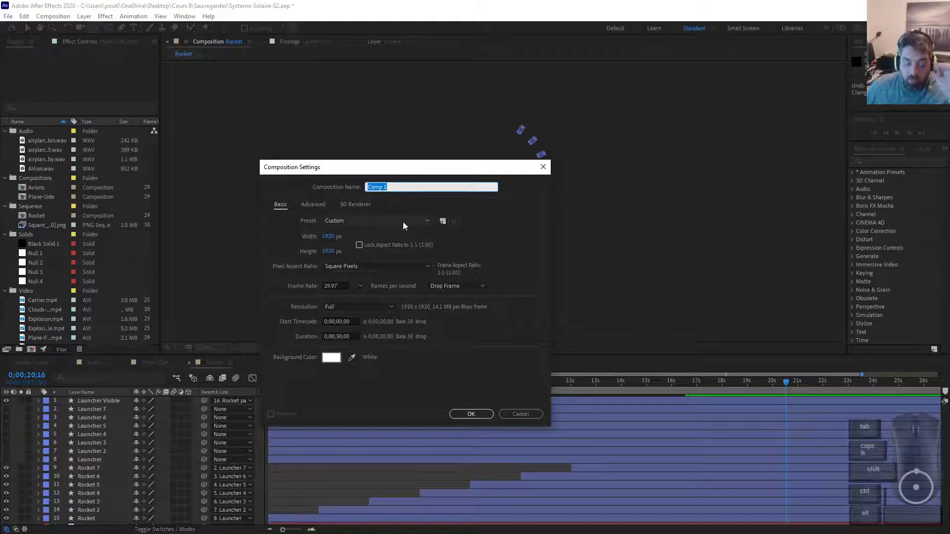
Name the new composition SS, lock its aspect ratio and try a height of 180 px
{"action": "type", "text": "SS"}
{"action": "key", "text": "Tab"}
{"action": "key", "text": "Tab"}
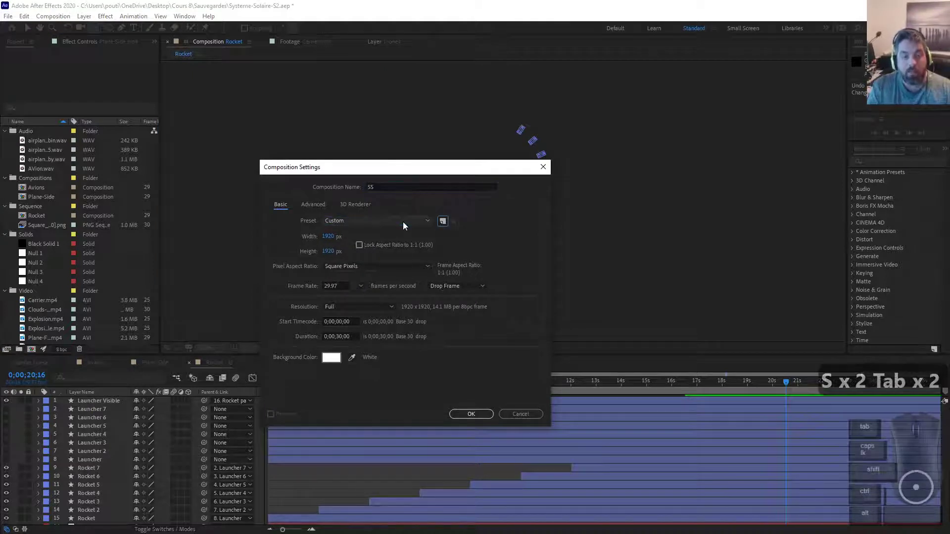
{"action": "key", "text": "Tab"}
{"action": "key", "text": "Tab"}
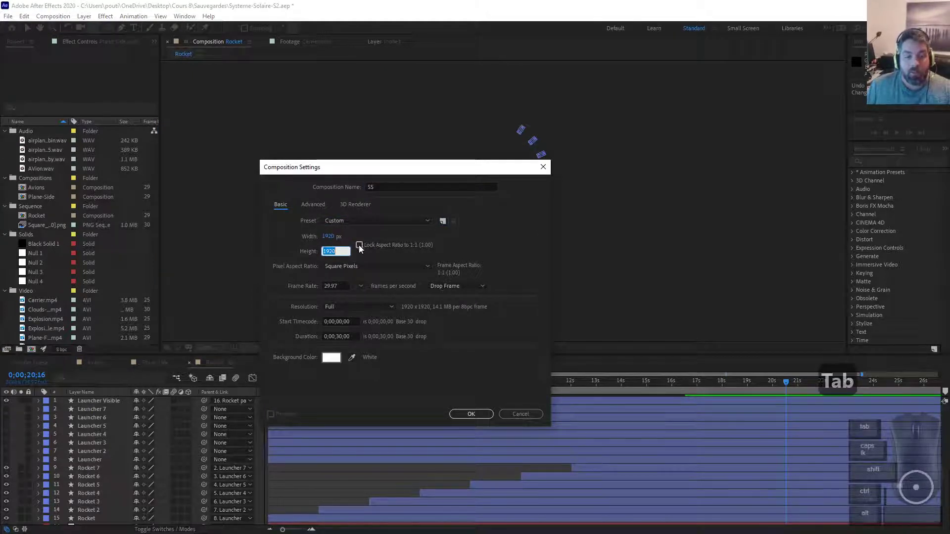
{"action": "left_click", "coordinate": [359, 245]}
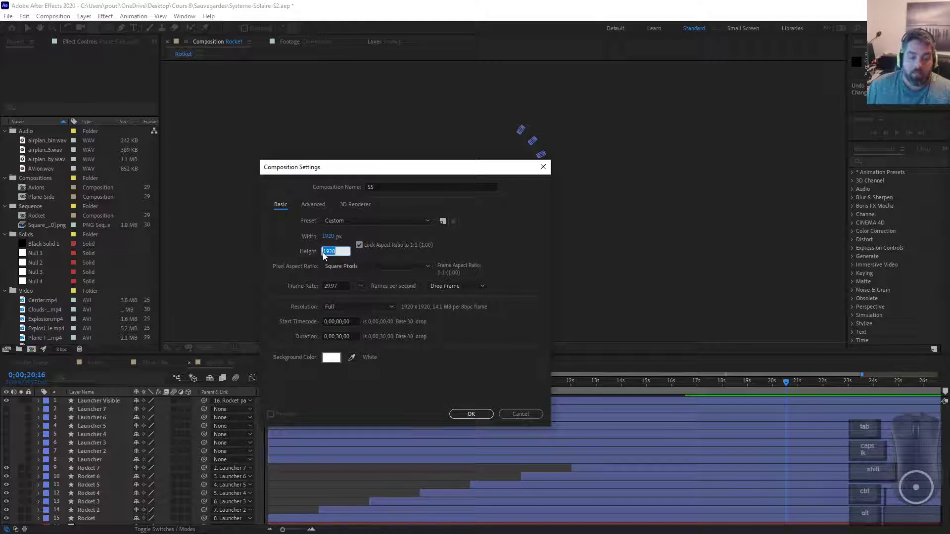
{"action": "type", "text": "180"}
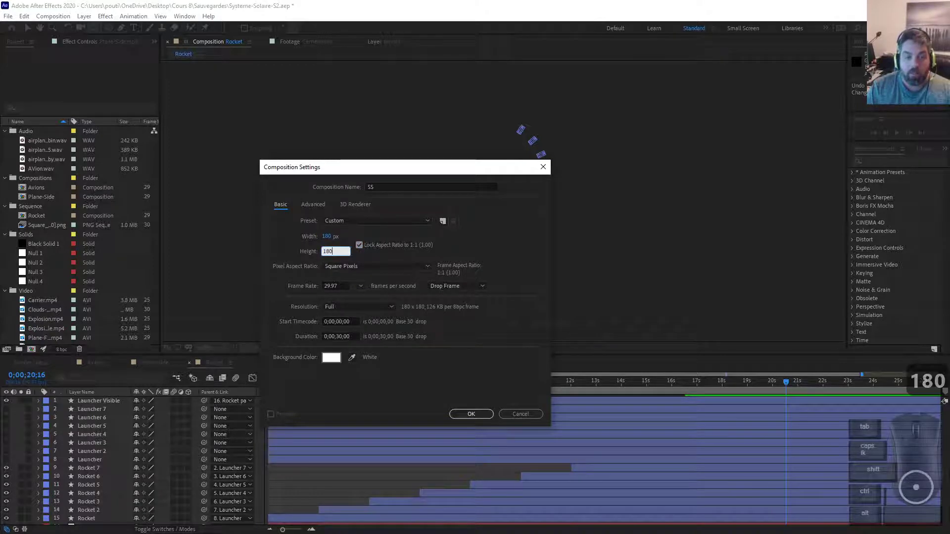
{"action": "key", "text": "Insert"}
{"action": "key", "text": "BackSpace"}
{"action": "key", "text": "BackSpace"}
{"action": "key", "text": "BackSpace"}
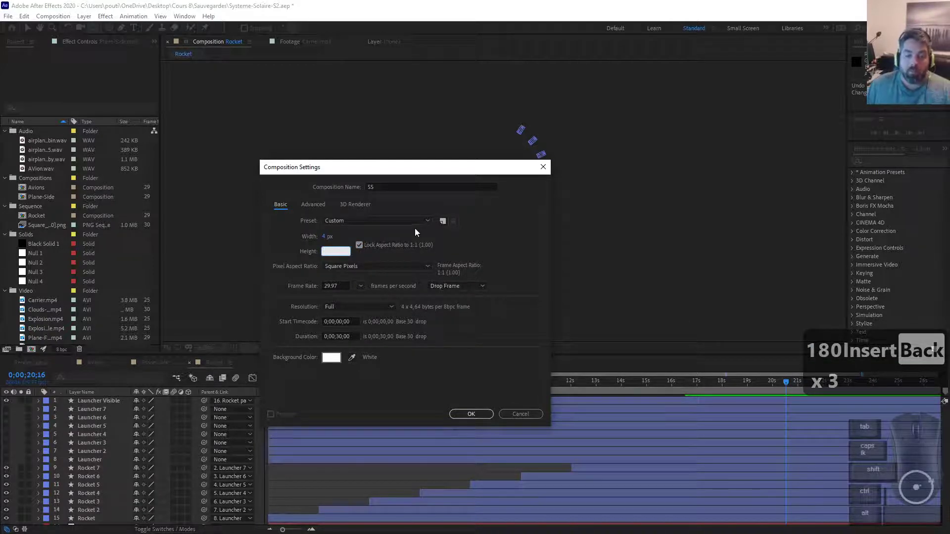
Unlock the aspect ratio and set the composition size to 1920 × 1080 px
{"action": "left_click", "coordinate": [360, 245]}
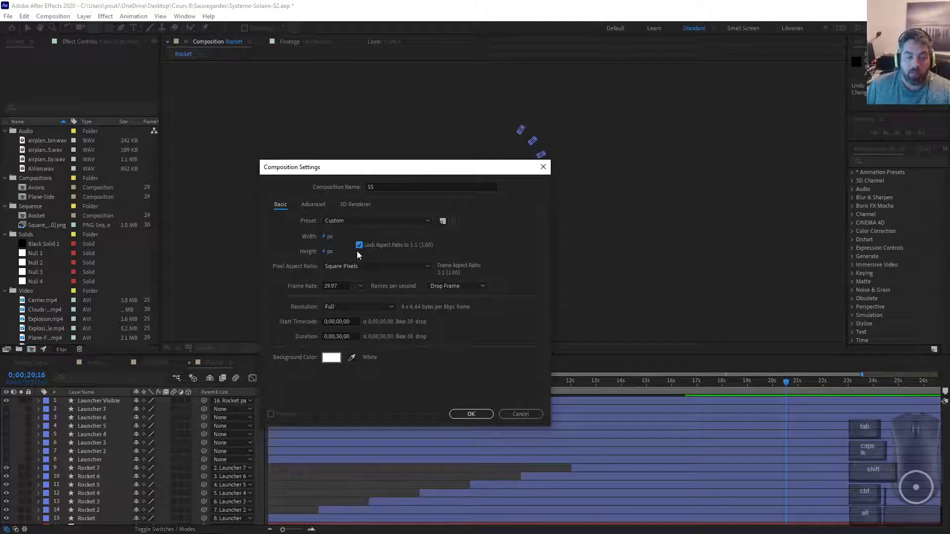
{"action": "left_click", "coordinate": [359, 245]}
{"action": "left_click", "coordinate": [326, 237]}
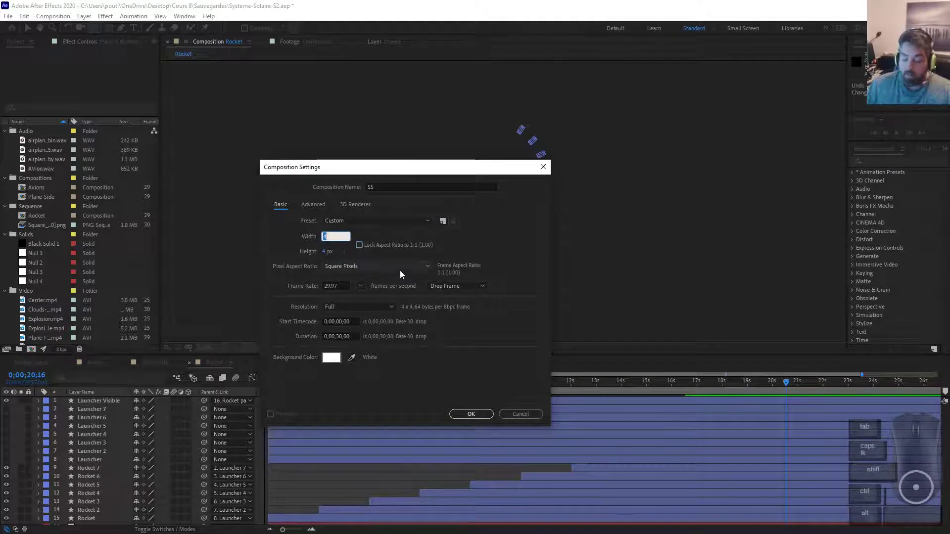
{"action": "type", "text": "1920"}
{"action": "key", "text": "Tab"}
{"action": "type", "text": "1080"}
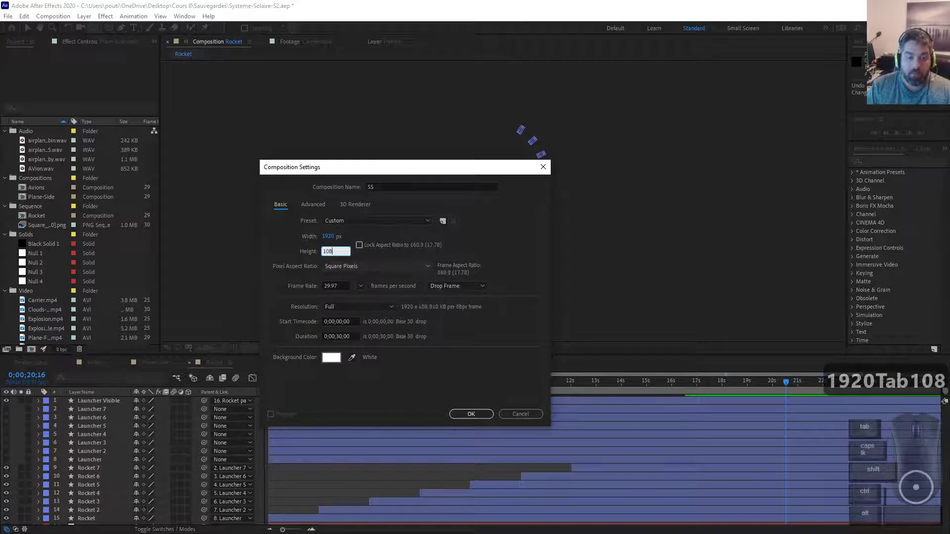
Try creating the composition with the aspect ratio locked and a height of 1920 px, and undo its creation
{"action": "left_click", "coordinate": [360, 245]}
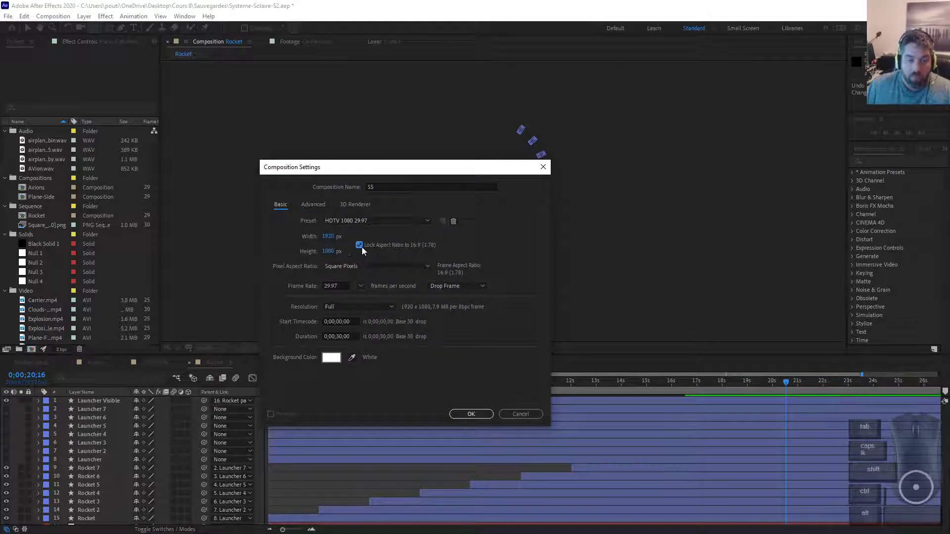
{"action": "left_click", "coordinate": [328, 252]}
{"action": "type", "text": "1920"}
{"action": "key", "text": "Return"}
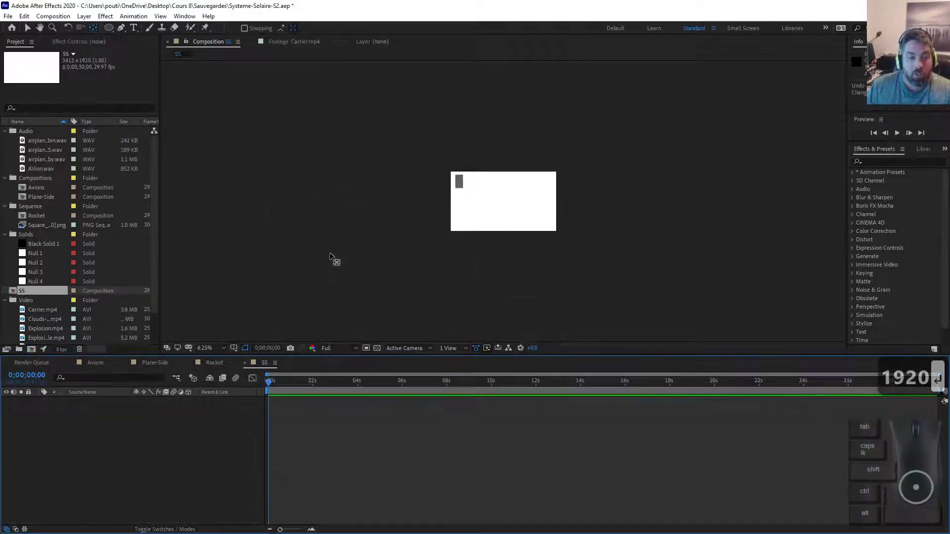
{"action": "key", "text": "ctrl+z"}
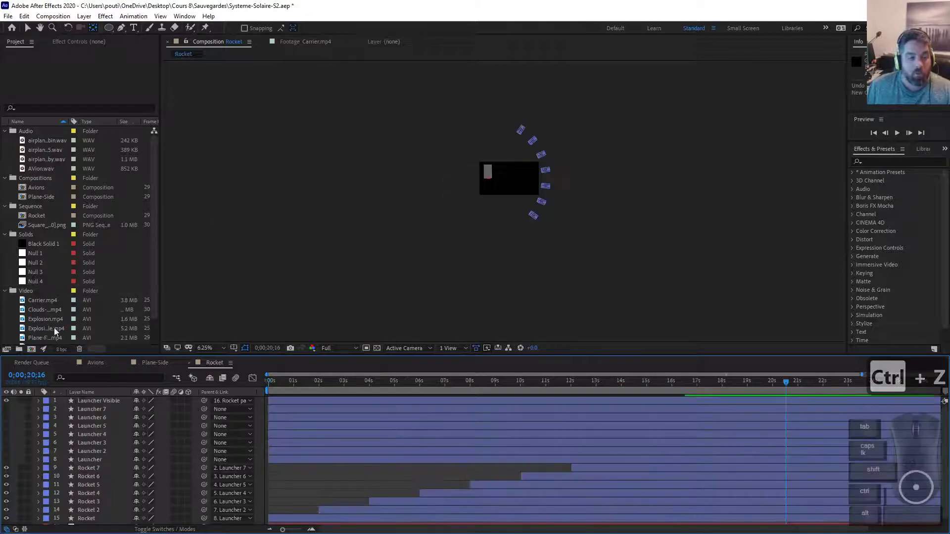
Create a composition named SS with an unlocked aspect ratio and a width of 1920 px, keeping the 1920 px height
{"action": "left_click", "coordinate": [32, 350]}
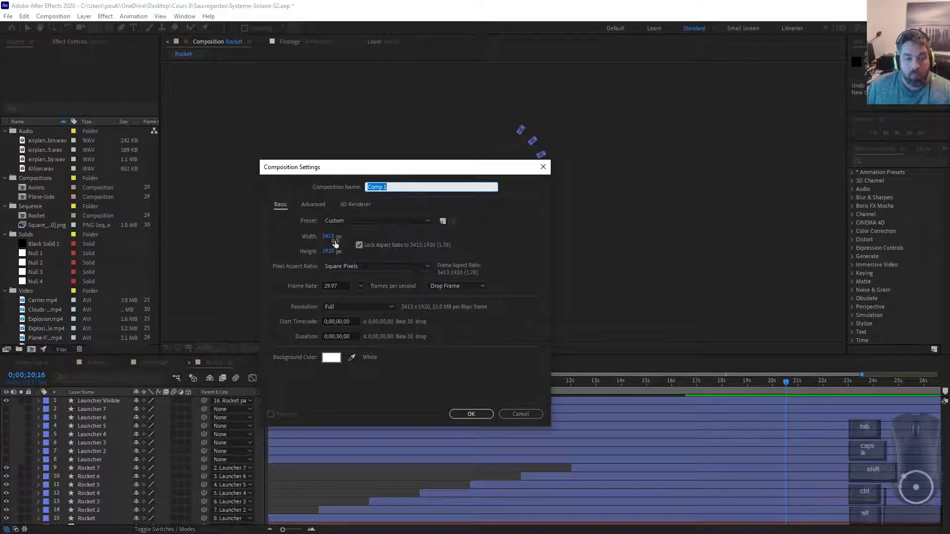
{"action": "left_click", "coordinate": [359, 246]}
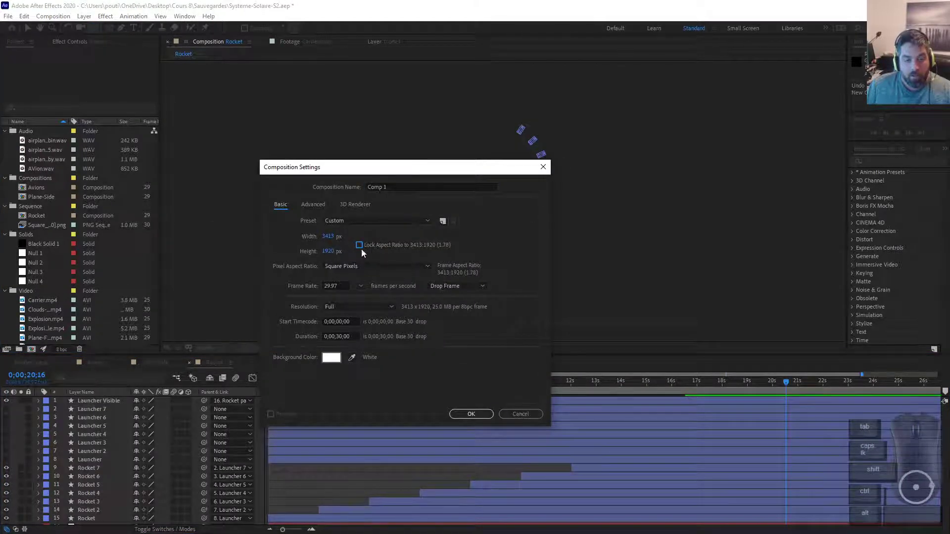
{"action": "left_click", "coordinate": [394, 186]}
{"action": "type", "text": "SS"}
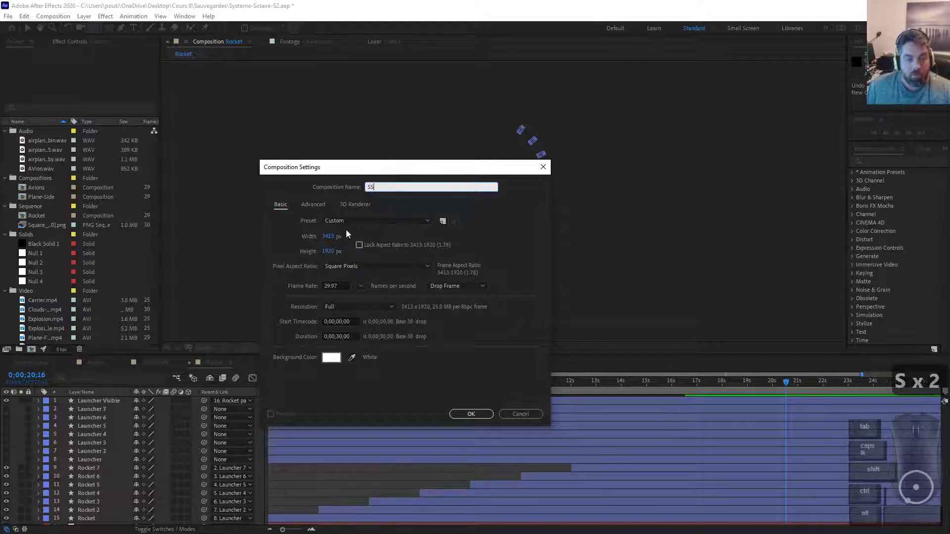
{"action": "left_click", "coordinate": [328, 237]}
{"action": "type", "text": "1920"}
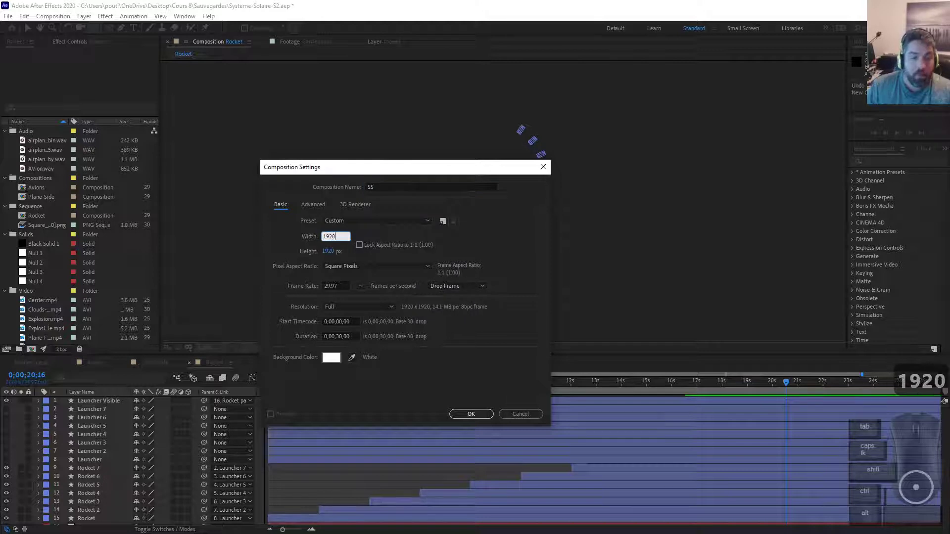
{"action": "left_click", "coordinate": [344, 338]}
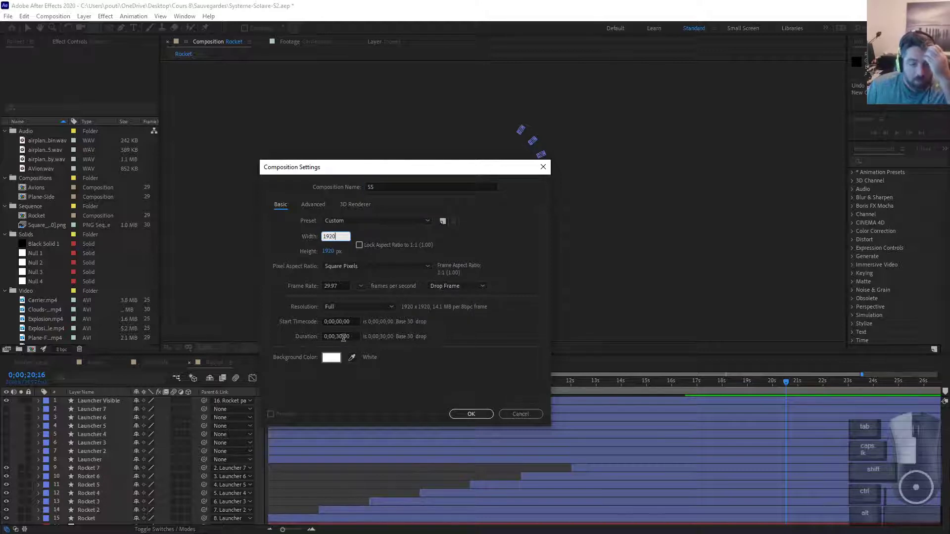
{"action": "left_click", "coordinate": [471, 414]}
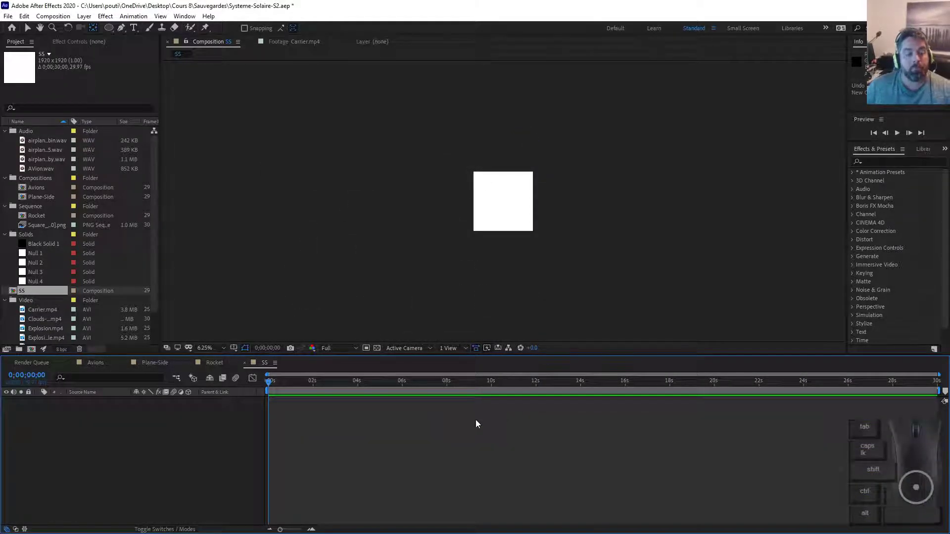
Change the background colour of the SS composition to black in its composition settings
{"action": "scroll", "coordinate": [531, 230], "scroll_direction": "up", "scroll_amount": 2}
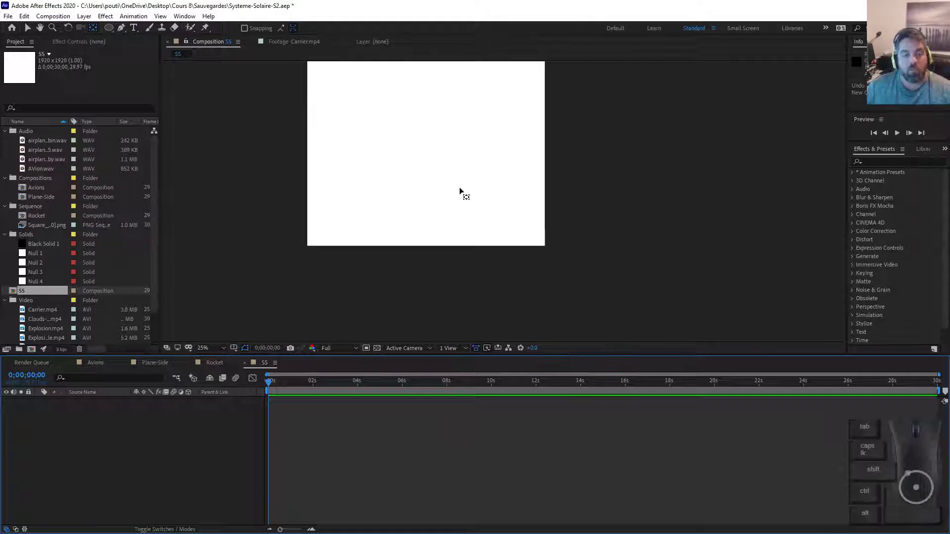
{"action": "left_click_drag", "start_coordinate": [447, 174], "coordinate": [480, 215]}
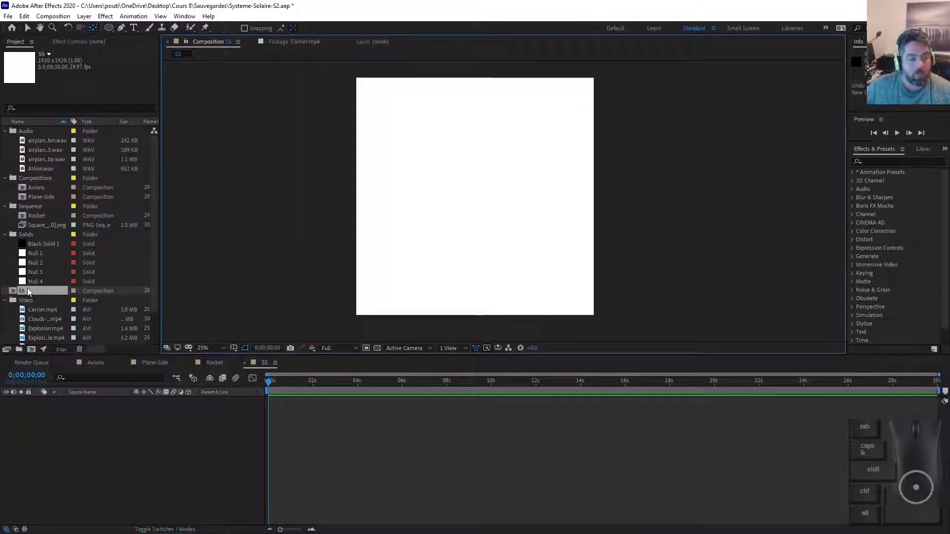
{"action": "right_click", "coordinate": [28, 292]}
{"action": "left_click", "coordinate": [42, 295]}
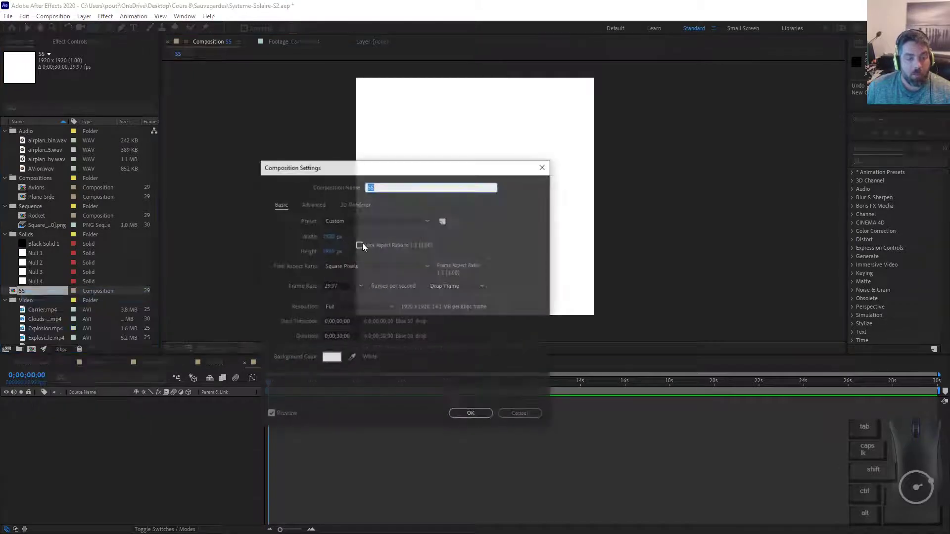
{"action": "left_click", "coordinate": [331, 357]}
{"action": "left_click", "coordinate": [151, 275]}
{"action": "left_click", "coordinate": [91, 331]}
{"action": "left_click", "coordinate": [297, 235]}
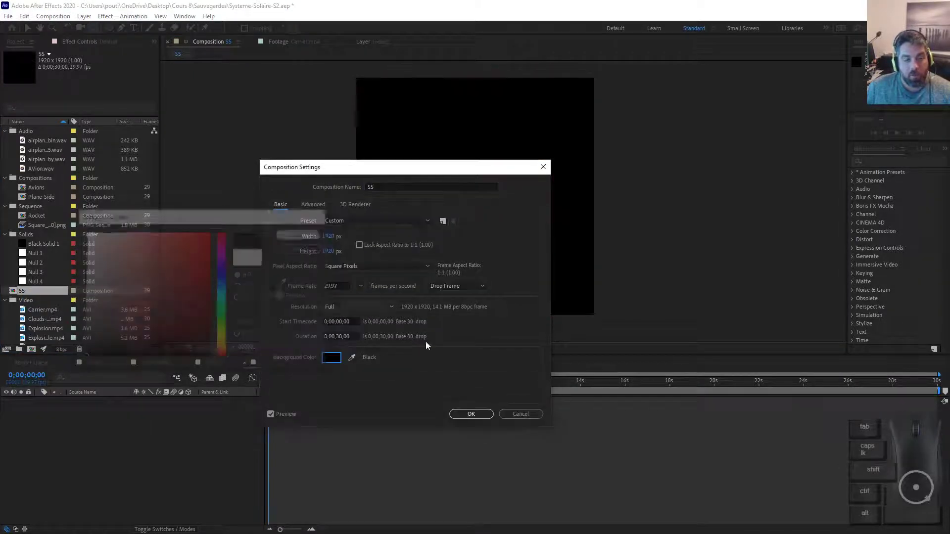
{"action": "left_click", "coordinate": [473, 414]}
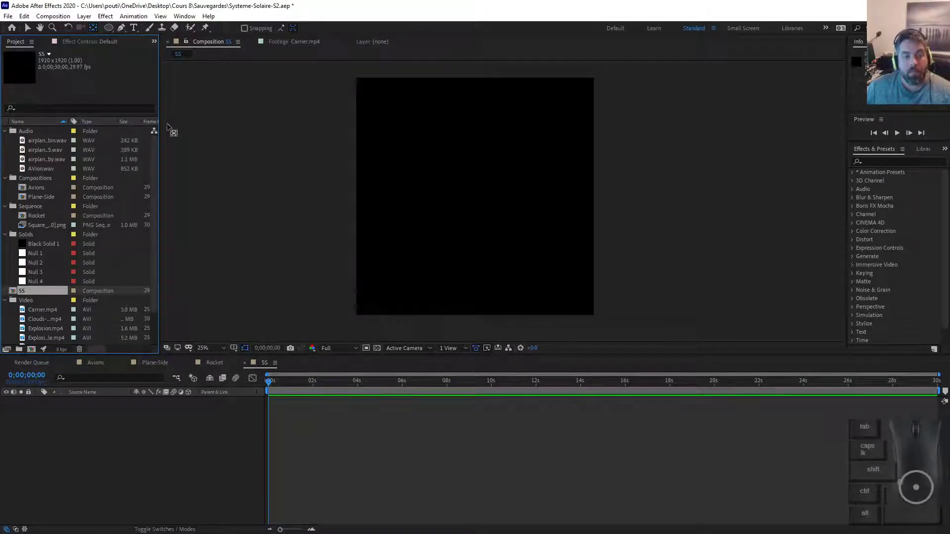
Draw a yellow circle near the middle of the SS composition with the Ellipse tool
{"action": "left_click", "coordinate": [108, 27]}
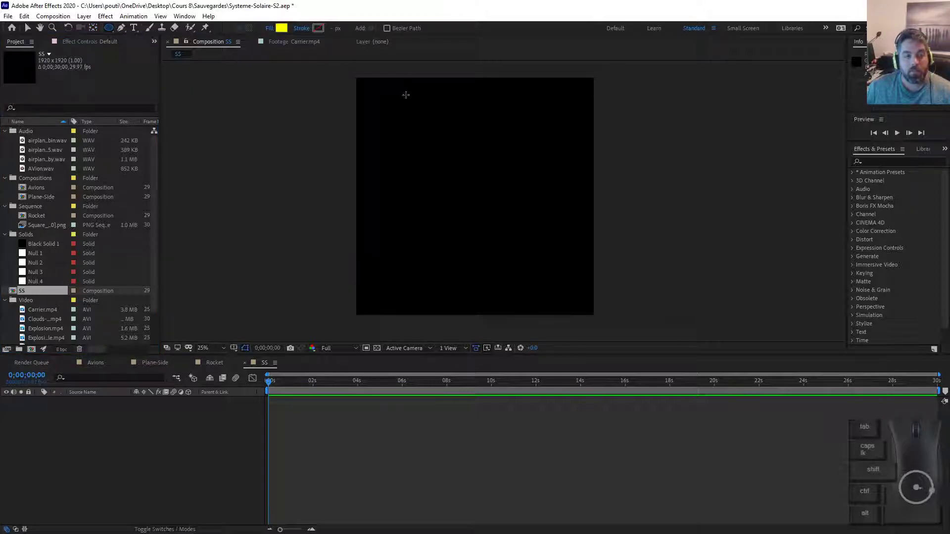
{"action": "scroll", "coordinate": [483, 156], "scroll_direction": "up", "scroll_amount": 2}
{"action": "left_click_drag", "start_coordinate": [431, 167], "coordinate": [523, 258]}
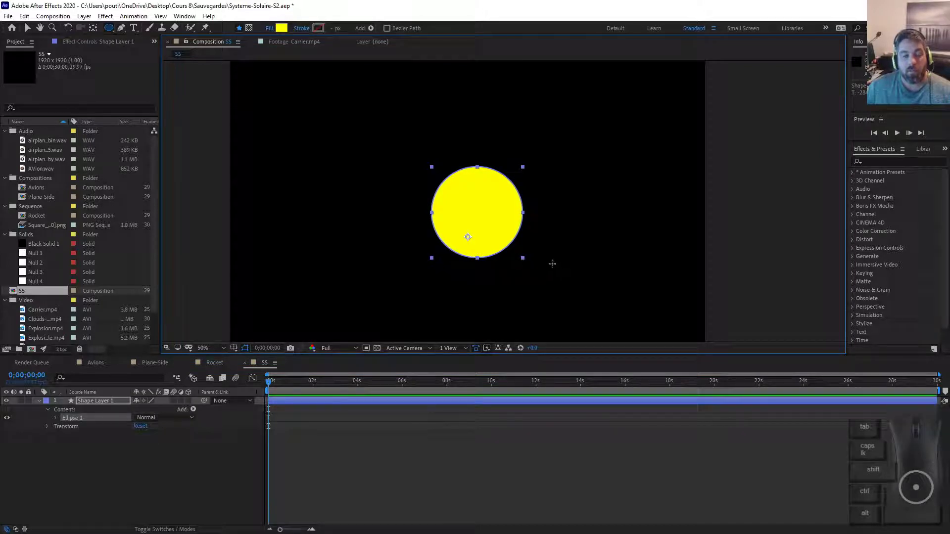
Rename the yellow circle's shape layer as Soleil
{"action": "left_click", "coordinate": [119, 401]}
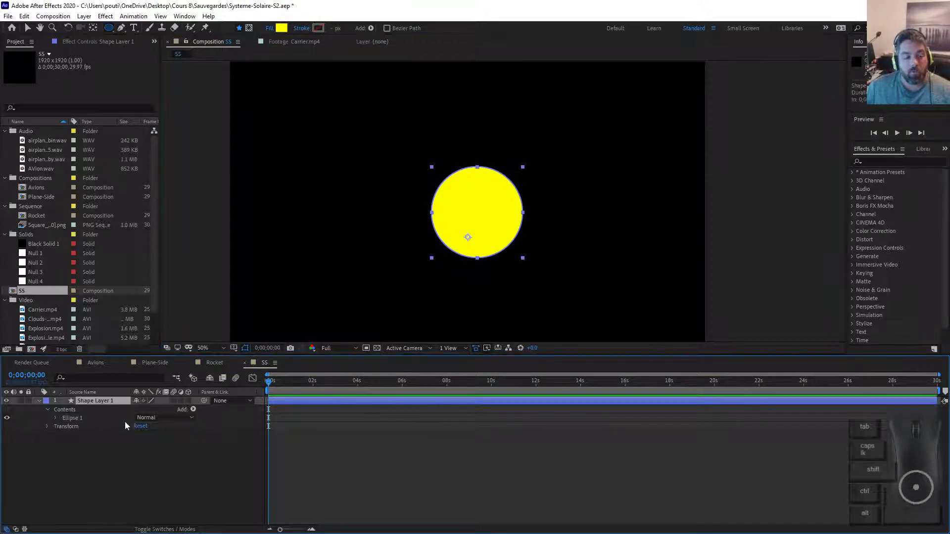
{"action": "key", "text": "Return"}
{"action": "type", "text": "Soleil"}
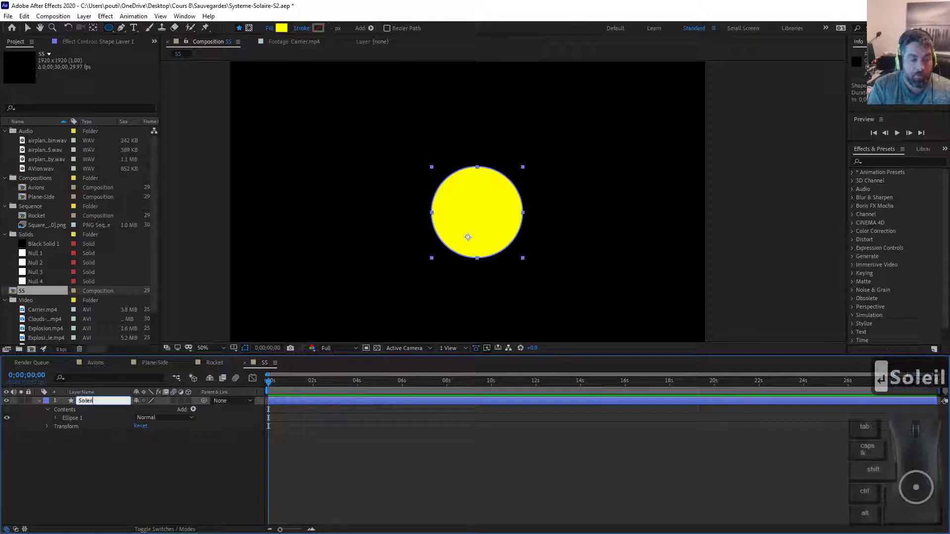
{"action": "key", "text": "Return"}
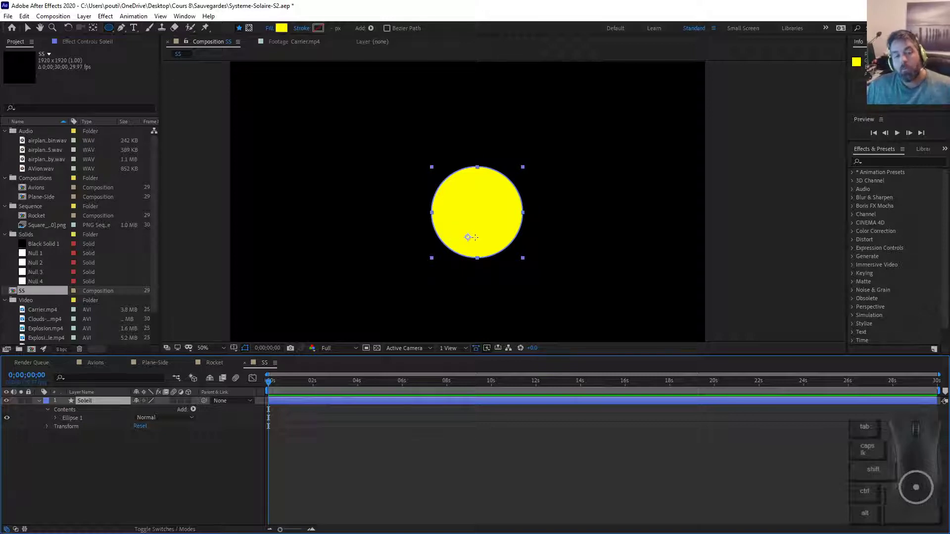
Try rotating the circle around its off-centre anchor point with the Rotation tool, and undo the rotation
{"action": "key", "text": "w"}
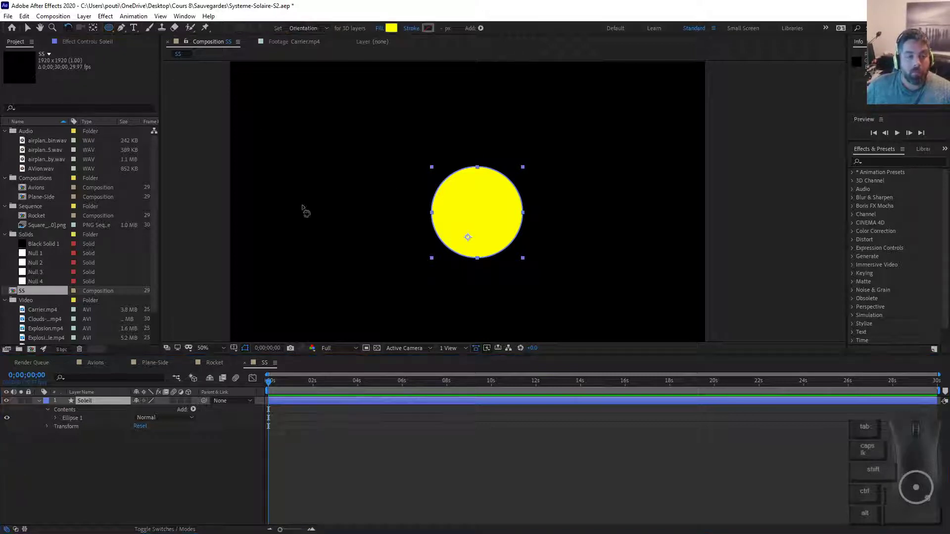
{"action": "left_click_drag", "start_coordinate": [500, 225], "coordinate": [393, 223]}
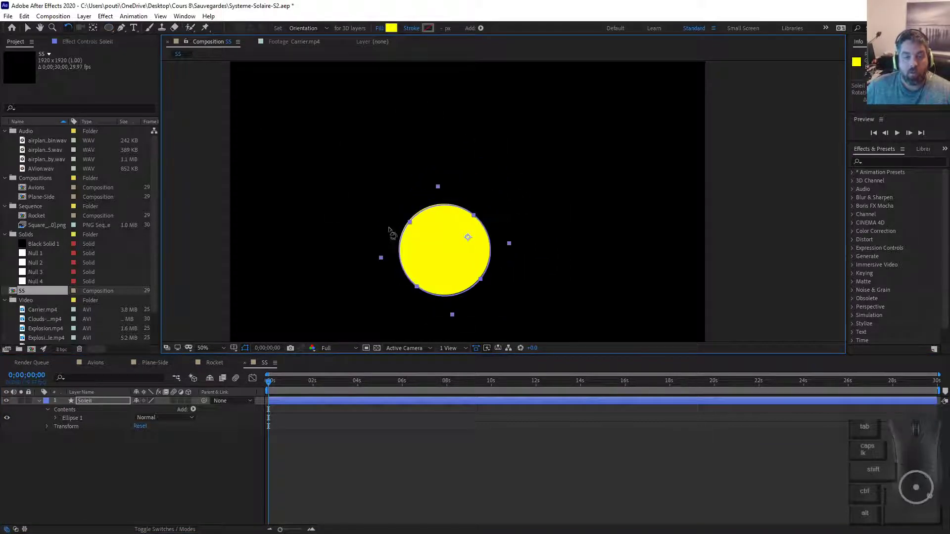
{"action": "key", "text": "ctrl+z"}
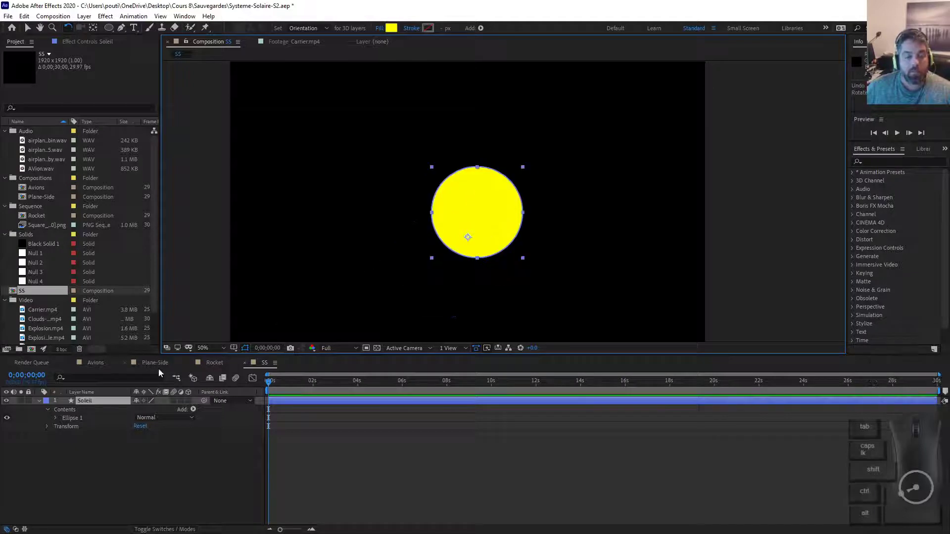
Try setting the circle layer's X position to 1920/2, and undo back to before the layer was renamed
{"action": "left_click", "coordinate": [56, 418]}
{"action": "left_click", "coordinate": [47, 460]}
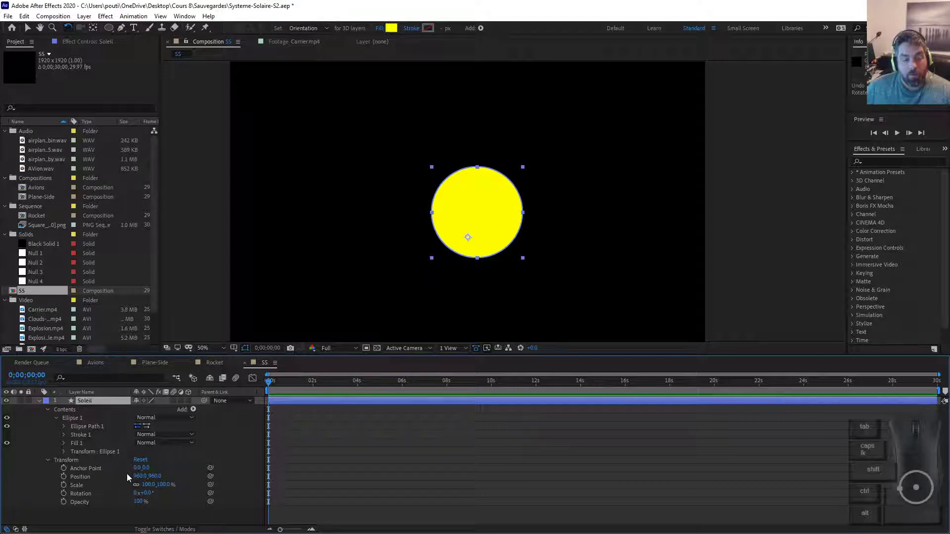
{"action": "left_click", "coordinate": [140, 477]}
{"action": "left_click", "coordinate": [140, 477]}
{"action": "type", "text": "1"}
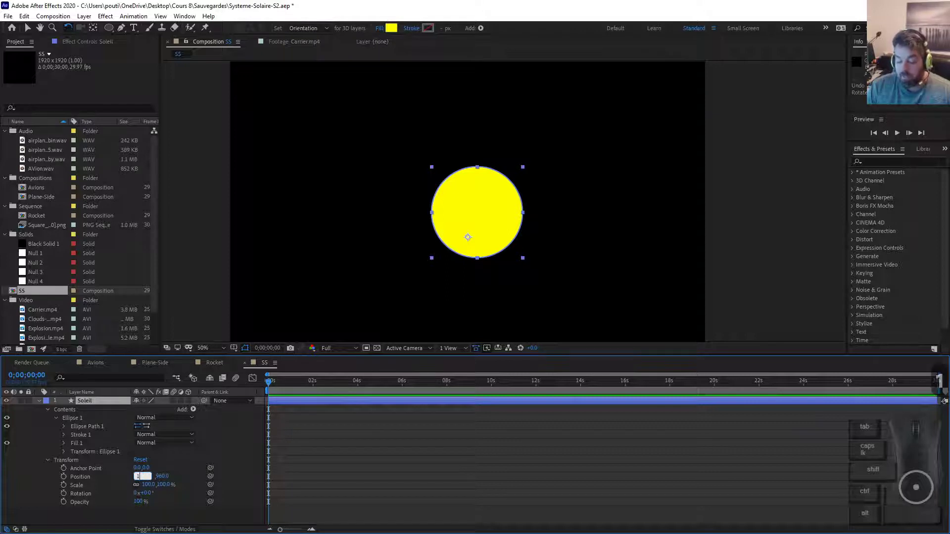
{"action": "type", "text": "920/2"}
{"action": "key", "text": "Return"}
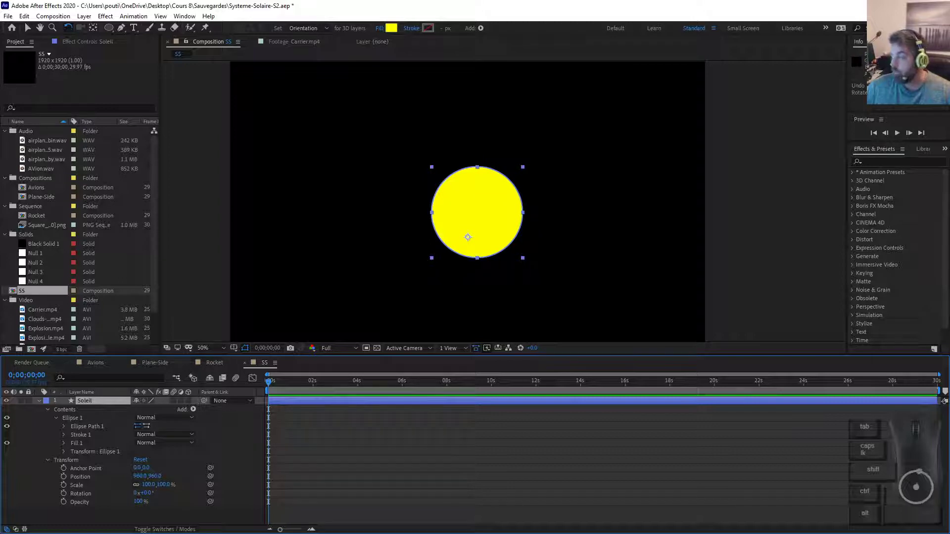
{"action": "key", "text": "ctrl+z"}
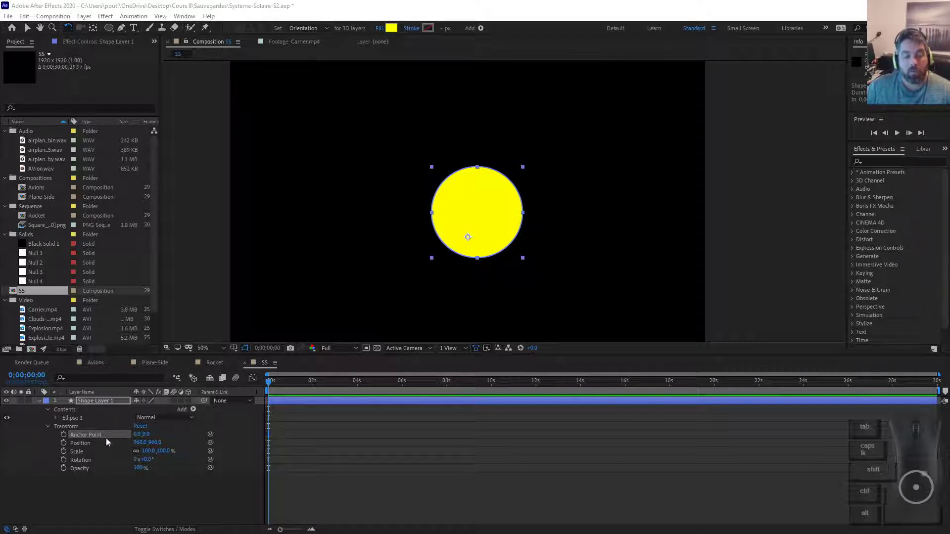
Set the position in Ellipse 1's own transform to 0, 0 so the yellow circle is centred on its anchor point
{"action": "left_click", "coordinate": [55, 417]}
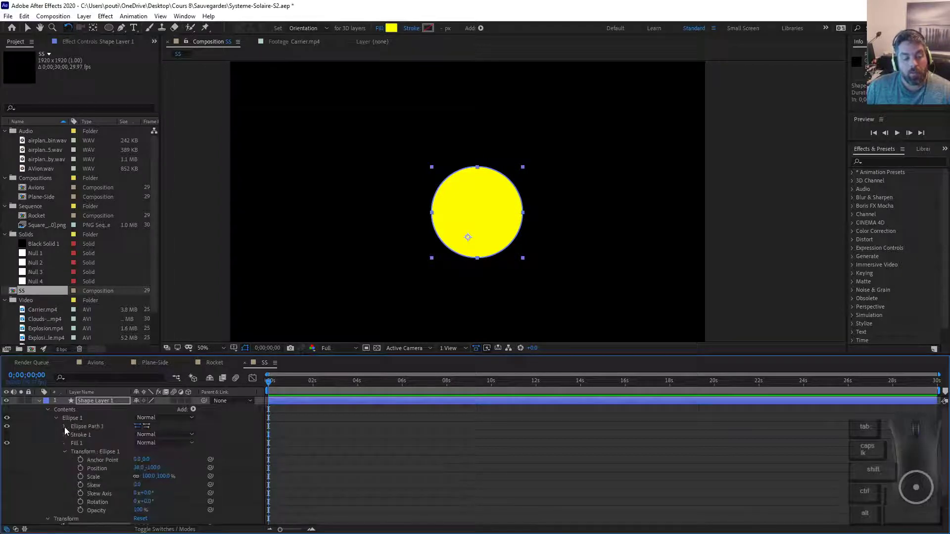
{"action": "left_click", "coordinate": [64, 453]}
{"action": "left_click", "coordinate": [67, 449]}
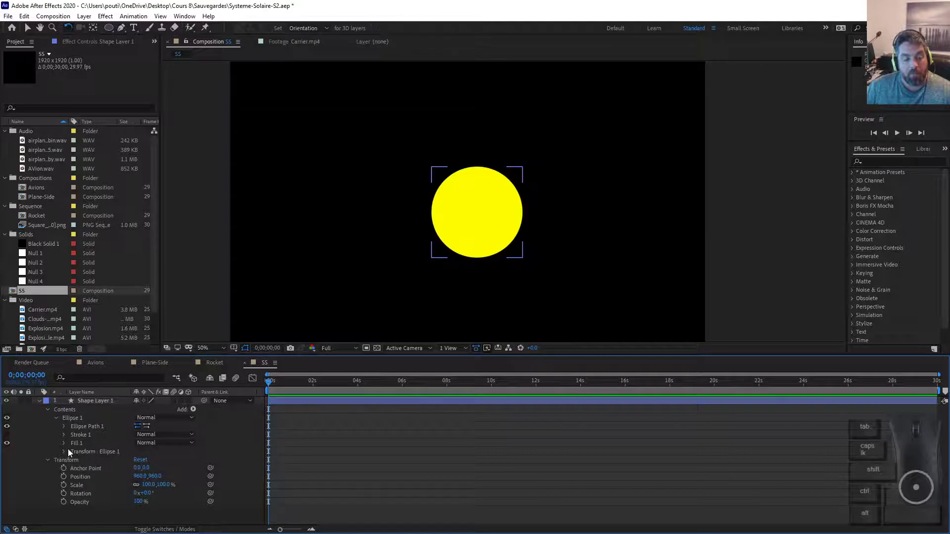
{"action": "left_click", "coordinate": [64, 450]}
{"action": "left_click", "coordinate": [138, 468]}
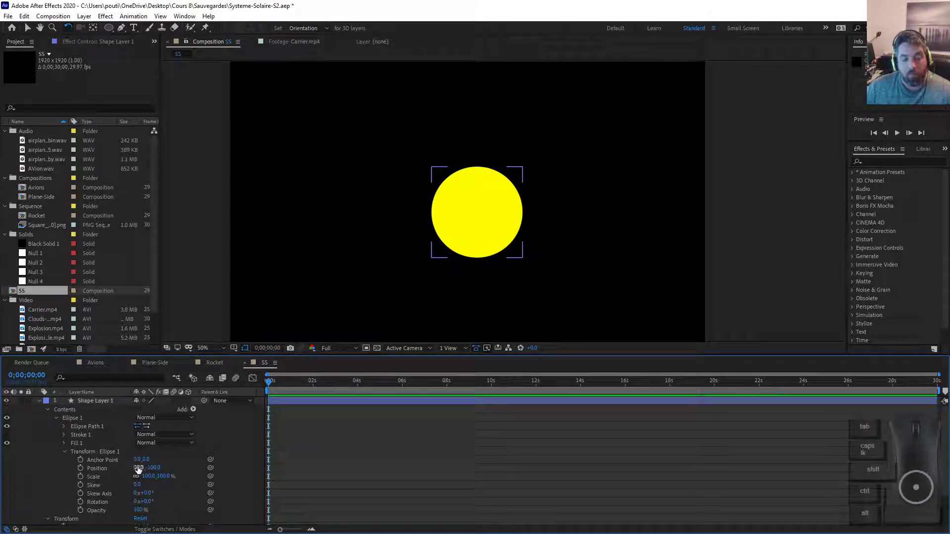
{"action": "left_click", "coordinate": [138, 468]}
{"action": "type", "text": "0"}
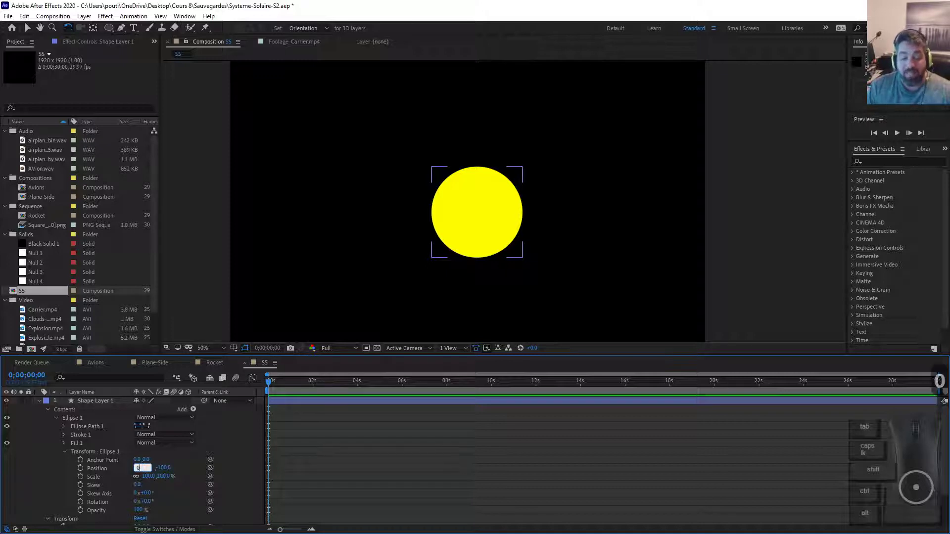
{"action": "key", "text": "Tab"}
{"action": "type", "text": "0"}
{"action": "key", "text": "Return"}
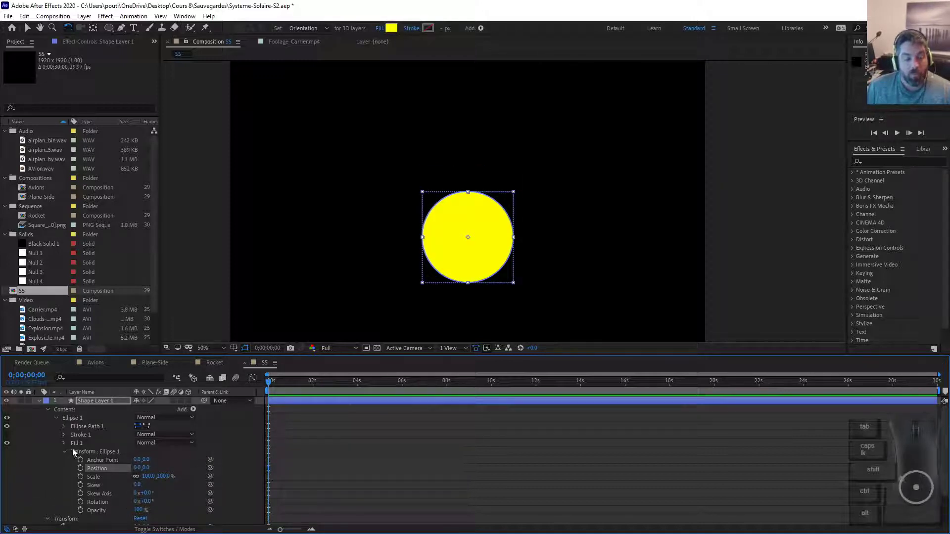
{"action": "left_click", "coordinate": [55, 418]}
Try rotating the circle layer around its centred anchor point with the Rotation tool, and undo the rotation
{"action": "left_click", "coordinate": [84, 436]}
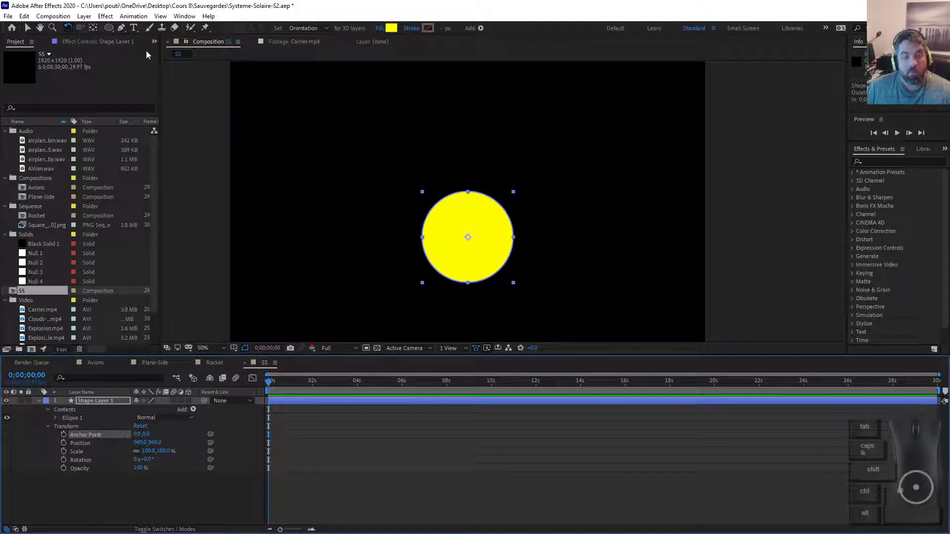
{"action": "left_click", "coordinate": [69, 27]}
{"action": "left_click_drag", "start_coordinate": [500, 213], "coordinate": [557, 233]}
{"action": "key", "text": "ctrl+z"}
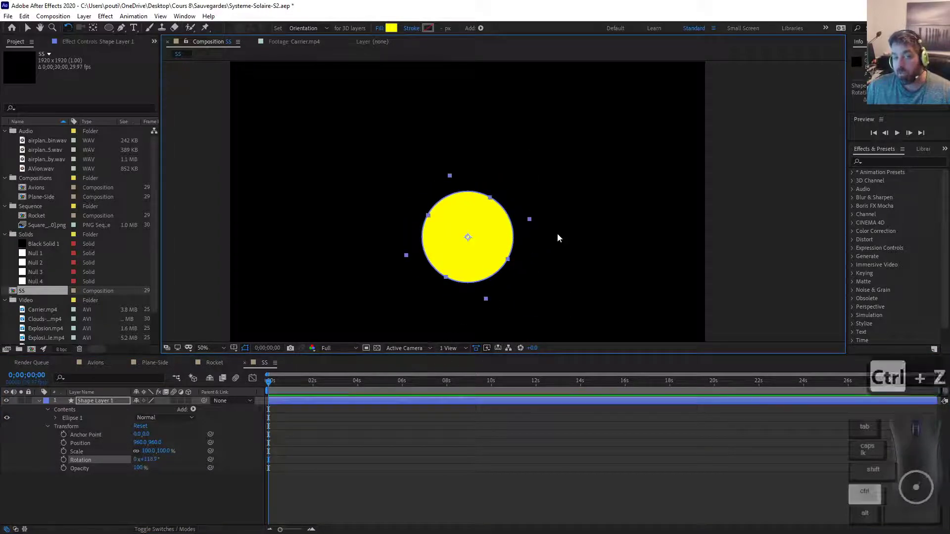
{"action": "left_click", "coordinate": [150, 514]}
Collapse the ellipse contents and rename the yellow circle's shape layer as Terre
{"action": "left_click", "coordinate": [56, 418]}
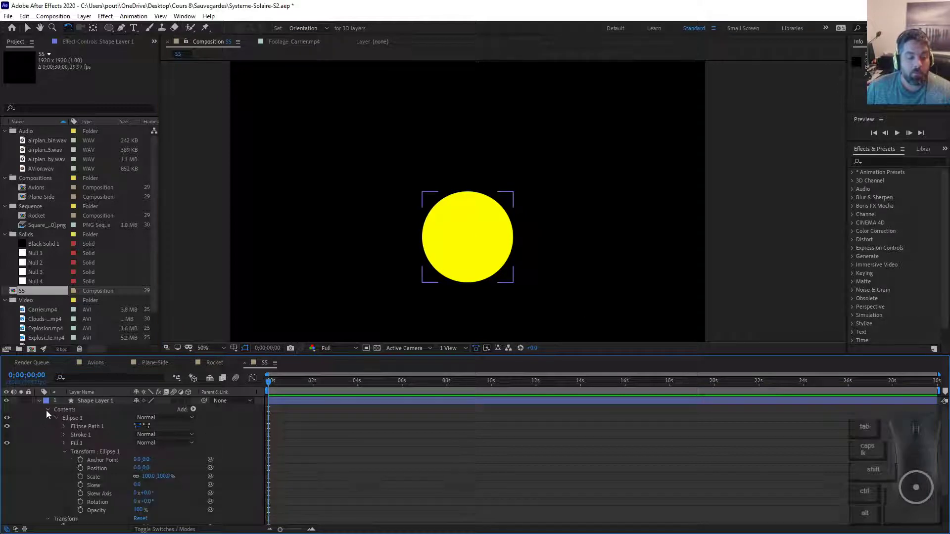
{"action": "left_click", "coordinate": [47, 410]}
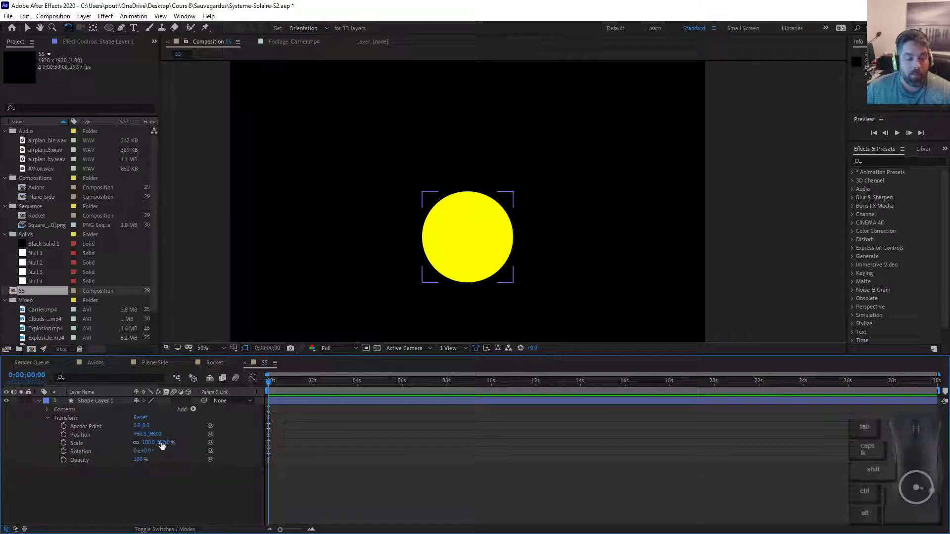
{"action": "scroll", "coordinate": [447, 250], "scroll_direction": "down", "scroll_amount": 2}
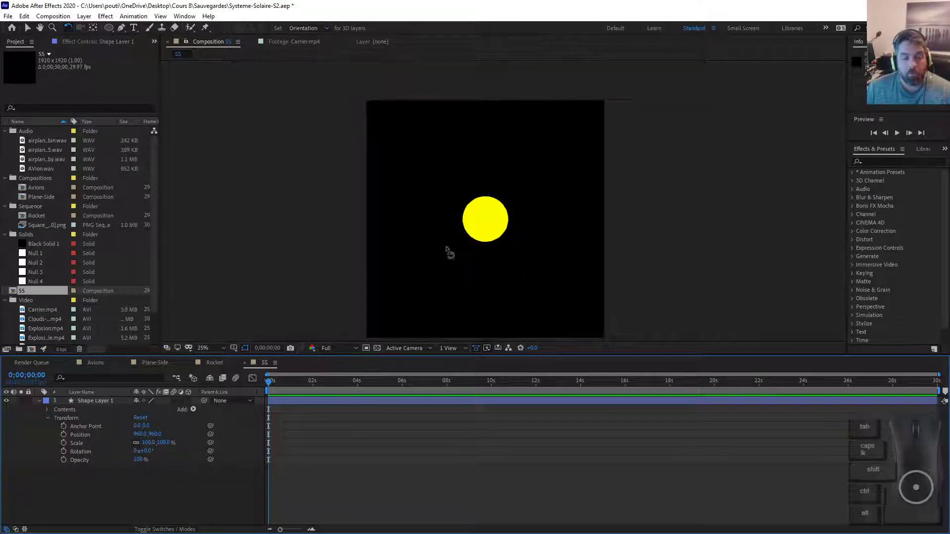
{"action": "scroll", "coordinate": [537, 230], "scroll_direction": "up", "scroll_amount": 1}
{"action": "scroll", "coordinate": [540, 236], "scroll_direction": "down", "scroll_amount": 1}
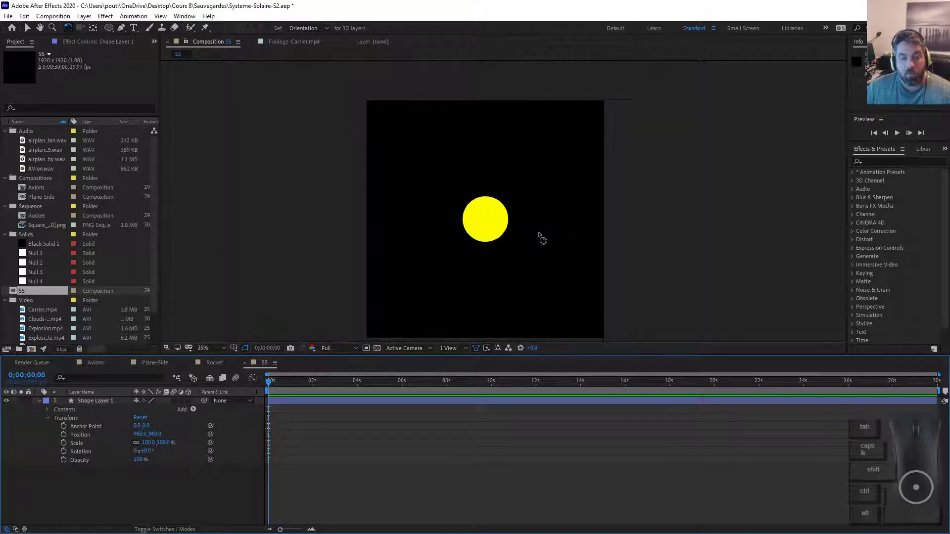
{"action": "left_click", "coordinate": [94, 402]}
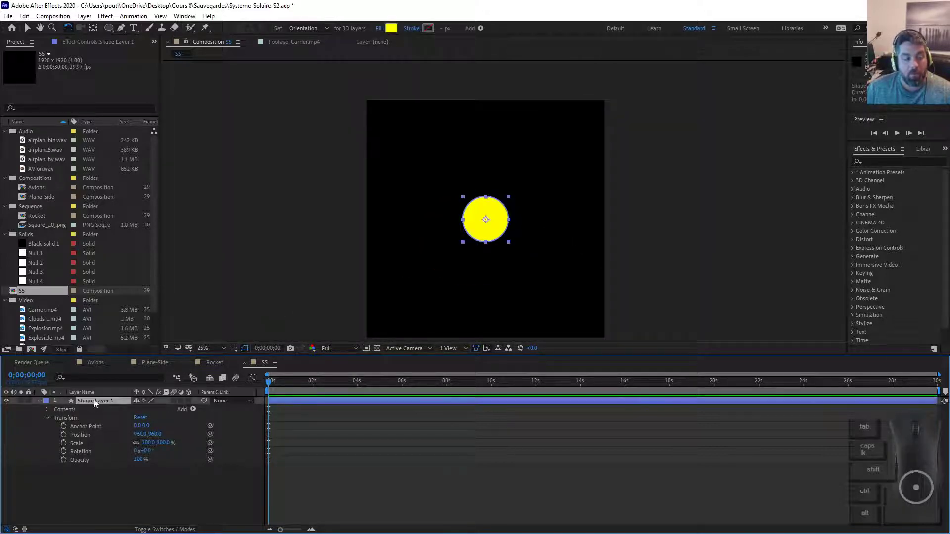
{"action": "key", "text": "Return"}
{"action": "type", "text": "Terre"}
{"action": "key", "text": "Return"}
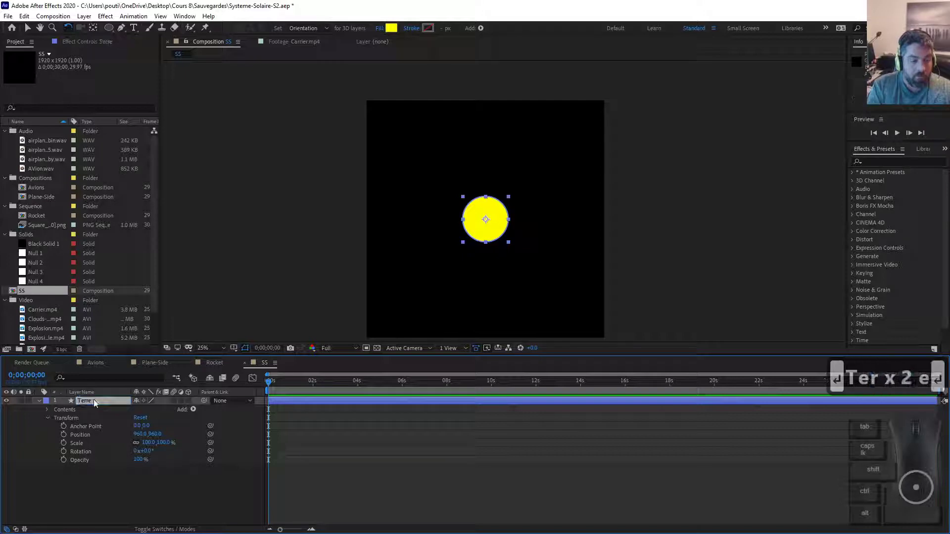
Draw two small circles side by side on the upper half of the yellow circle, inside the same shape layer
{"action": "scroll", "coordinate": [488, 203], "scroll_direction": "up", "scroll_amount": 4}
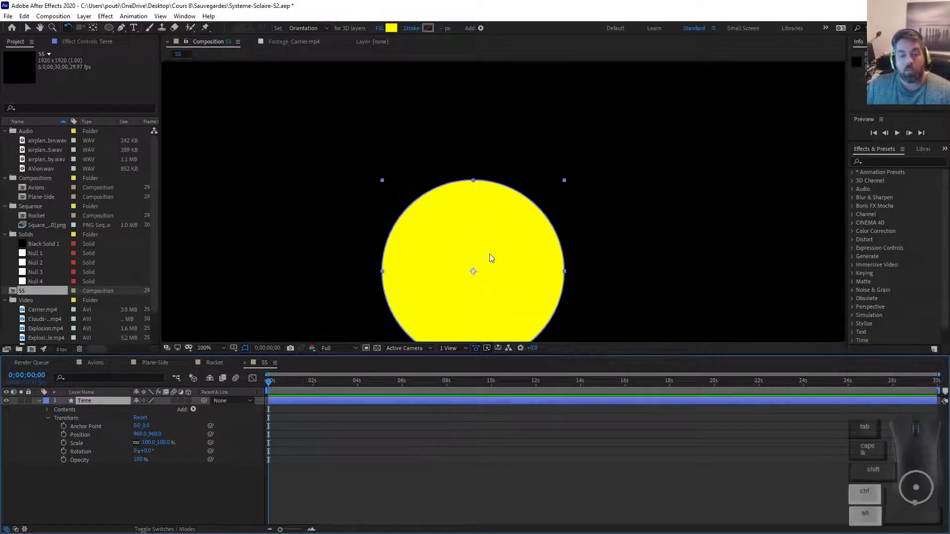
{"action": "scroll", "coordinate": [491, 258], "scroll_direction": "down", "scroll_amount": 2}
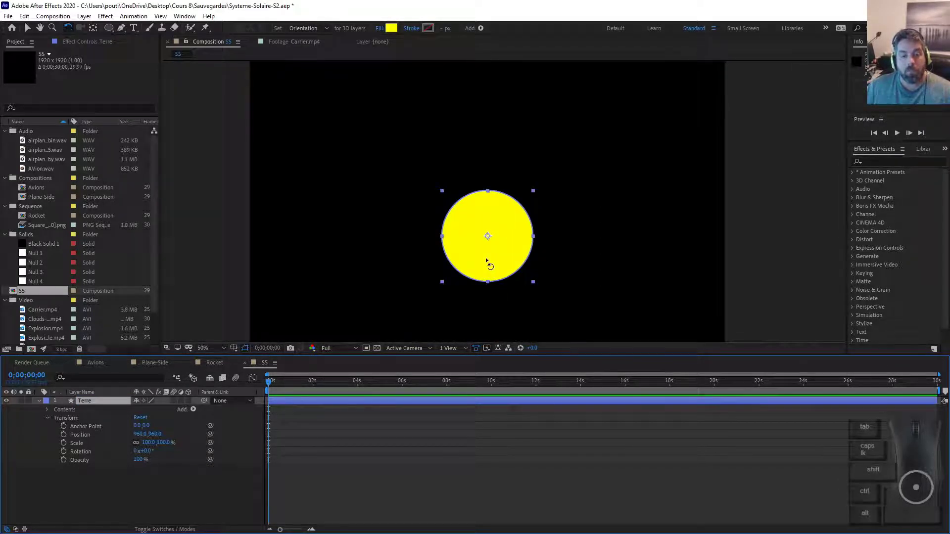
{"action": "scroll", "coordinate": [497, 276], "scroll_direction": "up", "scroll_amount": 2}
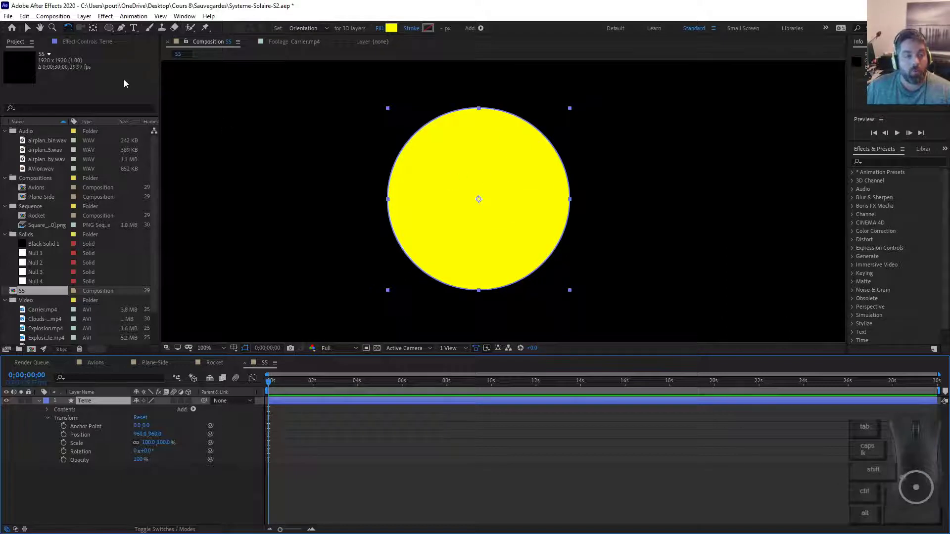
{"action": "left_click", "coordinate": [107, 28]}
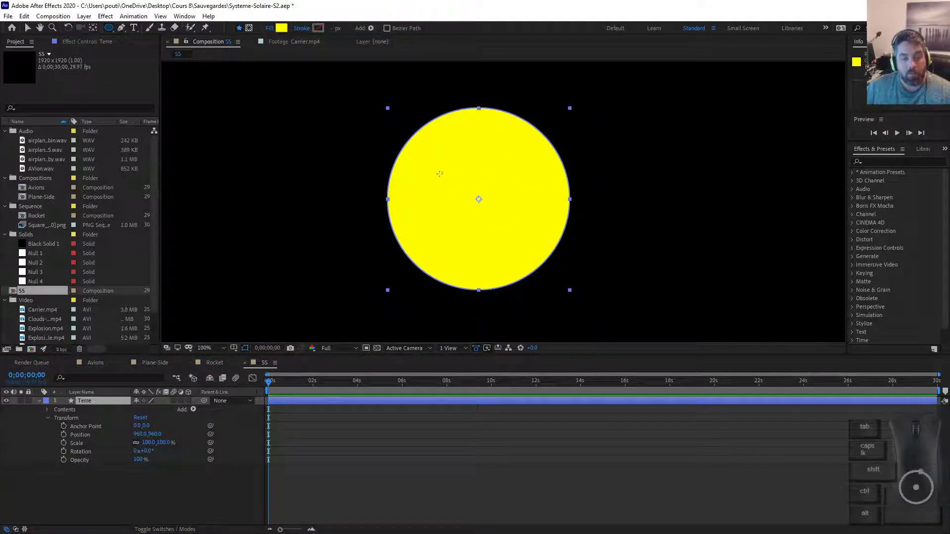
{"action": "mouse_move", "coordinate": [442, 164]}
{"action": "left_mouse_down"}
{"action": "mouse_move", "coordinate": [464, 187]}
{"action": "mouse_move", "coordinate": [522, 190]}
{"action": "left_mouse_up"}
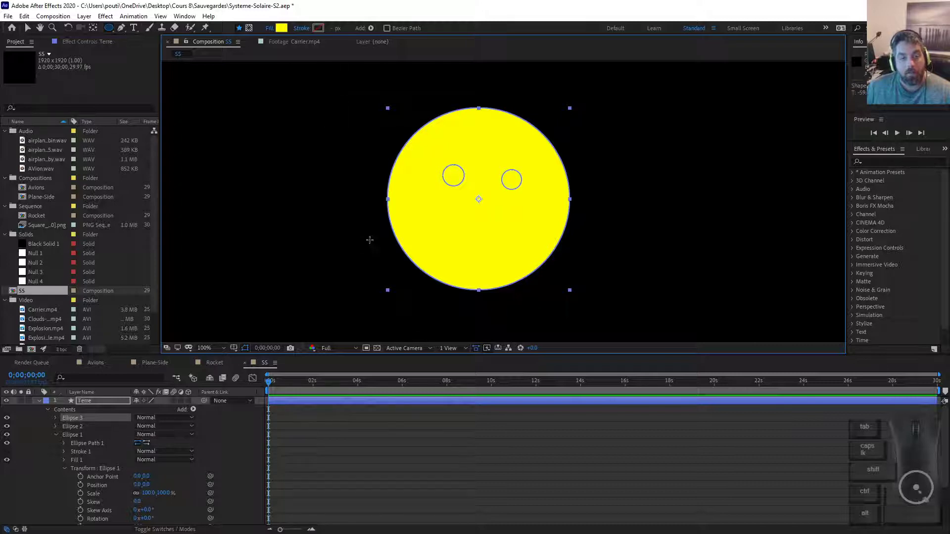
Fill the right small circle with orange FF8400
{"action": "key", "text": "v"}
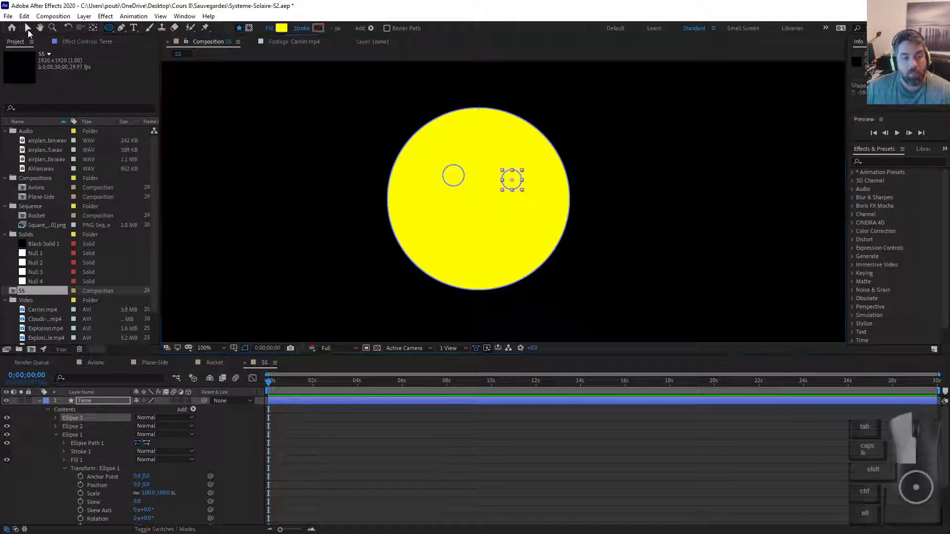
{"action": "left_click", "coordinate": [360, 29]}
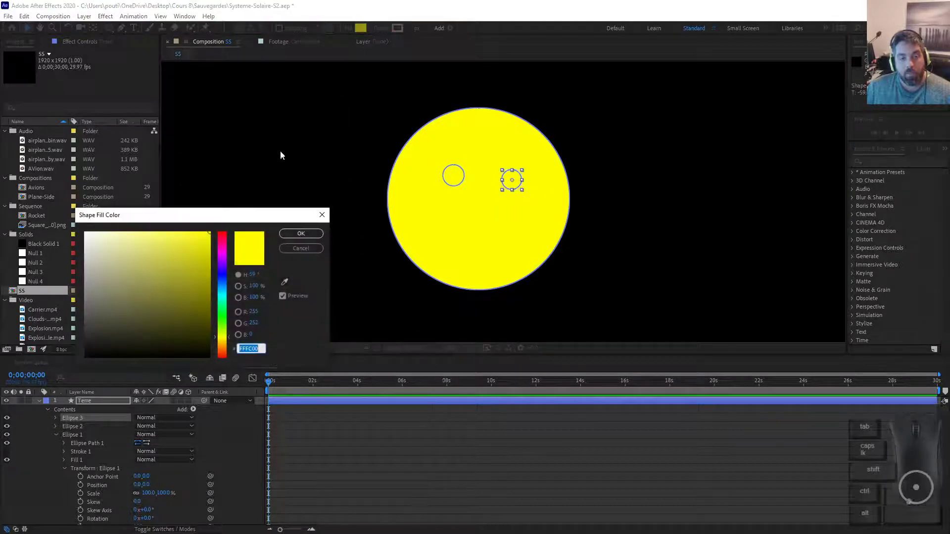
{"action": "left_click", "coordinate": [224, 346]}
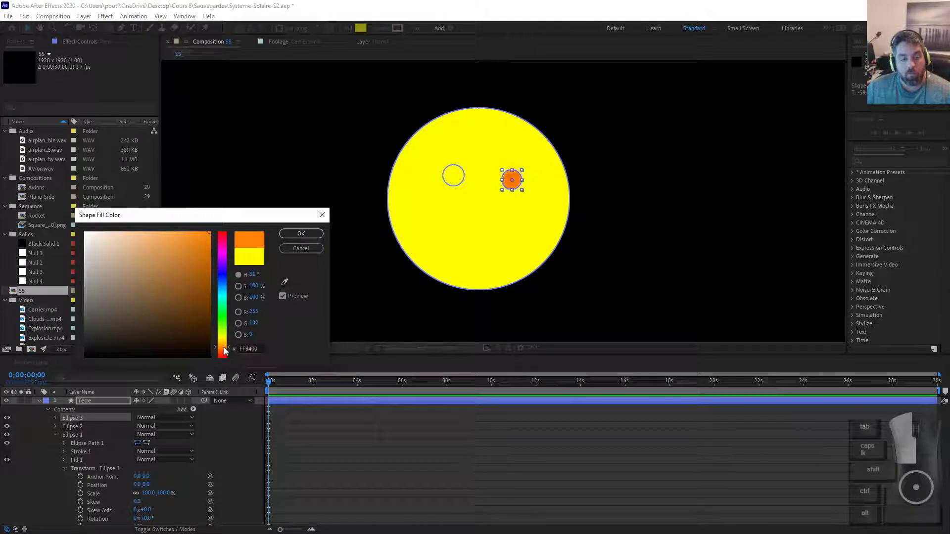
{"action": "key", "text": "Return"}
Fill the left small circle with orange FF9000 and clear the selection
{"action": "left_click", "coordinate": [454, 184]}
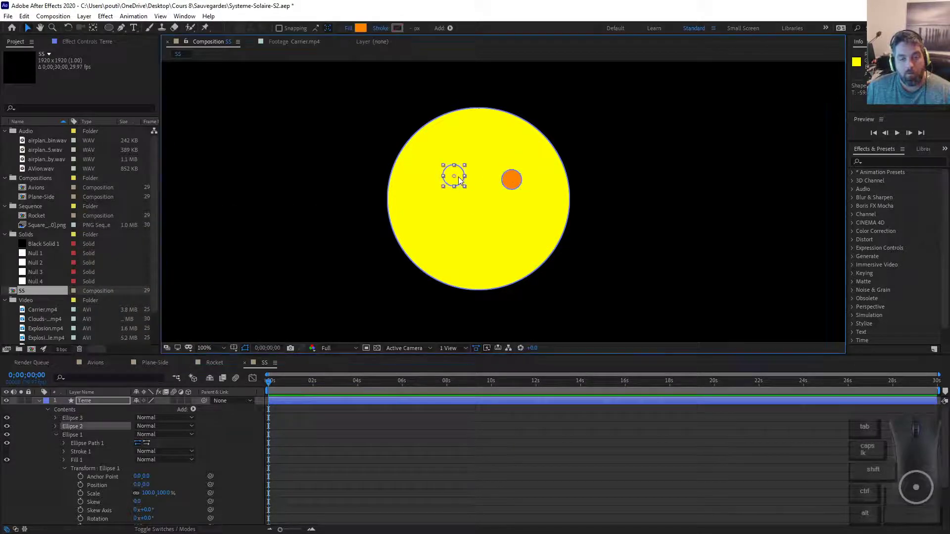
{"action": "left_click", "coordinate": [361, 27]}
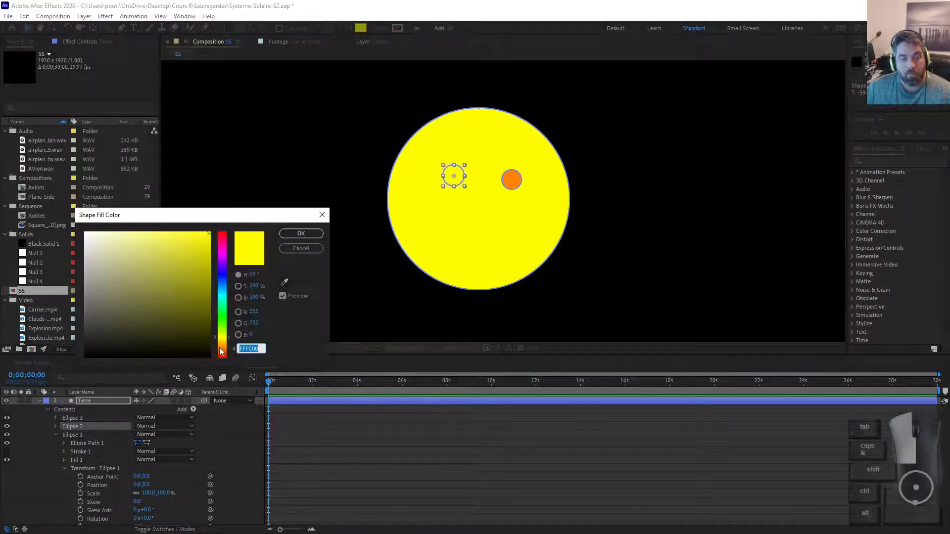
{"action": "left_click", "coordinate": [223, 349]}
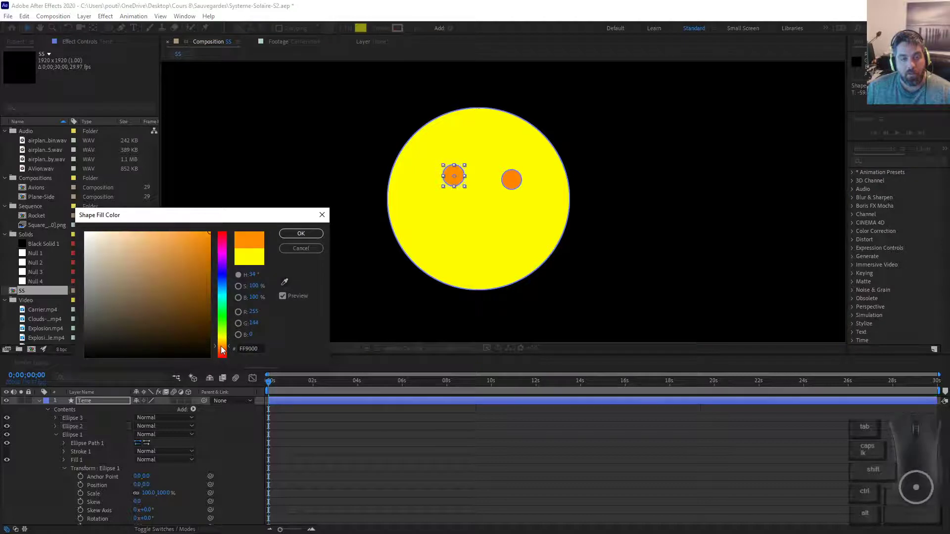
{"action": "left_click", "coordinate": [301, 233]}
{"action": "left_click", "coordinate": [319, 184]}
{"action": "scroll", "coordinate": [355, 250], "scroll_direction": "down", "scroll_amount": 4}
{"action": "left_click", "coordinate": [384, 252]}
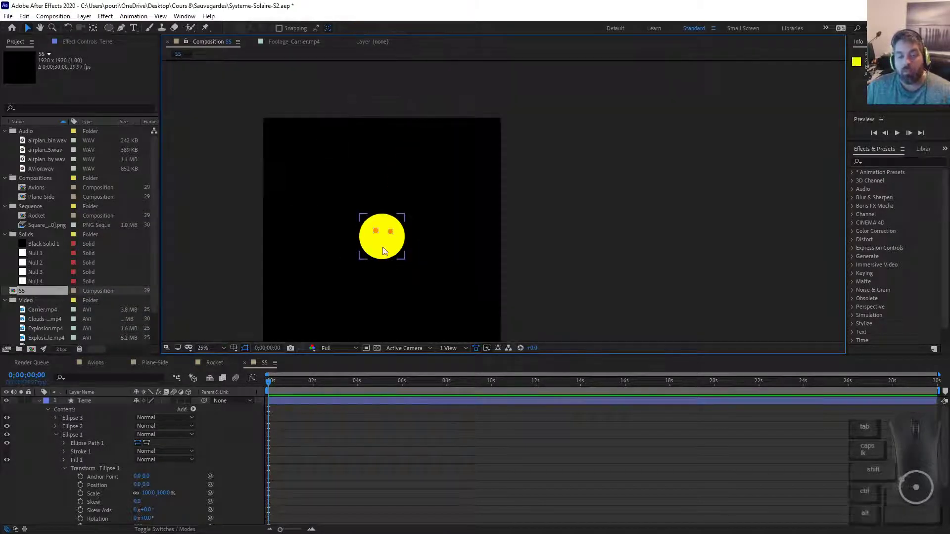
Try rotating the whole Terre layer with its orange spots around the anchor point, and undo the rotation
{"action": "scroll", "coordinate": [426, 250], "scroll_direction": "up", "scroll_amount": 4}
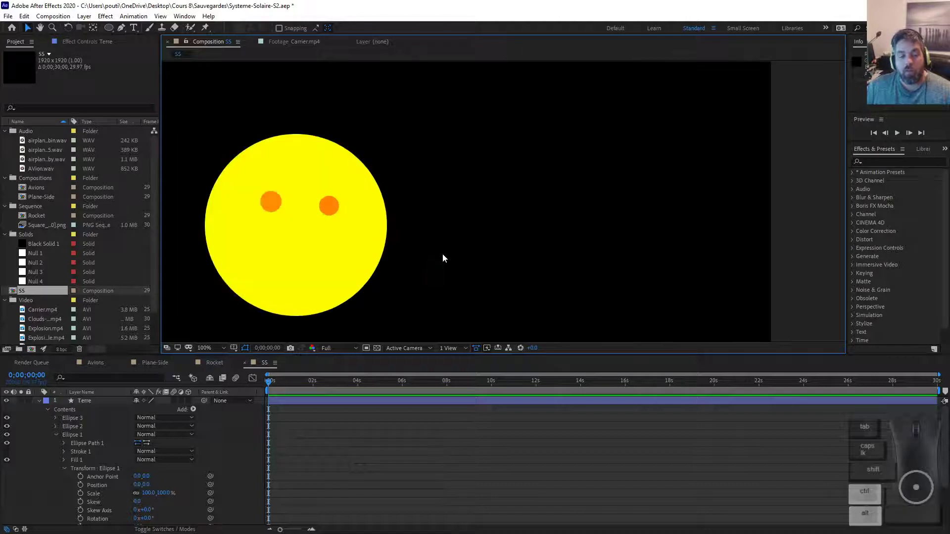
{"action": "scroll", "coordinate": [443, 253], "scroll_direction": "down", "scroll_amount": 2}
{"action": "left_click", "coordinate": [55, 434]}
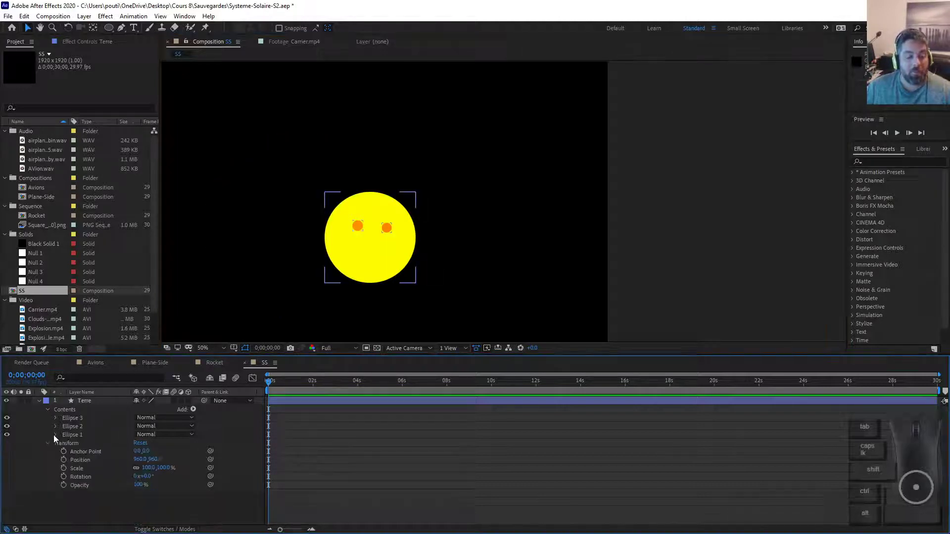
{"action": "left_click", "coordinate": [98, 401]}
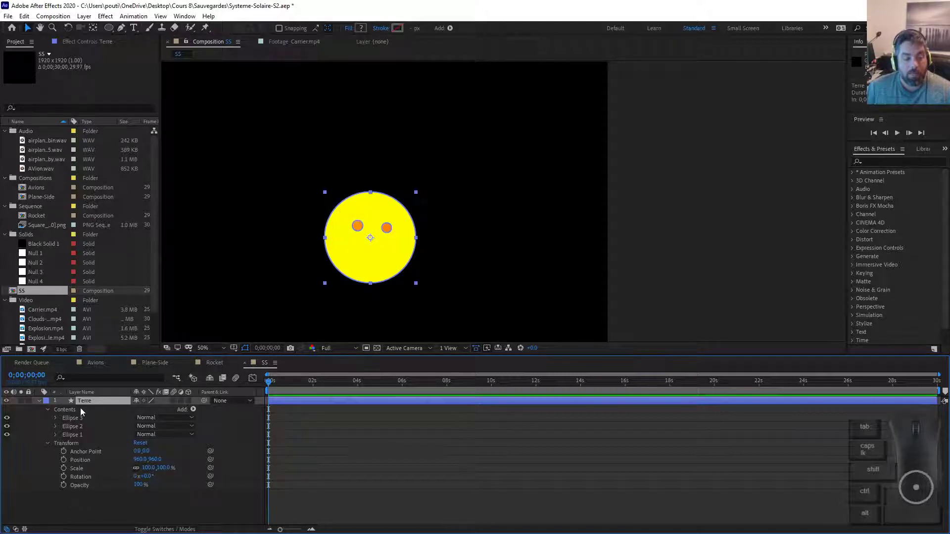
{"action": "left_click", "coordinate": [69, 28]}
{"action": "left_click_drag", "start_coordinate": [338, 284], "coordinate": [487, 261]}
{"action": "key", "text": "ctrl+z"}
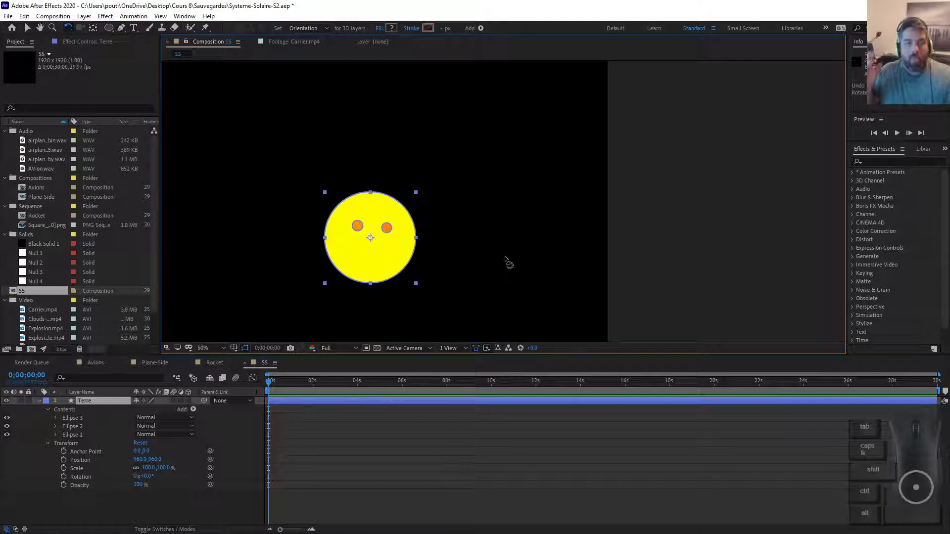
Rename the spotted circle's layer as Soleil and collapse its properties
{"action": "left_click", "coordinate": [95, 403]}
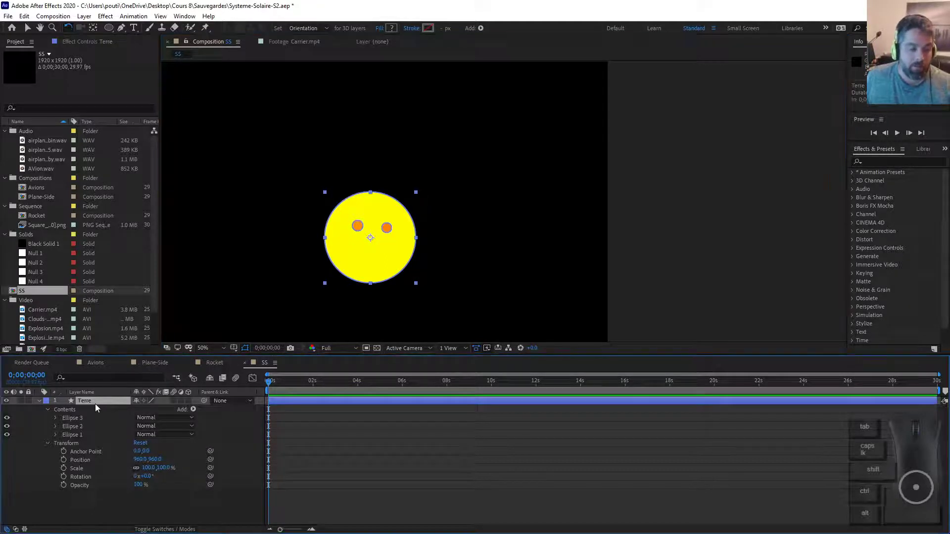
{"action": "key", "text": "Return"}
{"action": "type", "text": "Soleil"}
{"action": "key", "text": "Return"}
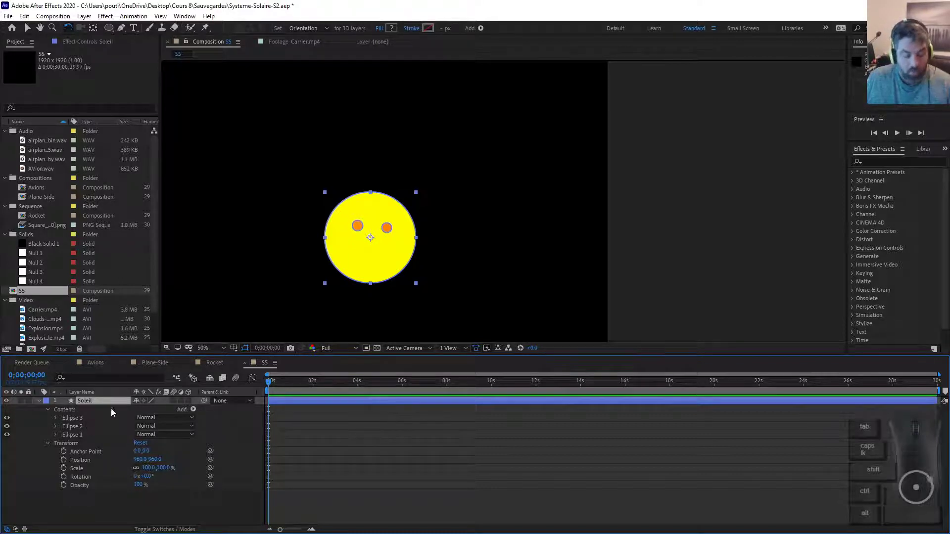
{"action": "left_click", "coordinate": [38, 401]}
Duplicate the Soleil layer and rename the copy as Terre
{"action": "scroll", "coordinate": [430, 215], "scroll_direction": "down", "scroll_amount": 2}
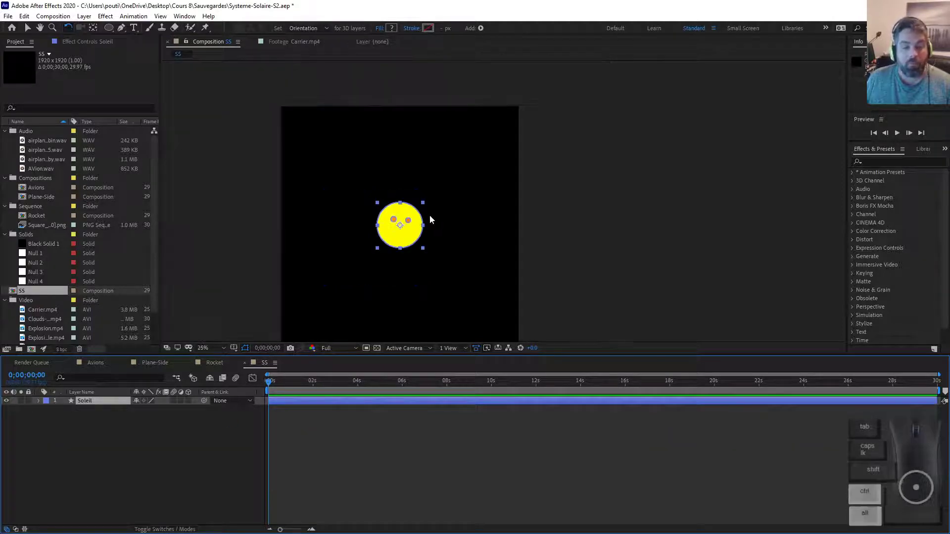
{"action": "scroll", "coordinate": [420, 247], "scroll_direction": "up", "scroll_amount": 2}
{"action": "left_click", "coordinate": [104, 433]}
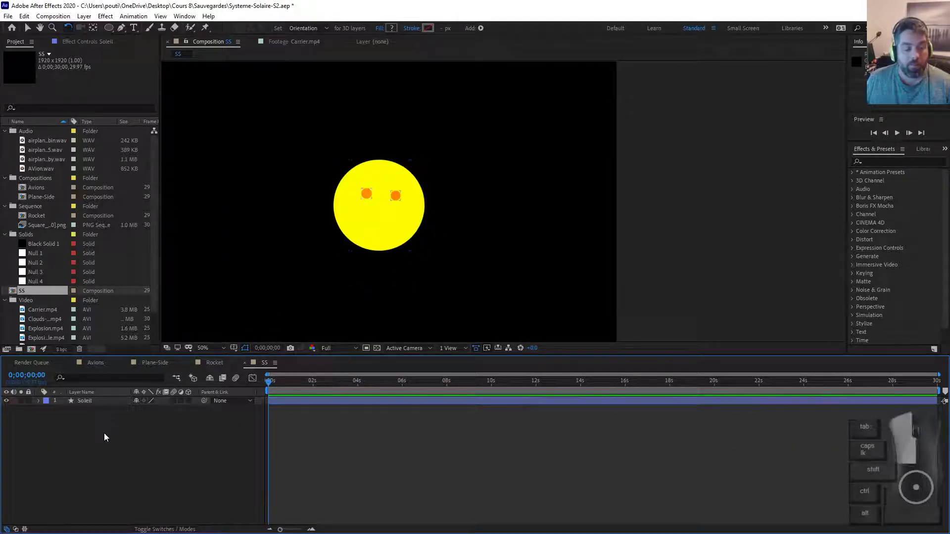
{"action": "left_click", "coordinate": [102, 406]}
{"action": "key", "text": "ctrl+d"}
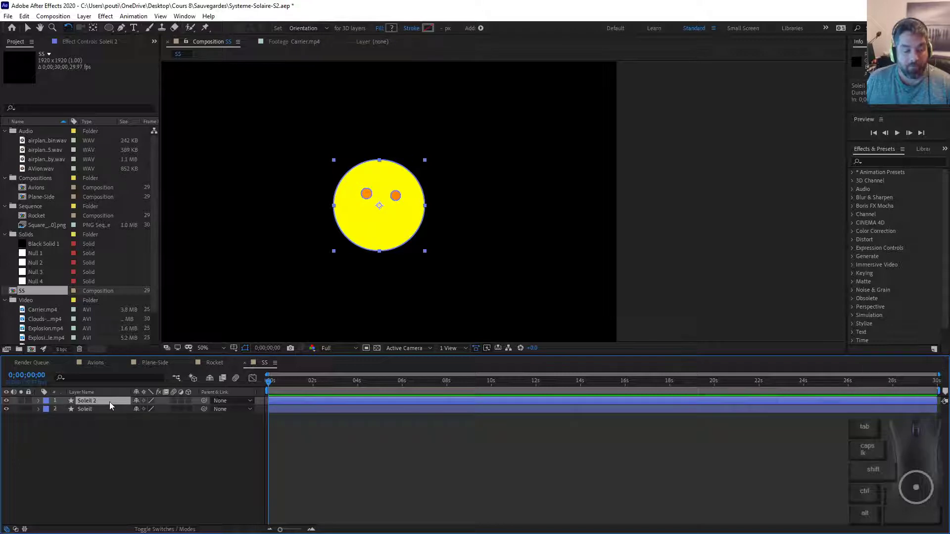
{"action": "key", "text": "Return"}
{"action": "type", "text": "Terre"}
{"action": "key", "text": "Return"}
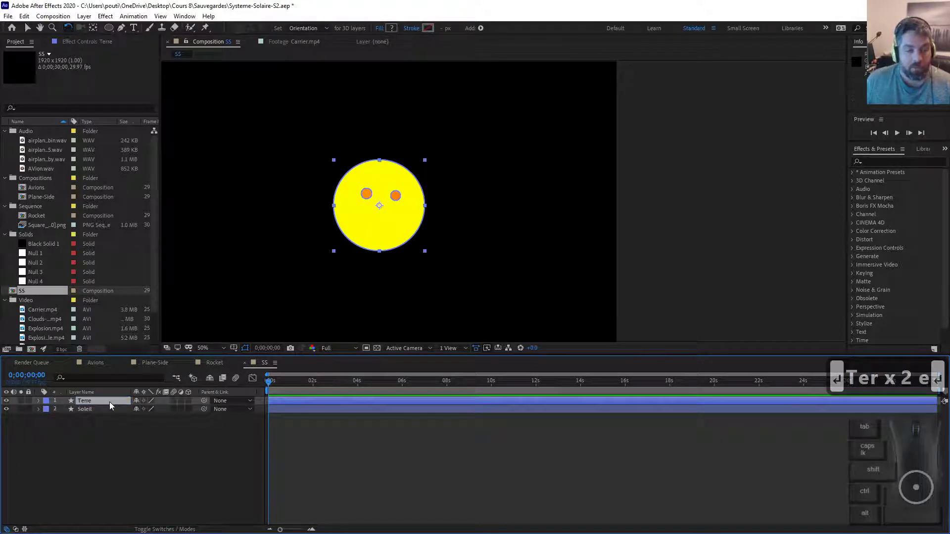
Move the Terre circle to the right of the sun and scale it down to about a third of its size
{"action": "key", "text": "v"}
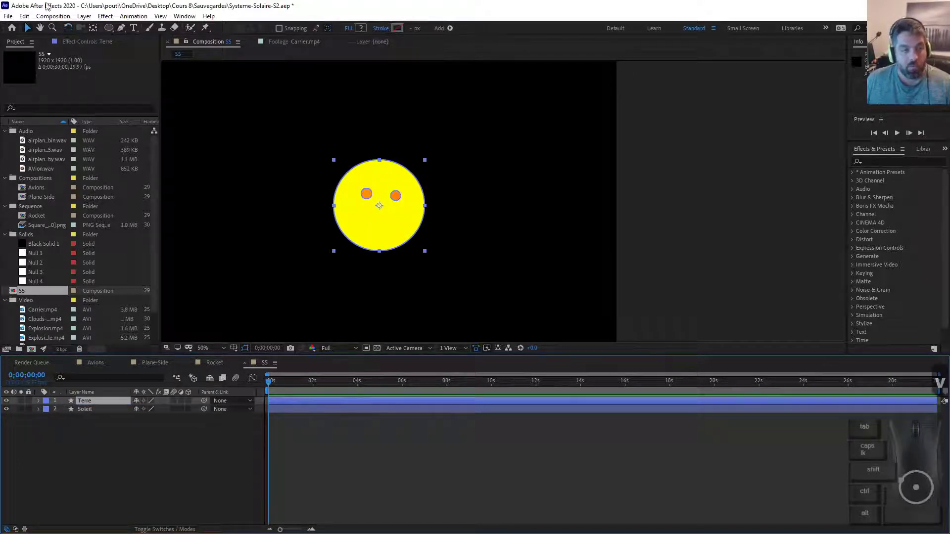
{"action": "left_click_drag", "start_coordinate": [393, 218], "coordinate": [514, 217]}
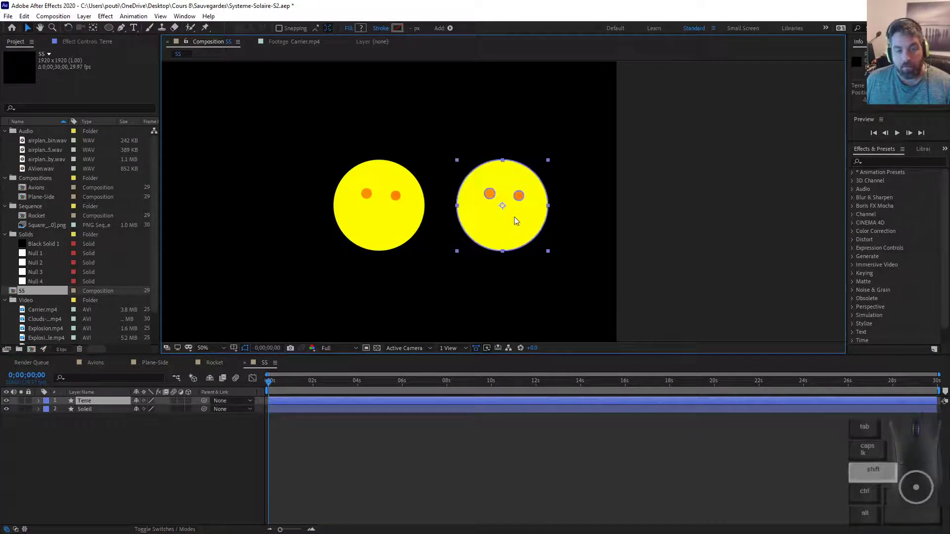
{"action": "left_click_drag", "start_coordinate": [546, 161], "coordinate": [578, 222]}
{"action": "scroll", "coordinate": [524, 209], "scroll_direction": "up", "scroll_amount": 4}
{"action": "scroll", "coordinate": [419, 219], "scroll_direction": "down", "scroll_amount": 4}
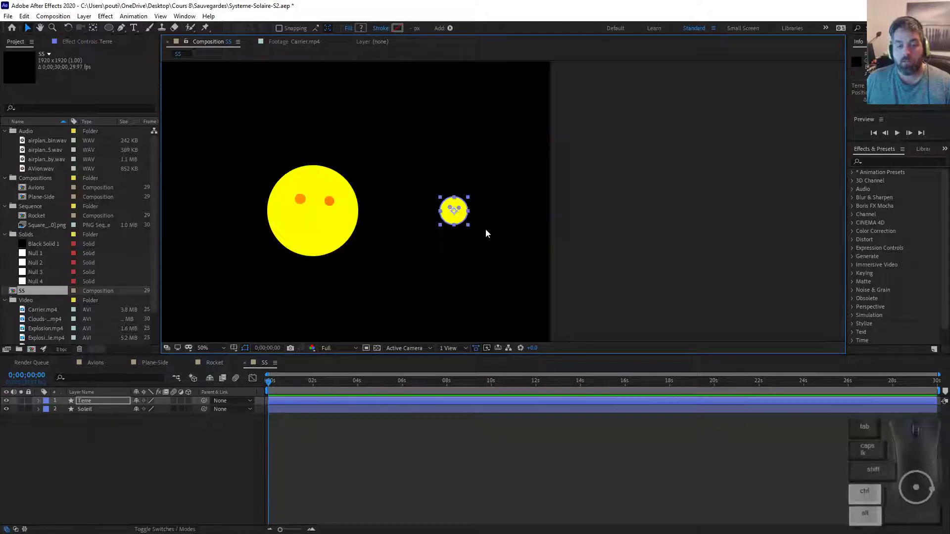
{"action": "left_click_drag", "start_coordinate": [452, 212], "coordinate": [473, 226]}
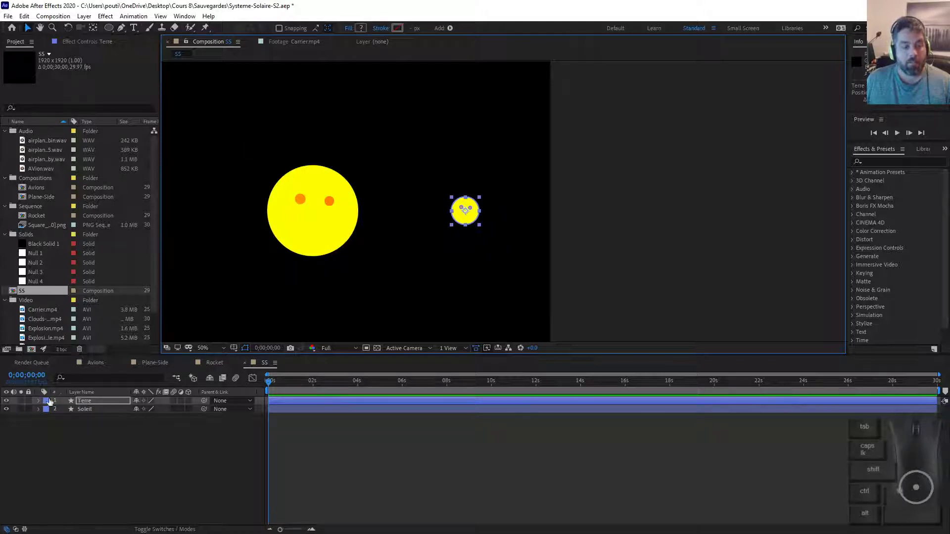
Set the fill of Terre's main circle, Ellipse 1, to light blue 00C6FF
{"action": "left_click", "coordinate": [39, 400]}
{"action": "left_click", "coordinate": [48, 410]}
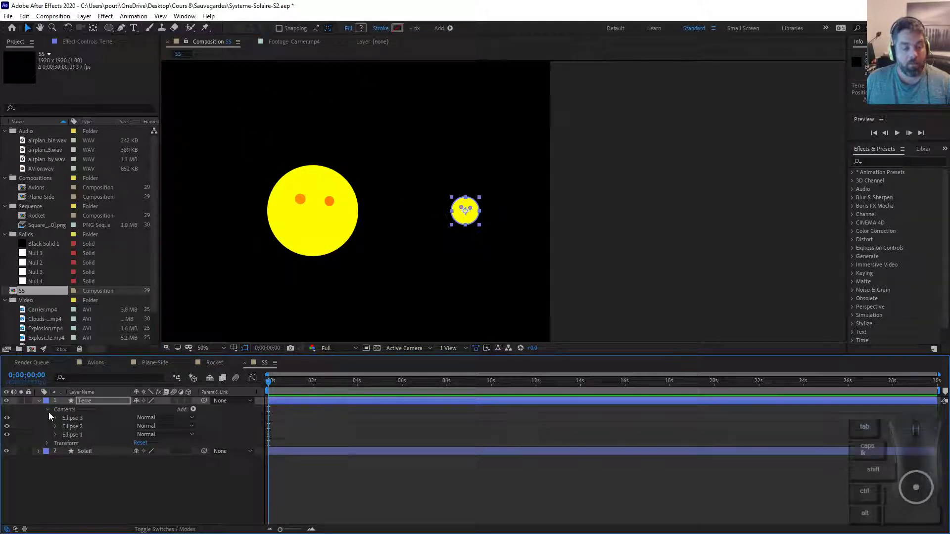
{"action": "left_click", "coordinate": [56, 434]}
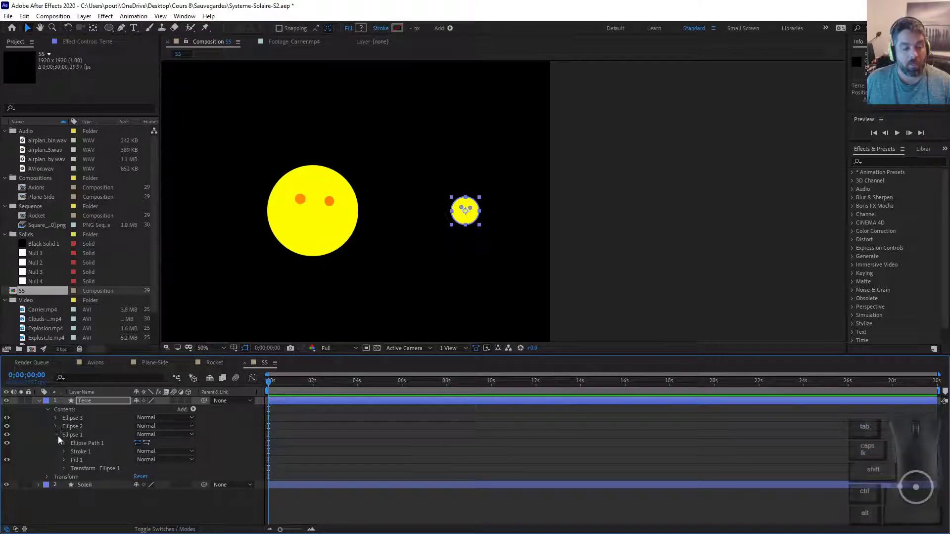
{"action": "left_click", "coordinate": [62, 460]}
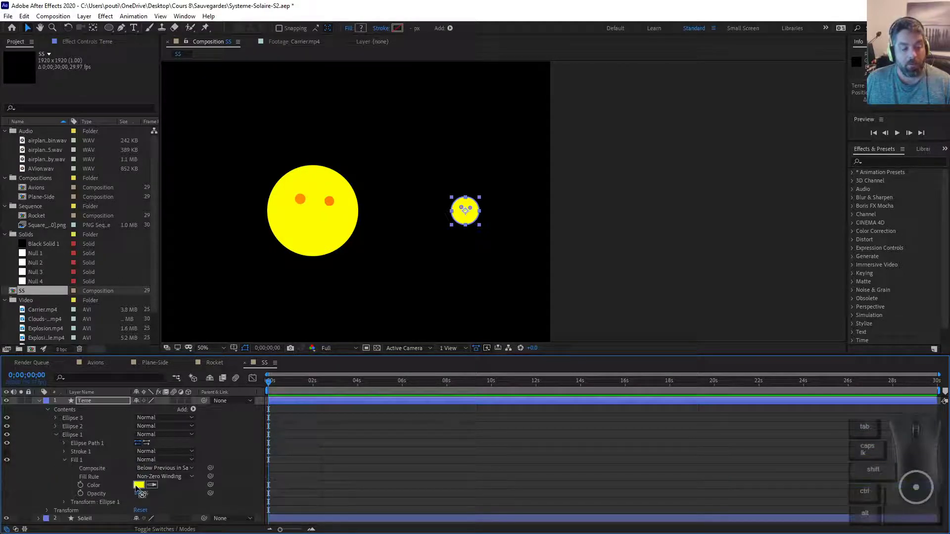
{"action": "left_click", "coordinate": [138, 484]}
{"action": "left_click", "coordinate": [221, 315]}
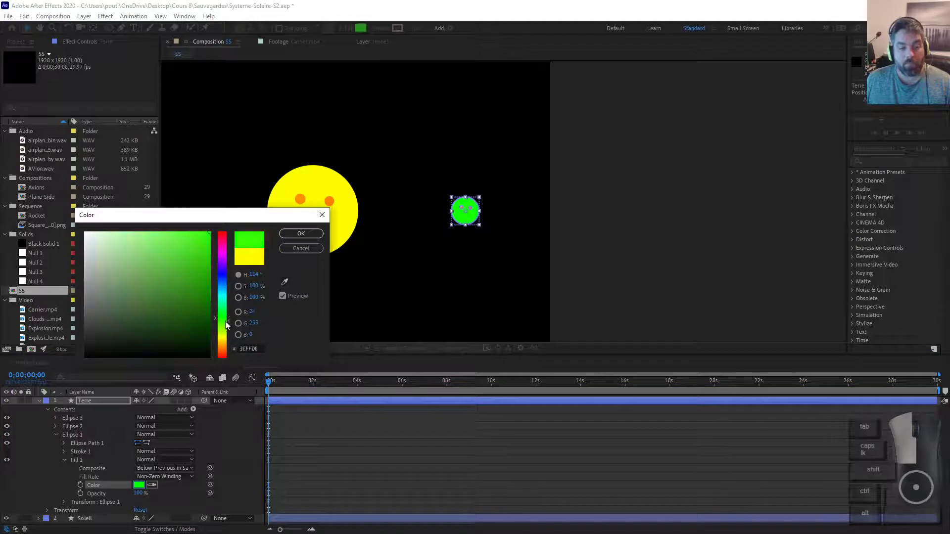
{"action": "left_click_drag", "start_coordinate": [222, 315], "coordinate": [222, 286]}
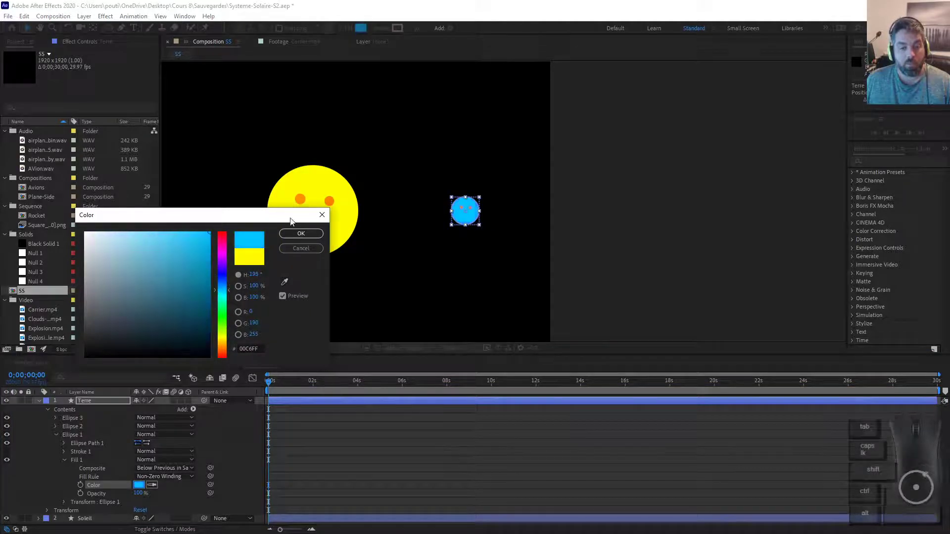
{"action": "left_click", "coordinate": [301, 233]}
Delete the two orange spots, Ellipse 2 and Ellipse 3, from the Terre layer
{"action": "scroll", "coordinate": [463, 209], "scroll_direction": "up", "scroll_amount": 4}
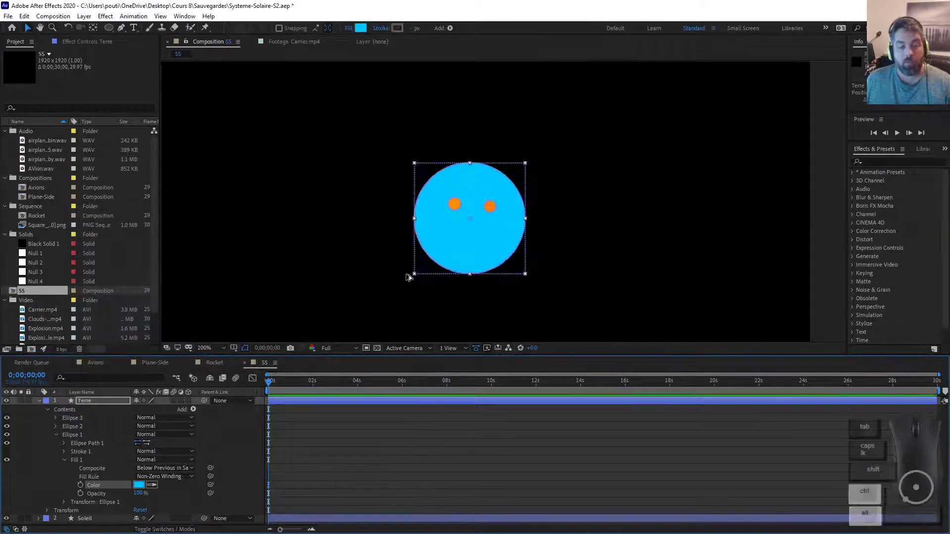
{"action": "left_click", "coordinate": [72, 418]}
{"action": "left_click", "coordinate": [86, 428], "text": "shift"}
{"action": "key", "text": "Delete"}
{"action": "key", "text": "End"}
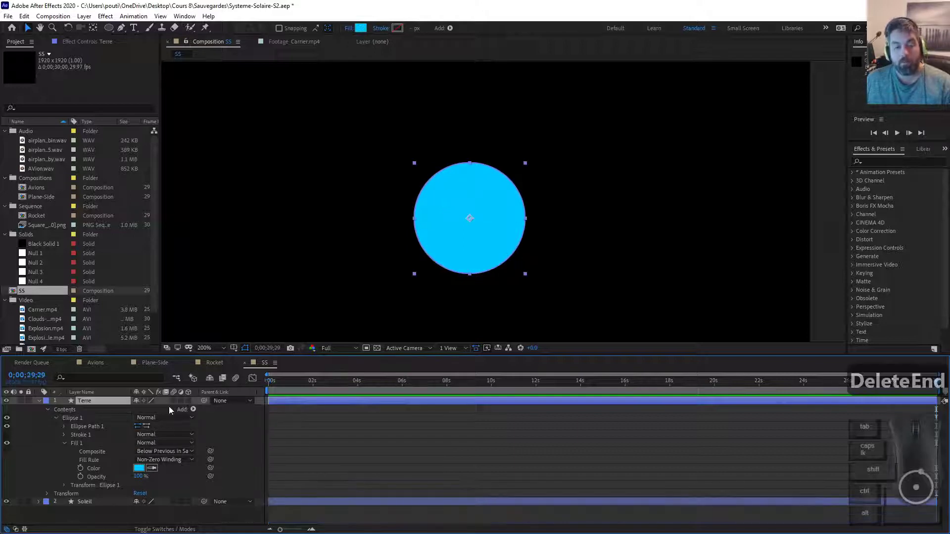
Draw a closed, irregular continent outline down the middle of the blue Terre circle with the Pen tool
{"action": "left_click", "coordinate": [121, 27]}
{"action": "left_click", "coordinate": [453, 185]}
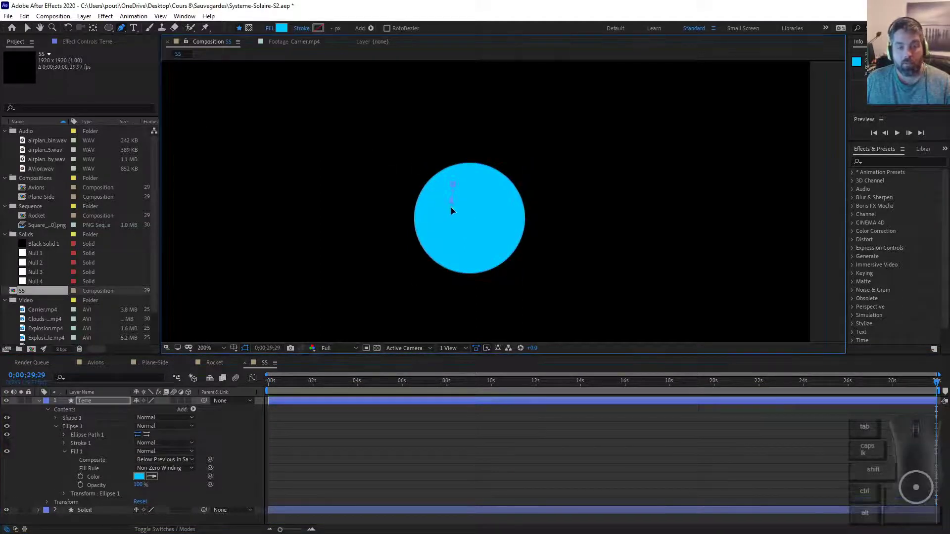
{"action": "left_click", "coordinate": [451, 212]}
{"action": "left_click", "coordinate": [470, 221]}
{"action": "left_click", "coordinate": [472, 237]}
{"action": "left_click", "coordinate": [468, 242]}
{"action": "left_click", "coordinate": [459, 252]}
{"action": "left_click", "coordinate": [465, 267]}
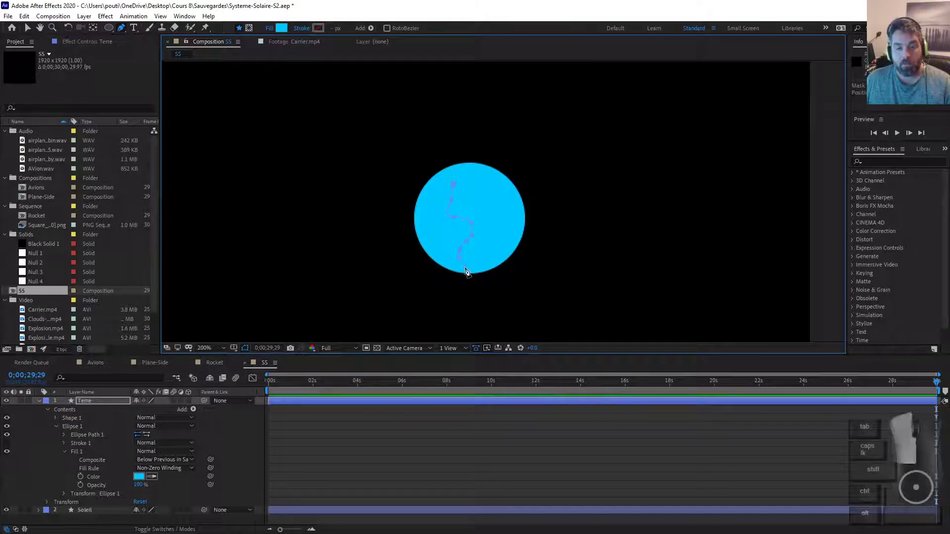
{"action": "left_click", "coordinate": [481, 256]}
{"action": "left_click", "coordinate": [488, 242]}
{"action": "left_click", "coordinate": [480, 219]}
{"action": "left_click", "coordinate": [485, 203]}
{"action": "left_click", "coordinate": [490, 186]}
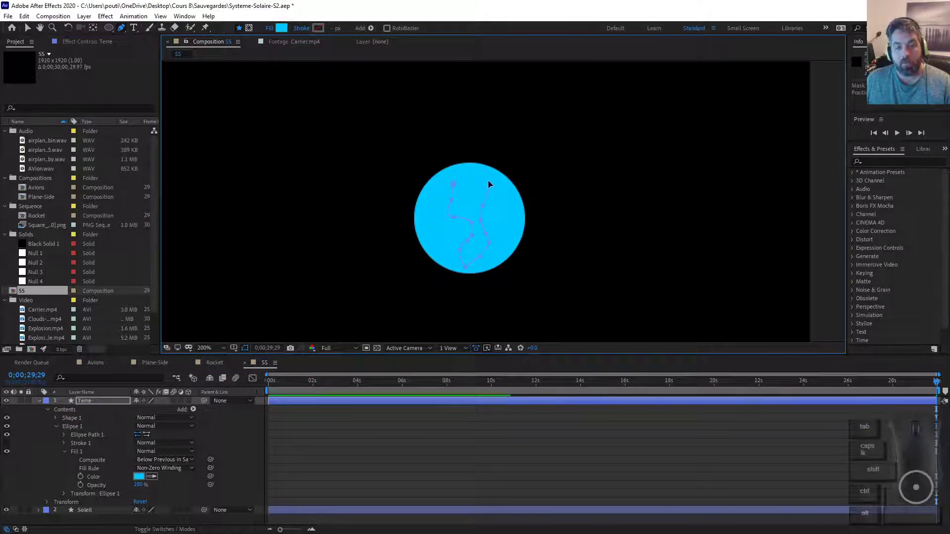
{"action": "left_click", "coordinate": [476, 179]}
{"action": "left_click", "coordinate": [456, 187]}
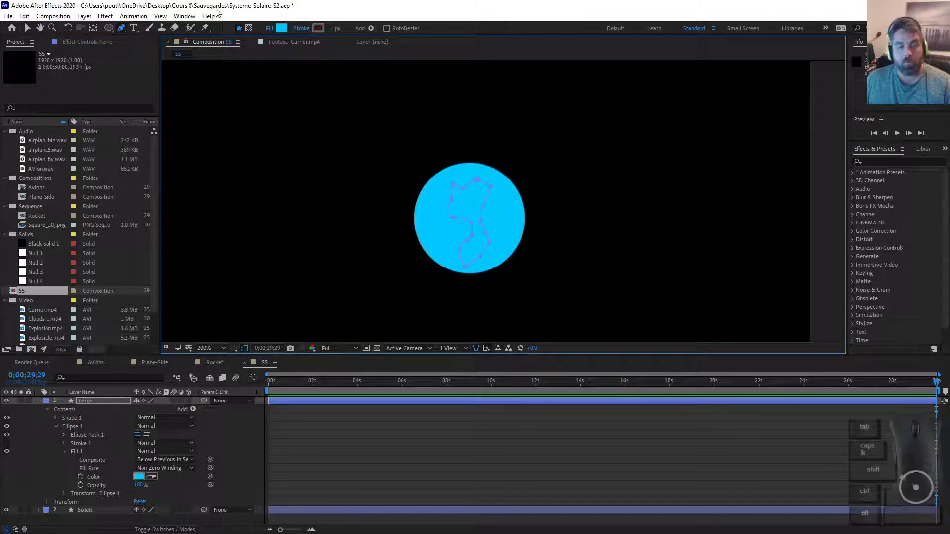
Fill the continent shape on Terre with dark brown
{"action": "left_click", "coordinate": [28, 28]}
{"action": "left_click", "coordinate": [360, 28]}
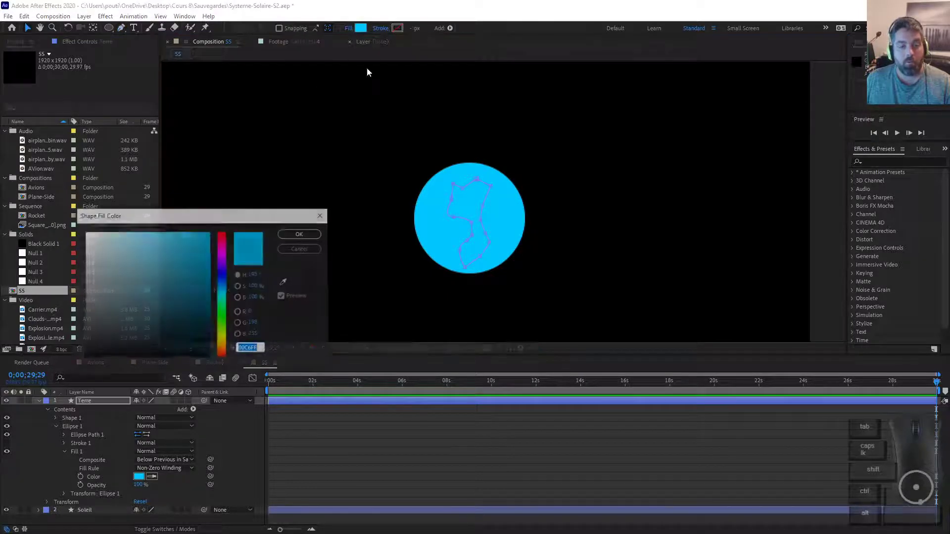
{"action": "left_click", "coordinate": [223, 349]}
{"action": "left_click_drag", "start_coordinate": [208, 284], "coordinate": [209, 299]}
{"action": "left_click", "coordinate": [313, 231]}
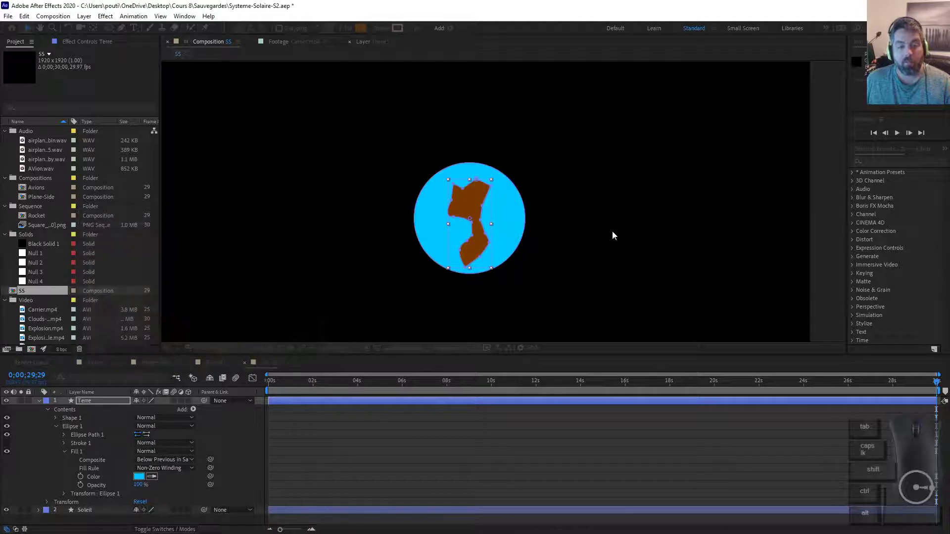
Duplicate the Terre layer, move the copy to the right of Terre and shrink it to about half size
{"action": "scroll", "coordinate": [528, 233], "scroll_direction": "down", "scroll_amount": 1}
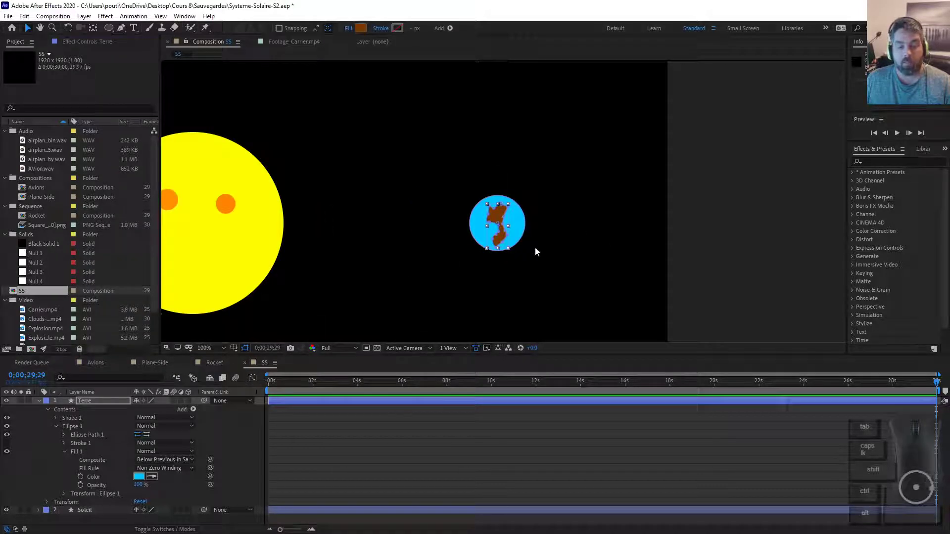
{"action": "left_click", "coordinate": [101, 398]}
{"action": "key", "text": "ctrl+d"}
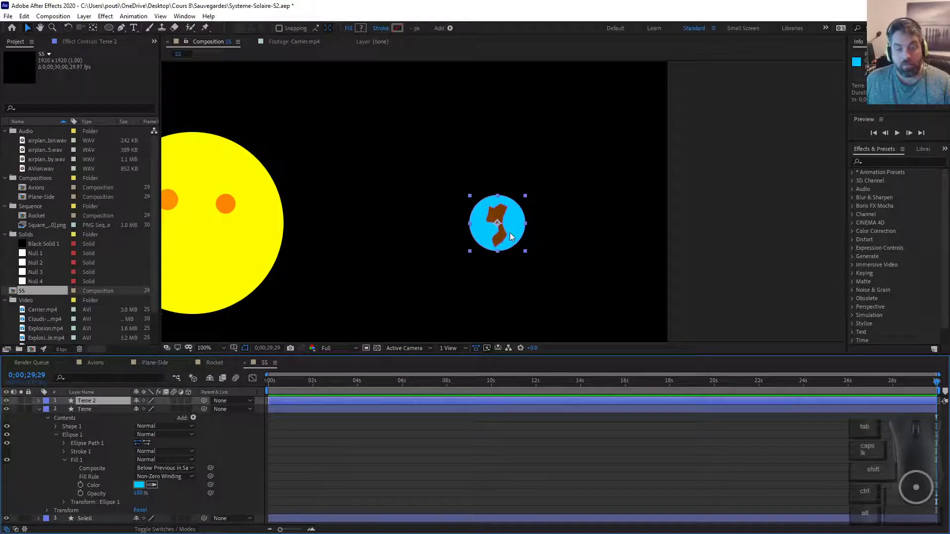
{"action": "left_click_drag", "start_coordinate": [514, 231], "coordinate": [603, 212]}
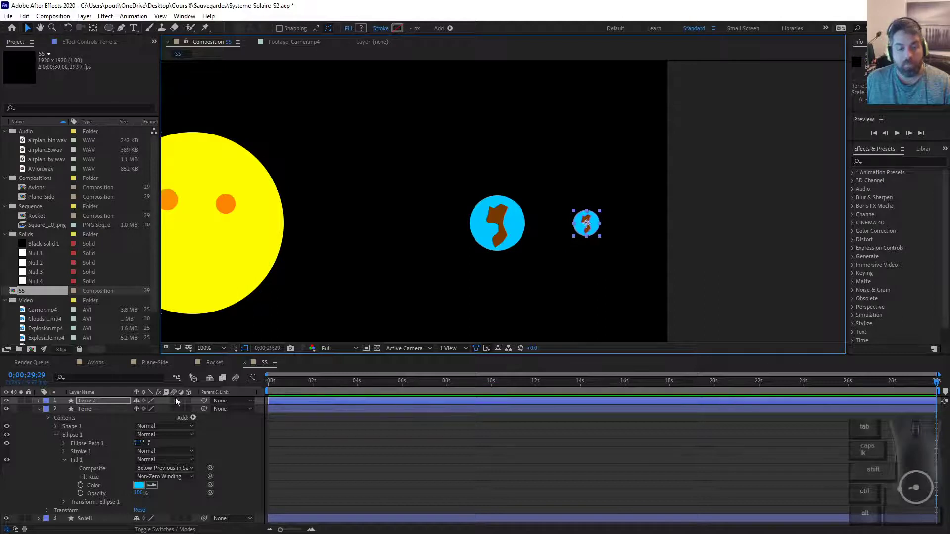
Fill the continent shape, Shape 1, of the Terre 2 layer with dark grey 545454
{"action": "left_click", "coordinate": [106, 408], "text": "ctrl"}
{"action": "left_click", "coordinate": [54, 403]}
{"action": "left_click", "coordinate": [40, 400]}
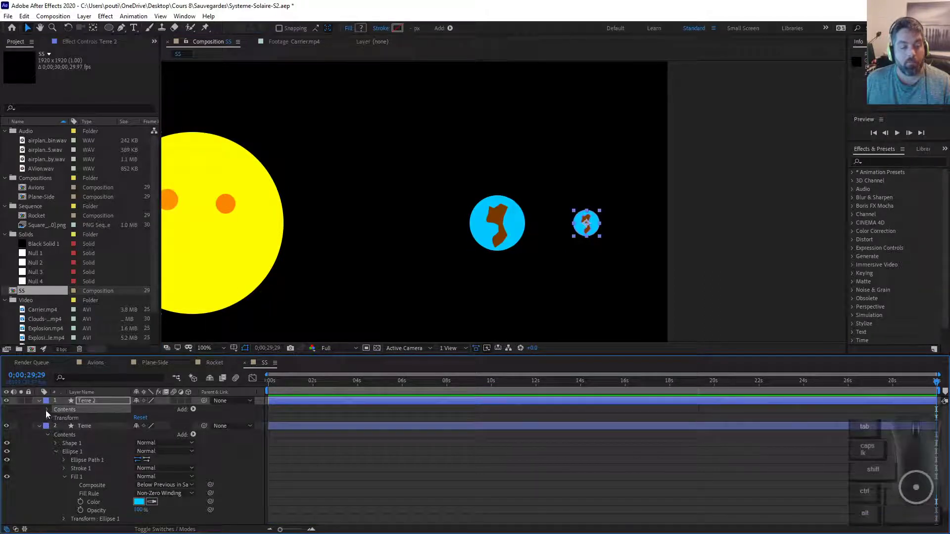
{"action": "left_click", "coordinate": [47, 409]}
{"action": "left_click", "coordinate": [64, 417]}
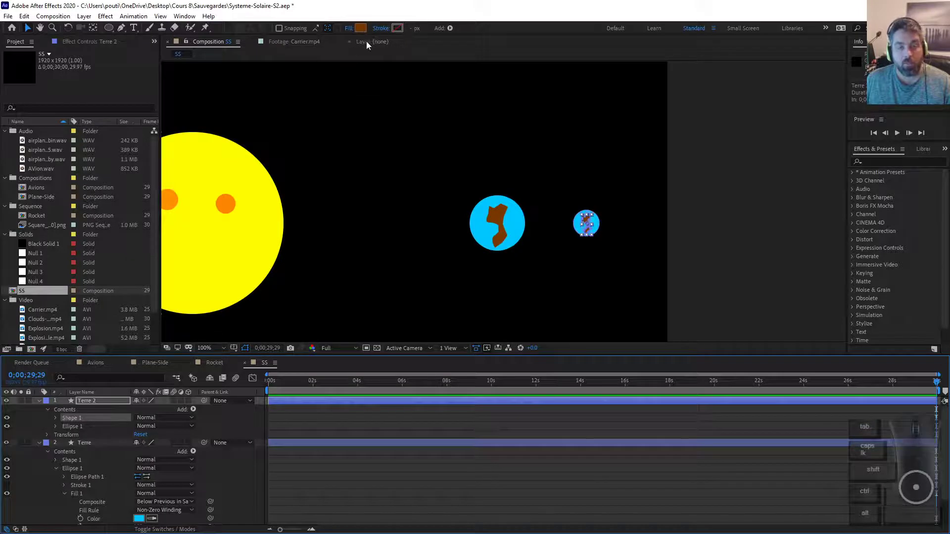
{"action": "left_click", "coordinate": [361, 28]}
{"action": "left_click", "coordinate": [84, 310]}
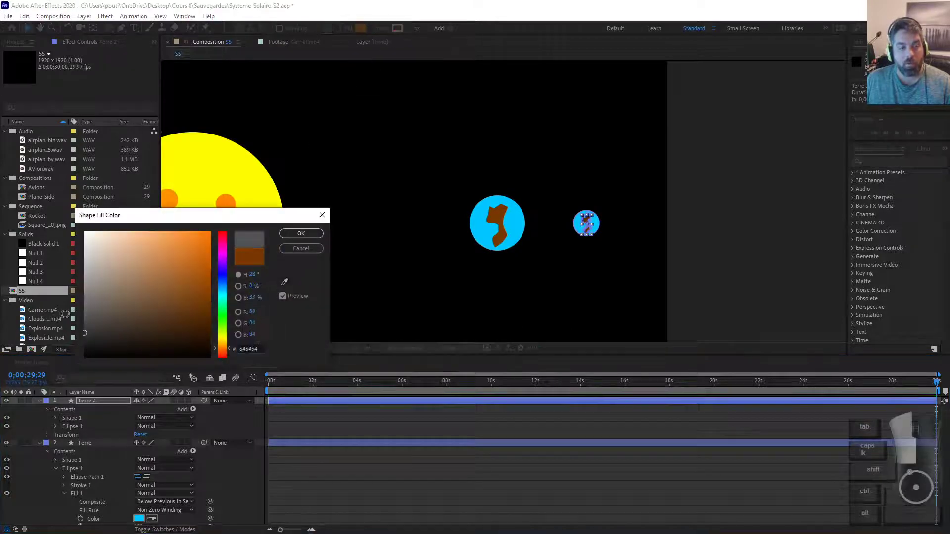
{"action": "left_click", "coordinate": [300, 236]}
Fill the main circle, Ellipse 1, of Terre 2 with grey 929292 and clear the selection
{"action": "left_click", "coordinate": [74, 418]}
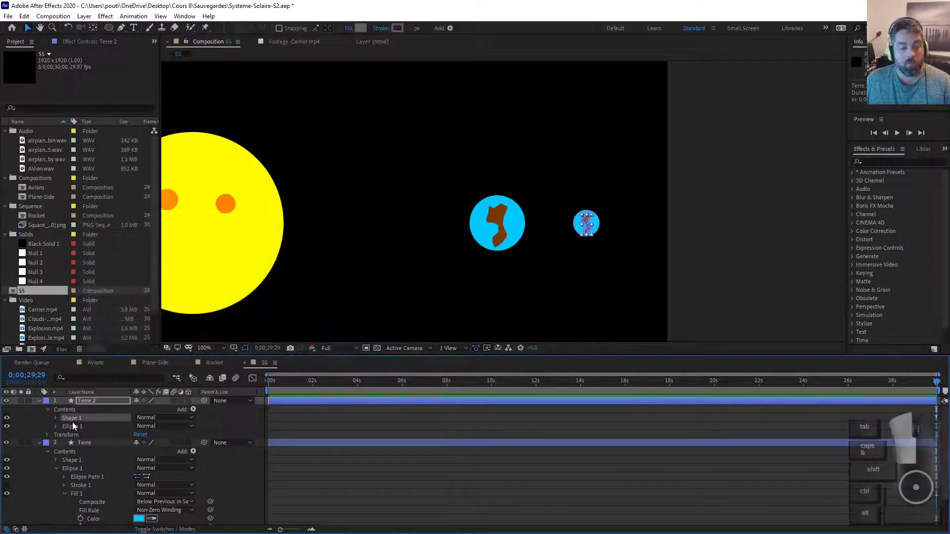
{"action": "left_click", "coordinate": [79, 425]}
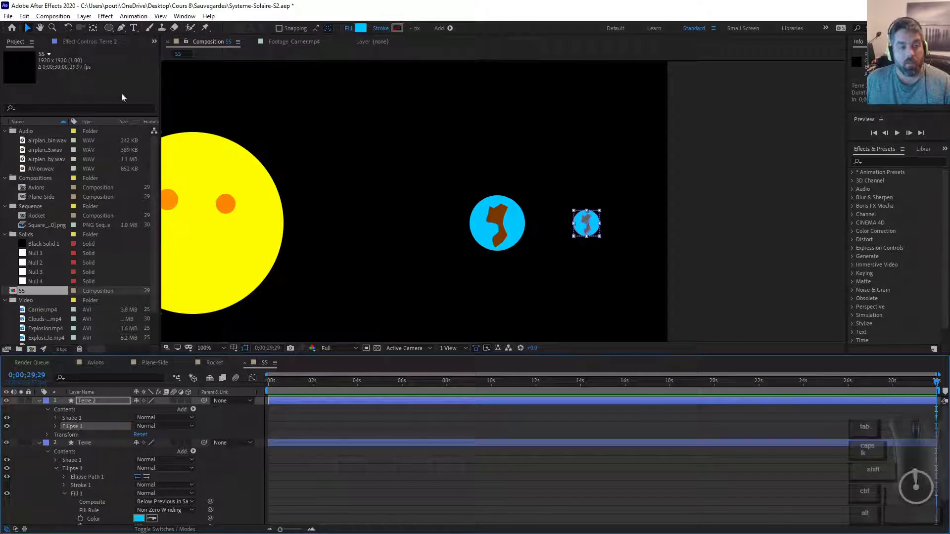
{"action": "left_click", "coordinate": [361, 28]}
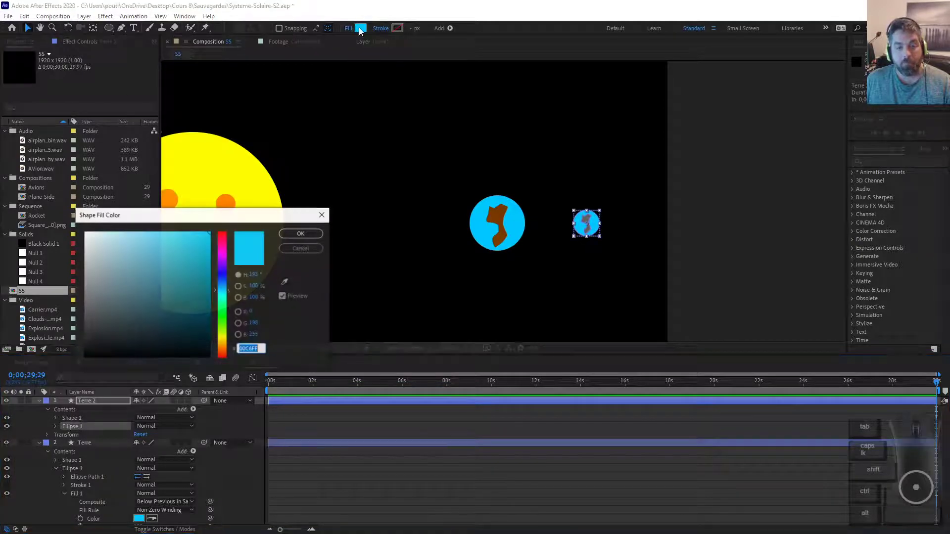
{"action": "left_click_drag", "start_coordinate": [85, 285], "coordinate": [73, 289]}
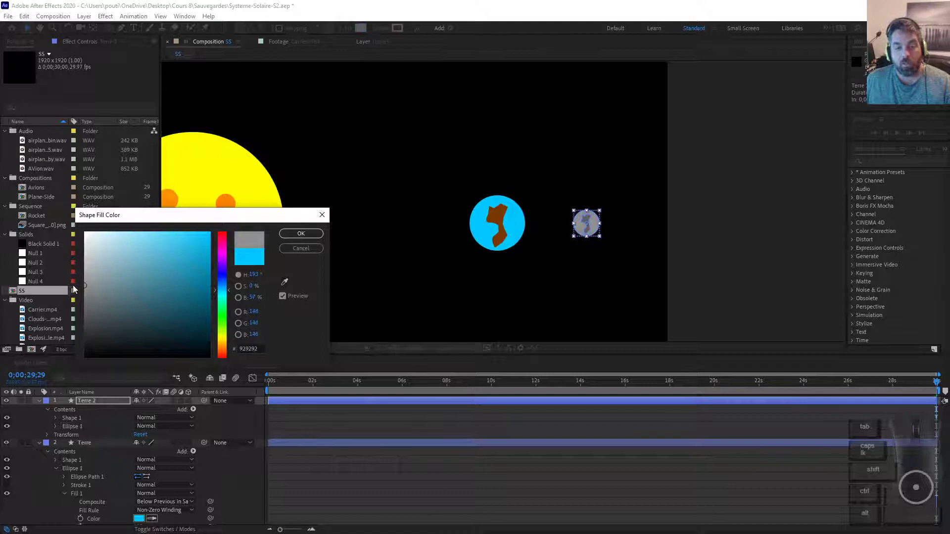
{"action": "left_click", "coordinate": [300, 233]}
{"action": "left_click", "coordinate": [698, 255]}
{"action": "scroll", "coordinate": [722, 208], "scroll_direction": "down", "scroll_amount": 2}
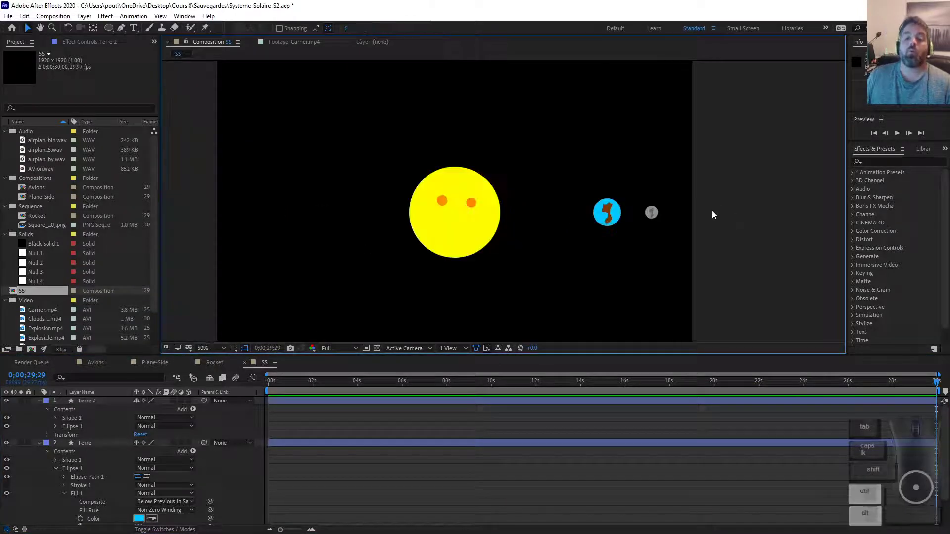
{"action": "scroll", "coordinate": [655, 210], "scroll_direction": "up", "scroll_amount": 1}
{"action": "scroll", "coordinate": [568, 210], "scroll_direction": "down", "scroll_amount": 1}
{"action": "scroll", "coordinate": [509, 207], "scroll_direction": "up", "scroll_amount": 1}
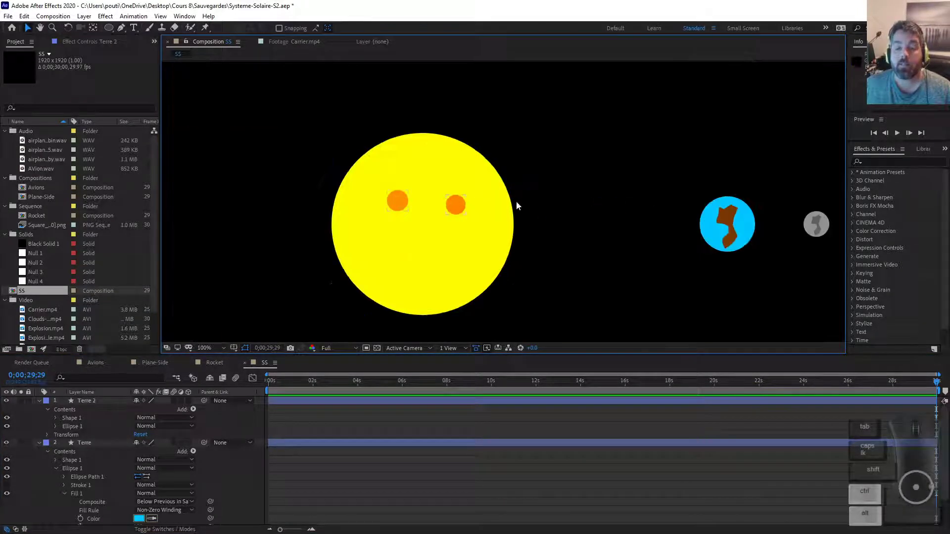
{"action": "scroll", "coordinate": [554, 202], "scroll_direction": "down", "scroll_amount": 1}
{"action": "scroll", "coordinate": [579, 201], "scroll_direction": "up", "scroll_amount": 1}
{"action": "scroll", "coordinate": [569, 183], "scroll_direction": "down", "scroll_amount": 1}
{"action": "scroll", "coordinate": [558, 176], "scroll_direction": "up", "scroll_amount": 1}
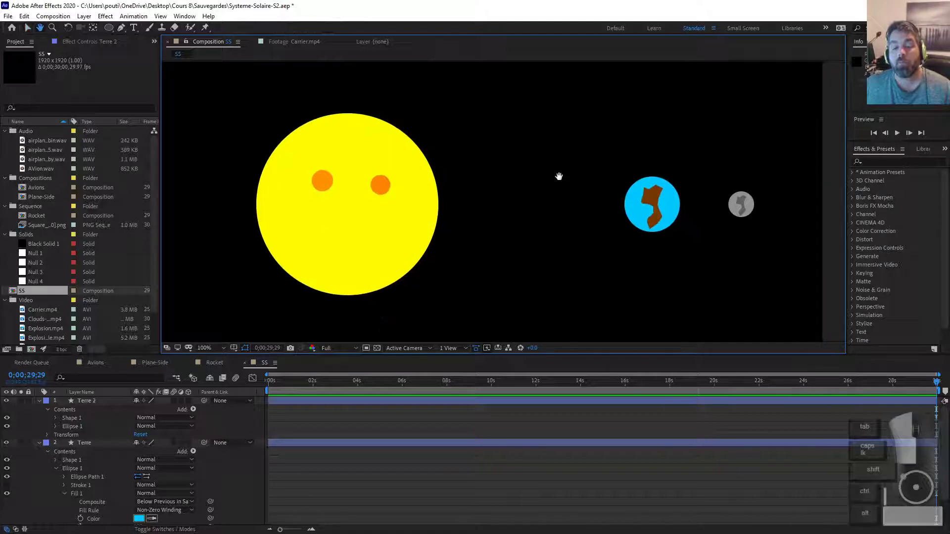
{"action": "scroll", "coordinate": [569, 176], "scroll_direction": "down", "scroll_amount": 1}
{"action": "scroll", "coordinate": [579, 176], "scroll_direction": "up", "scroll_amount": 1}
Rename the Terre 2 layer as Lune and collapse the properties of both the Lune and Terre layers
{"action": "left_click", "coordinate": [45, 404]}
{"action": "left_click", "coordinate": [38, 401]}
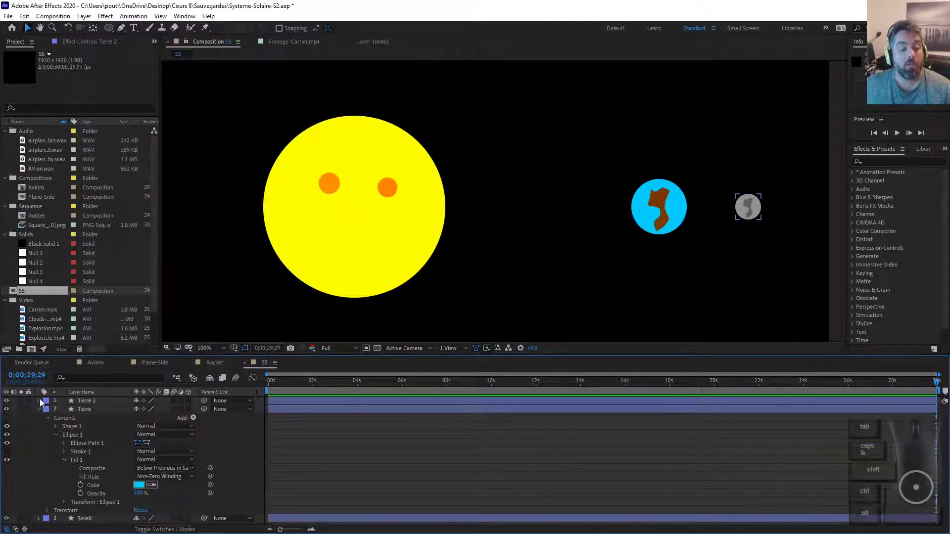
{"action": "left_click", "coordinate": [97, 401]}
{"action": "key", "text": "Return"}
{"action": "type", "text": "Lune"}
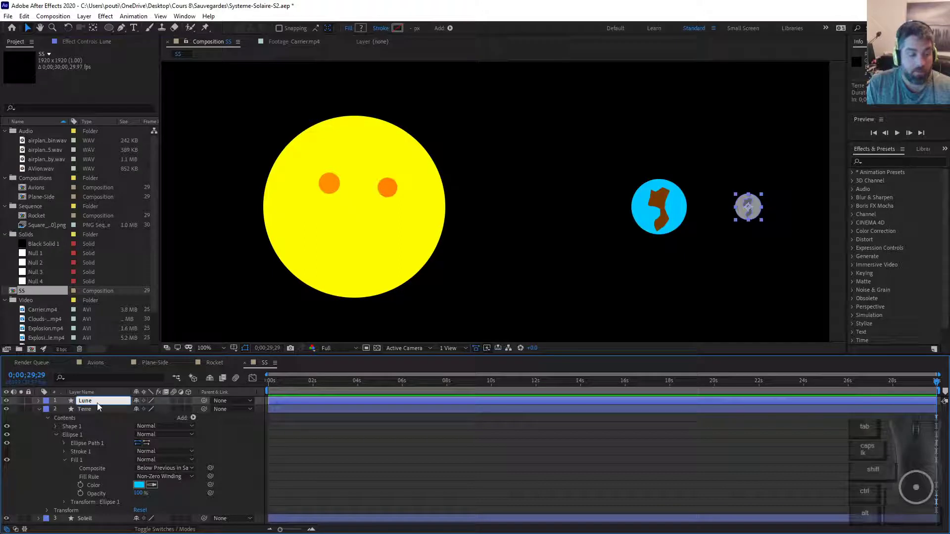
{"action": "key", "text": "Return"}
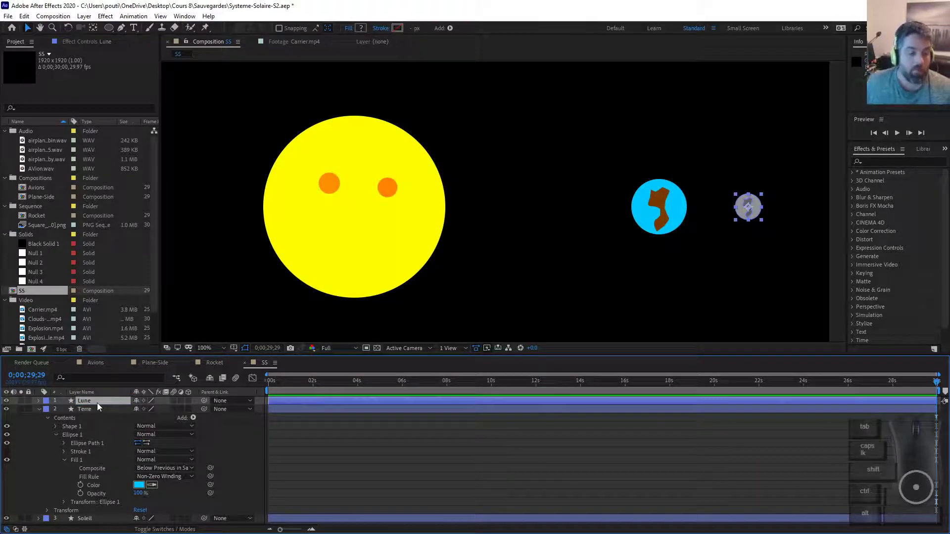
{"action": "left_click", "coordinate": [39, 410]}
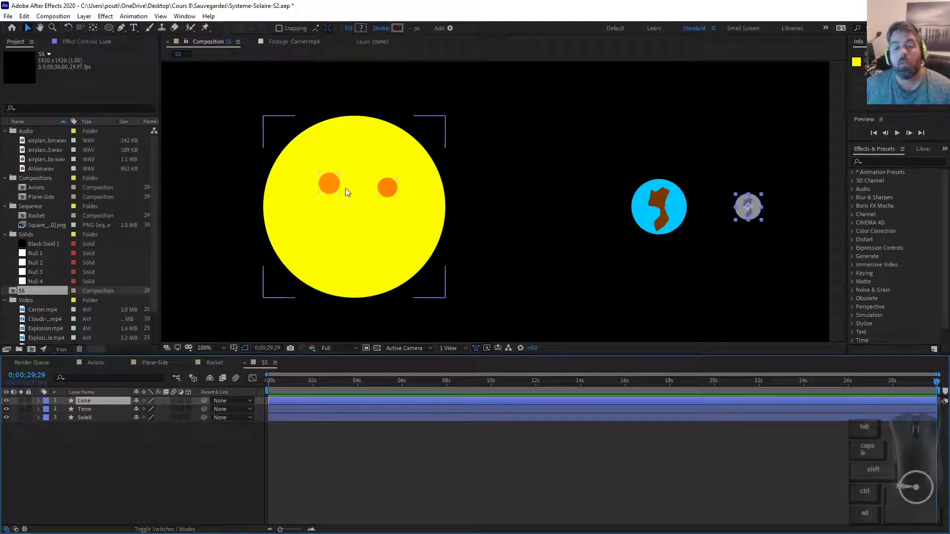
{"action": "scroll", "coordinate": [517, 178], "scroll_direction": "down", "scroll_amount": 2}
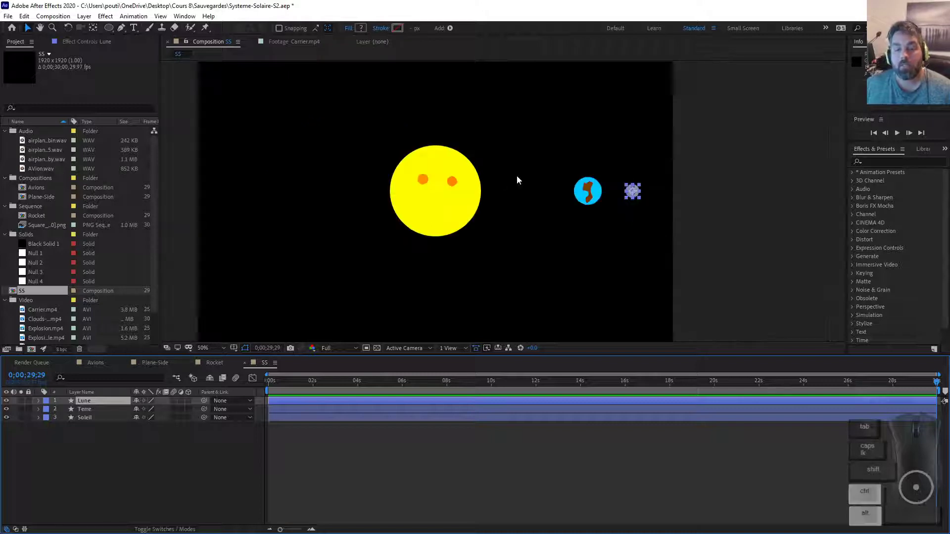
Add a null object to the SS composition
{"action": "scroll", "coordinate": [591, 156], "scroll_direction": "up", "scroll_amount": 2}
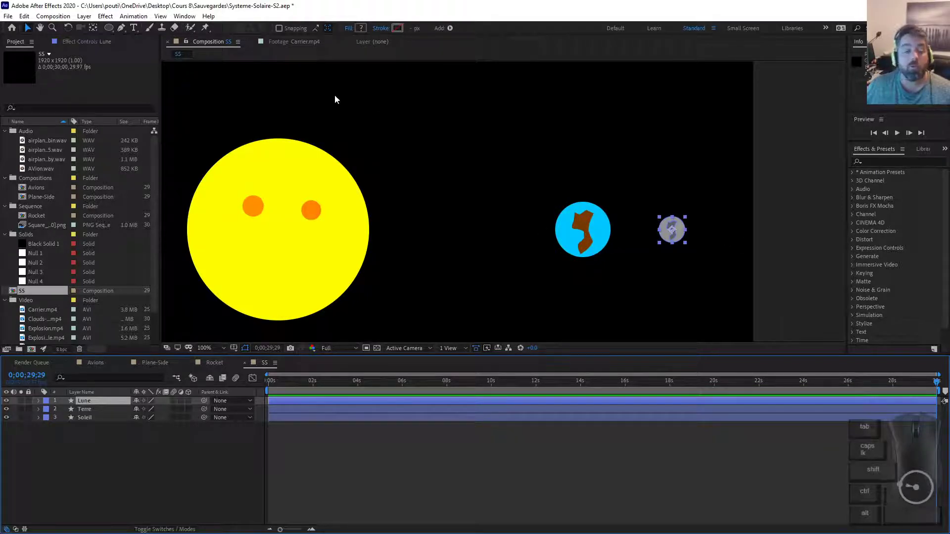
{"action": "right_click", "coordinate": [79, 458]}
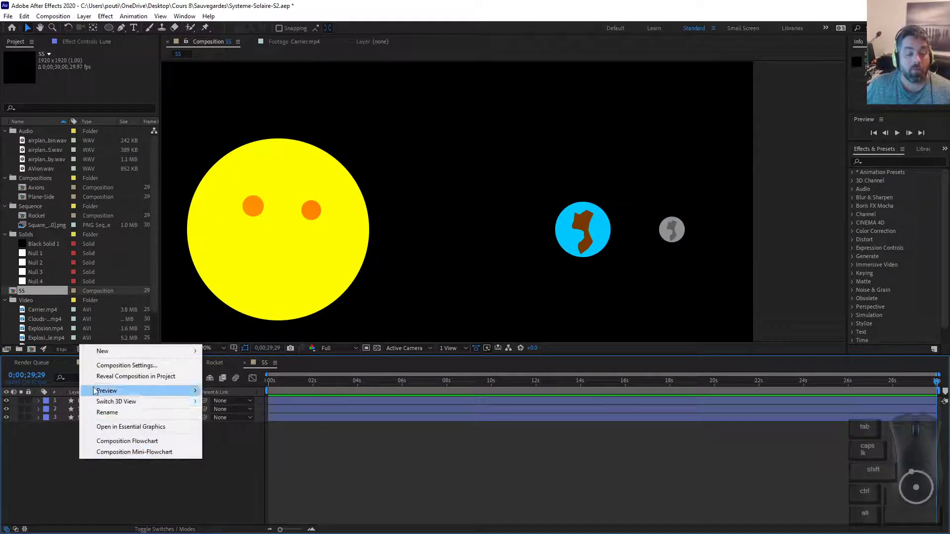
{"action": "mouse_move", "coordinate": [104, 351]}
{"action": "left_click", "coordinate": [237, 409]}
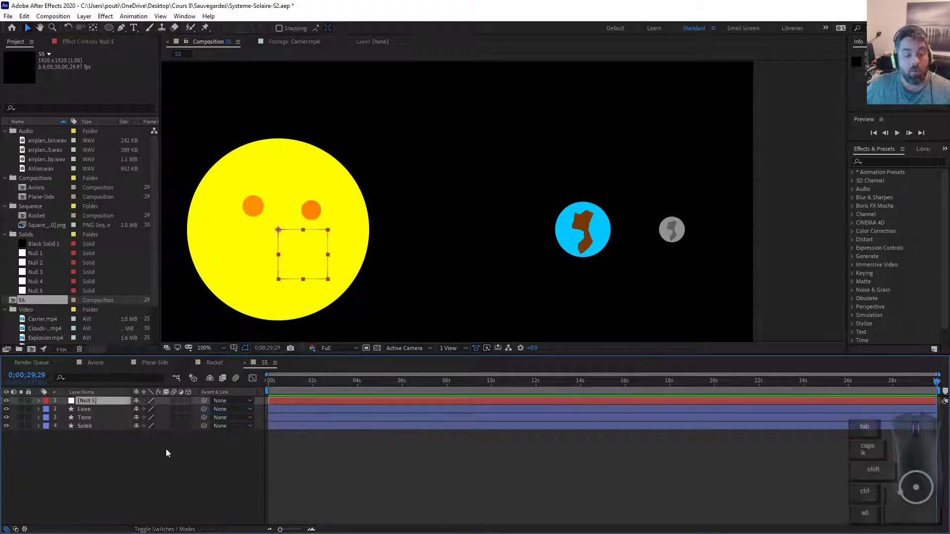
Rename the new null layer as Centre autour soleil
{"action": "left_click", "coordinate": [93, 399]}
{"action": "key", "text": "Return"}
{"action": "type", "text": "C"}
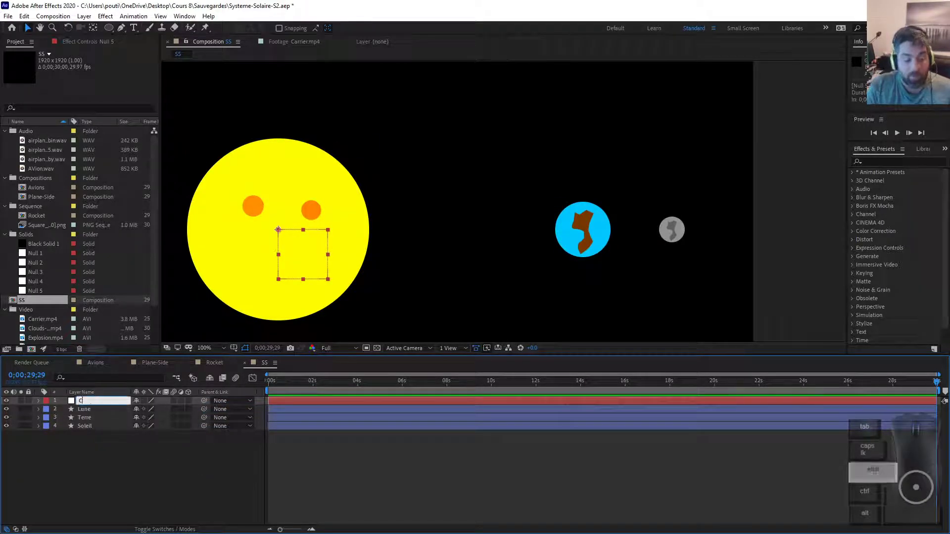
{"action": "type", "text": "Entre"}
{"action": "key", "text": "Return"}
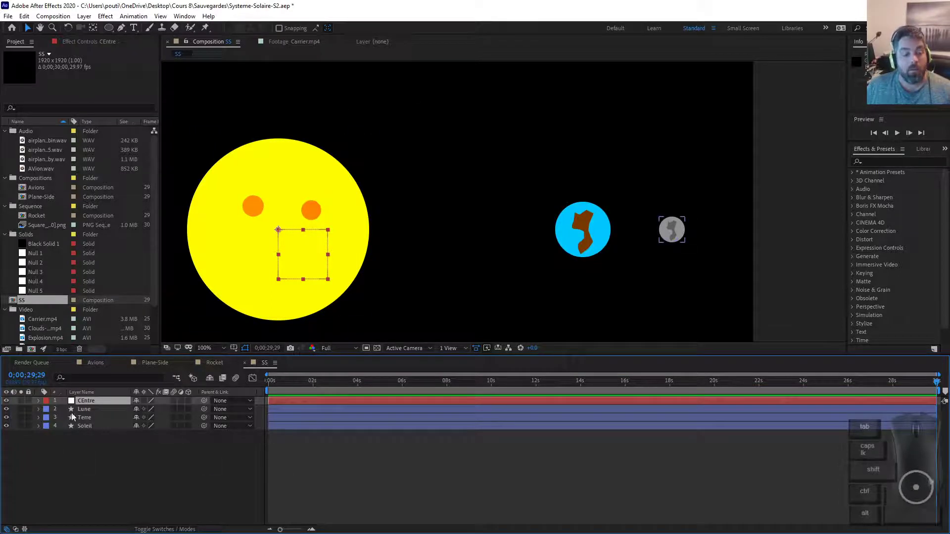
{"action": "left_click", "coordinate": [97, 401]}
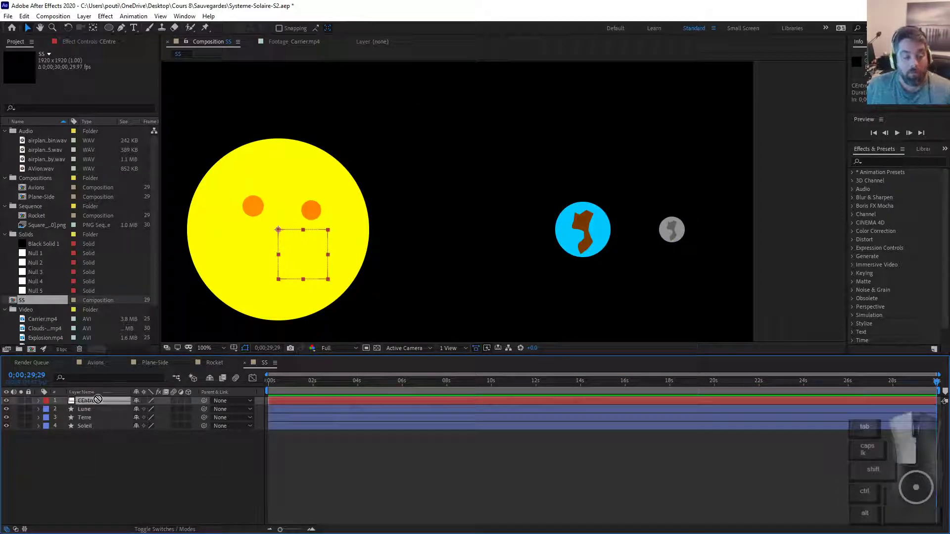
{"action": "key", "text": "Return"}
{"action": "type", "text": "Centr"}
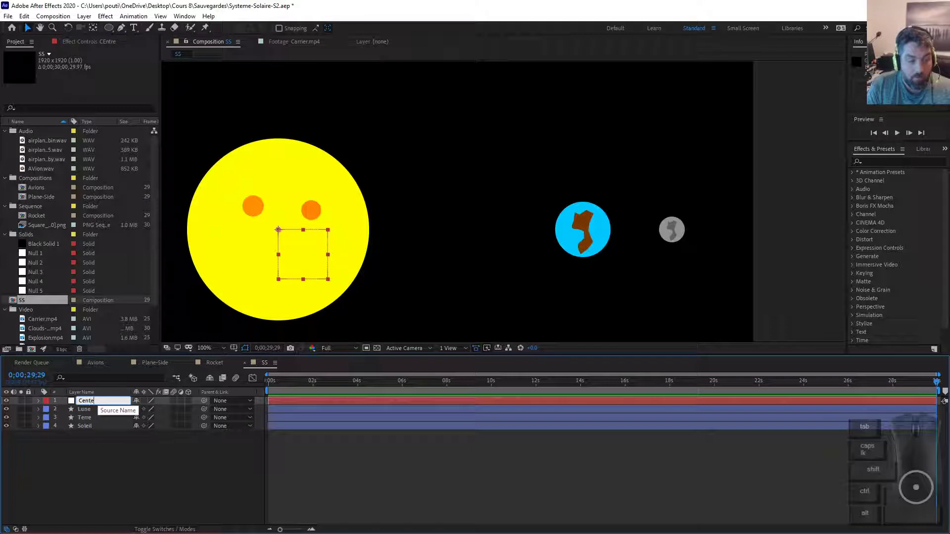
{"action": "type", "text": "e autour s"}
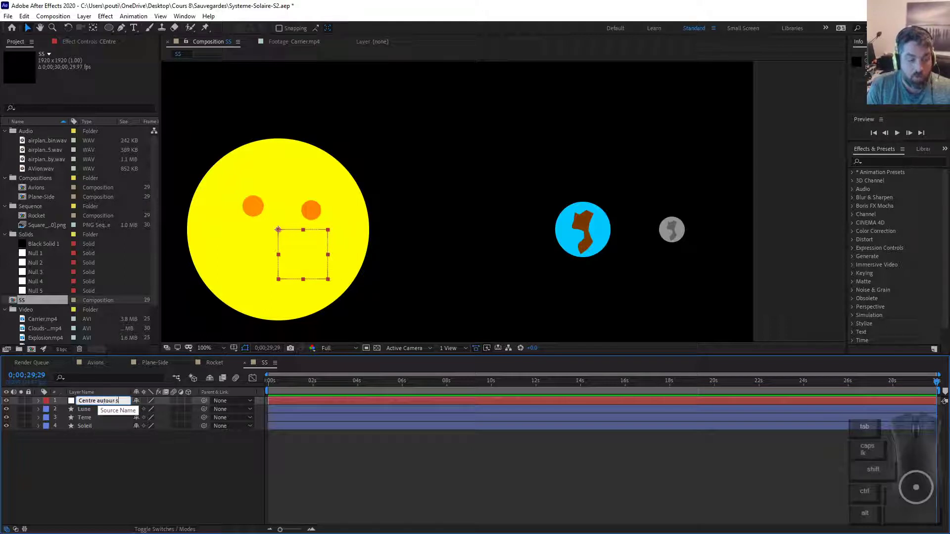
{"action": "type", "text": "oleil"}
{"action": "key", "text": "Return"}
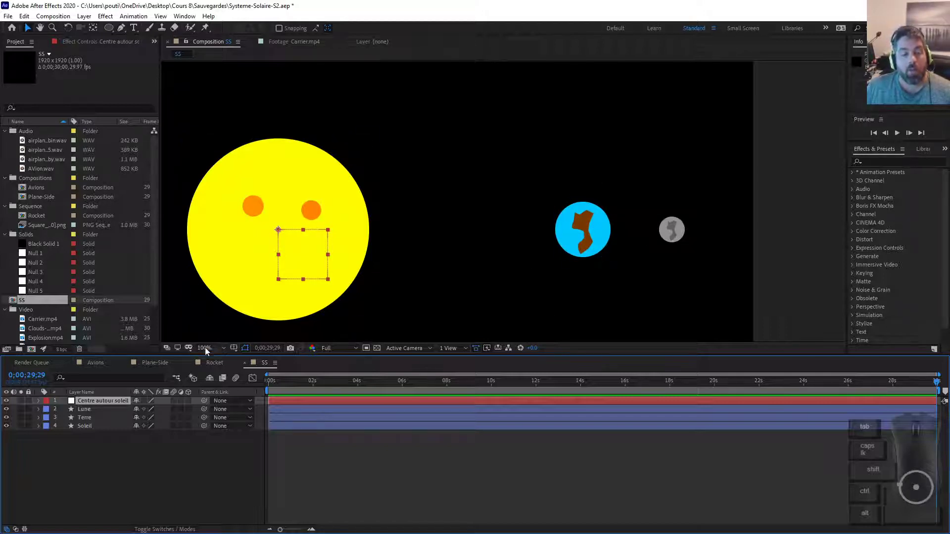
Duplicate the Centre autour soleil null and move the copy onto the centre of the blue Earth
{"action": "left_click", "coordinate": [106, 411]}
{"action": "left_click", "coordinate": [110, 401]}
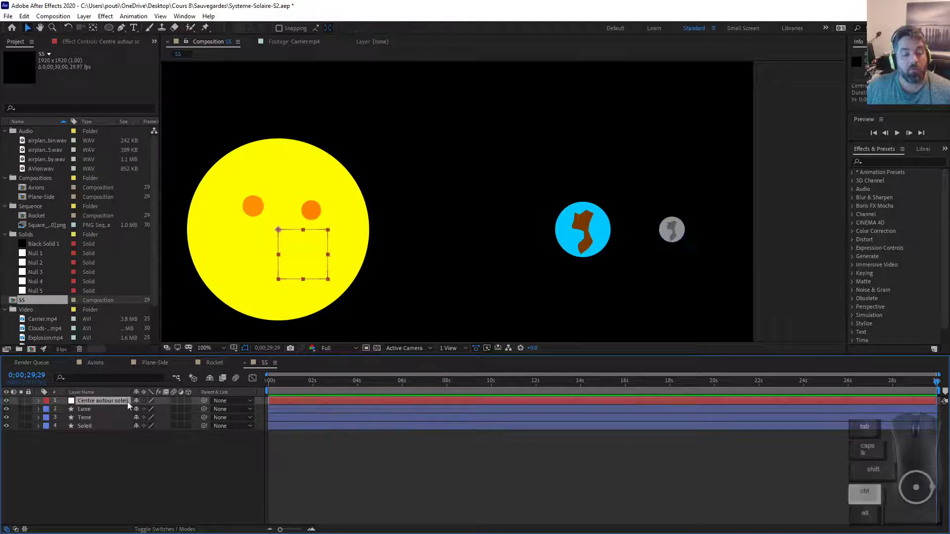
{"action": "key", "text": "ctrl+d"}
{"action": "left_click_drag", "start_coordinate": [311, 244], "coordinate": [622, 253]}
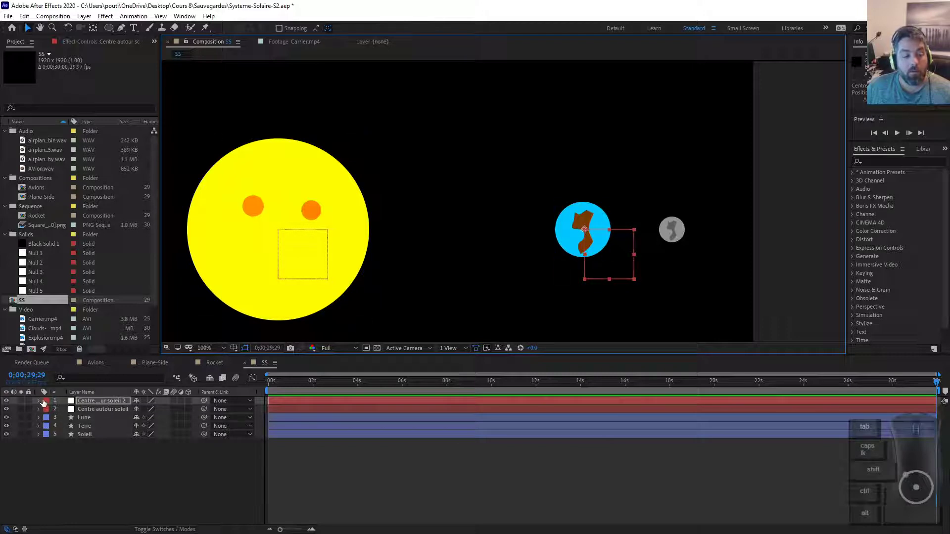
Copy the Terre layer's X position, 1576, into the X position of the duplicated null so their centres line up
{"action": "left_click", "coordinate": [38, 400]}
{"action": "left_click", "coordinate": [48, 409]}
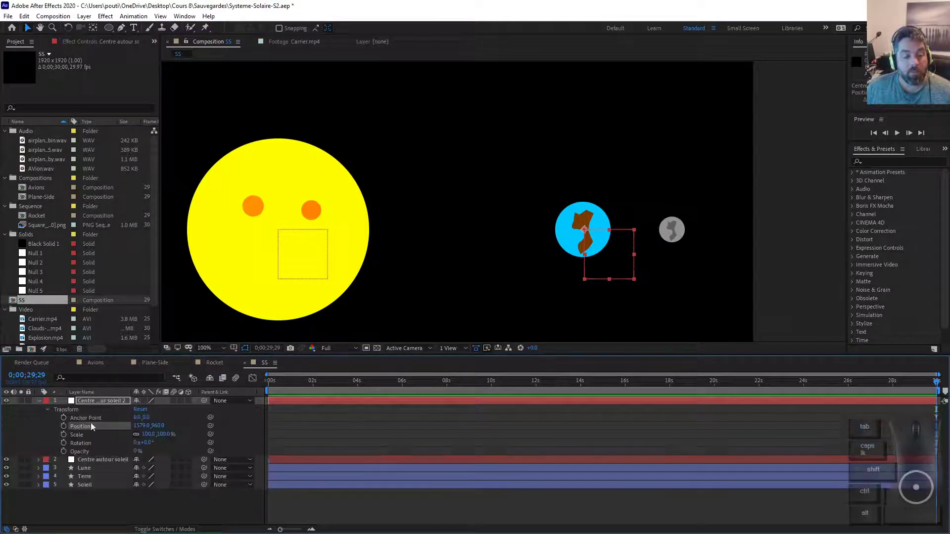
{"action": "left_click", "coordinate": [39, 476]}
{"action": "scroll", "coordinate": [49, 460], "scroll_direction": "down", "scroll_amount": 3}
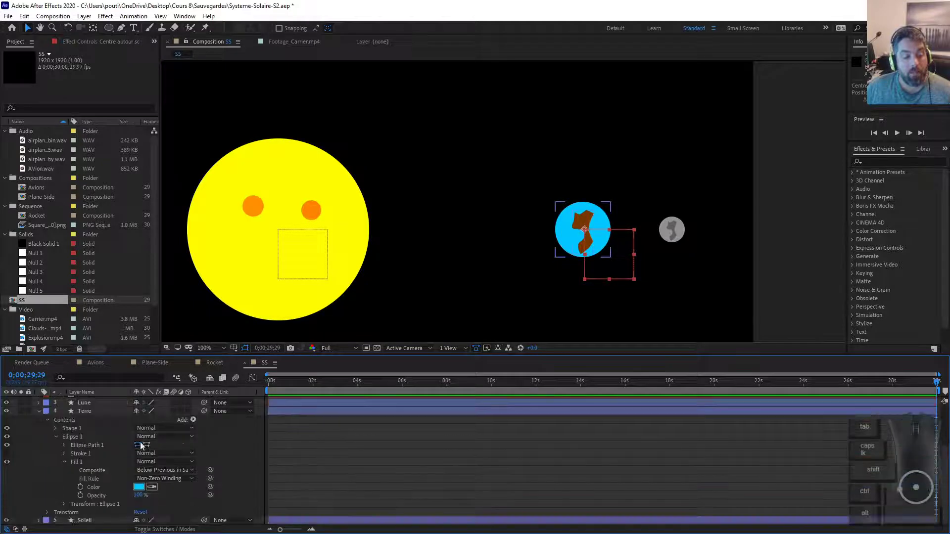
{"action": "left_click", "coordinate": [57, 436]}
{"action": "scroll", "coordinate": [57, 470], "scroll_direction": "up", "scroll_amount": 3}
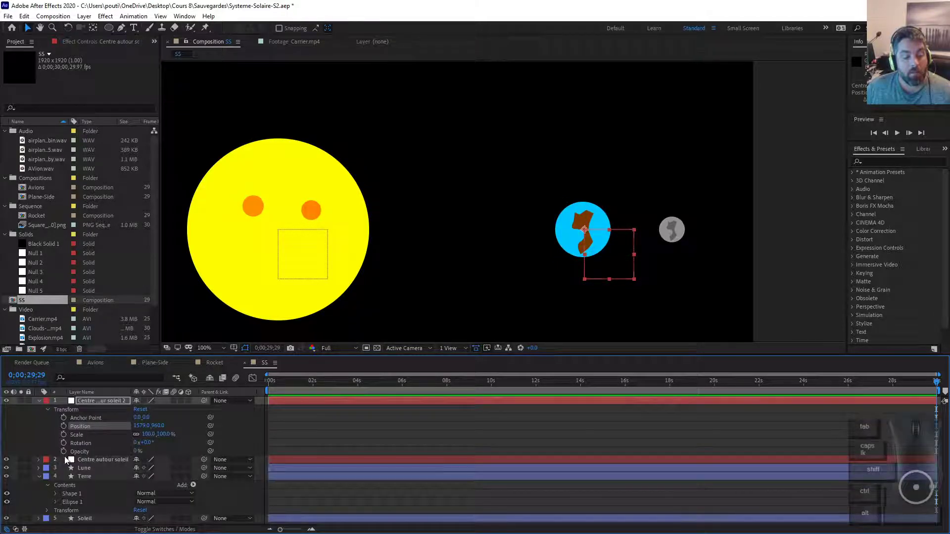
{"action": "left_click", "coordinate": [48, 511]}
{"action": "scroll", "coordinate": [99, 484], "scroll_direction": "down", "scroll_amount": 2}
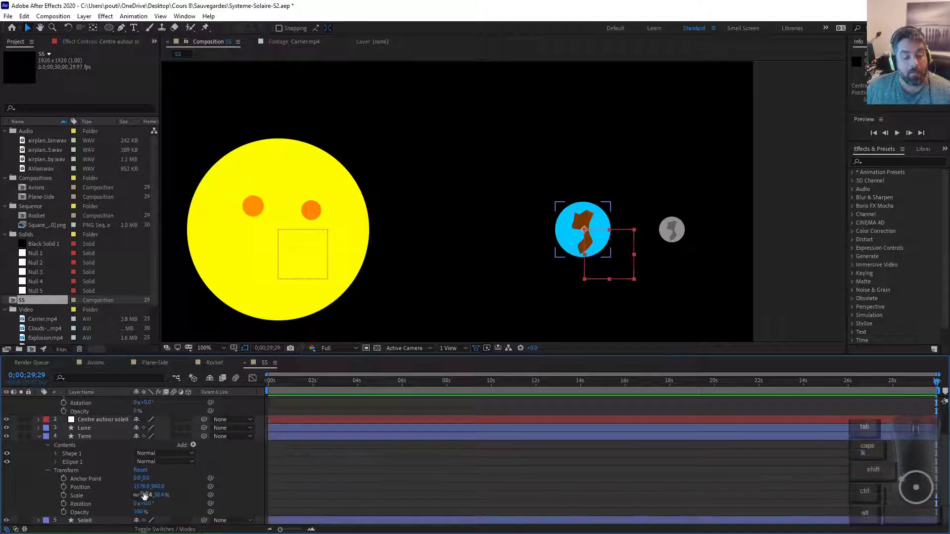
{"action": "left_click", "coordinate": [141, 487]}
{"action": "key", "text": "ctrl+c"}
{"action": "scroll", "coordinate": [171, 457], "scroll_direction": "up", "scroll_amount": 2}
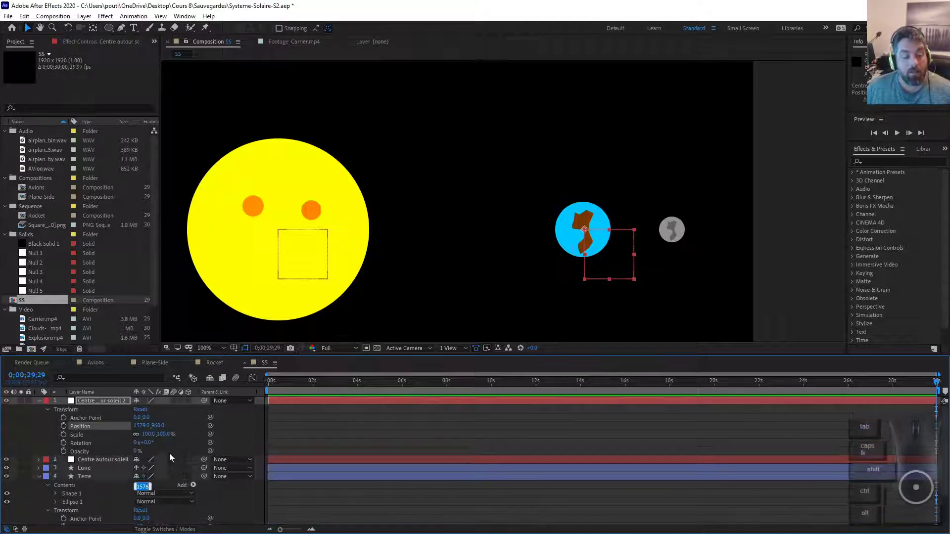
{"action": "left_click", "coordinate": [141, 426]}
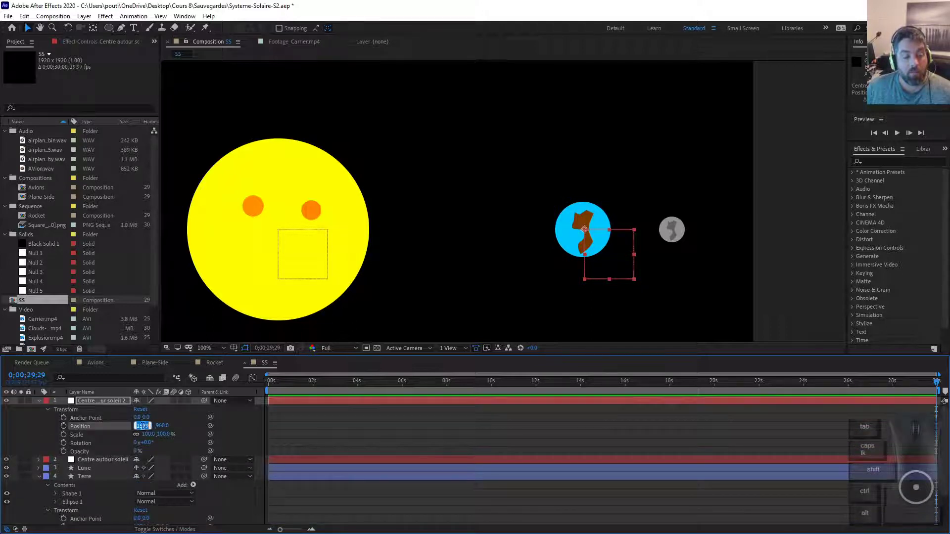
{"action": "key", "text": "ctrl+v"}
{"action": "key", "text": "Return"}
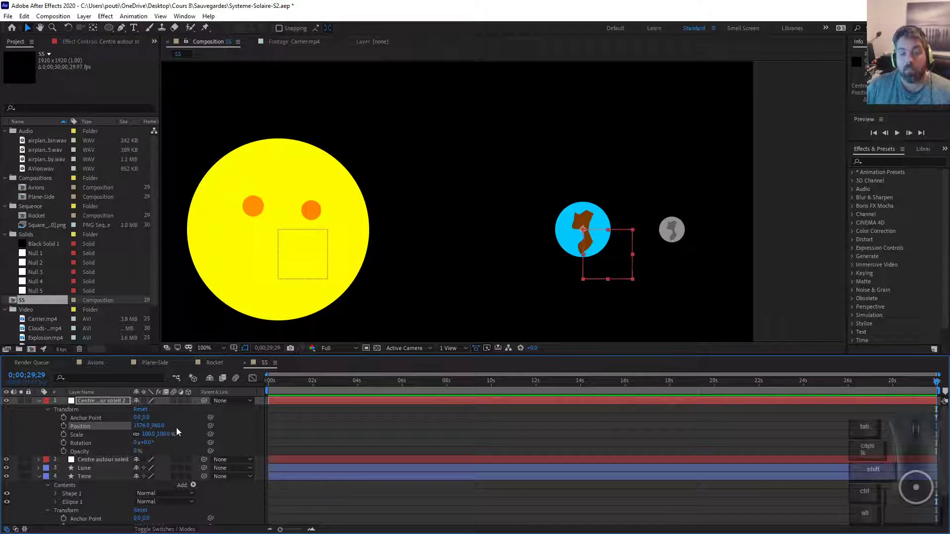
{"action": "left_click", "coordinate": [528, 270]}
{"action": "left_click", "coordinate": [622, 277]}
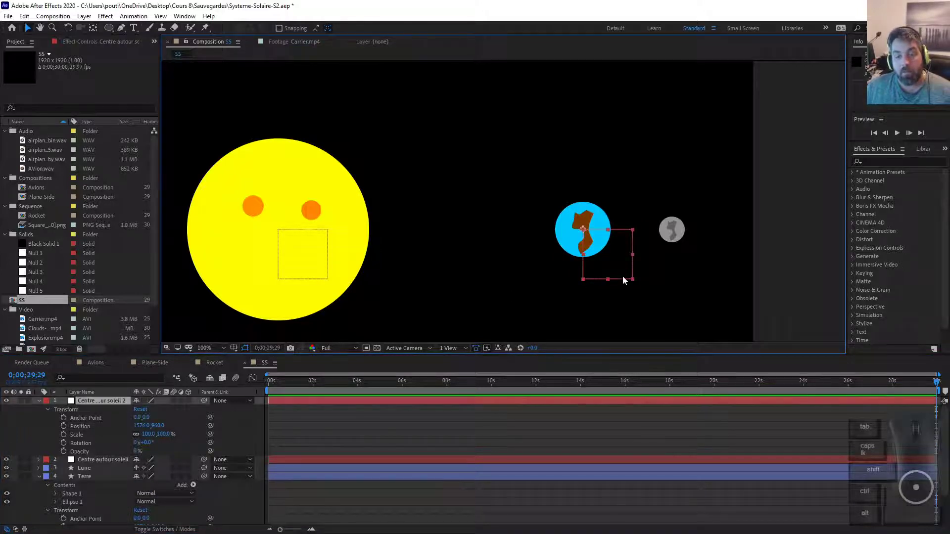
Rename the duplicated null on the Earth as Centre Terre Lune
{"action": "left_click", "coordinate": [99, 400]}
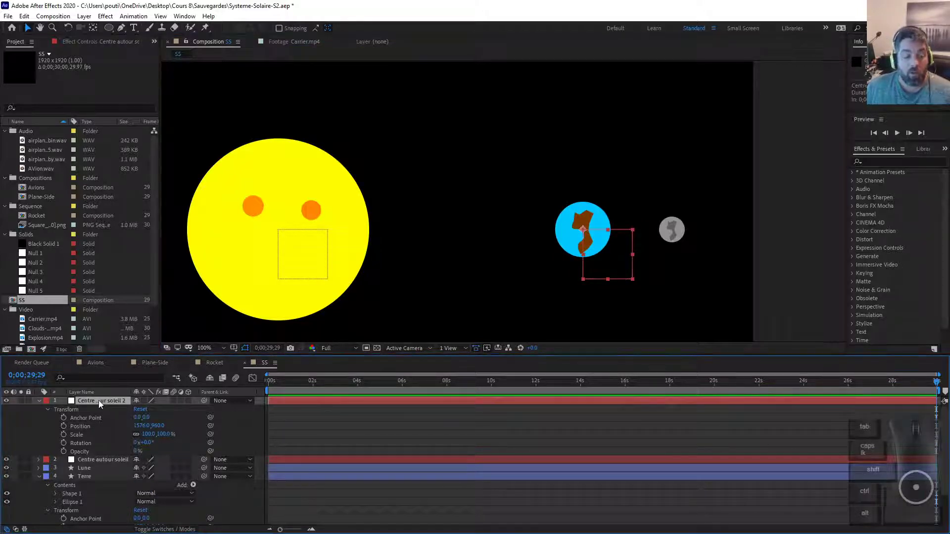
{"action": "key", "text": "Return"}
{"action": "type", "text": "Cen"}
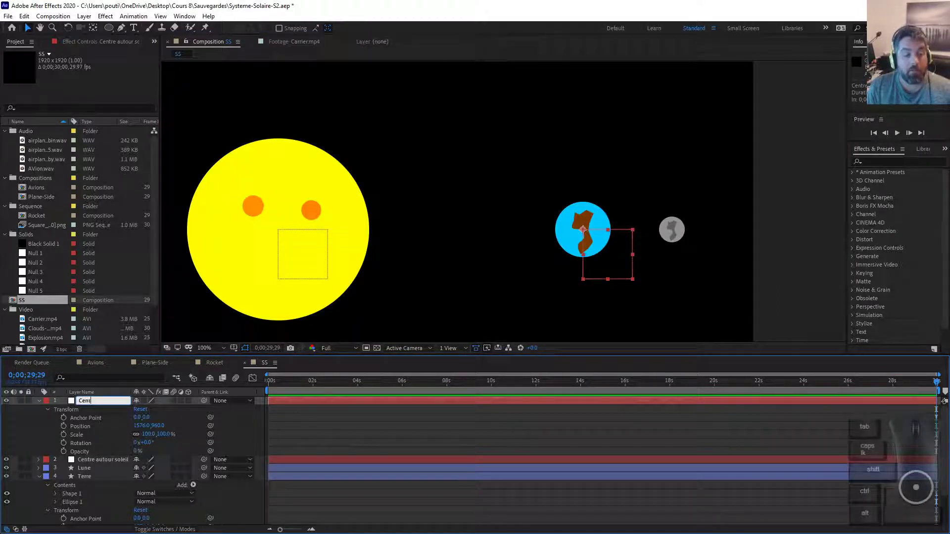
{"action": "type", "text": "tre Terre"}
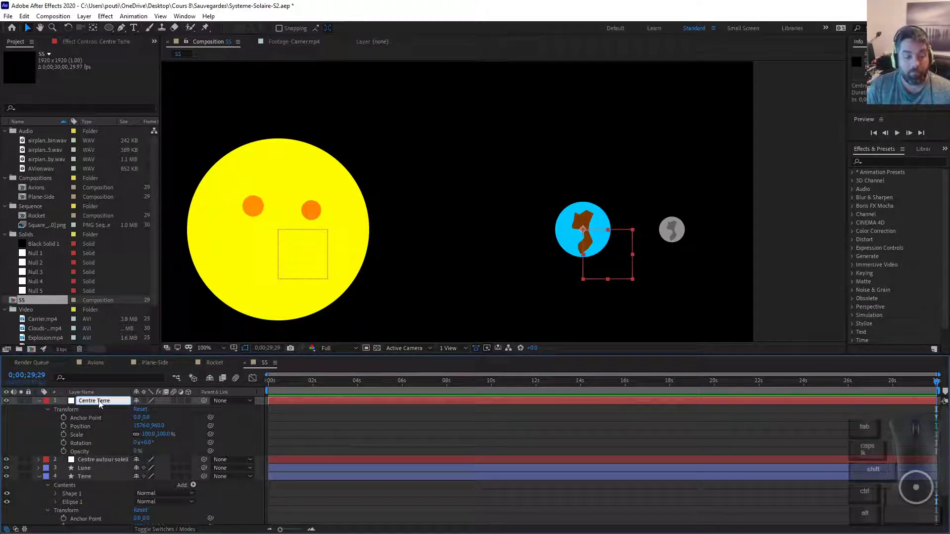
{"action": "key", "text": "Return"}
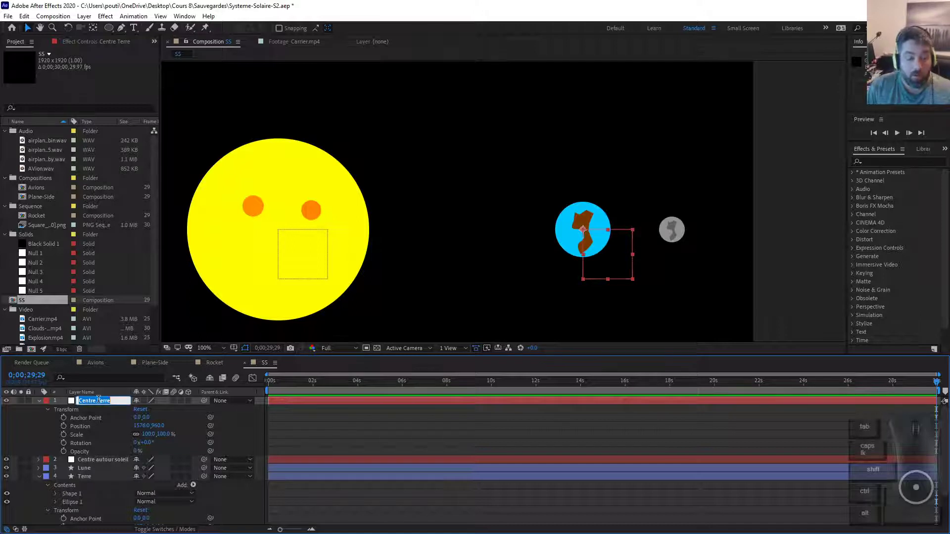
{"action": "left_click", "coordinate": [109, 396]}
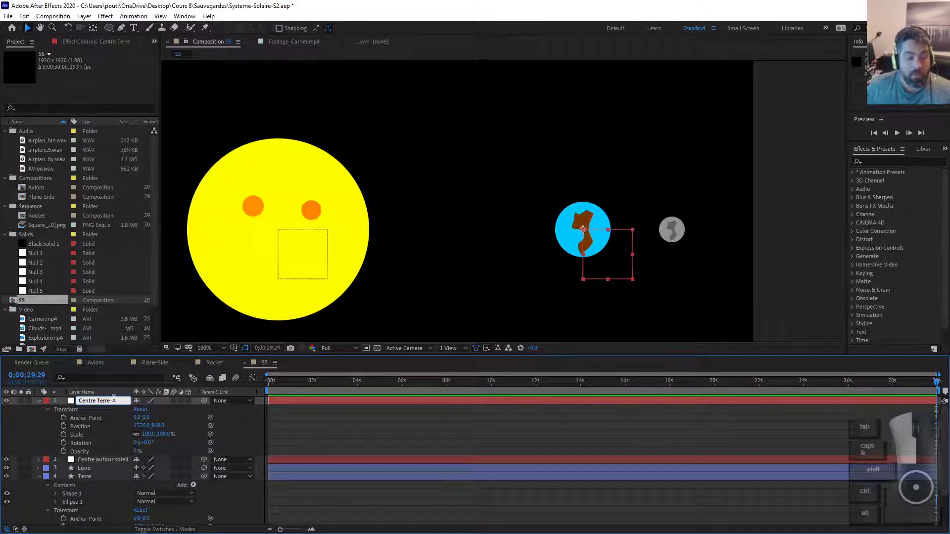
{"action": "type", "text": "Lune"}
{"action": "key", "text": "Return"}
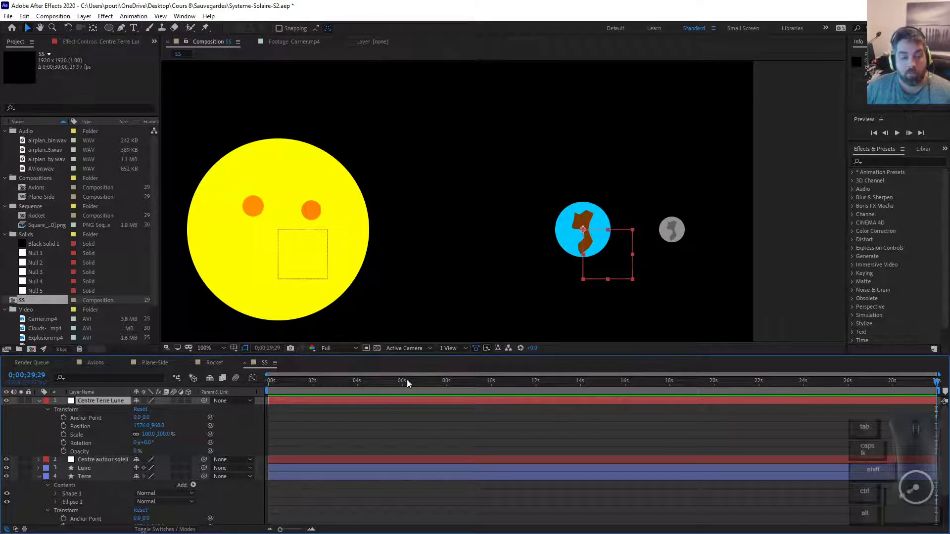
Duplicate the Centre Terre Lune null and name the copy Rotation Lune
{"action": "left_click", "coordinate": [118, 401]}
{"action": "key", "text": "ctrl+d"}
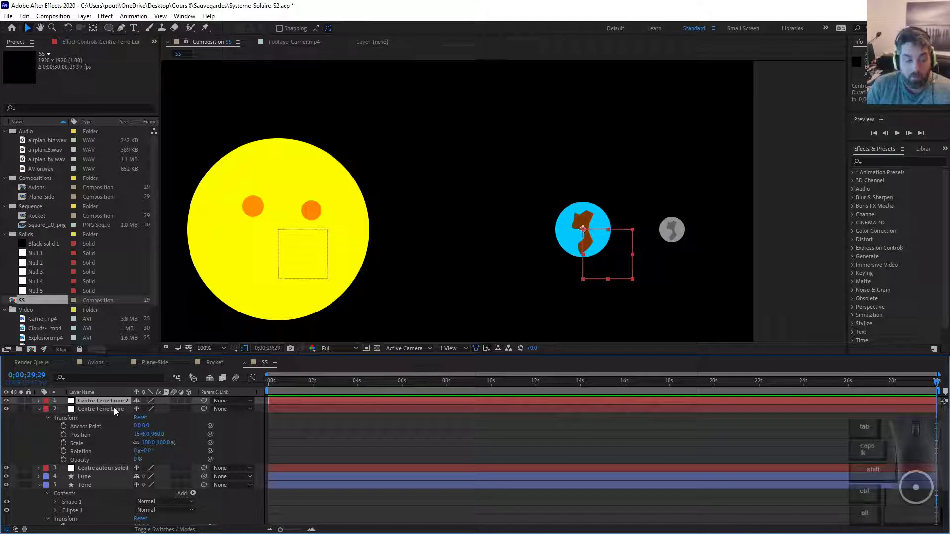
{"action": "key", "text": "Return"}
{"action": "type", "text": "Rotation Lune"}
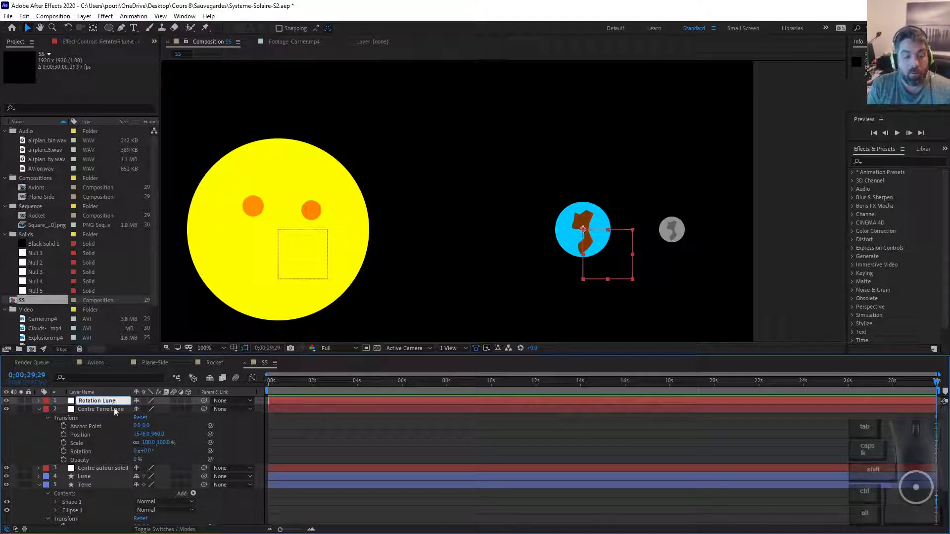
{"action": "key", "text": "Return"}
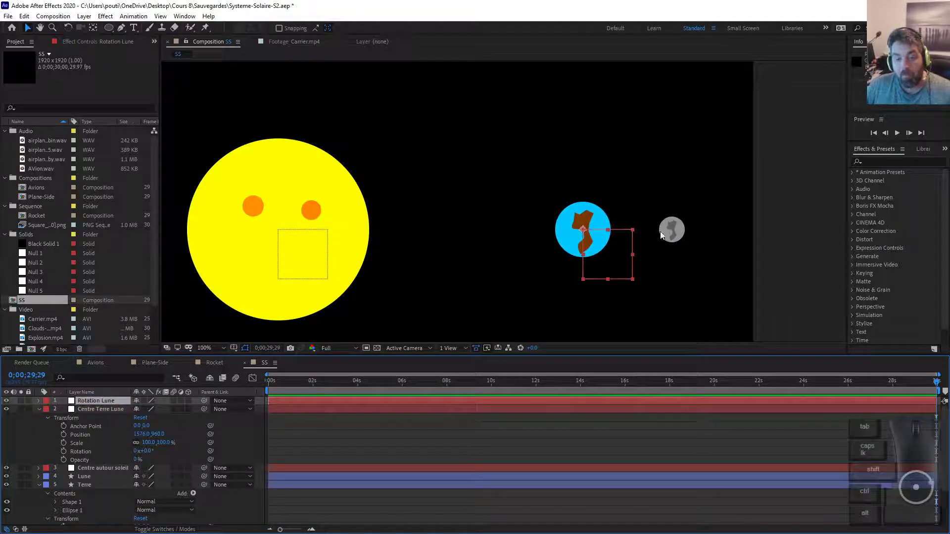
Collapse the Centre Terre Lune and Terre properties and parent the Lune layer to the Rotation Lune null
{"action": "left_click", "coordinate": [39, 409]}
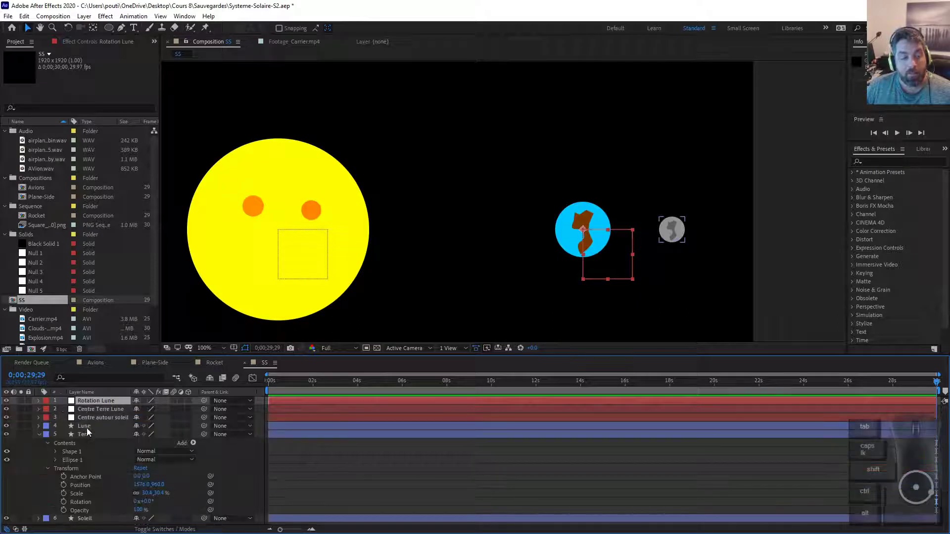
{"action": "left_click", "coordinate": [39, 435]}
{"action": "left_click_drag", "start_coordinate": [204, 426], "coordinate": [99, 402]}
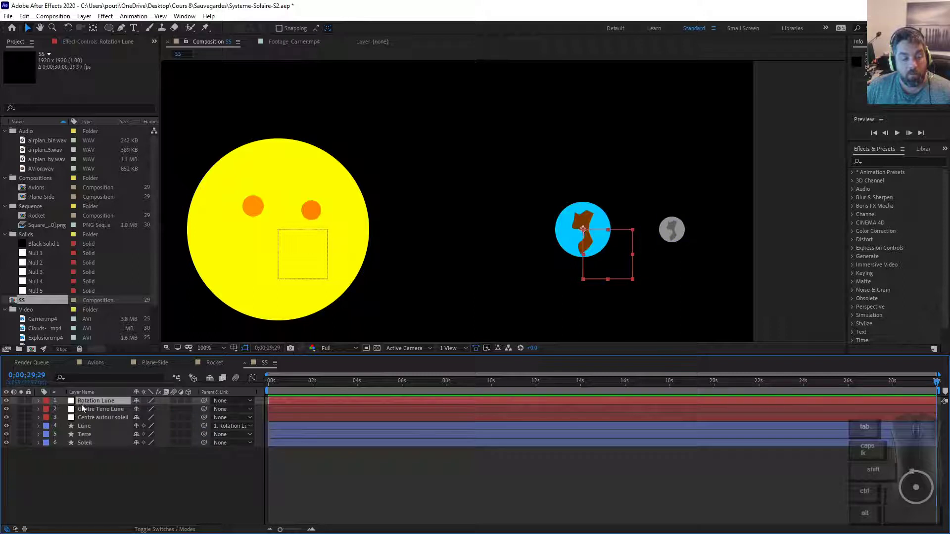
Try rotating the Rotation Lune null twice to swing the moon around the Earth, undoing each rotation
{"action": "left_click", "coordinate": [69, 27]}
{"action": "left_click_drag", "start_coordinate": [613, 267], "coordinate": [529, 158]}
{"action": "key", "text": "ctrl+z"}
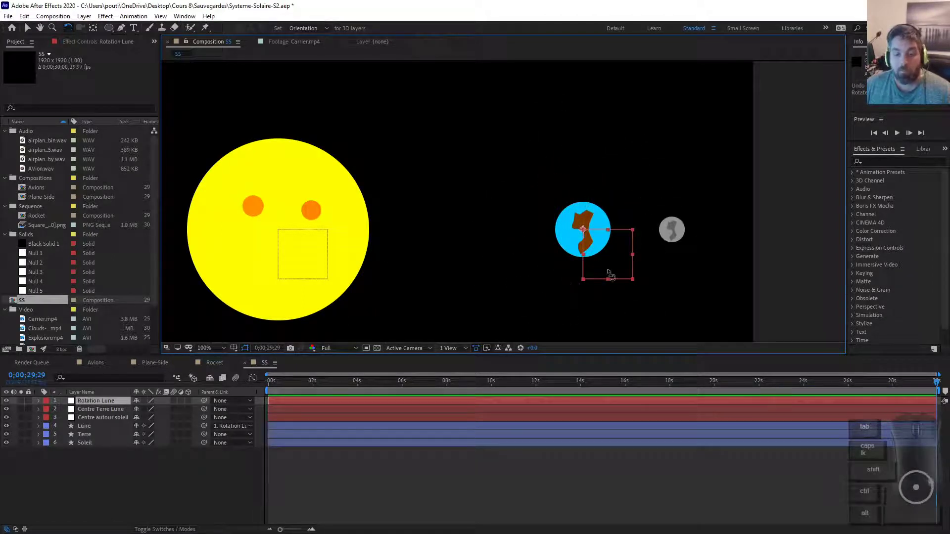
{"action": "left_click_drag", "start_coordinate": [609, 273], "coordinate": [497, 140]}
{"action": "key", "text": "ctrl+z"}
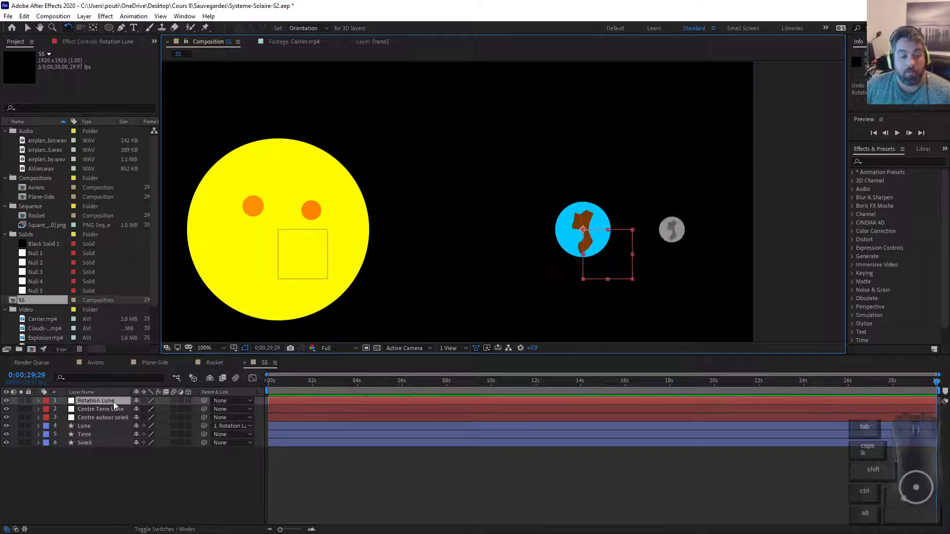
Duplicate the Centre Terre Lune null and name the copy ROtation Terre
{"action": "left_click", "coordinate": [114, 410]}
{"action": "key", "text": "ctrl+d"}
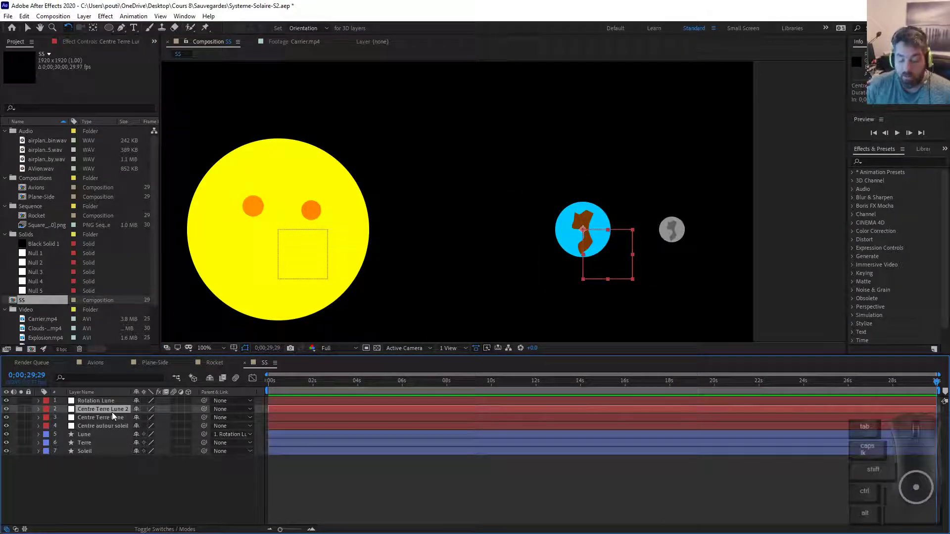
{"action": "key", "text": "Return"}
{"action": "type", "text": "ROtation Terre"}
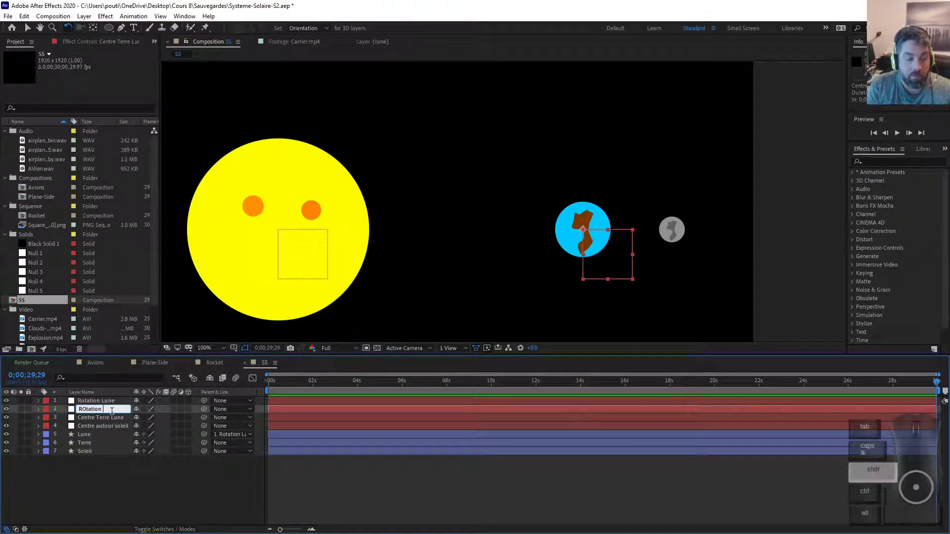
{"action": "key", "text": "Return"}
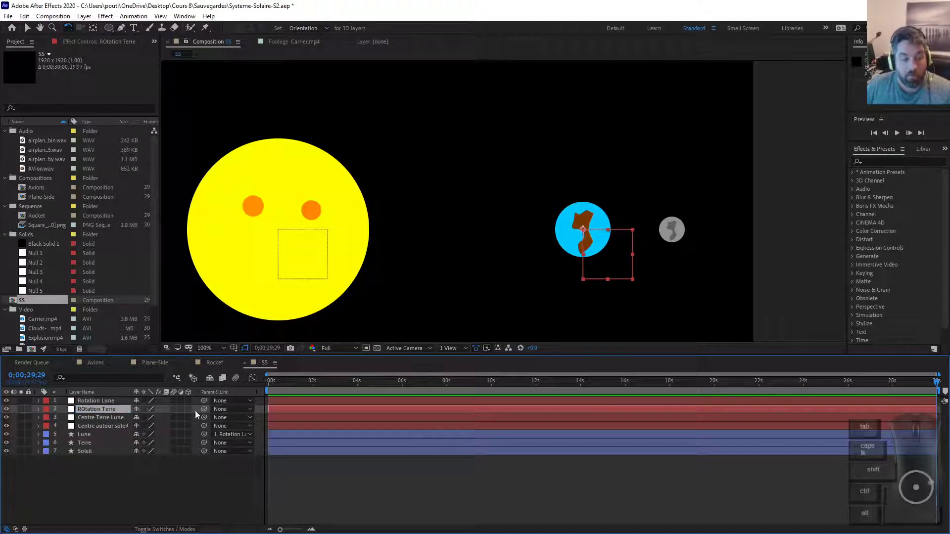
Parent the Terre layer to the ROtation Terre null
{"action": "left_click", "coordinate": [231, 409]}
{"action": "left_click", "coordinate": [114, 440]}
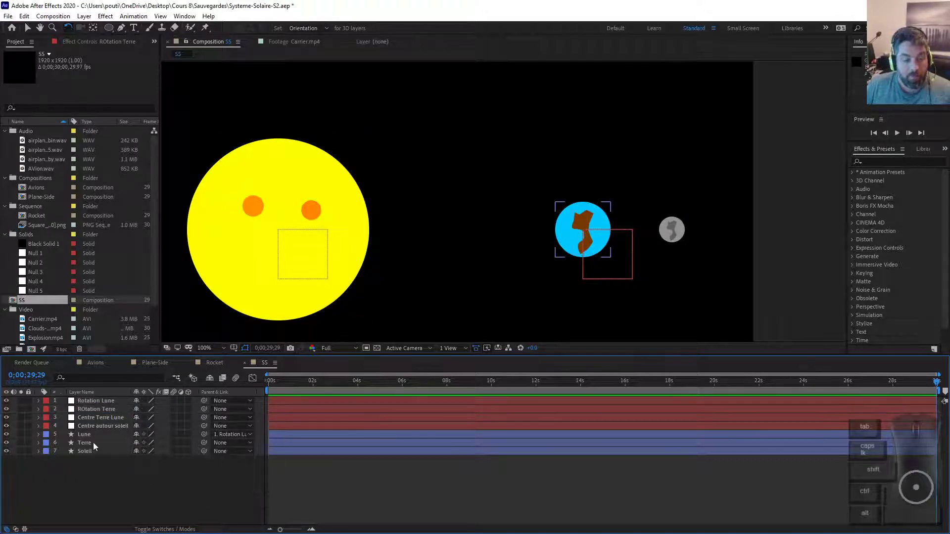
{"action": "left_click", "coordinate": [93, 443]}
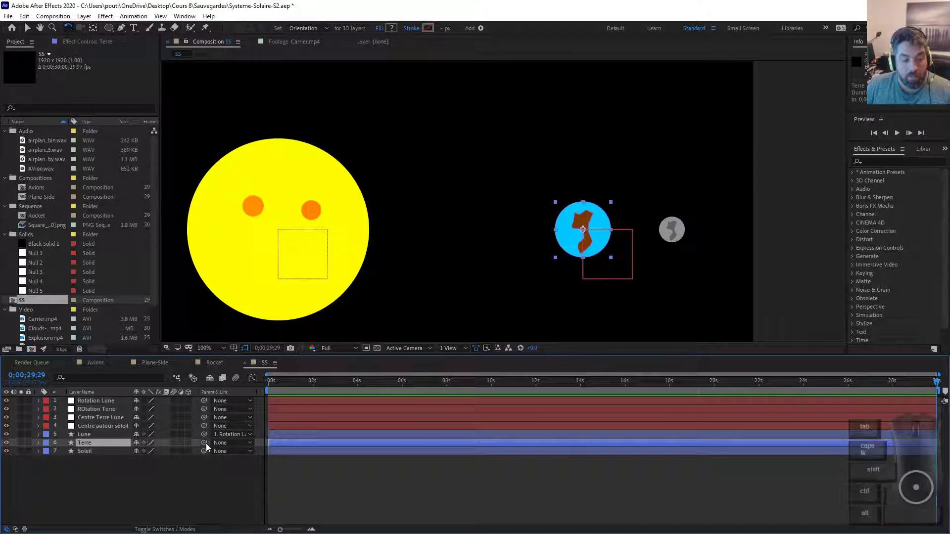
{"action": "left_click_drag", "start_coordinate": [205, 442], "coordinate": [113, 413]}
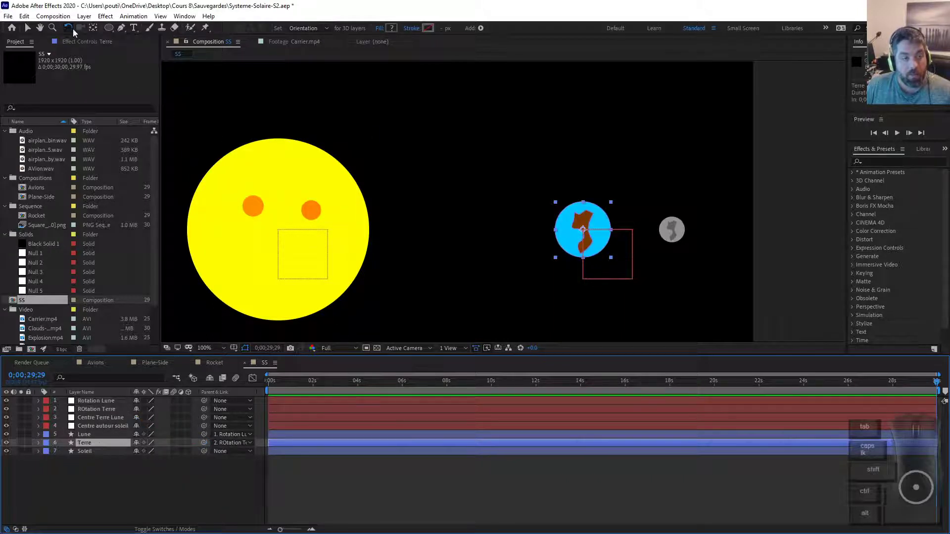
Try rotating the nulls centred on the Earth to spin it on its own axis, undoing each rotation
{"action": "left_click_drag", "start_coordinate": [604, 270], "coordinate": [531, 218]}
{"action": "key", "text": "ctrl+z"}
{"action": "left_click", "coordinate": [111, 411]}
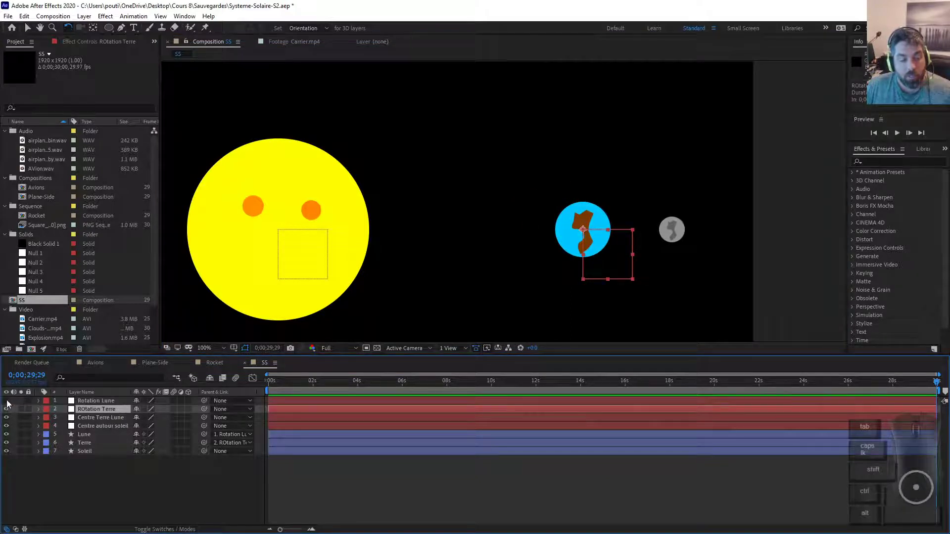
{"action": "left_click_drag", "start_coordinate": [628, 270], "coordinate": [595, 197]}
{"action": "key", "text": "ctrl+z"}
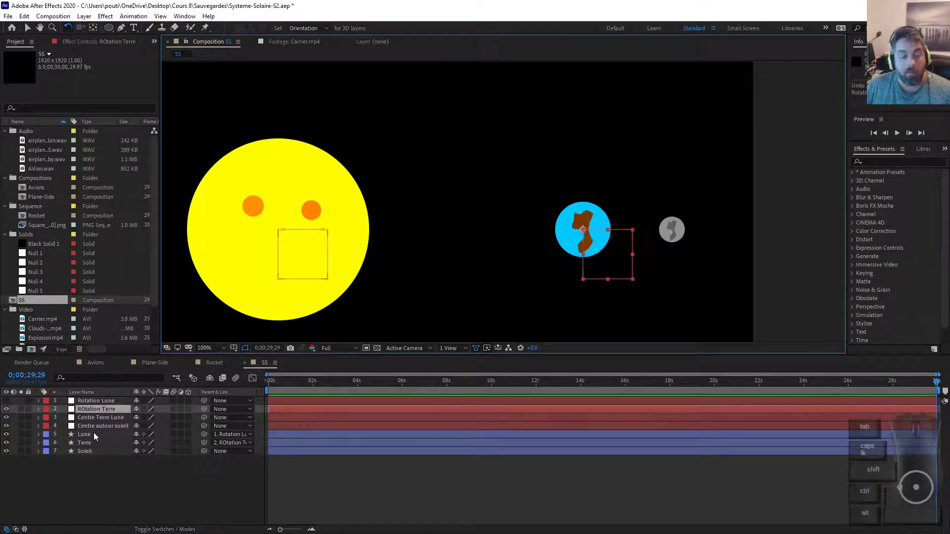
Parent both the Rotation Lune and ROtation Terre nulls to the Centre Terre Lune null
{"action": "left_click", "coordinate": [115, 410]}
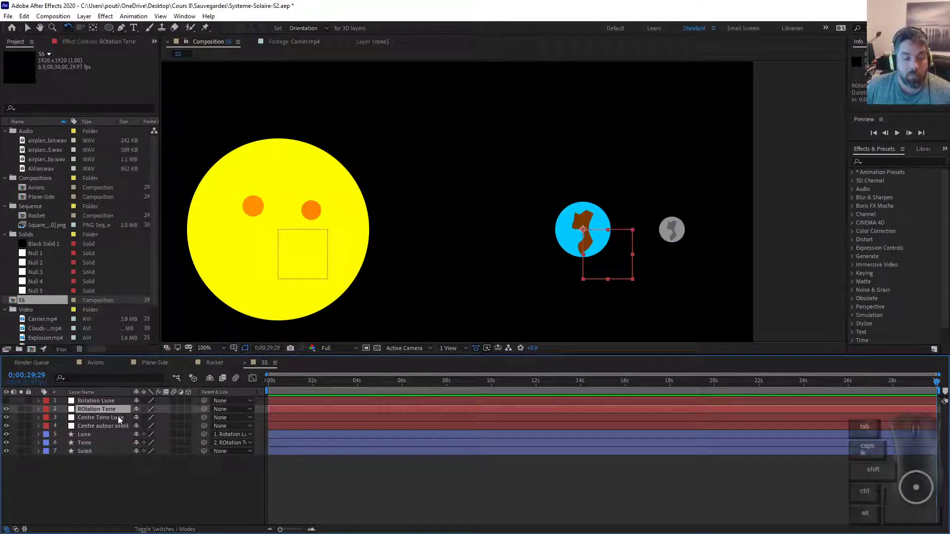
{"action": "left_click", "coordinate": [120, 424]}
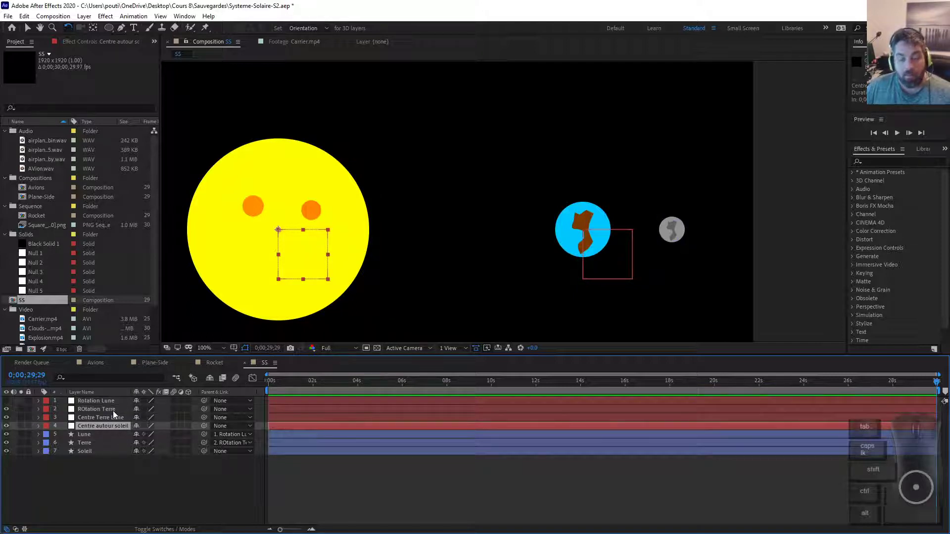
{"action": "left_click", "coordinate": [113, 410]}
{"action": "left_click", "coordinate": [111, 420]}
{"action": "left_click", "coordinate": [115, 411]}
{"action": "left_click", "coordinate": [117, 403]}
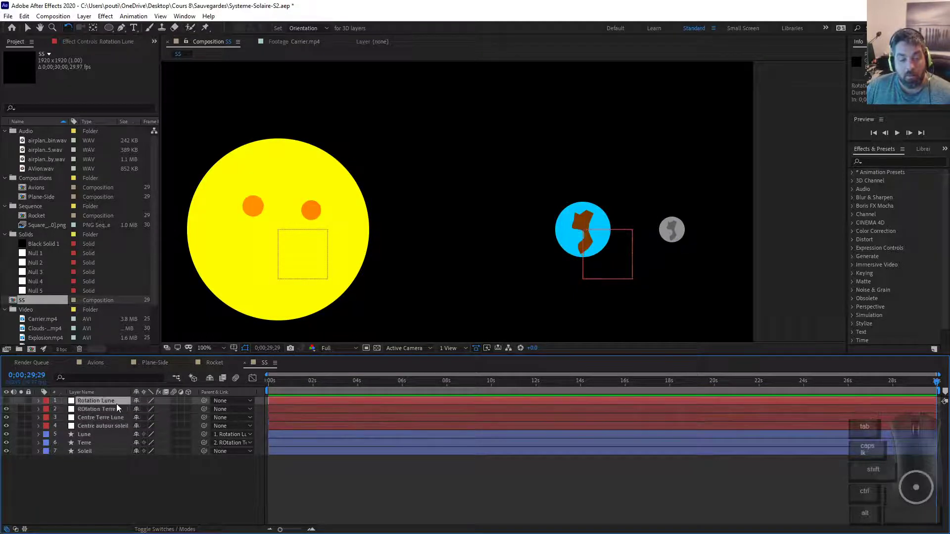
{"action": "left_click", "coordinate": [118, 417]}
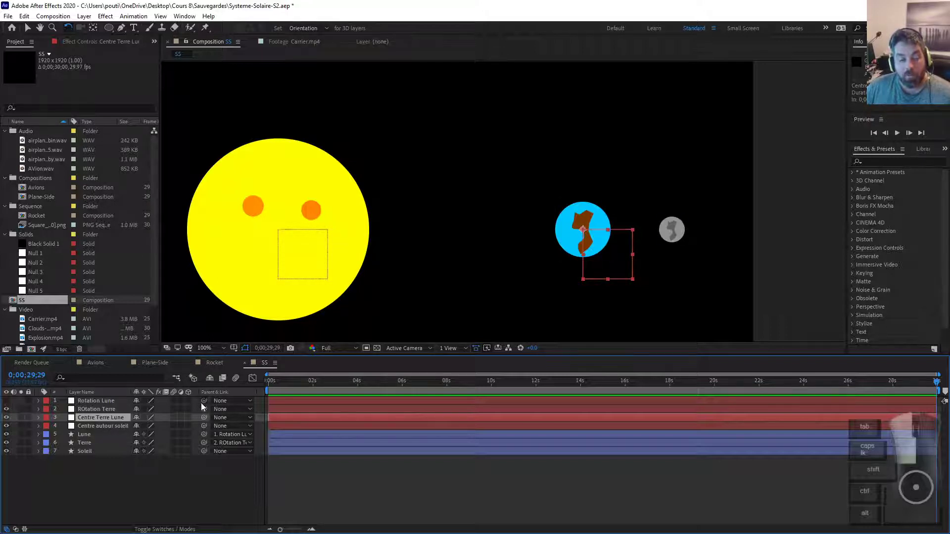
{"action": "left_click_drag", "start_coordinate": [203, 401], "coordinate": [112, 417]}
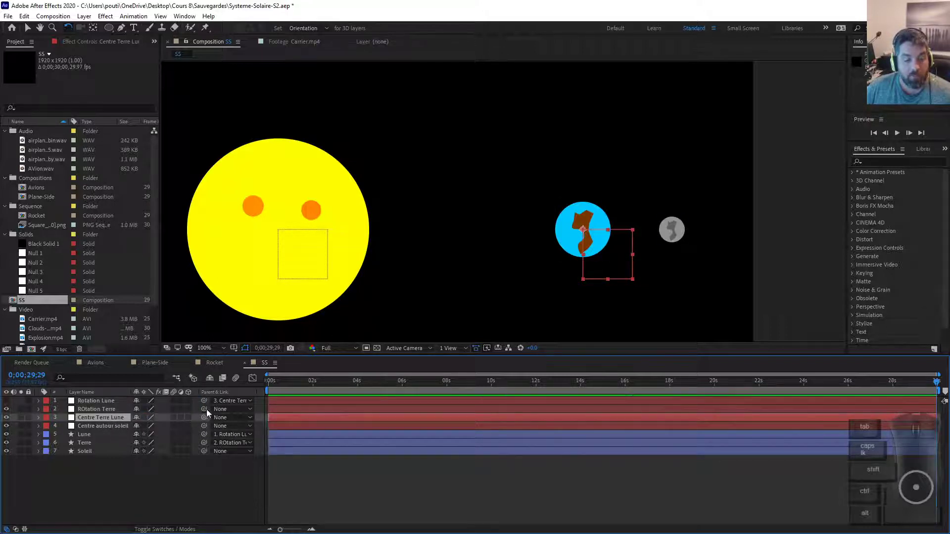
{"action": "left_click_drag", "start_coordinate": [204, 409], "coordinate": [111, 418]}
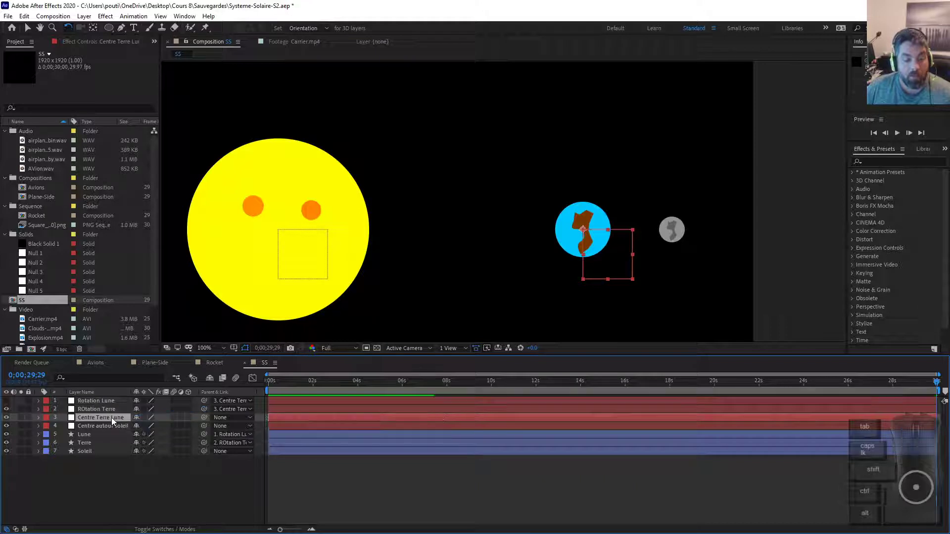
Parent the Centre Terre Lune null to the Centre autour soleil null
{"action": "mouse_move", "coordinate": [606, 267]}
{"action": "left_mouse_down"}
{"action": "mouse_move", "coordinate": [477, 266]}
{"action": "mouse_move", "coordinate": [607, 254]}
{"action": "left_mouse_up"}
{"action": "key", "text": "v"}
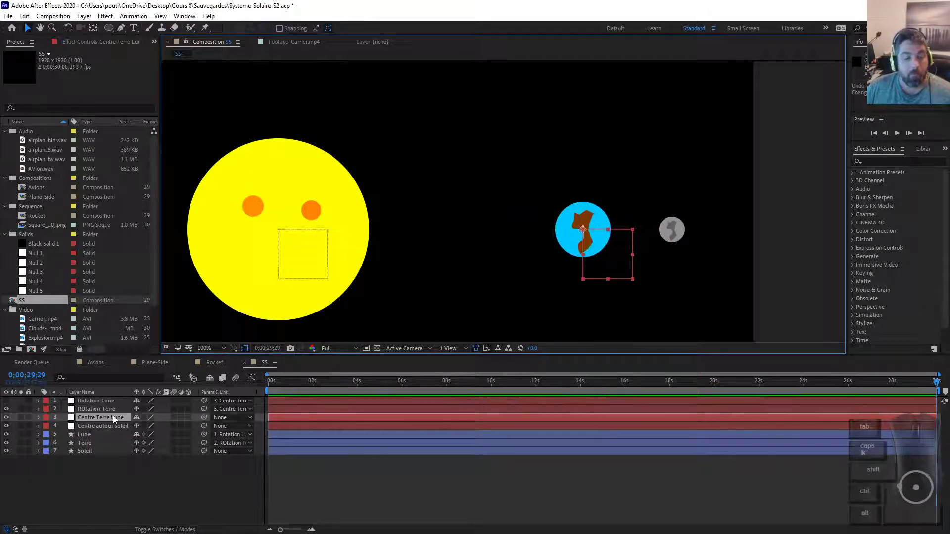
{"action": "left_click_drag", "start_coordinate": [136, 418], "coordinate": [113, 426]}
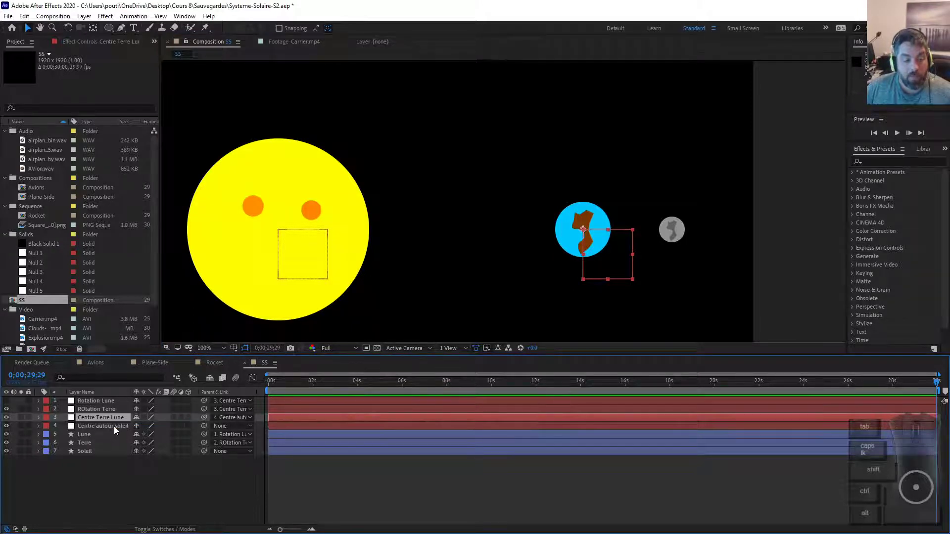
Try moving and rotating the Centre autour soleil null to carry the Earth and moon along, undoing both changes
{"action": "left_click", "coordinate": [114, 426]}
{"action": "left_click_drag", "start_coordinate": [316, 258], "coordinate": [305, 181]}
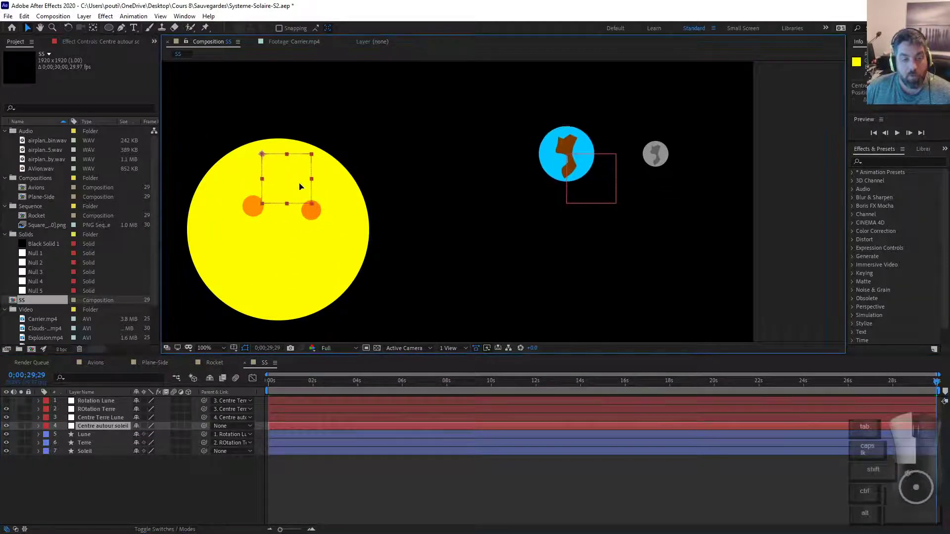
{"action": "key", "text": "ctrl+z"}
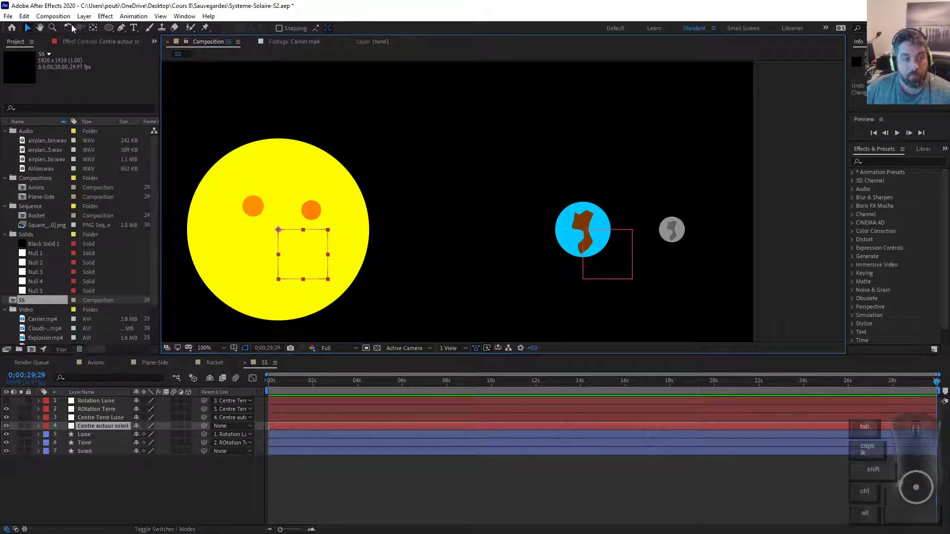
{"action": "left_click", "coordinate": [69, 25]}
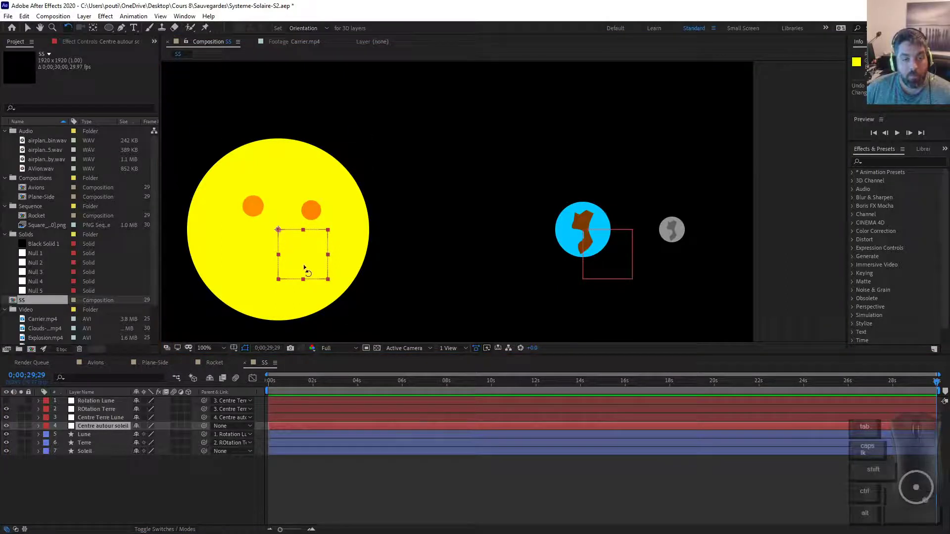
{"action": "left_click_drag", "start_coordinate": [306, 271], "coordinate": [258, 309]}
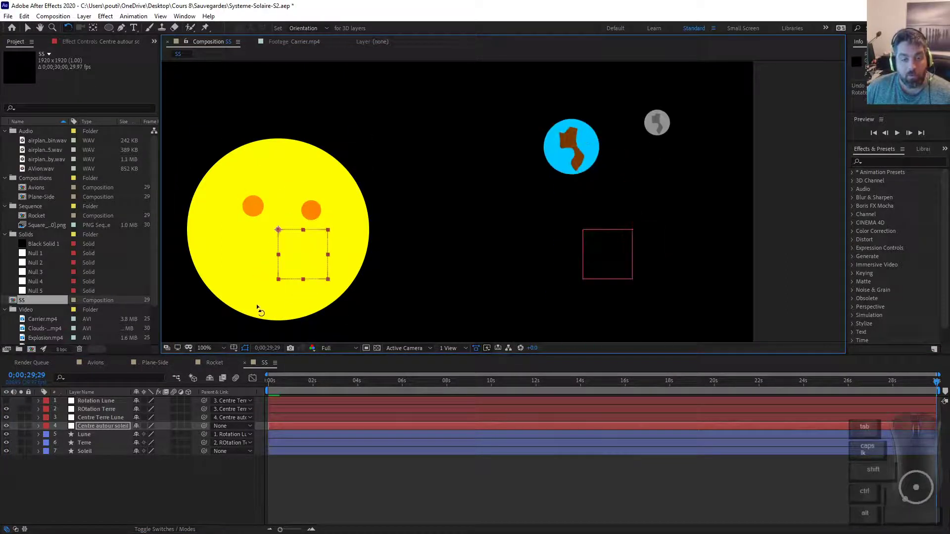
{"action": "key", "text": "ctrl+z"}
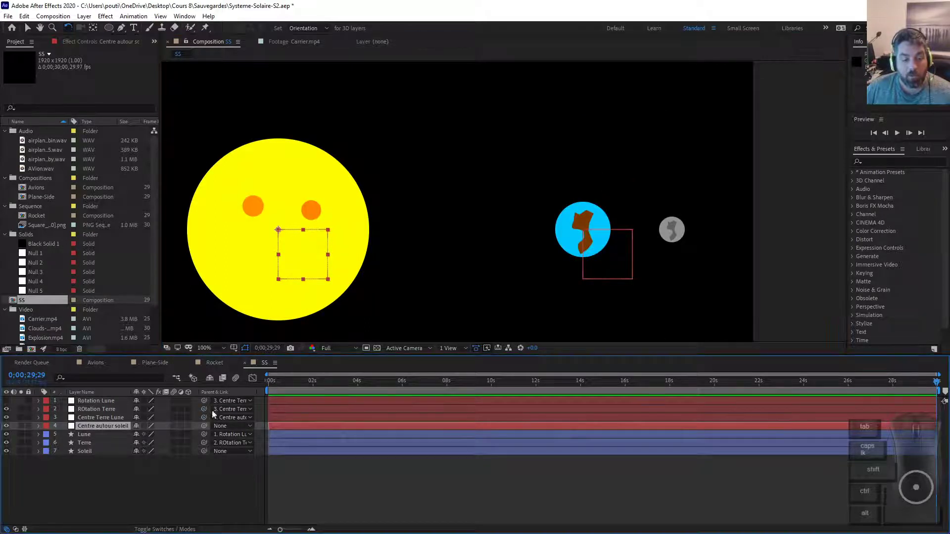
Try rotating the ROtation Terre null and the Rotation Lune null separately, undoing each rotation
{"action": "left_click", "coordinate": [599, 257]}
{"action": "left_click_drag", "start_coordinate": [600, 260], "coordinate": [549, 312]}
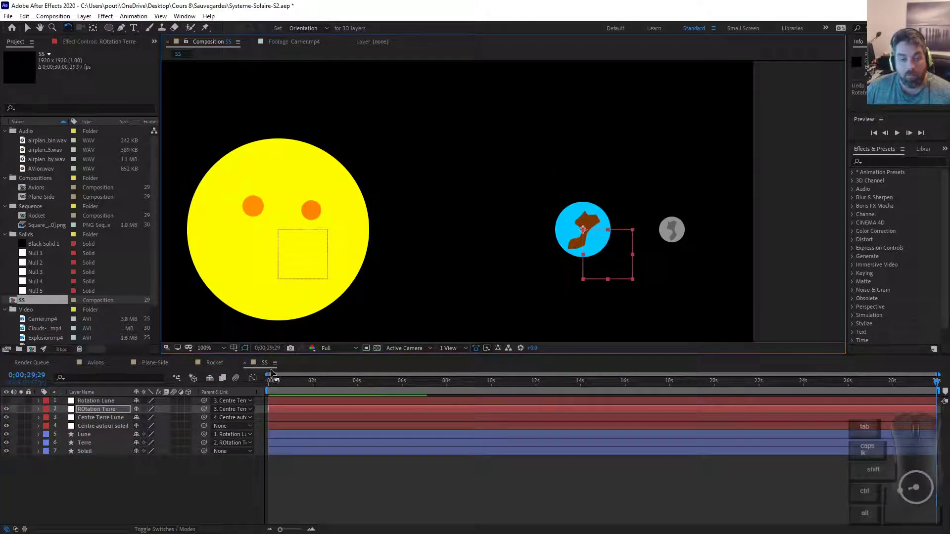
{"action": "left_click", "coordinate": [124, 401]}
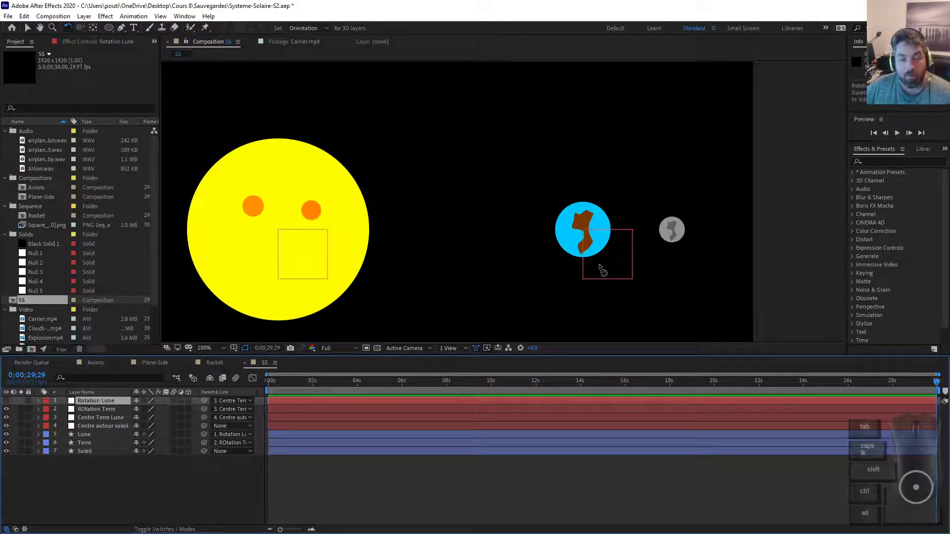
{"action": "left_click_drag", "start_coordinate": [545, 304], "coordinate": [270, 372]}
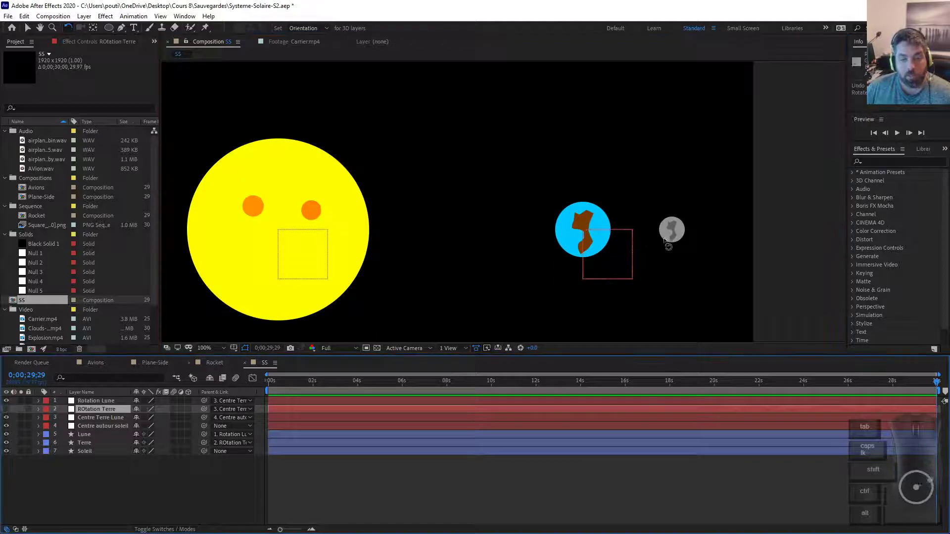
{"action": "left_click", "coordinate": [632, 255]}
{"action": "left_click_drag", "start_coordinate": [627, 221], "coordinate": [669, 203]}
{"action": "key", "text": "ctrl+z"}
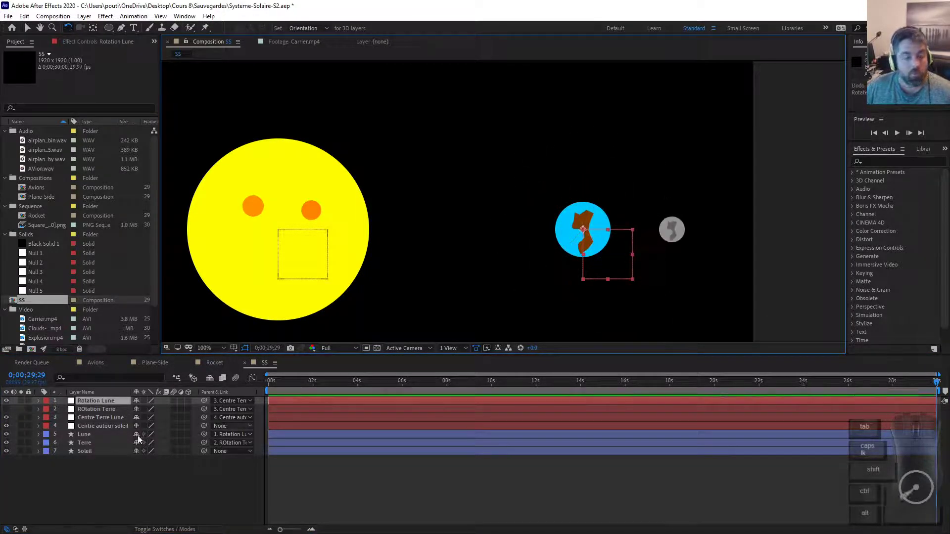
Review how the nulls and the Soleil, Terre and Lune layers are parented to one another
{"action": "left_click", "coordinate": [114, 419]}
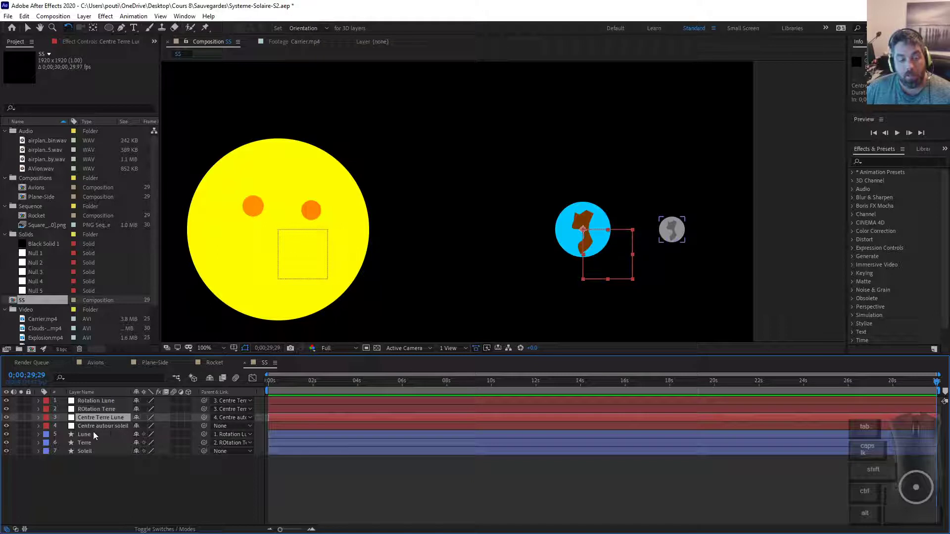
{"action": "left_click", "coordinate": [110, 404]}
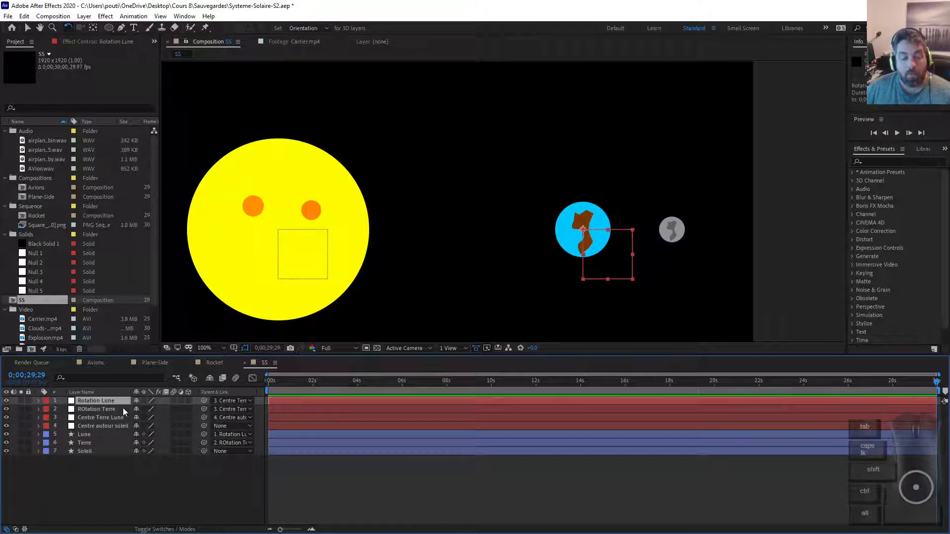
{"action": "left_click", "coordinate": [115, 421]}
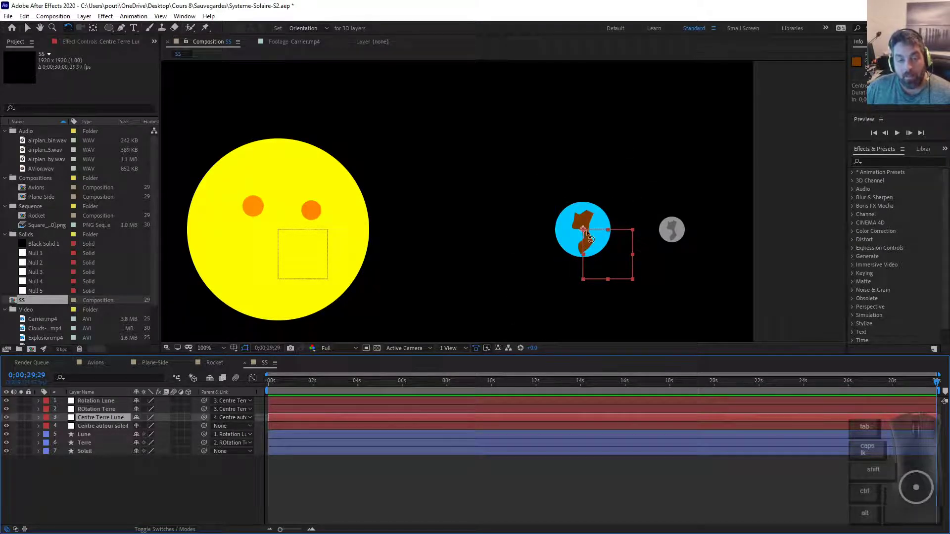
{"action": "scroll", "coordinate": [459, 242], "scroll_direction": "down", "scroll_amount": 2}
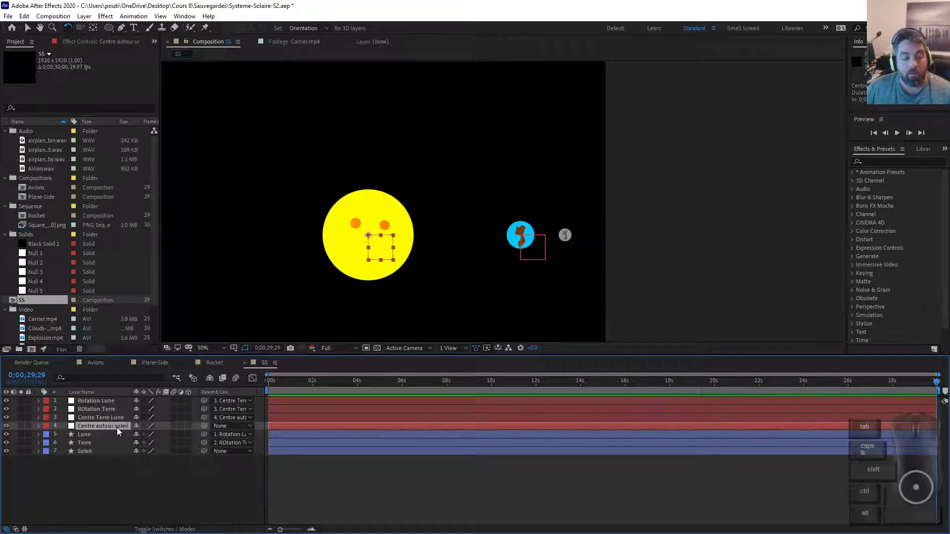
{"action": "left_click", "coordinate": [94, 443]}
{"action": "left_click", "coordinate": [118, 450]}
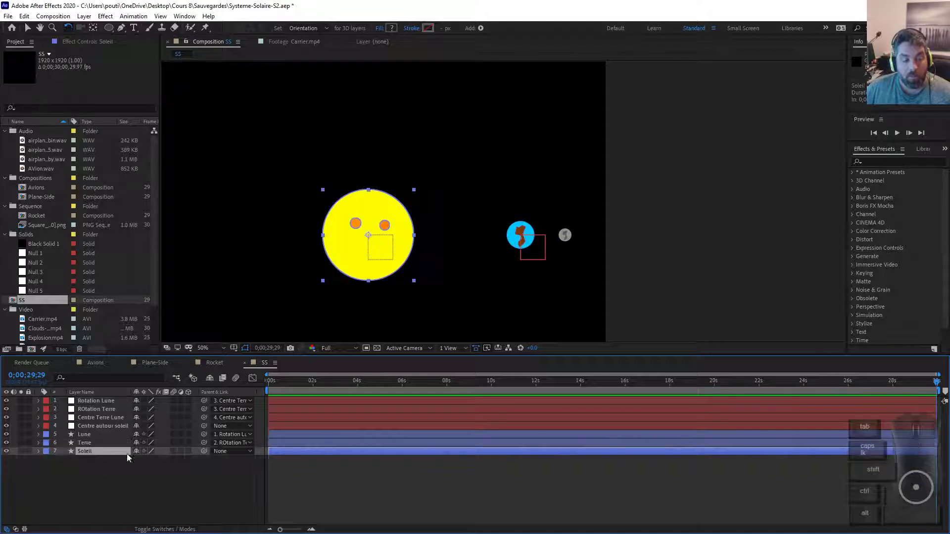
{"action": "left_click", "coordinate": [210, 450]}
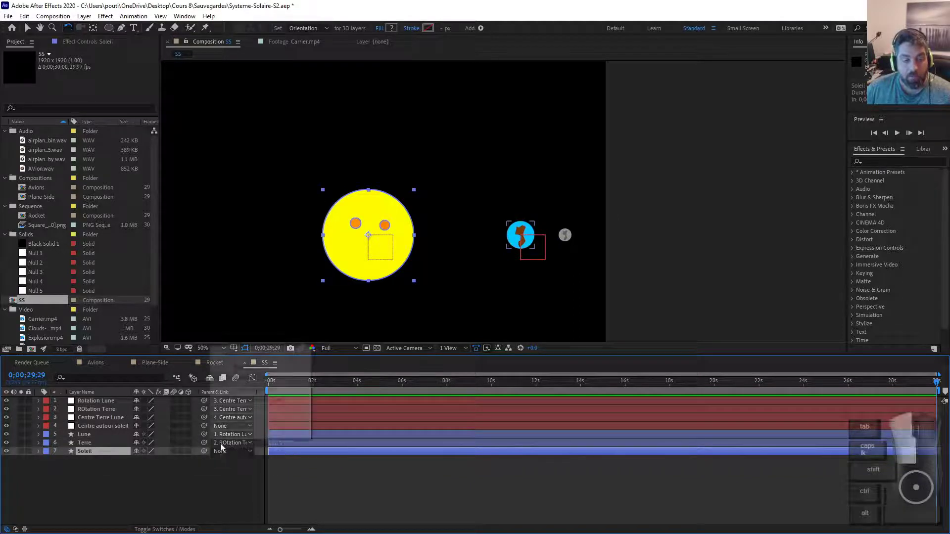
{"action": "left_click", "coordinate": [112, 441]}
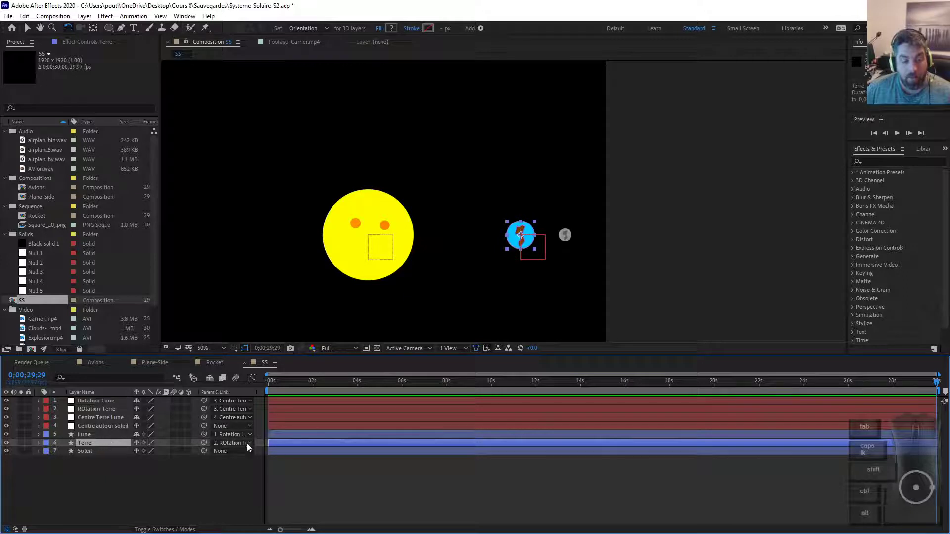
{"action": "left_click", "coordinate": [114, 401]}
{"action": "left_click", "coordinate": [106, 433]}
{"action": "left_click", "coordinate": [108, 401]}
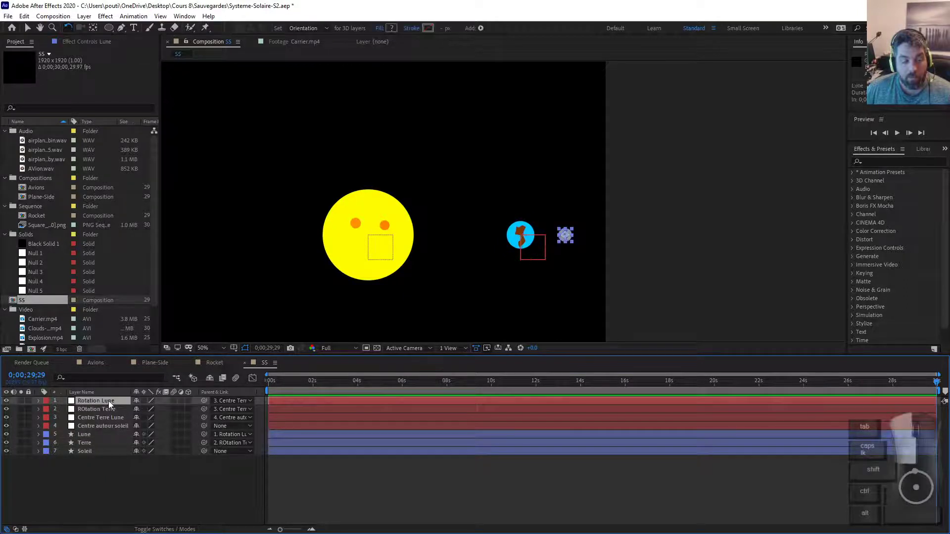
{"action": "left_click", "coordinate": [105, 434]}
Add a Rotation keyframe to the Centre autour soleil null at 0;00;00;00
{"action": "left_click_drag", "start_coordinate": [287, 389], "coordinate": [758, 391]}
{"action": "left_click_drag", "start_coordinate": [558, 382], "coordinate": [267, 382]}
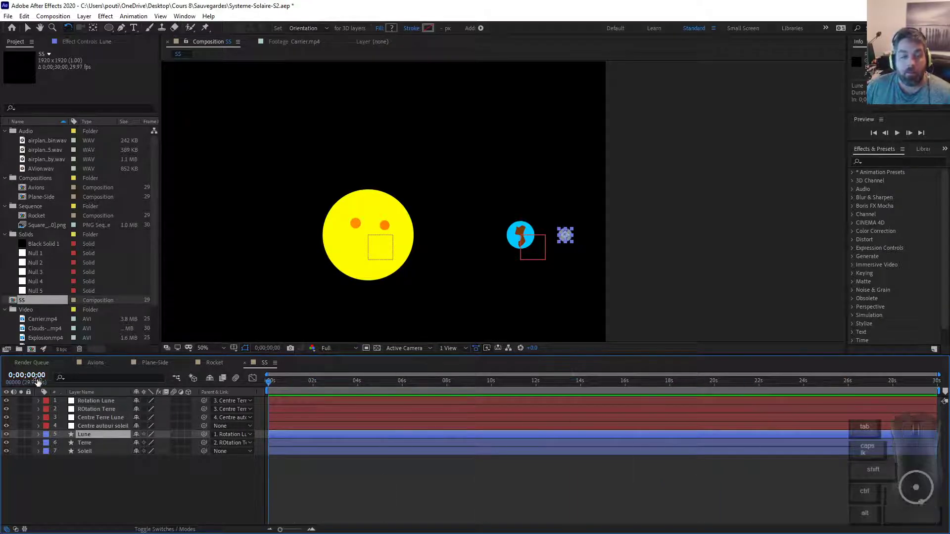
{"action": "left_click", "coordinate": [108, 410]}
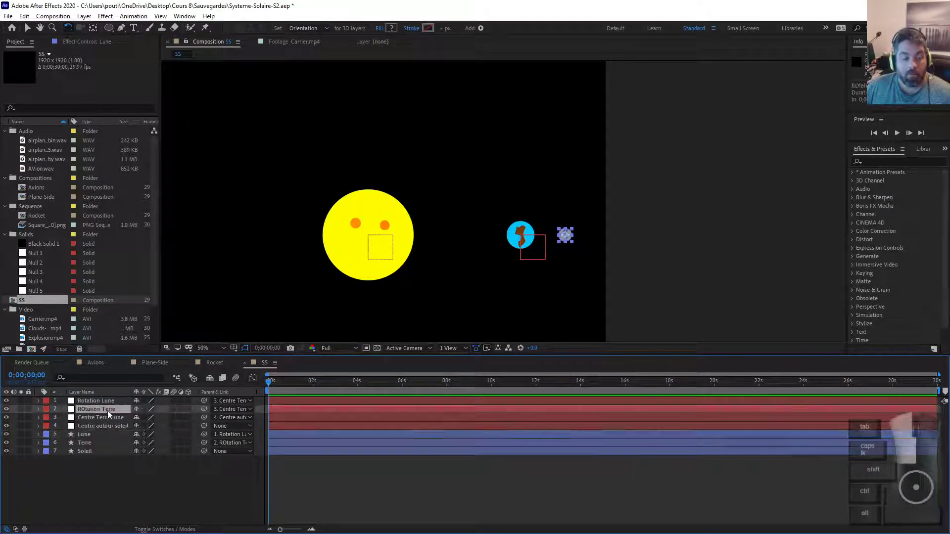
{"action": "left_click", "coordinate": [35, 411]}
{"action": "left_click", "coordinate": [38, 408]}
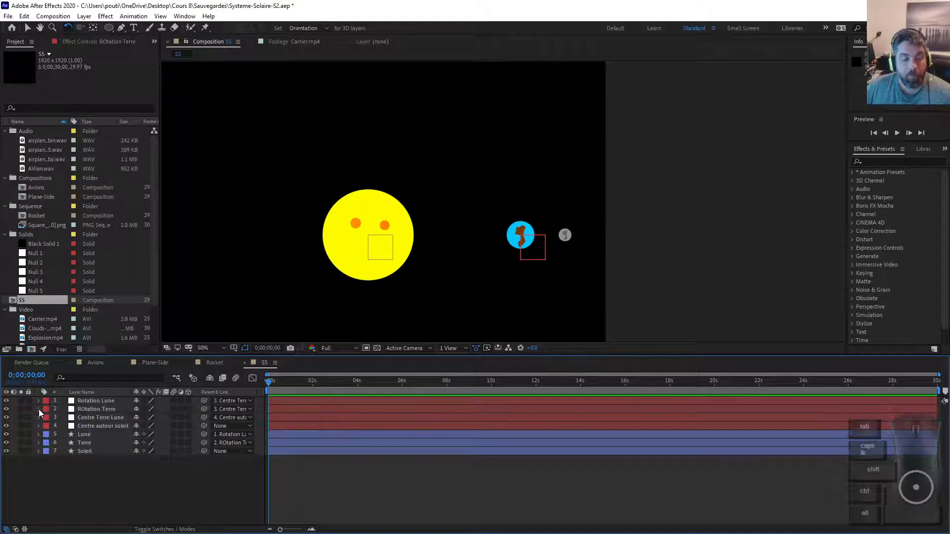
{"action": "left_click", "coordinate": [38, 423]}
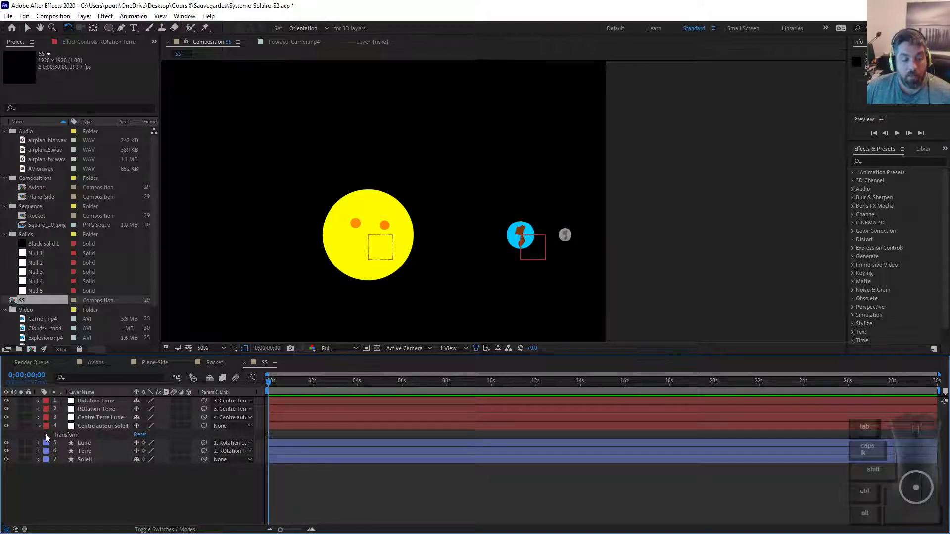
{"action": "left_click", "coordinate": [47, 434]}
{"action": "left_click", "coordinate": [63, 468]}
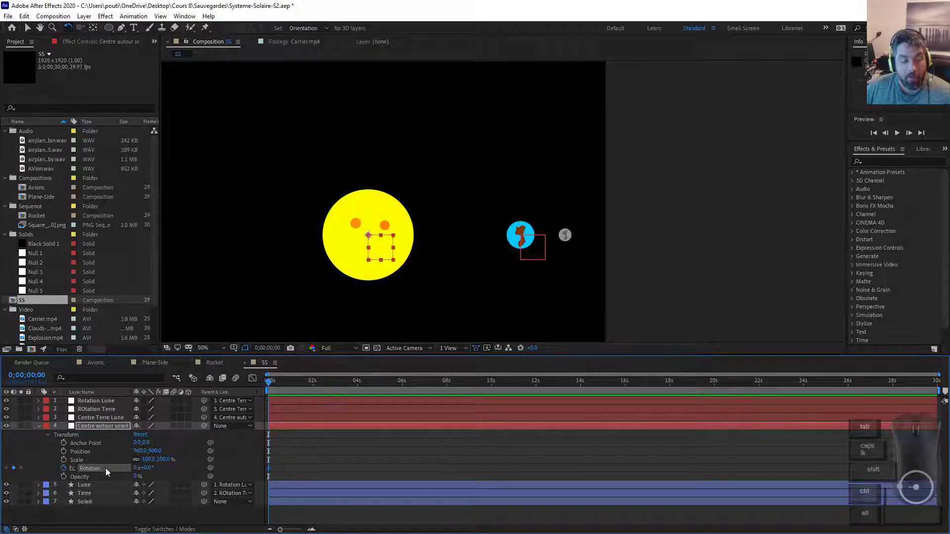
Set the Centre autour soleil null's Rotation to -1x and 0° at 0;00;29;29
{"action": "left_click_drag", "start_coordinate": [266, 382], "coordinate": [937, 382]}
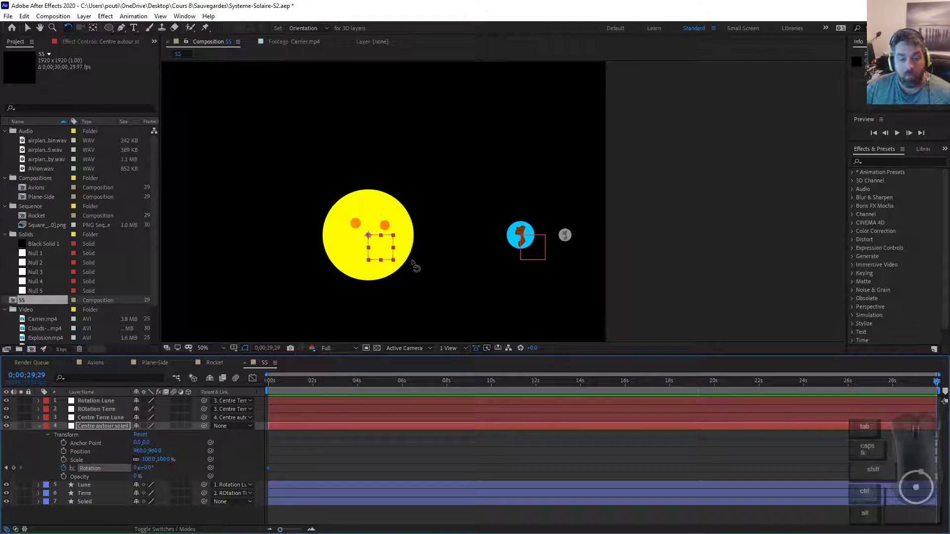
{"action": "left_click_drag", "start_coordinate": [412, 262], "coordinate": [426, 309]}
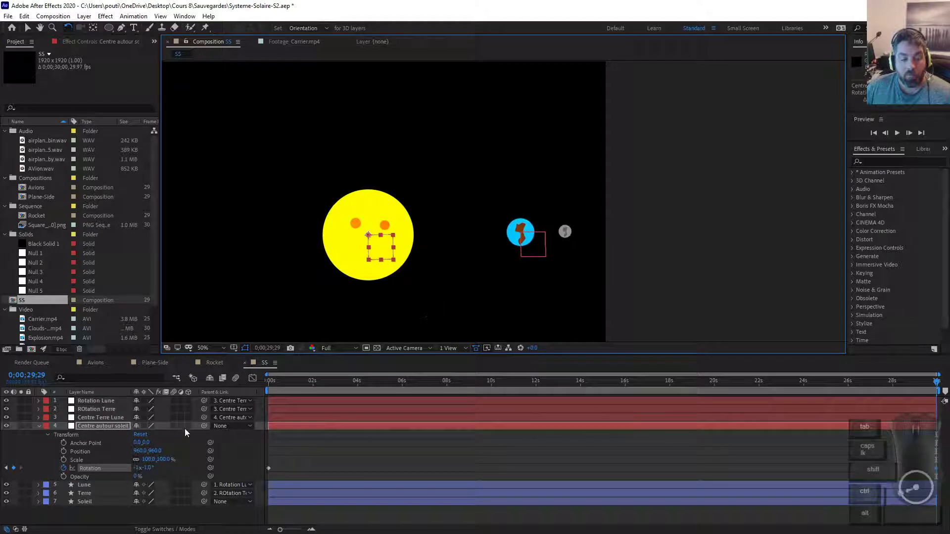
{"action": "left_click", "coordinate": [138, 468]}
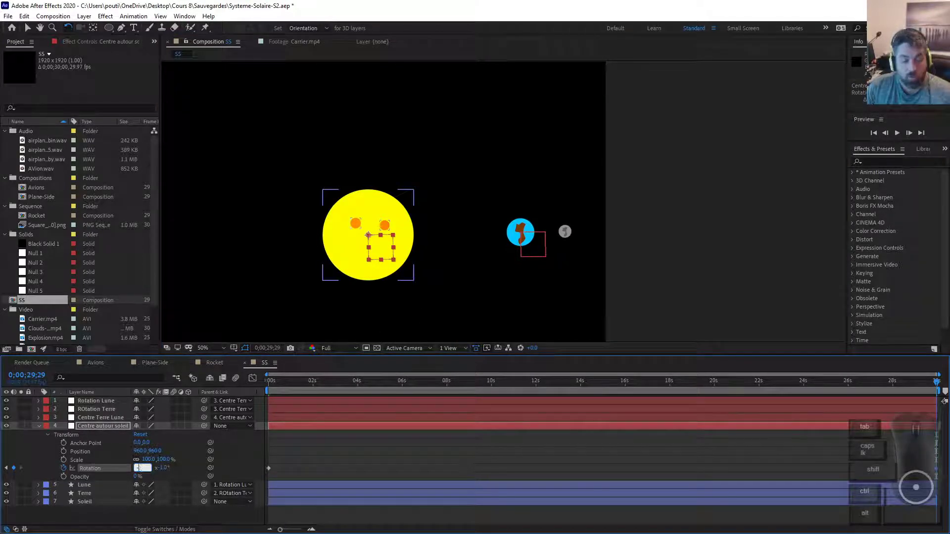
{"action": "key", "text": "Tab"}
{"action": "type", "text": "0"}
{"action": "key", "text": "Return"}
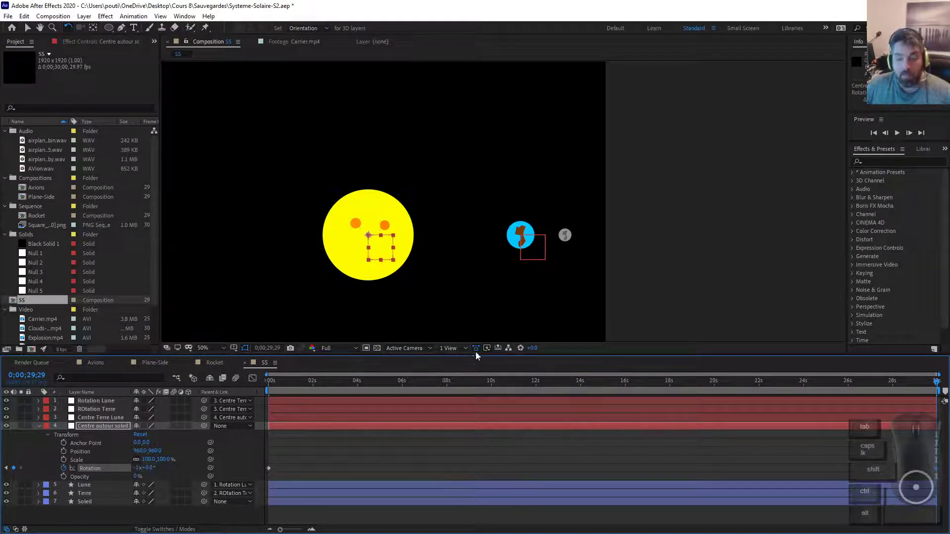
Preview the orbit from the start and try shifting the final Rotation keyframe just past the composition's last frame
{"action": "mouse_move", "coordinate": [274, 381]}
{"action": "left_mouse_down"}
{"action": "mouse_move", "coordinate": [937, 381]}
{"action": "mouse_move", "coordinate": [268, 384]}
{"action": "left_mouse_up"}
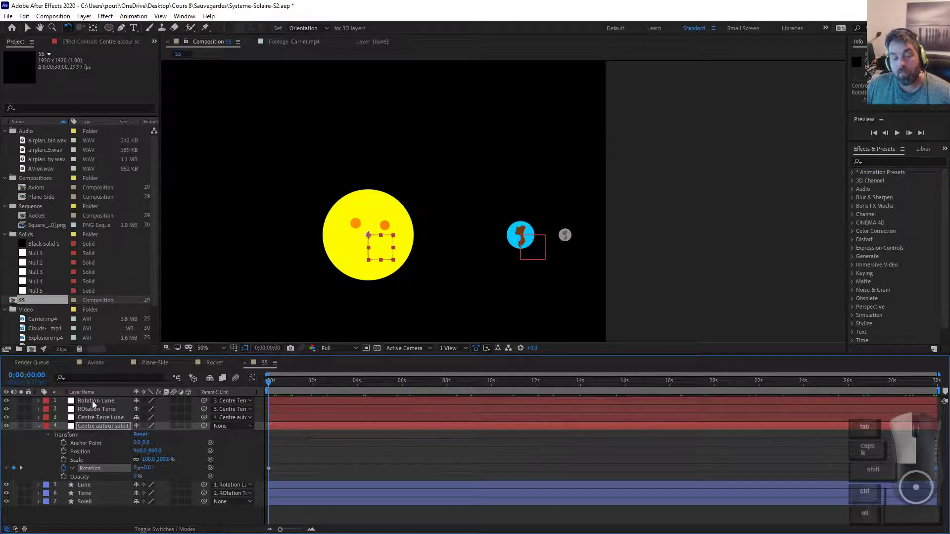
{"action": "key", "text": "space"}
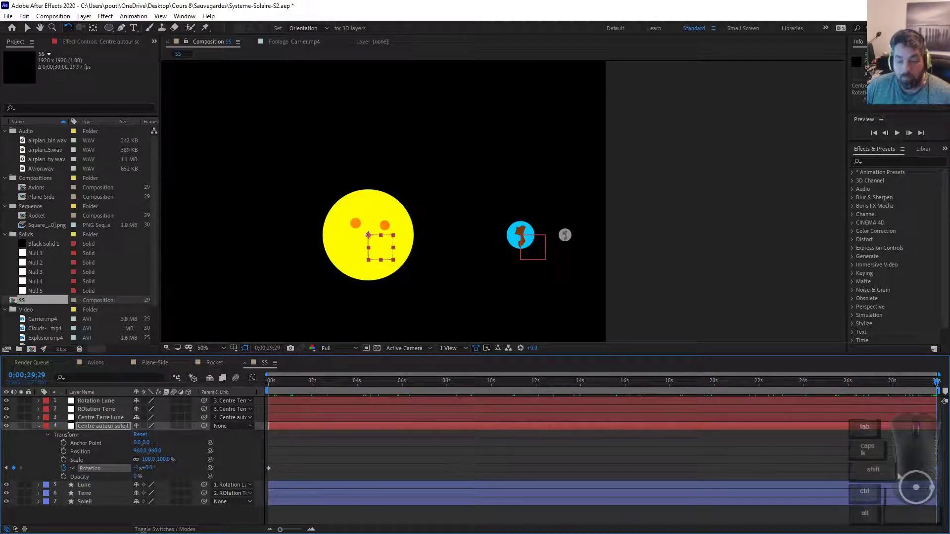
{"action": "left_click_drag", "start_coordinate": [938, 471], "coordinate": [937, 472]}
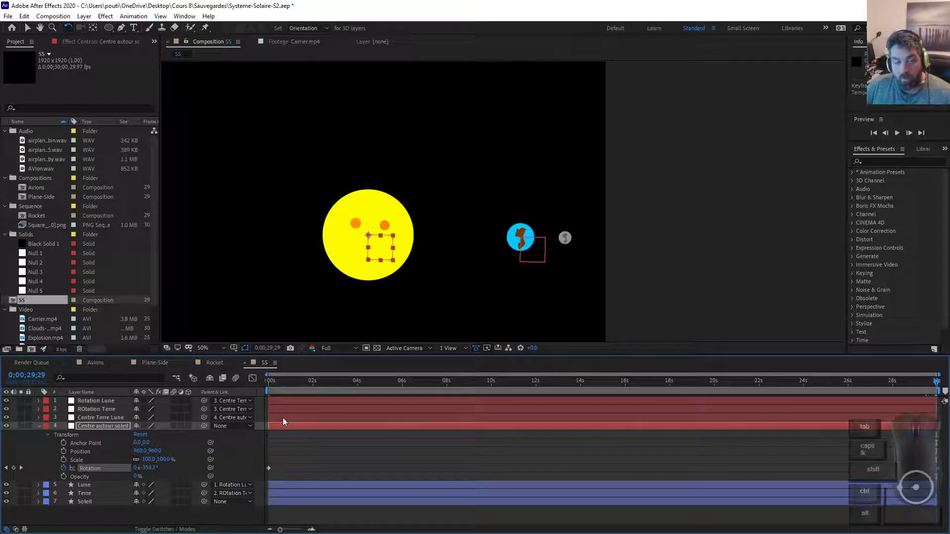
{"action": "left_click_drag", "start_coordinate": [278, 382], "coordinate": [241, 384]}
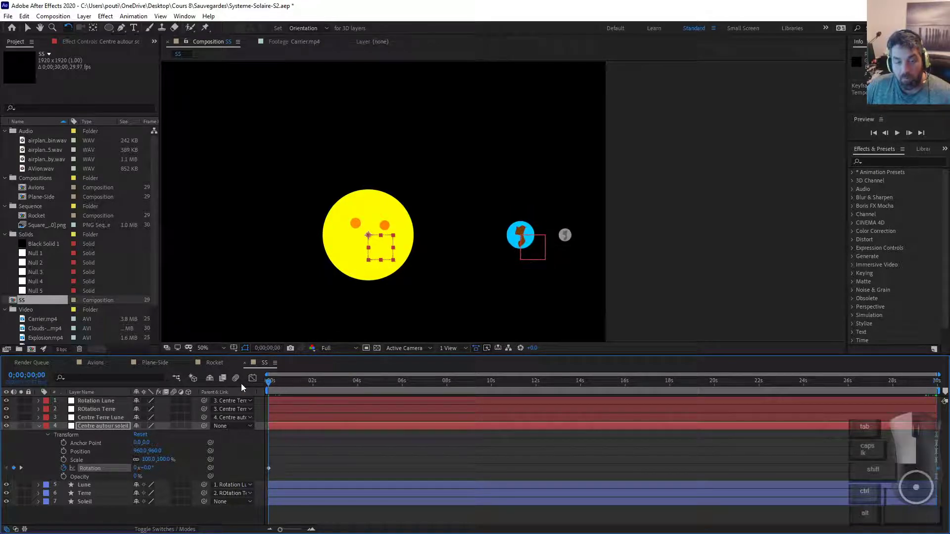
{"action": "left_click", "coordinate": [936, 381]}
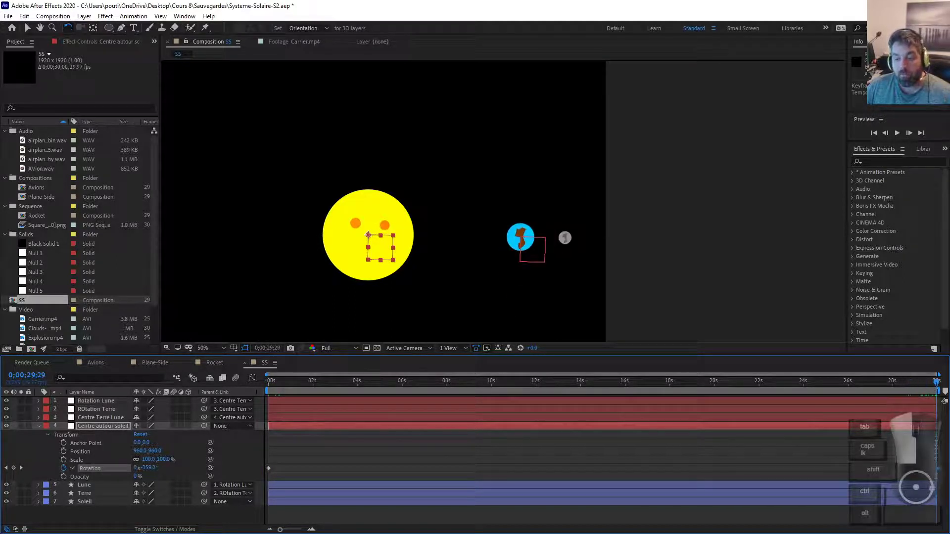
{"action": "left_click", "coordinate": [299, 390]}
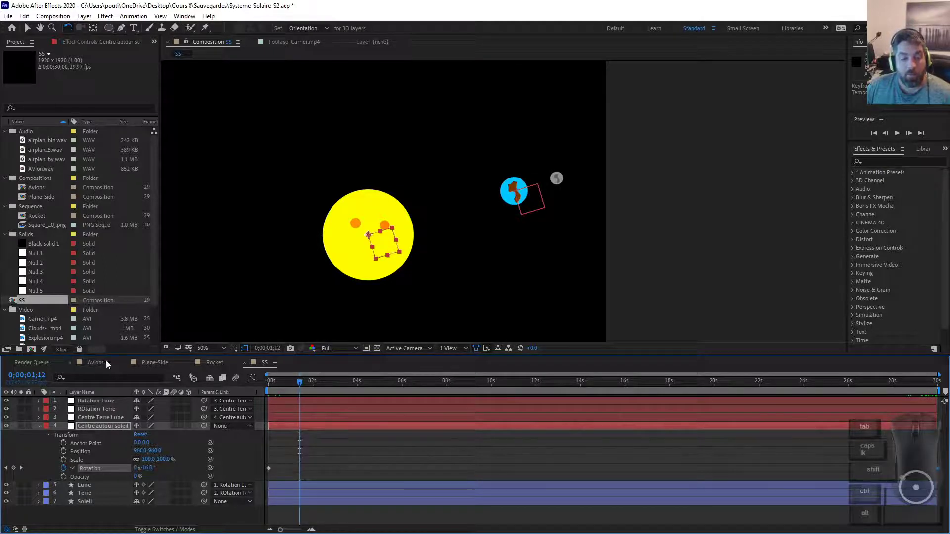
Extend the SS composition's duration to 0;00;30;01
{"action": "right_click", "coordinate": [29, 300]}
{"action": "left_click", "coordinate": [55, 307]}
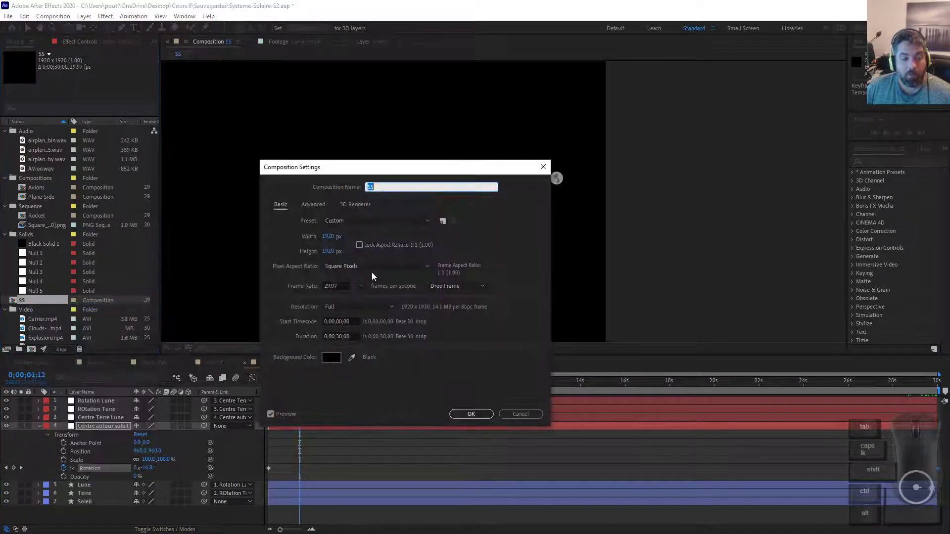
{"action": "left_click", "coordinate": [342, 338]}
{"action": "type", "text": "3001"}
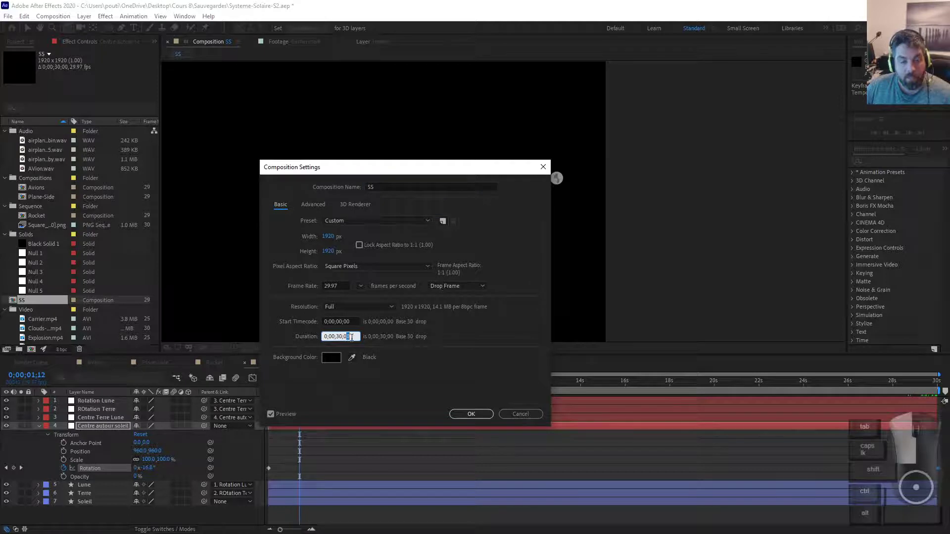
{"action": "left_click", "coordinate": [469, 414]}
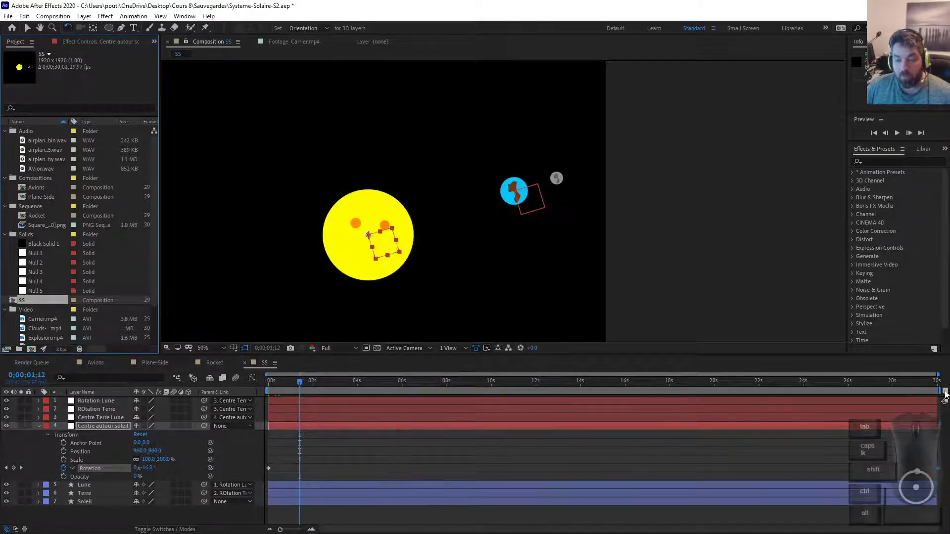
Move the Centre autour soleil null's final Rotation keyframe to 0;00;30;00
{"action": "left_click", "coordinate": [936, 380]}
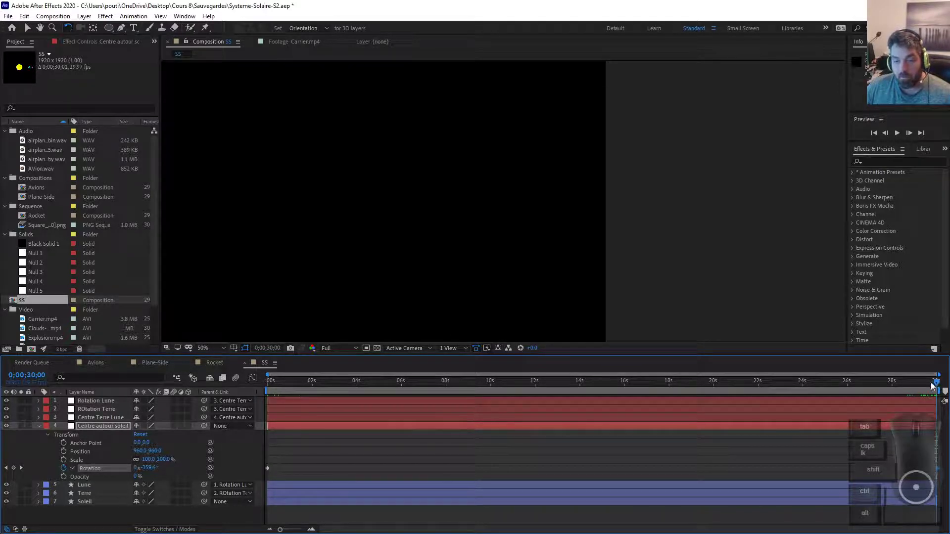
{"action": "key", "text": "space"}
{"action": "key", "text": "space"}
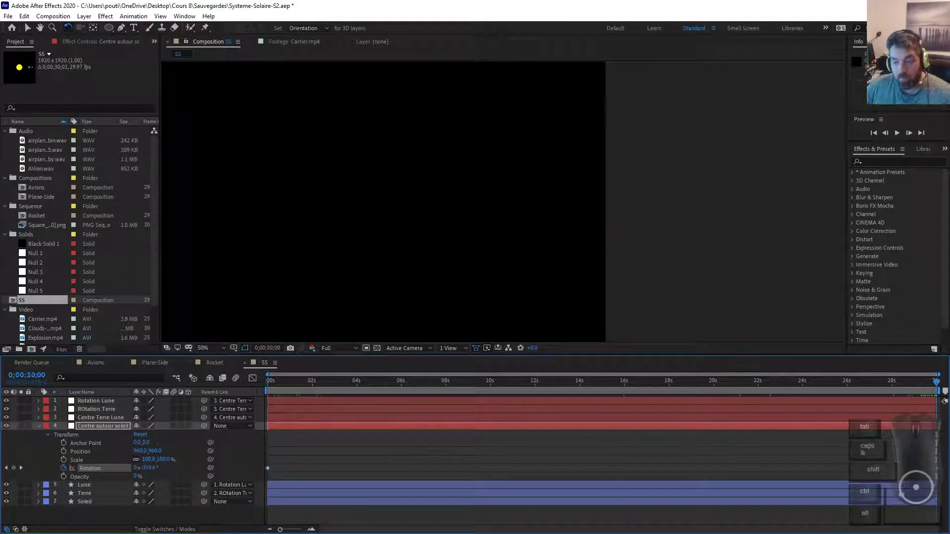
{"action": "left_click_drag", "start_coordinate": [938, 473], "coordinate": [935, 473]}
Set the SS composition's duration to 0;00;30;00
{"action": "right_click", "coordinate": [41, 301]}
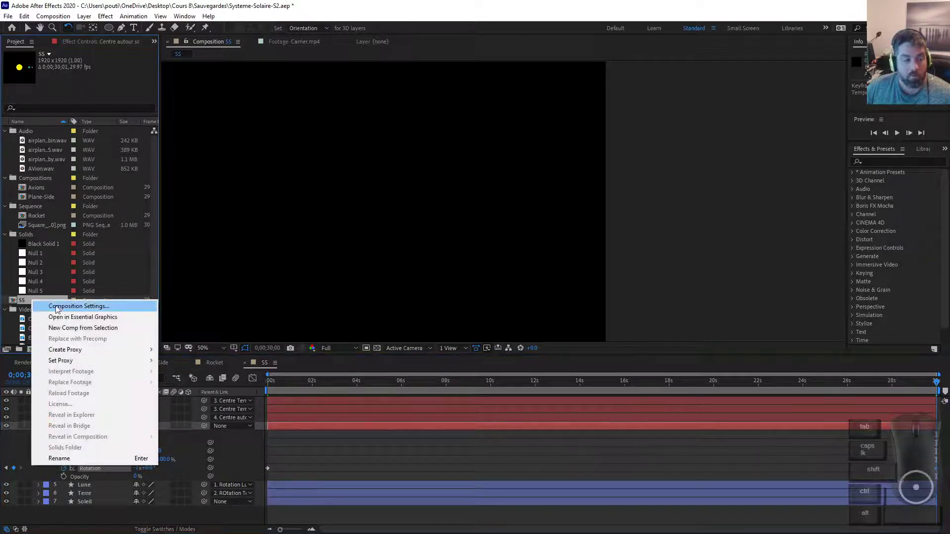
{"action": "left_click", "coordinate": [59, 305]}
{"action": "left_click", "coordinate": [348, 336]}
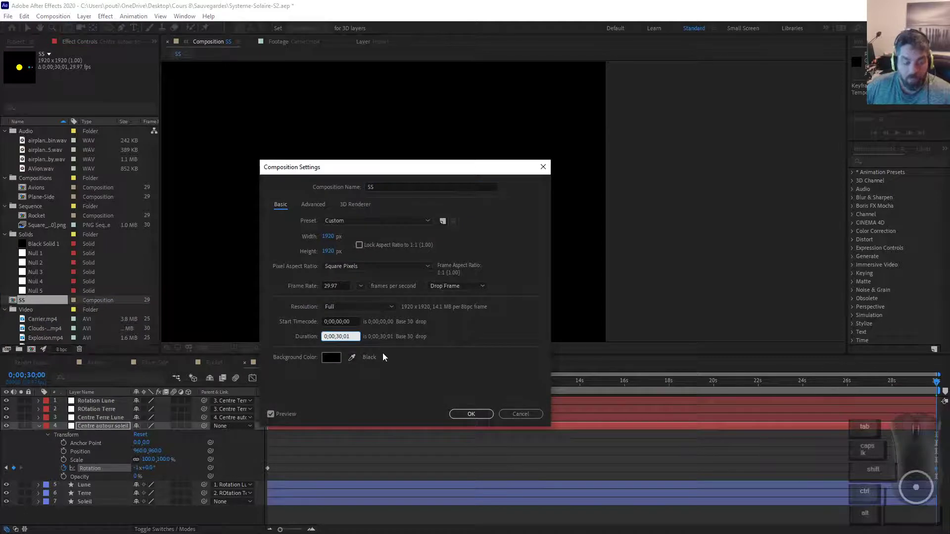
{"action": "type", "text": "0"}
{"action": "key", "text": "Return"}
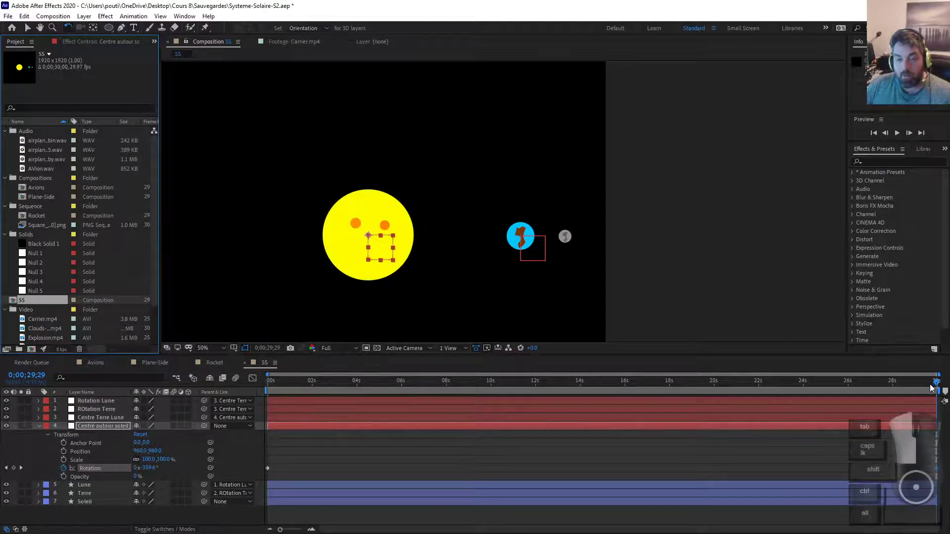
Scrub and play back the animation to check how Terre and Lune orbit Soleil within the full frame
{"action": "left_click_drag", "start_coordinate": [937, 381], "coordinate": [856, 363]}
{"action": "left_click_drag", "start_coordinate": [914, 363], "coordinate": [940, 376]}
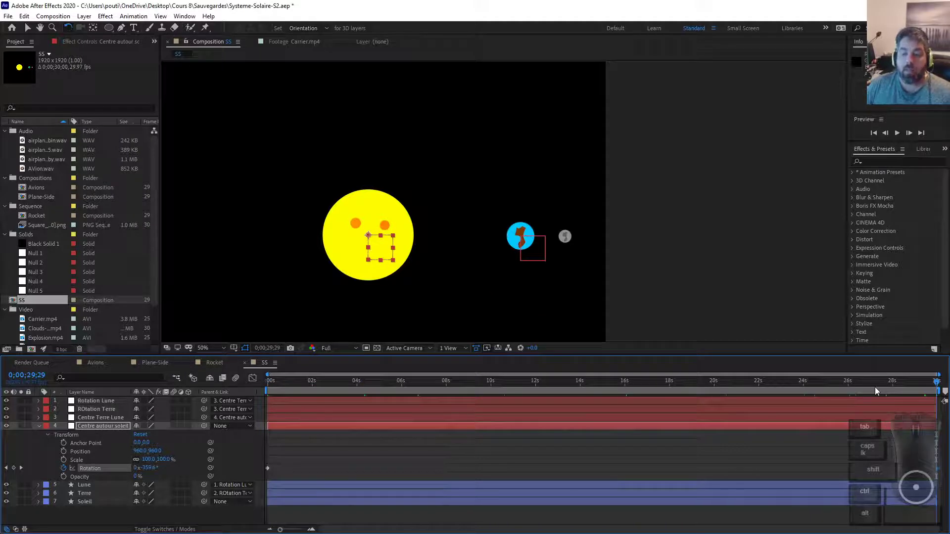
{"action": "left_click_drag", "start_coordinate": [875, 391], "coordinate": [192, 378]}
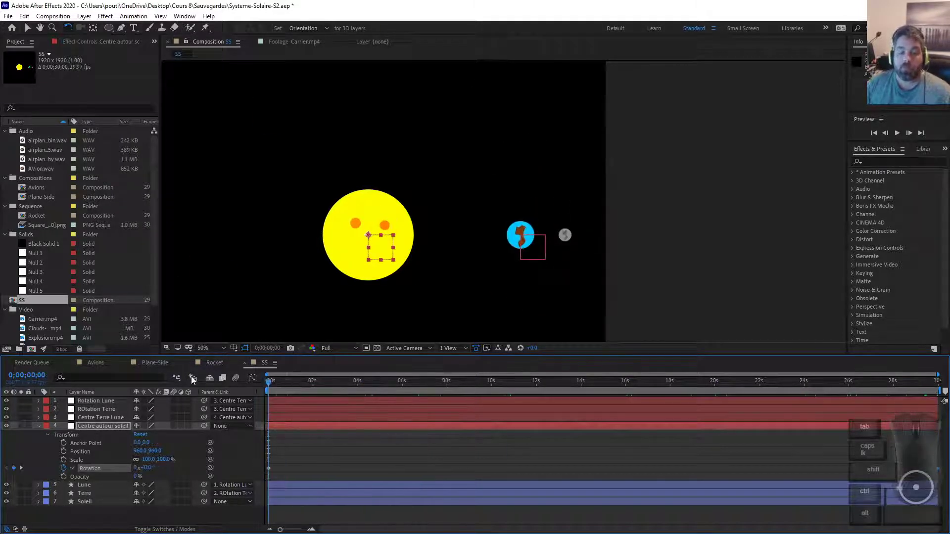
{"action": "key", "text": "space"}
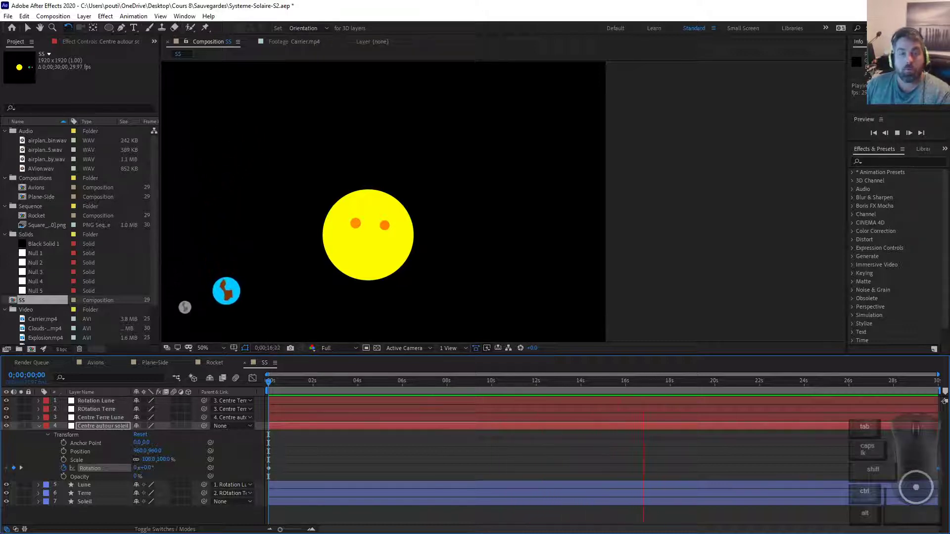
{"action": "key", "text": "space"}
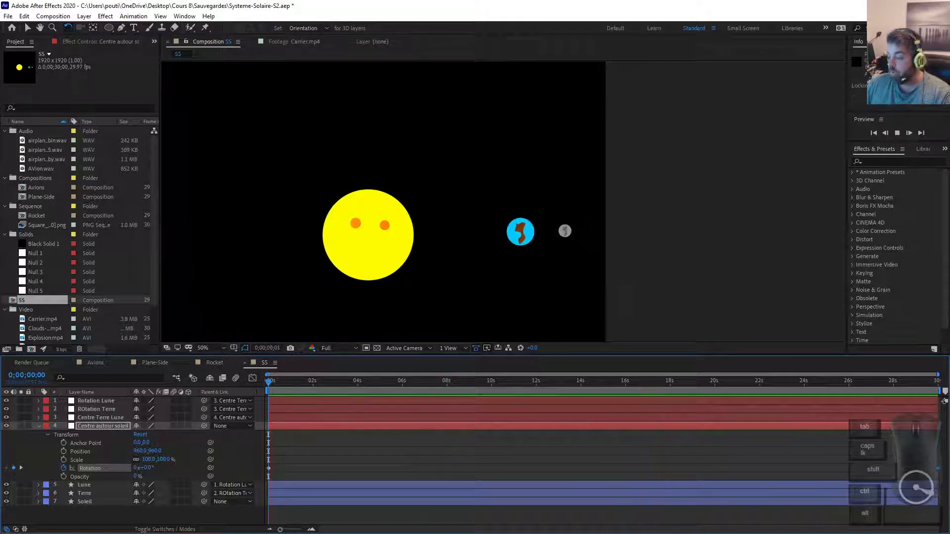
{"action": "key", "text": "space"}
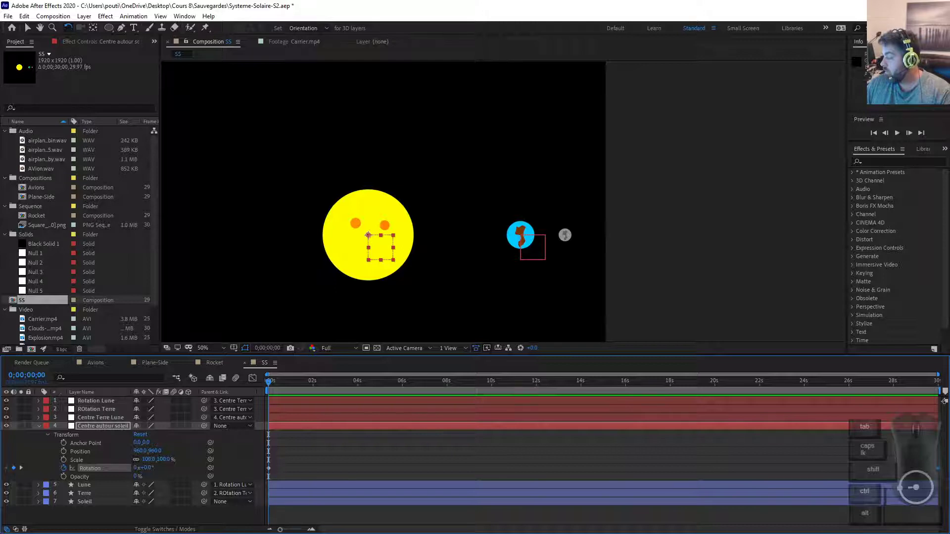
{"action": "left_click", "coordinate": [817, 363]}
{"action": "key", "text": "space"}
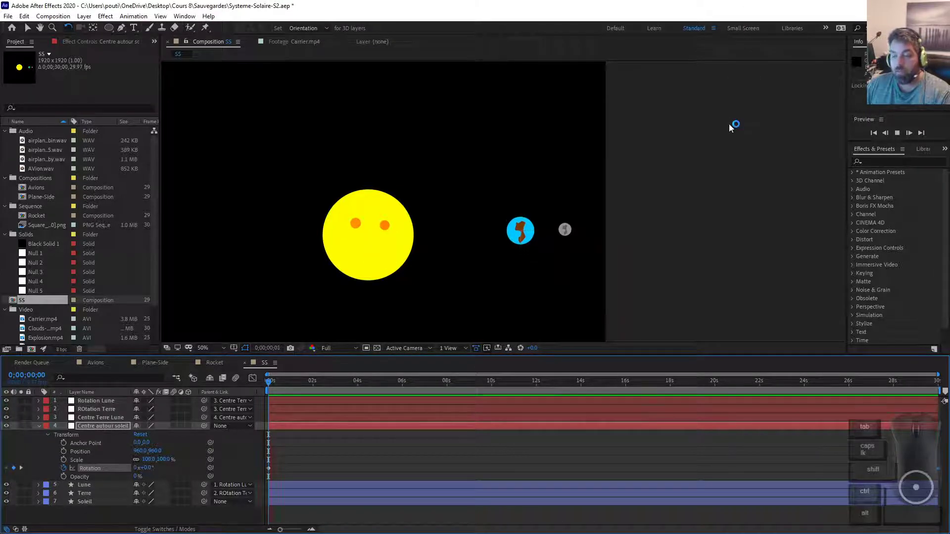
{"action": "key", "text": "space"}
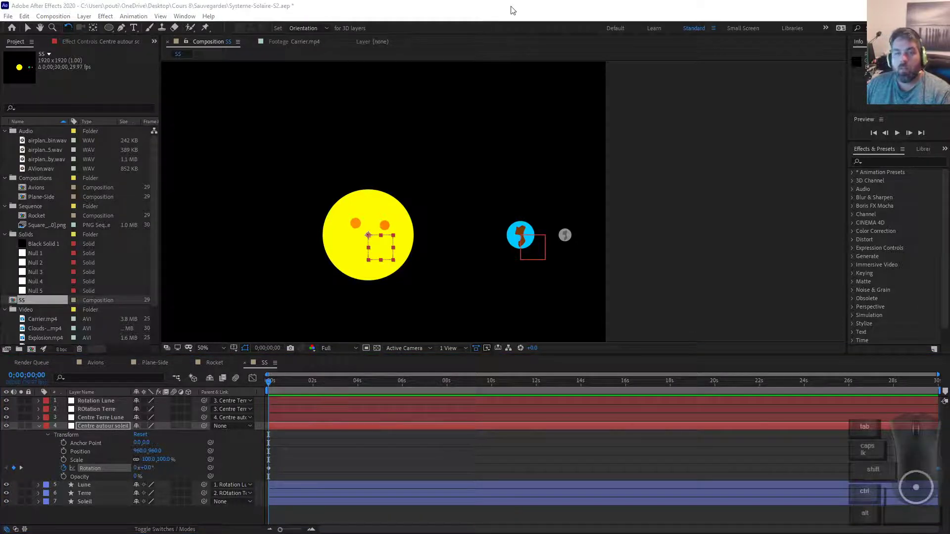
{"action": "key", "text": "space"}
{"action": "key", "text": "space"}
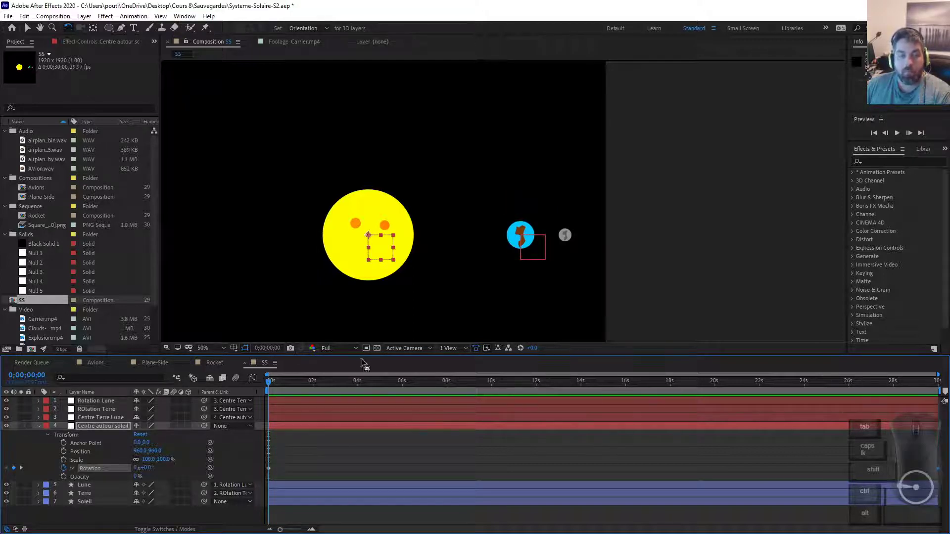
{"action": "key", "text": "space"}
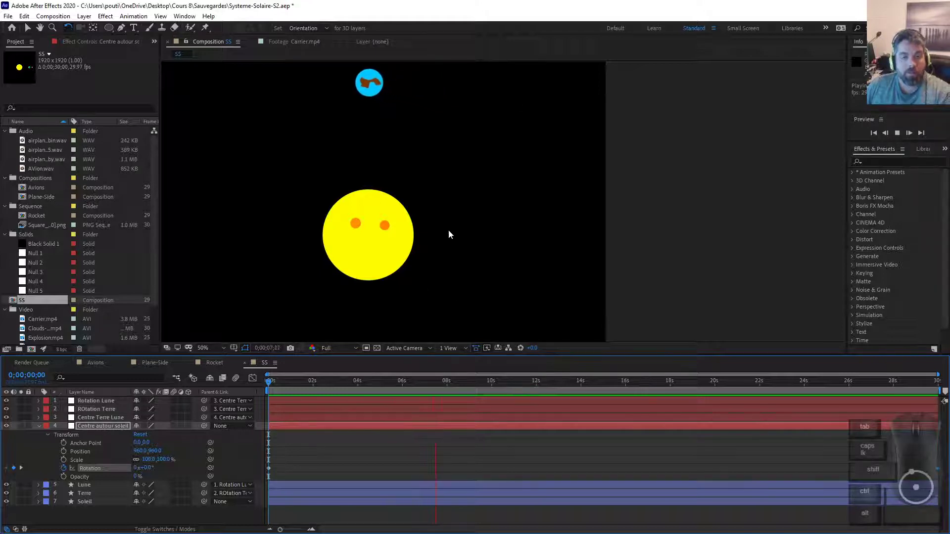
{"action": "scroll", "coordinate": [354, 206], "scroll_direction": "down", "scroll_amount": 2}
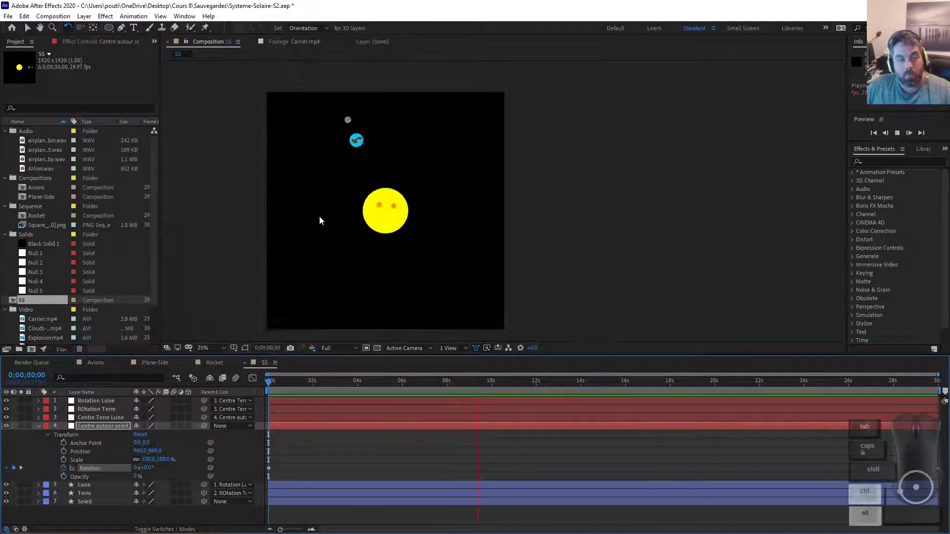
{"action": "left_click", "coordinate": [354, 381]}
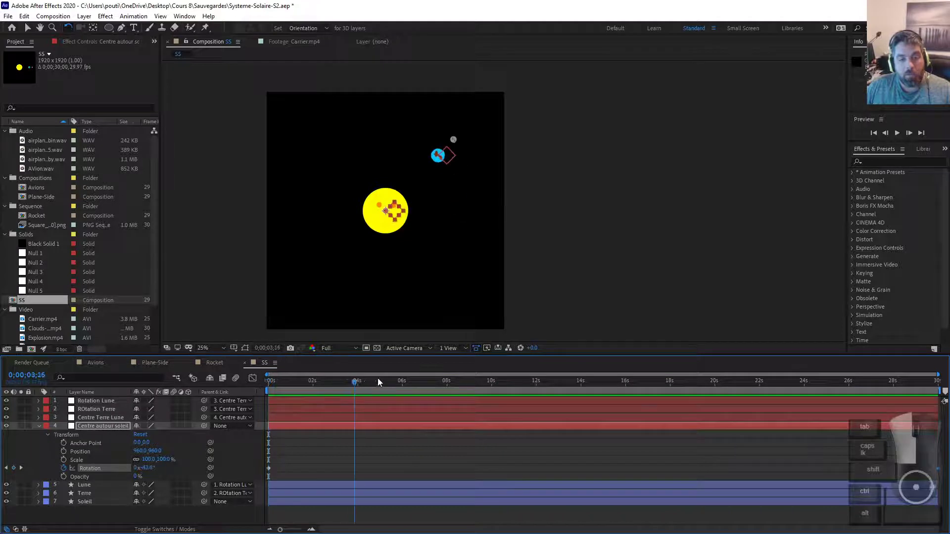
Collapse the Centre autour soleil null and add a Rotation keyframe to the ROtation Terre null at 0;00;00;00
{"action": "left_click_drag", "start_coordinate": [378, 381], "coordinate": [237, 376]}
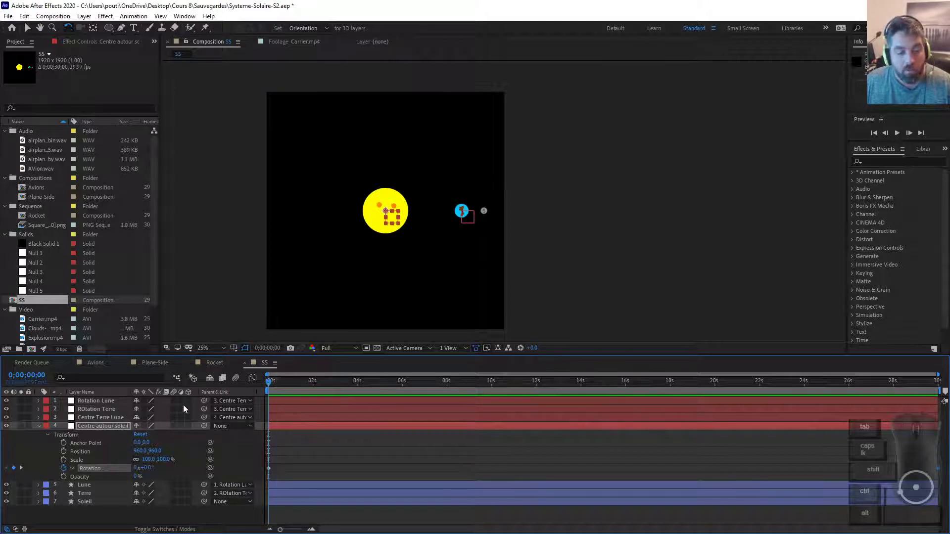
{"action": "left_click", "coordinate": [39, 426]}
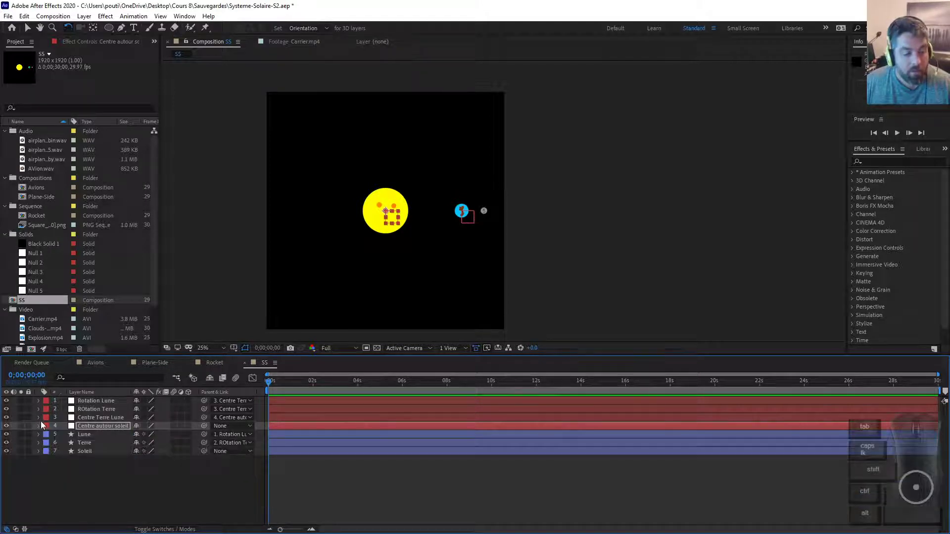
{"action": "left_click", "coordinate": [39, 410]}
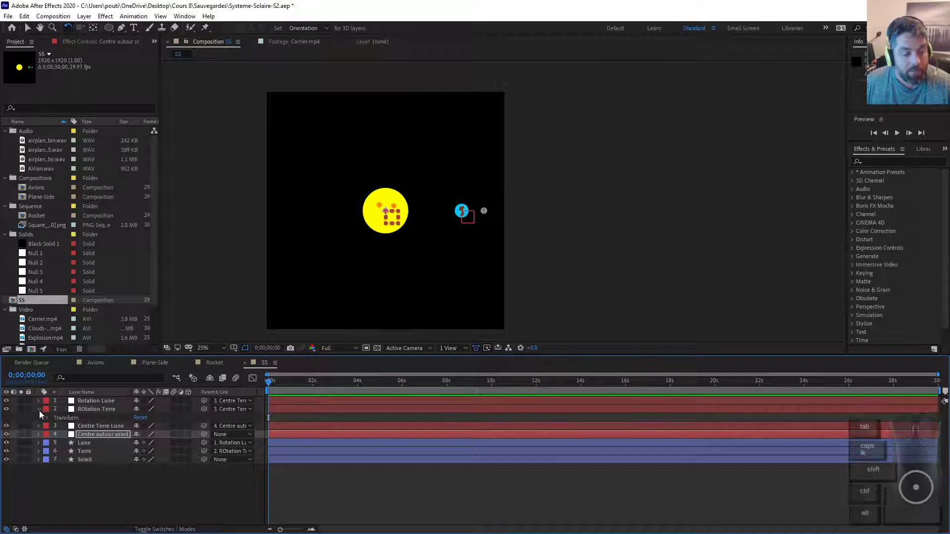
{"action": "left_click", "coordinate": [47, 418]}
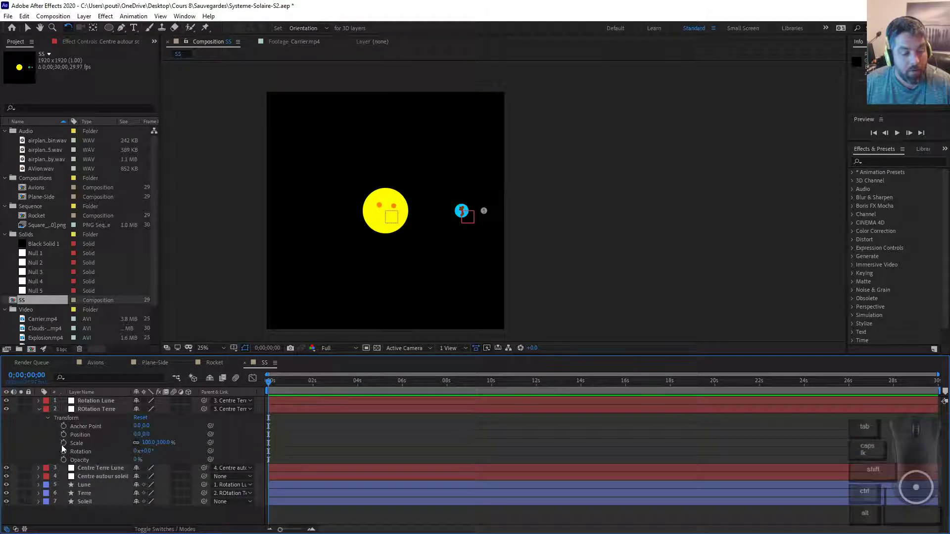
{"action": "left_click", "coordinate": [62, 452]}
Keyframe the ROtation Terre null's Rotation at 20 revolutions on the last frame, 0;00;29;29, and collapse its properties
{"action": "key", "text": "End"}
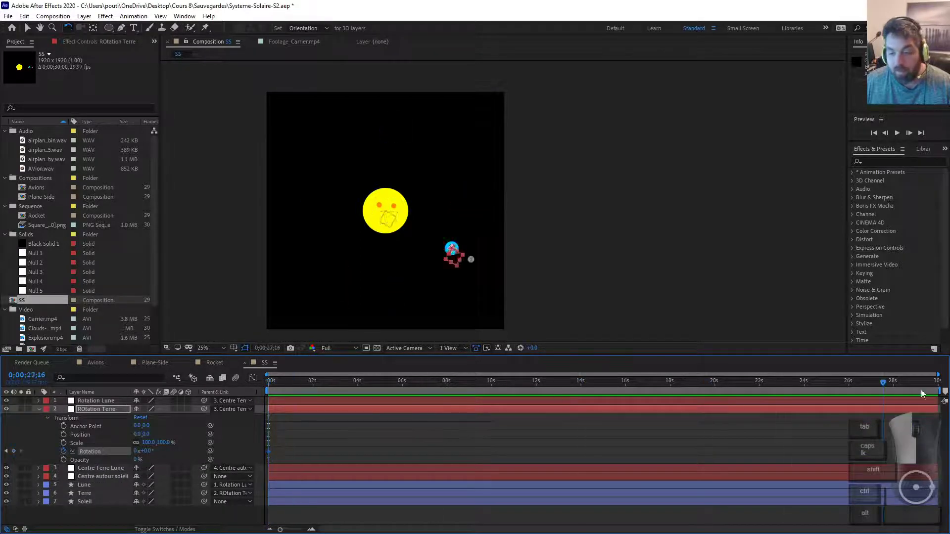
{"action": "left_click", "coordinate": [138, 451]}
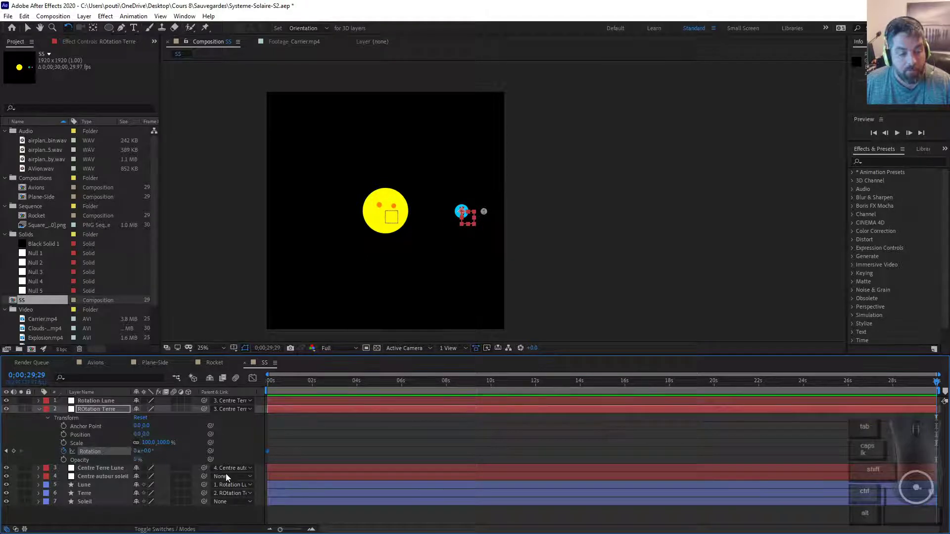
{"action": "type", "text": "20"}
{"action": "key", "text": "Return"}
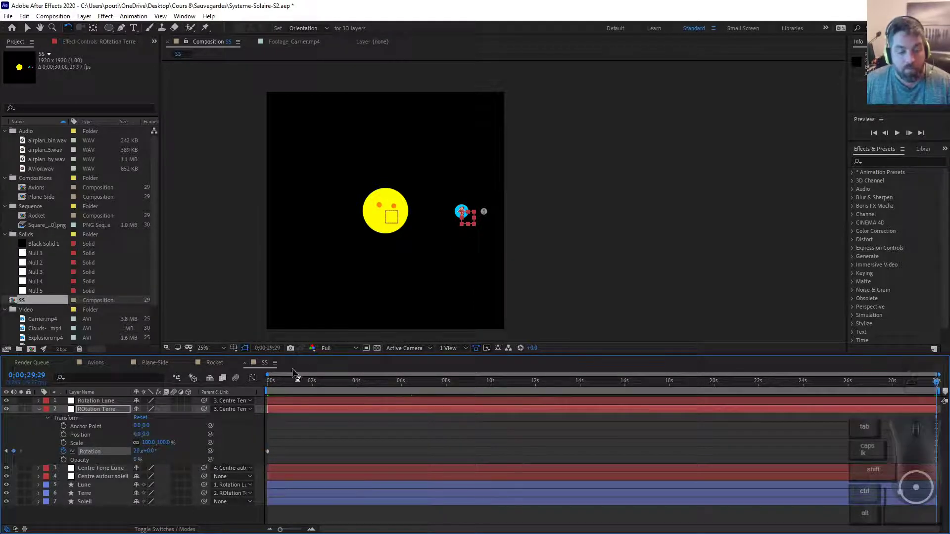
{"action": "scroll", "coordinate": [447, 239], "scroll_direction": "up", "scroll_amount": 3}
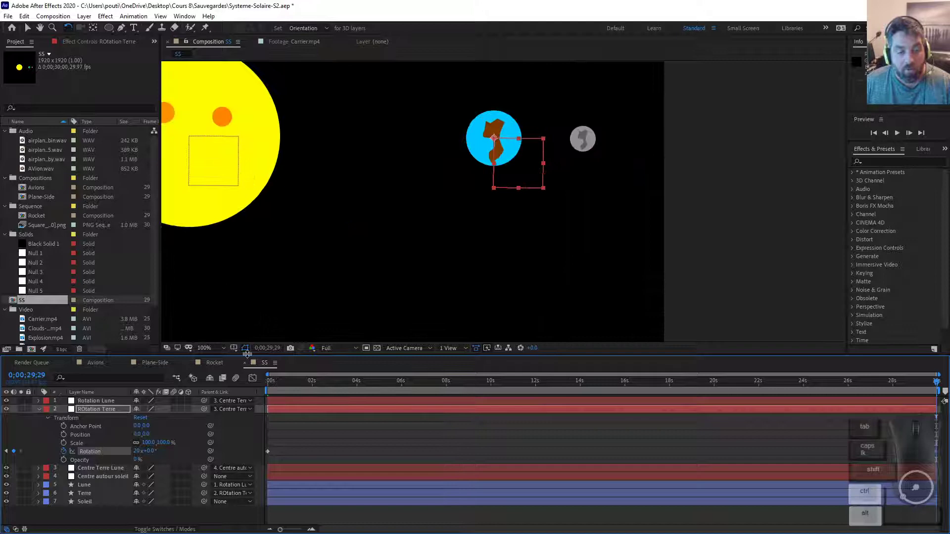
{"action": "left_click", "coordinate": [39, 409]}
Review the Rotation Lune, ROtation Terre and Centre Terre Lune nulls, and scrub the timeline to check how Terre spins
{"action": "left_click", "coordinate": [102, 418]}
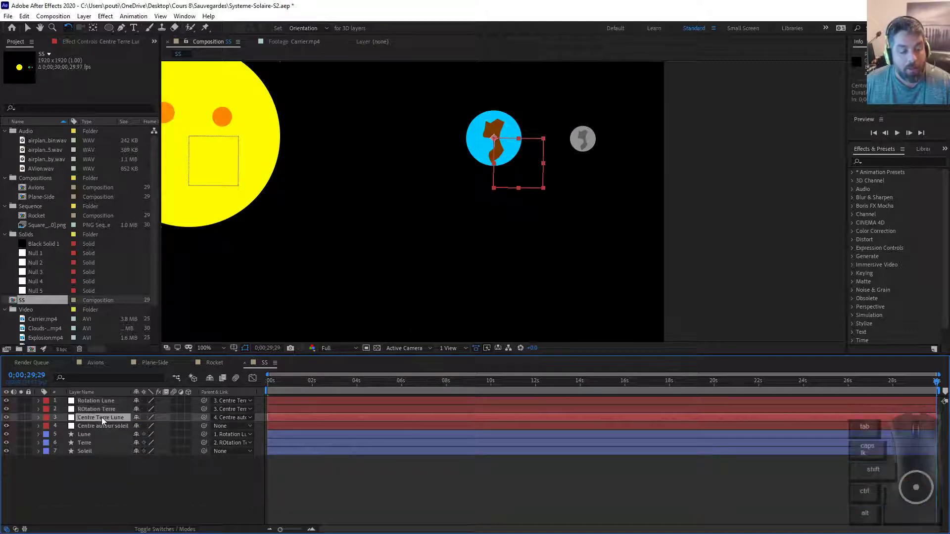
{"action": "left_click", "coordinate": [101, 401]}
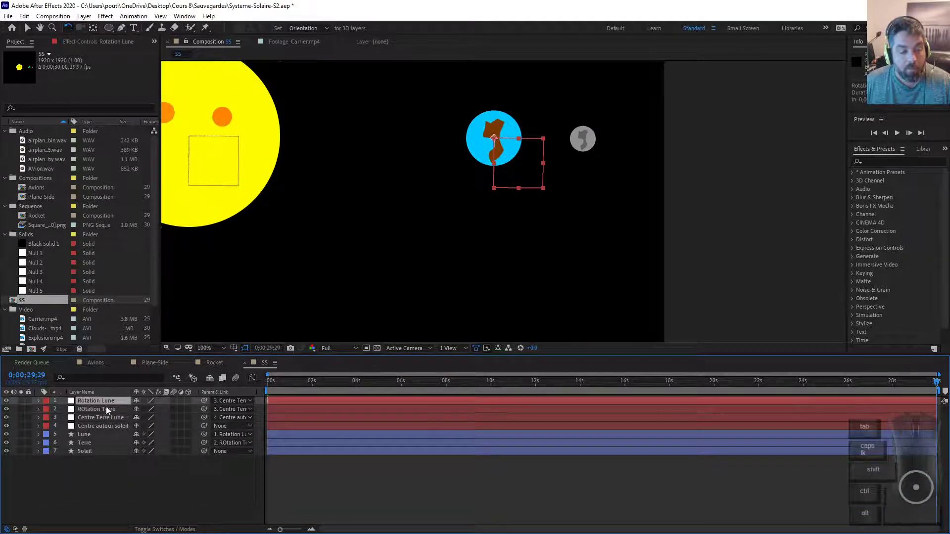
{"action": "left_click", "coordinate": [106, 409]}
{"action": "left_click", "coordinate": [107, 417]}
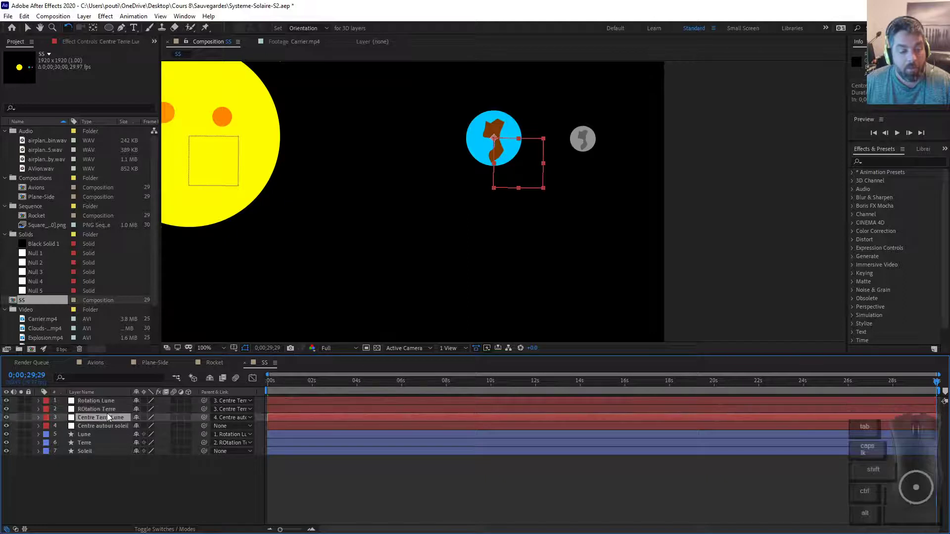
{"action": "left_click", "coordinate": [104, 403]}
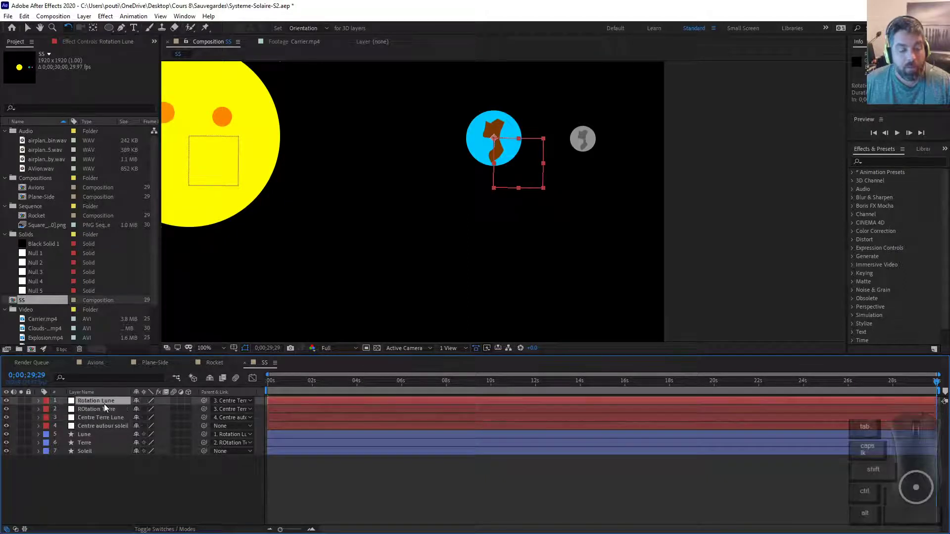
{"action": "left_click", "coordinate": [104, 409]}
{"action": "left_click_drag", "start_coordinate": [272, 382], "coordinate": [742, 381]}
{"action": "scroll", "coordinate": [415, 218], "scroll_direction": "down", "scroll_amount": 2}
{"action": "scroll", "coordinate": [418, 200], "scroll_direction": "down", "scroll_amount": 2}
Expand the Rotation Lune null's transform properties and add a Rotation keyframe at 0;00;00;00
{"action": "key", "text": "Home"}
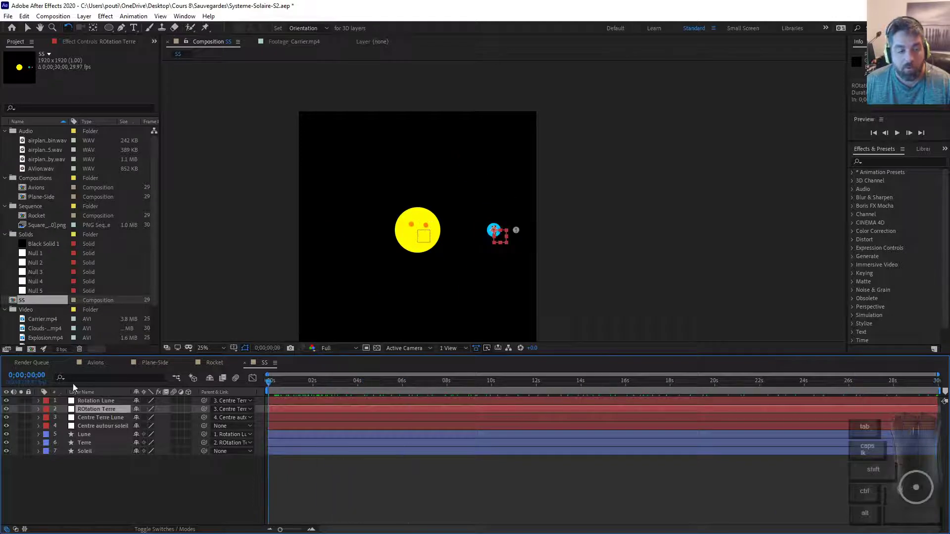
{"action": "left_click", "coordinate": [40, 400]}
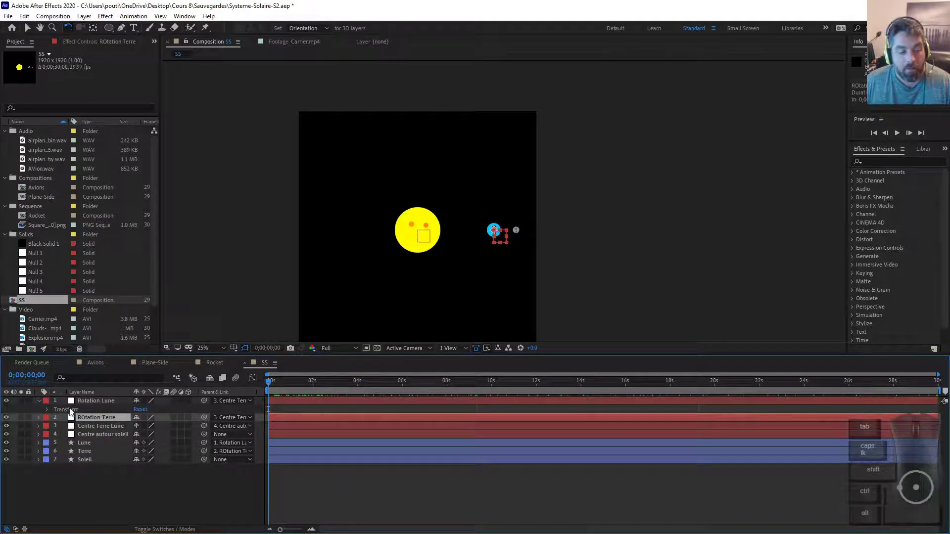
{"action": "left_click", "coordinate": [49, 409]}
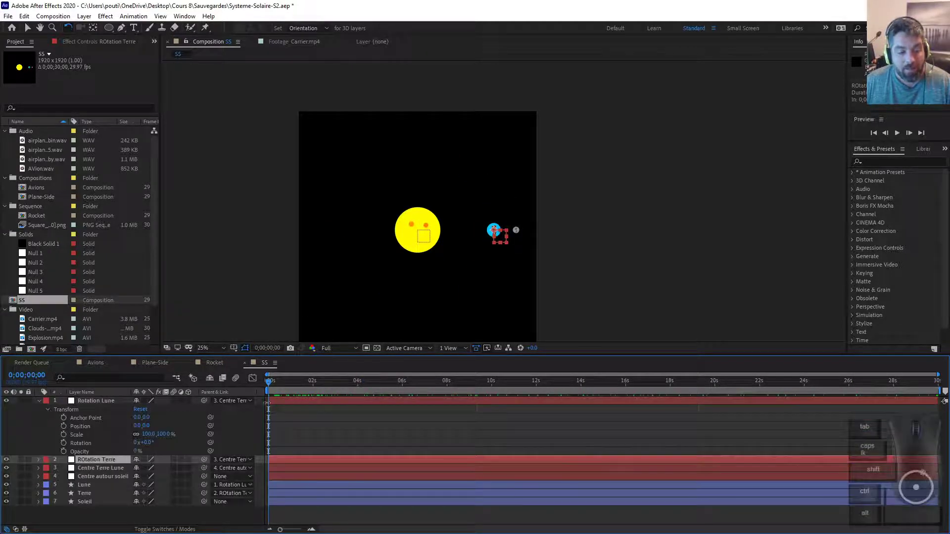
{"action": "left_click_drag", "start_coordinate": [277, 384], "coordinate": [940, 421]}
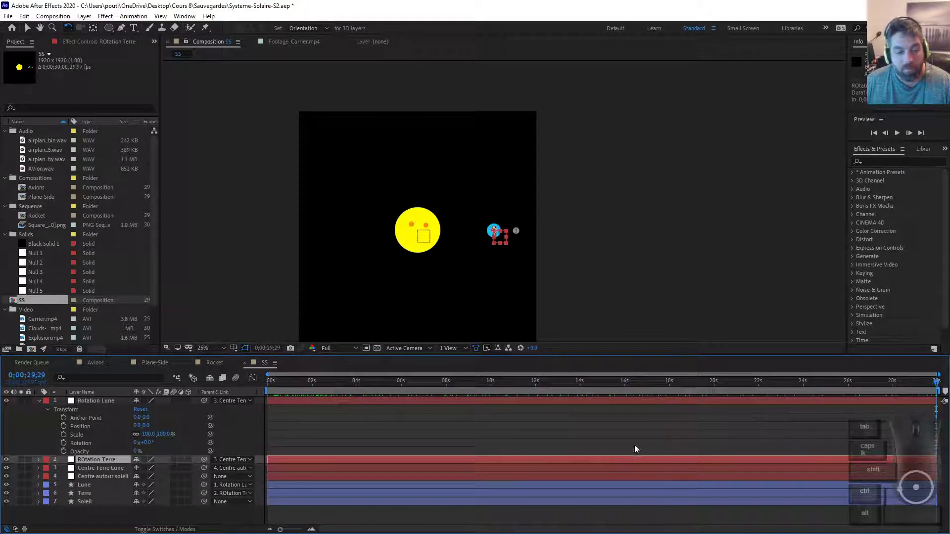
{"action": "left_click_drag", "start_coordinate": [310, 379], "coordinate": [61, 428]}
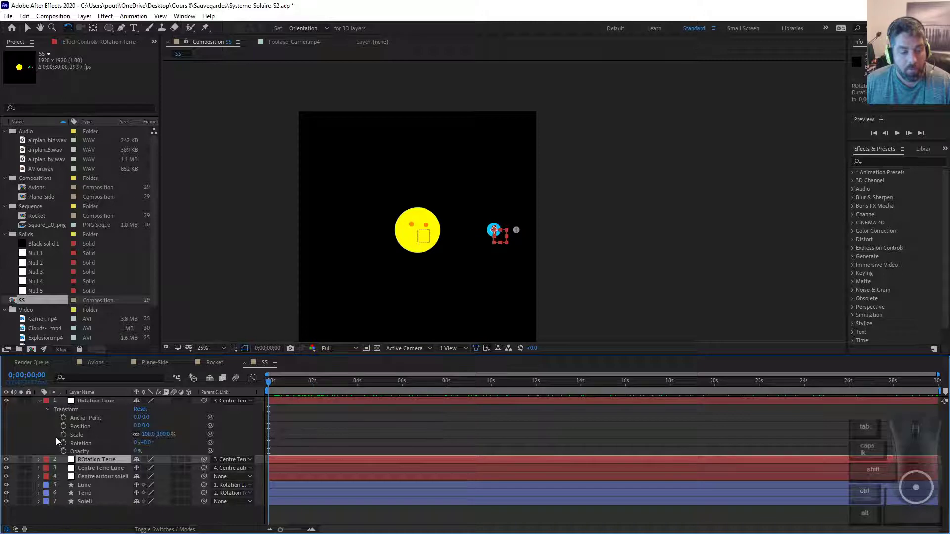
{"action": "left_click", "coordinate": [63, 443]}
Keyframe the Rotation Lune null's Rotation at -30 revolutions on the last frame, 0;00;29;29
{"action": "left_click", "coordinate": [936, 381]}
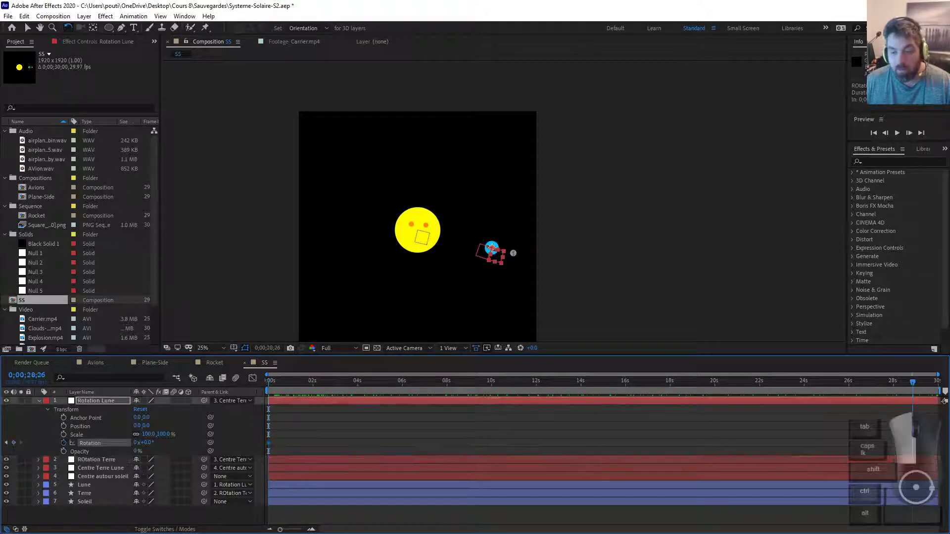
{"action": "left_click", "coordinate": [138, 443]}
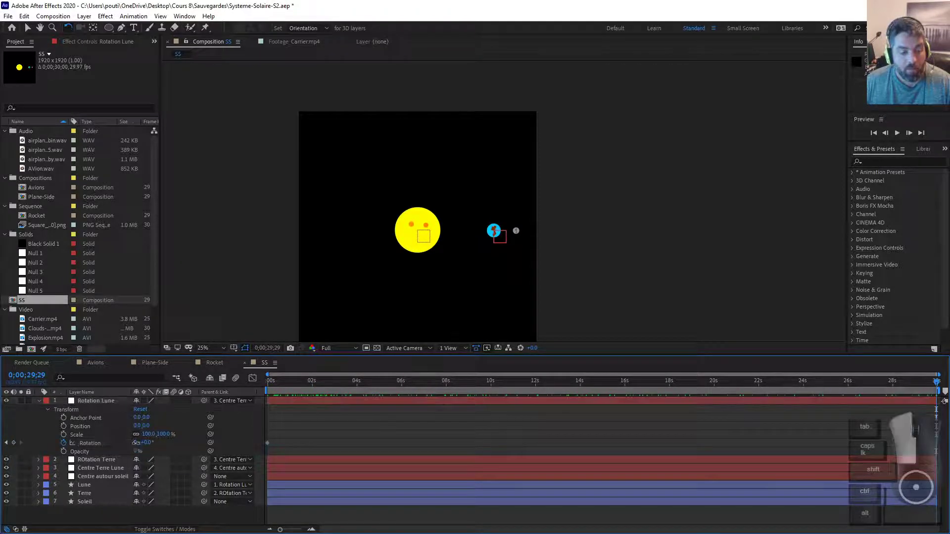
{"action": "type", "text": "-30"}
{"action": "key", "text": "Return"}
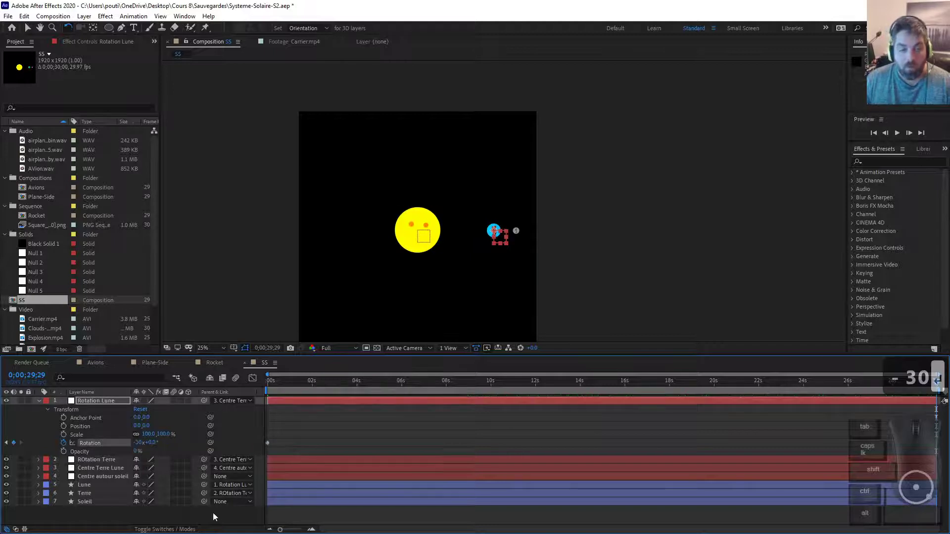
Play back the animation to check how Lune circles Terre, and collapse the Rotation Lune null's properties
{"action": "key", "text": "KP_0"}
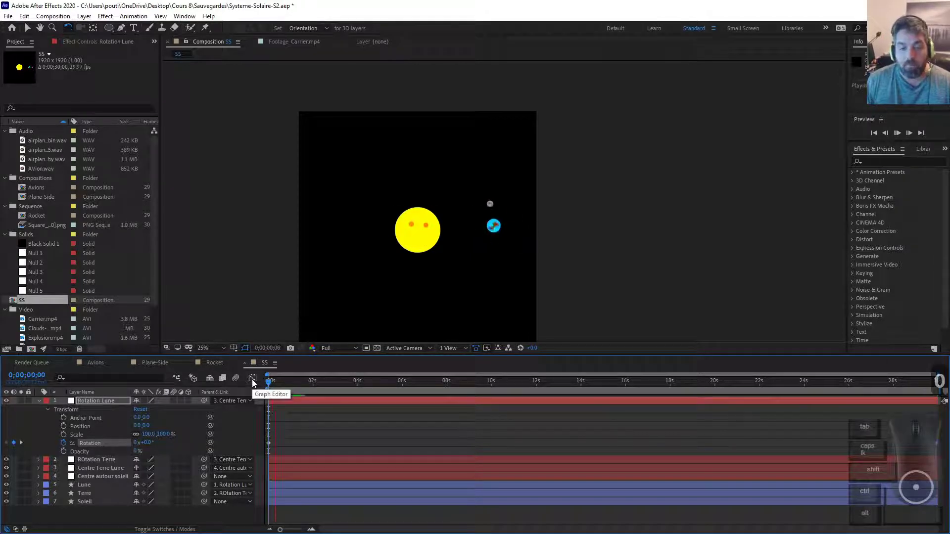
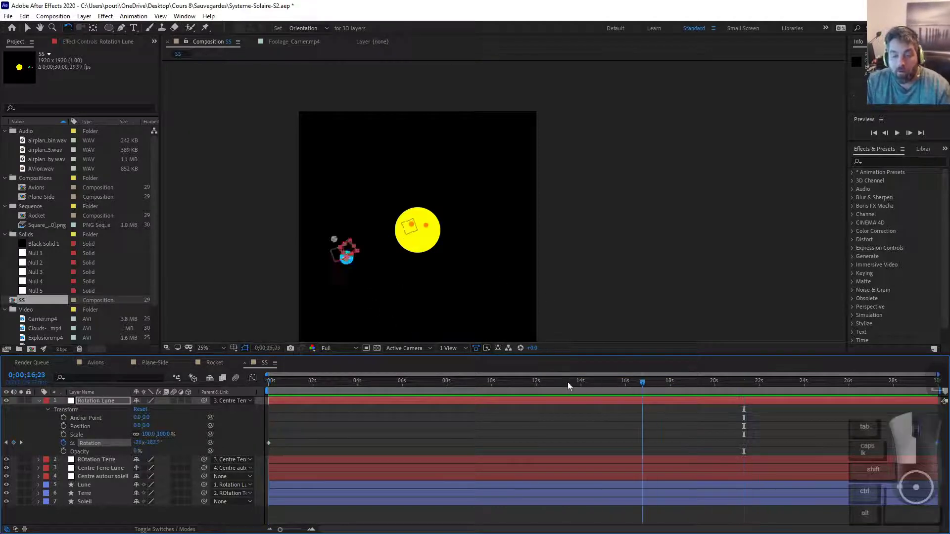
{"action": "key", "text": "space"}
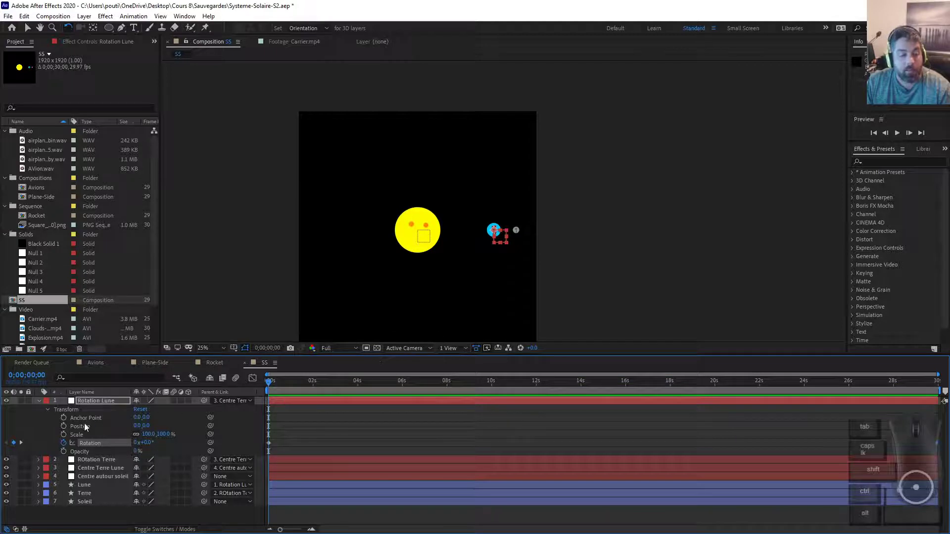
{"action": "left_click", "coordinate": [36, 403]}
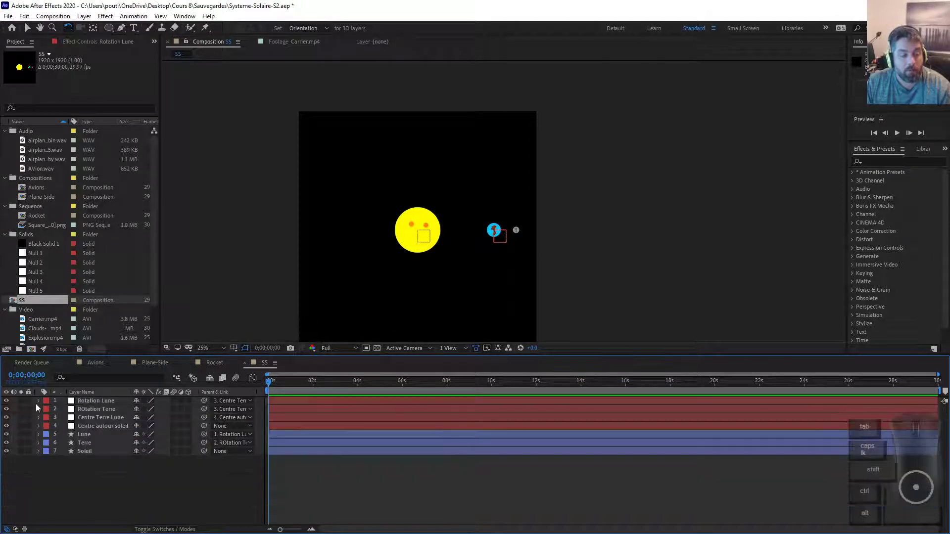
Move the Centre autour soleil null slightly left of Soleil's centre so the orbit is off-centre
{"action": "left_click", "coordinate": [101, 426]}
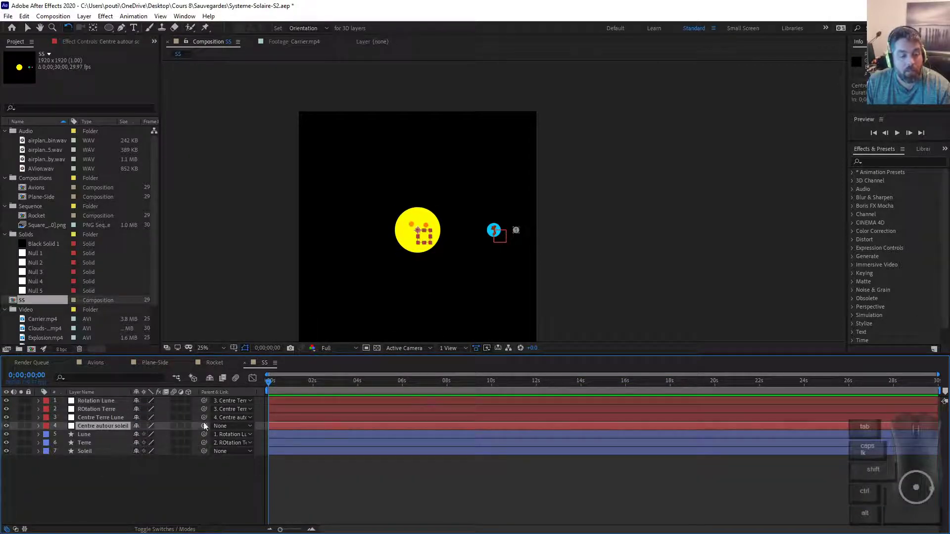
{"action": "key", "text": "v"}
{"action": "scroll", "coordinate": [426, 242], "scroll_direction": "up", "scroll_amount": 1}
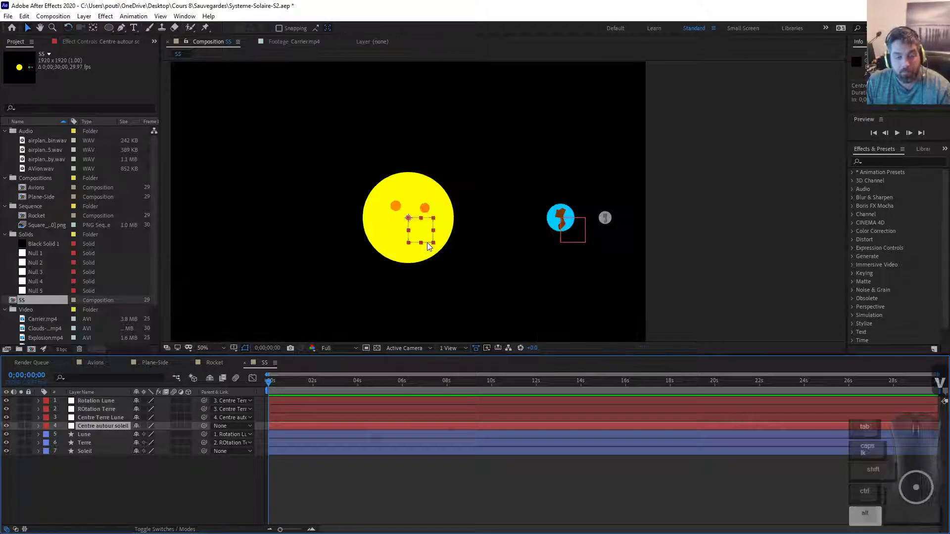
{"action": "left_click_drag", "start_coordinate": [426, 243], "coordinate": [404, 238]}
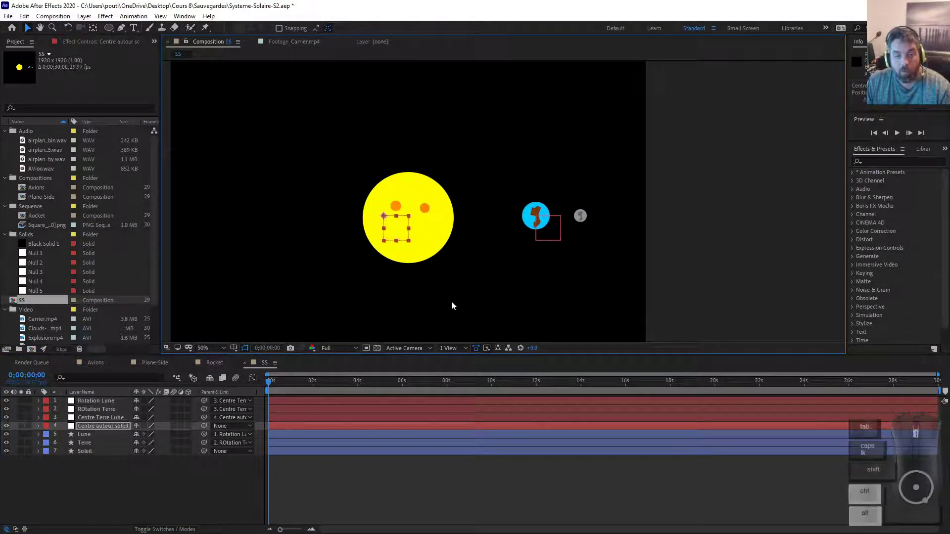
Play back and scrub the animation to check the off-centre orbit of Terre and Lune around Soleil
{"action": "scroll", "coordinate": [451, 301], "scroll_direction": "down", "scroll_amount": 4}
{"action": "key", "text": "KP_0"}
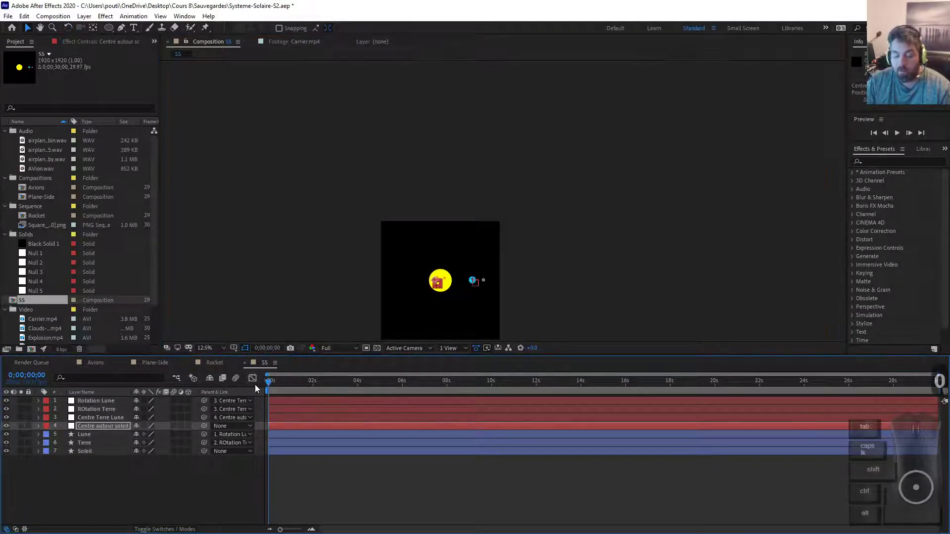
{"action": "scroll", "coordinate": [480, 255], "scroll_direction": "up", "scroll_amount": 2}
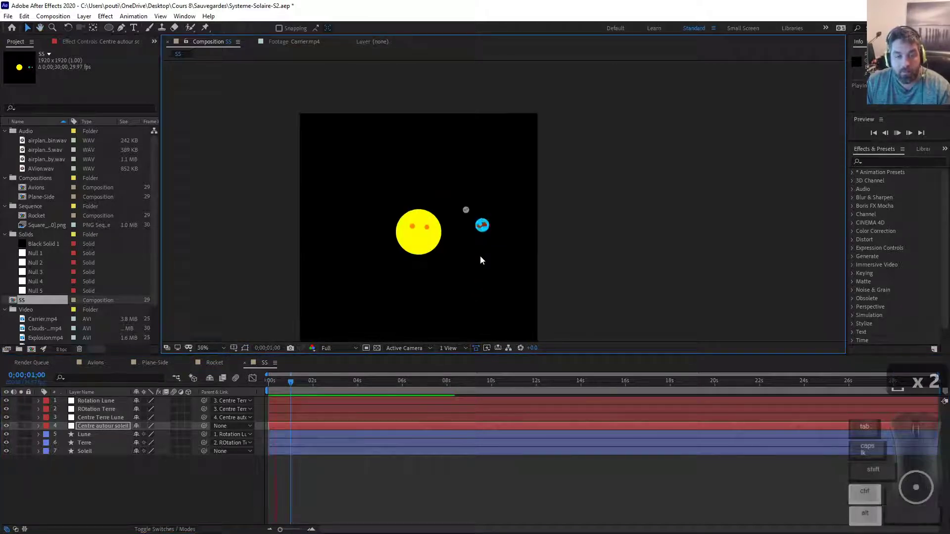
{"action": "scroll", "coordinate": [488, 249], "scroll_direction": "down", "scroll_amount": 1}
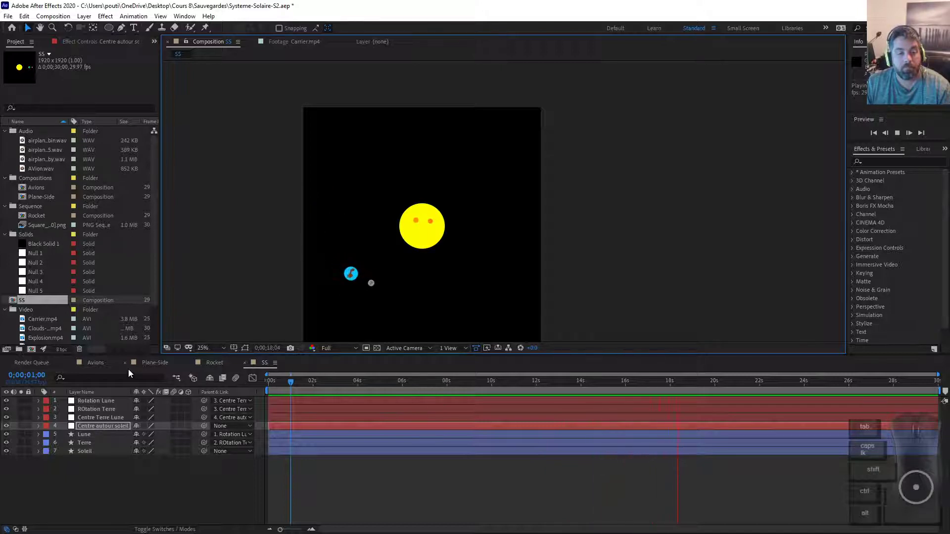
{"action": "key", "text": "space"}
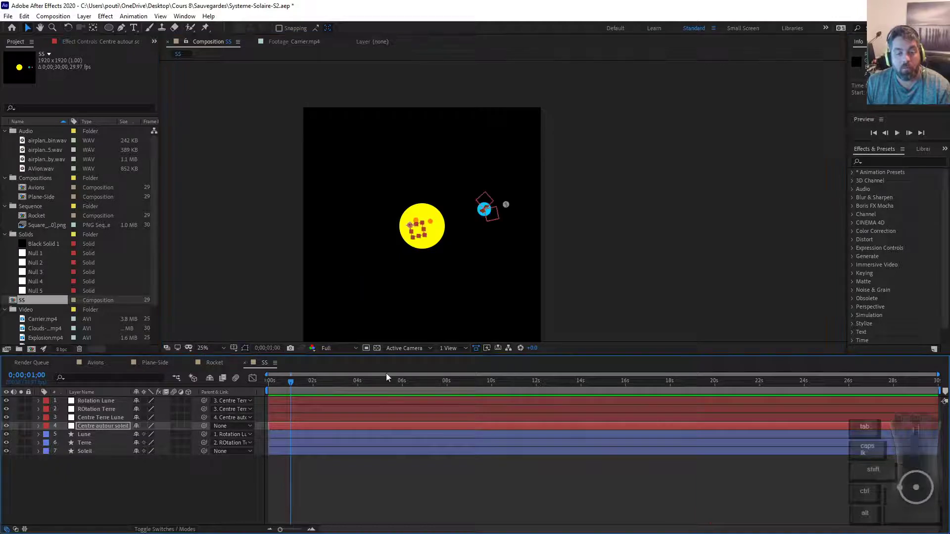
{"action": "left_click", "coordinate": [307, 381]}
{"action": "left_click_drag", "start_coordinate": [333, 380], "coordinate": [714, 381]}
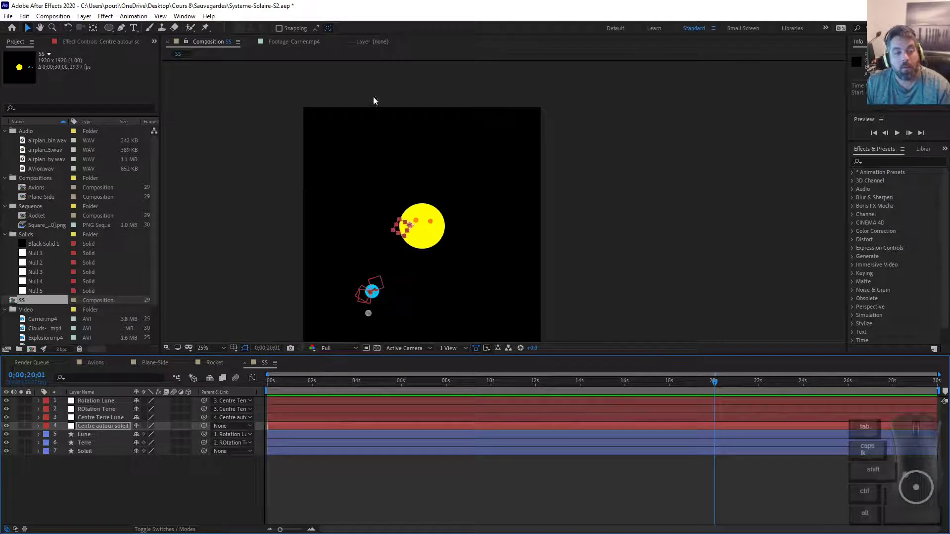
Save the project as the incremented version Systeme-Solaire-S3.aep and return the playhead to 0;00;00;00
{"action": "left_click", "coordinate": [8, 16]}
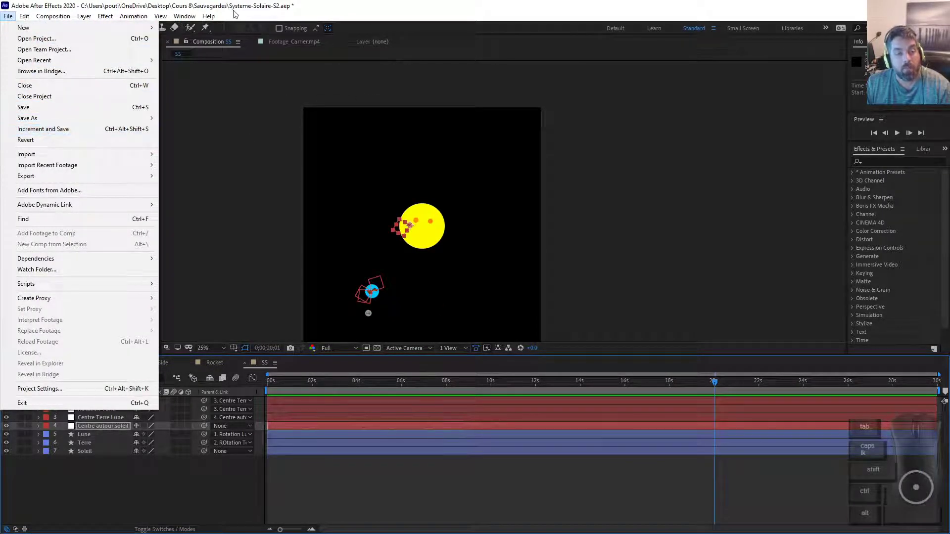
{"action": "left_click", "coordinate": [265, 9]}
{"action": "left_click", "coordinate": [24, 16]}
{"action": "left_click", "coordinate": [8, 16]}
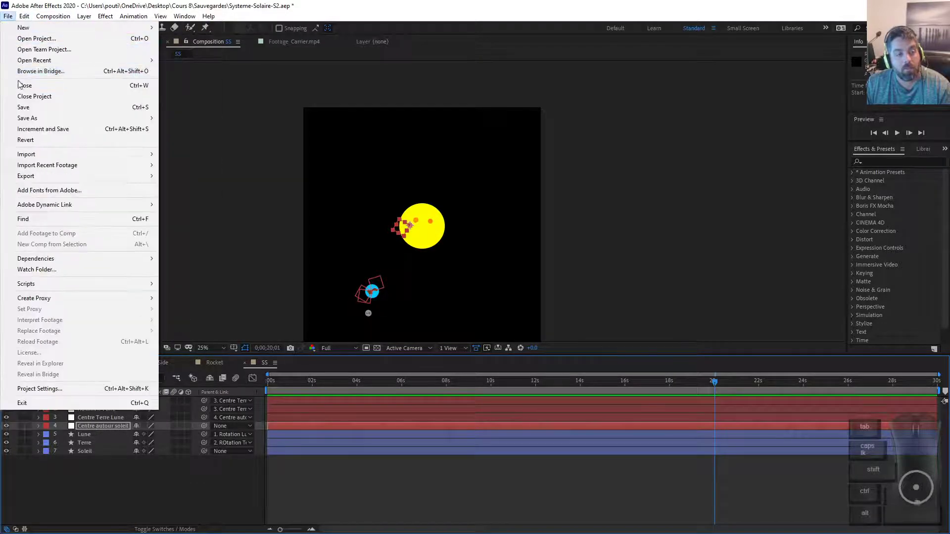
{"action": "left_click", "coordinate": [69, 129]}
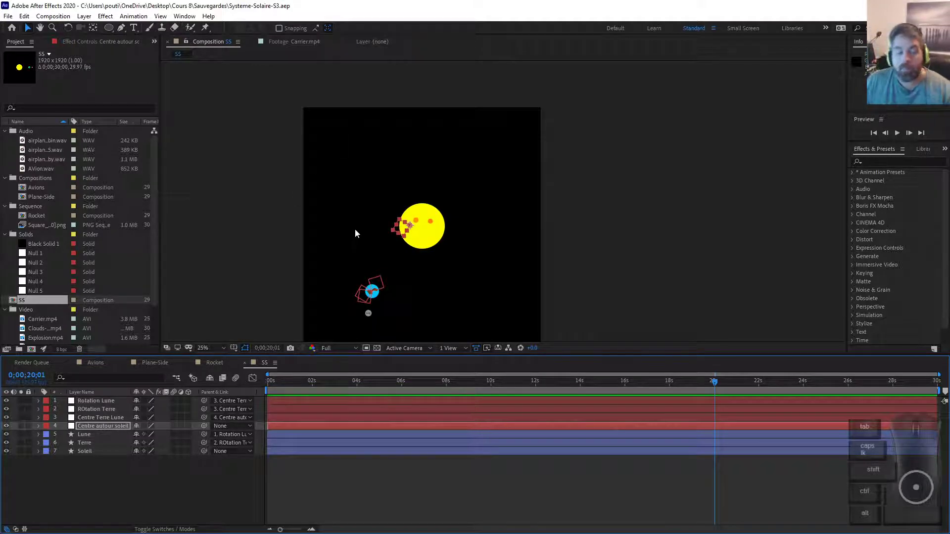
{"action": "left_click_drag", "start_coordinate": [723, 385], "coordinate": [266, 290]}
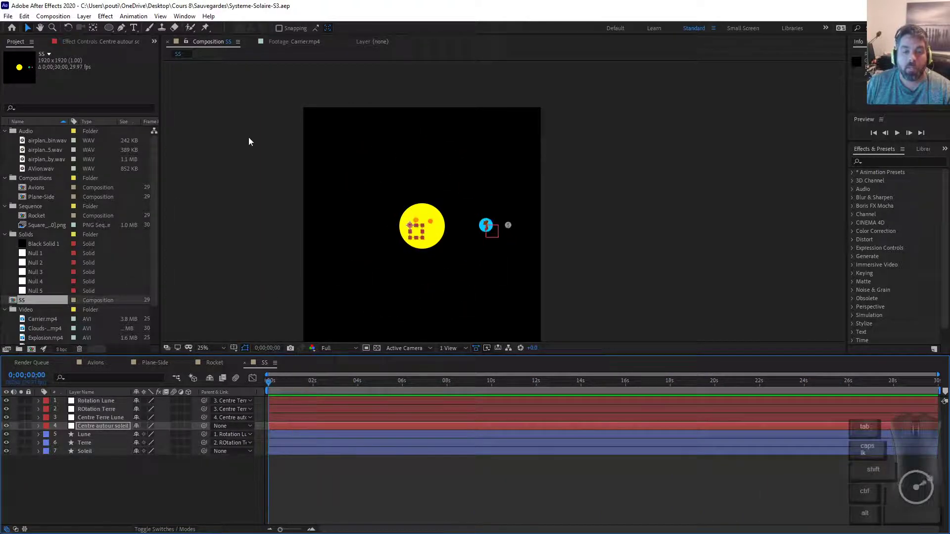
Switch to the course slideshow, advance to the "Les solides" slide to read it, and return to After Effects
{"action": "key", "text": "alt+Tab"}
{"action": "key", "text": "alt+Tab"}
{"action": "key", "text": "alt+Tab"}
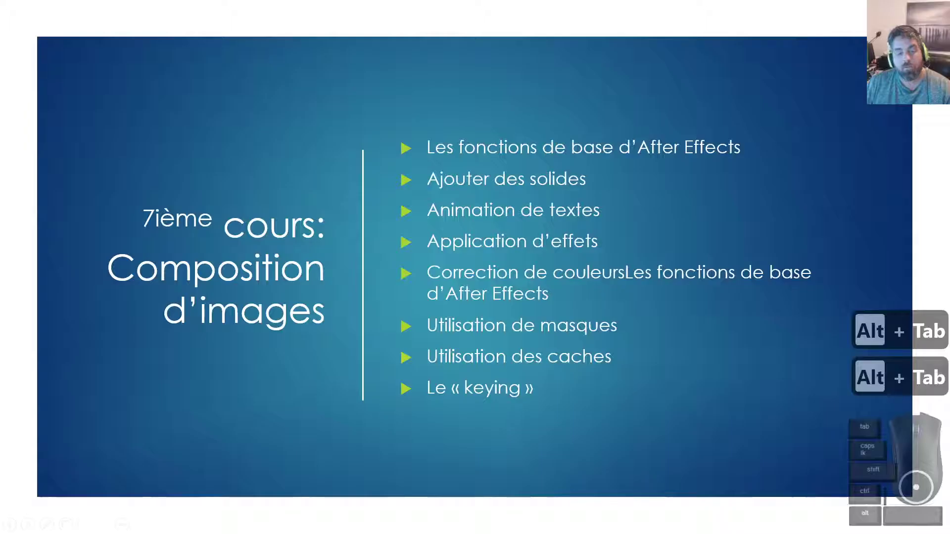
{"action": "left_click", "coordinate": [341, 211]}
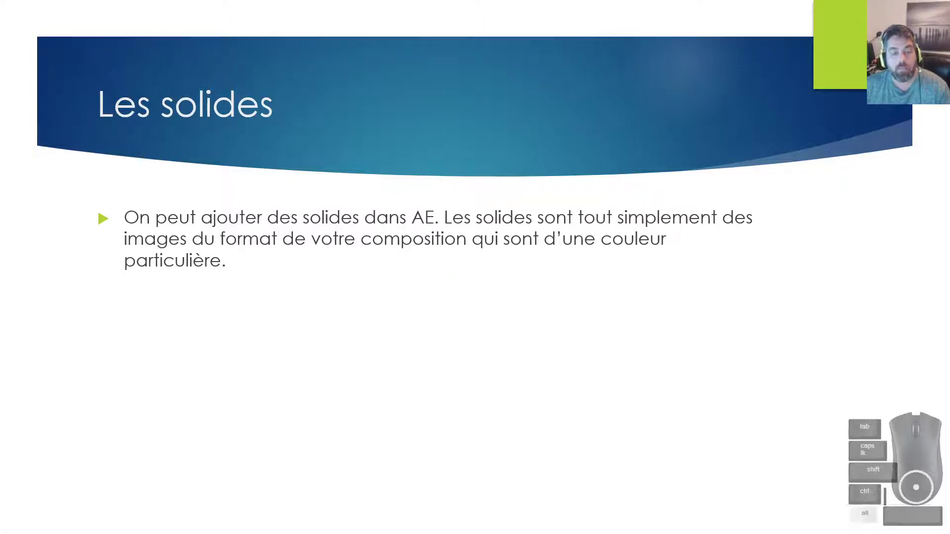
{"action": "key", "text": "alt+Tab"}
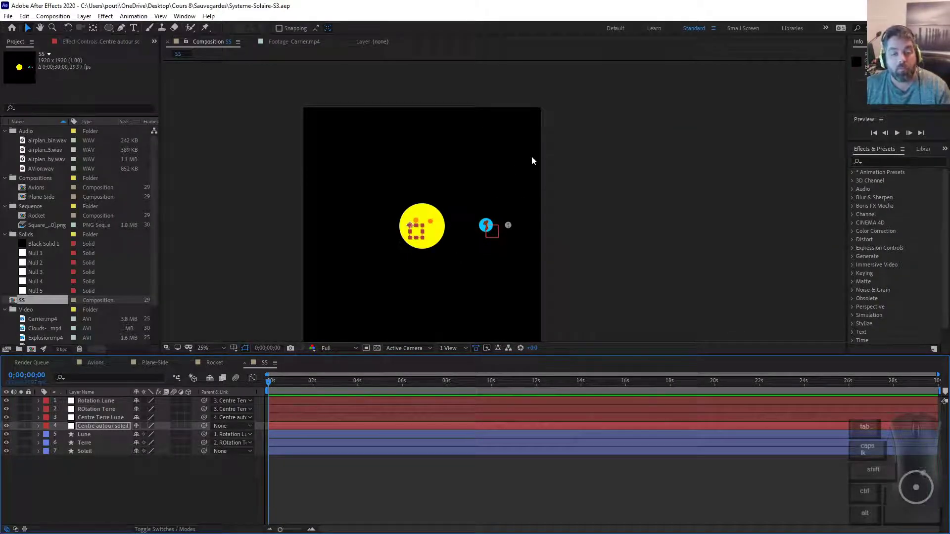
Create a dark blue solid of 1920 x 1920 px in the SS composition
{"action": "right_click", "coordinate": [157, 485]}
{"action": "left_click", "coordinate": [67, 492]}
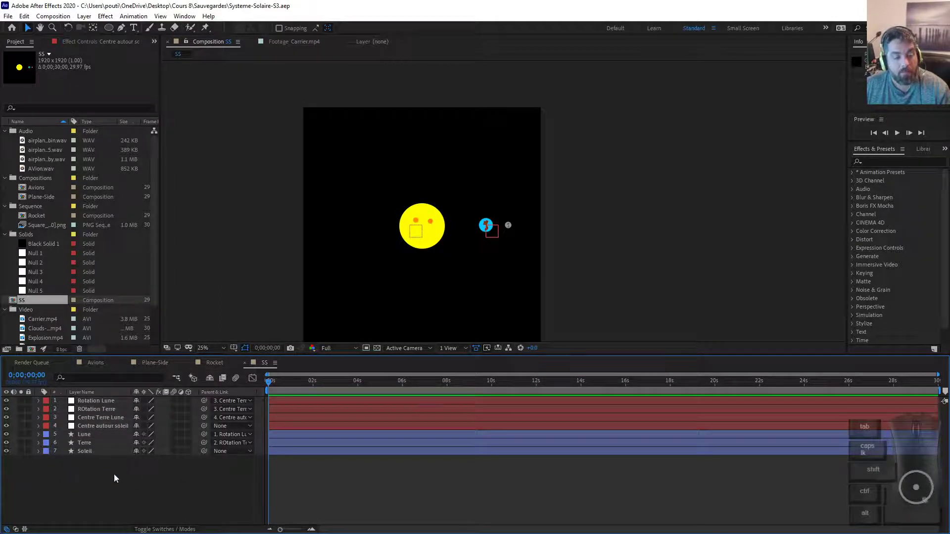
{"action": "right_click", "coordinate": [181, 478]}
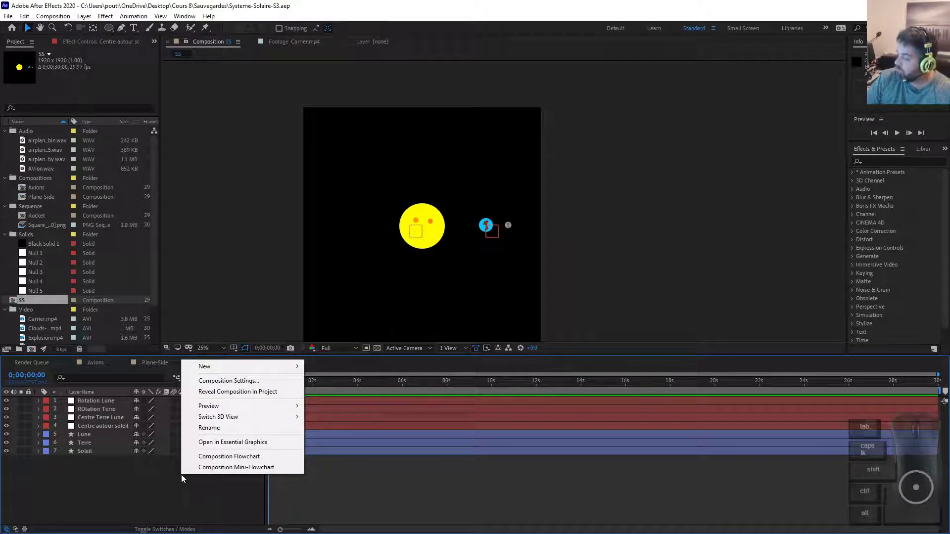
{"action": "mouse_move", "coordinate": [220, 370]}
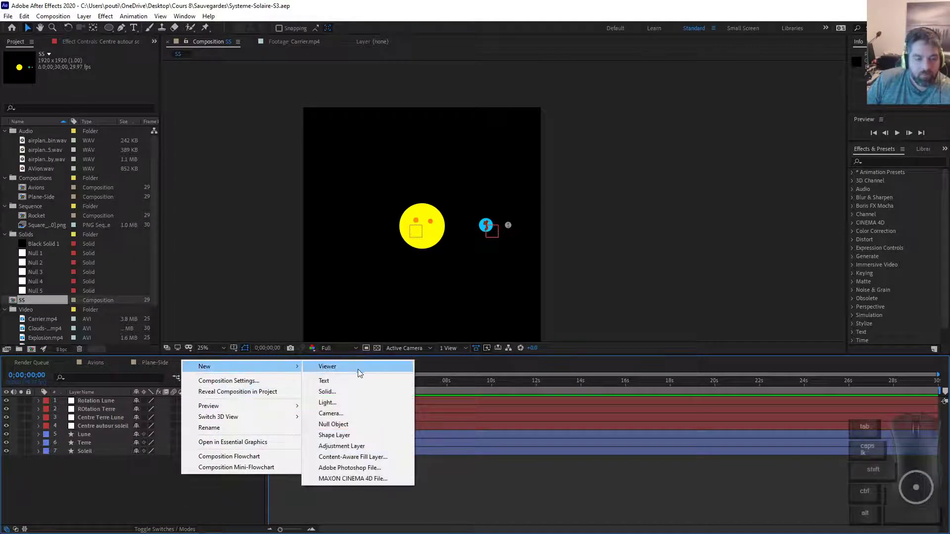
{"action": "left_click", "coordinate": [331, 391]}
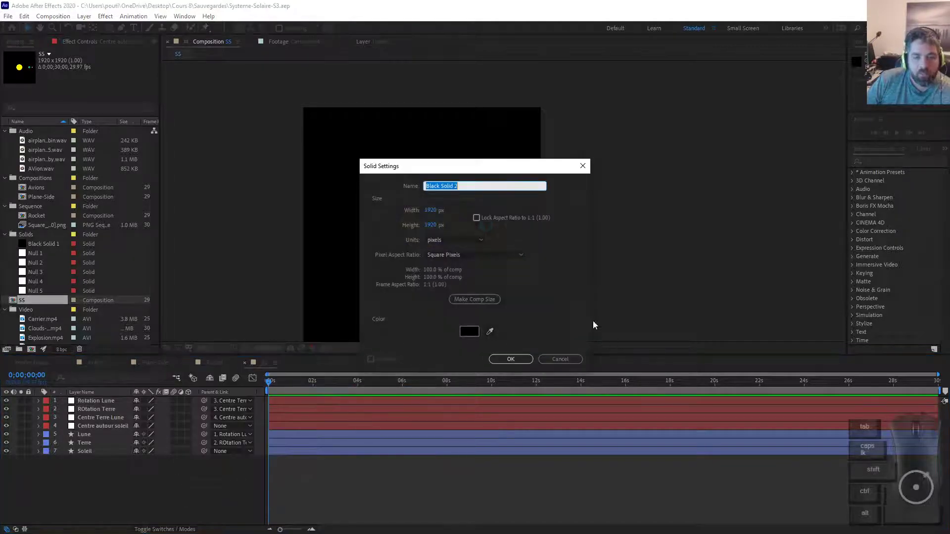
{"action": "left_click", "coordinate": [469, 331]}
{"action": "left_click", "coordinate": [222, 273]}
{"action": "left_click", "coordinate": [217, 329]}
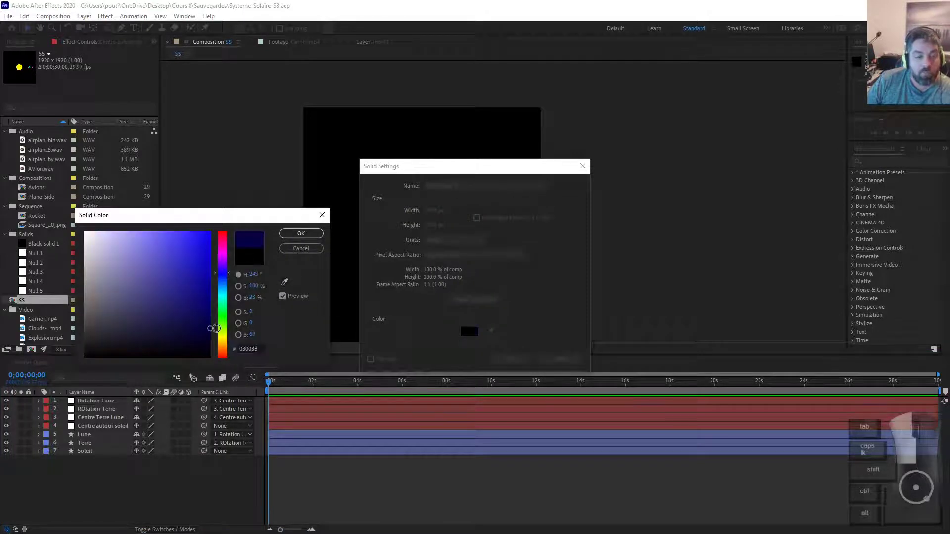
{"action": "left_click_drag", "start_coordinate": [216, 329], "coordinate": [216, 326]}
{"action": "left_click", "coordinate": [306, 237]}
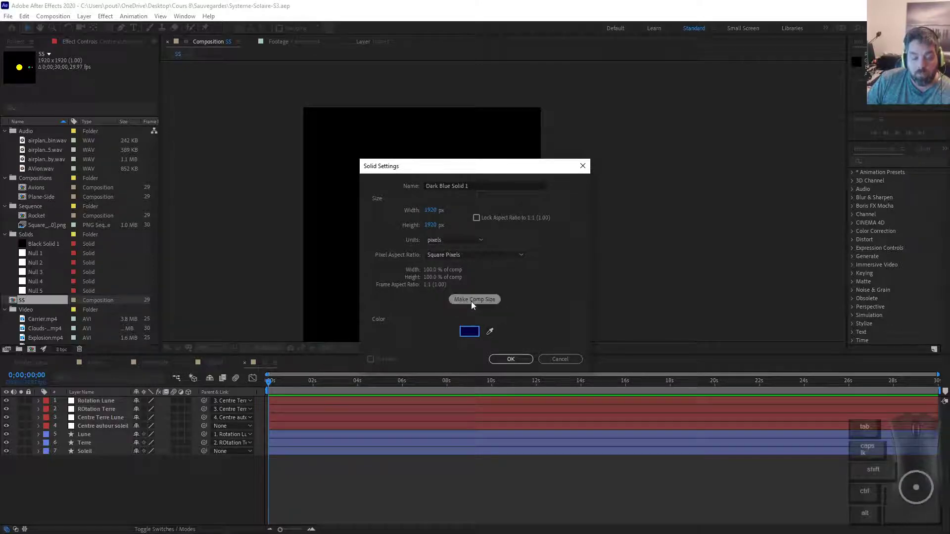
{"action": "left_click", "coordinate": [510, 358]}
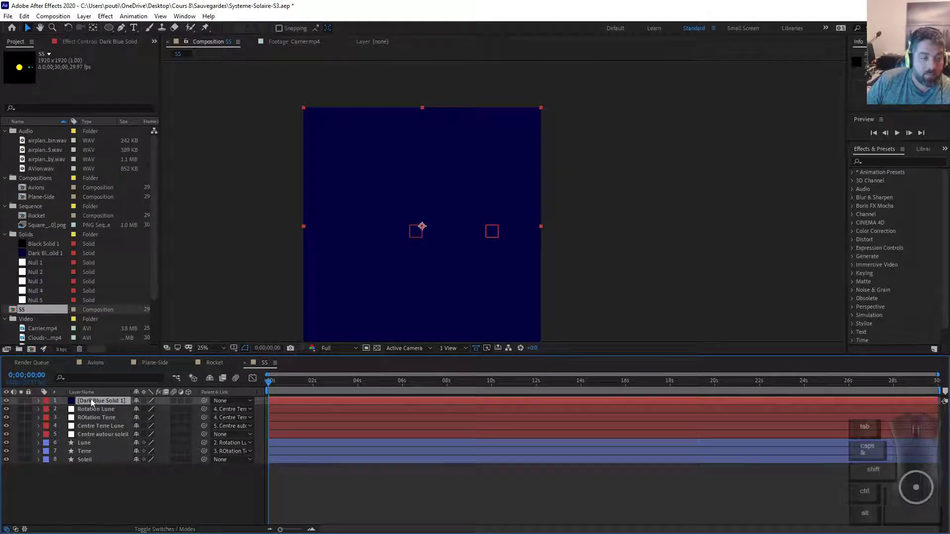
Move the dark blue solid below Soleil in the layer stack, then try scaling it down from a corner and undo the scaling
{"action": "left_click_drag", "start_coordinate": [90, 400], "coordinate": [145, 462]}
{"action": "left_click_drag", "start_coordinate": [292, 389], "coordinate": [198, 349]}
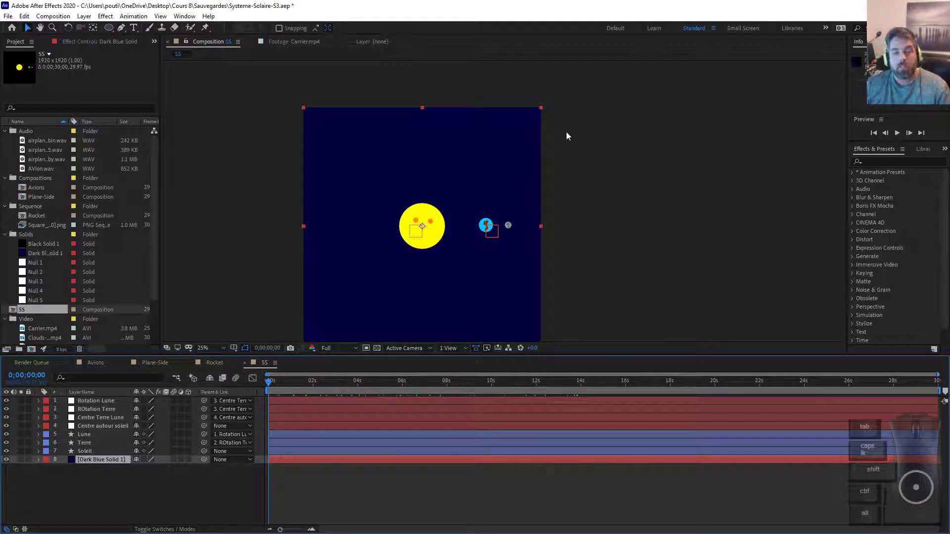
{"action": "left_click_drag", "start_coordinate": [539, 108], "coordinate": [459, 162]}
{"action": "key", "text": "ctrl+z"}
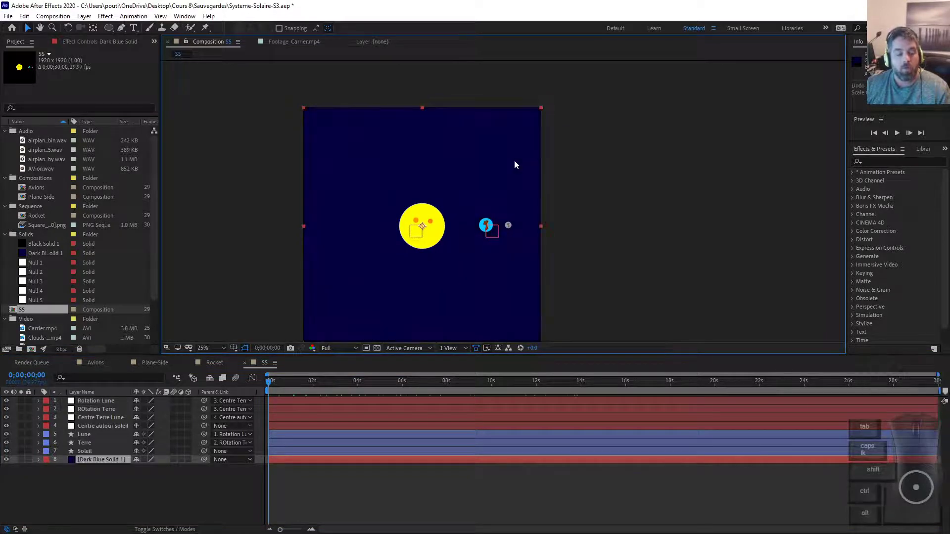
Switch to the course slideshow to read the "Animation de texte" slide and return to After Effects
{"action": "key", "text": "alt+Tab"}
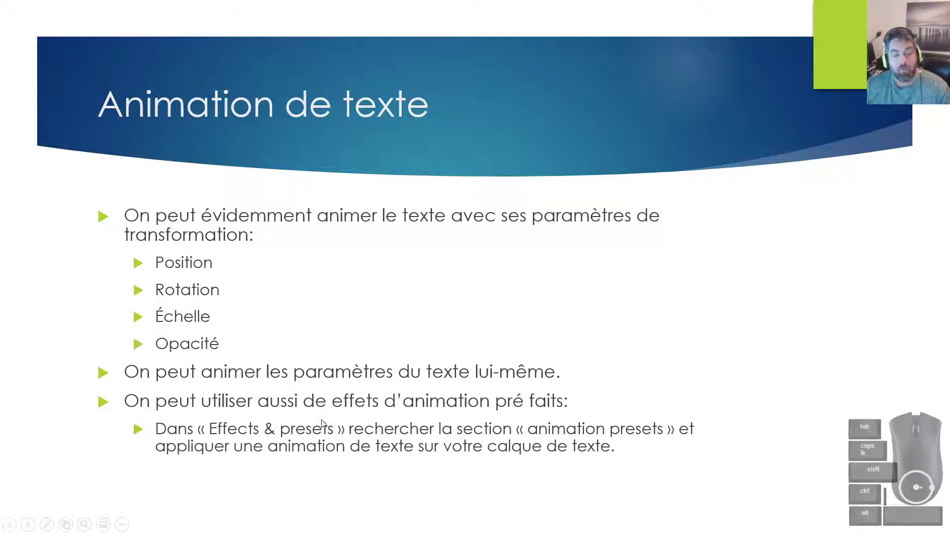
{"action": "key", "text": "alt+Tab"}
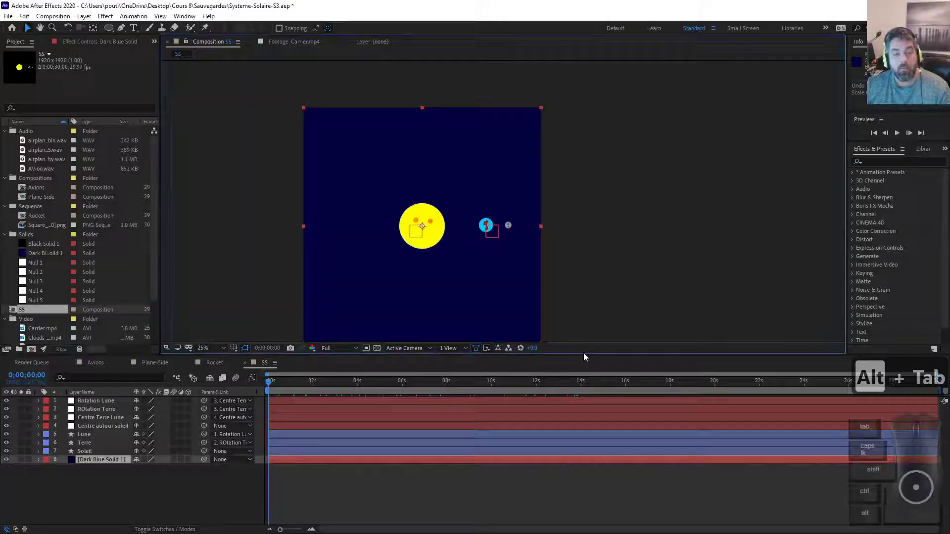
Create a text layer in the upper-left area of the composition and draft a sentence beginning with "nous avons qu"
{"action": "left_click", "coordinate": [134, 28]}
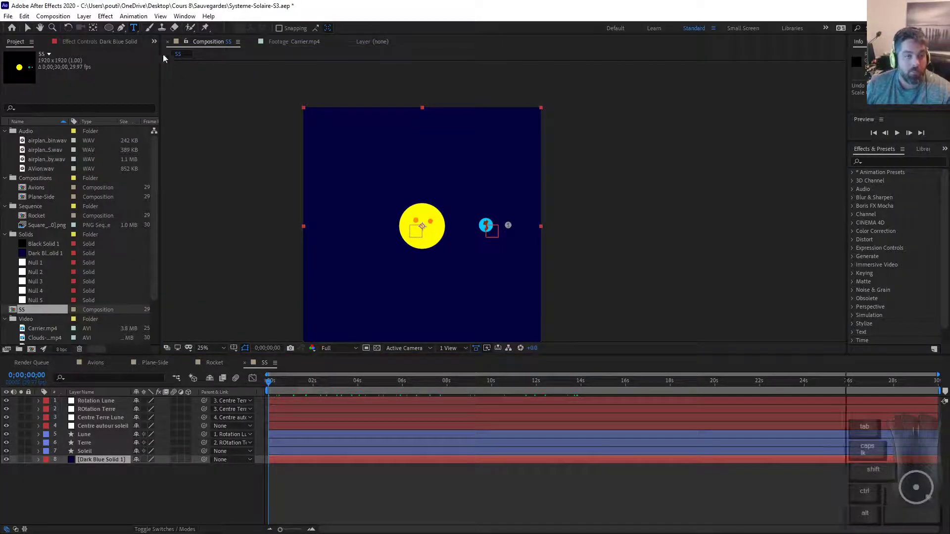
{"action": "left_click", "coordinate": [343, 138]}
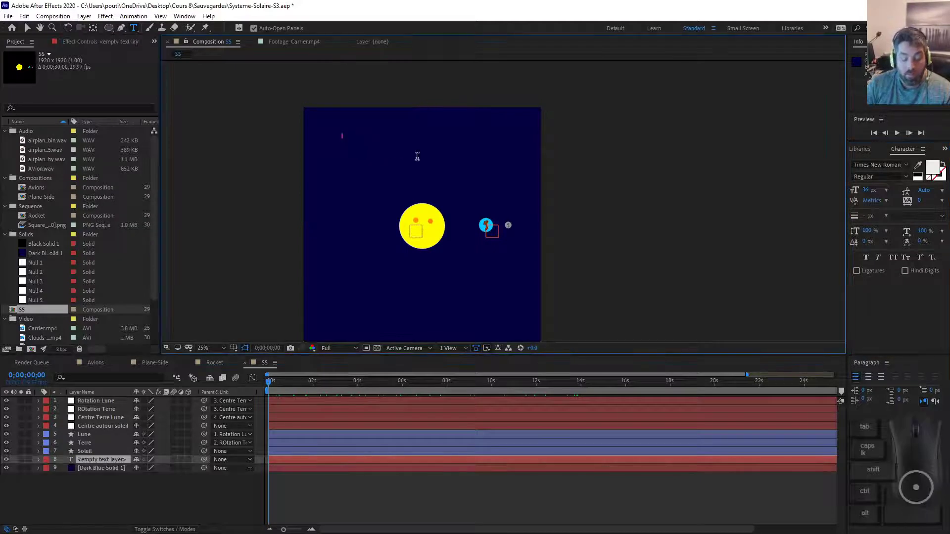
{"action": "type", "text": "P"}
{"action": "key", "text": "BackSpace"}
{"action": "type", "text": "L"}
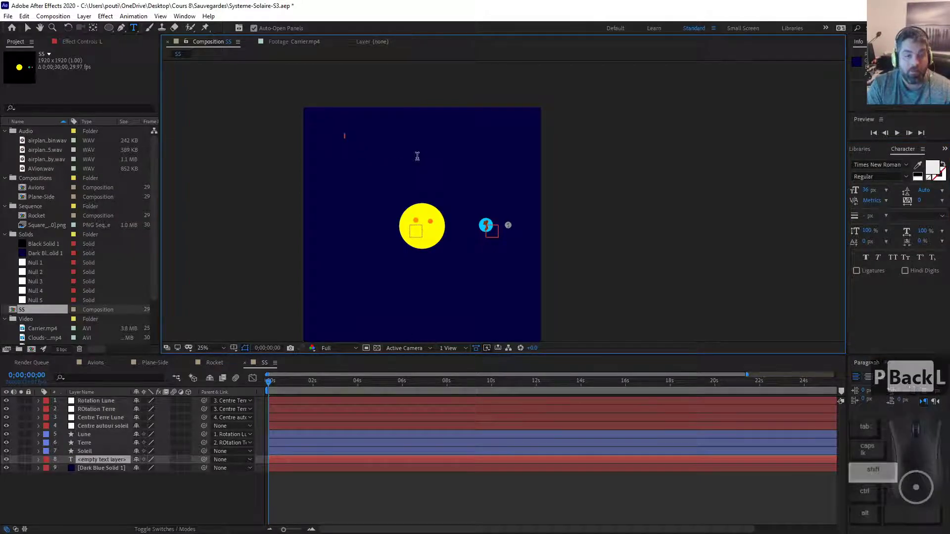
{"action": "key", "text": "shift+BackSpace"}
{"action": "type", "text": "Nou"}
{"action": "key", "text": "BackSpace"}
{"action": "key", "text": "BackSpace"}
{"action": "key", "text": "BackSpace"}
{"action": "key", "text": "BackSpace"}
{"action": "type", "text": "n"}
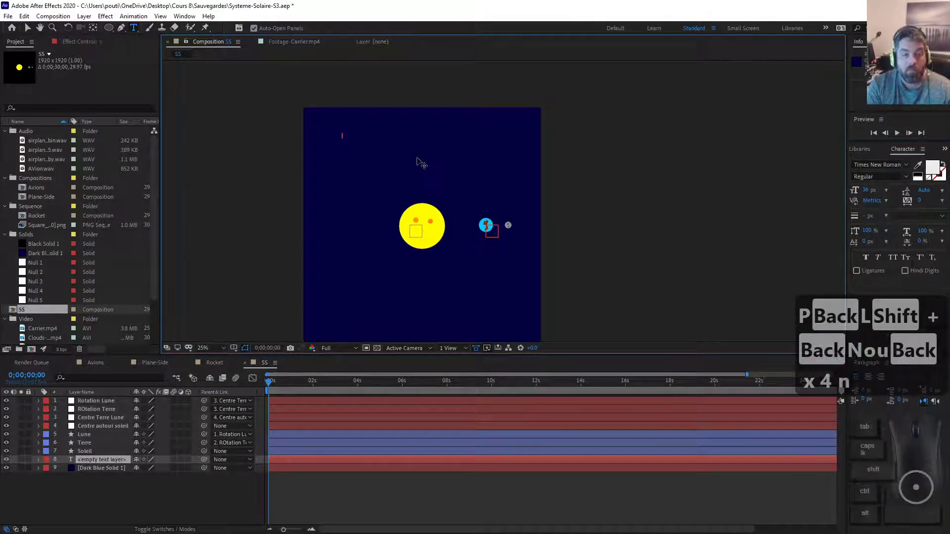
{"action": "type", "text": "ous avons qu<un"}
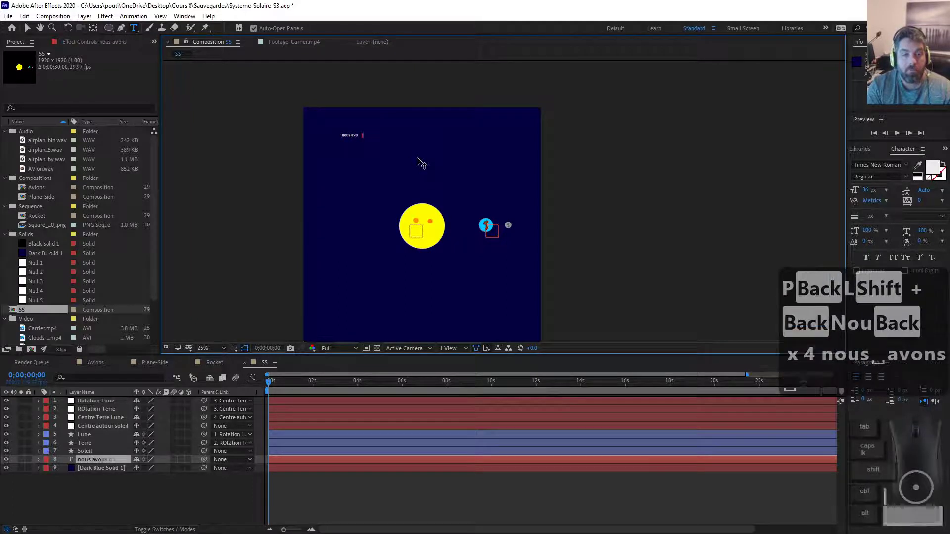
{"action": "key", "text": "BackSpace"}
{"action": "key", "text": "BackSpace"}
{"action": "key", "text": "BackSpace"}
{"action": "type", "text": "<uen"}
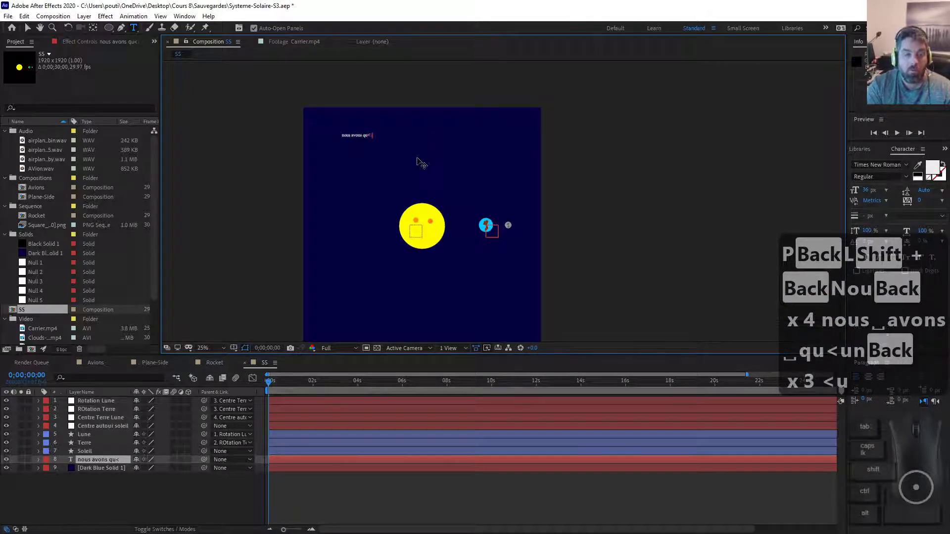
Switch the keyboard input language to French (Canada), Canadian Multilingual Standard
{"action": "key", "text": "super+space"}
{"action": "key", "text": "super+space"}
{"action": "key", "text": "super+space"}
{"action": "key", "text": "super+space"}
{"action": "key", "text": "super+space"}
{"action": "key", "text": "super+space"}
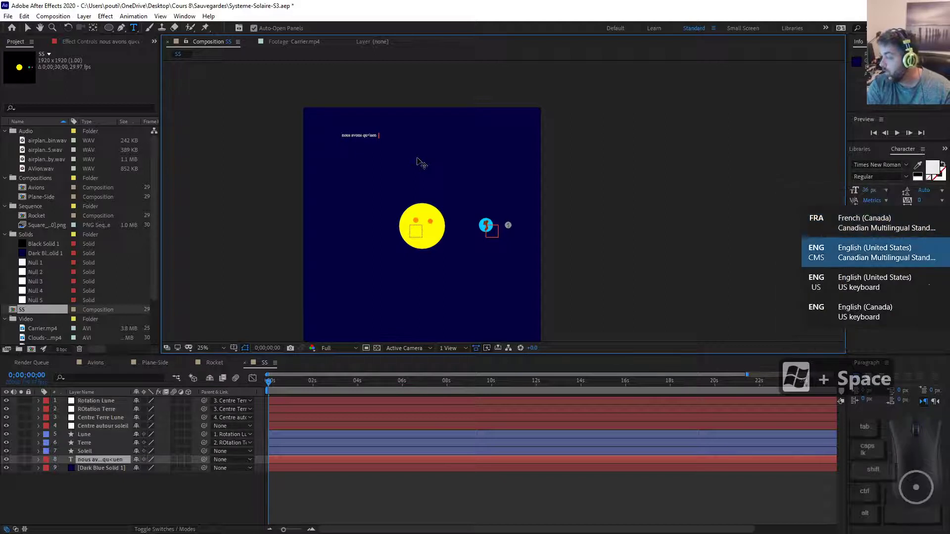
{"action": "key", "text": "super+space"}
{"action": "key", "text": "super+space"}
{"action": "key", "text": "super+space"}
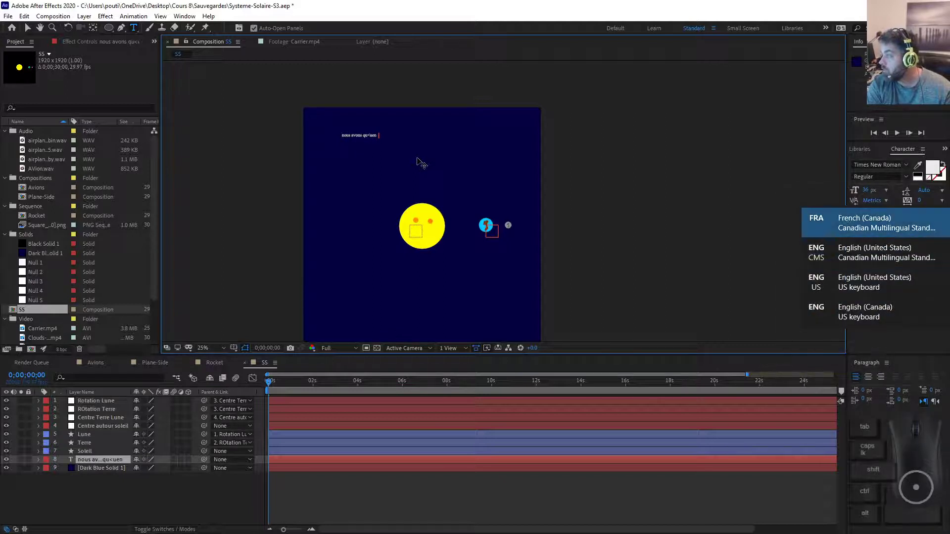
Clear the draft text and replace it with "Nous n'avons qu'une seule planète!"
{"action": "key", "text": "BackSpace"}
{"action": "key", "text": "BackSpace"}
{"action": "key", "text": "BackSpace"}
{"action": "key", "text": "BackSpace"}
{"action": "key", "text": "BackSpace"}
{"action": "key", "text": "BackSpace"}
{"action": "key", "text": "BackSpace"}
{"action": "key", "text": "BackSpace"}
{"action": "key", "text": "BackSpace"}
{"action": "key", "text": "BackSpace"}
{"action": "key", "text": "BackSpace"}
{"action": "key", "text": "BackSpace"}
{"action": "key", "text": "BackSpace"}
{"action": "key", "text": "BackSpace"}
{"action": "key", "text": "BackSpace"}
{"action": "key", "text": "BackSpace"}
{"action": "key", "text": "BackSpace"}
{"action": "key", "text": "BackSpace"}
{"action": "key", "text": "BackSpace"}
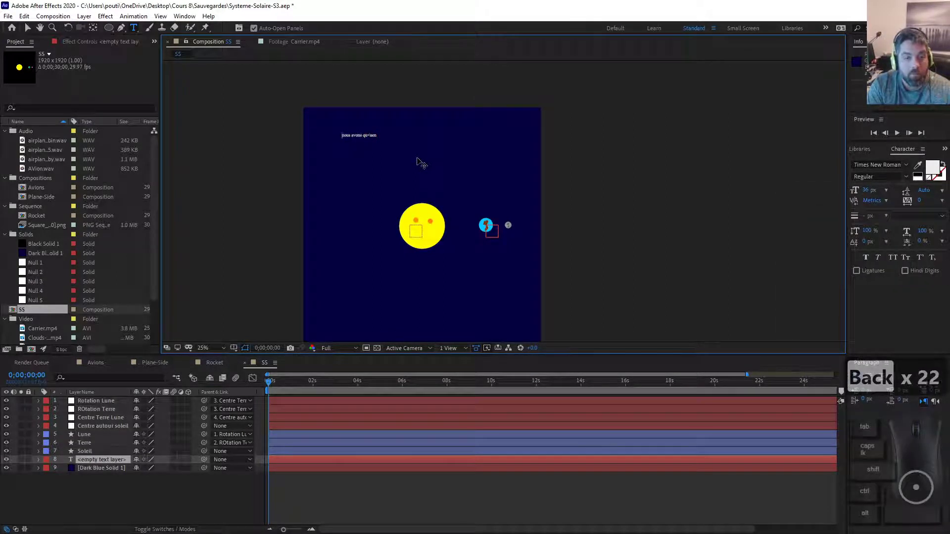
{"action": "type", "text": "Nous n"}
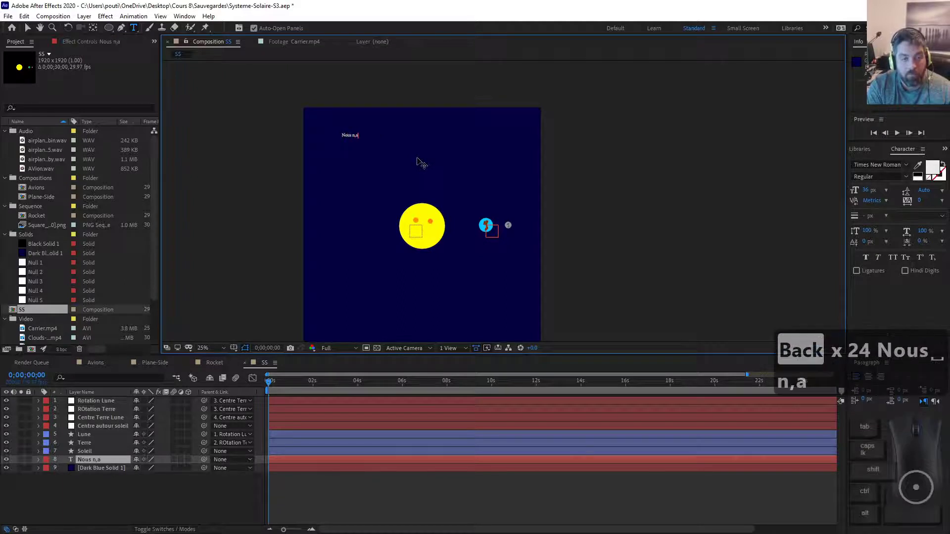
{"action": "type", "text": ",a"}
{"action": "key", "text": "BackSpace"}
{"action": "key", "text": "BackSpace"}
{"action": "type", "text": "'avon"}
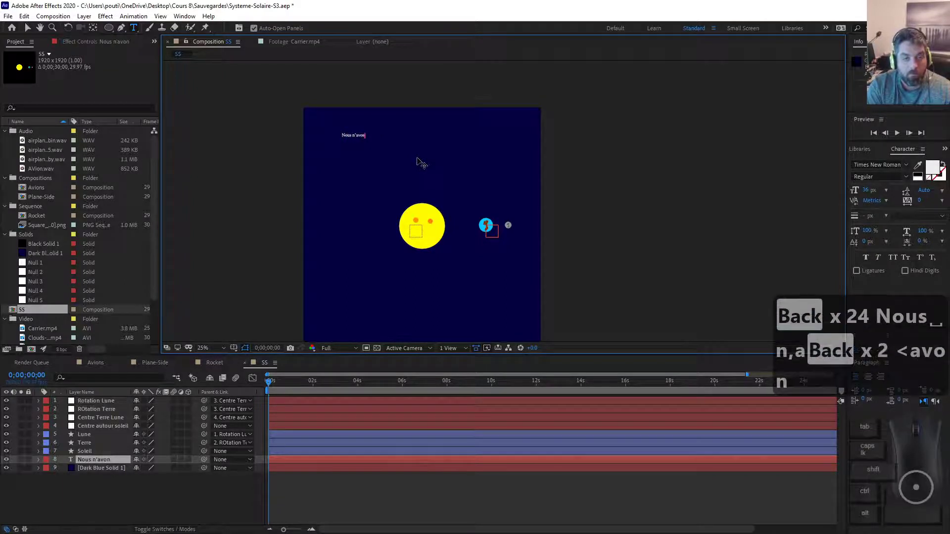
{"action": "type", "text": "s qu'une se"}
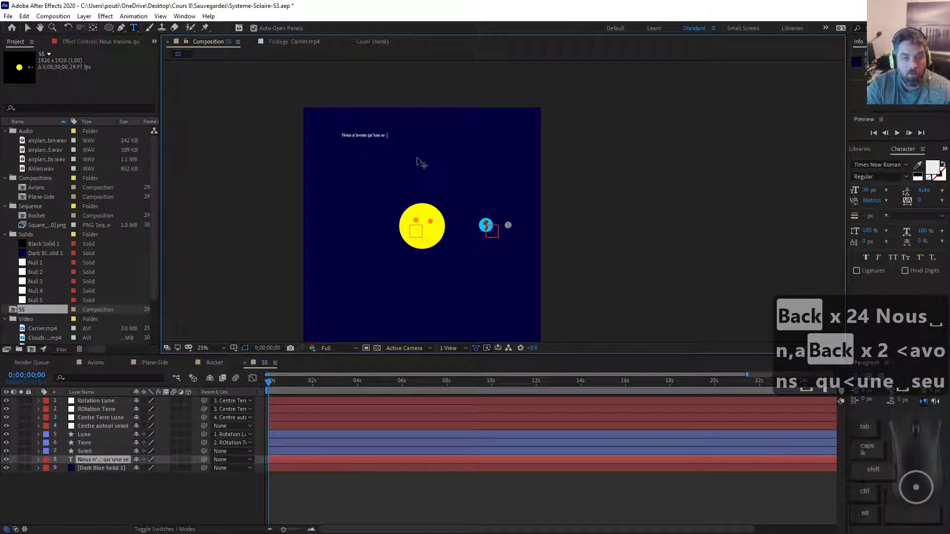
{"action": "type", "text": "ule planète"}
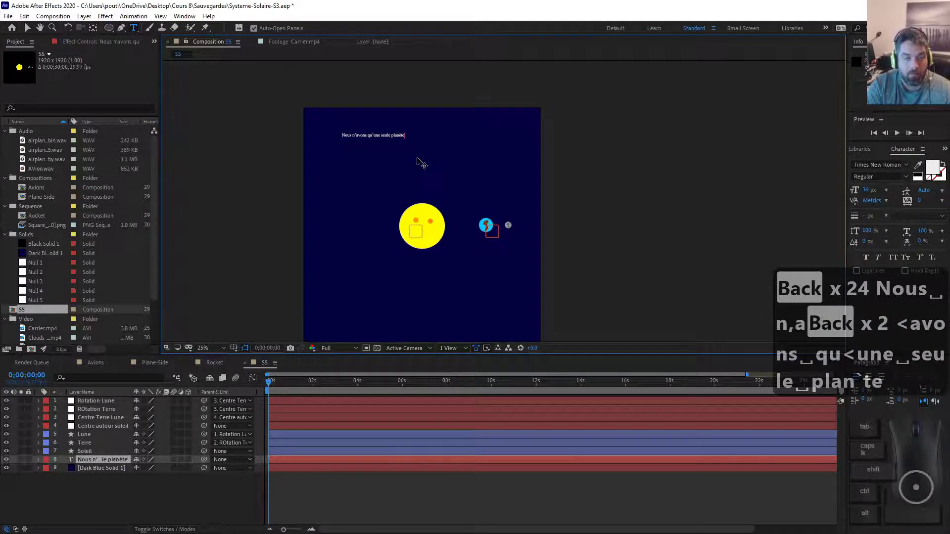
{"action": "type", "text": "!"}
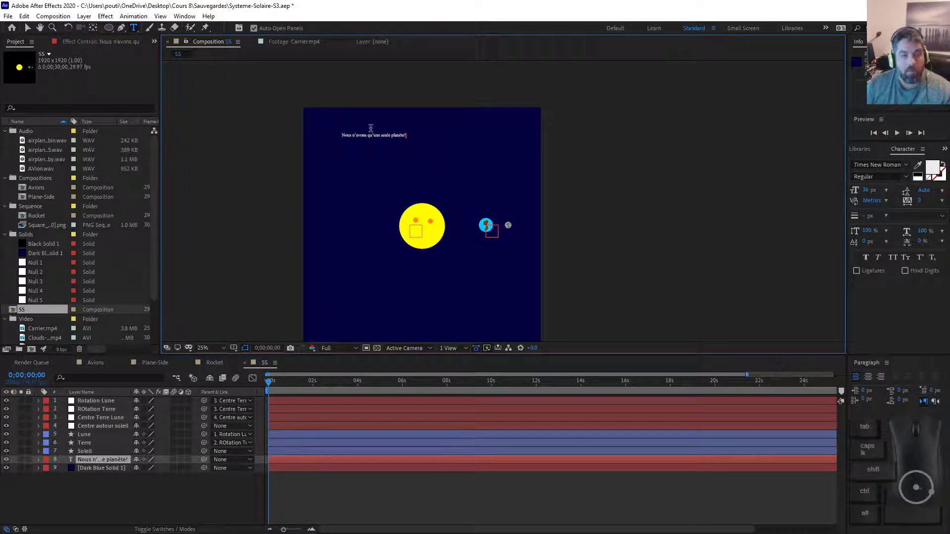
Bring up the character settings and try to set the text's font to Tw Cen MT Condensed Extra Bold
{"action": "scroll", "coordinate": [369, 139], "scroll_direction": "up", "scroll_amount": 4}
{"action": "scroll", "coordinate": [372, 155], "scroll_direction": "down", "scroll_amount": 2}
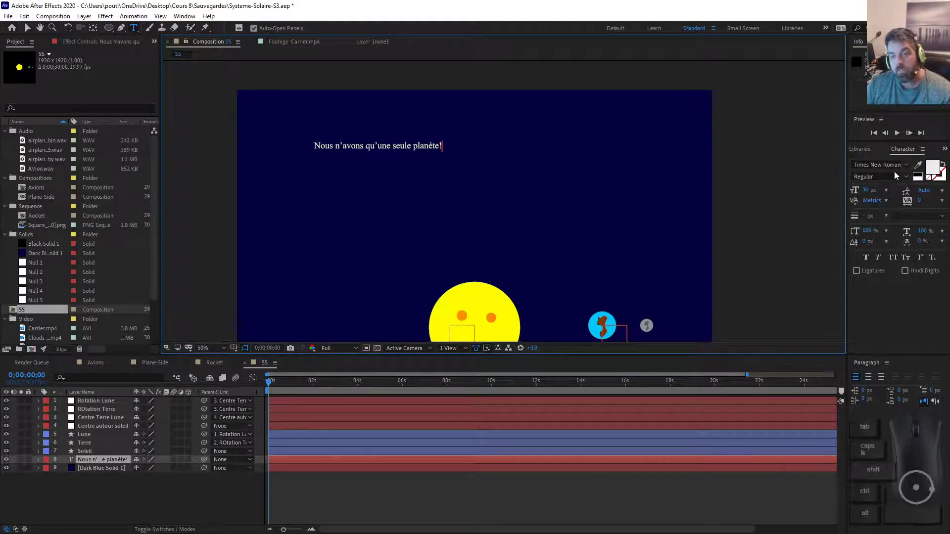
{"action": "left_click", "coordinate": [184, 16]}
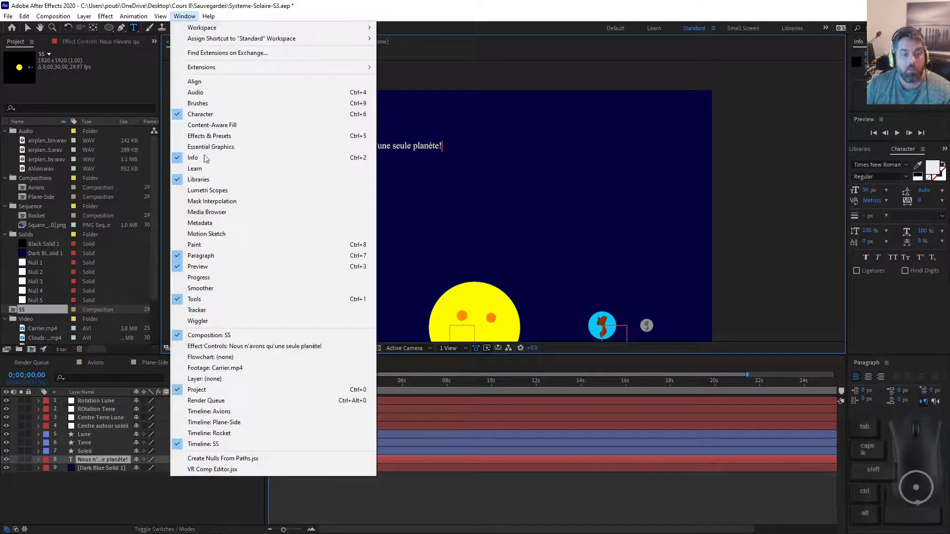
{"action": "left_click", "coordinate": [207, 115]}
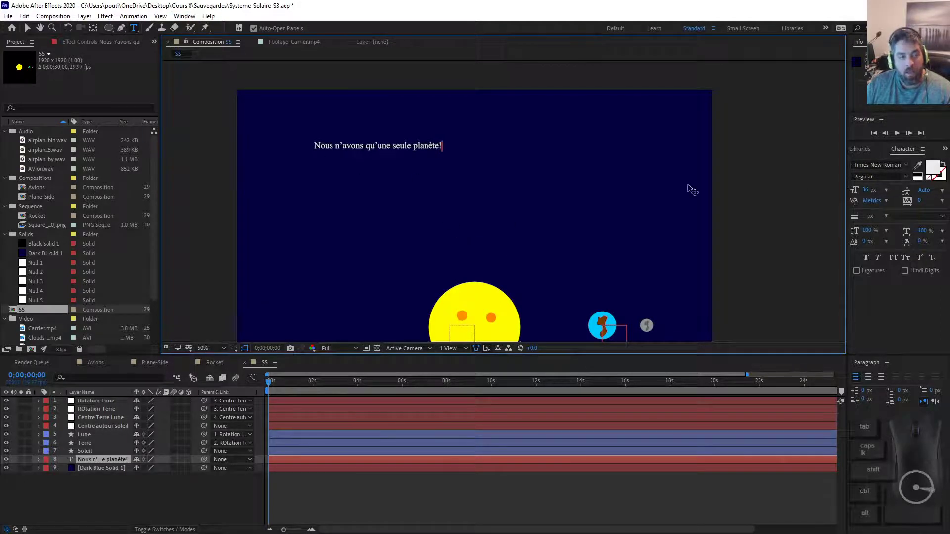
{"action": "left_click", "coordinate": [905, 166]}
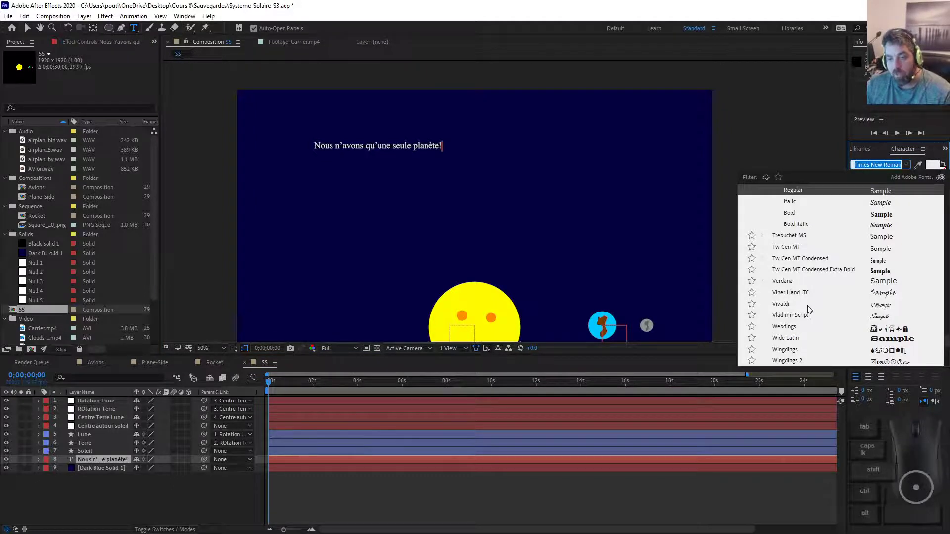
{"action": "scroll", "coordinate": [788, 278], "scroll_direction": "down", "scroll_amount": 1}
{"action": "left_click", "coordinate": [795, 237]}
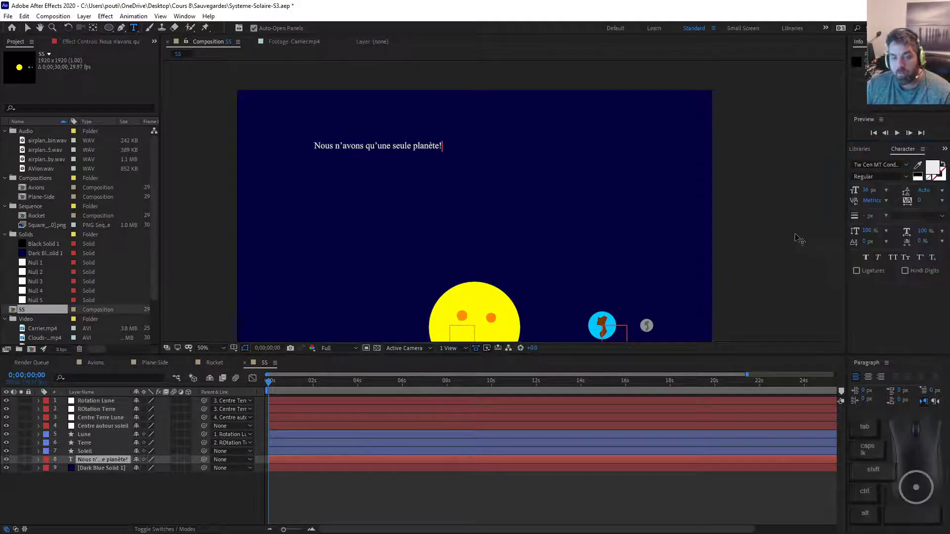
{"action": "left_click", "coordinate": [884, 165]}
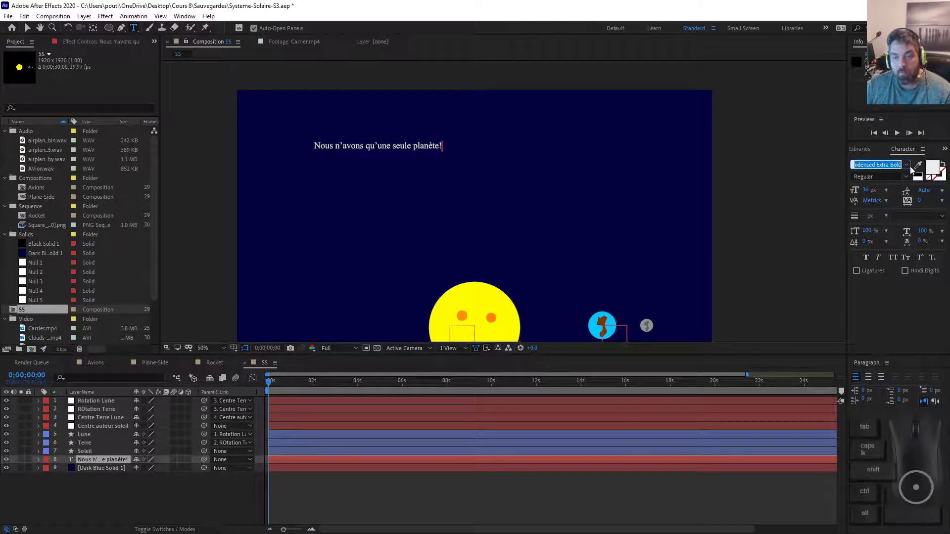
{"action": "left_click", "coordinate": [89, 71]}
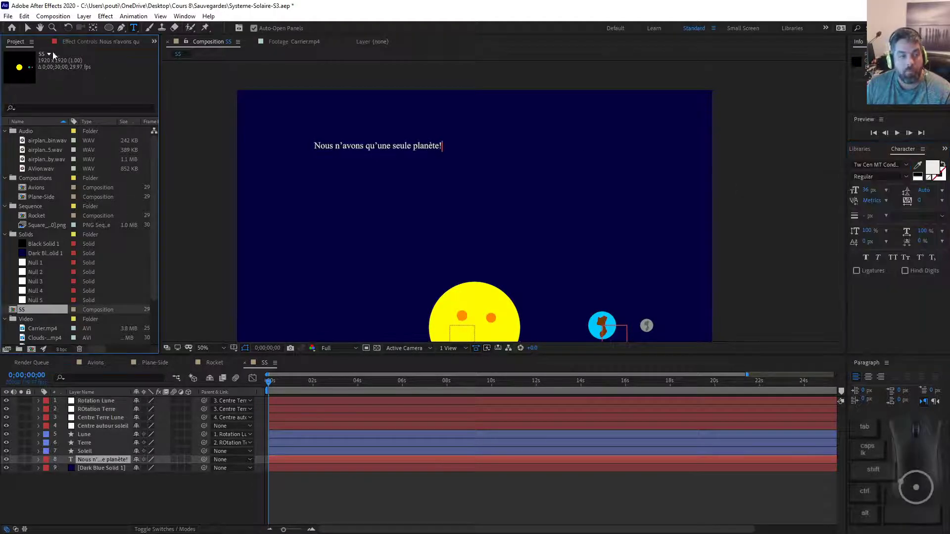
Leave text editing and move the "Nous n'avons qu'une seule planète!" layer to the top of the layer stack
{"action": "left_click", "coordinate": [28, 28]}
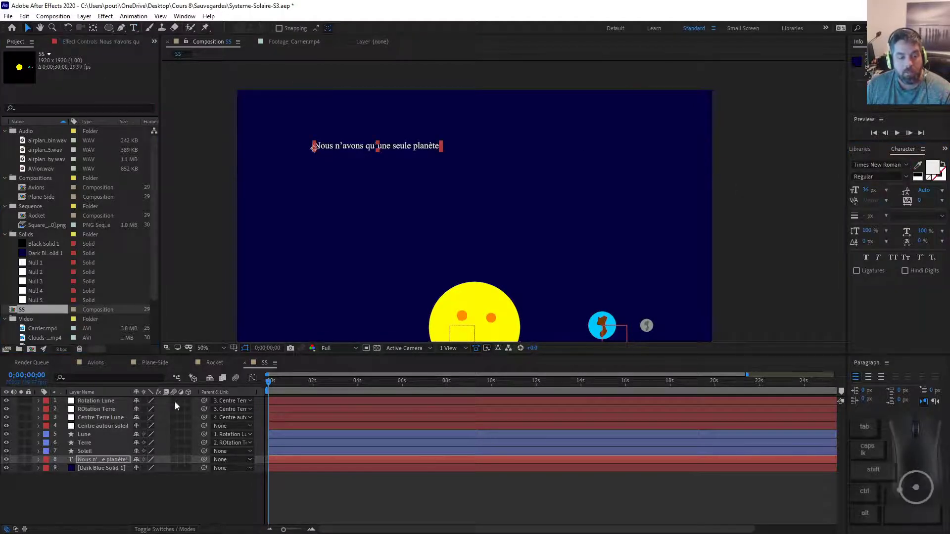
{"action": "left_click_drag", "start_coordinate": [112, 459], "coordinate": [123, 401]}
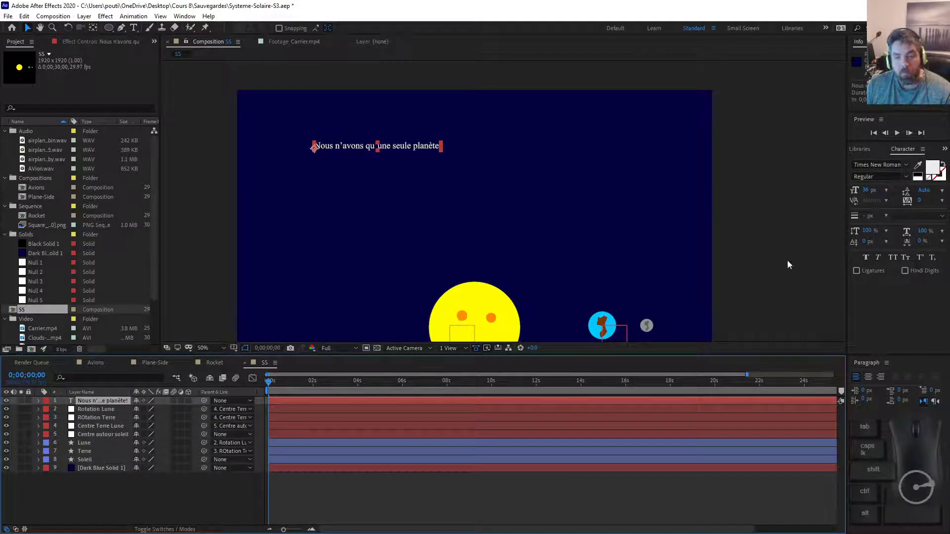
Set the "Nous n'avons qu'une seule planète!" text's font to Trebuchet MS and scale the text layer up freehand
{"action": "left_click", "coordinate": [908, 167]}
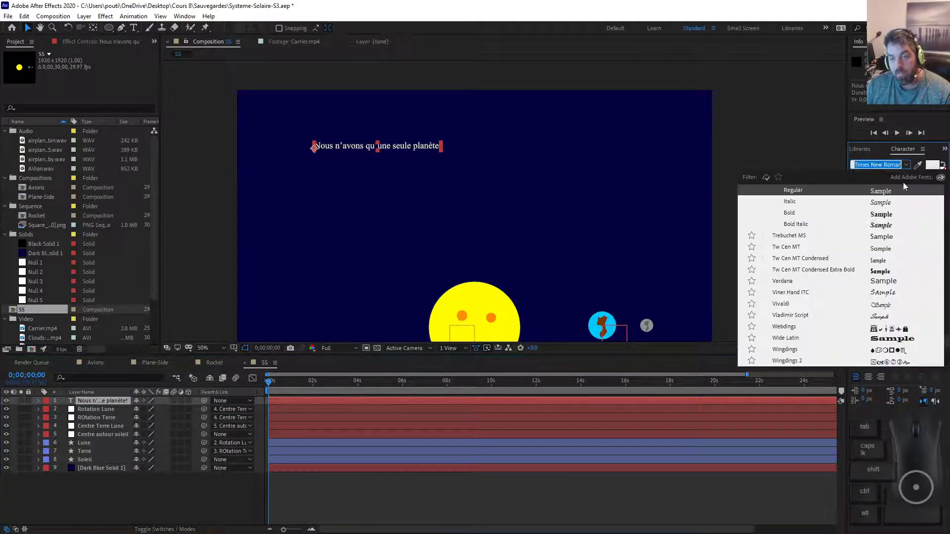
{"action": "left_click", "coordinate": [824, 236]}
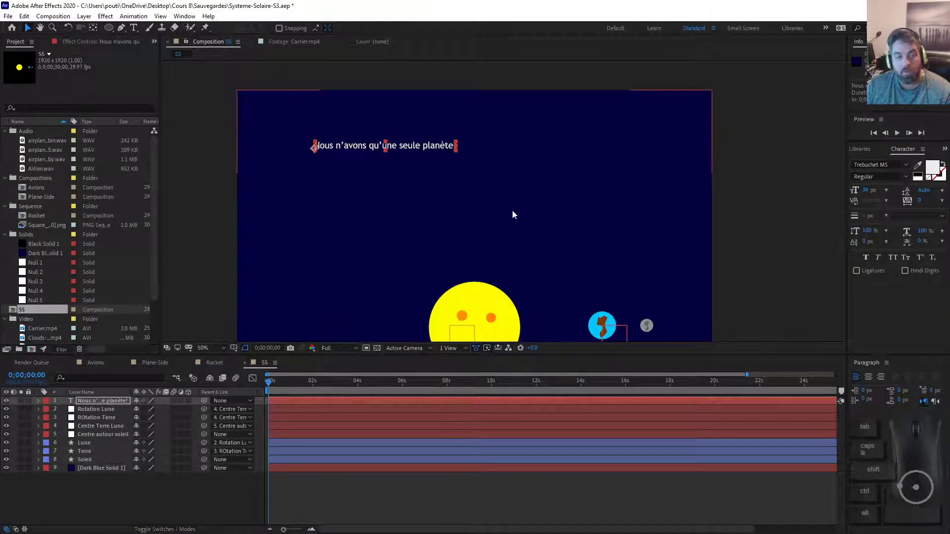
{"action": "left_click_drag", "start_coordinate": [456, 152], "coordinate": [539, 172]}
Set the text's font size to 42 px
{"action": "left_click", "coordinate": [864, 191]}
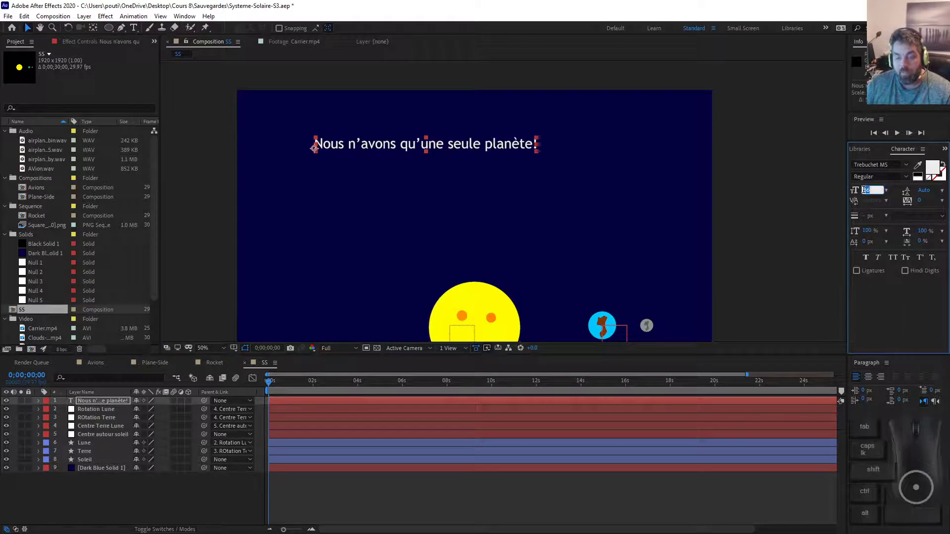
{"action": "type", "text": "42"}
{"action": "key", "text": "Return"}
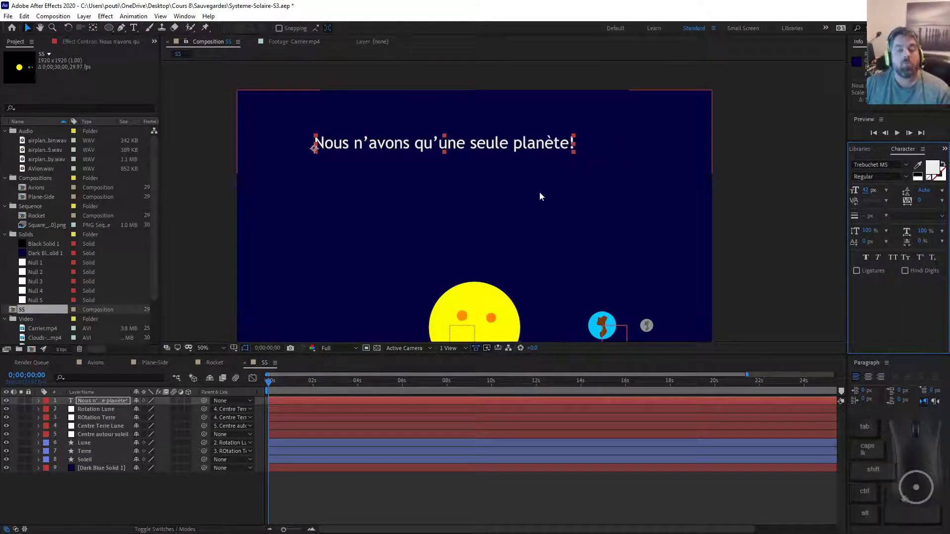
Move the text layer down and slightly to the right so it sits just above the yellow sun
{"action": "scroll", "coordinate": [539, 197], "scroll_direction": "down", "scroll_amount": 1}
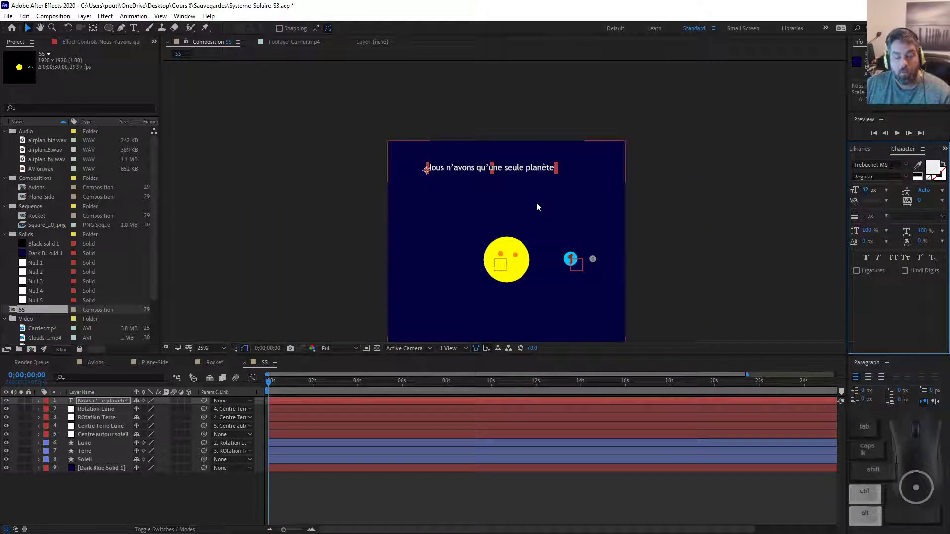
{"action": "scroll", "coordinate": [537, 205], "scroll_direction": "up", "scroll_amount": 1}
{"action": "left_click_drag", "start_coordinate": [534, 171], "coordinate": [553, 214]}
Preview the start of the animation to check the text's placement against the orbiting Earth and Moon
{"action": "left_click", "coordinate": [269, 406]}
{"action": "key", "text": "space"}
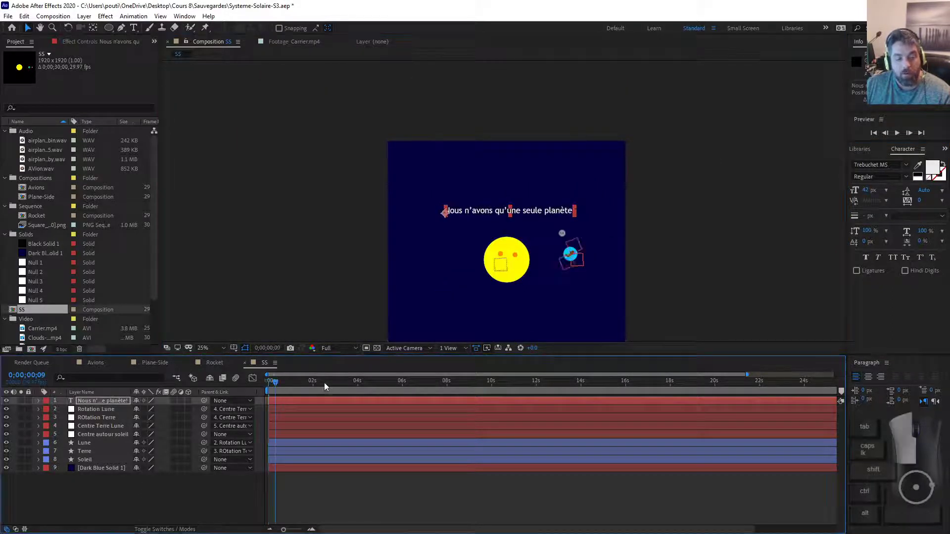
{"action": "mouse_move", "coordinate": [269, 400]}
{"action": "left_mouse_down"}
{"action": "mouse_move", "coordinate": [352, 403]}
{"action": "mouse_move", "coordinate": [294, 391]}
{"action": "mouse_move", "coordinate": [405, 386]}
{"action": "mouse_move", "coordinate": [299, 386]}
{"action": "mouse_move", "coordinate": [268, 401]}
{"action": "left_mouse_up"}
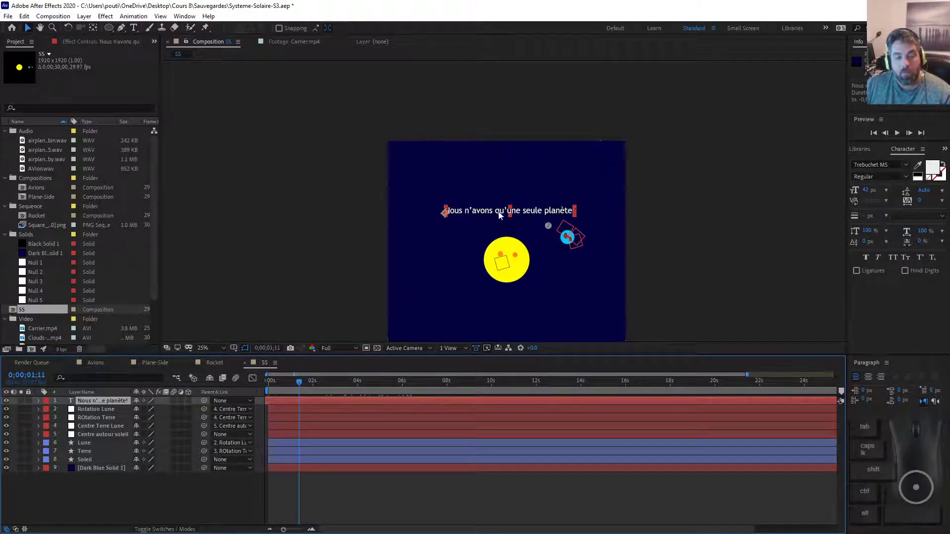
Move the title text straight up, close to the top edge of the composition
{"action": "left_click_drag", "start_coordinate": [498, 214], "coordinate": [501, 170]}
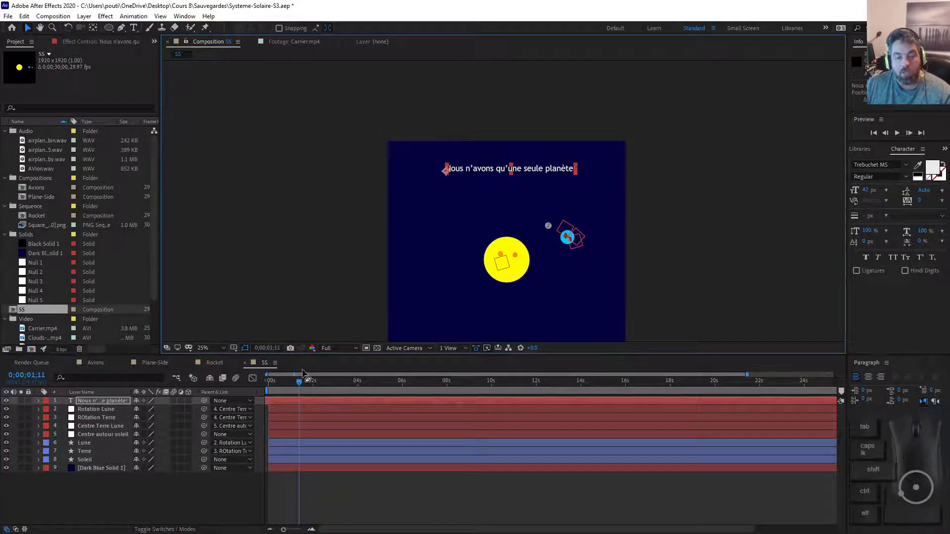
{"action": "left_click_drag", "start_coordinate": [300, 382], "coordinate": [883, 379]}
{"action": "left_click_drag", "start_coordinate": [674, 385], "coordinate": [103, 387]}
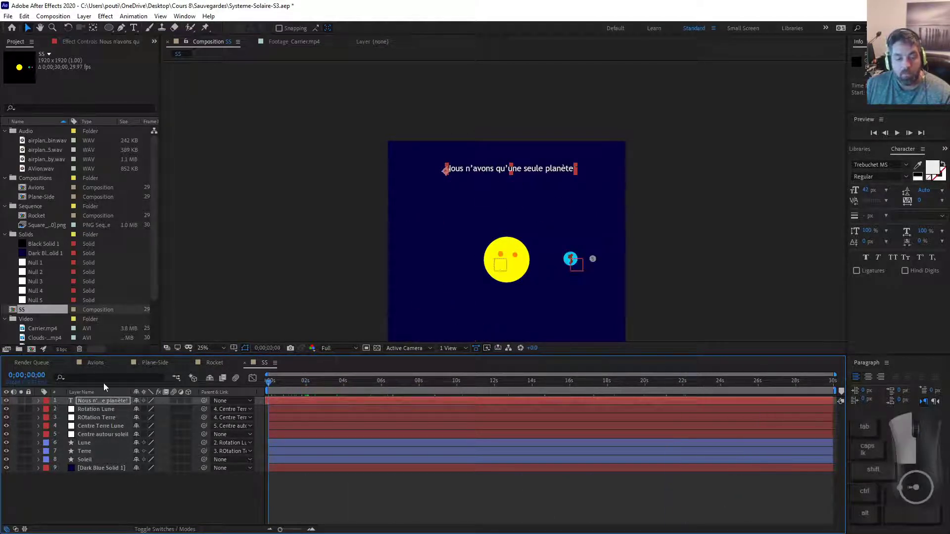
Animate the title sliding in from beyond the left edge, with Position keyframes at 0;00;00;00 (X about -1072) and 0;00;02;00
{"action": "mouse_move", "coordinate": [304, 399]}
{"action": "left_mouse_down"}
{"action": "mouse_move", "coordinate": [293, 397]}
{"action": "mouse_move", "coordinate": [305, 398]}
{"action": "left_mouse_up"}
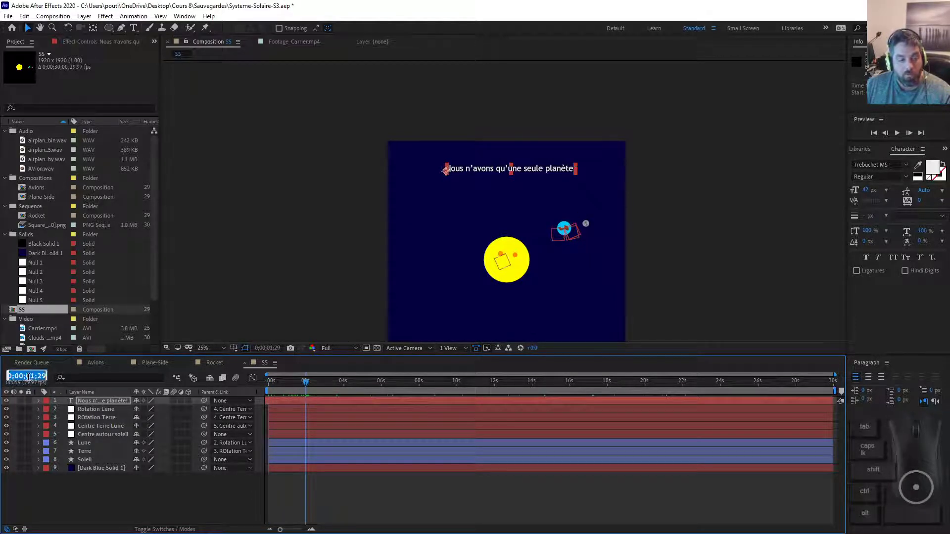
{"action": "type", "text": "200"}
{"action": "key", "text": "Return"}
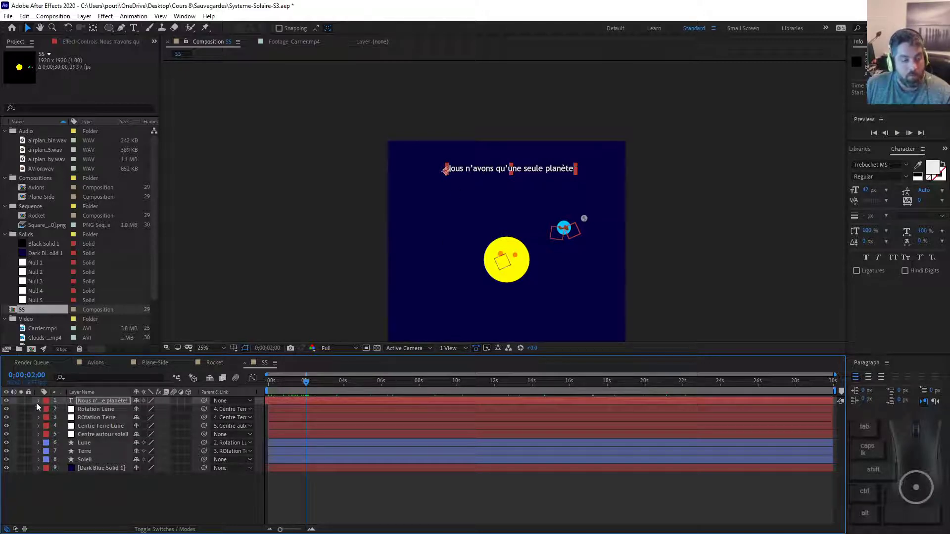
{"action": "left_click", "coordinate": [38, 401]}
{"action": "left_click", "coordinate": [47, 418]}
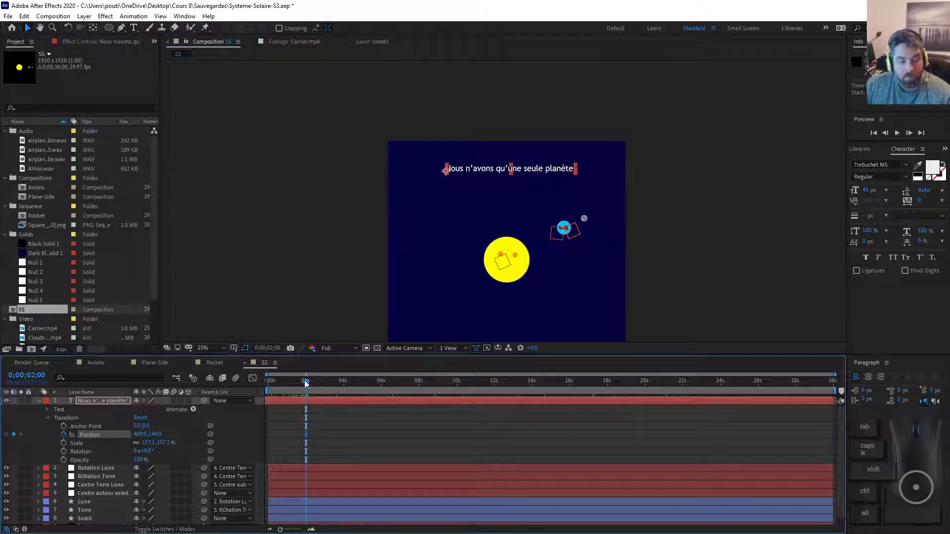
{"action": "key", "text": "Home"}
{"action": "left_click_drag", "start_coordinate": [501, 170], "coordinate": [311, 171]}
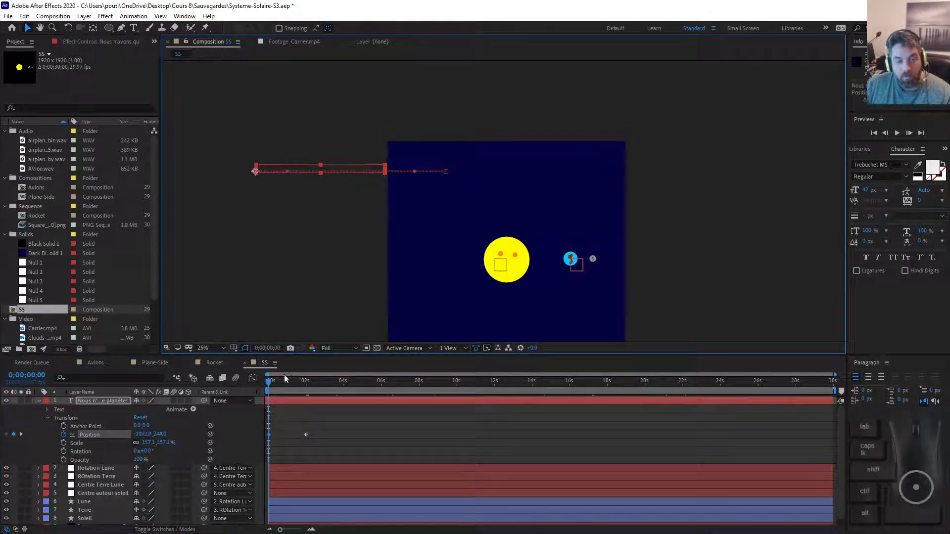
Add a holding Position keyframe at 0;00;28;01, and at 0;00;29;29 move the title past the right edge to about 1932, 244
{"action": "left_click_drag", "start_coordinate": [286, 379], "coordinate": [796, 403]}
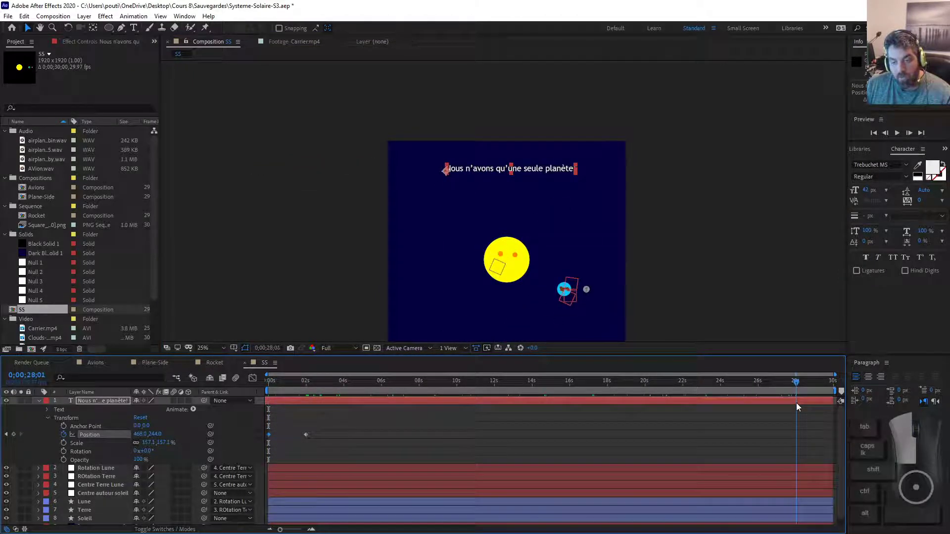
{"action": "left_click", "coordinate": [14, 435]}
{"action": "left_click_drag", "start_coordinate": [794, 386], "coordinate": [833, 385]}
{"action": "left_click_drag", "start_coordinate": [552, 179], "coordinate": [724, 177]}
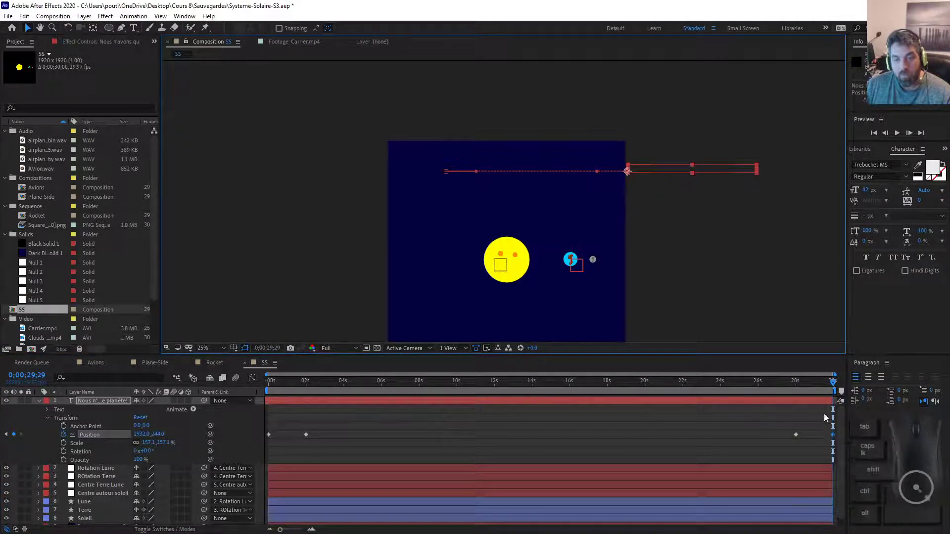
Preview the title's slide-in and slide-out animation together with the orbiting planets
{"action": "left_click_drag", "start_coordinate": [833, 382], "coordinate": [503, 382]}
{"action": "key", "text": "KP_0"}
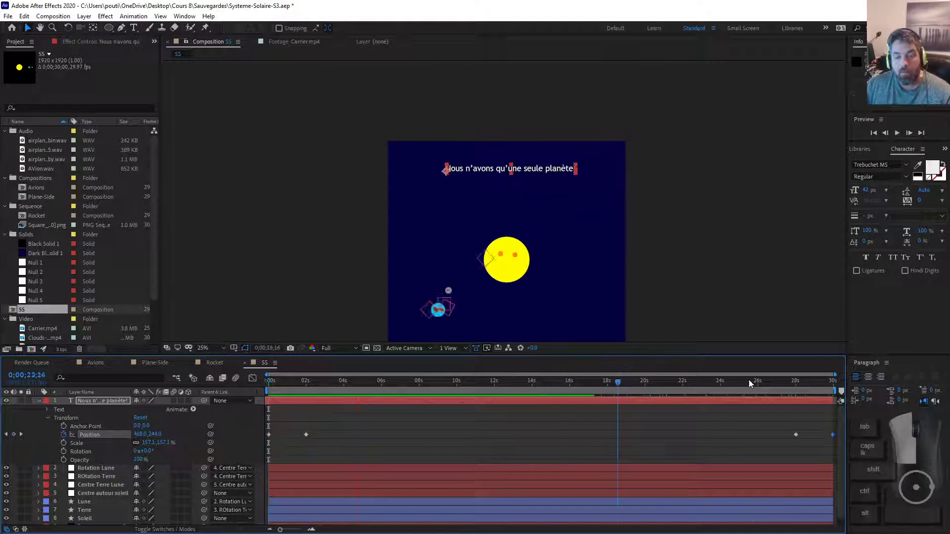
{"action": "left_click", "coordinate": [788, 380]}
{"action": "key", "text": "KP_0"}
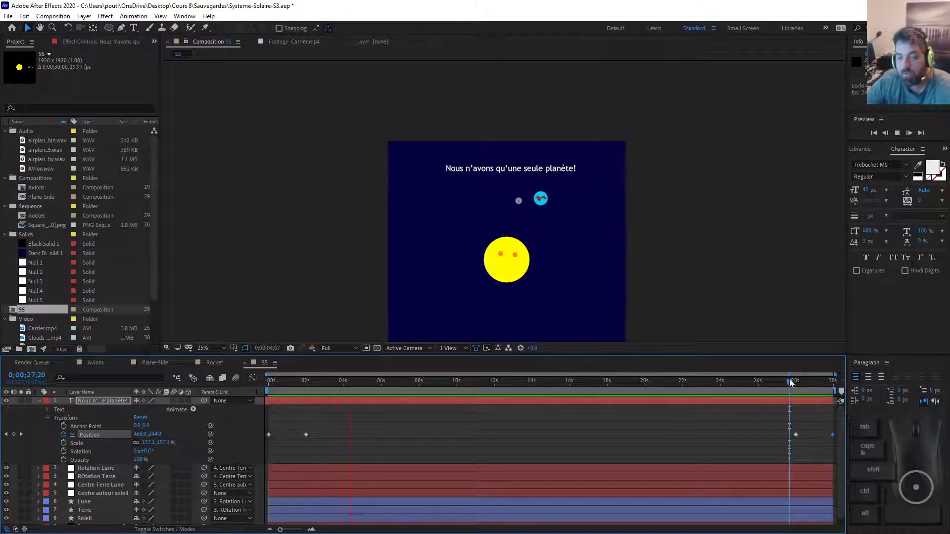
{"action": "left_click", "coordinate": [788, 380]}
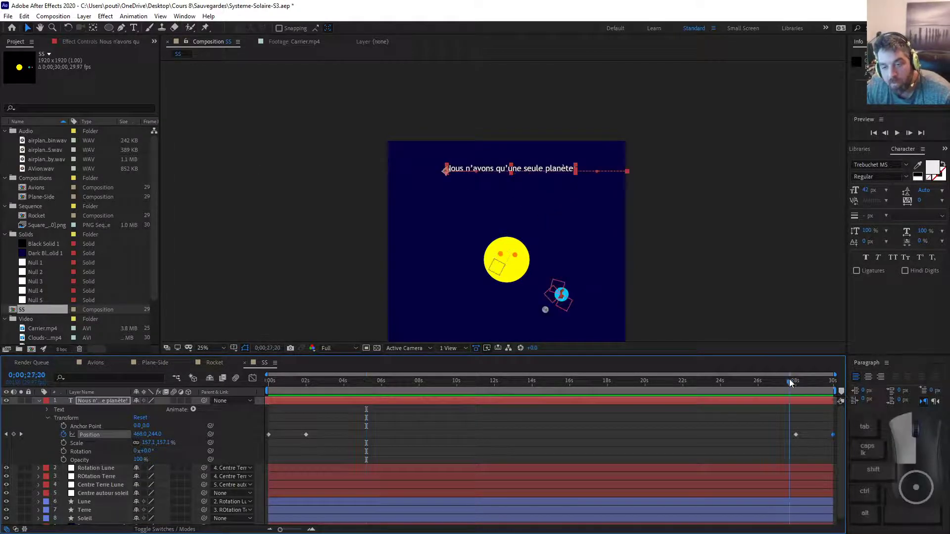
{"action": "key", "text": "space"}
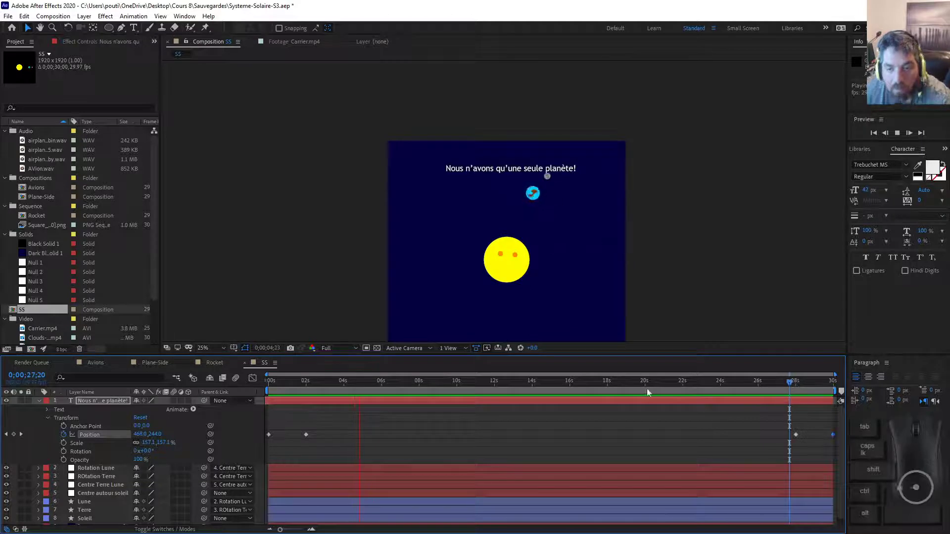
Add a Scale keyframe to the title layer at 0;00;13;29
{"action": "left_click_drag", "start_coordinate": [604, 382], "coordinate": [480, 395]}
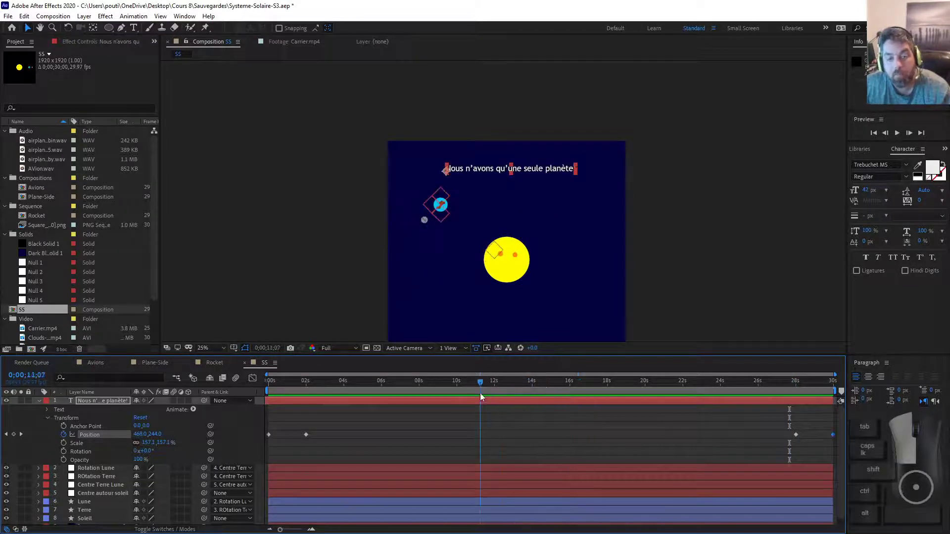
{"action": "left_click_drag", "start_coordinate": [406, 381], "coordinate": [531, 395]}
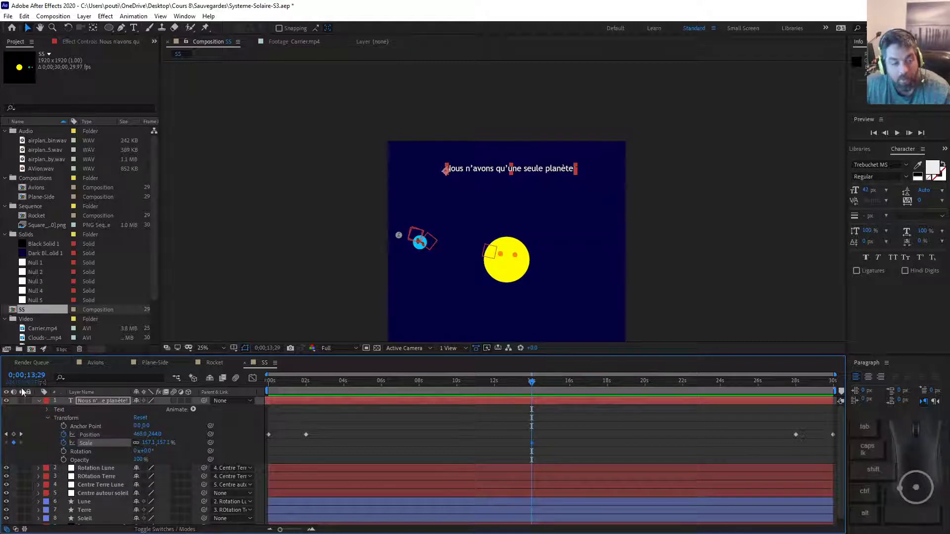
Try enlarging the title to about 239.1% scale at 0;00;15;00, and undo the scale change
{"action": "left_click", "coordinate": [38, 378]}
{"action": "type", "text": "15"}
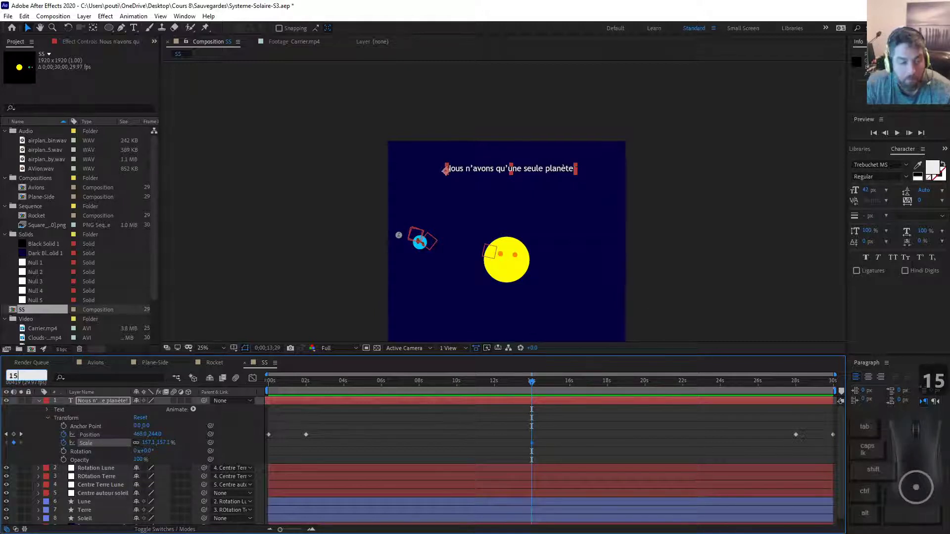
{"action": "key", "text": "Return"}
{"action": "left_click", "coordinate": [21, 375]}
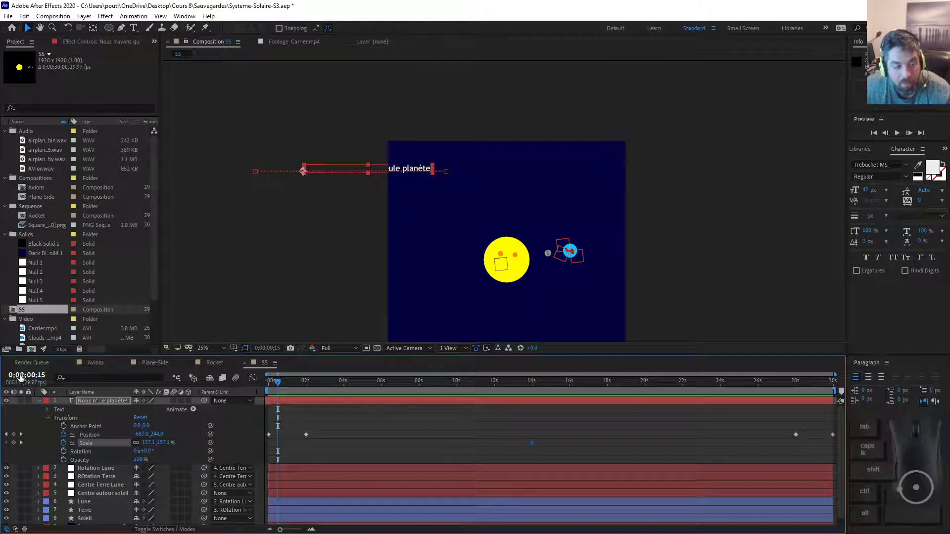
{"action": "type", "text": "15000"}
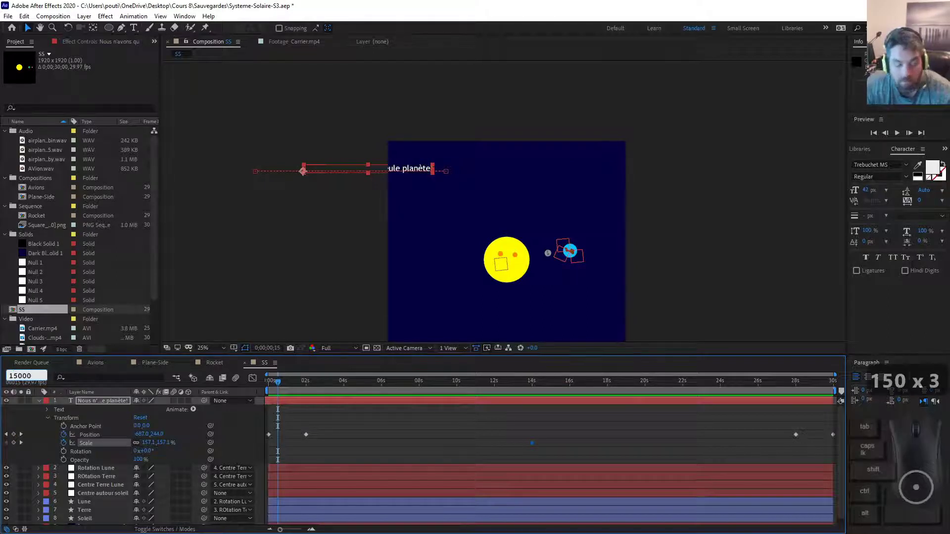
{"action": "key", "text": "BackSpace"}
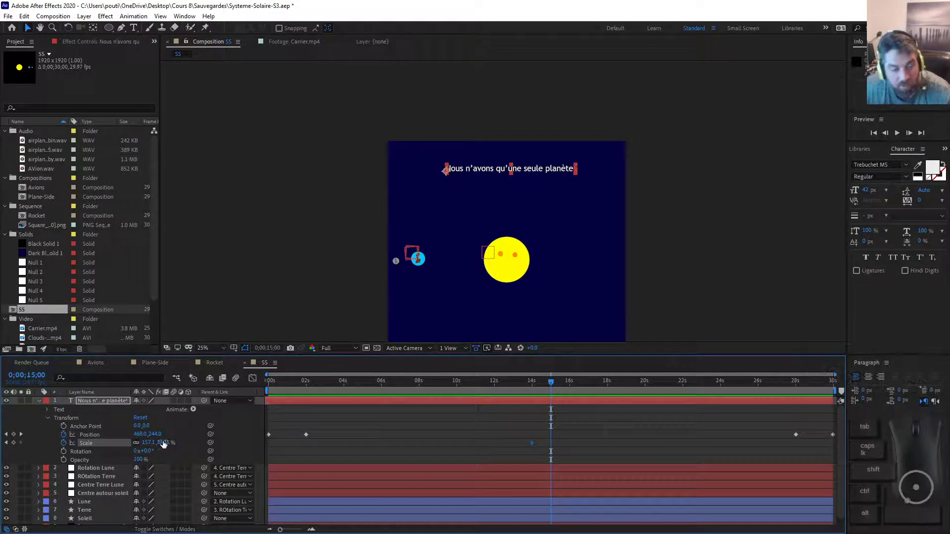
{"action": "left_click_drag", "start_coordinate": [146, 443], "coordinate": [187, 440]}
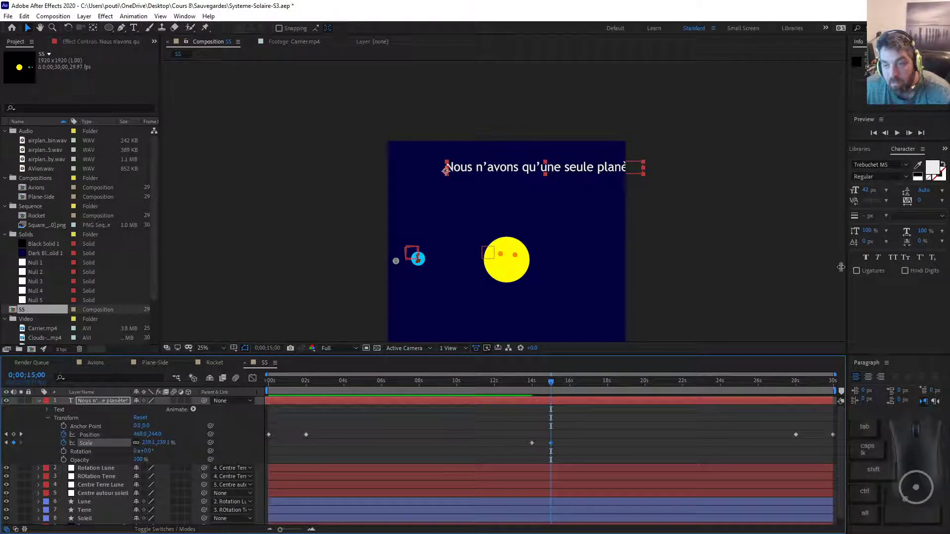
{"action": "key", "text": "ctrl+z"}
Center-align the title's paragraph text and check its movement across the whole timeline
{"action": "left_click_drag", "start_coordinate": [548, 386], "coordinate": [531, 387]}
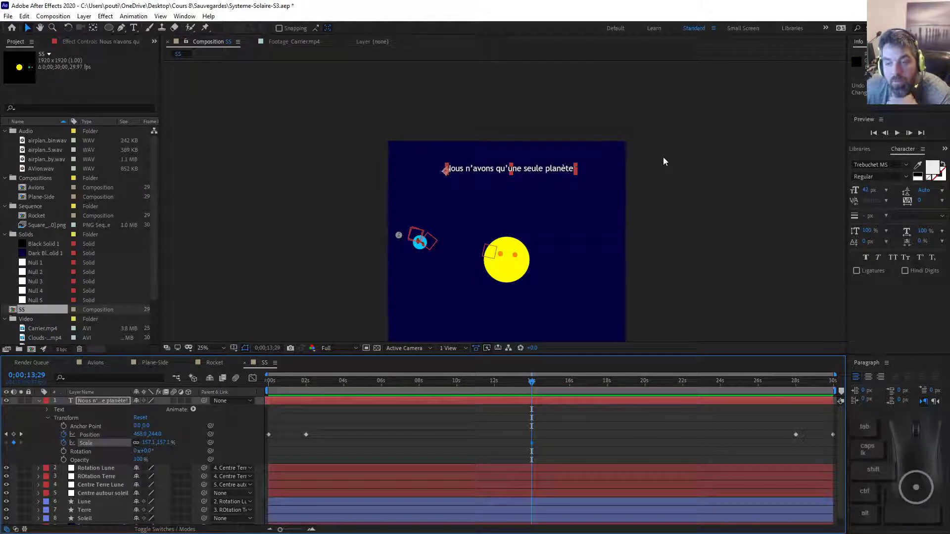
{"action": "left_click", "coordinate": [868, 377]}
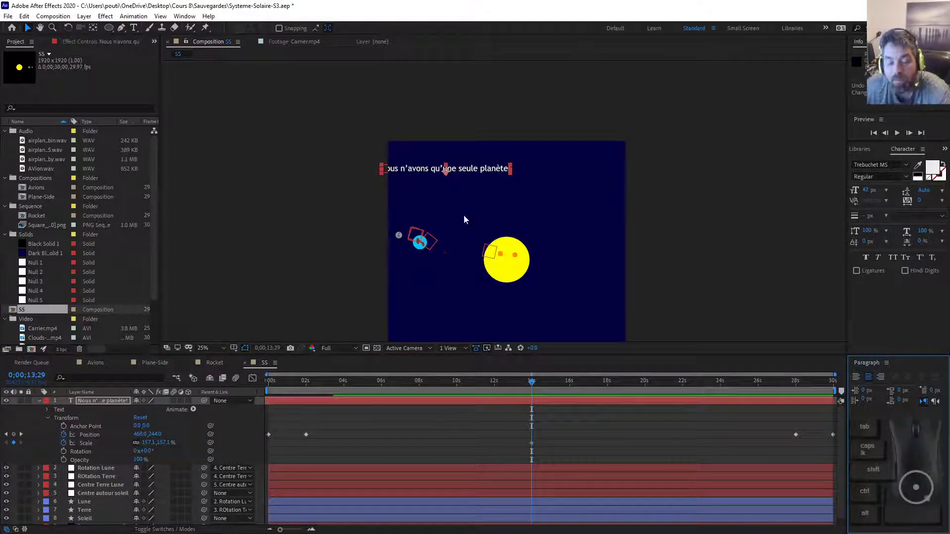
{"action": "left_click_drag", "start_coordinate": [541, 385], "coordinate": [195, 420]}
{"action": "left_click_drag", "start_coordinate": [396, 424], "coordinate": [207, 429]}
{"action": "left_click_drag", "start_coordinate": [383, 424], "coordinate": [727, 436]}
{"action": "left_click_drag", "start_coordinate": [657, 432], "coordinate": [268, 394]}
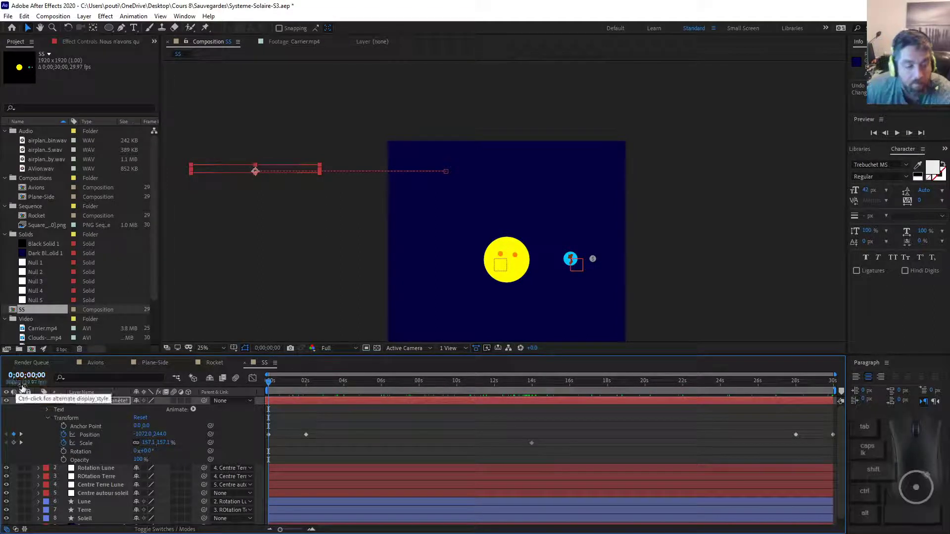
Create a new null object in the SS composition and rename it "texte offset"
{"action": "left_click", "coordinate": [39, 401]}
{"action": "right_click", "coordinate": [105, 503]}
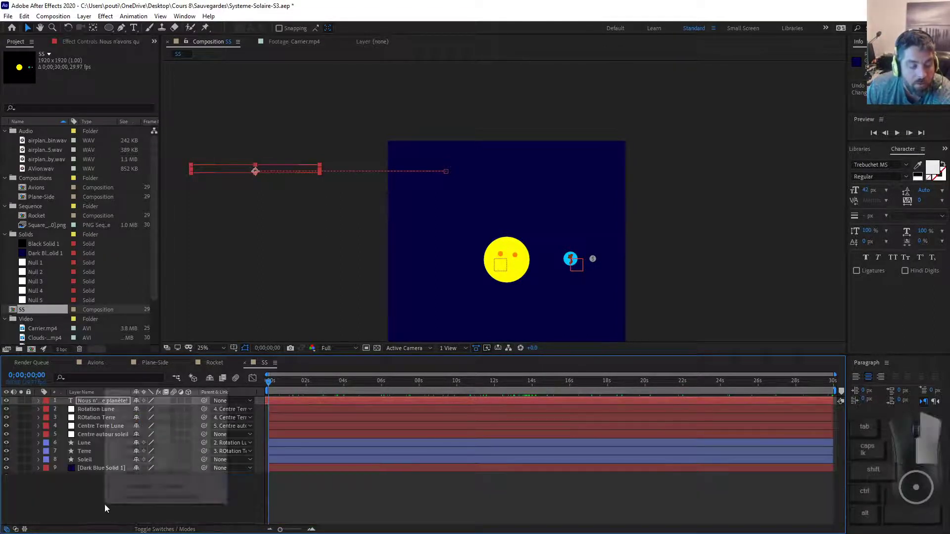
{"action": "mouse_move", "coordinate": [143, 397]}
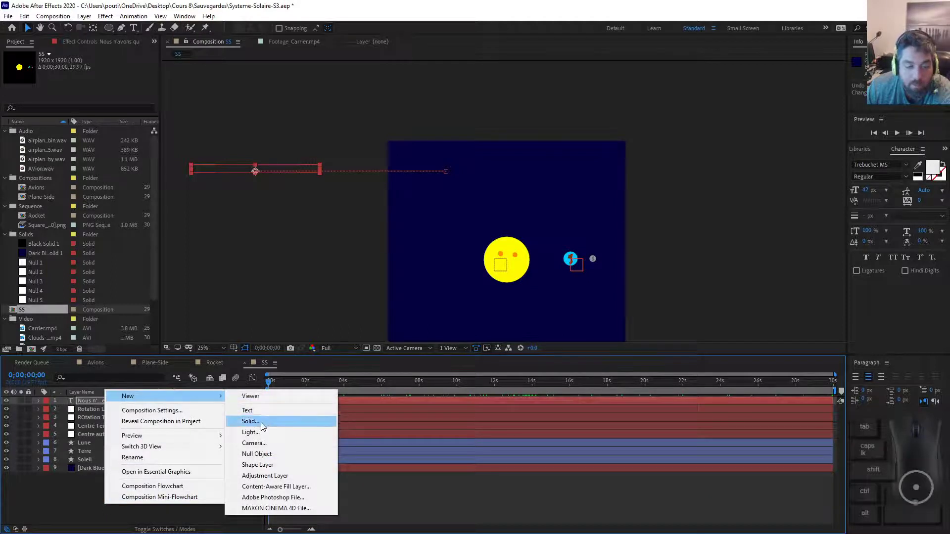
{"action": "left_click", "coordinate": [257, 454]}
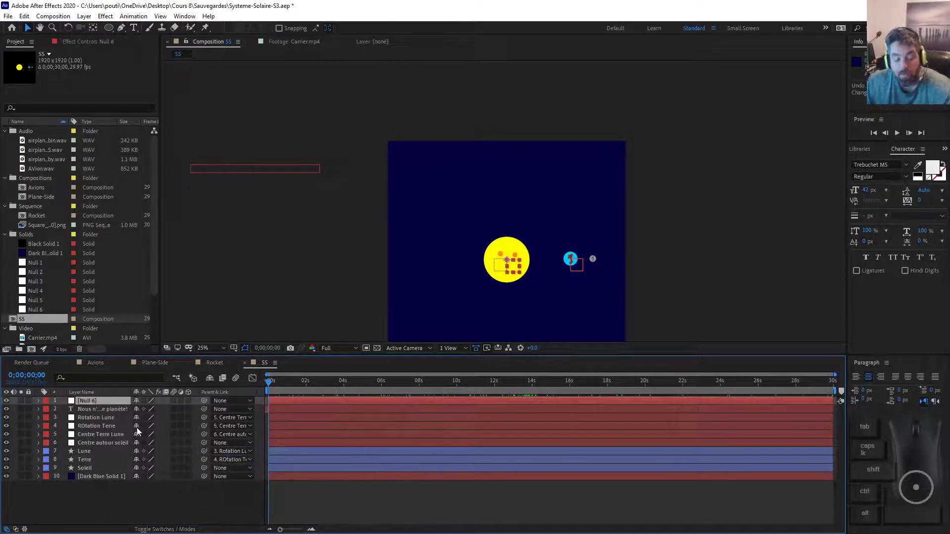
{"action": "key", "text": "Return"}
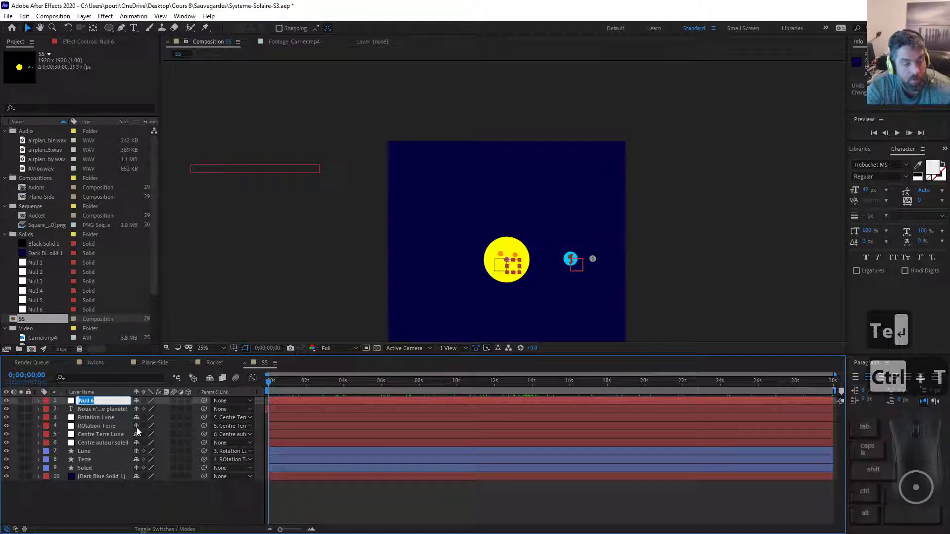
{"action": "type", "text": "texte offset"}
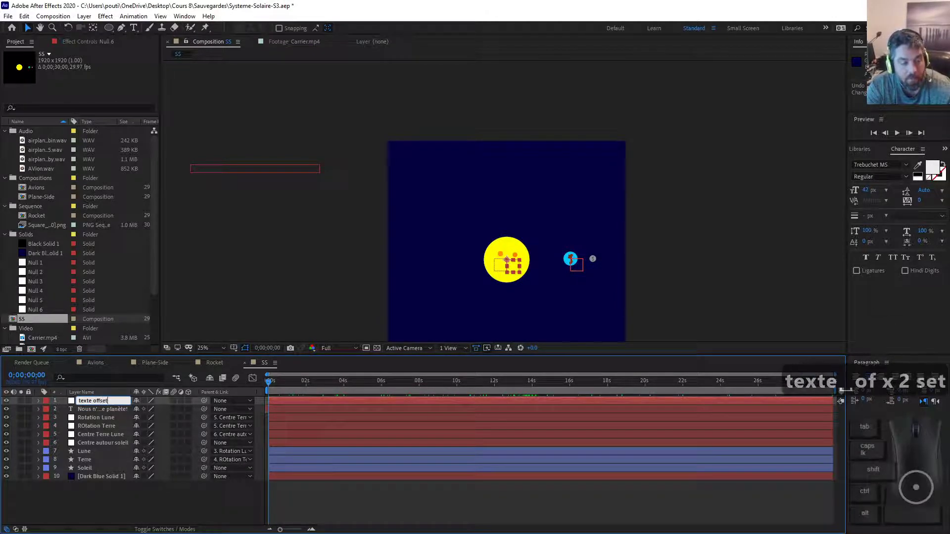
{"action": "key", "text": "Return"}
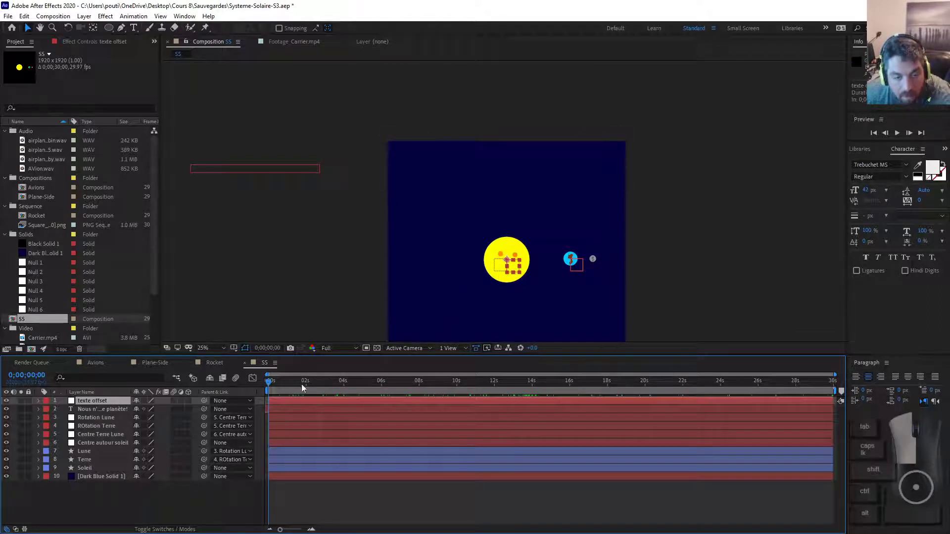
Parent the title text layer to the "texte offset" null at 0;00;02;00
{"action": "left_click_drag", "start_coordinate": [301, 384], "coordinate": [451, 390]}
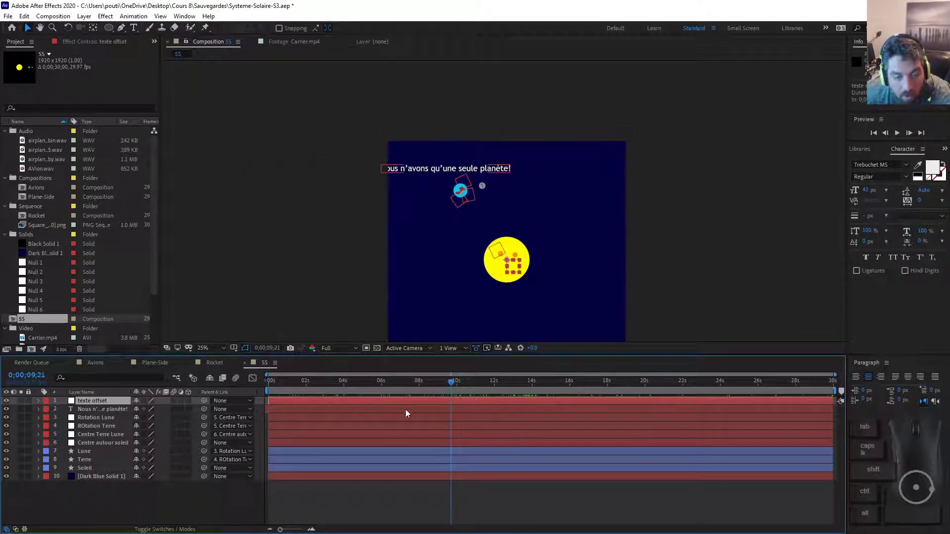
{"action": "left_click", "coordinate": [38, 401]}
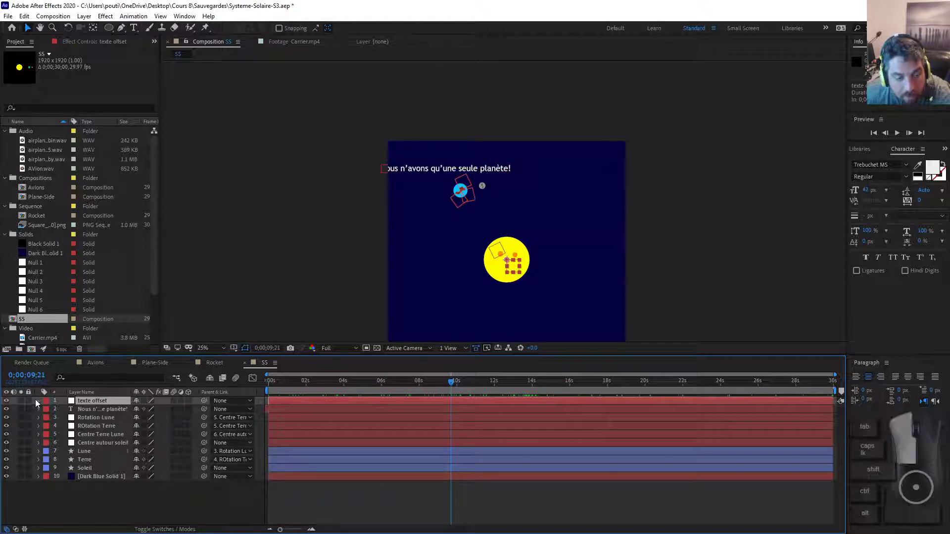
{"action": "left_click", "coordinate": [427, 385]}
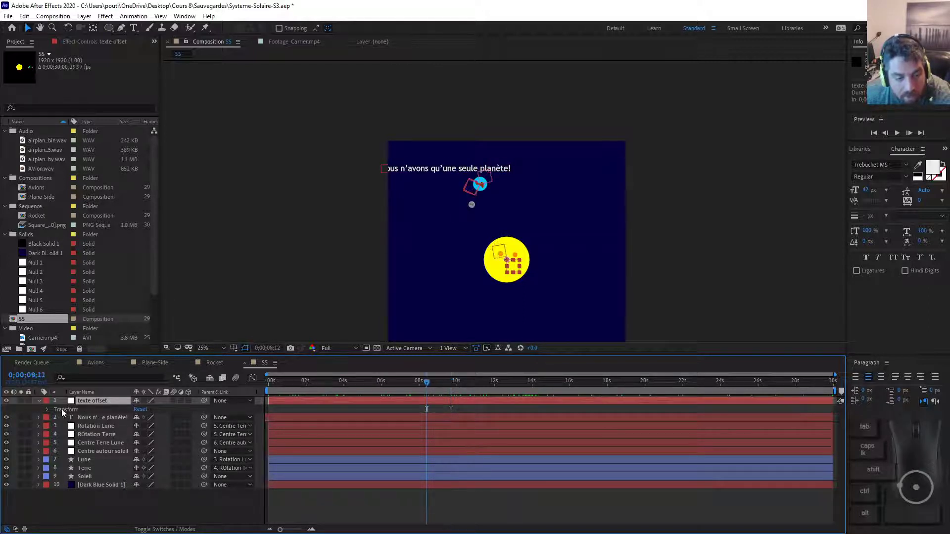
{"action": "left_click", "coordinate": [39, 417]}
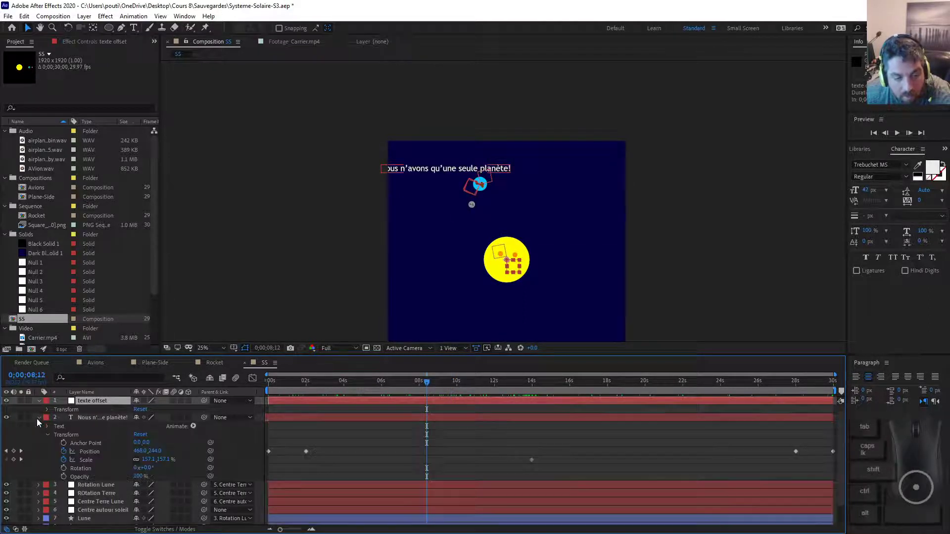
{"action": "left_click", "coordinate": [531, 384]}
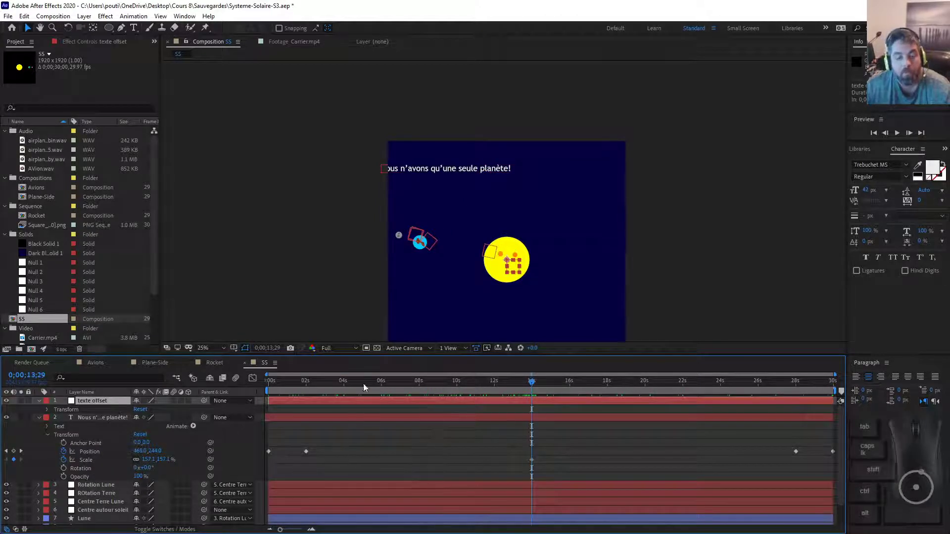
{"action": "left_click", "coordinate": [308, 382]}
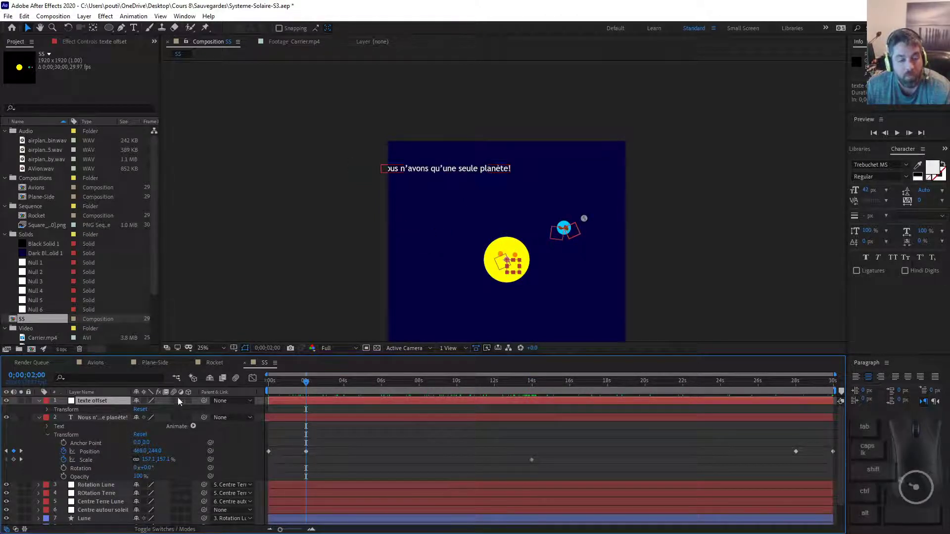
{"action": "left_click_drag", "start_coordinate": [204, 419], "coordinate": [97, 399]}
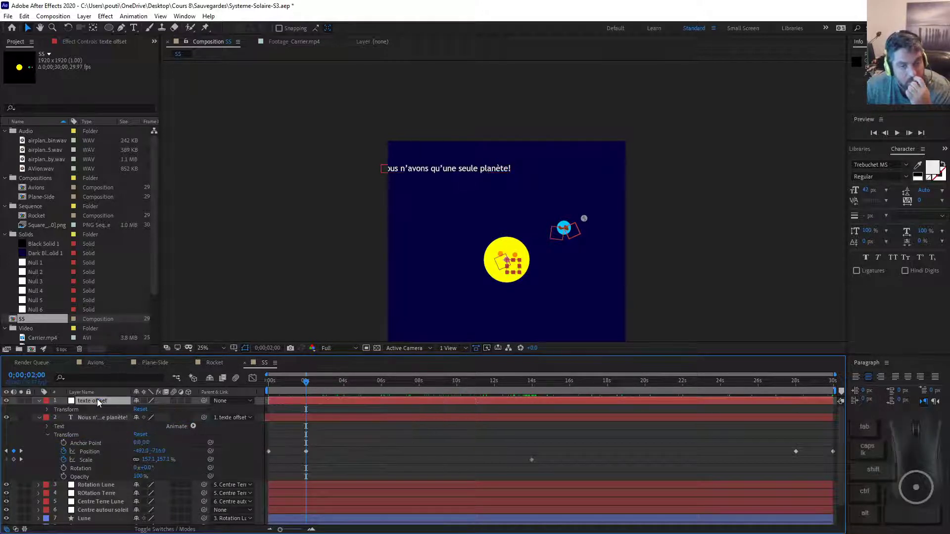
Move the "texte offset" null sideways at 0;00;02;00 to bring the whole title into the frame above the sun
{"action": "left_click", "coordinate": [510, 272]}
{"action": "key", "text": "ctrl+z"}
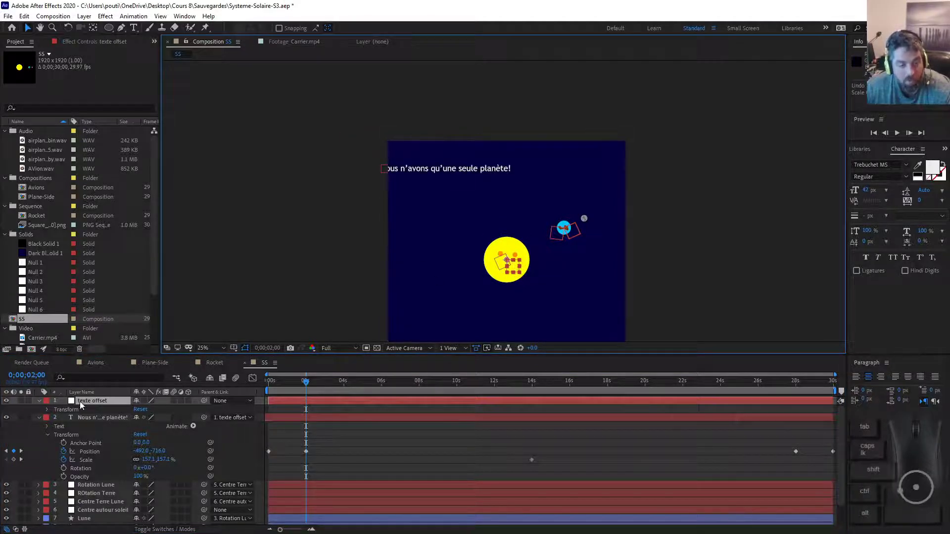
{"action": "left_click", "coordinate": [493, 263]}
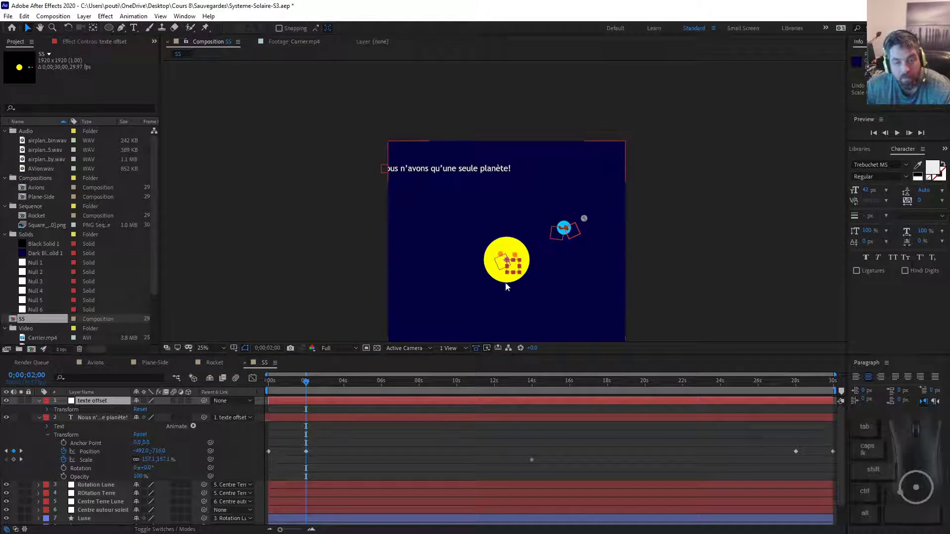
{"action": "left_click", "coordinate": [516, 270]}
{"action": "scroll", "coordinate": [525, 269], "scroll_direction": "up", "scroll_amount": 4}
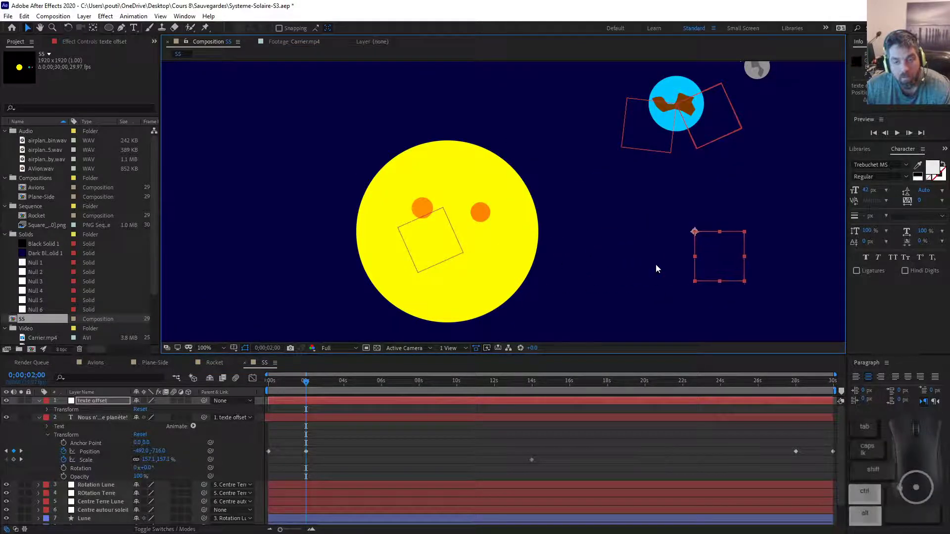
{"action": "scroll", "coordinate": [655, 265], "scroll_direction": "down", "scroll_amount": 4}
{"action": "scroll", "coordinate": [678, 264], "scroll_direction": "up", "scroll_amount": 2}
{"action": "scroll", "coordinate": [695, 260], "scroll_direction": "down", "scroll_amount": 2}
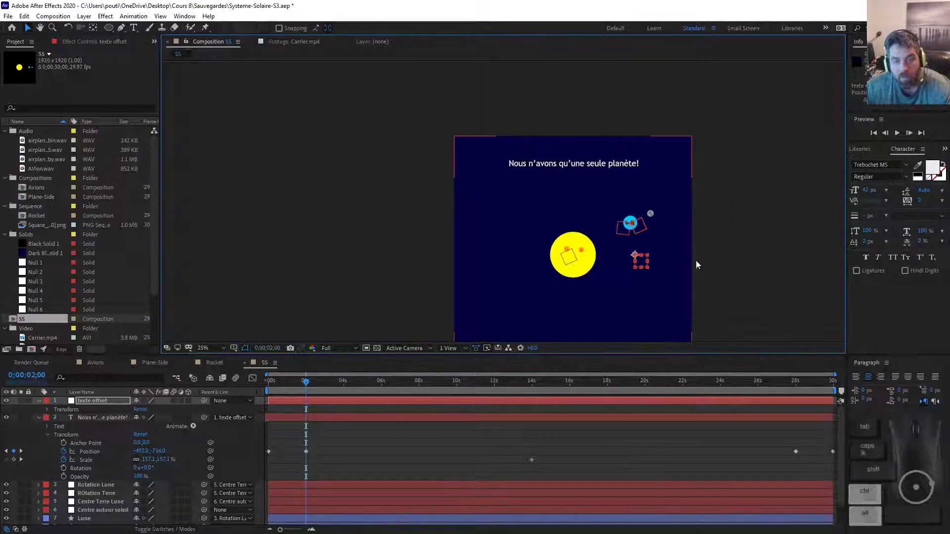
{"action": "scroll", "coordinate": [710, 260], "scroll_direction": "up", "scroll_amount": 2}
{"action": "scroll", "coordinate": [638, 257], "scroll_direction": "down", "scroll_amount": 2}
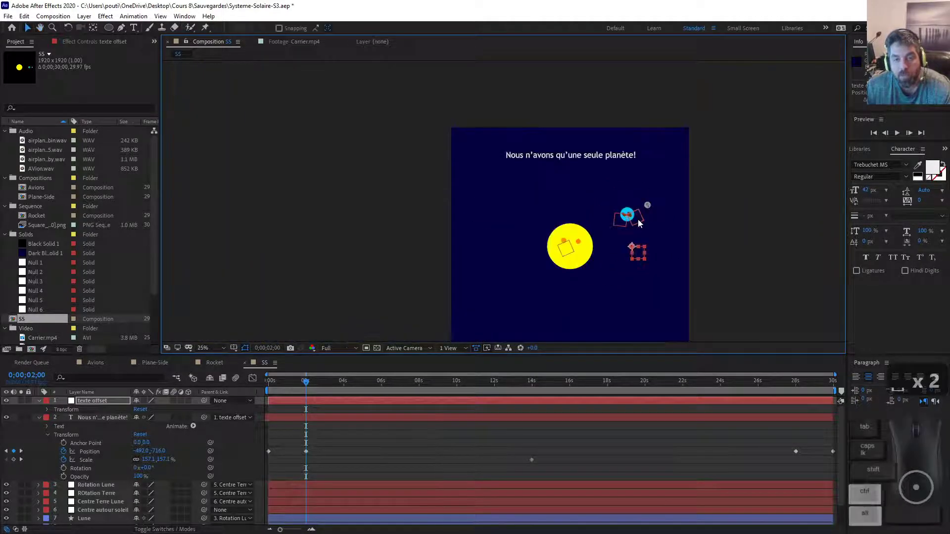
Fine-tune the "texte offset" null's position to centre the title, and check the title's placement further along the timeline
{"action": "left_click_drag", "start_coordinate": [635, 256], "coordinate": [641, 277]}
{"action": "key", "text": "ctrl+z"}
{"action": "key", "text": "ctrl+z"}
{"action": "key", "text": "ctrl+z"}
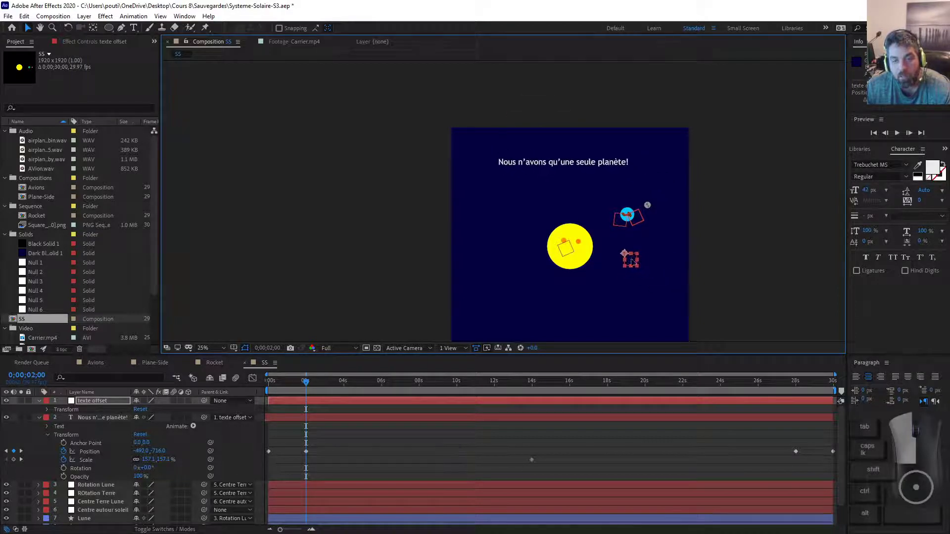
{"action": "left_click_drag", "start_coordinate": [314, 390], "coordinate": [620, 405]}
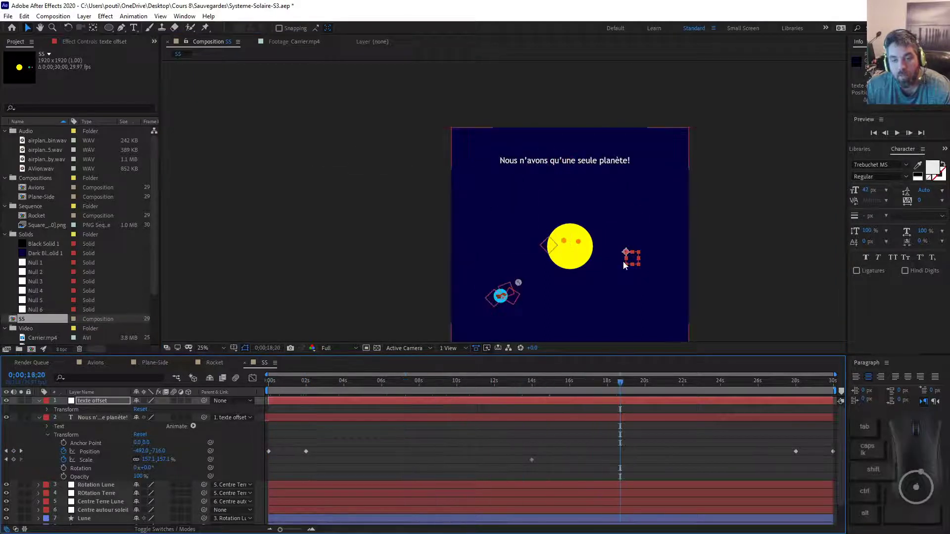
{"action": "left_click_drag", "start_coordinate": [718, 384], "coordinate": [537, 423]}
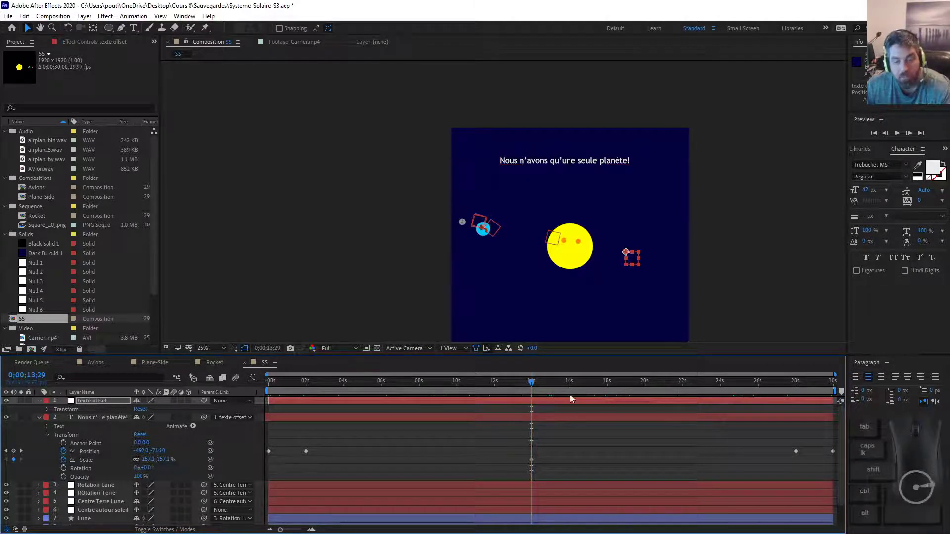
Add a scale keyframe of 209.1% to the title at 0;00;15;00
{"action": "type", "text": "1500"}
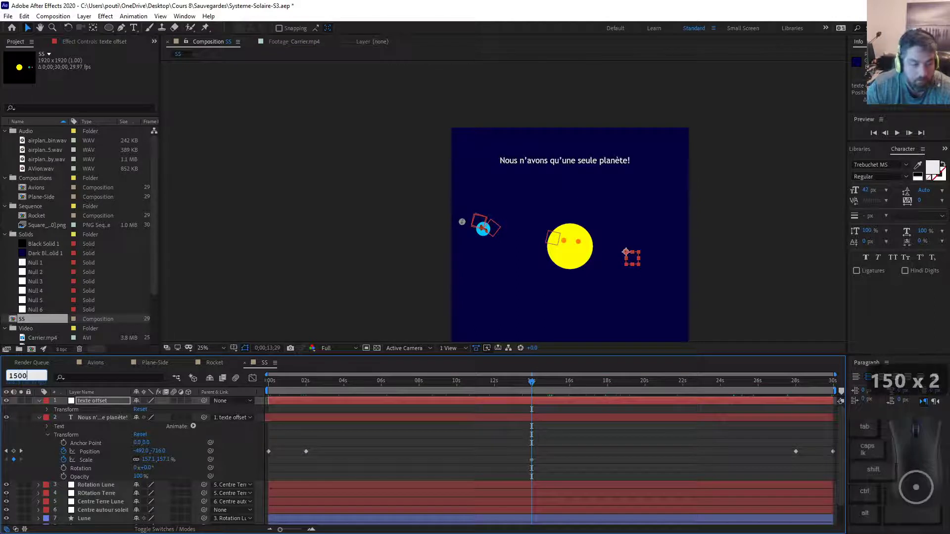
{"action": "key", "text": "Return"}
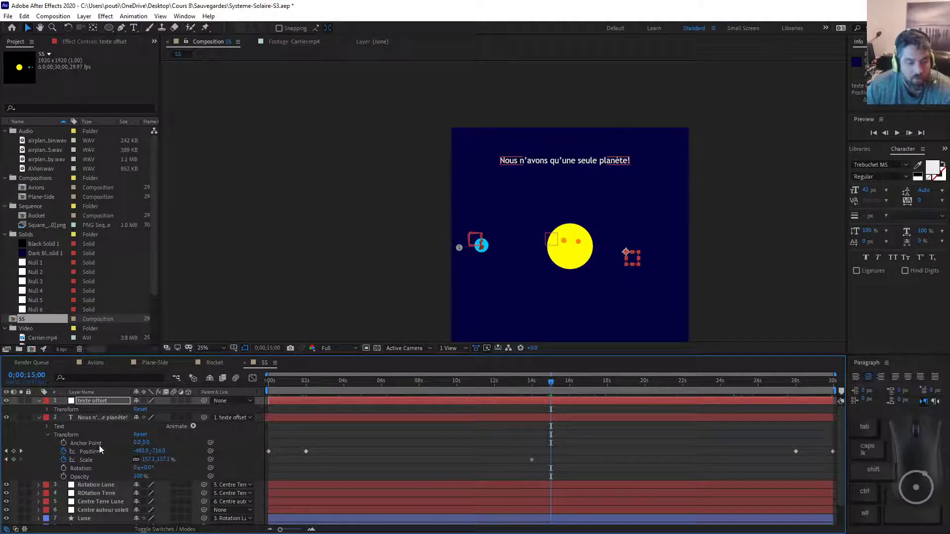
{"action": "left_click_drag", "start_coordinate": [145, 458], "coordinate": [171, 456]}
{"action": "left_click", "coordinate": [445, 416]}
{"action": "left_click_drag", "start_coordinate": [561, 387], "coordinate": [569, 388]}
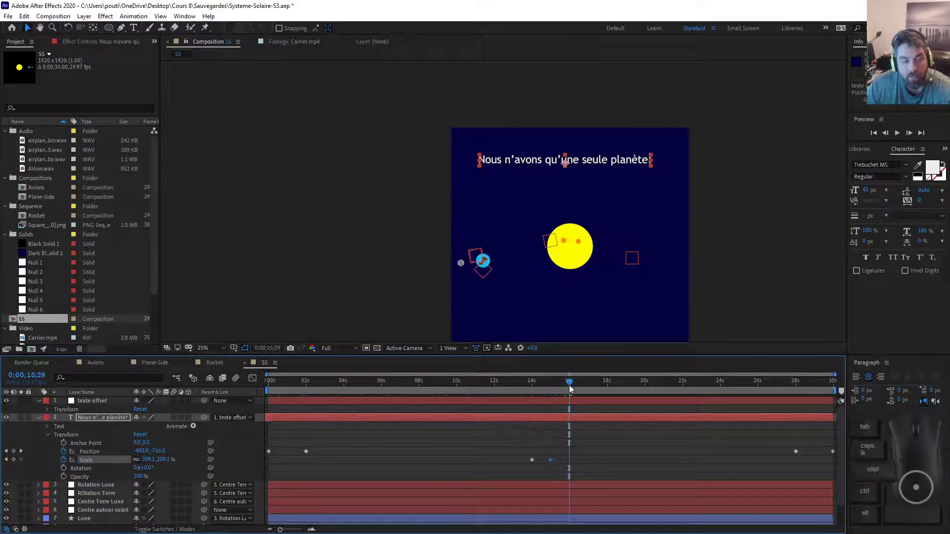
Copy the title's scale keyframe from about 0;00;14;00 and paste it at 0;00;16;00
{"action": "left_click", "coordinate": [34, 376]}
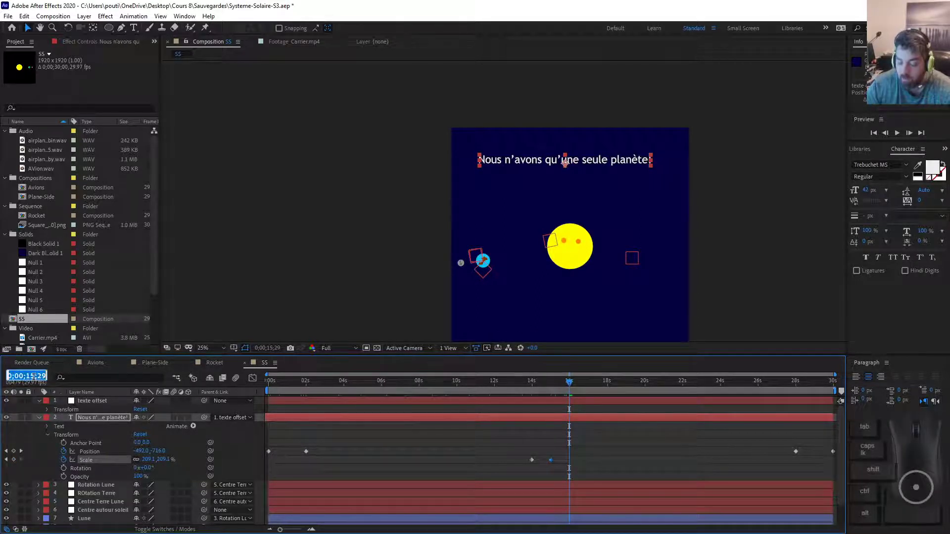
{"action": "type", "text": "1600"}
{"action": "key", "text": "Return"}
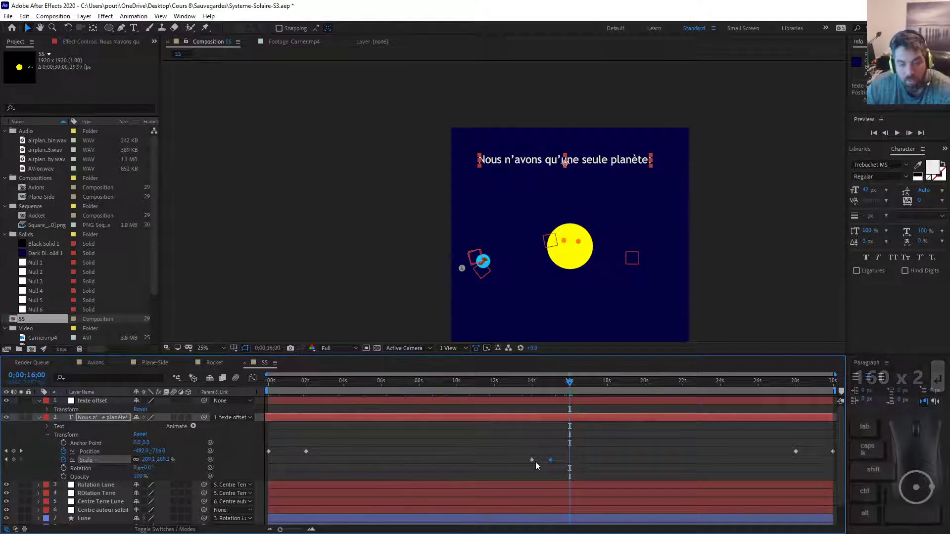
{"action": "left_click", "coordinate": [532, 459]}
{"action": "key", "text": "ctrl+c"}
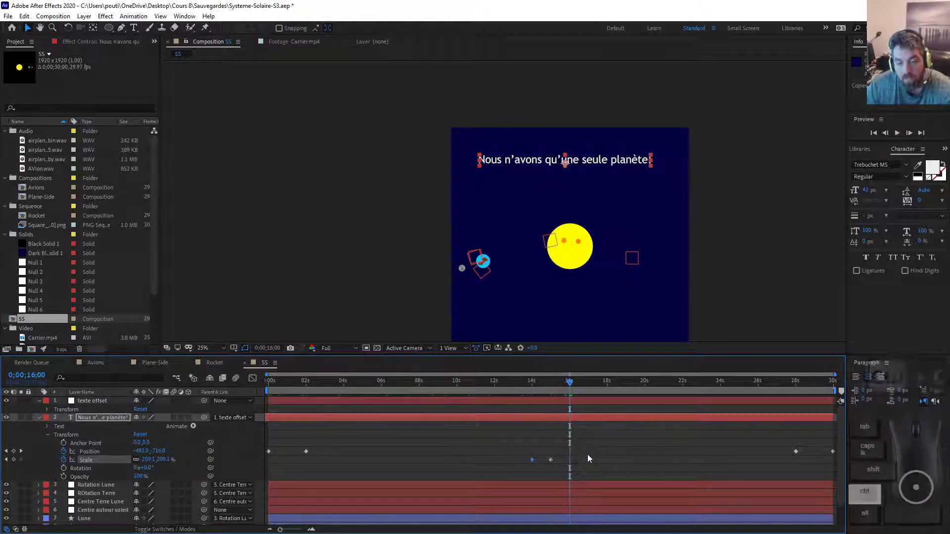
{"action": "key", "text": "ctrl+v"}
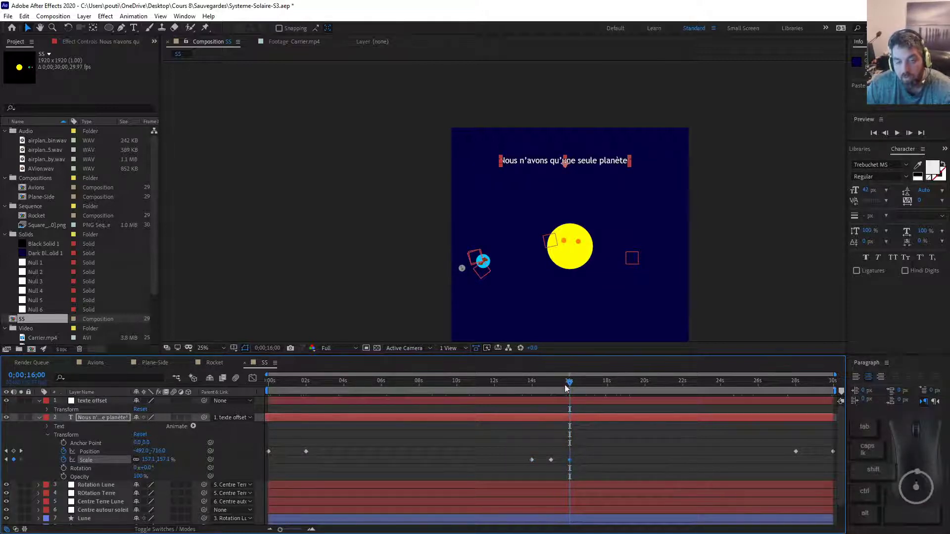
Preview the title animation from the start, then replay the scale pulse between 14 and 16 seconds
{"action": "mouse_move", "coordinate": [569, 383]}
{"action": "left_mouse_down"}
{"action": "mouse_move", "coordinate": [494, 382]}
{"action": "mouse_move", "coordinate": [583, 383]}
{"action": "left_mouse_up"}
{"action": "key", "text": "Home"}
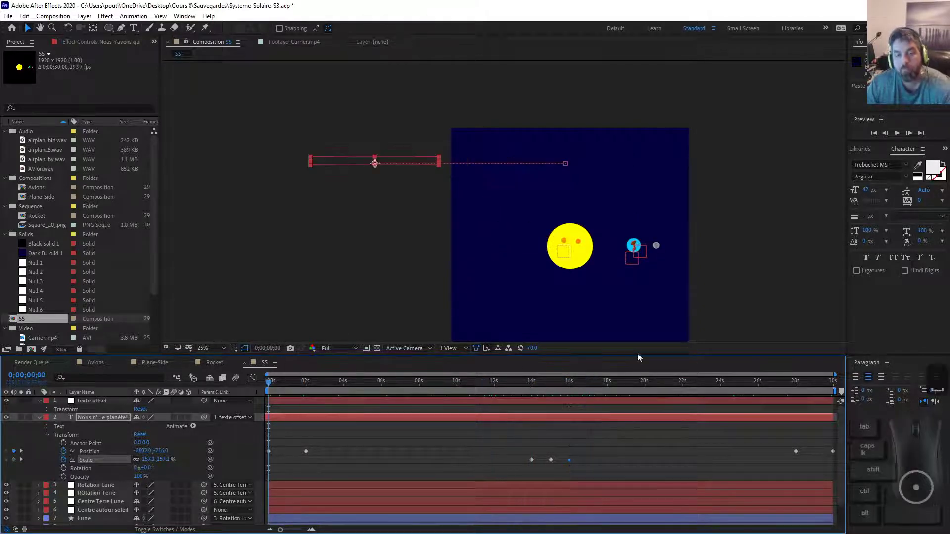
{"action": "key", "text": "space"}
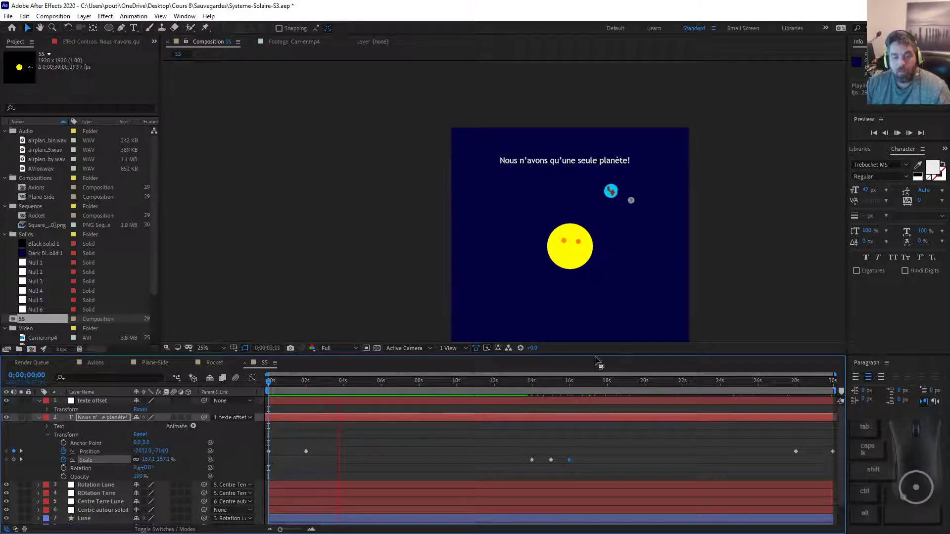
{"action": "left_click", "coordinate": [517, 378]}
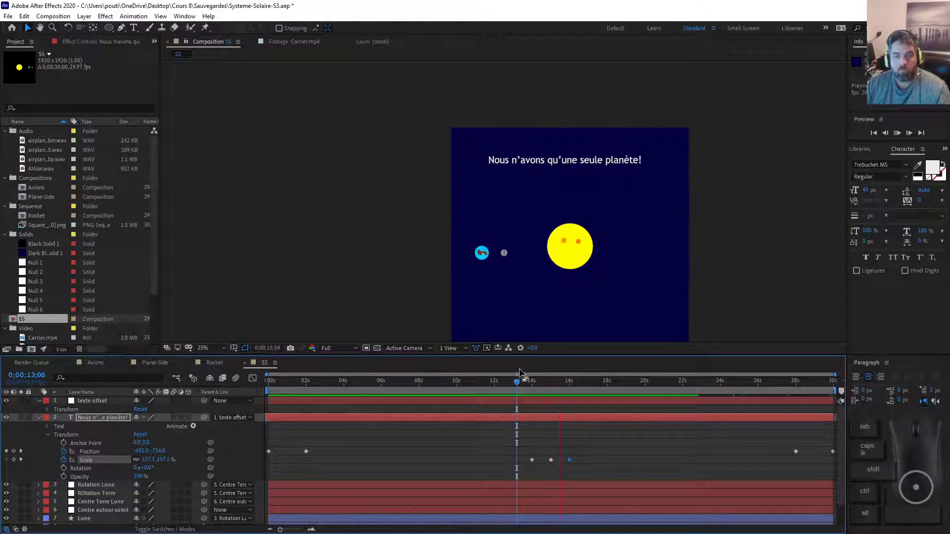
{"action": "left_click_drag", "start_coordinate": [609, 381], "coordinate": [697, 371]}
{"action": "left_click", "coordinate": [575, 375]}
{"action": "key", "text": "space"}
{"action": "key", "text": "space"}
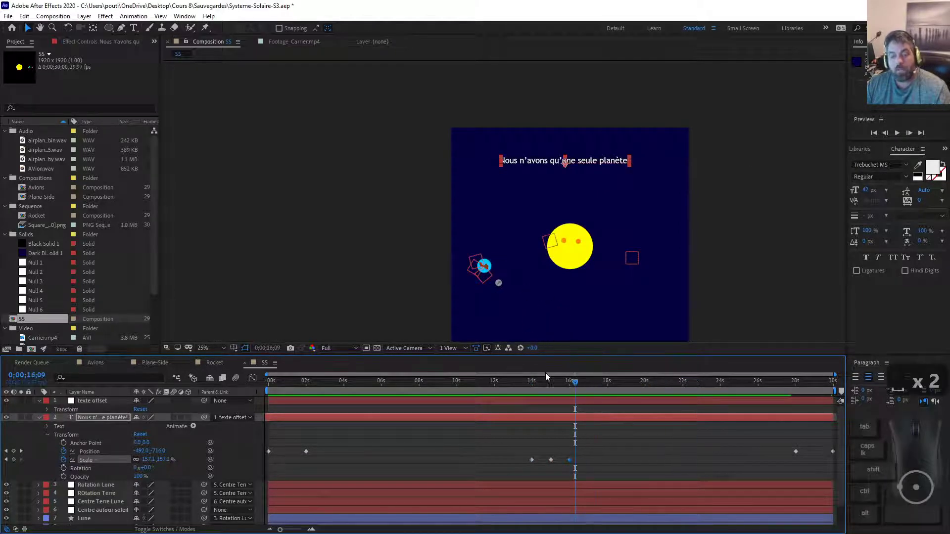
Consult the "Animation de texte" slide in the presentation, and try adjusting the title's opacity in After Effects before undoing it
{"action": "key", "text": "alt+Tab"}
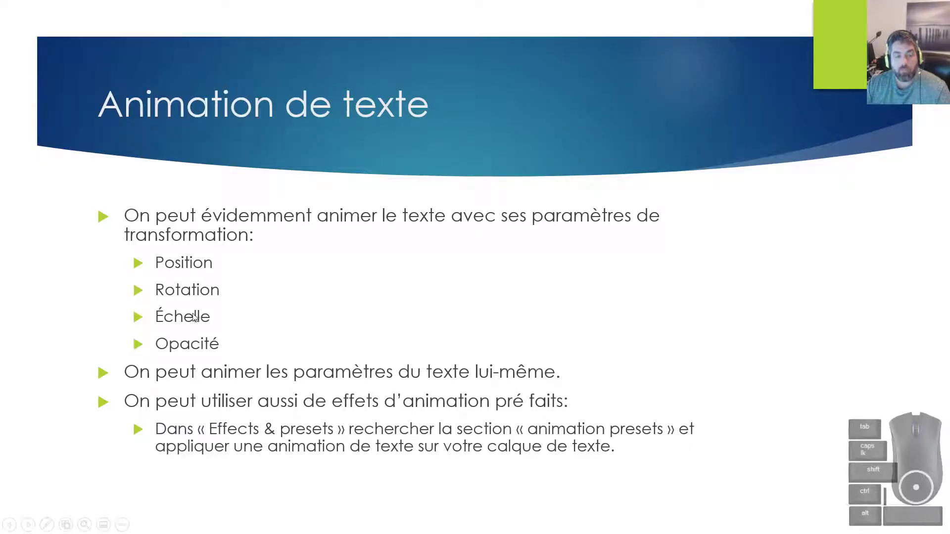
{"action": "key", "text": "alt+Tab"}
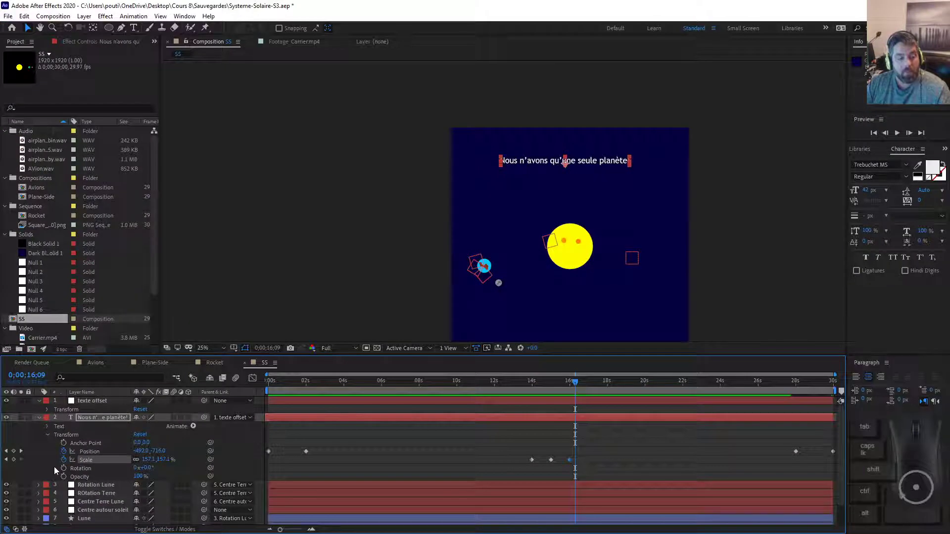
{"action": "left_click_drag", "start_coordinate": [140, 478], "coordinate": [167, 478]}
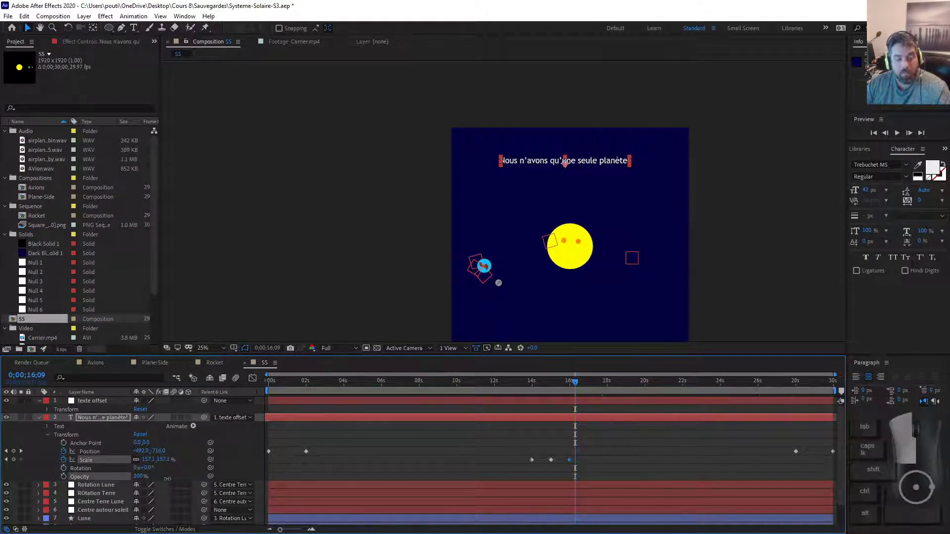
{"action": "key", "text": "ctrl+z"}
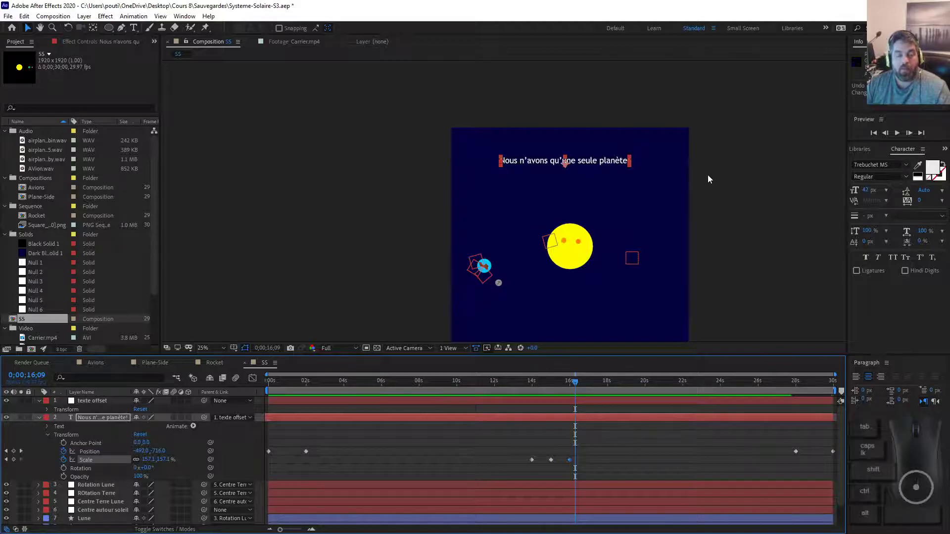
{"action": "key", "text": "alt+Tab"}
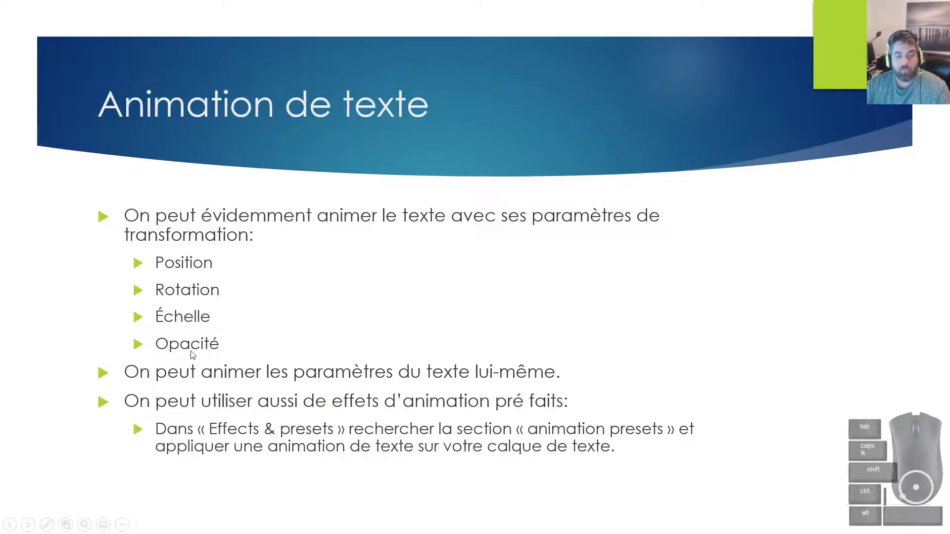
{"action": "key", "text": "alt+Tab"}
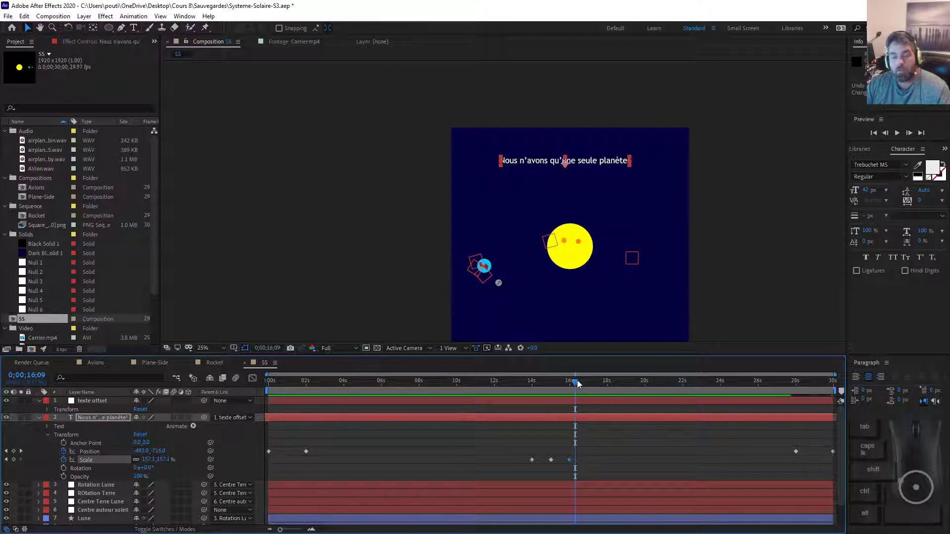
Reveal the title layer's text properties and add a Source Text keyframe at 0;00;16;00
{"action": "left_click_drag", "start_coordinate": [577, 383], "coordinate": [436, 382]}
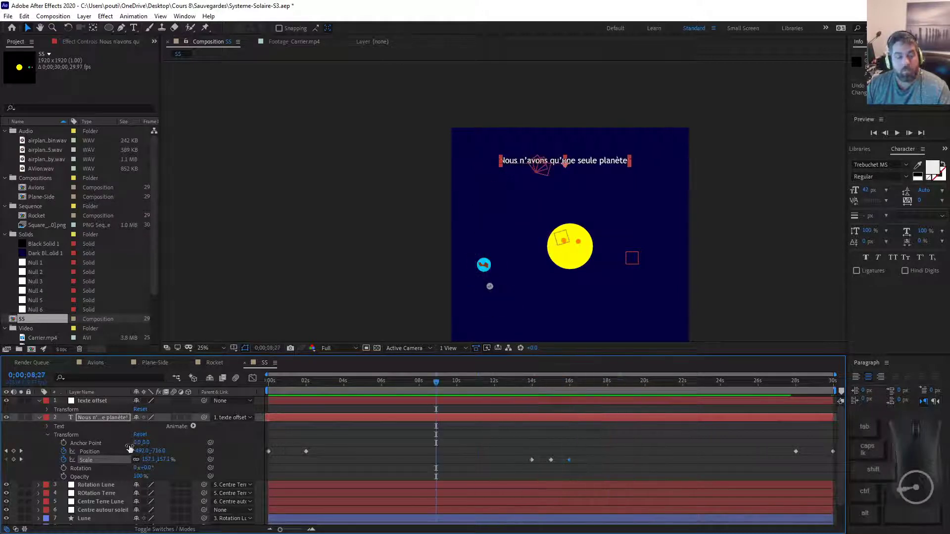
{"action": "left_click", "coordinate": [47, 426]}
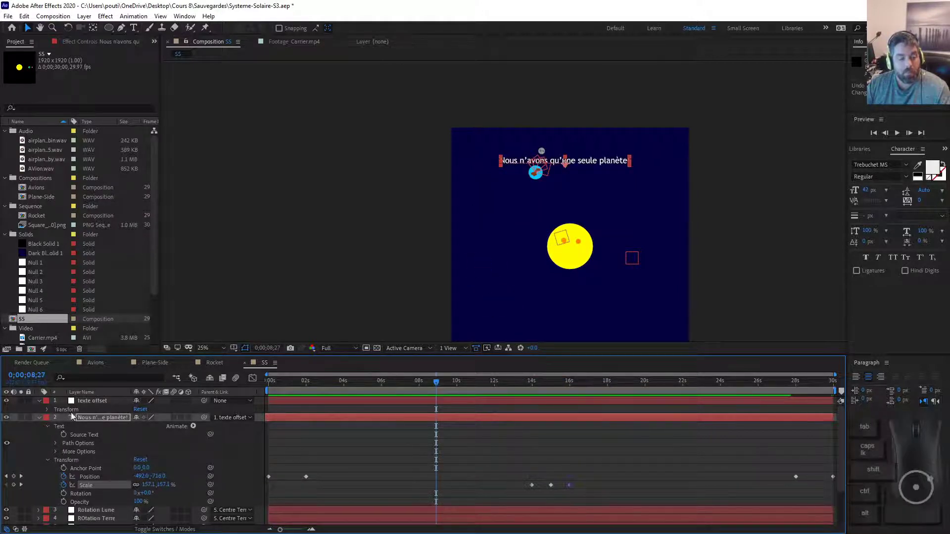
{"action": "left_click_drag", "start_coordinate": [436, 382], "coordinate": [512, 382]}
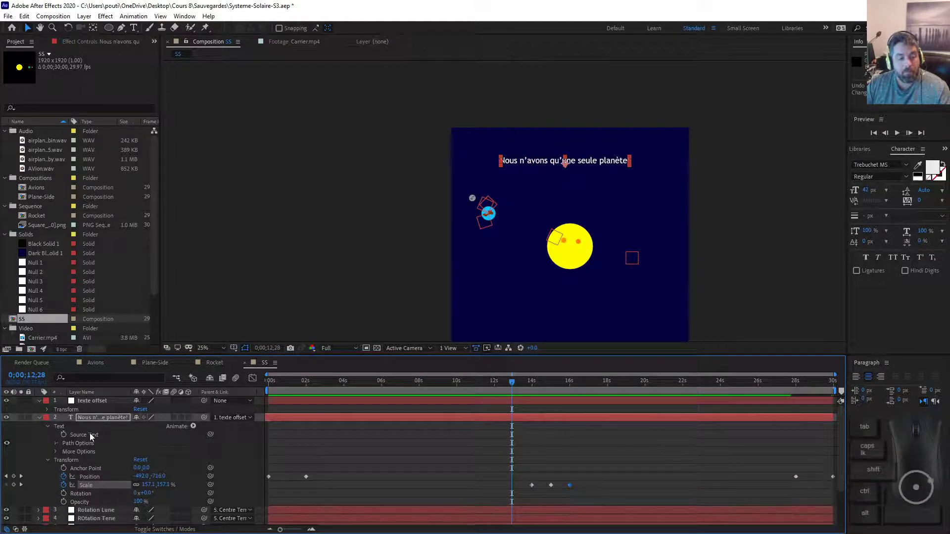
{"action": "left_click_drag", "start_coordinate": [512, 382], "coordinate": [570, 389]}
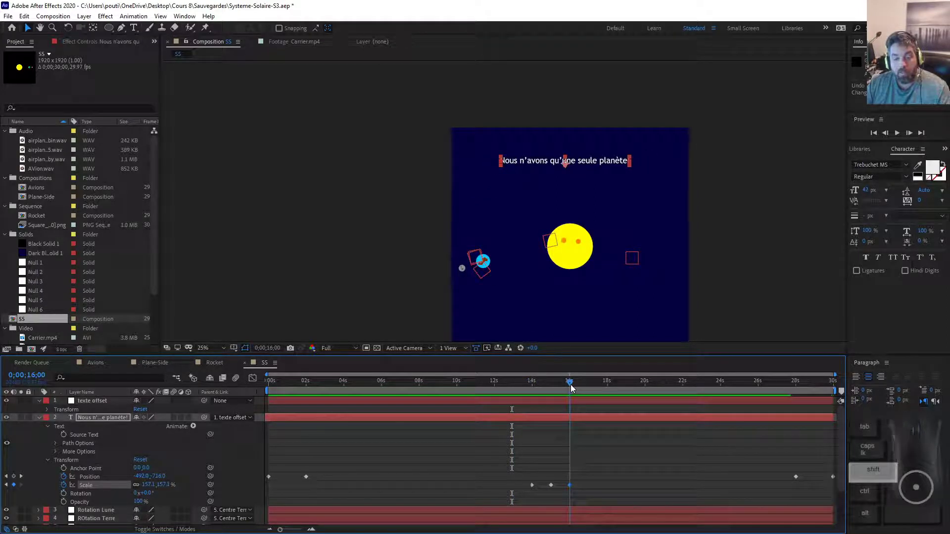
{"action": "left_click", "coordinate": [63, 436]}
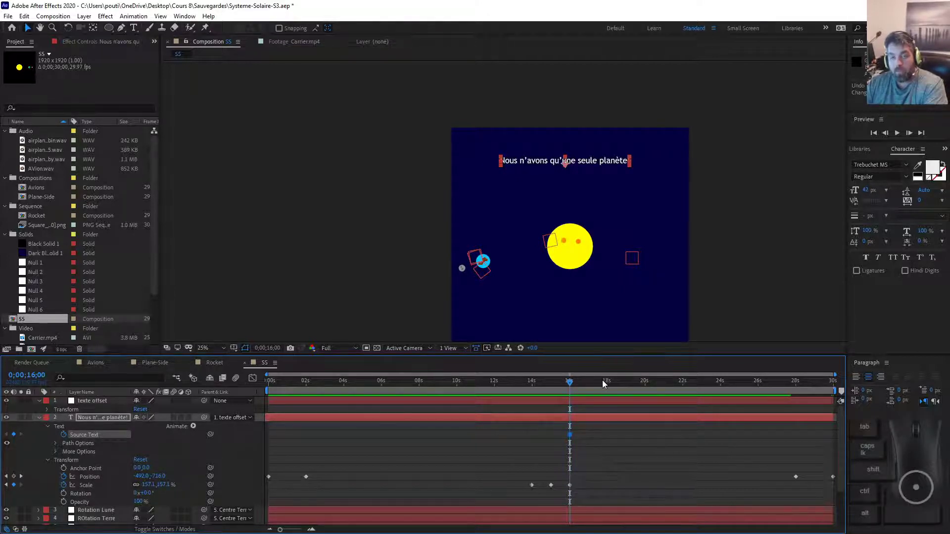
Change the title's source text to "Avez-vous compris?" at 0;00;16;01, one frame after the existing Source Text keyframe
{"action": "key", "text": "Page_Down"}
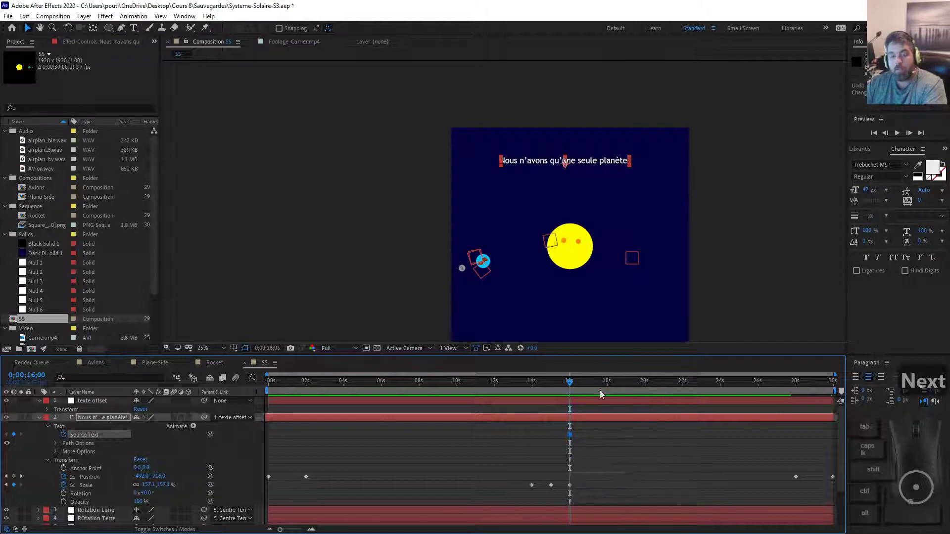
{"action": "key", "text": "Page_Up"}
{"action": "key", "text": "Page_Down"}
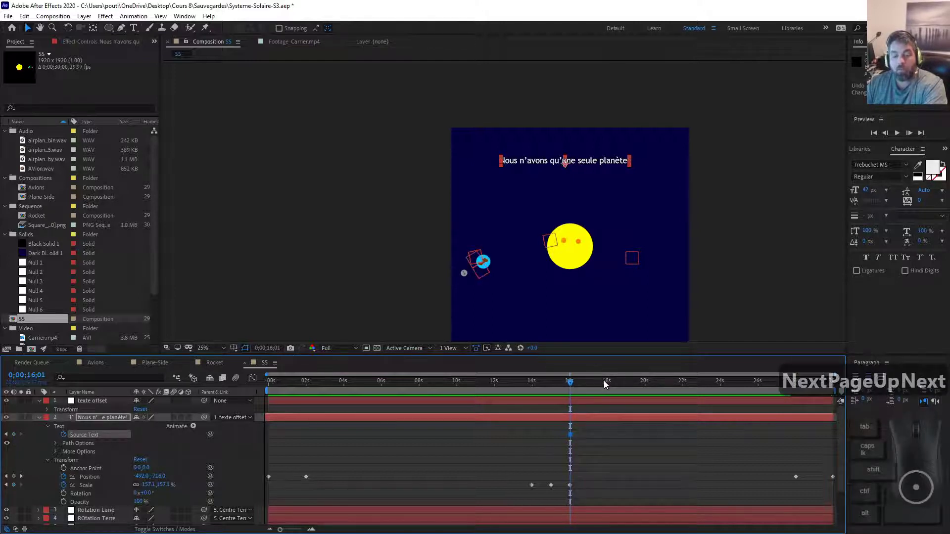
{"action": "double_click", "coordinate": [593, 160]}
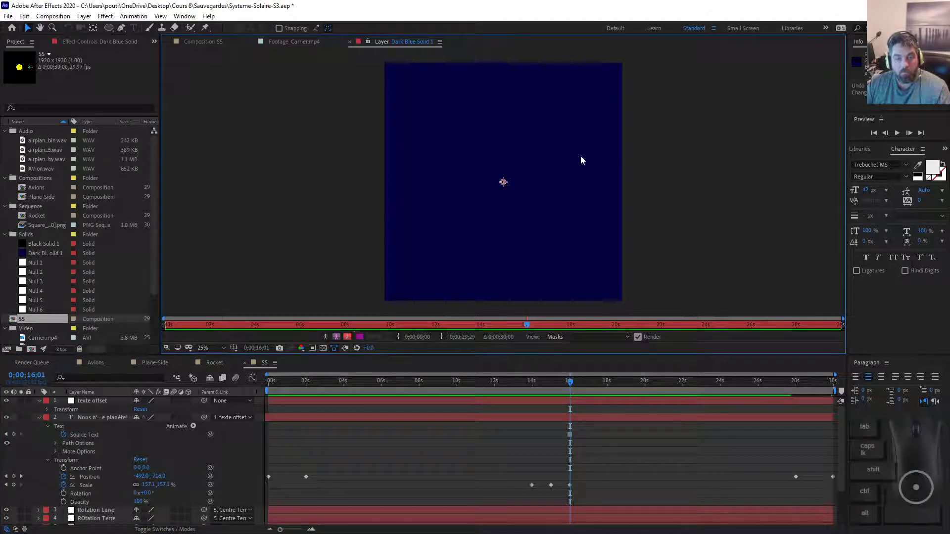
{"action": "left_click", "coordinate": [208, 42]}
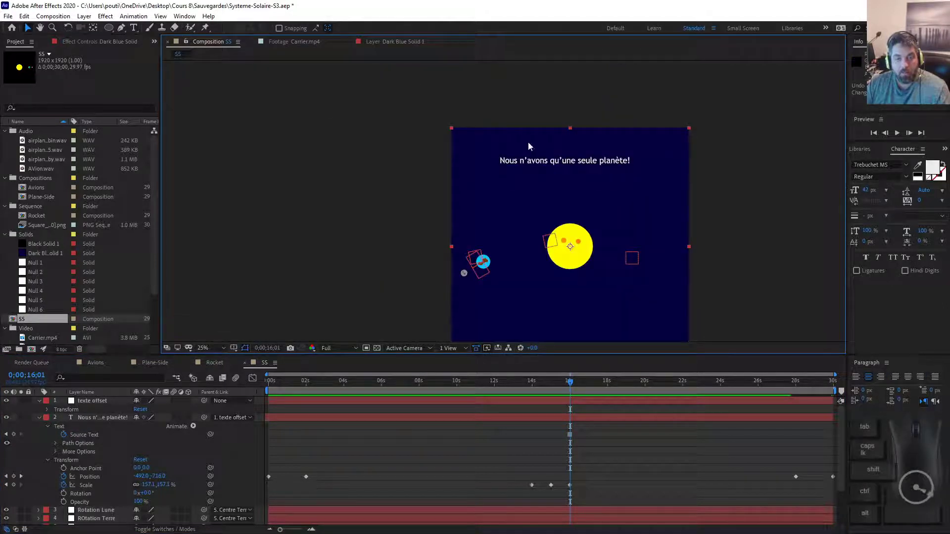
{"action": "left_click", "coordinate": [338, 406]}
{"action": "left_click", "coordinate": [342, 418]}
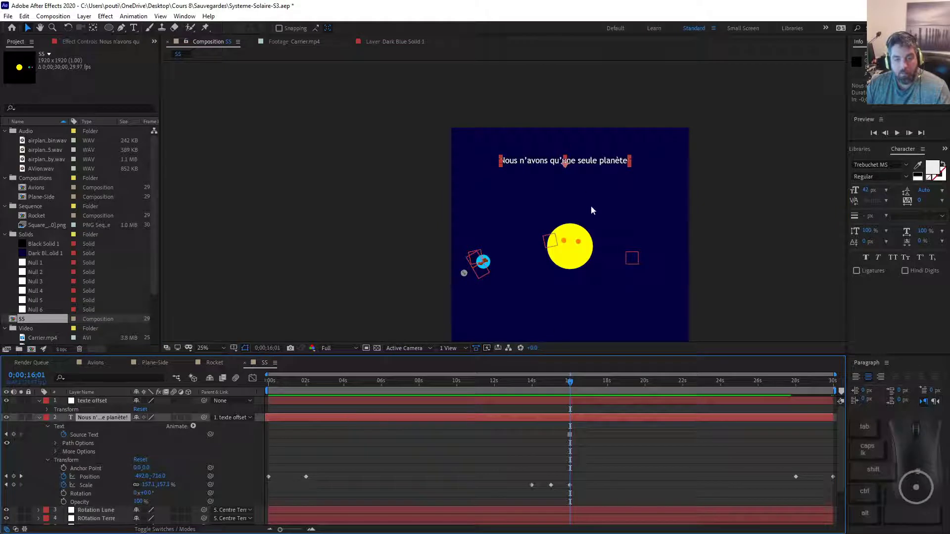
{"action": "double_click", "coordinate": [584, 161]}
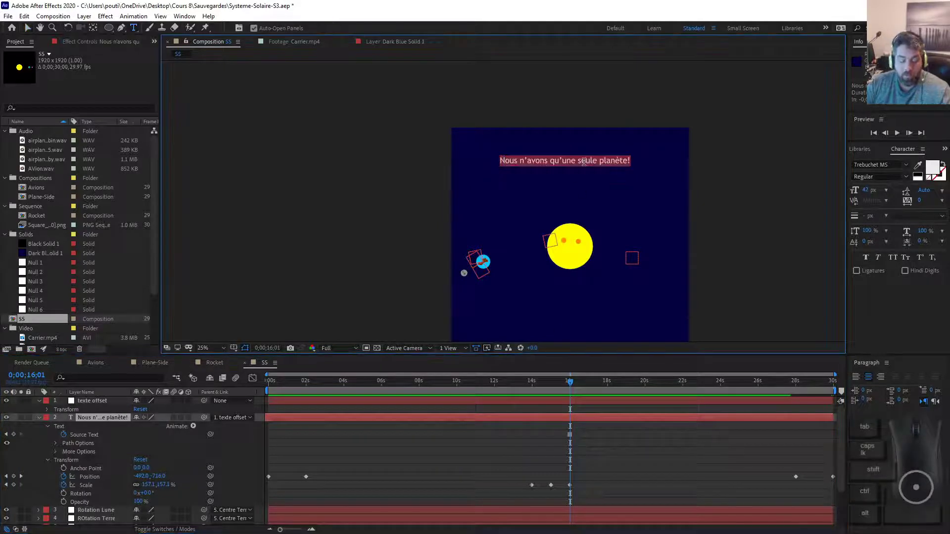
{"action": "type", "text": "Avez"}
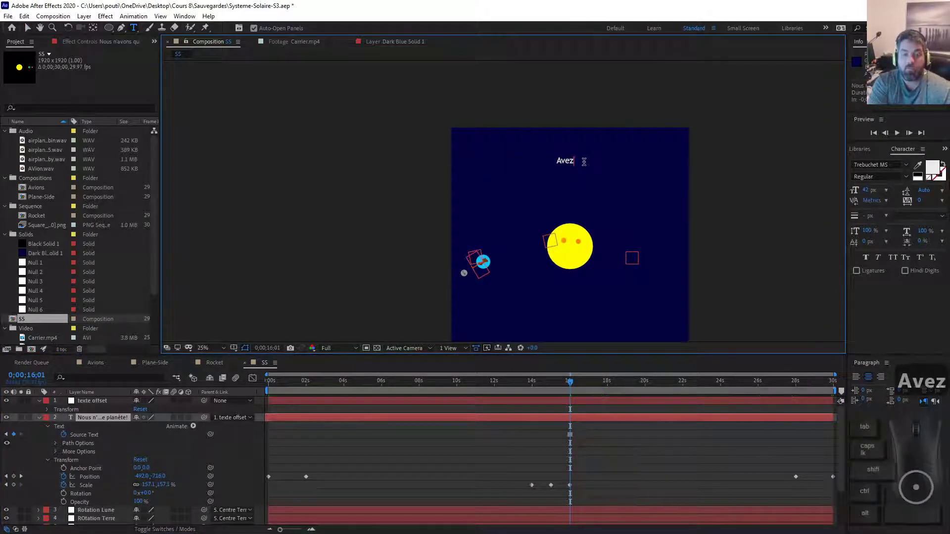
{"action": "key", "text": "BackSpace"}
{"action": "type", "text": "-vous comp"}
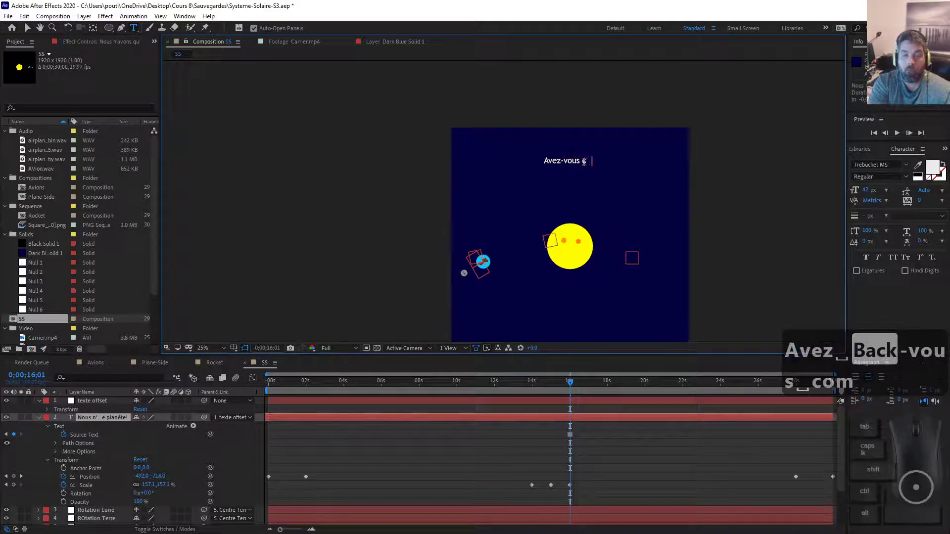
{"action": "type", "text": "ris?"}
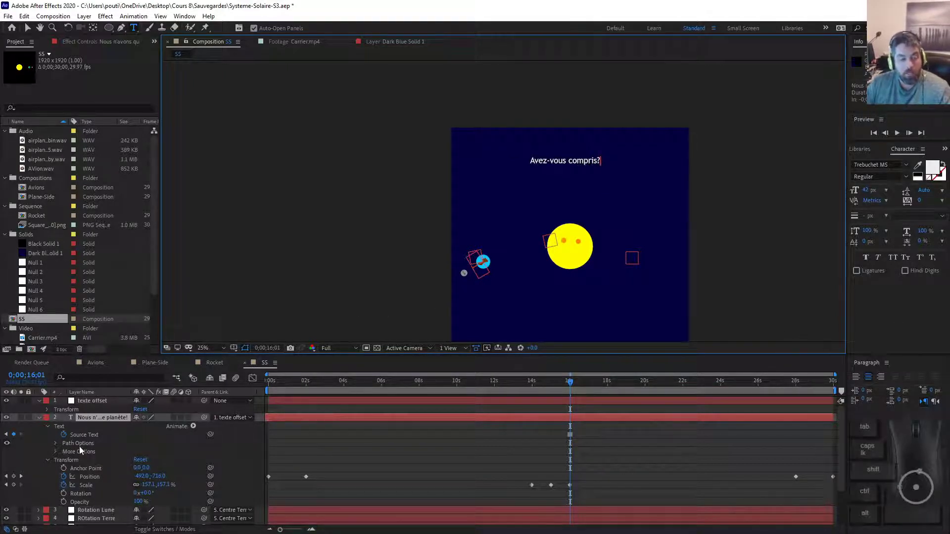
Move both Source Text keyframes back to about 0;00;15;00, in line with the middle scale keyframe, and scrub through the text change
{"action": "left_click_drag", "start_coordinate": [573, 382], "coordinate": [550, 402]}
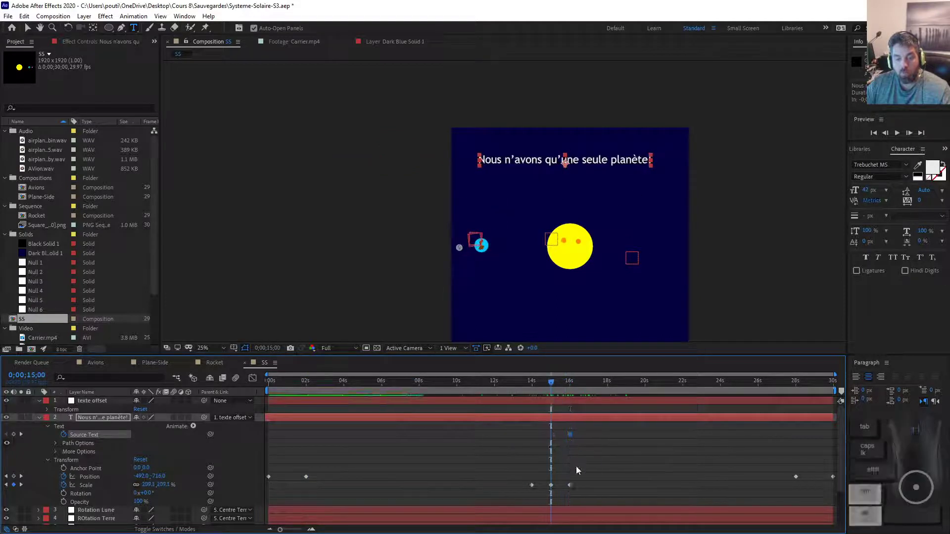
{"action": "scroll", "coordinate": [575, 466], "scroll_direction": "up", "scroll_amount": 5, "text": "alt"}
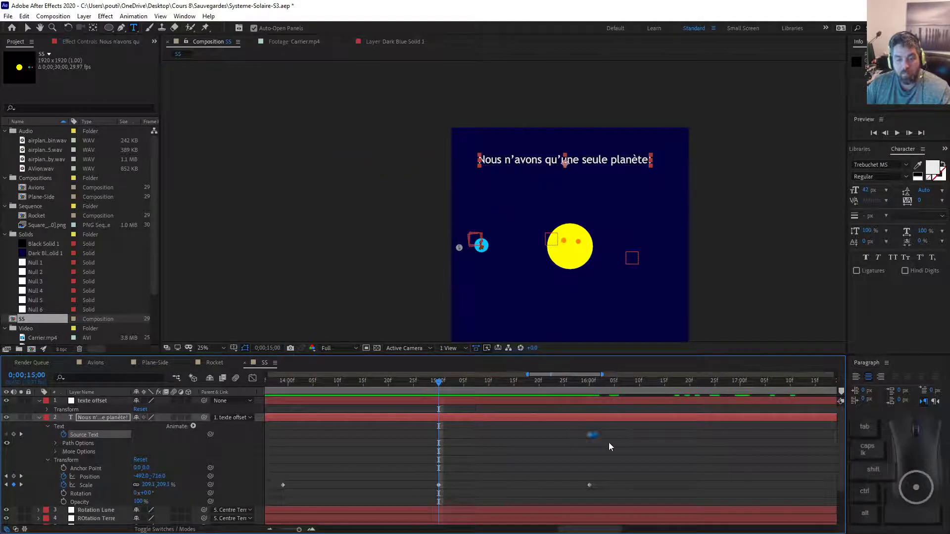
{"action": "left_click_drag", "start_coordinate": [590, 435], "coordinate": [442, 438]}
{"action": "left_click_drag", "start_coordinate": [447, 383], "coordinate": [607, 372]}
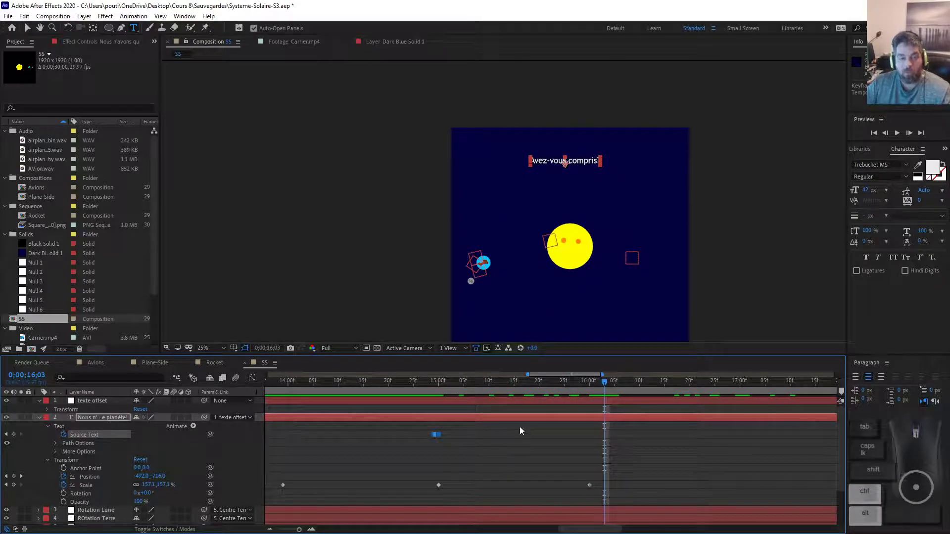
{"action": "scroll", "coordinate": [519, 427], "scroll_direction": "down", "scroll_amount": 2}
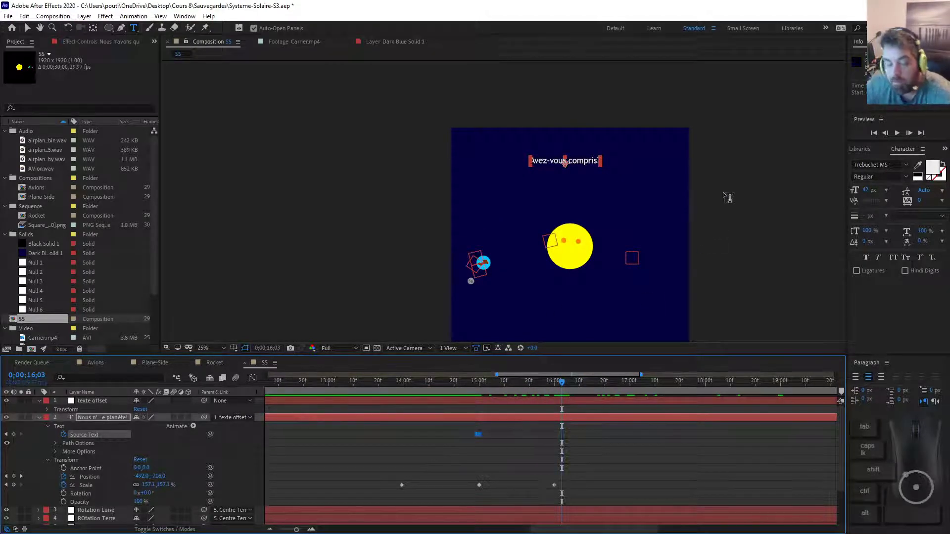
Consult the "Animation de texte" slide, then return to After Effects, switch to the Effects workspace and expand the Text Blurs animation presets
{"action": "key", "text": "alt+Tab"}
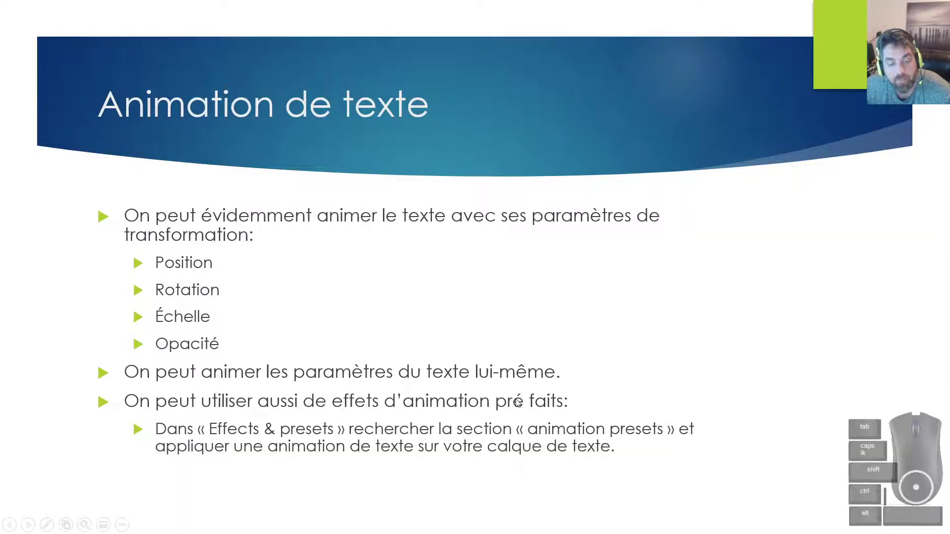
{"action": "key", "text": "alt+Tab"}
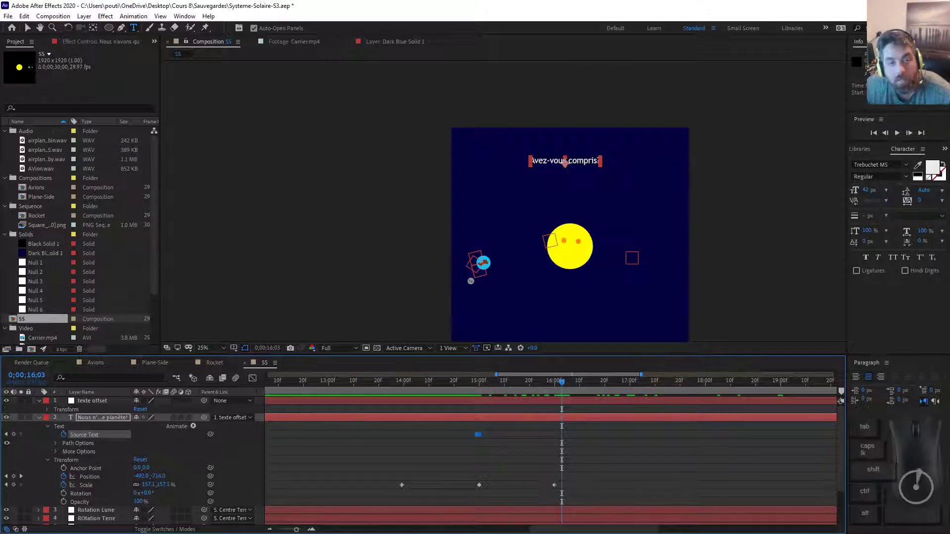
{"action": "left_click", "coordinate": [192, 18]}
{"action": "mouse_move", "coordinate": [296, 27]}
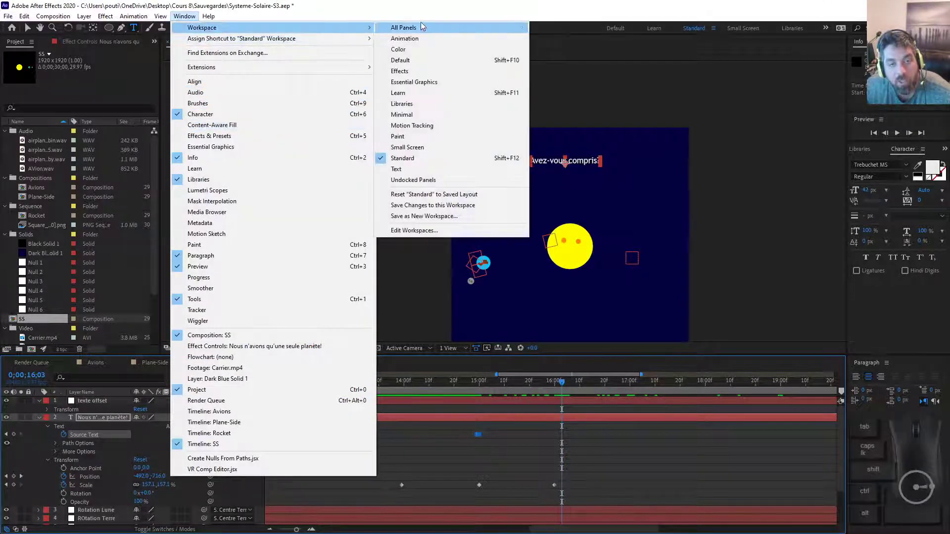
{"action": "left_click", "coordinate": [517, 70]}
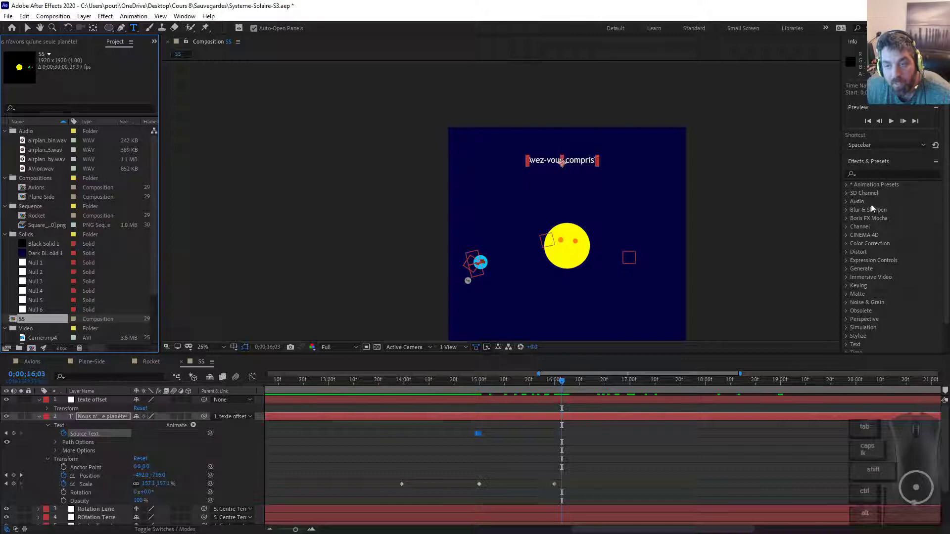
{"action": "left_click", "coordinate": [847, 184]}
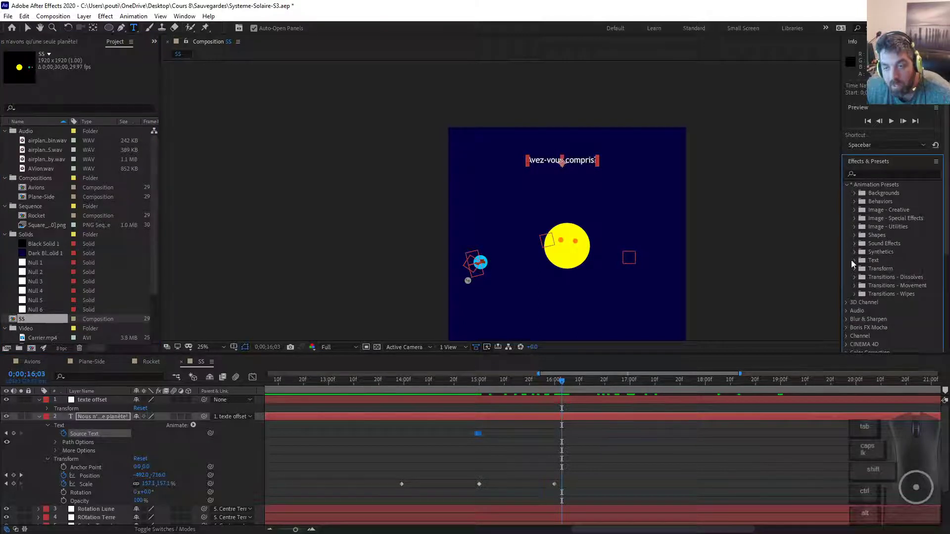
{"action": "left_click", "coordinate": [854, 261]}
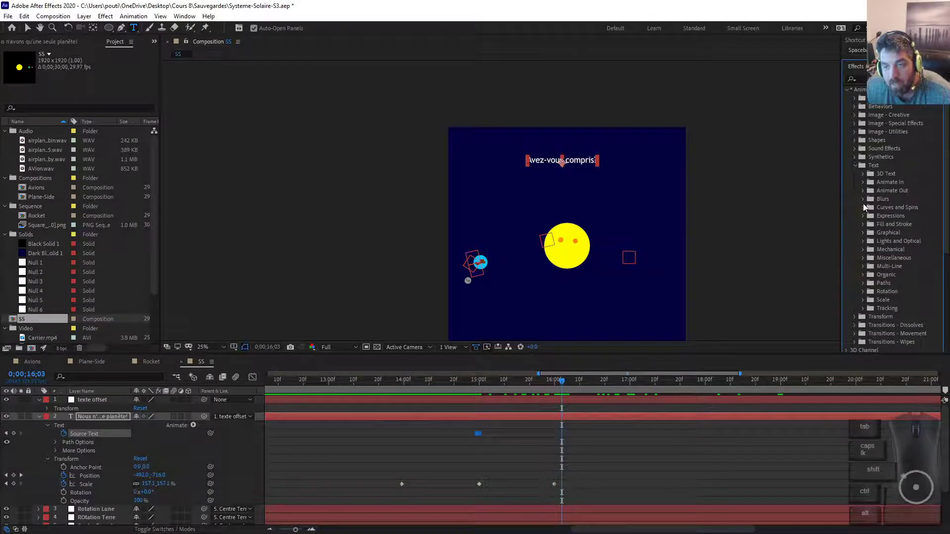
{"action": "left_click", "coordinate": [863, 200]}
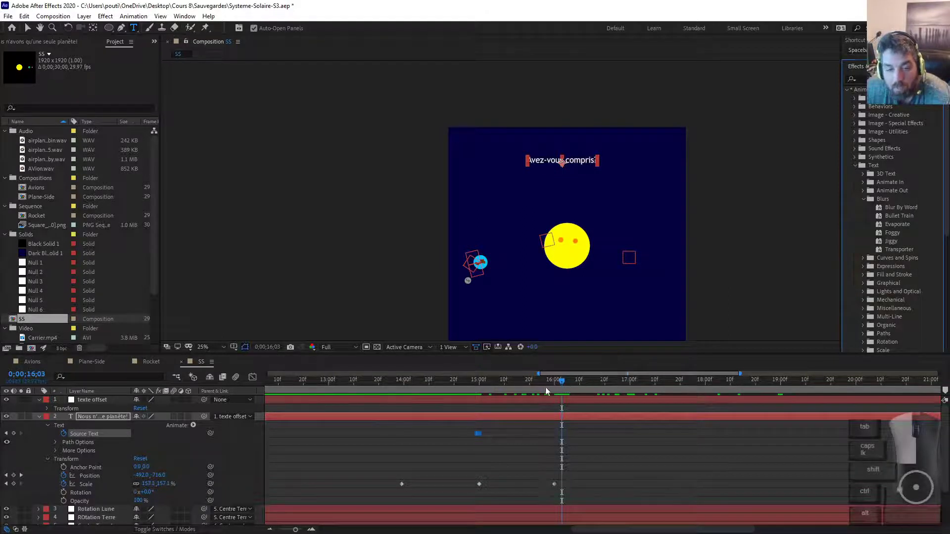
Try the Bullet Train preset on the title at 0;00;15;00, preview the animation and undo the preset
{"action": "left_click_drag", "start_coordinate": [545, 387], "coordinate": [479, 385]}
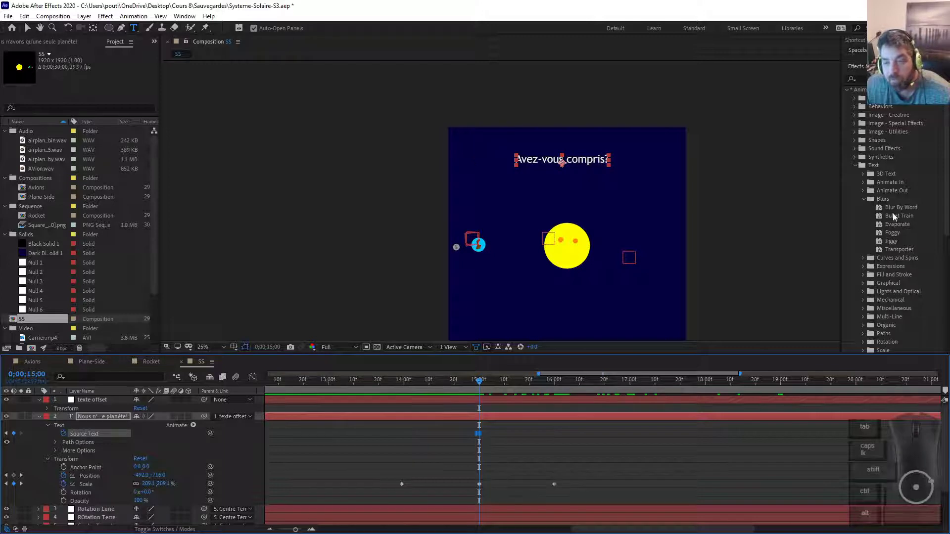
{"action": "left_click_drag", "start_coordinate": [893, 216], "coordinate": [591, 165]}
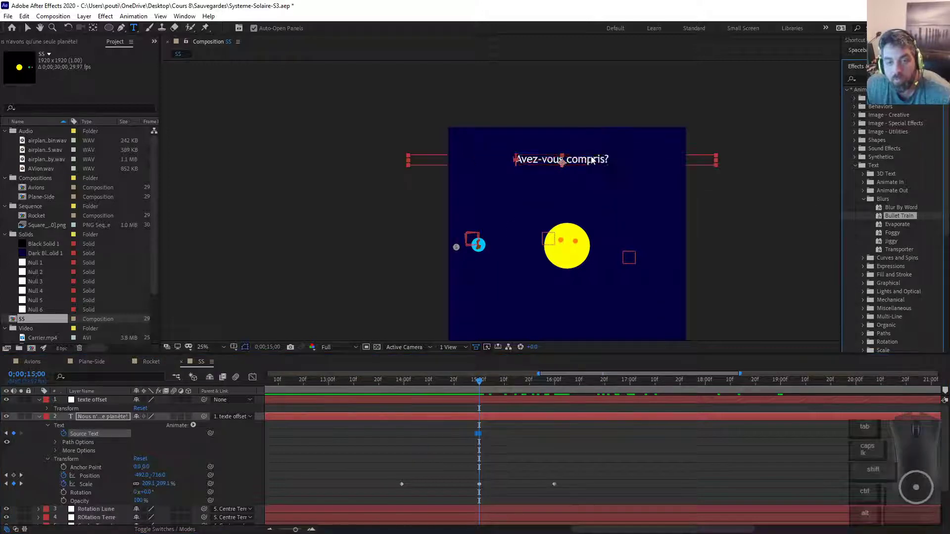
{"action": "left_click", "coordinate": [477, 388]}
{"action": "key", "text": "v"}
{"action": "key", "text": "space"}
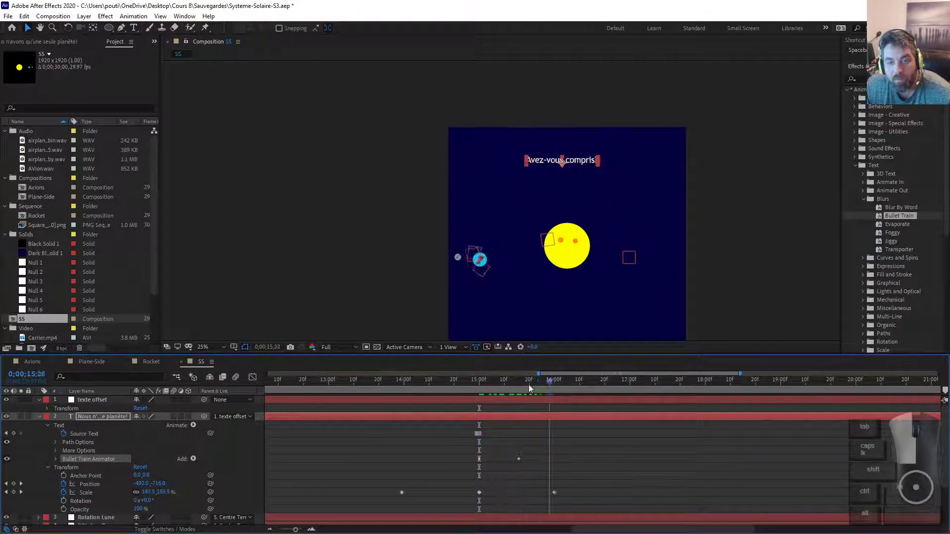
{"action": "key", "text": "space"}
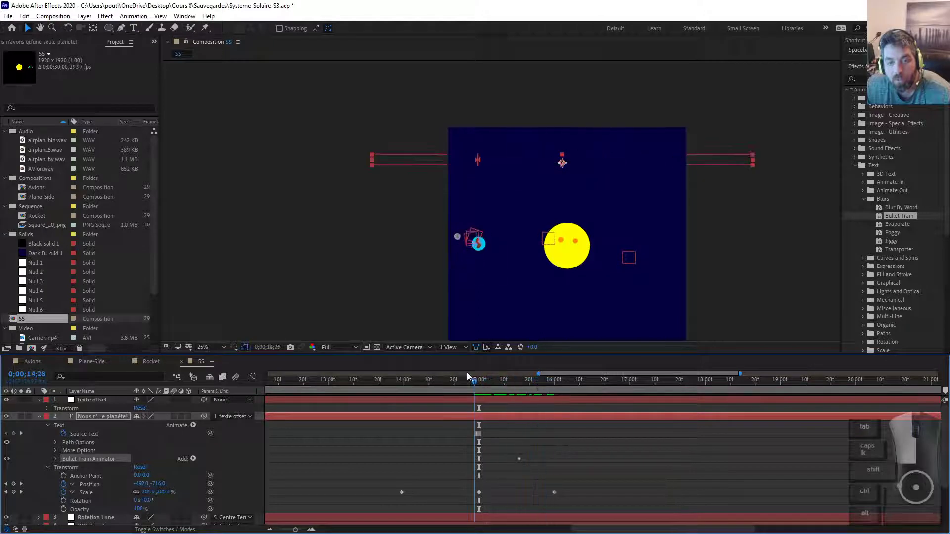
{"action": "left_click_drag", "start_coordinate": [467, 372], "coordinate": [630, 377]}
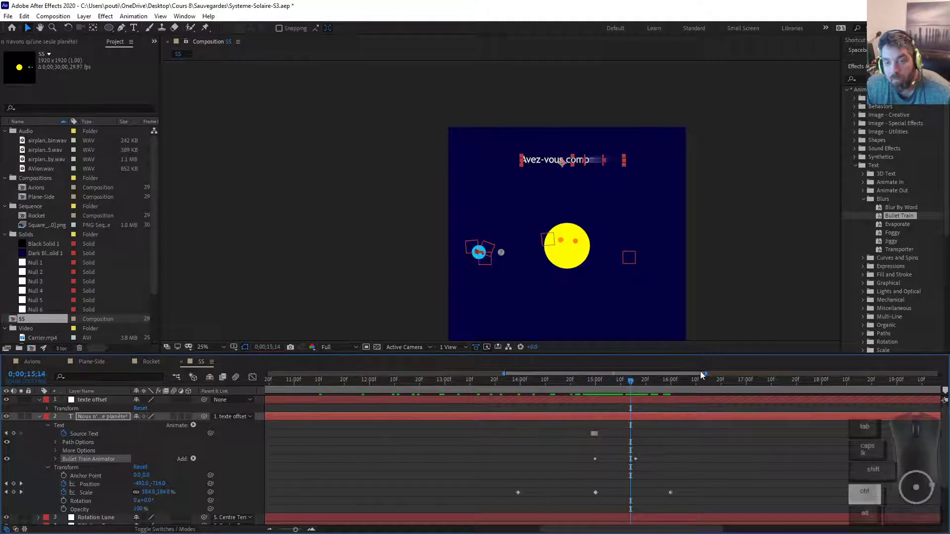
{"action": "key", "text": "ctrl+z"}
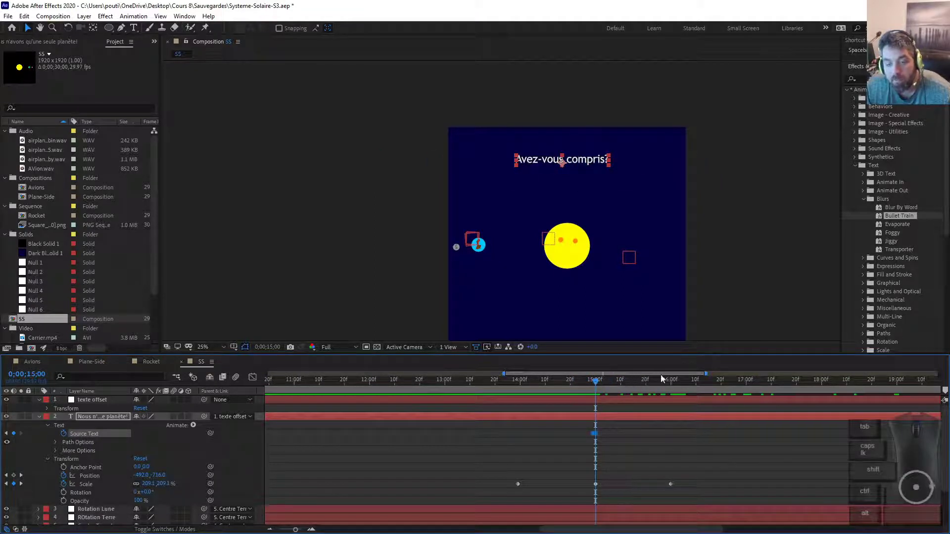
Apply the Bars Blinky preset from the Graphical text presets to the title layer at 0;00;15;00 and preview it
{"action": "left_click", "coordinate": [863, 199]}
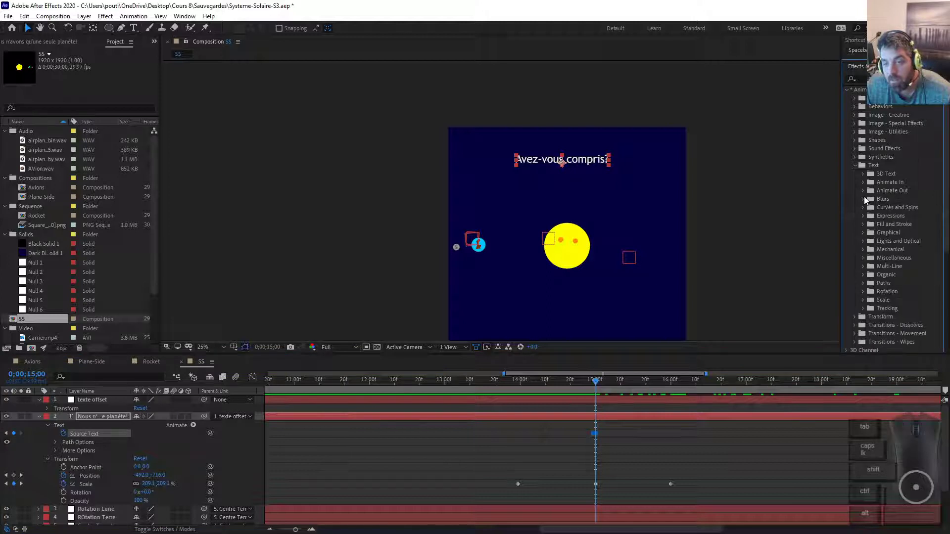
{"action": "left_click", "coordinate": [863, 233]}
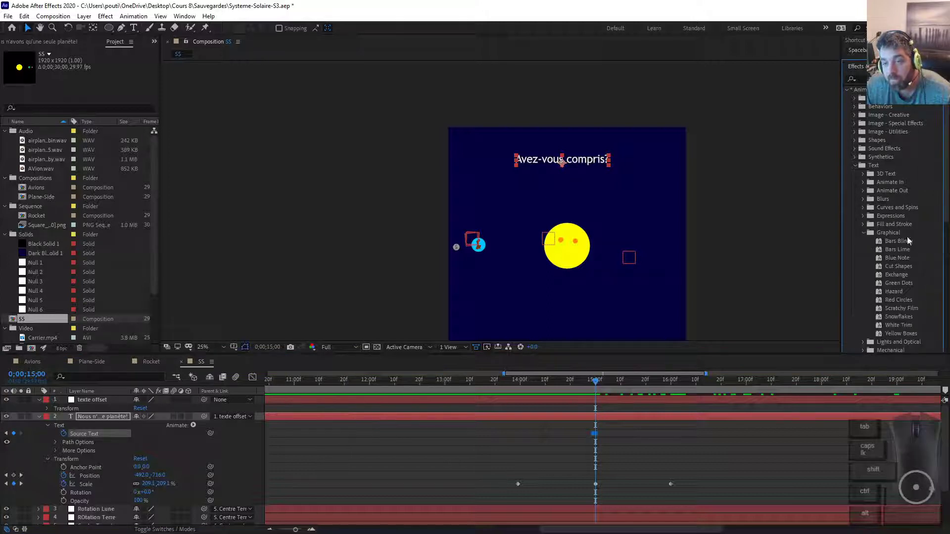
{"action": "left_click_drag", "start_coordinate": [910, 242], "coordinate": [565, 418]}
{"action": "key", "text": "space"}
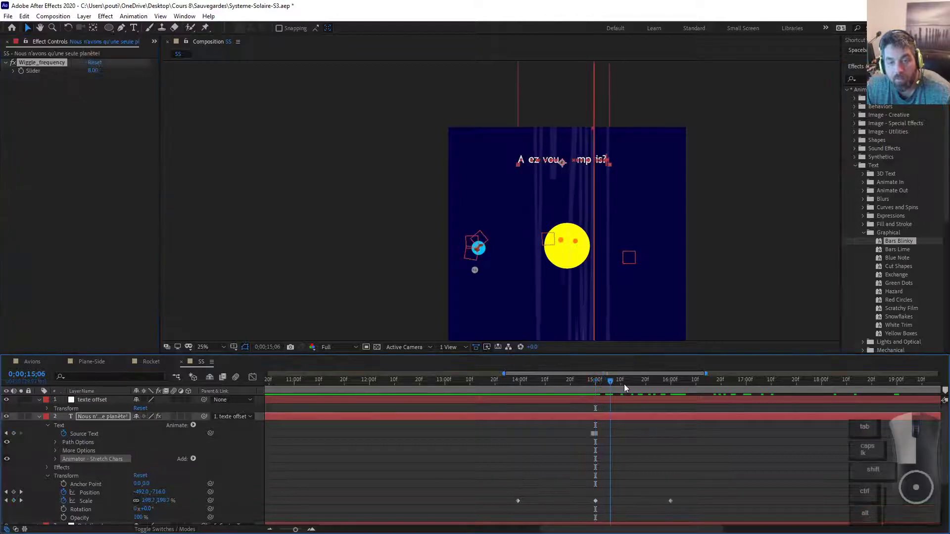
{"action": "left_click_drag", "start_coordinate": [670, 385], "coordinate": [519, 380]}
{"action": "key", "text": "space"}
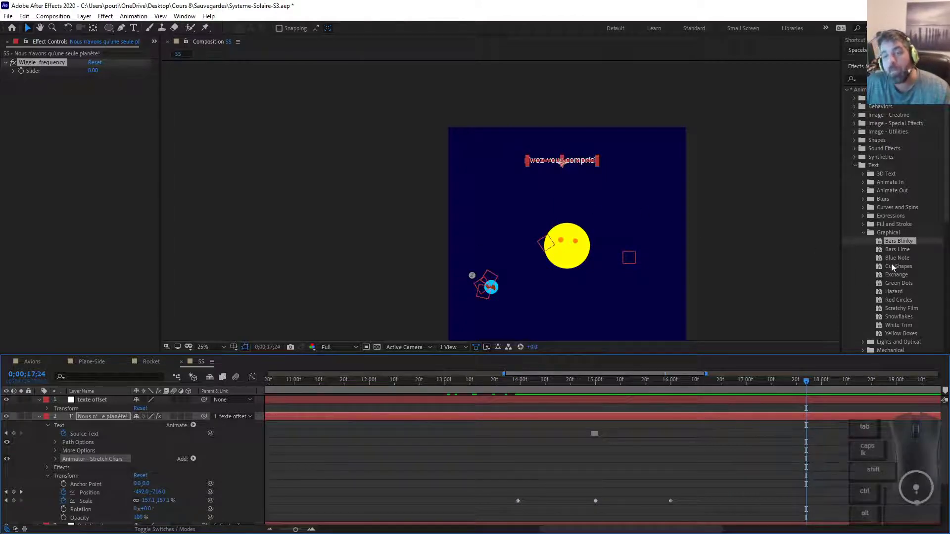
Review the "Animation de texte" and "Application d'effets" slides in the presentation, scrubbing the title animation in After Effects between them
{"action": "key", "text": "alt+Tab"}
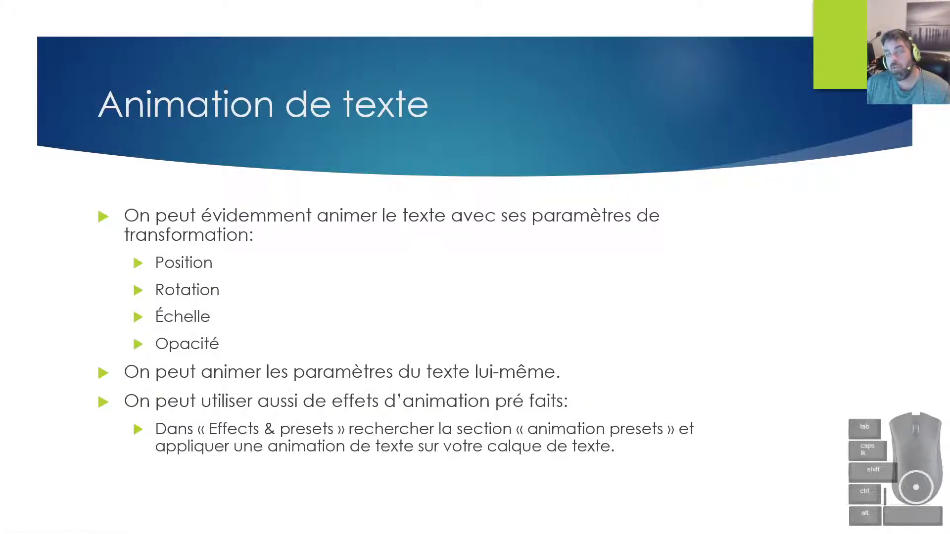
{"action": "key", "text": "alt+Tab"}
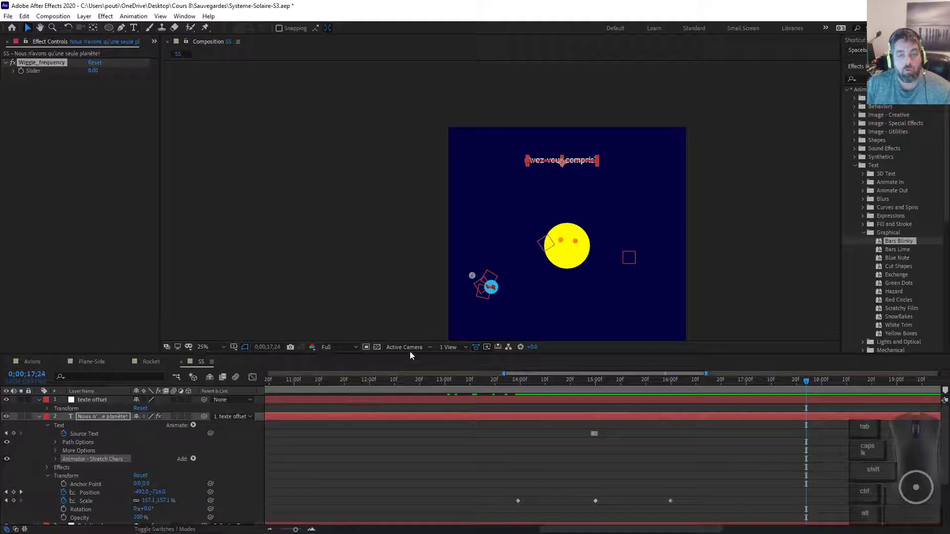
{"action": "left_click_drag", "start_coordinate": [732, 376], "coordinate": [797, 399]}
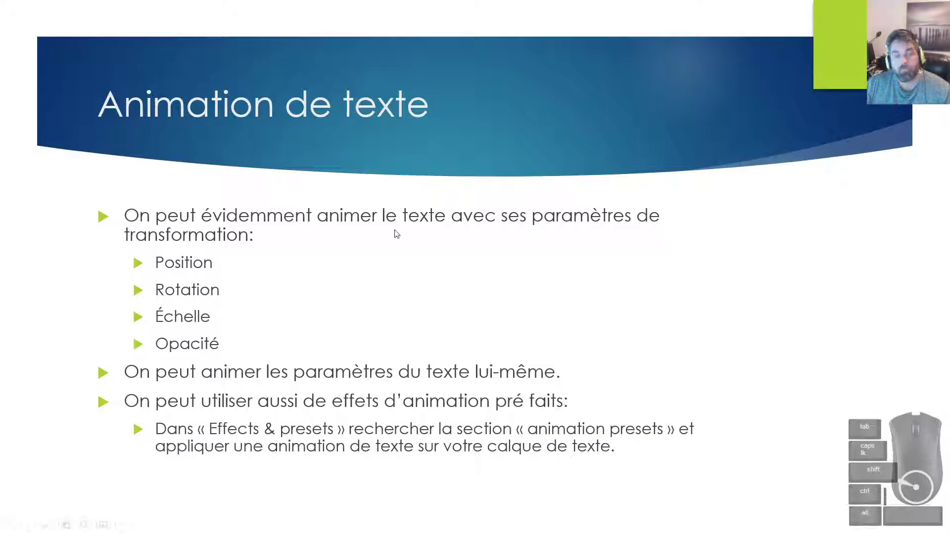
{"action": "left_click", "coordinate": [356, 217]}
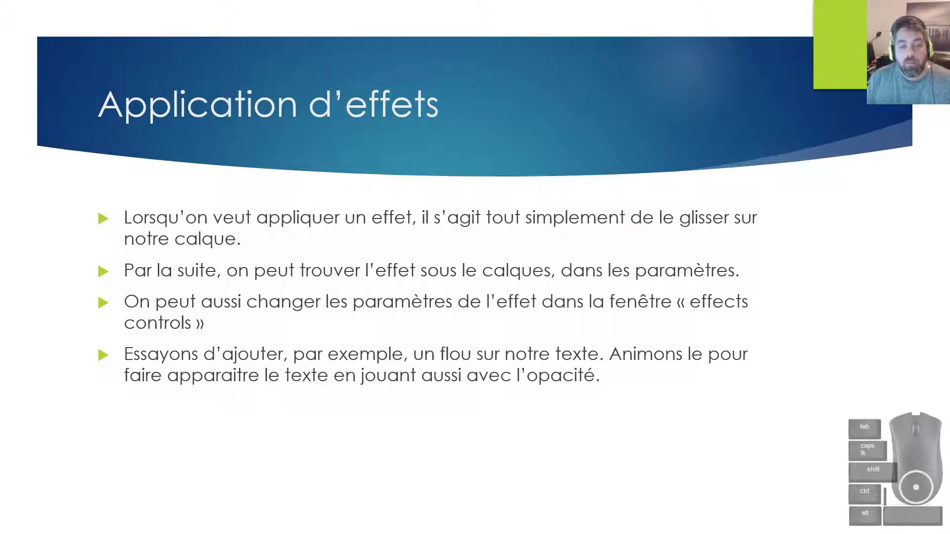
{"action": "key", "text": "alt+Tab"}
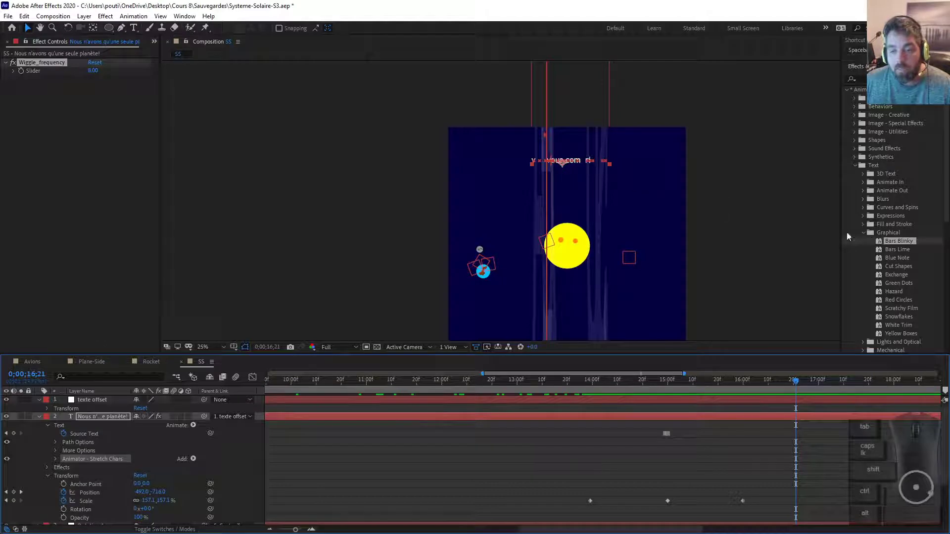
Inspect the title layer's Stretch Chars animator properties and its text More Options, and collapse both groups
{"action": "left_click", "coordinate": [55, 459]}
{"action": "scroll", "coordinate": [129, 435], "scroll_direction": "down", "scroll_amount": 2}
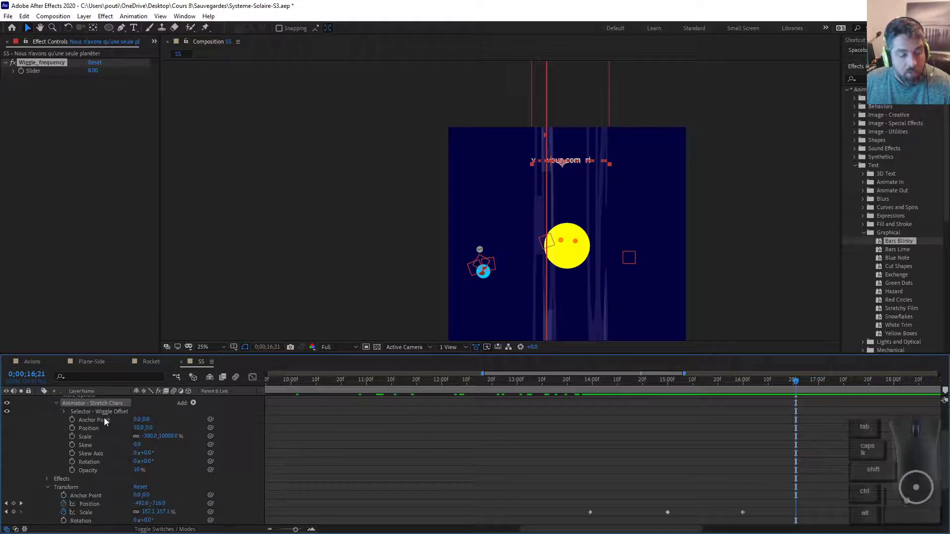
{"action": "scroll", "coordinate": [94, 425], "scroll_direction": "up", "scroll_amount": 1}
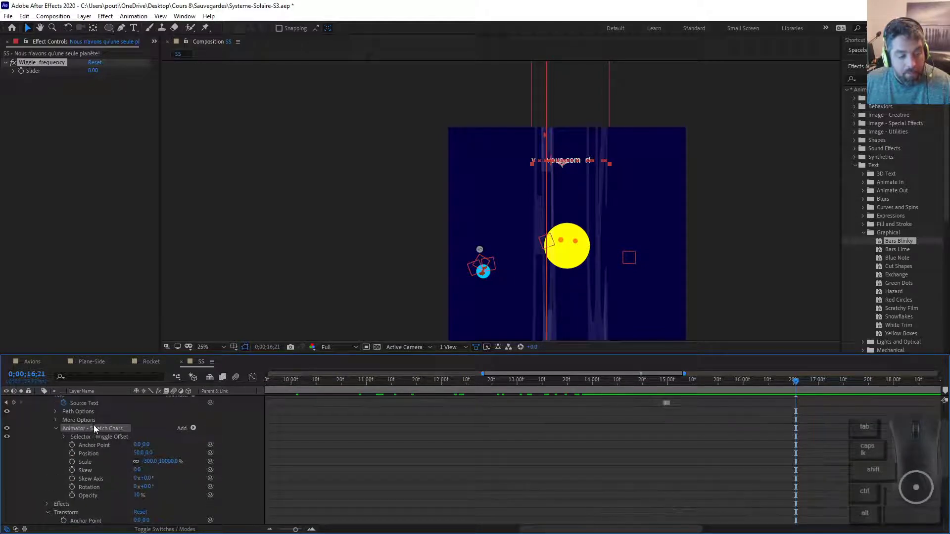
{"action": "left_click", "coordinate": [55, 420]}
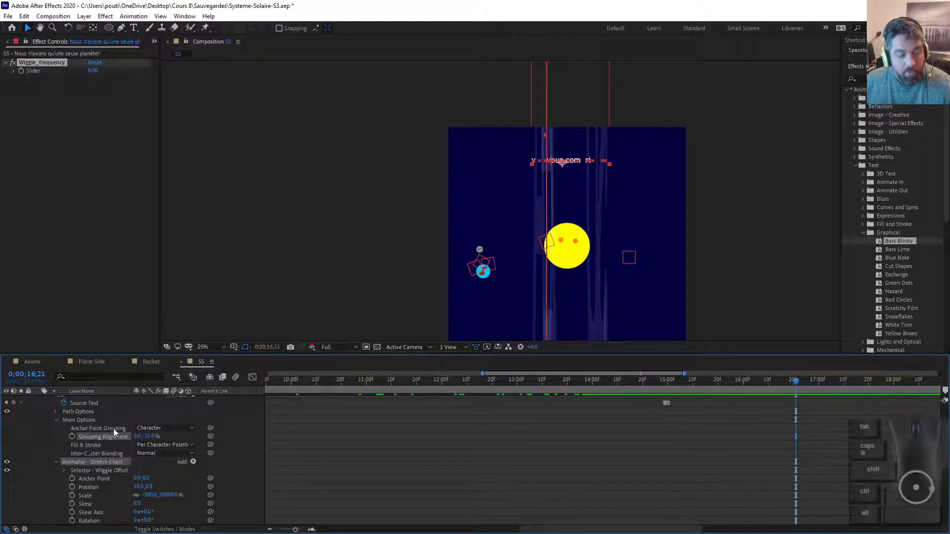
{"action": "left_click", "coordinate": [56, 420]}
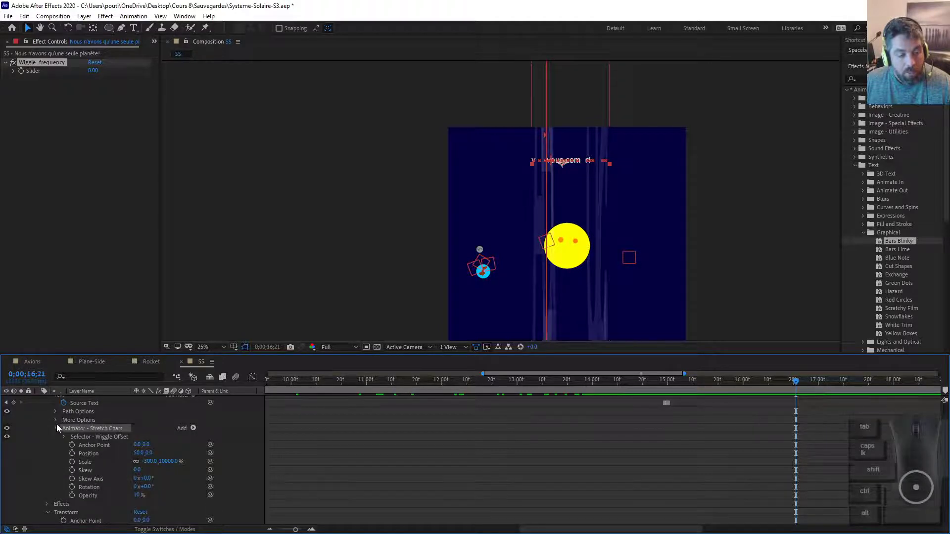
{"action": "left_click", "coordinate": [55, 428]}
{"action": "scroll", "coordinate": [94, 430], "scroll_direction": "up", "scroll_amount": 1}
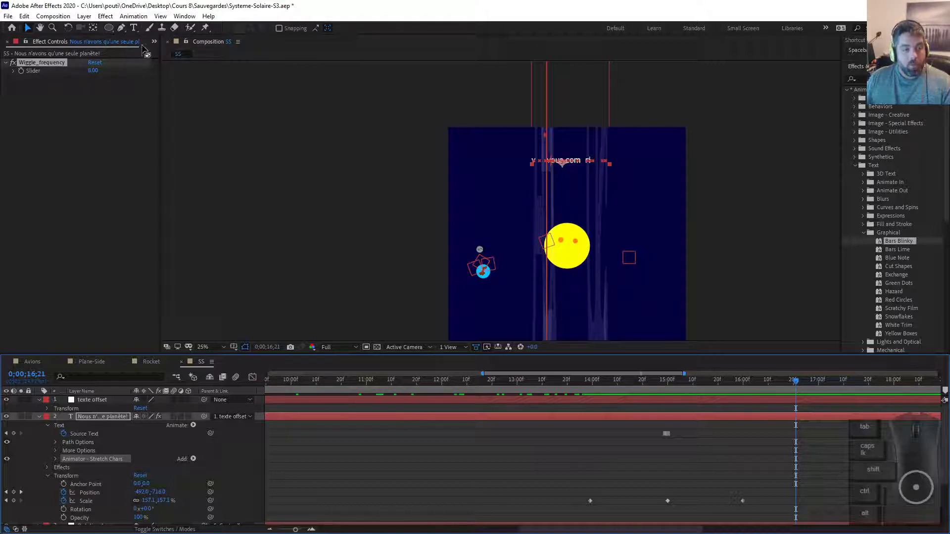
Show the project contents, return to the title's effect controls, try a Wiggle_frequency slider value of about -136 and undo it
{"action": "left_click", "coordinate": [140, 46]}
{"action": "left_click", "coordinate": [153, 42]}
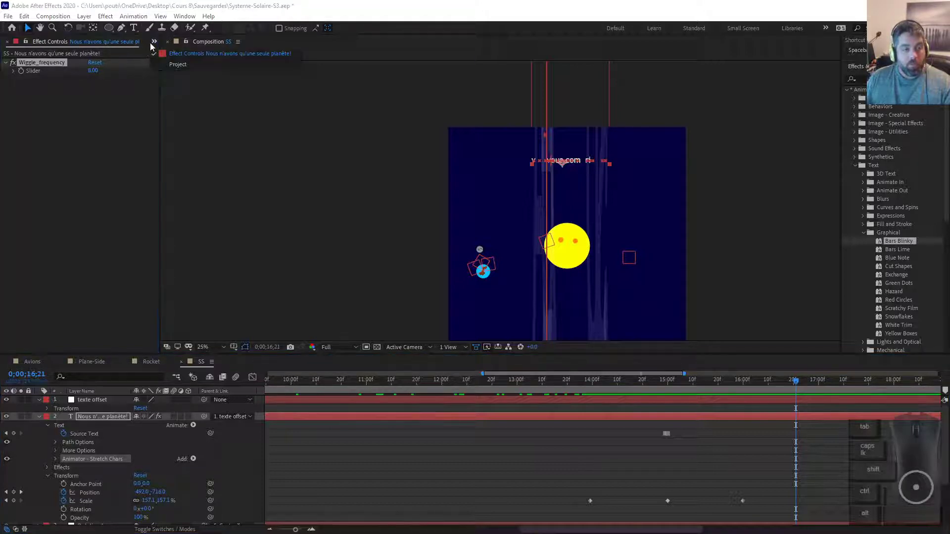
{"action": "left_click", "coordinate": [193, 68]}
{"action": "left_click", "coordinate": [153, 42]}
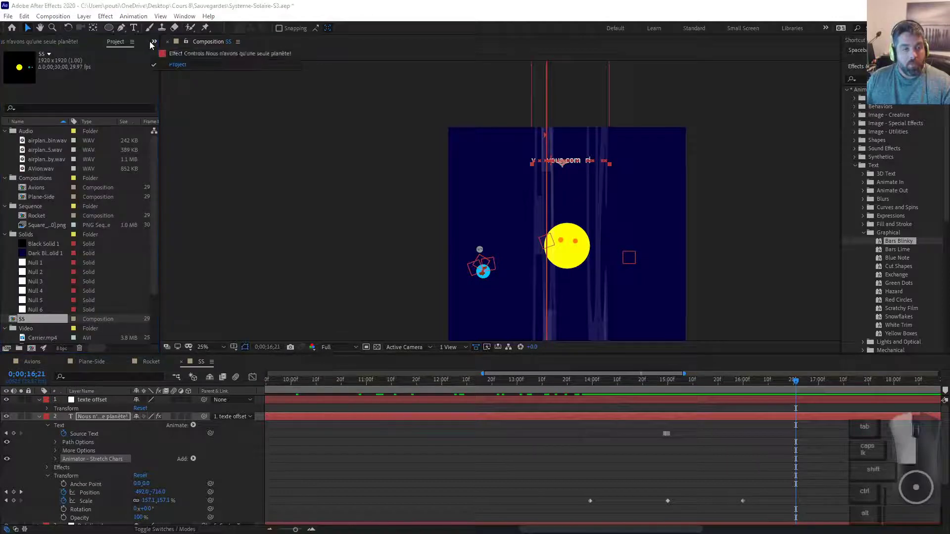
{"action": "left_click", "coordinate": [198, 53]}
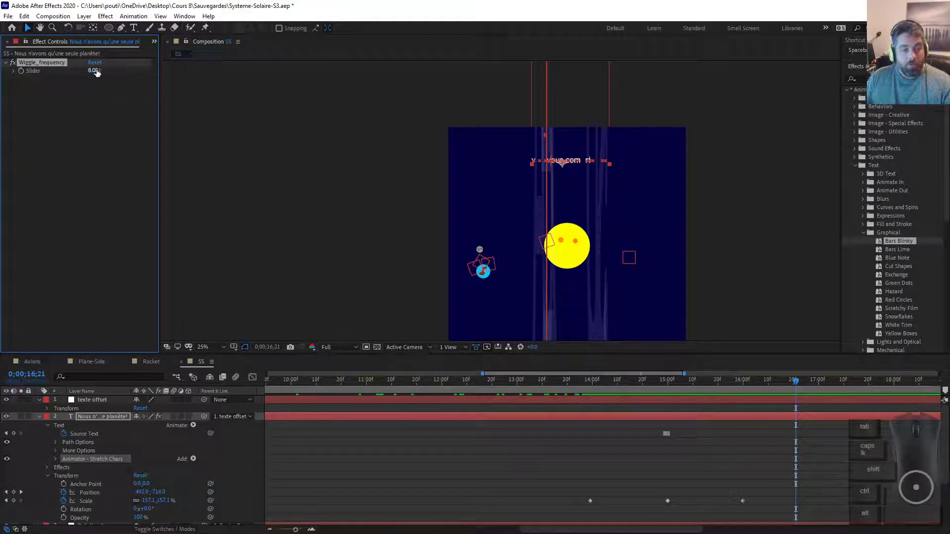
{"action": "left_click_drag", "start_coordinate": [97, 71], "coordinate": [27, 91]}
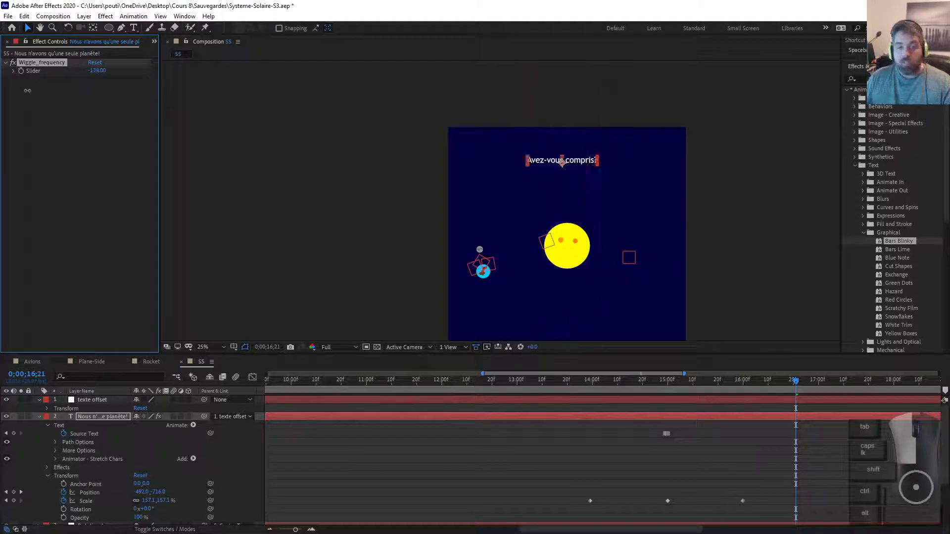
{"action": "key", "text": "ctrl+z"}
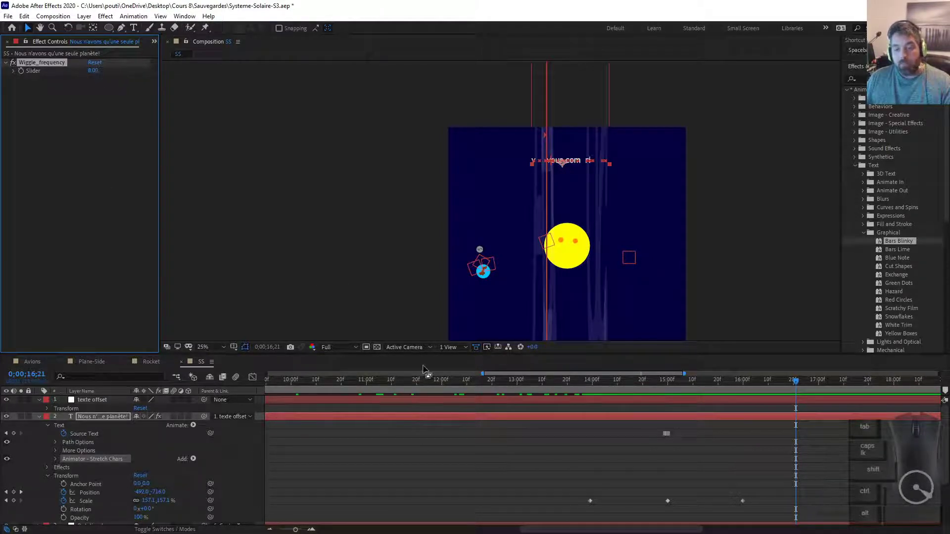
Remove the Bars Blinky preset from the title layer and set the current time to 0;00;15;12
{"action": "left_click_drag", "start_coordinate": [689, 387], "coordinate": [667, 387]}
{"action": "key", "text": "Delete"}
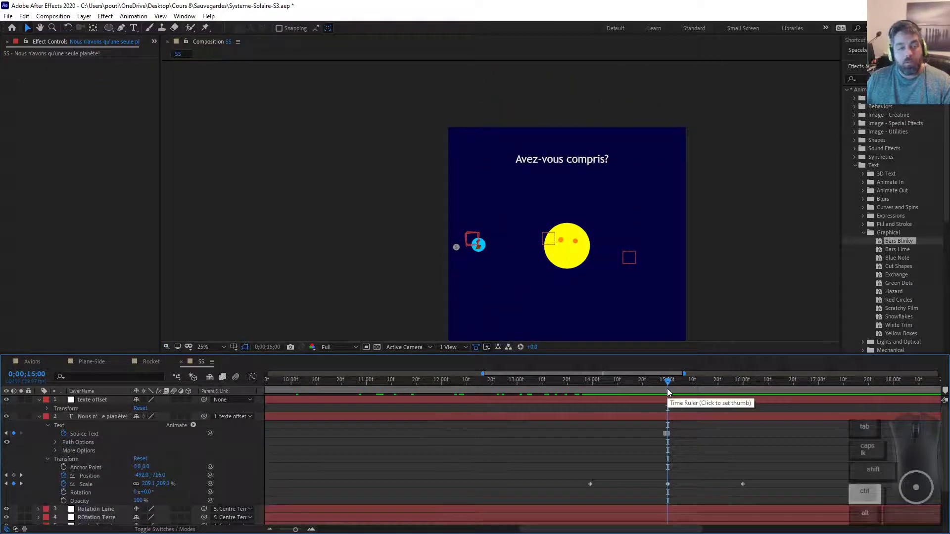
{"action": "left_click_drag", "start_coordinate": [669, 384], "coordinate": [699, 384]}
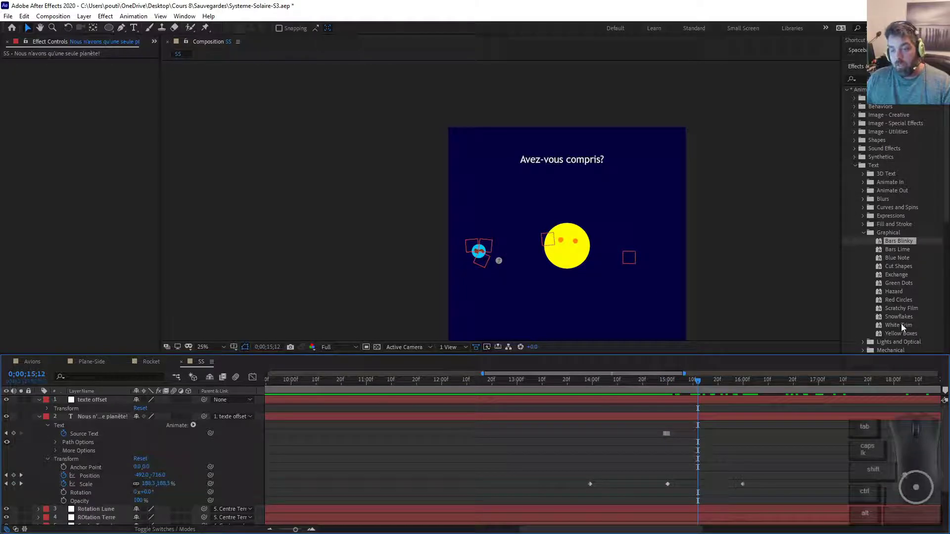
Try the Snowflakes text preset on the title layer at 0;00;15;12, scrub it, adjust its Wiggle Frequency slider and undo everything
{"action": "left_click_drag", "start_coordinate": [902, 318], "coordinate": [648, 417]}
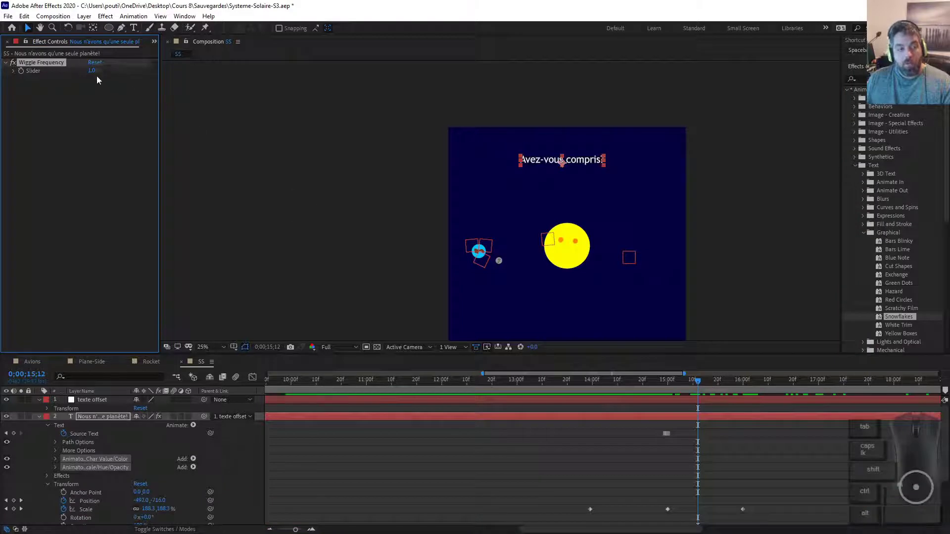
{"action": "left_click_drag", "start_coordinate": [624, 385], "coordinate": [605, 391]}
{"action": "left_click_drag", "start_coordinate": [92, 72], "coordinate": [110, 89]}
{"action": "key", "text": "ctrl+z"}
{"action": "key", "text": "ctrl+z"}
{"action": "key", "text": "ctrl+z"}
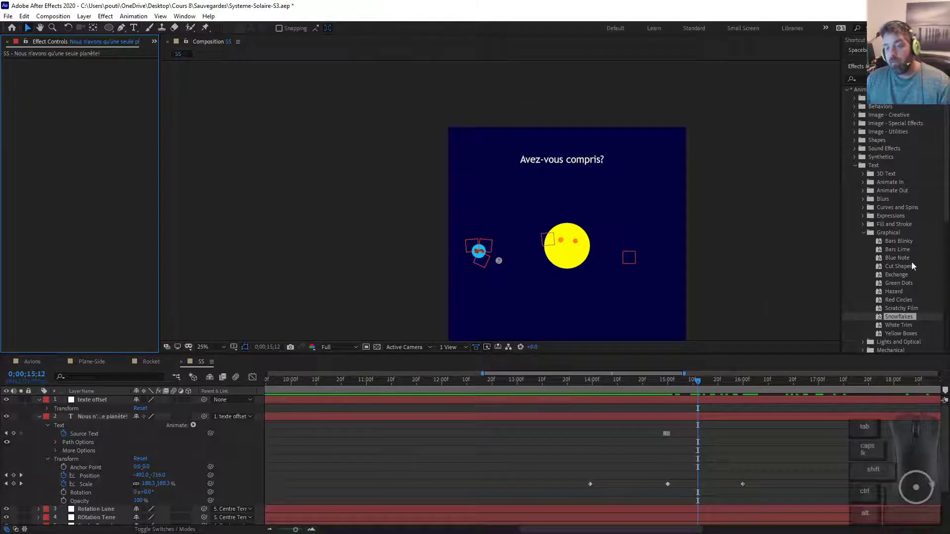
Browse the Fill and Stroke text presets and search the effects and presets for "dact"
{"action": "scroll", "coordinate": [901, 280], "scroll_direction": "down", "scroll_amount": 3}
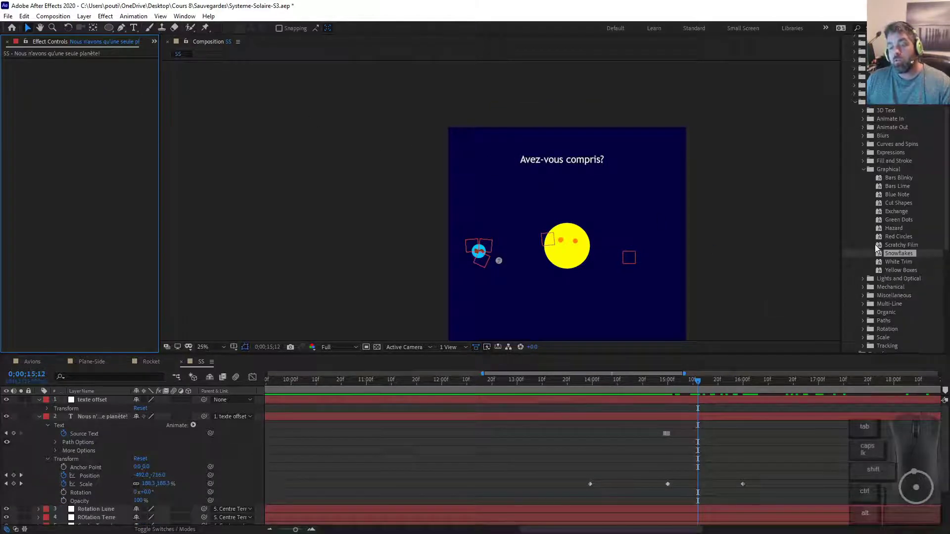
{"action": "left_click", "coordinate": [863, 169]}
{"action": "left_click", "coordinate": [862, 161]}
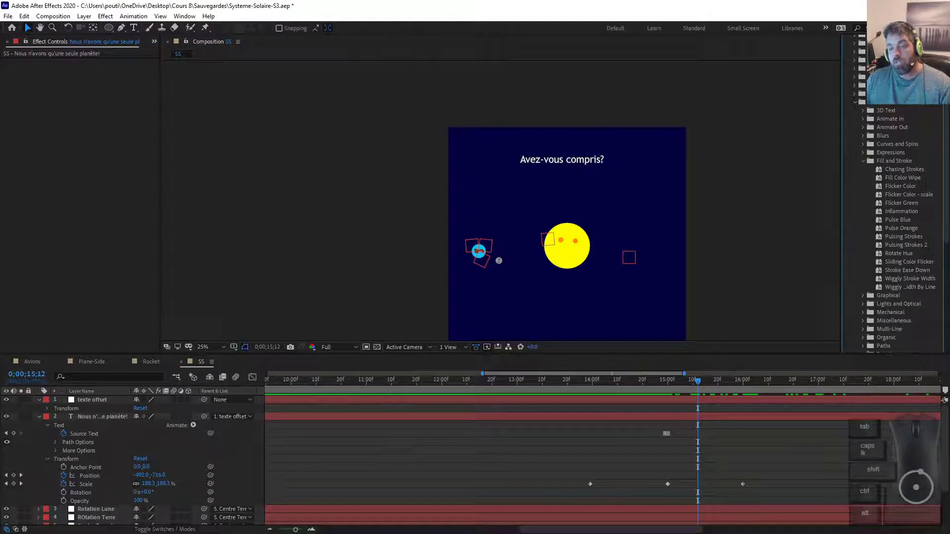
{"action": "scroll", "coordinate": [896, 191], "scroll_direction": "up", "scroll_amount": 7}
{"action": "left_click", "coordinate": [874, 171]}
{"action": "type", "text": "dact"}
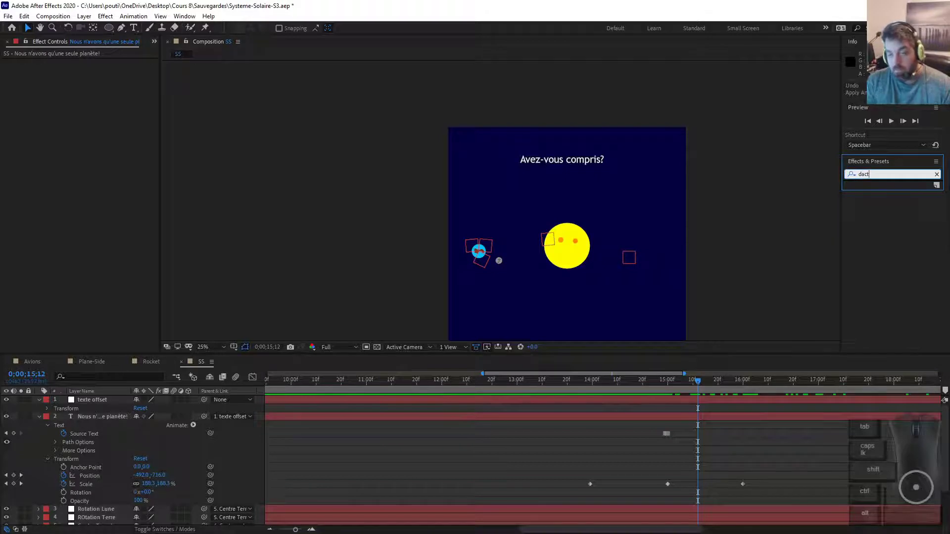
Search the presets for "ty", apply the Typewriter preset to the title layer at 0;00;15;12 and preview the typing animation
{"action": "double_click", "coordinate": [871, 174]}
{"action": "type", "text": "ty"}
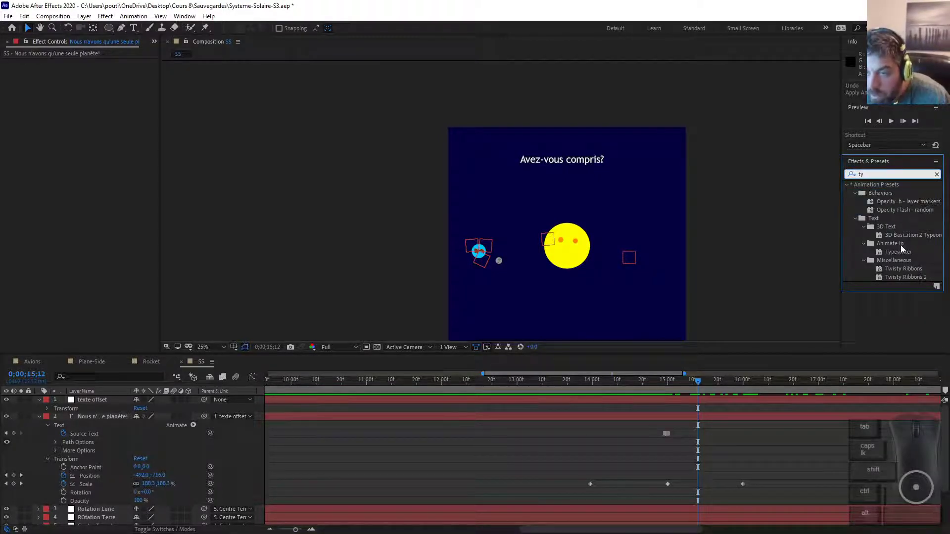
{"action": "left_click_drag", "start_coordinate": [898, 252], "coordinate": [654, 417]}
{"action": "left_click", "coordinate": [712, 380]}
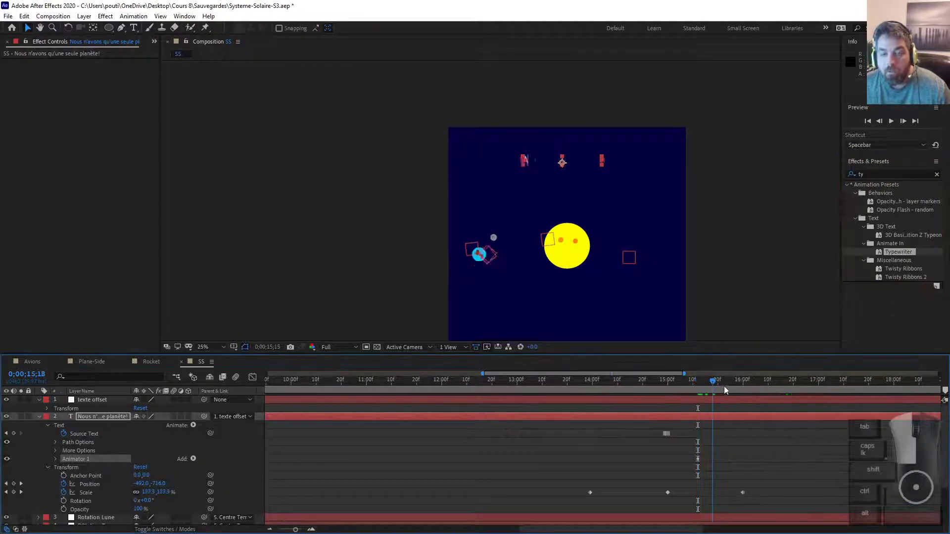
{"action": "left_click_drag", "start_coordinate": [723, 386], "coordinate": [744, 394]}
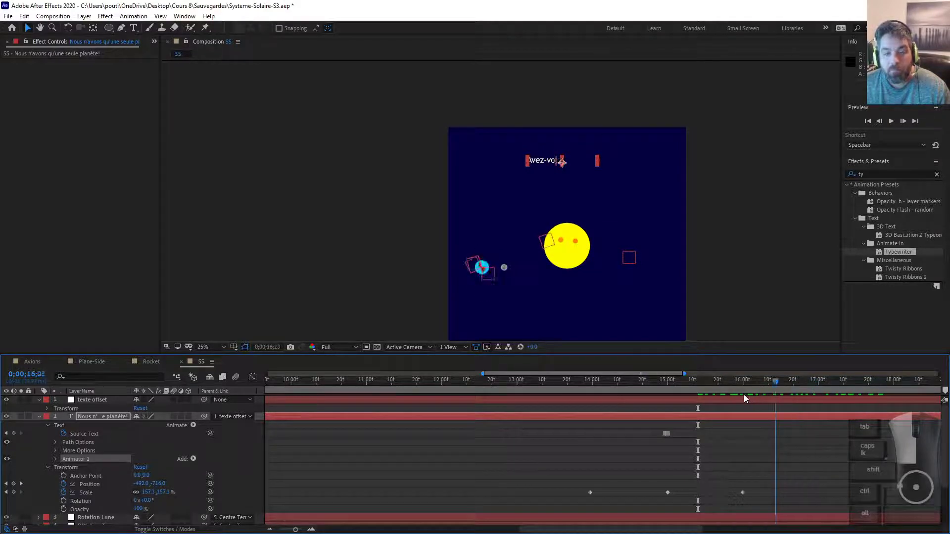
{"action": "left_click", "coordinate": [543, 415]}
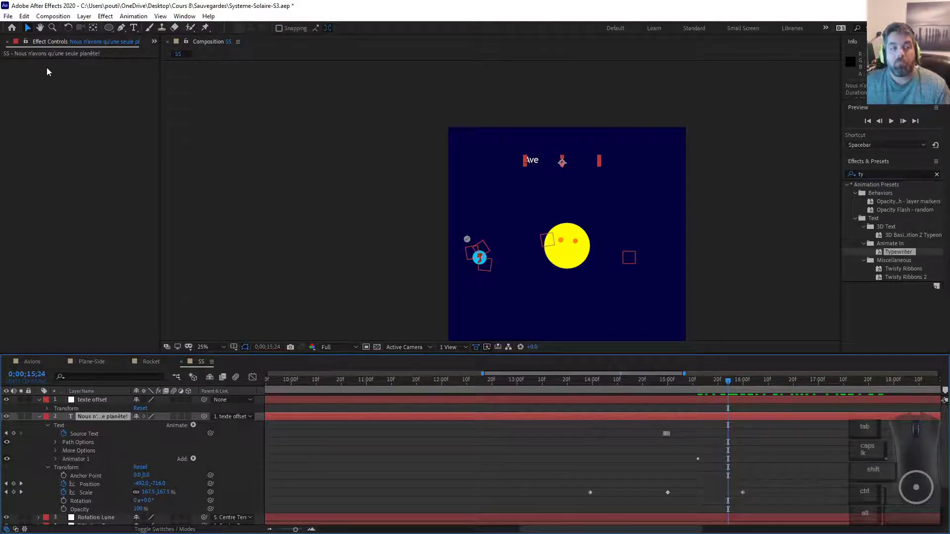
Reveal the Range Selector 1 properties under the title's Animator 1, with the current time at 0;00;15;12
{"action": "left_click", "coordinate": [56, 459]}
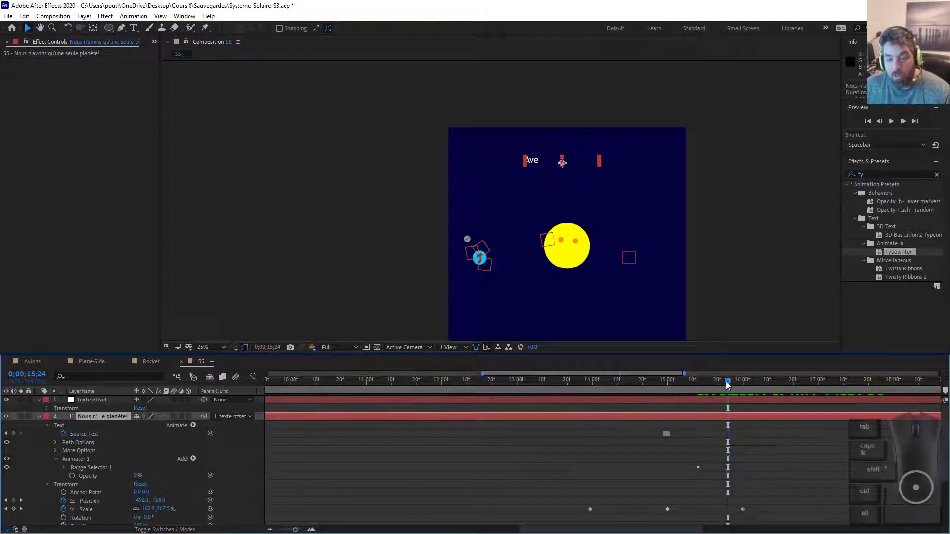
{"action": "left_click_drag", "start_coordinate": [728, 385], "coordinate": [698, 475]}
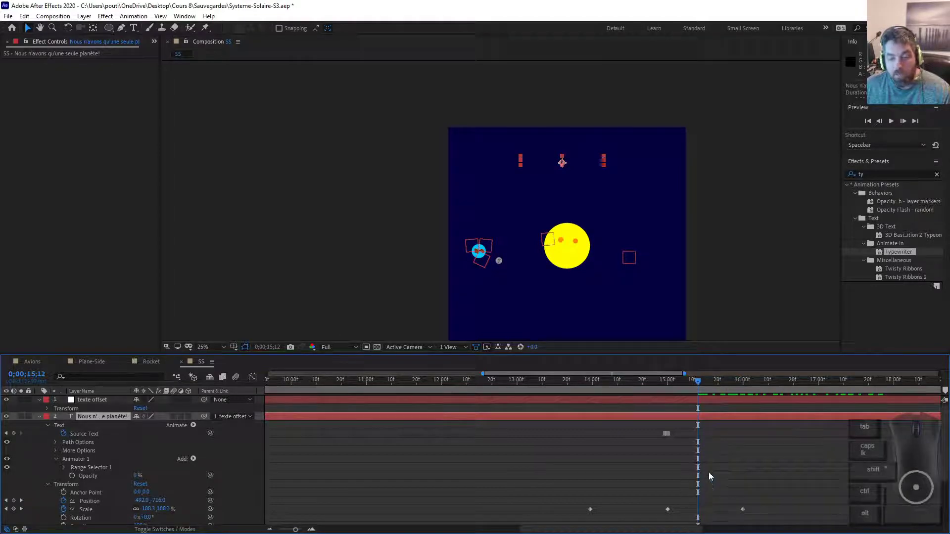
{"action": "left_click", "coordinate": [887, 470]}
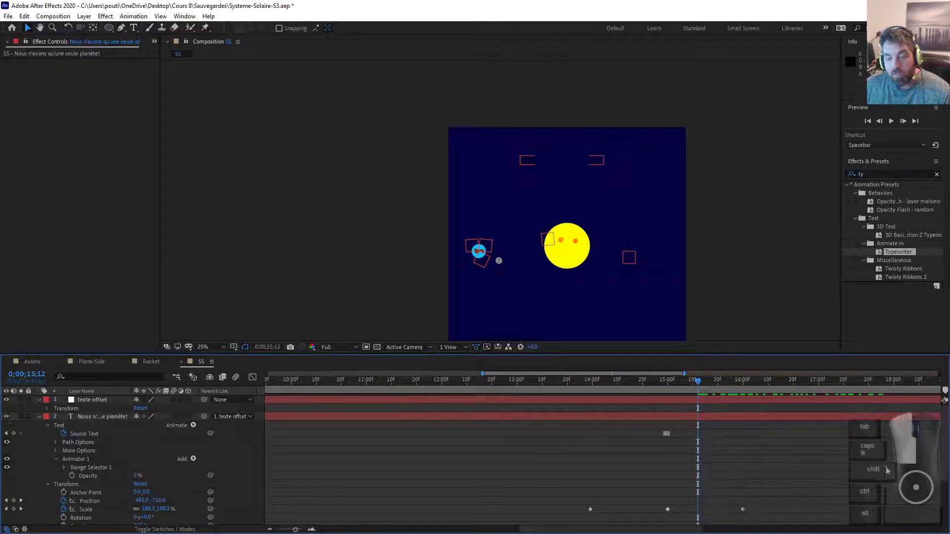
{"action": "left_click", "coordinate": [63, 467]}
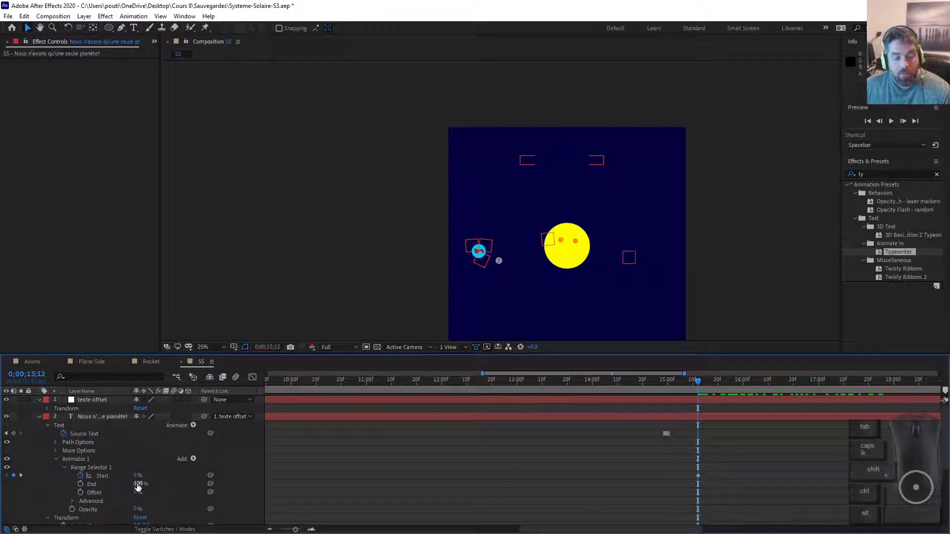
Try a lower End value for the title's Range Selector 1 and undo it
{"action": "left_click_drag", "start_coordinate": [137, 487], "coordinate": [132, 486]}
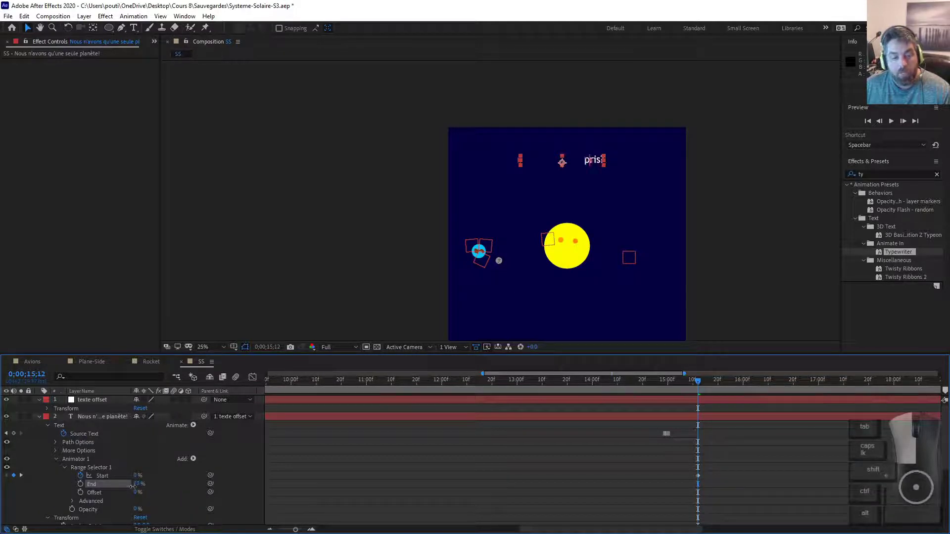
{"action": "key", "text": "ctrl+z"}
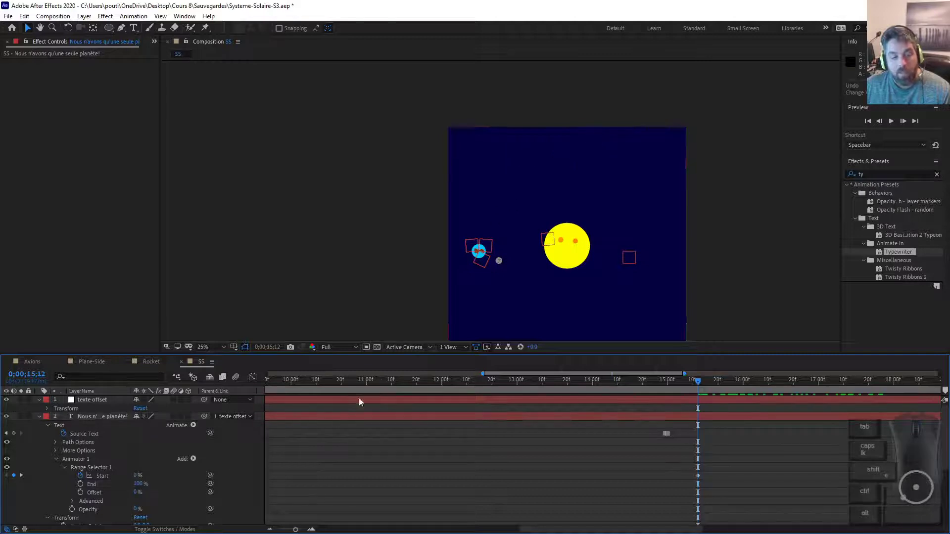
Move the second Range Selector Start keyframe earlier to about 0;00;16;21, scrub the faster typing animation and collapse the title layer
{"action": "left_click_drag", "start_coordinate": [681, 383], "coordinate": [886, 418]}
{"action": "left_click", "coordinate": [887, 476]}
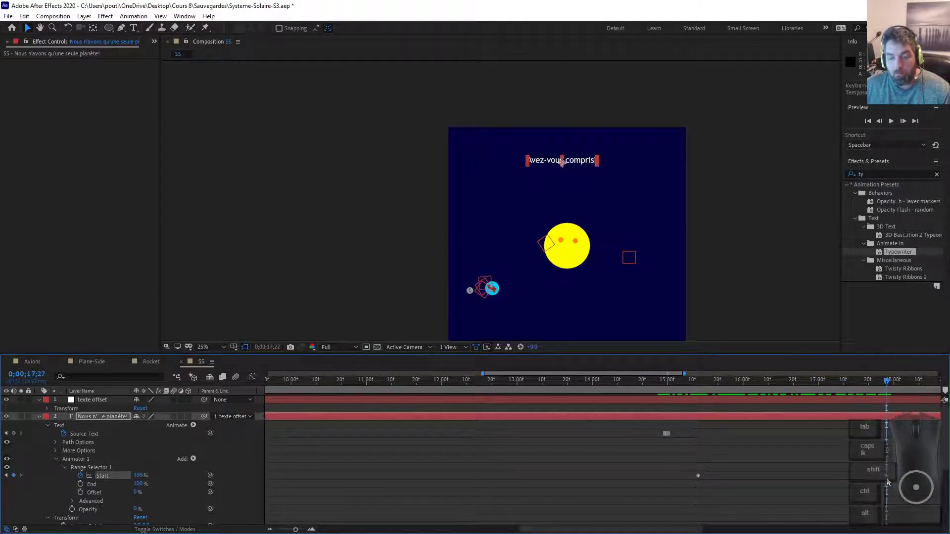
{"action": "left_click_drag", "start_coordinate": [887, 479], "coordinate": [794, 480]}
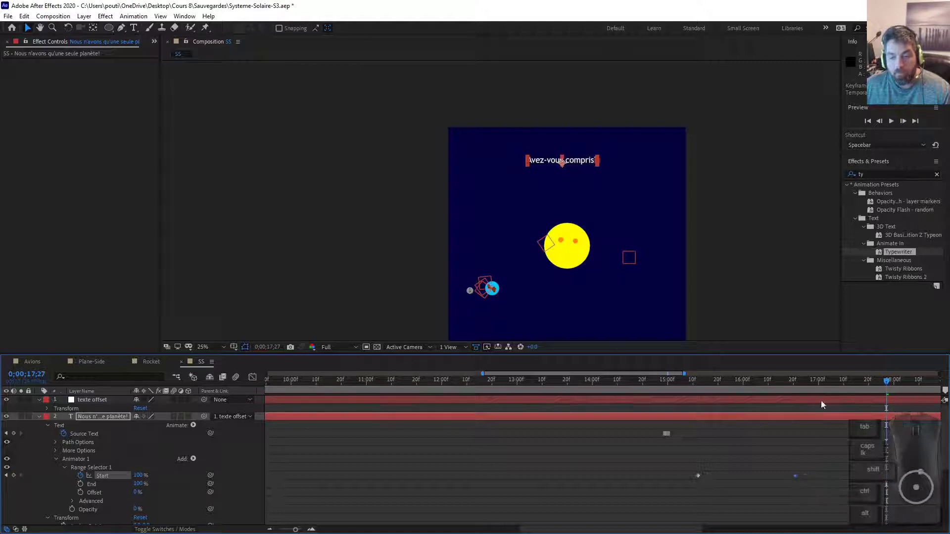
{"action": "left_click_drag", "start_coordinate": [807, 385], "coordinate": [696, 414]}
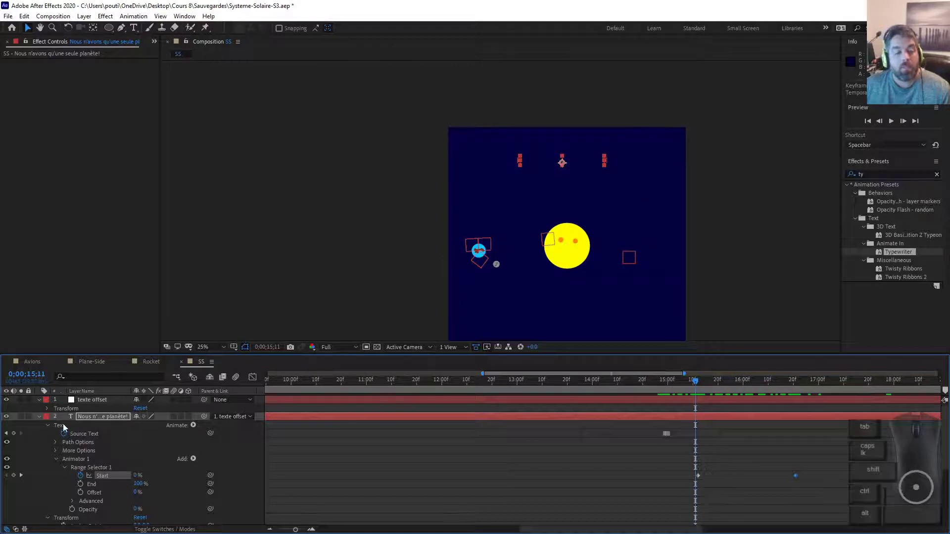
{"action": "left_click", "coordinate": [39, 417]}
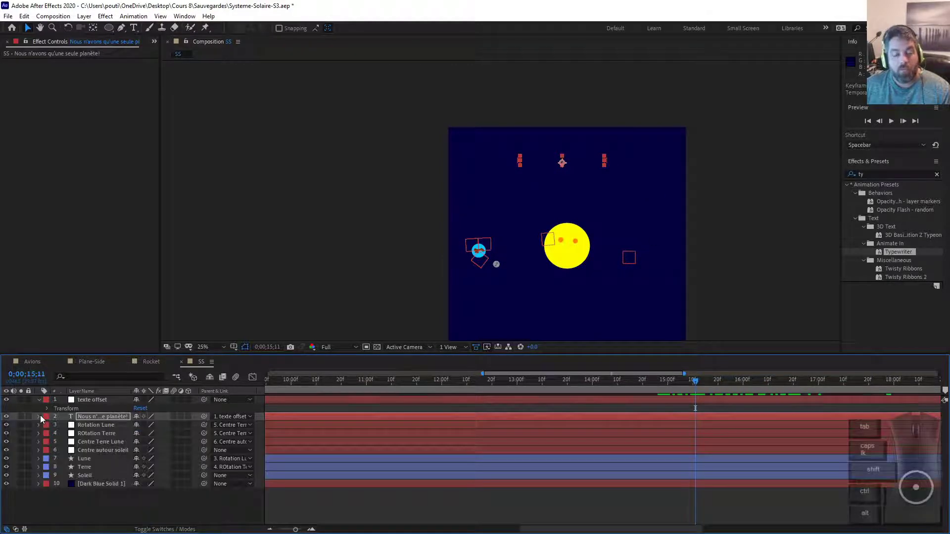
Consult the "Application d'effets" slide, return to After Effects and scrub the title animation to 0;00;16;23
{"action": "key", "text": "alt+Tab"}
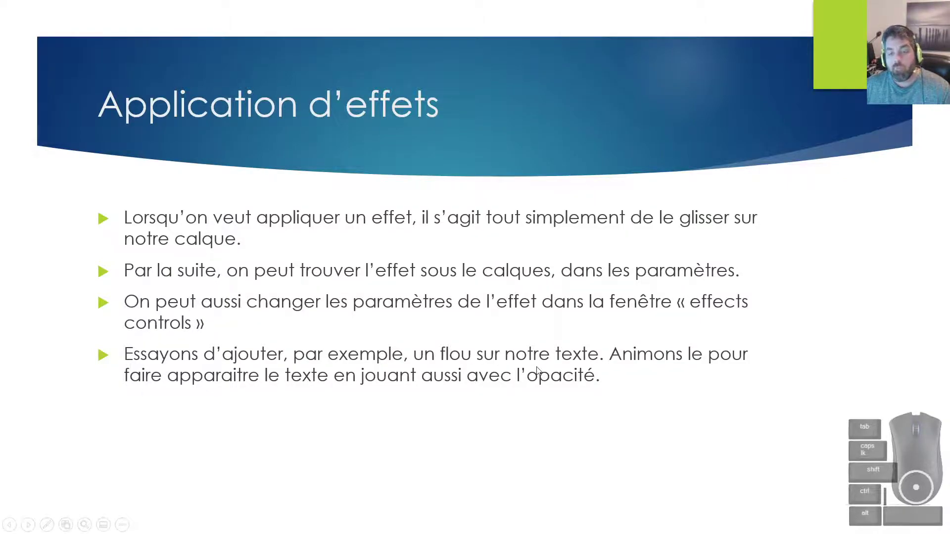
{"action": "key", "text": "alt+Tab"}
{"action": "left_click_drag", "start_coordinate": [683, 381], "coordinate": [801, 379]}
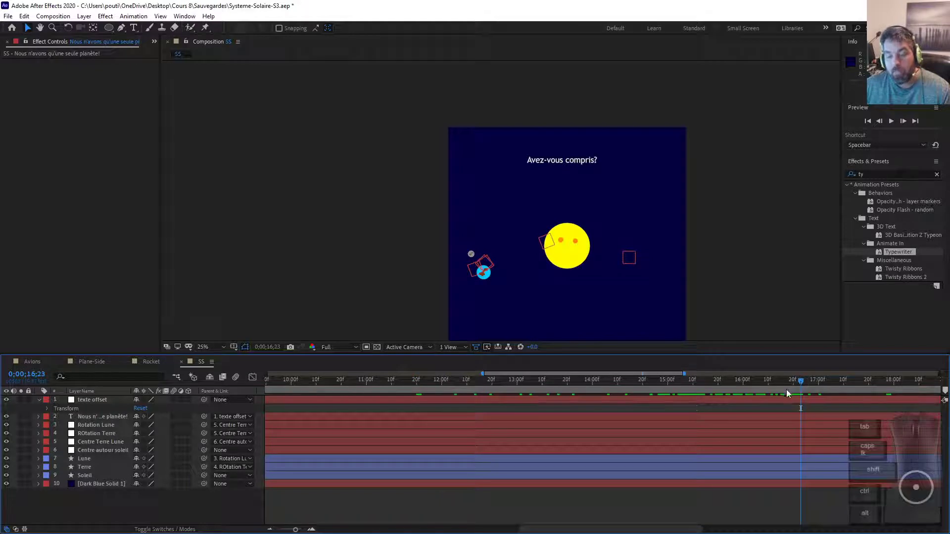
Apply the Gaussian Blur effect from Blur & Sharpen to the "Nous n'avons qu'une seule planète!" title layer
{"action": "left_click", "coordinate": [728, 416]}
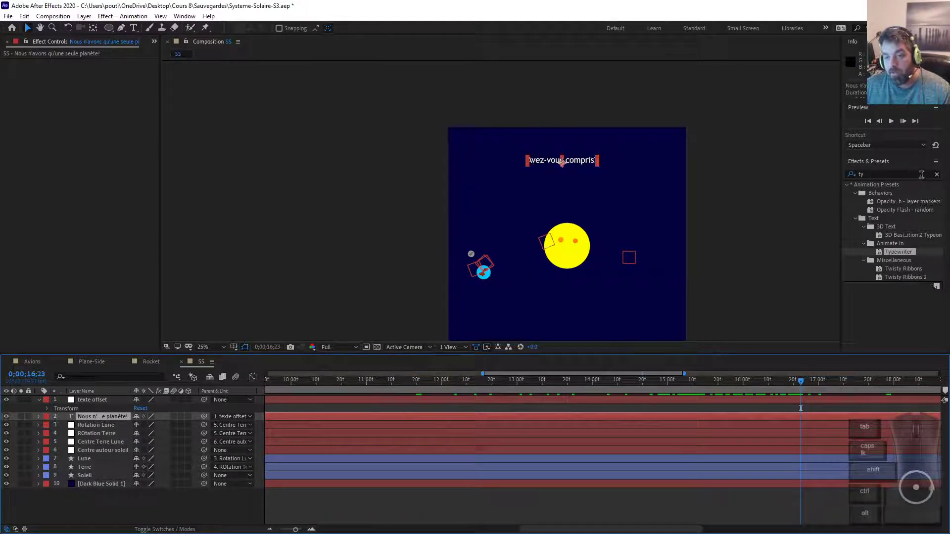
{"action": "left_click", "coordinate": [936, 174]}
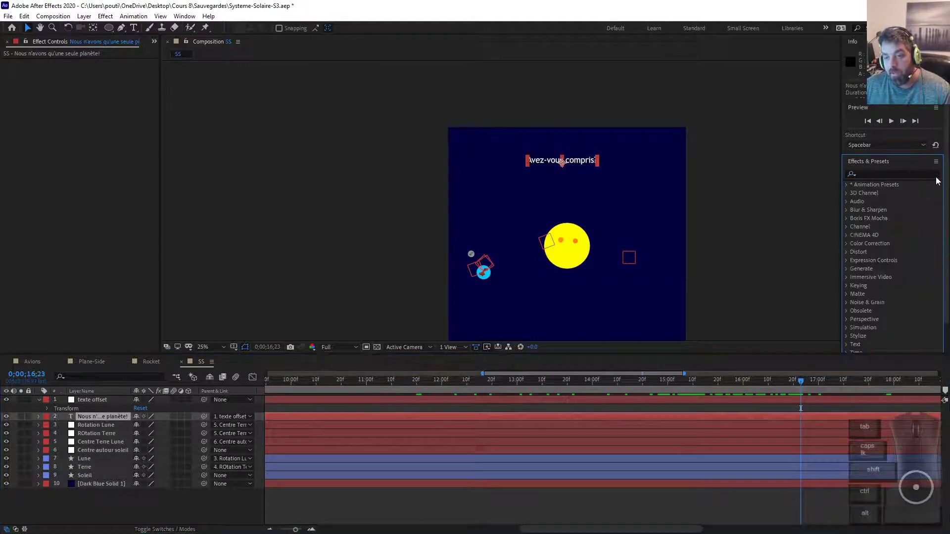
{"action": "left_click", "coordinate": [846, 209]}
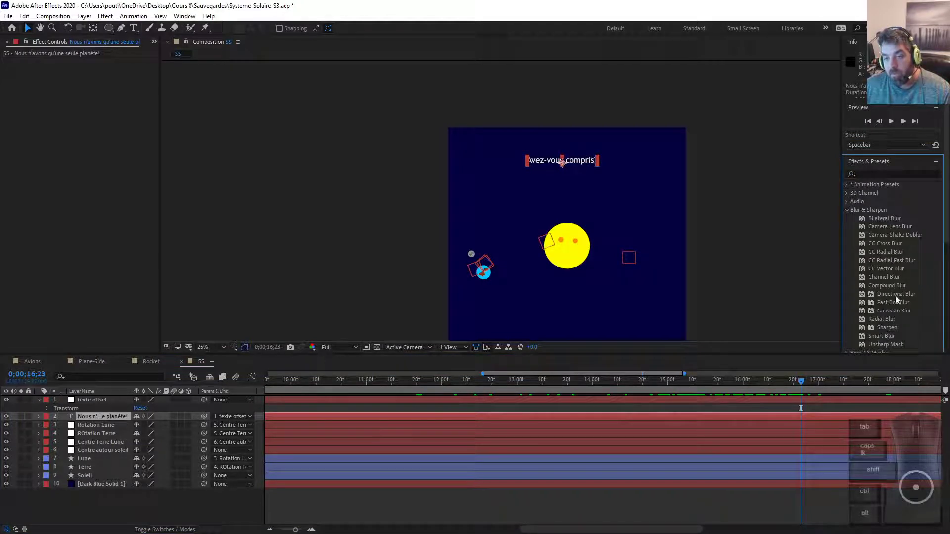
{"action": "left_click_drag", "start_coordinate": [900, 311], "coordinate": [690, 417]}
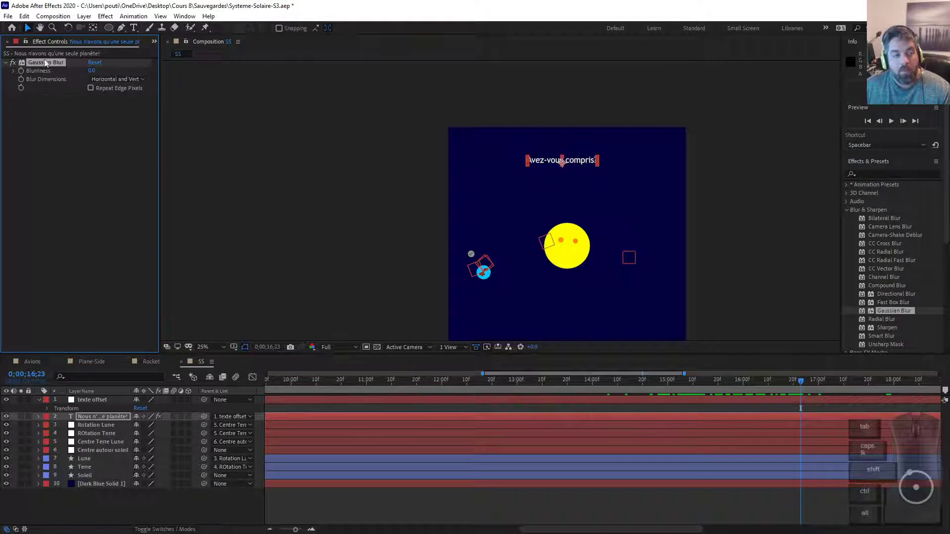
Reveal the Gaussian Blur properties under the title layer's Effects in the timeline
{"action": "left_click", "coordinate": [38, 417]}
{"action": "left_click", "coordinate": [49, 410]}
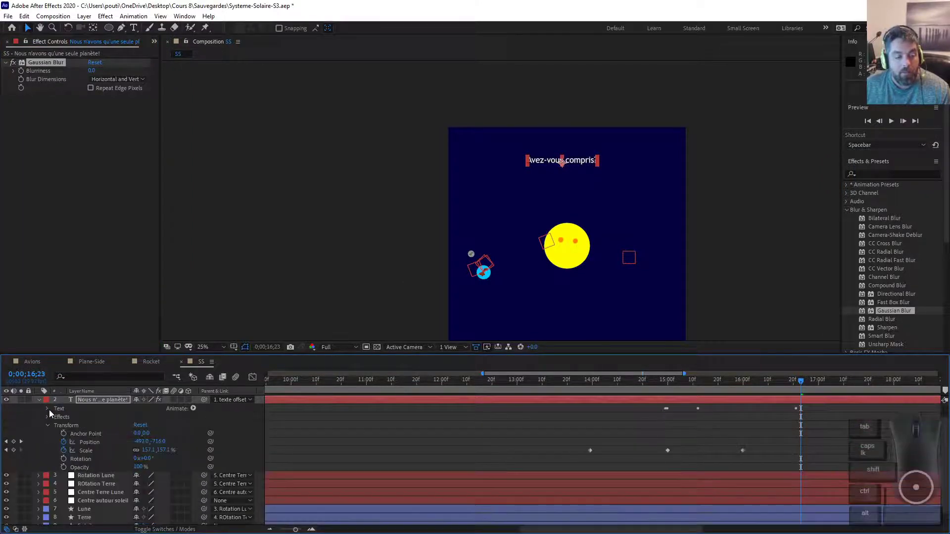
{"action": "left_click", "coordinate": [47, 417]}
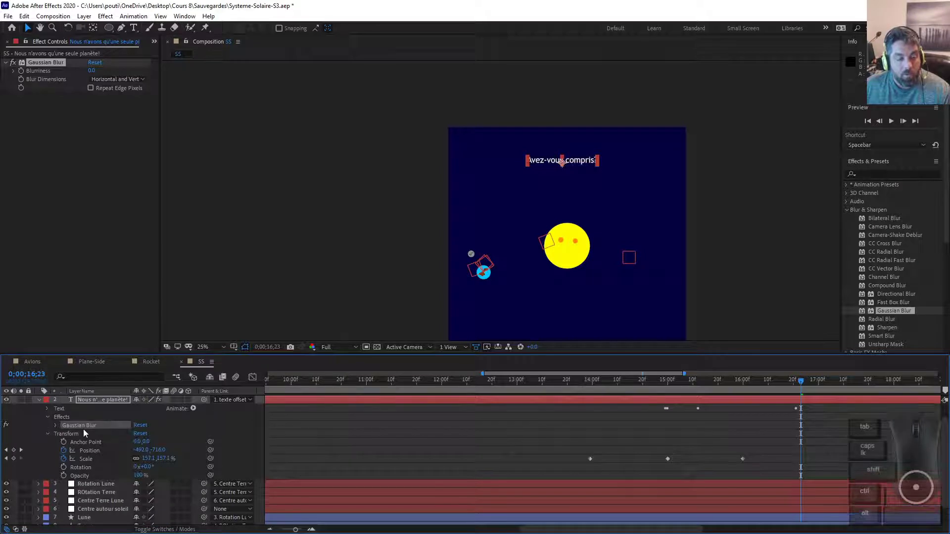
{"action": "left_click", "coordinate": [55, 425]}
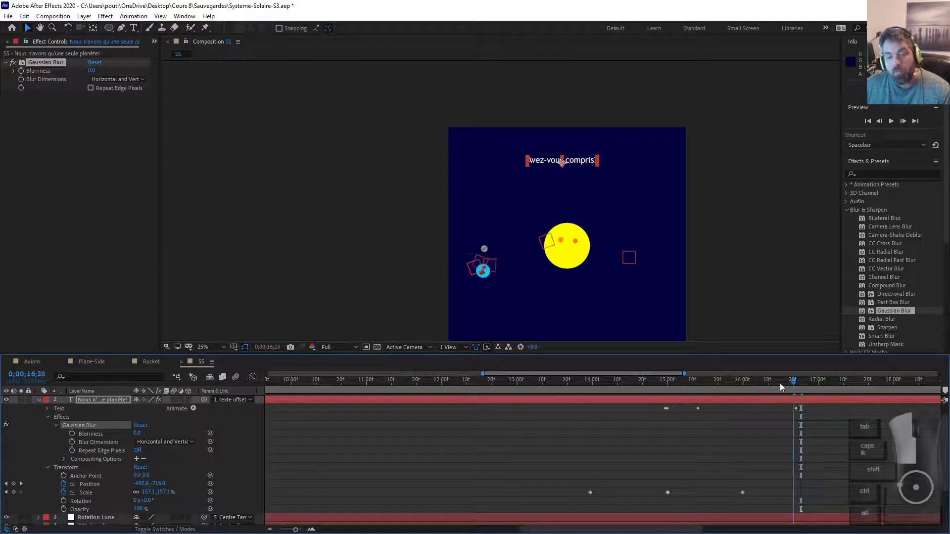
Start a Blurriness keyframe of 0.0 for the title's Gaussian Blur at 0;00;28;00 and reveal its value slider
{"action": "left_click_drag", "start_coordinate": [778, 383], "coordinate": [940, 389]}
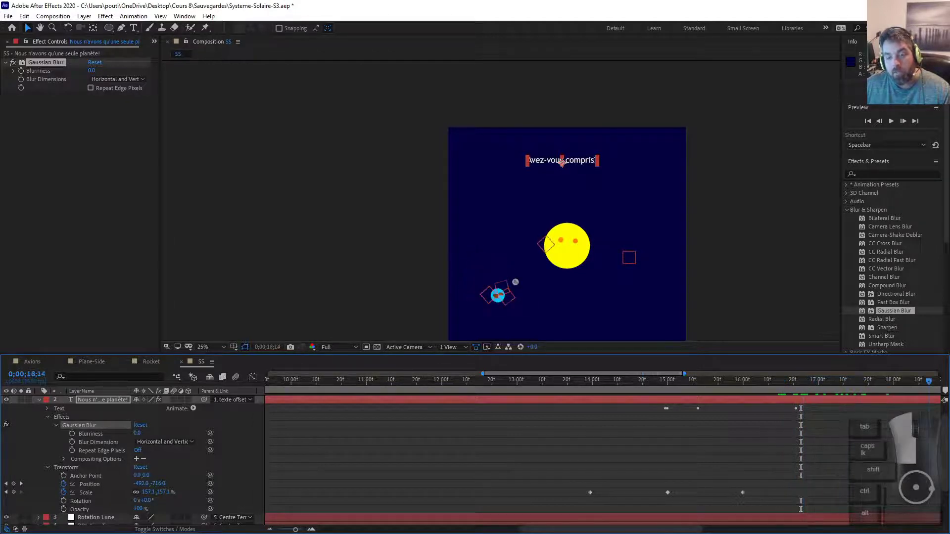
{"action": "left_click_drag", "start_coordinate": [723, 375], "coordinate": [866, 387]}
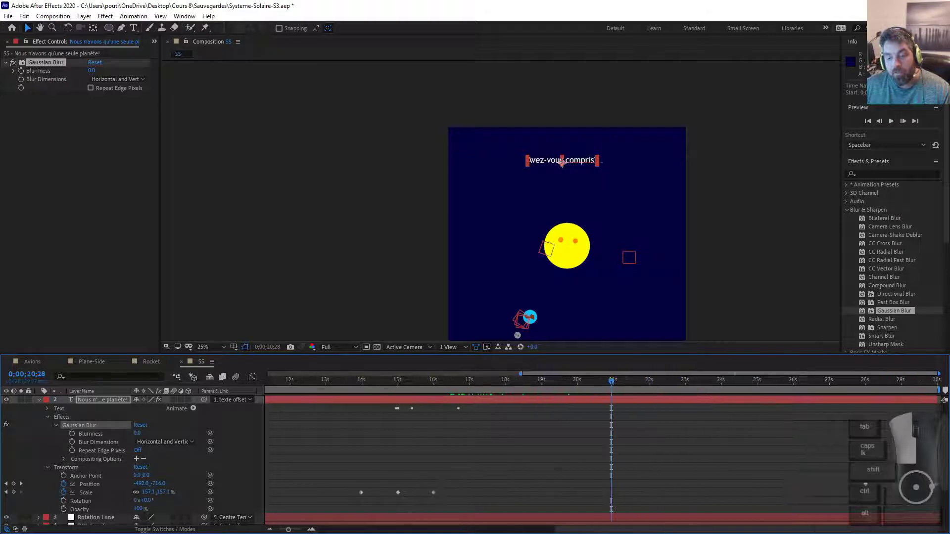
{"action": "left_click", "coordinate": [869, 388]}
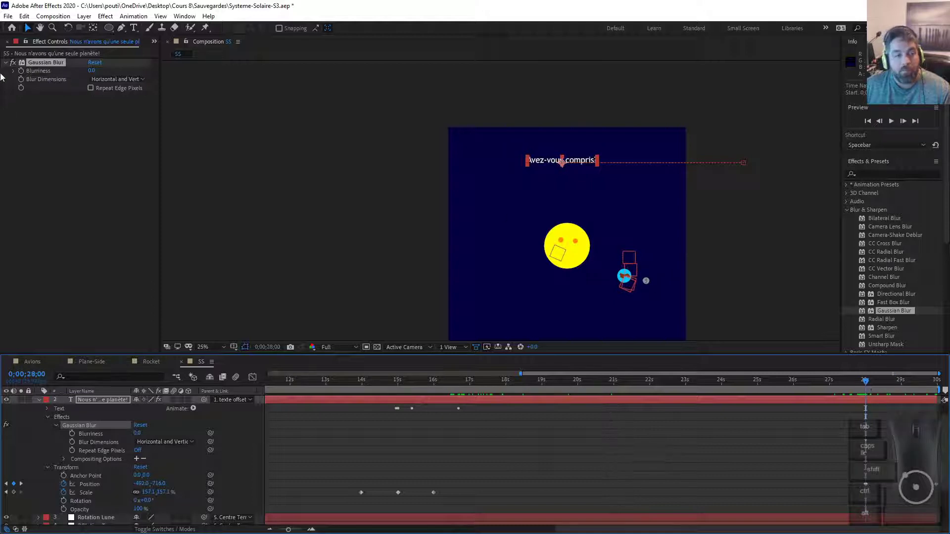
{"action": "left_click", "coordinate": [22, 72]}
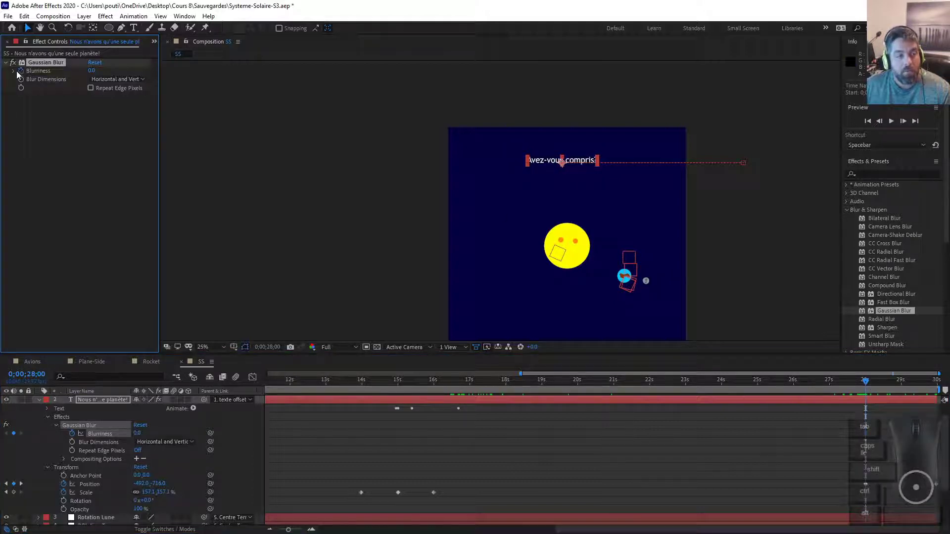
{"action": "left_click", "coordinate": [14, 72]}
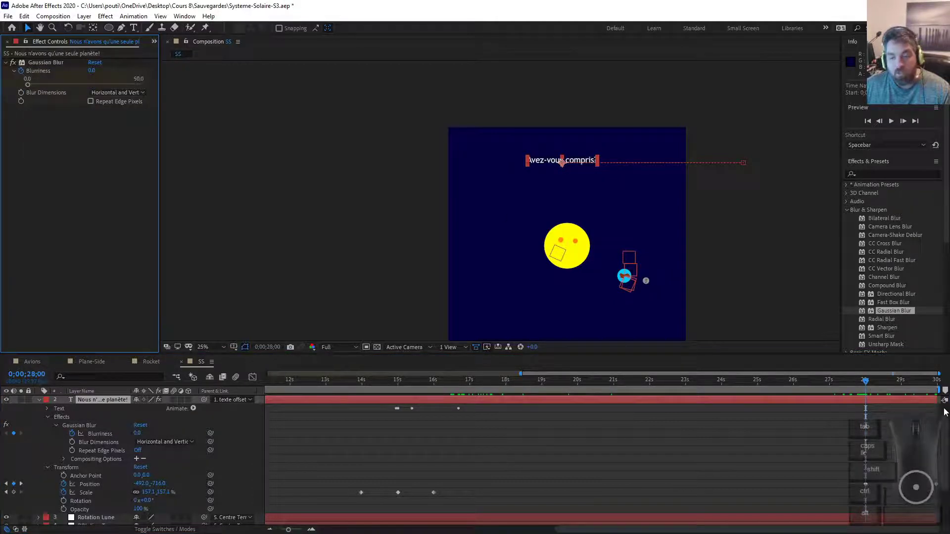
Set the title's Gaussian Blur Blurriness to 50.0 at 0;00;29;29
{"action": "left_click", "coordinate": [937, 380]}
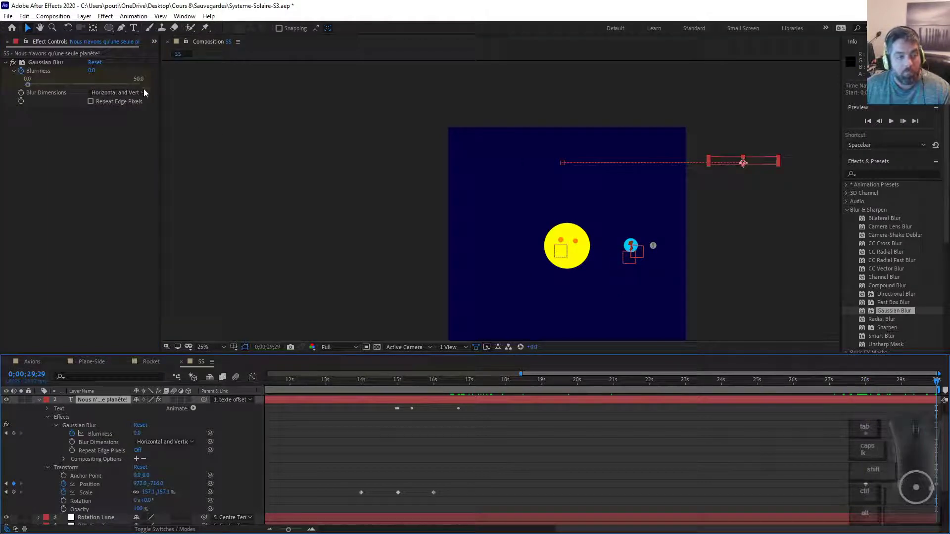
{"action": "left_click_drag", "start_coordinate": [31, 85], "coordinate": [54, 85]}
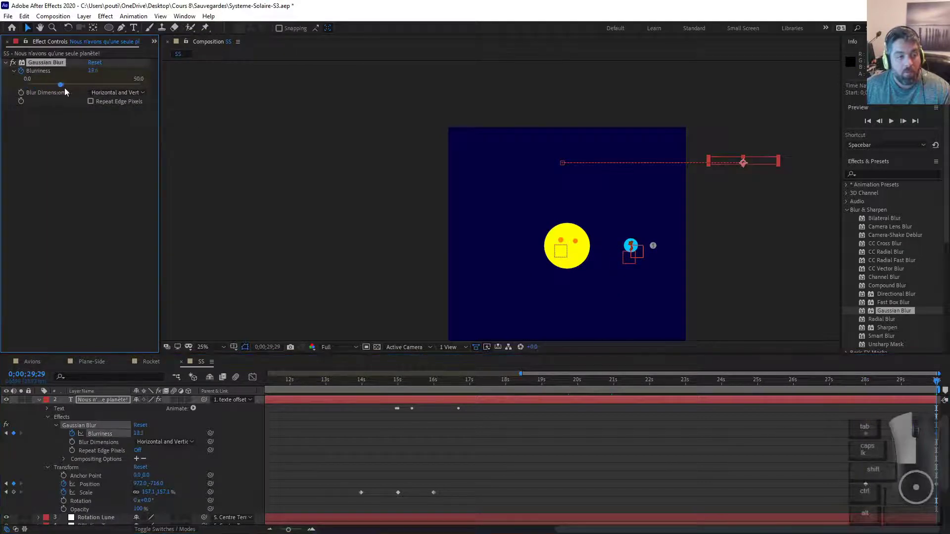
{"action": "left_click_drag", "start_coordinate": [126, 94], "coordinate": [373, 131]}
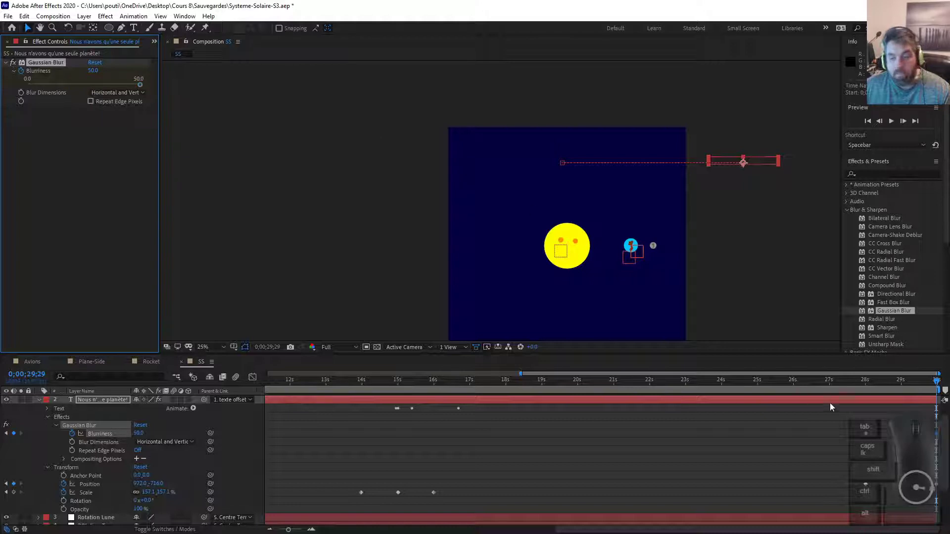
Scrub the title's blur animation from about 0;00;28;03 to 0;00;29;18 with the composition enlarged
{"action": "left_click_drag", "start_coordinate": [923, 389], "coordinate": [869, 386]}
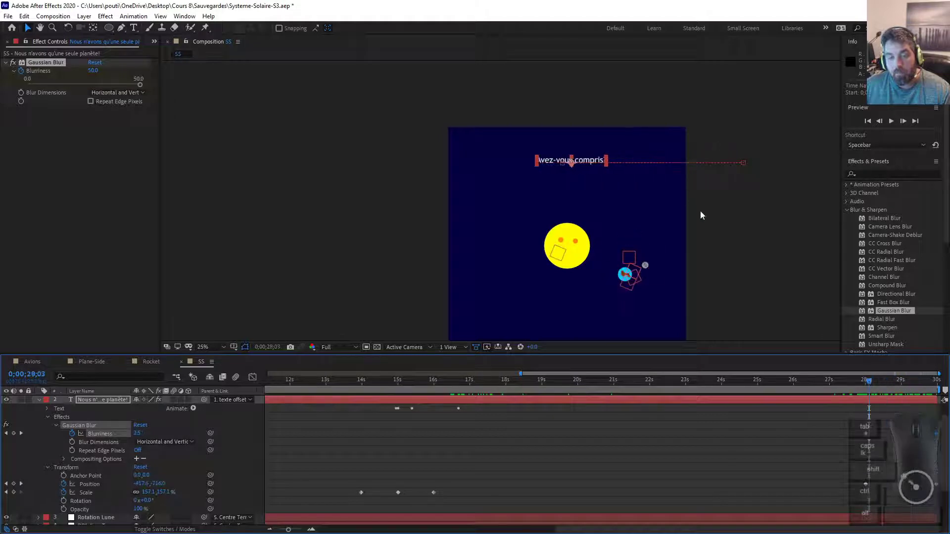
{"action": "scroll", "coordinate": [685, 176], "scroll_direction": "up", "scroll_amount": 4}
{"action": "scroll", "coordinate": [684, 174], "scroll_direction": "down", "scroll_amount": 2}
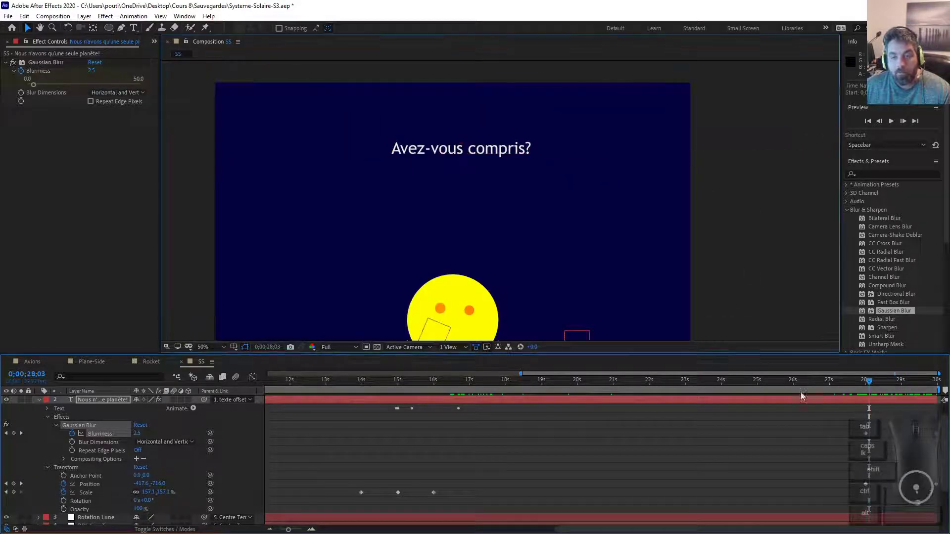
{"action": "left_click_drag", "start_coordinate": [868, 382], "coordinate": [923, 376]}
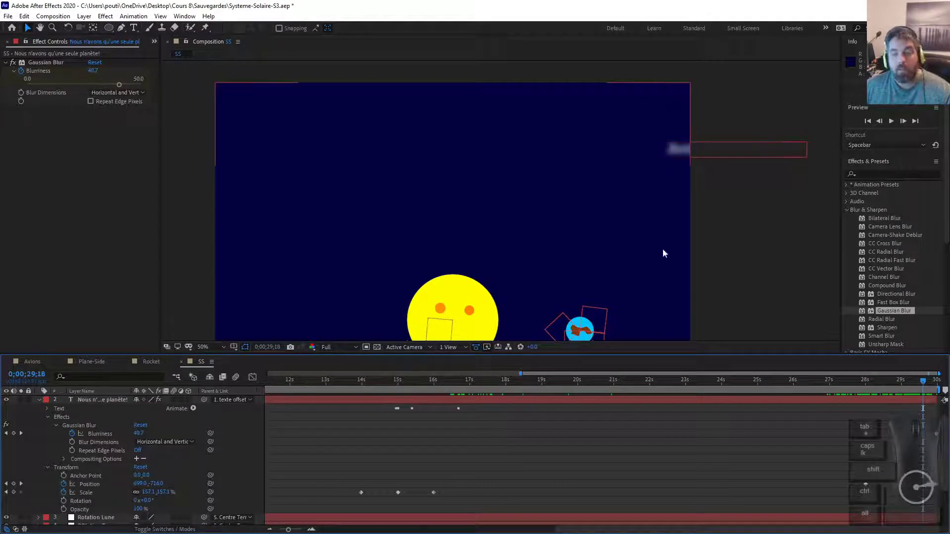
Switch to the PowerPoint slide show and read the "Application d'effets" and "Autres effets utiles" slides
{"action": "key", "text": "alt+Tab"}
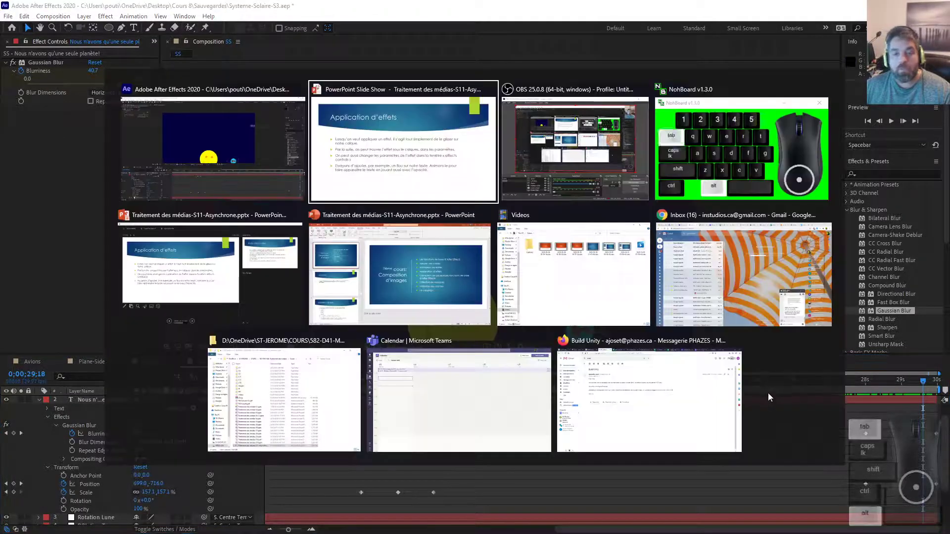
{"action": "key", "text": "alt+Tab"}
{"action": "key", "text": "alt+Tab"}
{"action": "key", "text": "alt+Tab"}
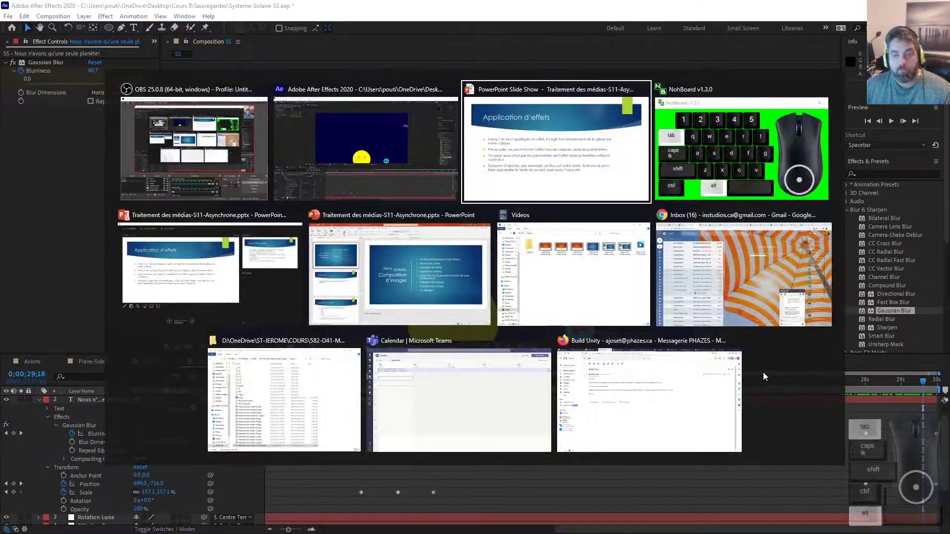
{"action": "key", "text": "alt+Tab"}
{"action": "key", "text": "alt+Tab"}
{"action": "key", "text": "alt+Tab"}
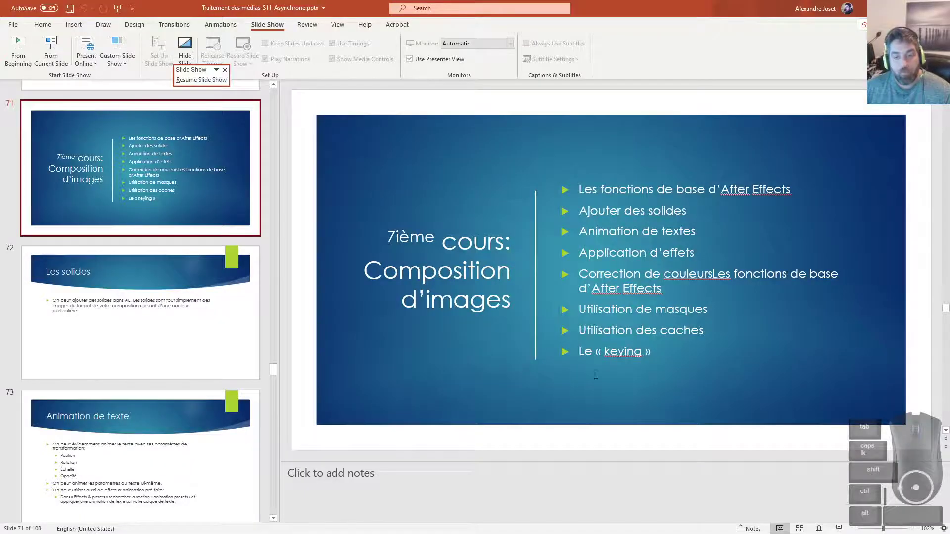
{"action": "key", "text": "alt+Tab"}
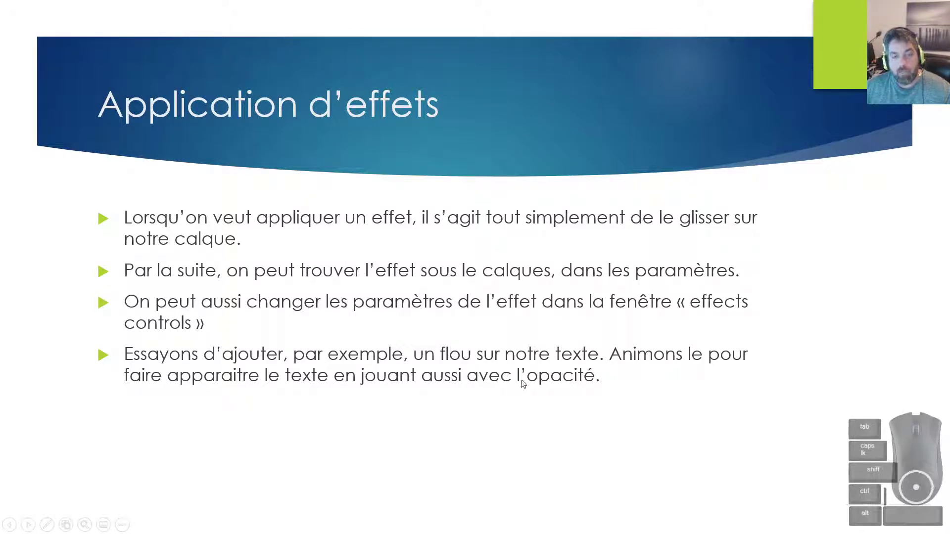
{"action": "scroll", "coordinate": [523, 382], "scroll_direction": "down", "scroll_amount": 1}
{"action": "scroll", "coordinate": [523, 382], "scroll_direction": "up", "scroll_amount": 1}
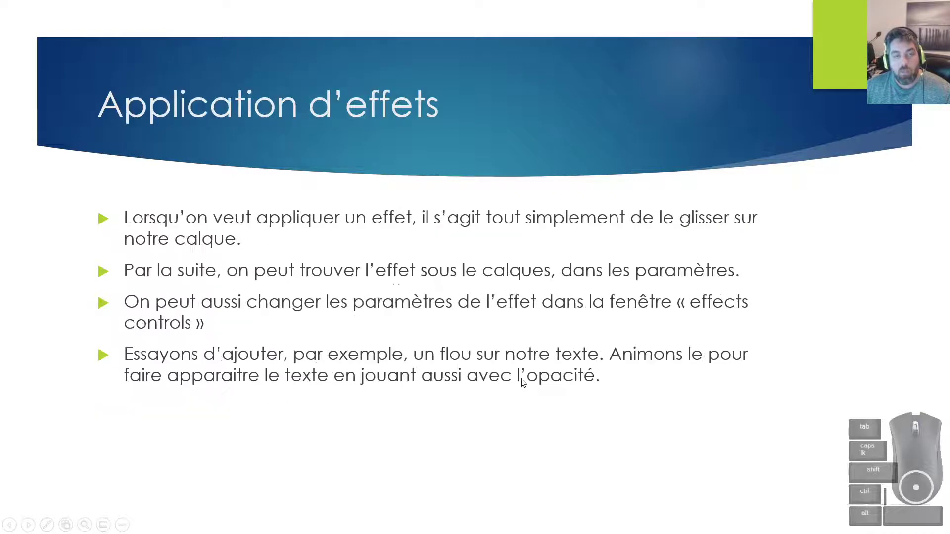
{"action": "scroll", "coordinate": [523, 382], "scroll_direction": "down", "scroll_amount": 1}
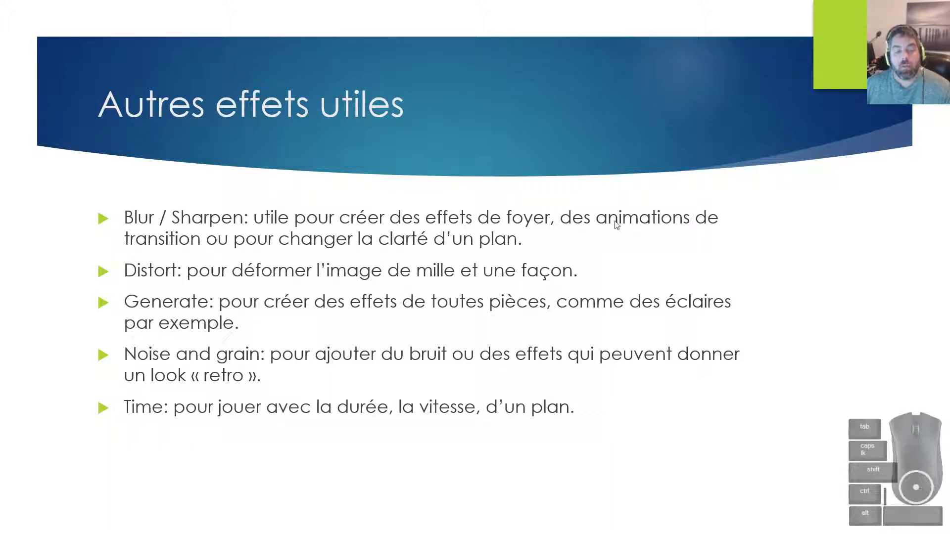
Return to After Effects and create a 1920 x 1920 px, 30-second composition named Effets
{"action": "key", "text": "alt+Tab"}
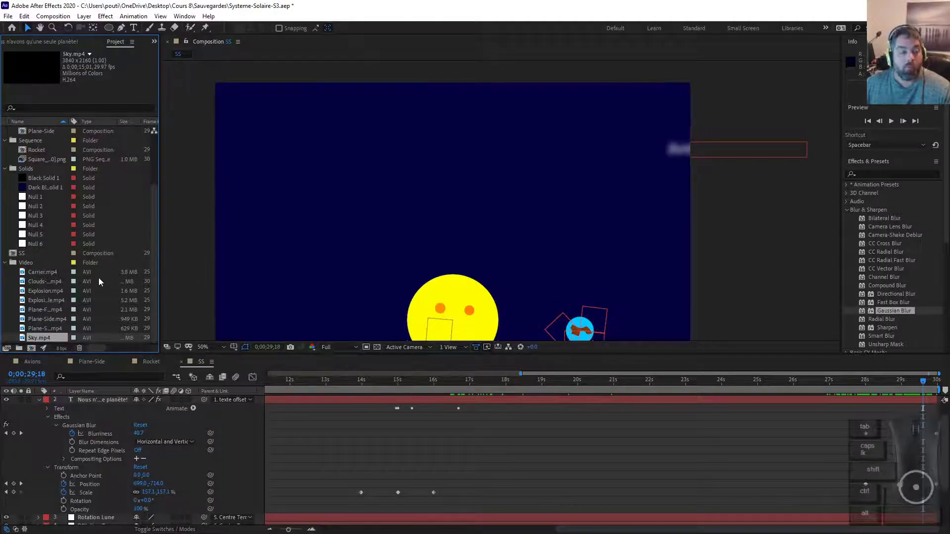
{"action": "left_click", "coordinate": [36, 347]}
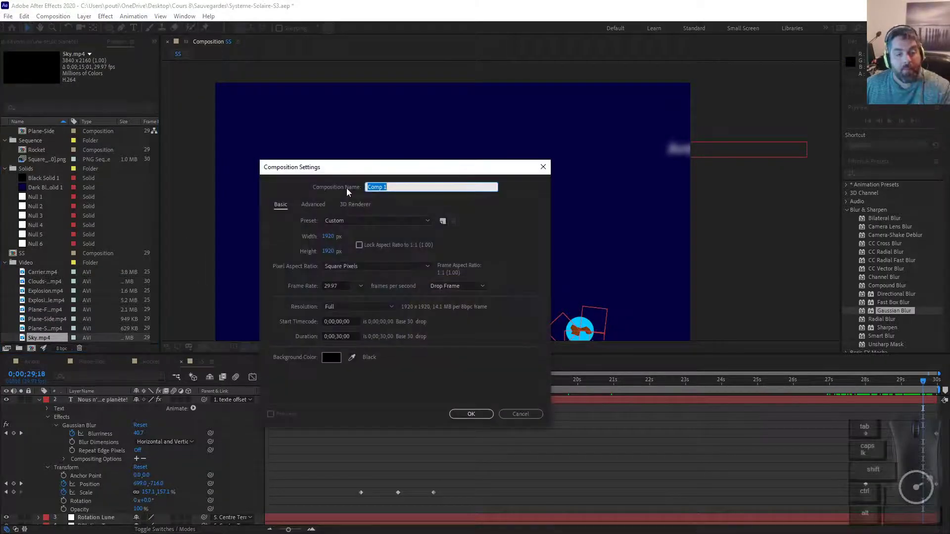
{"action": "type", "text": "Effets"}
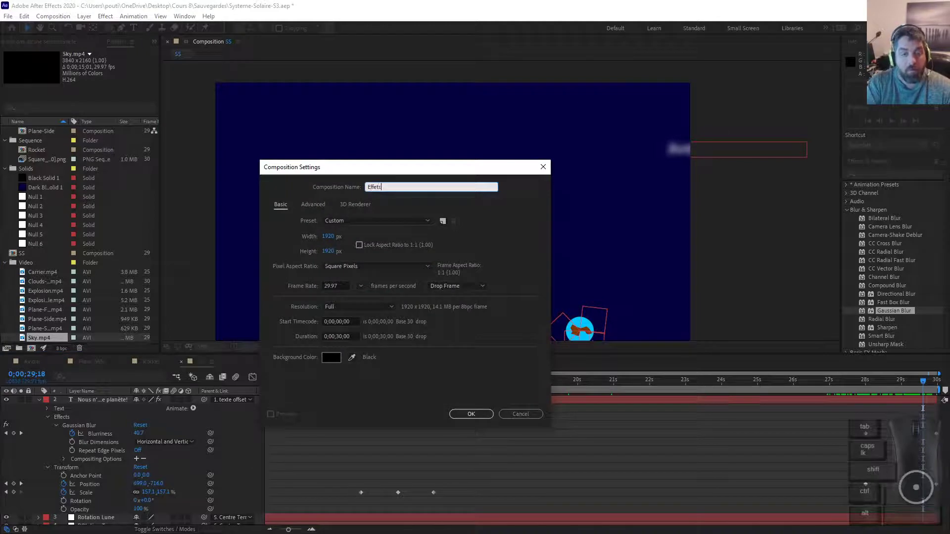
{"action": "key", "text": "Return"}
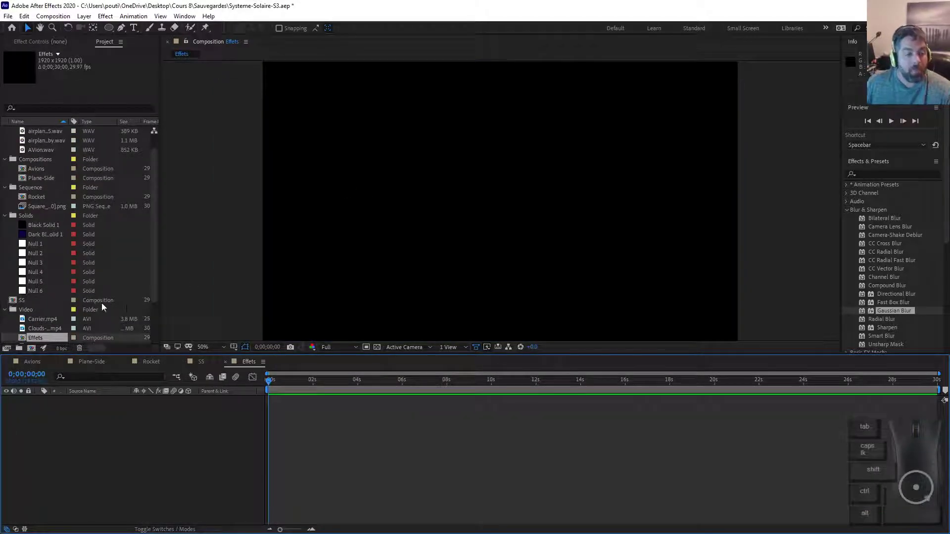
Add Sky.mp4 to the Effets composition starting at 0 seconds and move the current time to 0;00;03;00
{"action": "scroll", "coordinate": [103, 296], "scroll_direction": "down", "scroll_amount": 2}
{"action": "left_click_drag", "start_coordinate": [47, 338], "coordinate": [399, 464]}
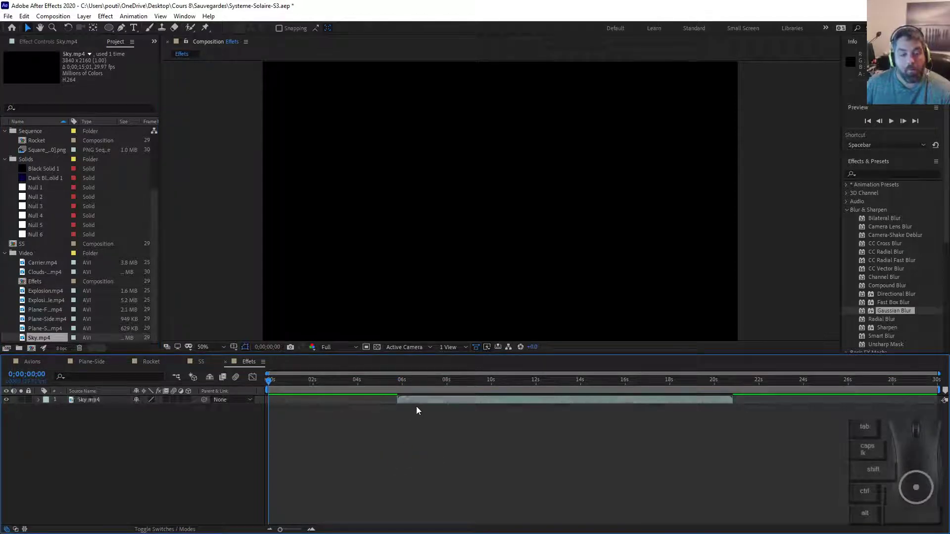
{"action": "left_click_drag", "start_coordinate": [417, 401], "coordinate": [335, 380]}
Scale the Sky.mp4 layer down proportionally until its height roughly fits the composition frame, and deselect it
{"action": "scroll", "coordinate": [438, 211], "scroll_direction": "down", "scroll_amount": 2}
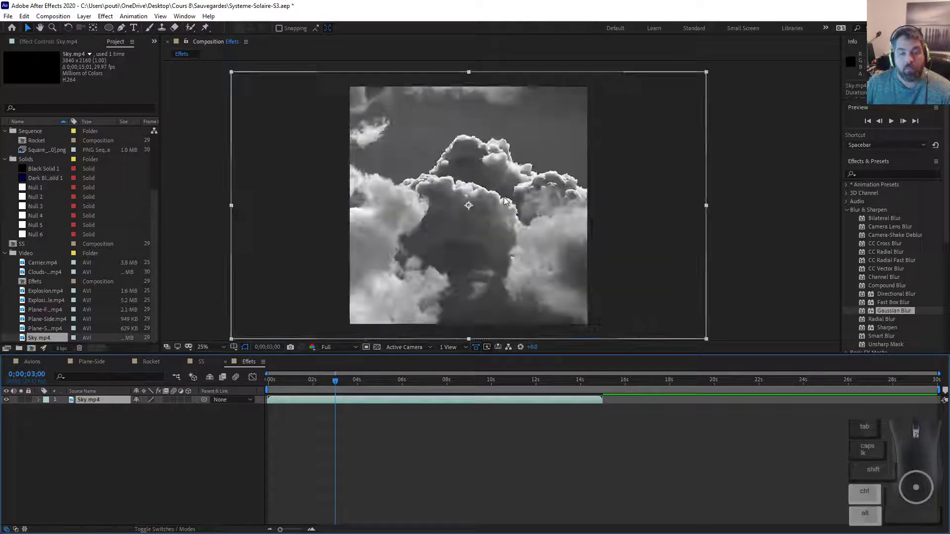
{"action": "scroll", "coordinate": [499, 196], "scroll_direction": "down", "scroll_amount": 2}
{"action": "scroll", "coordinate": [498, 188], "scroll_direction": "up", "scroll_amount": 2}
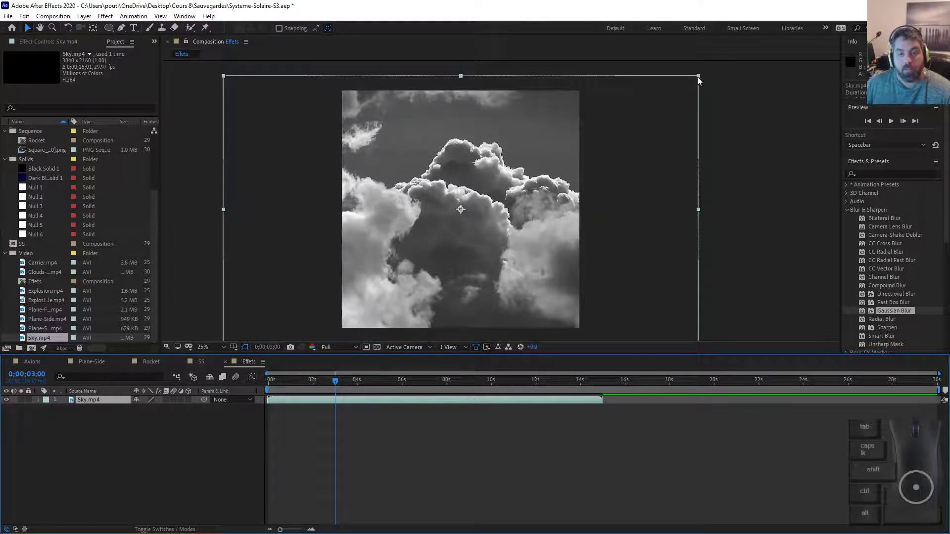
{"action": "left_click_drag", "start_coordinate": [698, 77], "coordinate": [670, 88]}
{"action": "left_click", "coordinate": [729, 245]}
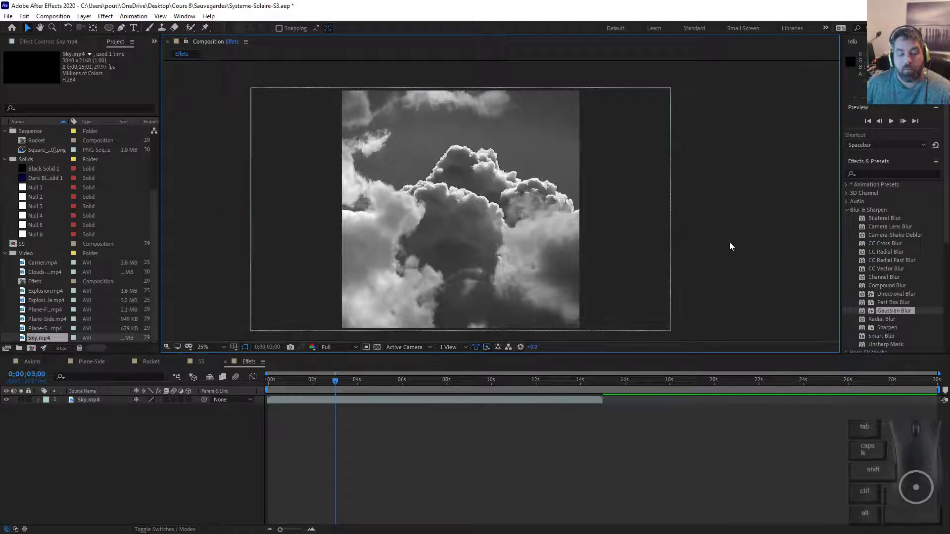
{"action": "left_click", "coordinate": [149, 466]}
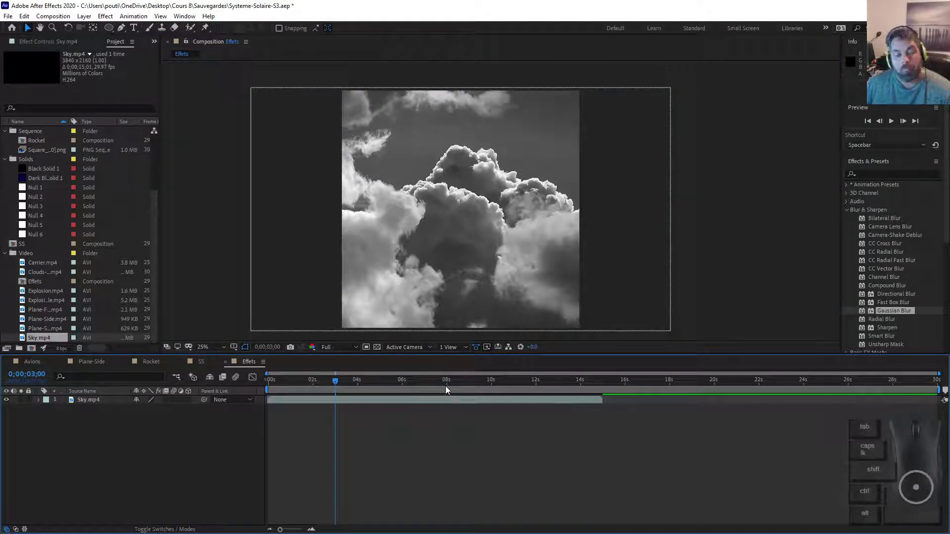
Preview the footage clips in the Video folder, from Plane-Side2.mp4 up to Carrier.mp4
{"action": "left_click", "coordinate": [52, 330]}
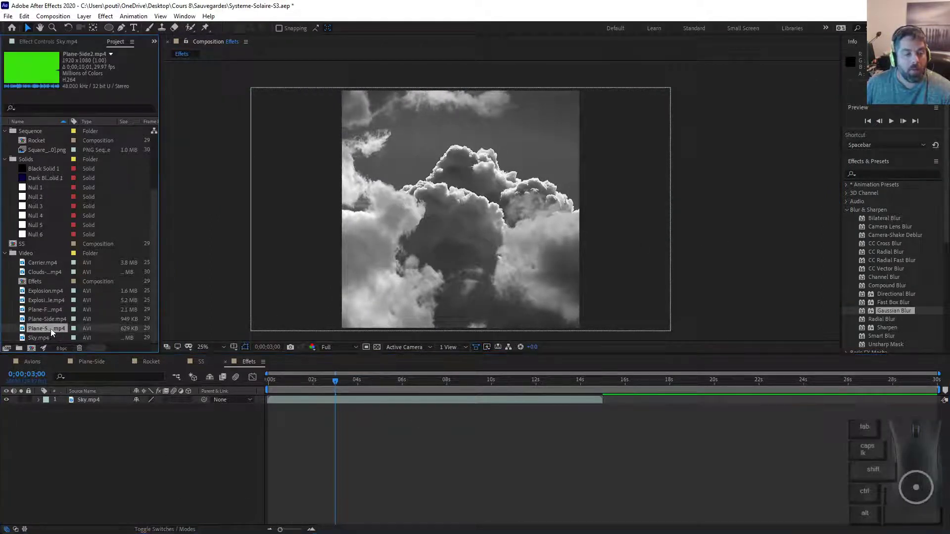
{"action": "left_click", "coordinate": [45, 319]}
{"action": "left_click", "coordinate": [44, 309]}
{"action": "left_click", "coordinate": [46, 299]}
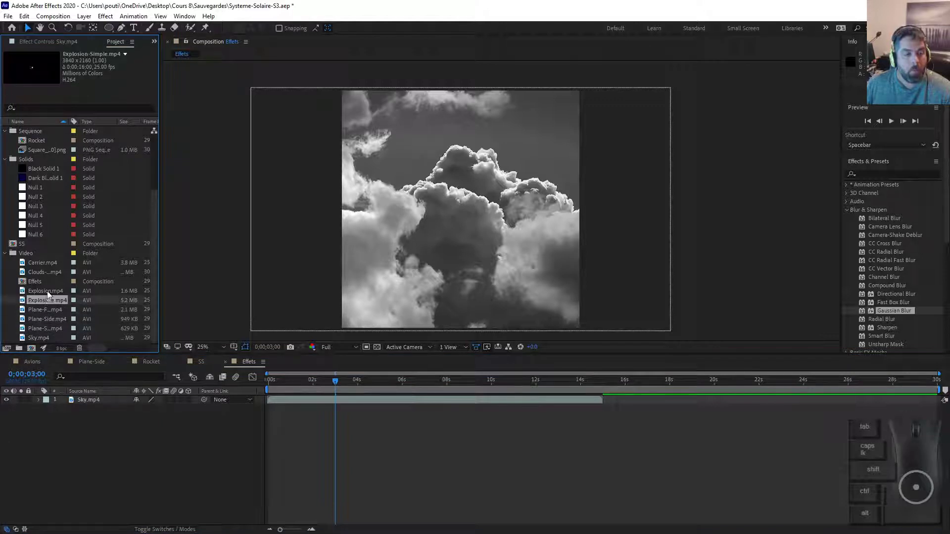
{"action": "left_click", "coordinate": [46, 291]}
{"action": "left_click", "coordinate": [44, 280]}
{"action": "left_click", "coordinate": [44, 269]}
{"action": "left_click", "coordinate": [43, 261]}
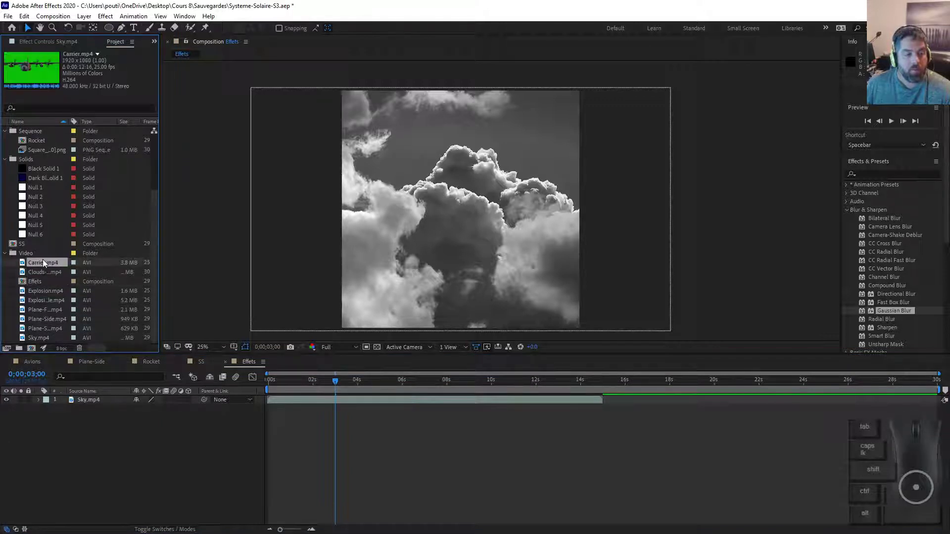
Add Clouds-Side.mp4 to the Effets composition starting at 0 seconds and delete the Sky.mp4 layer
{"action": "left_click", "coordinate": [43, 270]}
{"action": "left_click_drag", "start_coordinate": [42, 272], "coordinate": [362, 397]}
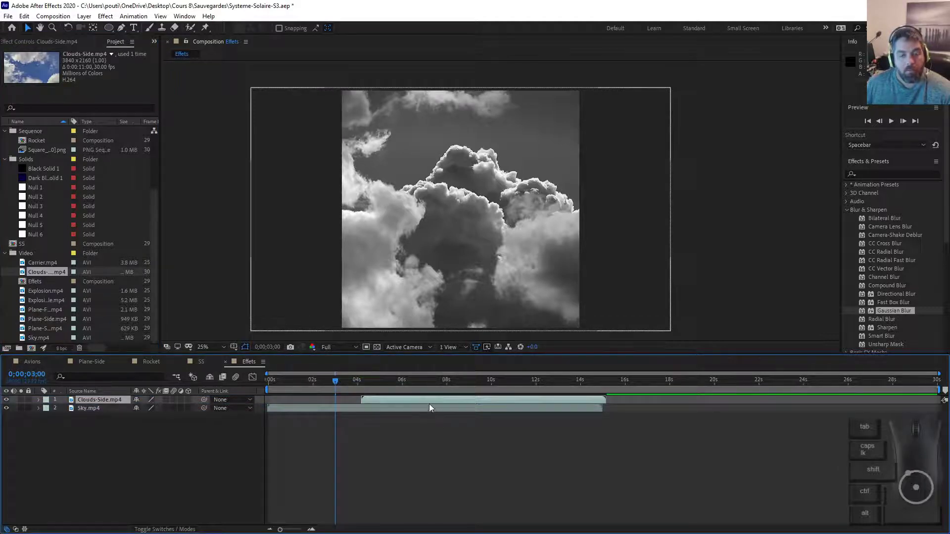
{"action": "left_click_drag", "start_coordinate": [429, 404], "coordinate": [332, 405]}
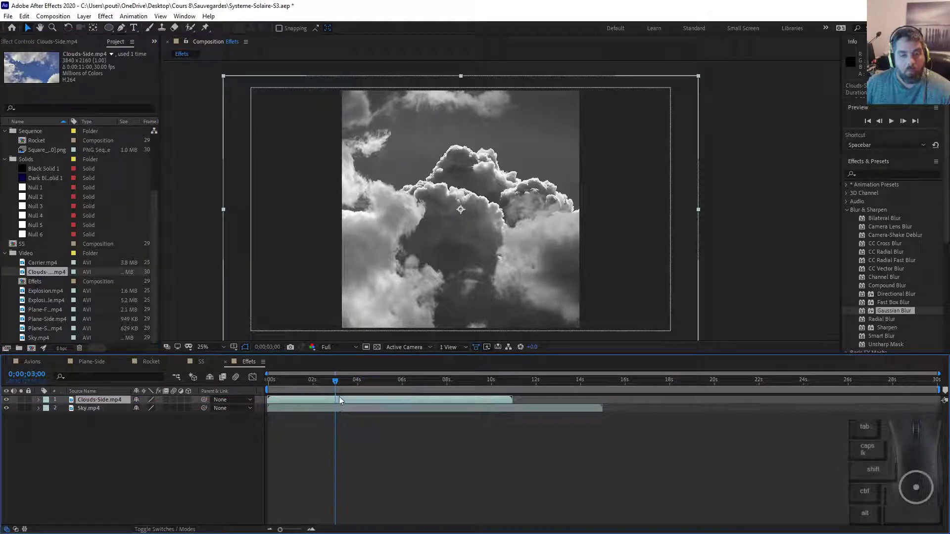
{"action": "left_click", "coordinate": [107, 409]}
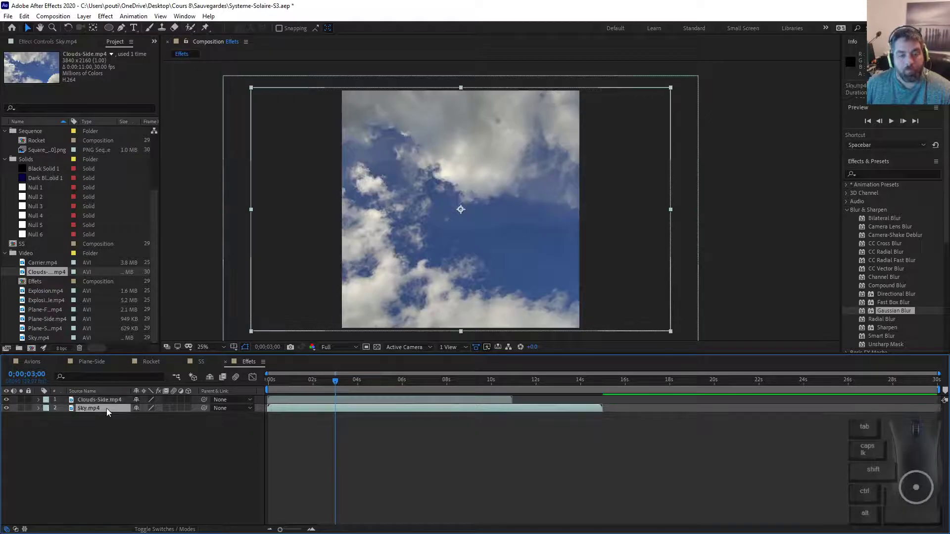
{"action": "key", "text": "Delete"}
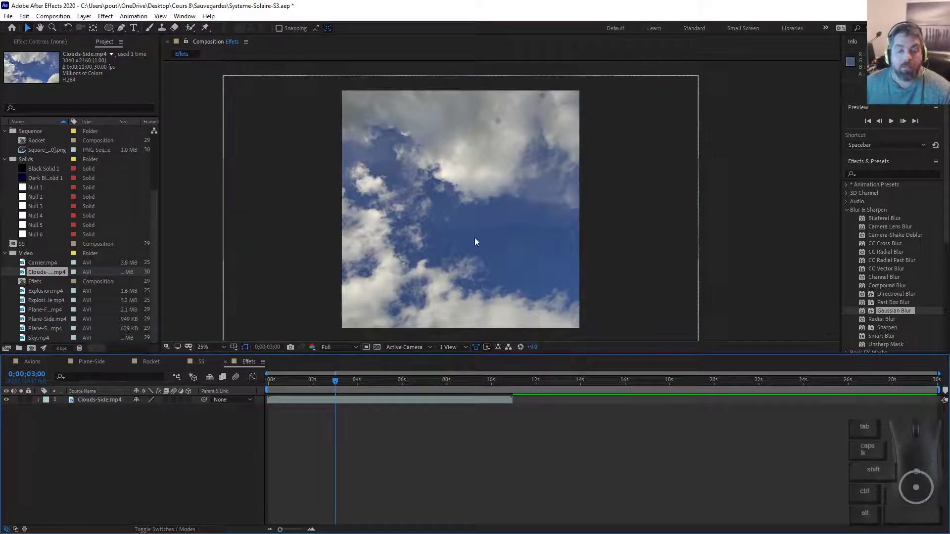
Check the "Autres effets utiles" slide in the PowerPoint slide show and return to After Effects
{"action": "key", "text": "period"}
{"action": "key", "text": "comma"}
{"action": "key", "text": "alt+Tab"}
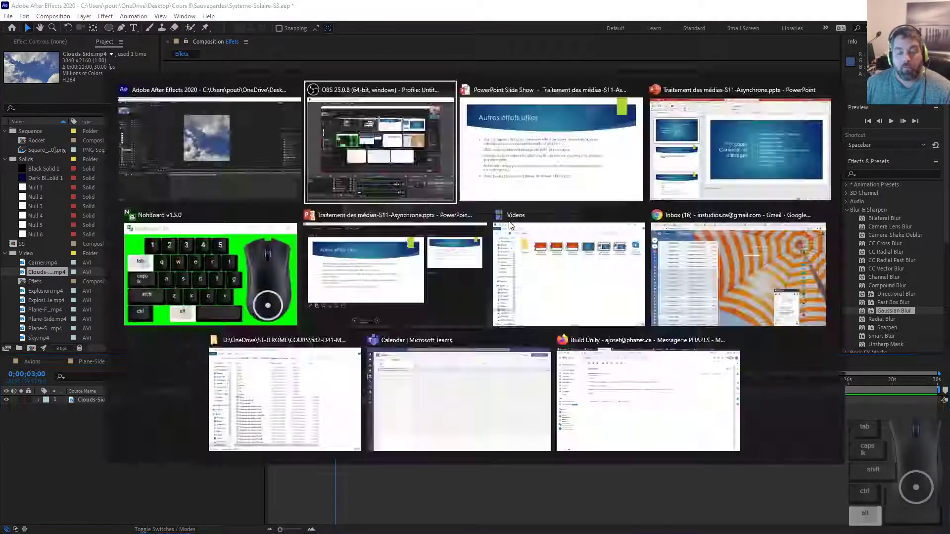
{"action": "key", "text": "alt+Tab"}
{"action": "key", "text": "alt+Tab"}
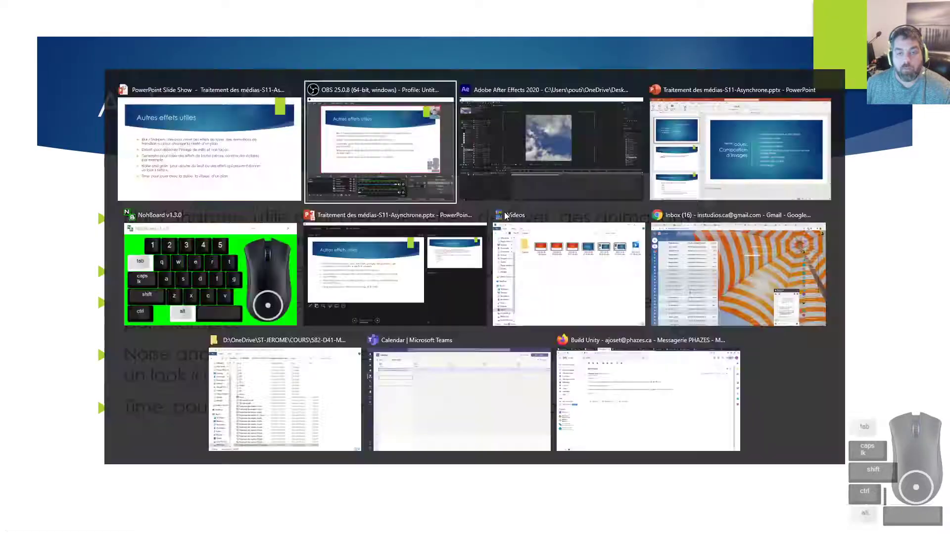
{"action": "key", "text": "alt+Tab"}
{"action": "key", "text": "alt+Tab"}
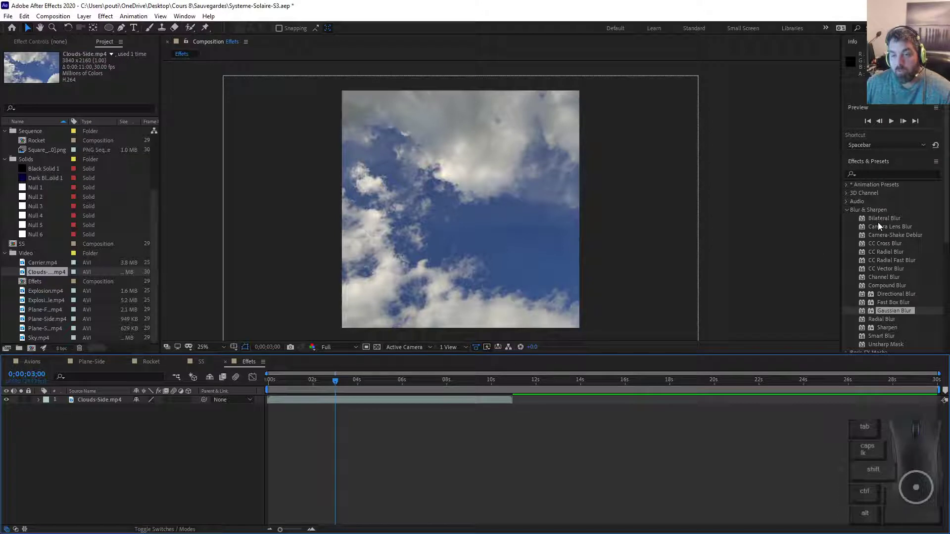
Try a Gaussian Blur with increased Blurriness on the Clouds-Side.mp4 layer and undo both the value change and the effect
{"action": "left_click_drag", "start_coordinate": [889, 308], "coordinate": [317, 402]}
{"action": "left_click_drag", "start_coordinate": [92, 70], "coordinate": [693, 107]}
{"action": "key", "text": "ctrl+z"}
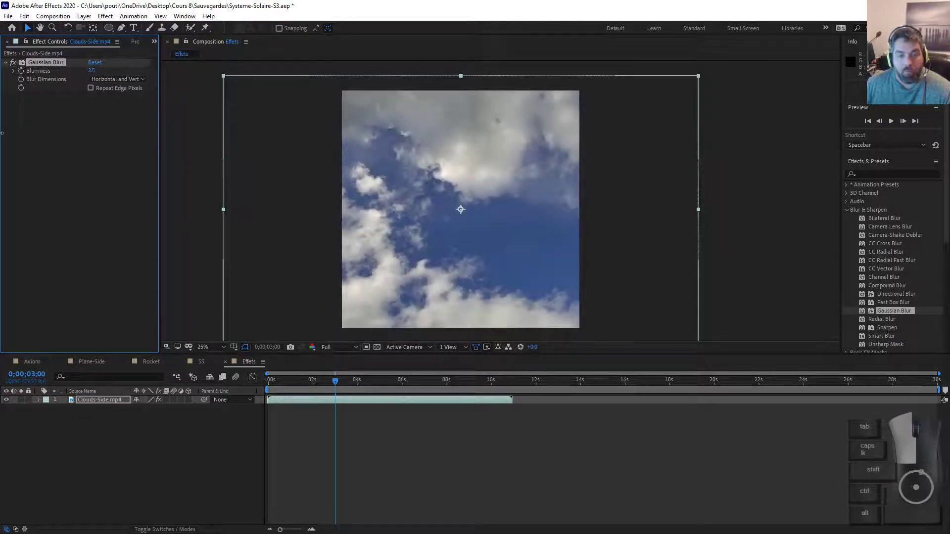
{"action": "key", "text": "ctrl+z"}
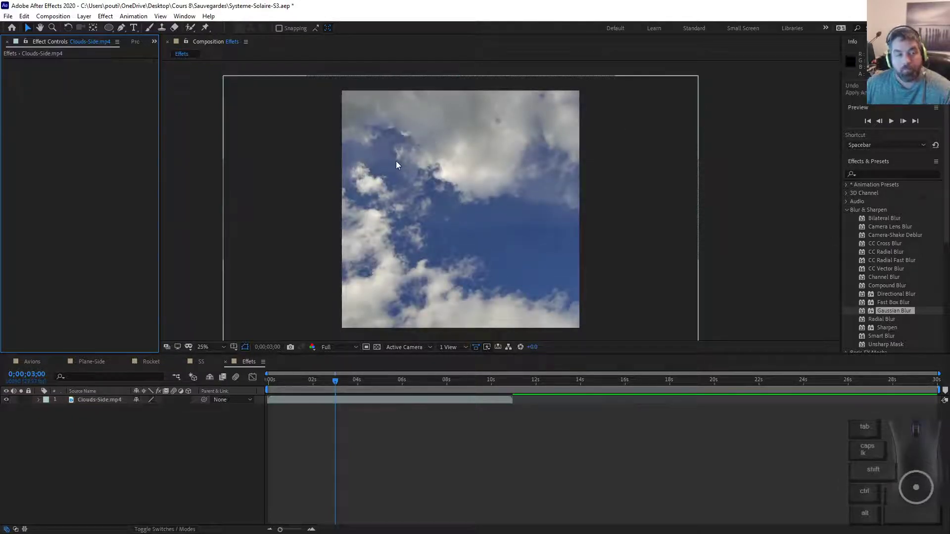
Try the Sharpen effect with a raised Sharpen Amount on the Clouds-Side.mp4 layer, undo the amount and delete the effect
{"action": "left_click_drag", "start_coordinate": [886, 327], "coordinate": [100, 106]}
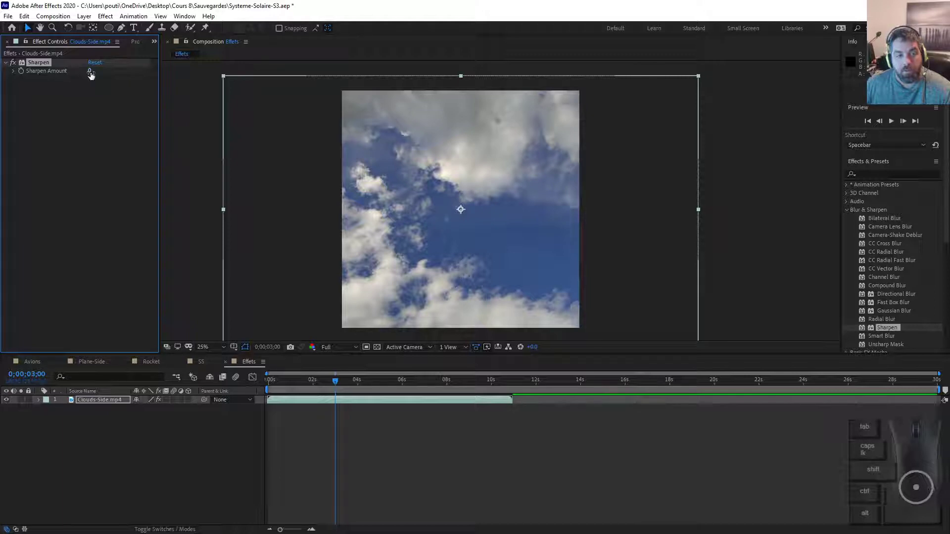
{"action": "left_click_drag", "start_coordinate": [90, 74], "coordinate": [705, 268]}
{"action": "key", "text": "ctrl+z"}
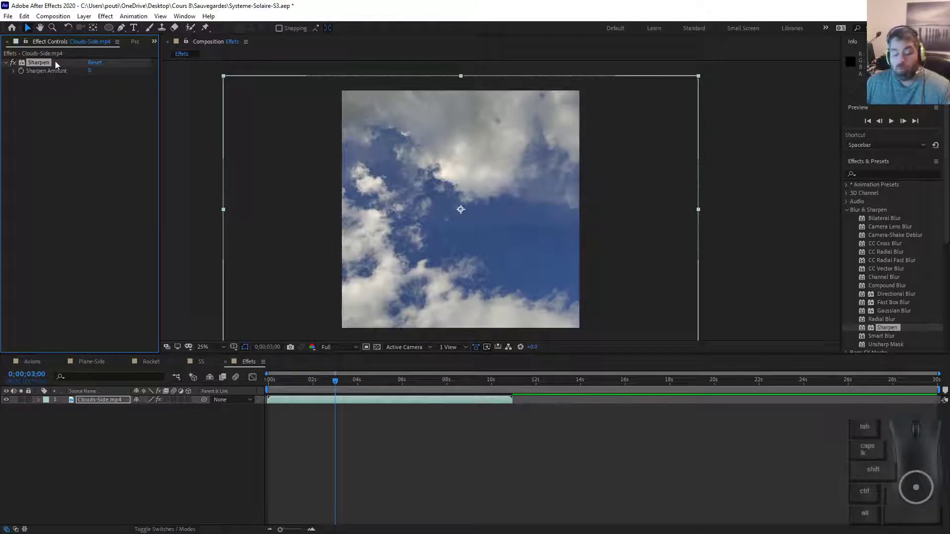
{"action": "key", "text": "Delete"}
Reread the effect categories on the PowerPoint slide and switch back to After Effects
{"action": "key", "text": "alt+Tab"}
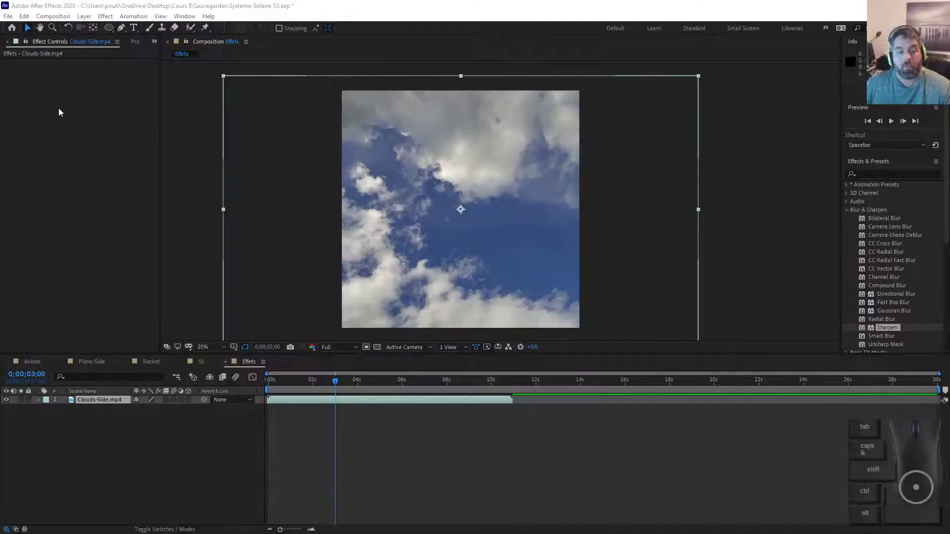
{"action": "key", "text": "alt+Tab"}
{"action": "key", "text": "alt+Tab"}
{"action": "key", "text": "alt+Tab"}
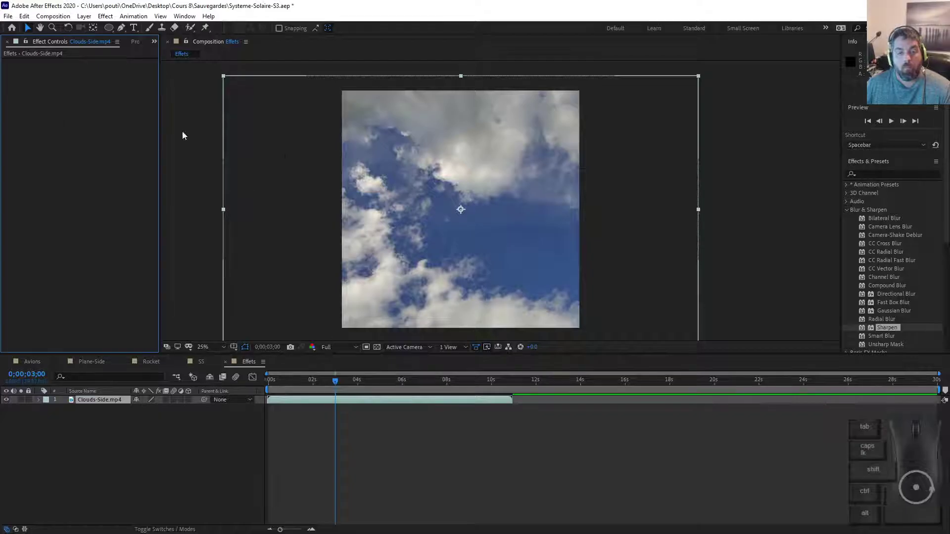
{"action": "key", "text": "alt+Tab"}
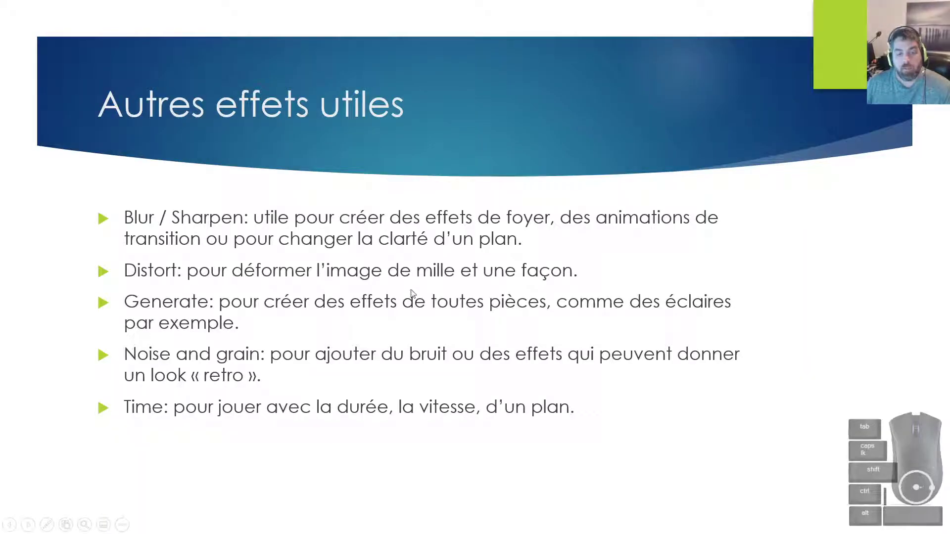
{"action": "key", "text": "alt+Tab"}
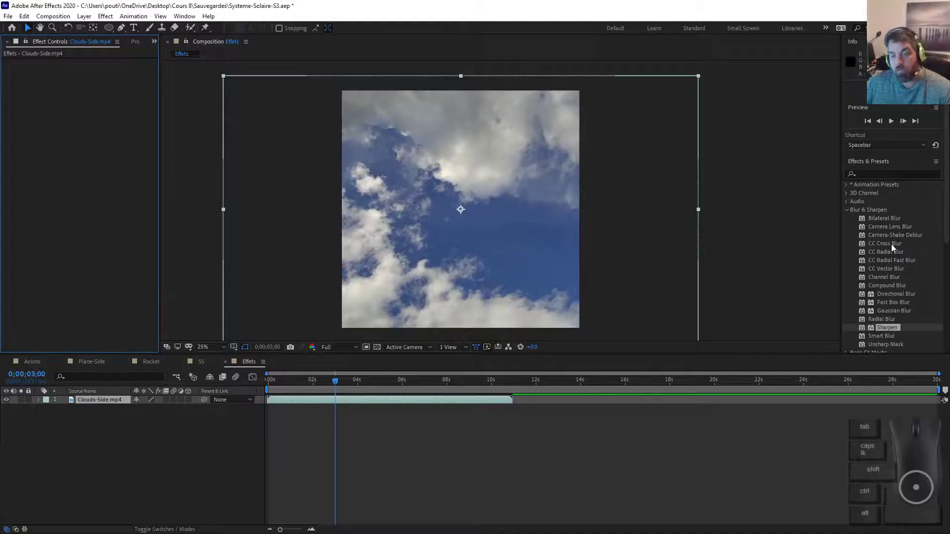
Apply the Liquify effect from the Distort category to Clouds-Side.mp4 and warp the clouds near the frame's centre
{"action": "left_click", "coordinate": [847, 210]}
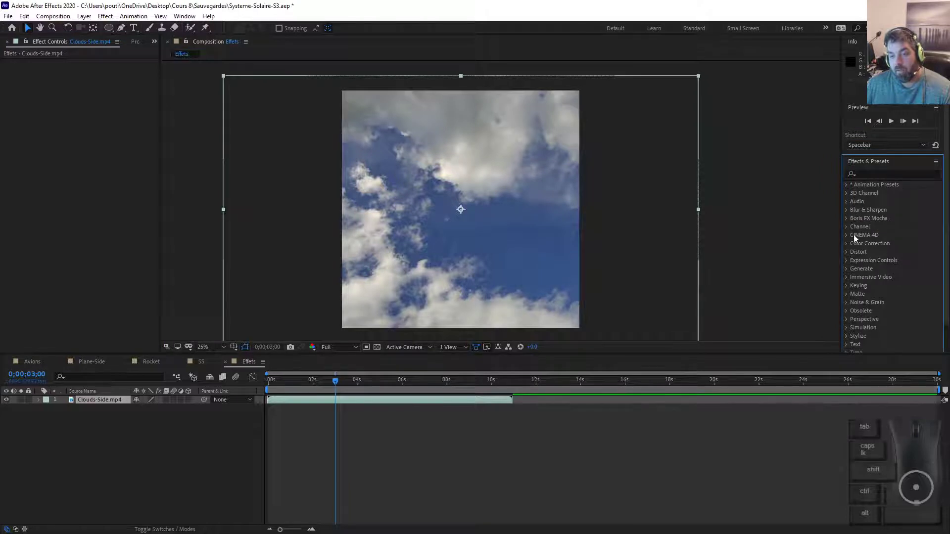
{"action": "left_click", "coordinate": [846, 252]}
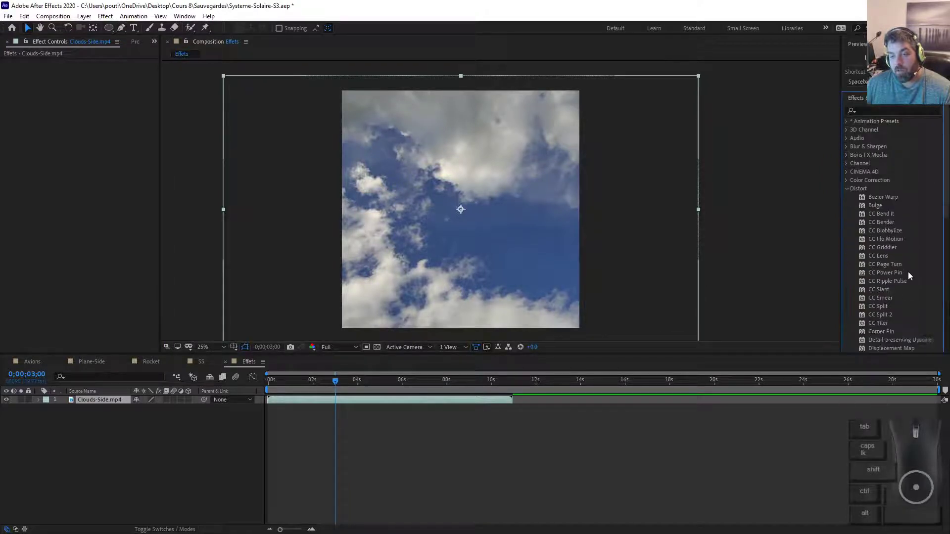
{"action": "scroll", "coordinate": [908, 271], "scroll_direction": "down", "scroll_amount": 4}
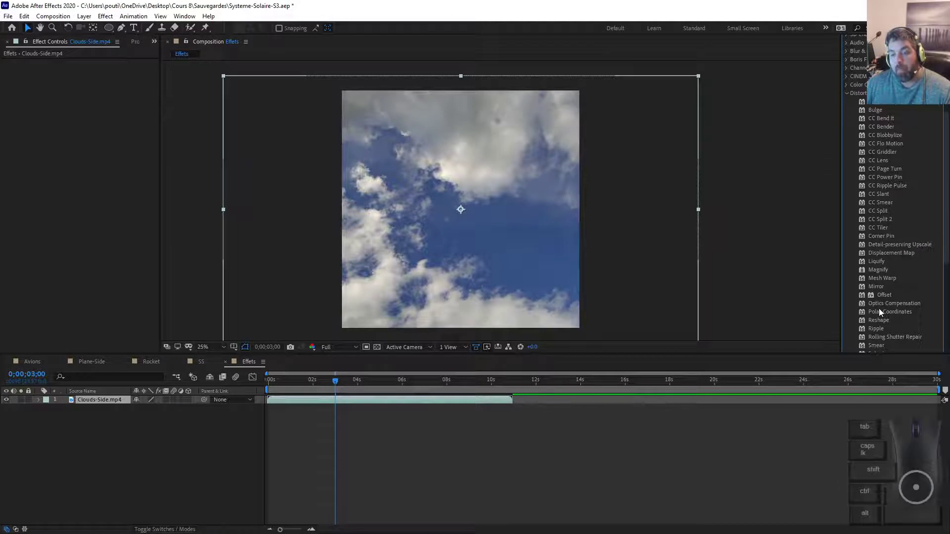
{"action": "mouse_move", "coordinate": [876, 262]}
{"action": "left_mouse_down"}
{"action": "mouse_move", "coordinate": [529, 278]}
{"action": "mouse_move", "coordinate": [468, 204]}
{"action": "mouse_move", "coordinate": [380, 404]}
{"action": "left_mouse_up"}
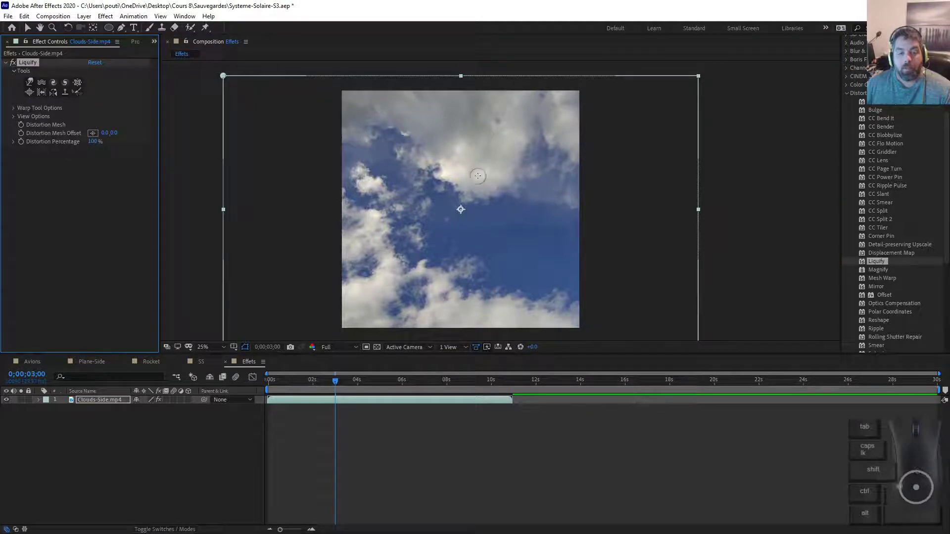
{"action": "mouse_move", "coordinate": [478, 176]}
{"action": "left_mouse_down"}
{"action": "mouse_move", "coordinate": [489, 207]}
{"action": "mouse_move", "coordinate": [485, 246]}
{"action": "mouse_move", "coordinate": [494, 248]}
{"action": "mouse_move", "coordinate": [462, 203]}
{"action": "left_mouse_up"}
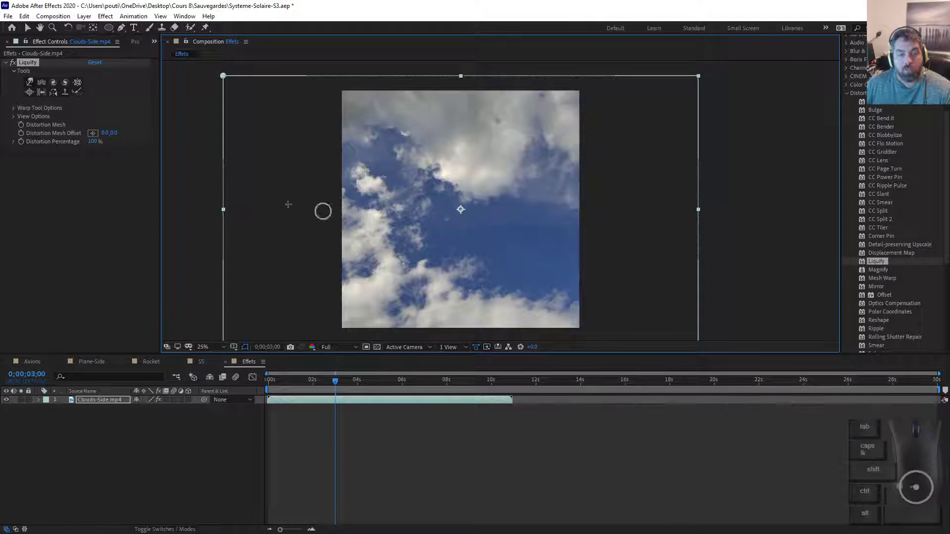
Try Liquify's Twirl tool on the sky near the frame's centre and delete the Liquify effect
{"action": "left_click", "coordinate": [65, 82]}
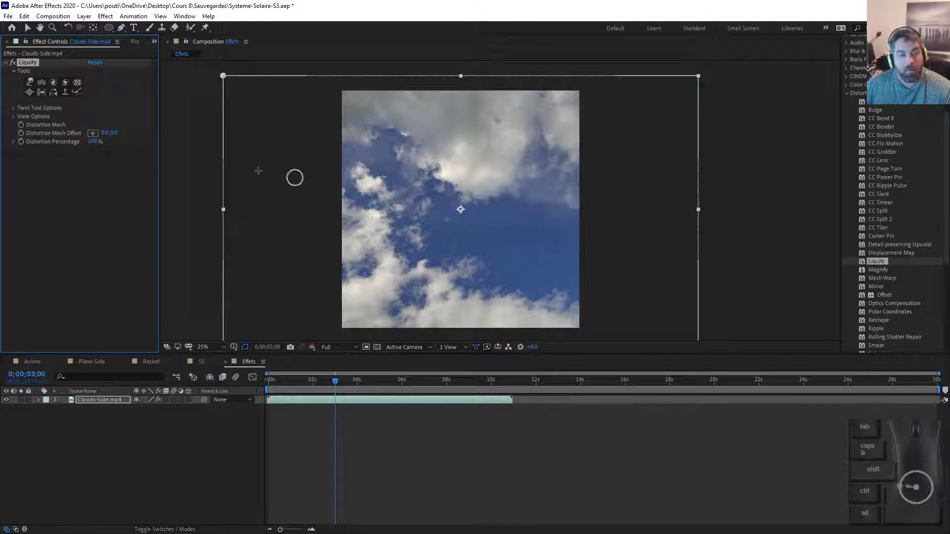
{"action": "mouse_move", "coordinate": [465, 205]}
{"action": "left_mouse_down"}
{"action": "mouse_move", "coordinate": [473, 187]}
{"action": "mouse_move", "coordinate": [472, 201]}
{"action": "mouse_move", "coordinate": [482, 204]}
{"action": "mouse_move", "coordinate": [464, 198]}
{"action": "mouse_move", "coordinate": [466, 209]}
{"action": "mouse_move", "coordinate": [460, 199]}
{"action": "mouse_move", "coordinate": [457, 212]}
{"action": "mouse_move", "coordinate": [476, 201]}
{"action": "mouse_move", "coordinate": [526, 215]}
{"action": "mouse_move", "coordinate": [545, 190]}
{"action": "mouse_move", "coordinate": [467, 202]}
{"action": "mouse_move", "coordinate": [497, 205]}
{"action": "left_mouse_up"}
{"action": "scroll", "coordinate": [469, 201], "scroll_direction": "up", "scroll_amount": 6}
{"action": "scroll", "coordinate": [496, 206], "scroll_direction": "down", "scroll_amount": 4}
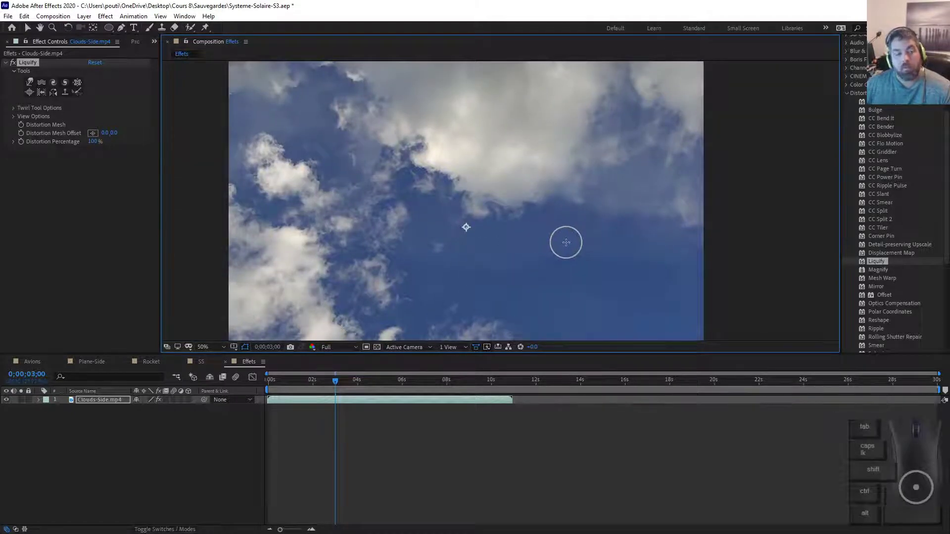
{"action": "left_click", "coordinate": [35, 60]}
{"action": "key", "text": "Delete"}
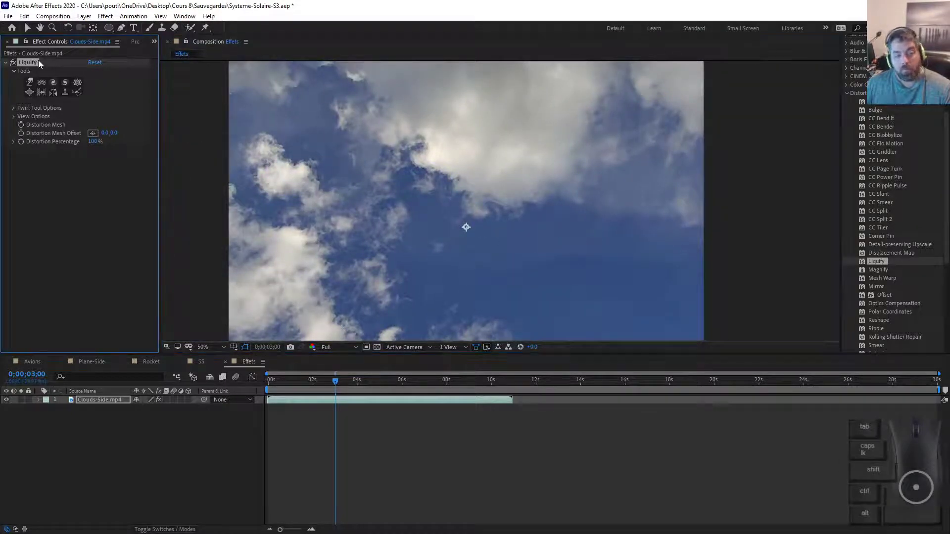
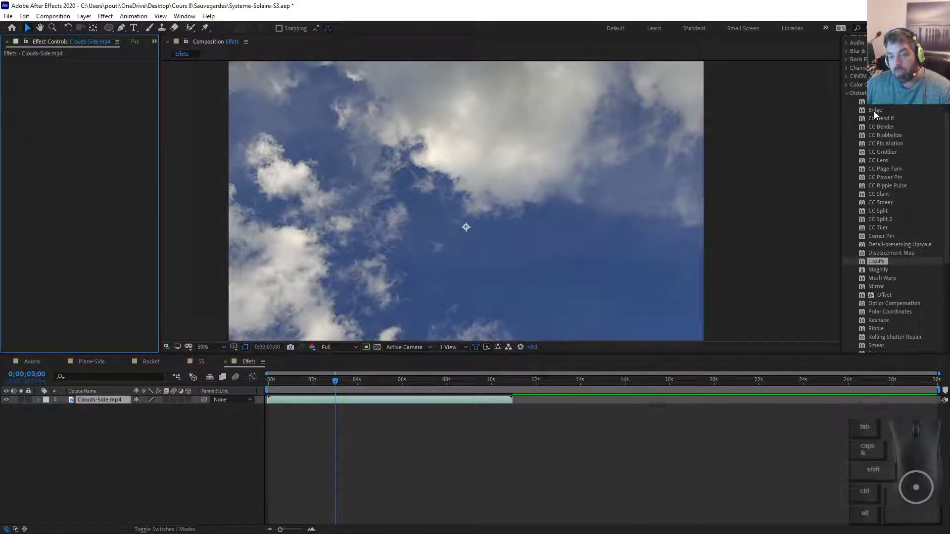
Apply Bulge to Clouds-Side.mp4 with centre about 1852, 1040, horizontal radius about 363, vertical radius about 352 and height 1.4; deselect the layer
{"action": "left_click_drag", "start_coordinate": [875, 111], "coordinate": [533, 178]}
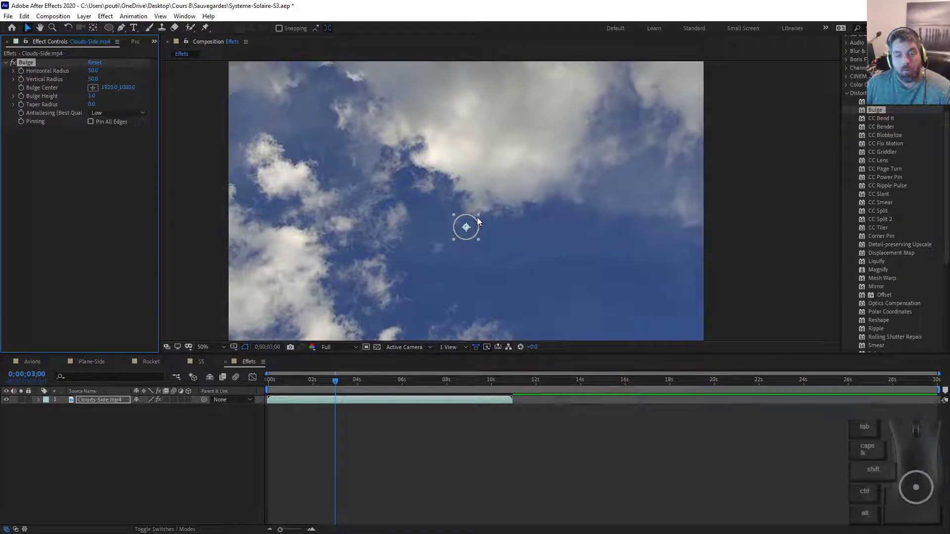
{"action": "left_click_drag", "start_coordinate": [477, 217], "coordinate": [449, 217]}
{"action": "left_click_drag", "start_coordinate": [91, 72], "coordinate": [255, 83]}
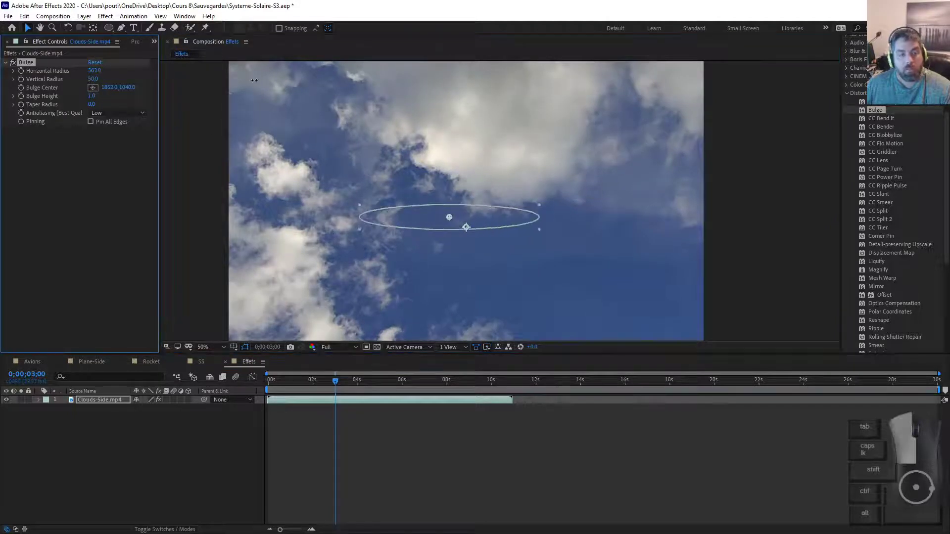
{"action": "left_click_drag", "start_coordinate": [94, 79], "coordinate": [243, 110]}
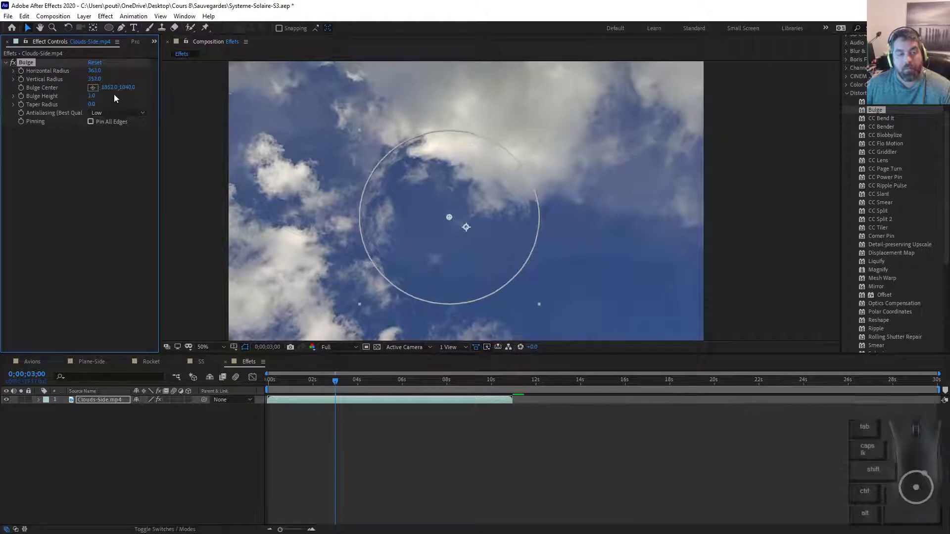
{"action": "left_click_drag", "start_coordinate": [93, 98], "coordinate": [136, 120]}
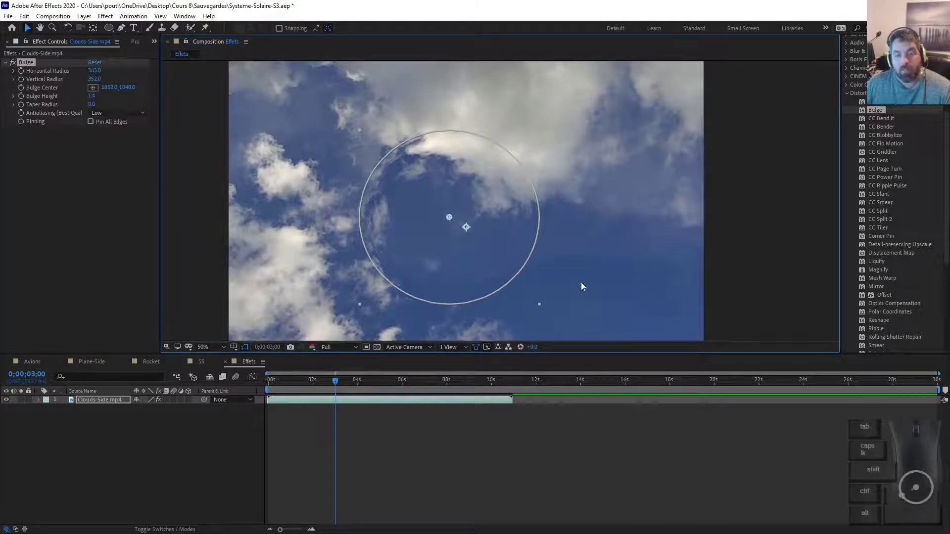
{"action": "left_click", "coordinate": [169, 445]}
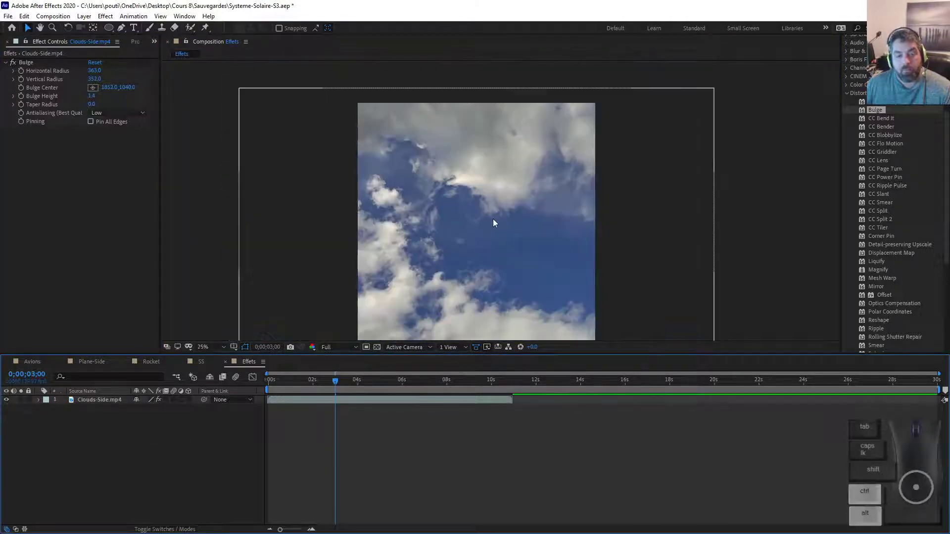
Try the Smear effect on the Clouds-Side.mp4 layer and delete it from the layer's effects
{"action": "scroll", "coordinate": [907, 267], "scroll_direction": "down", "scroll_amount": 3}
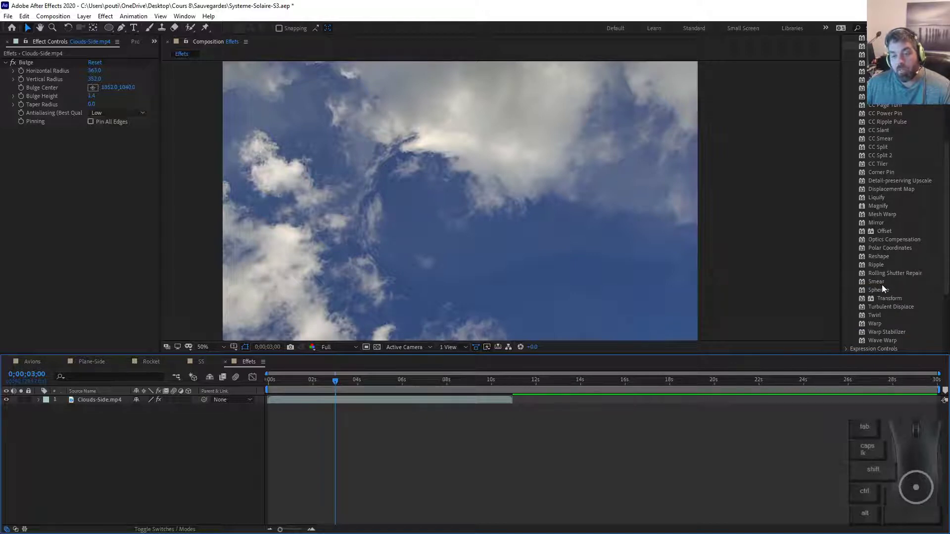
{"action": "left_click_drag", "start_coordinate": [880, 284], "coordinate": [678, 266]}
{"action": "left_click_drag", "start_coordinate": [577, 266], "coordinate": [576, 262]}
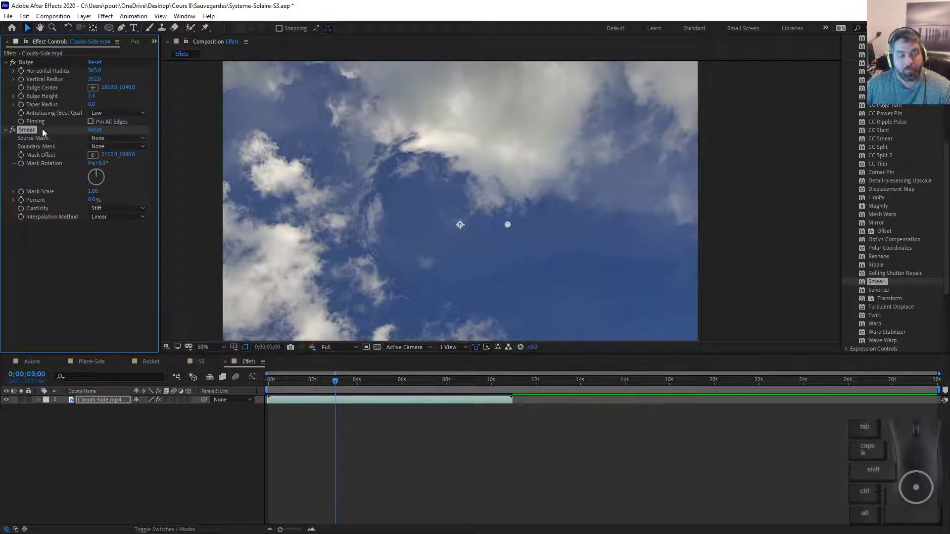
{"action": "key", "text": "Delete"}
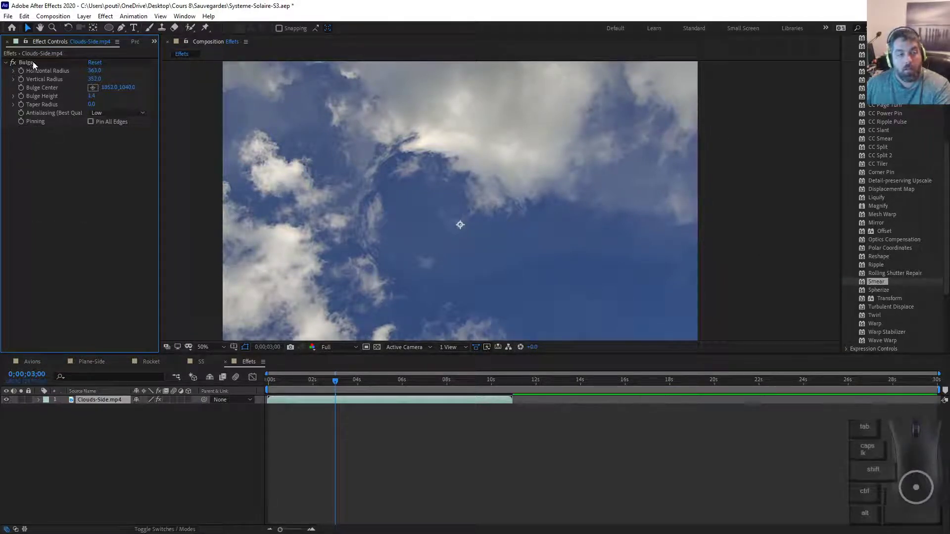
Delete the Bulge effect from Clouds-Side.mp4 and check the next effect category on the PowerPoint slide
{"action": "left_click", "coordinate": [33, 61]}
{"action": "key", "text": "Delete"}
{"action": "key", "text": "alt+Tab"}
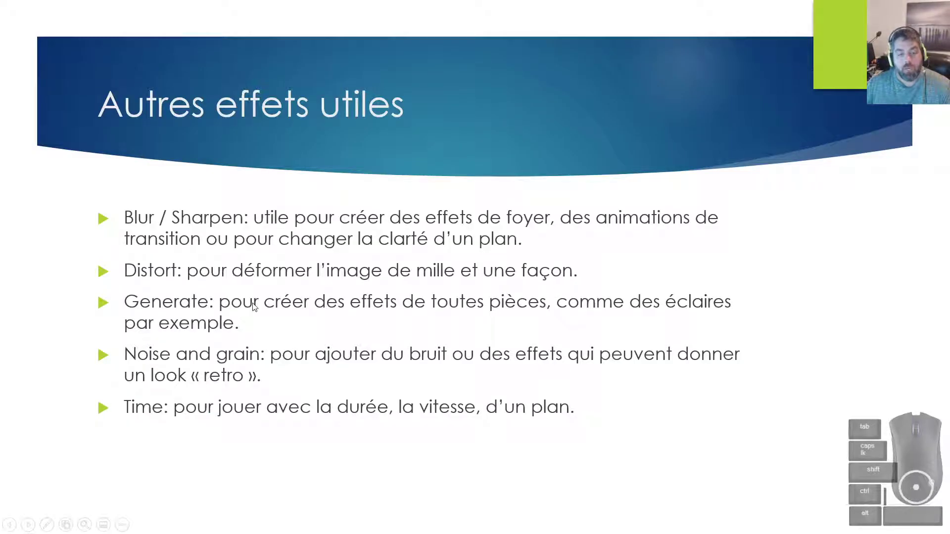
{"action": "key", "text": "alt+Tab"}
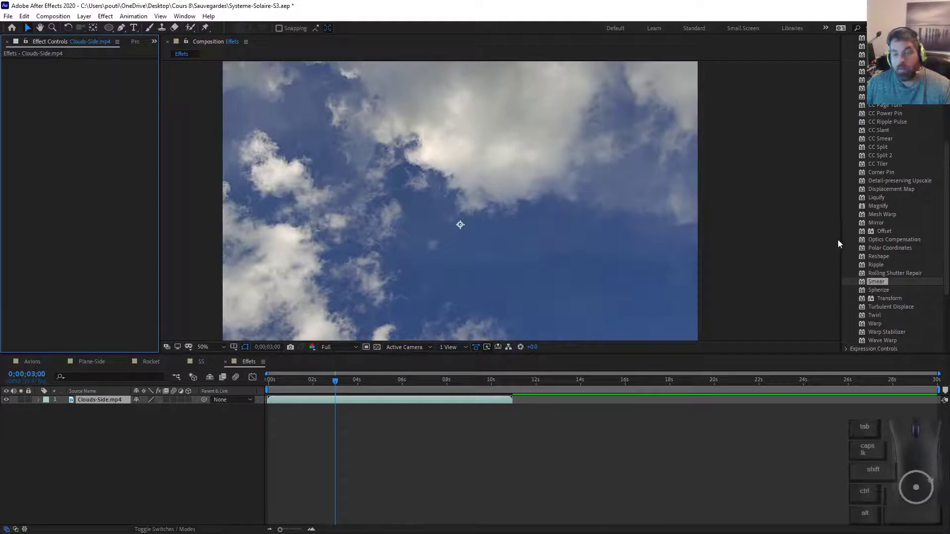
Collapse the Distort category and expand the Generate category in the effects list
{"action": "scroll", "coordinate": [880, 222], "scroll_direction": "up", "scroll_amount": 5}
{"action": "left_click", "coordinate": [847, 188]}
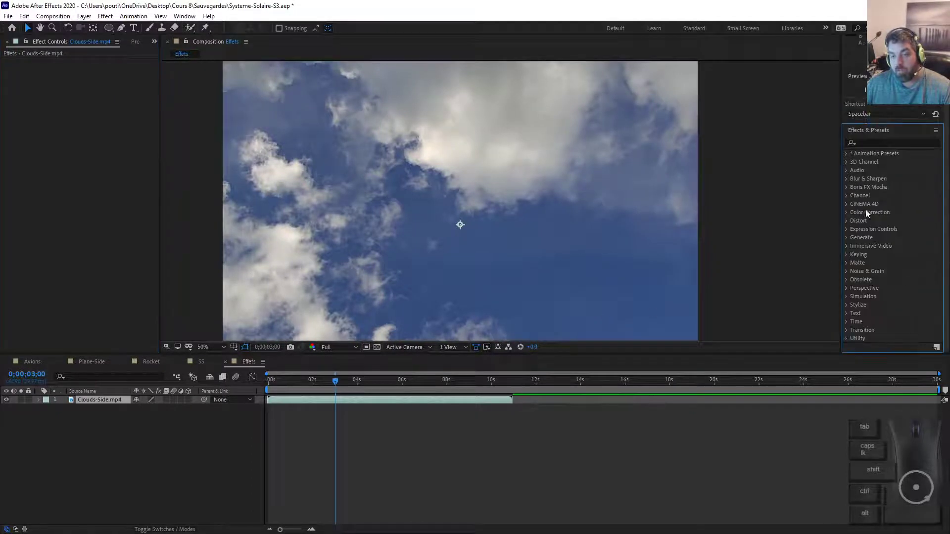
{"action": "left_click", "coordinate": [846, 238]}
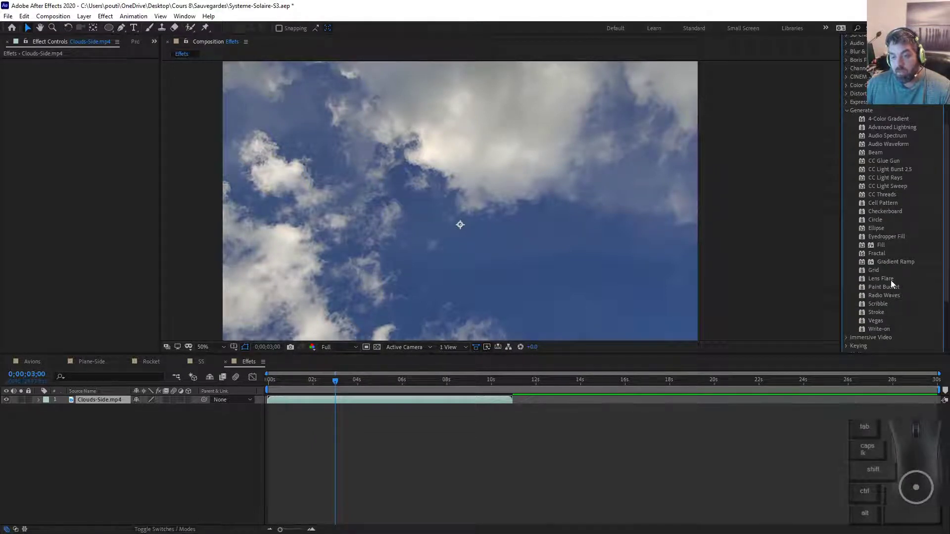
Try the Lens Flare and Write-on effects on Clouds-Side.mp4, undoing each one
{"action": "left_click_drag", "start_coordinate": [891, 280], "coordinate": [567, 185]}
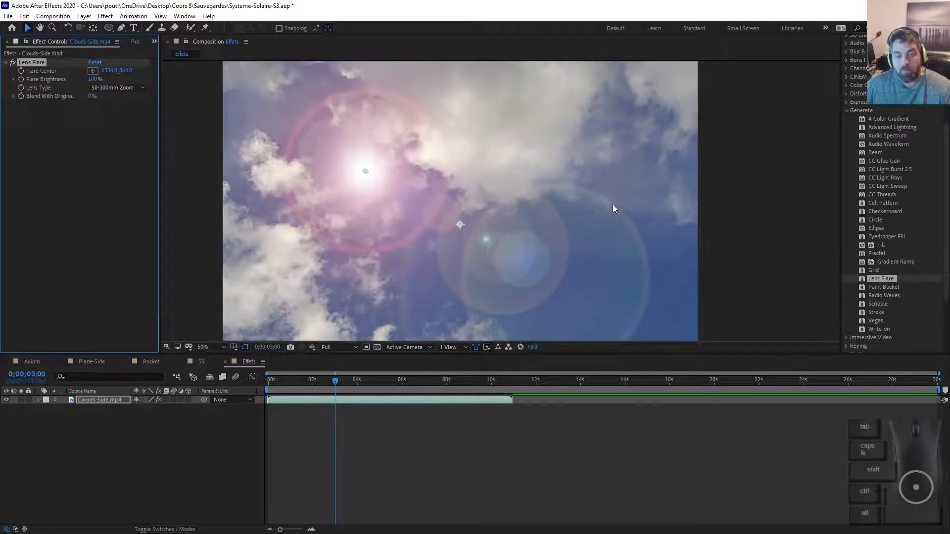
{"action": "key", "text": "ctrl+z"}
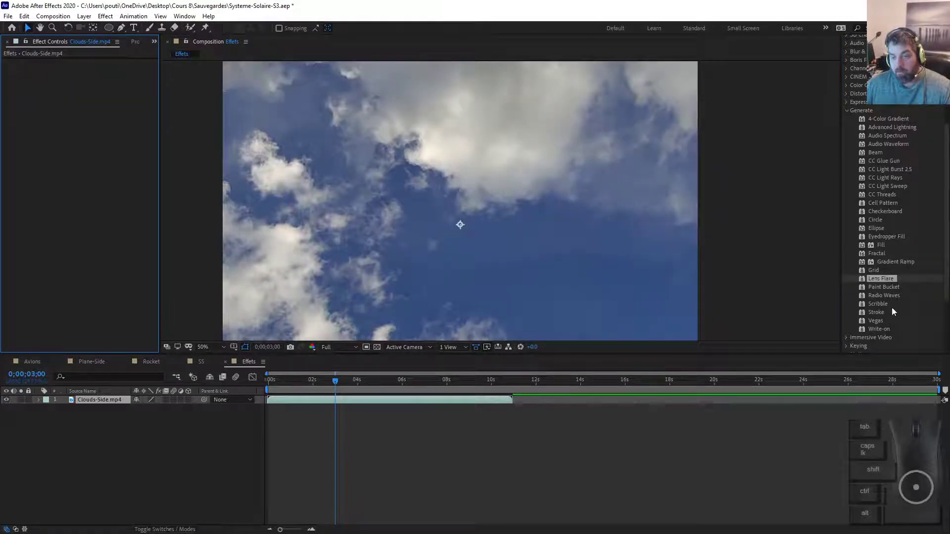
{"action": "left_click_drag", "start_coordinate": [879, 329], "coordinate": [527, 204]}
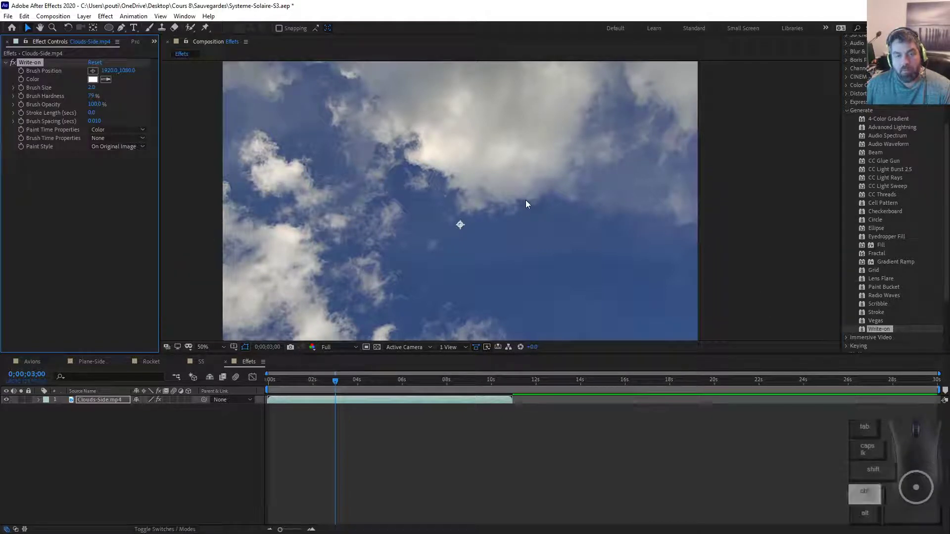
{"action": "key", "text": "ctrl+z"}
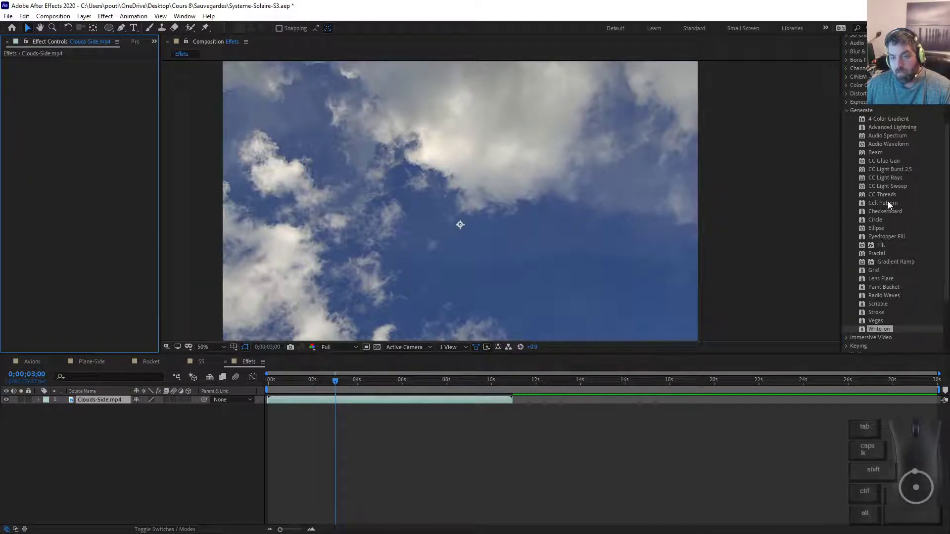
Try Beam with 100% softness on Clouds-Side.mp4, undo it, and try and undo Audio Waveform
{"action": "left_click_drag", "start_coordinate": [882, 156], "coordinate": [526, 129]}
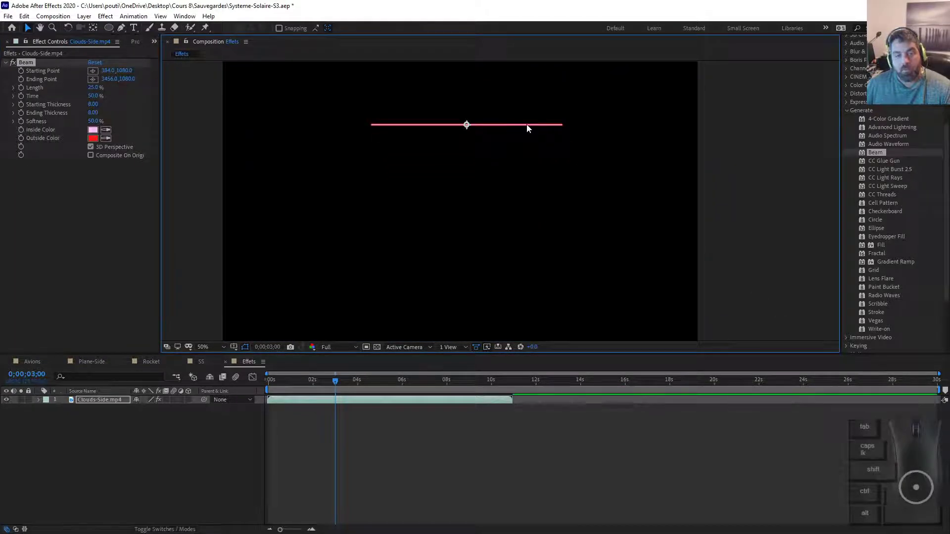
{"action": "key", "text": "ctrl+z"}
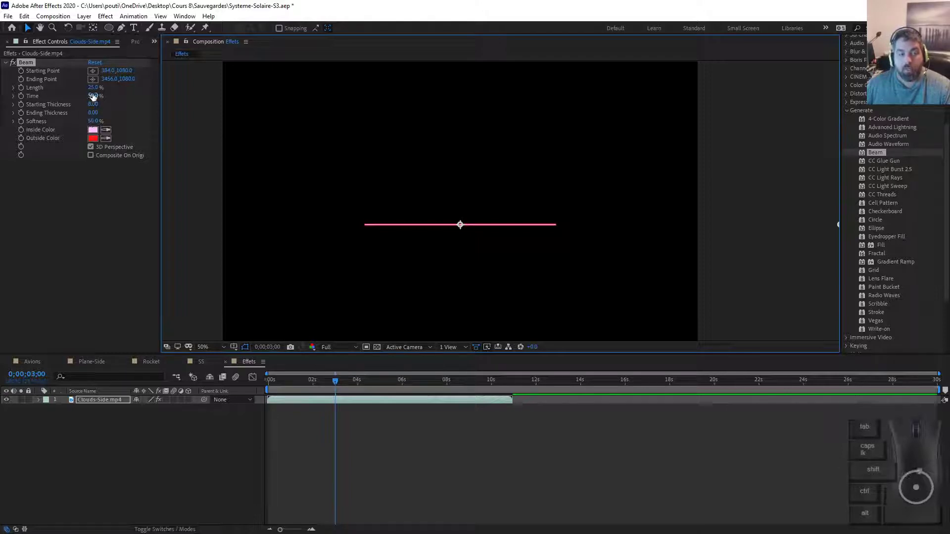
{"action": "left_click_drag", "start_coordinate": [94, 123], "coordinate": [515, 150]}
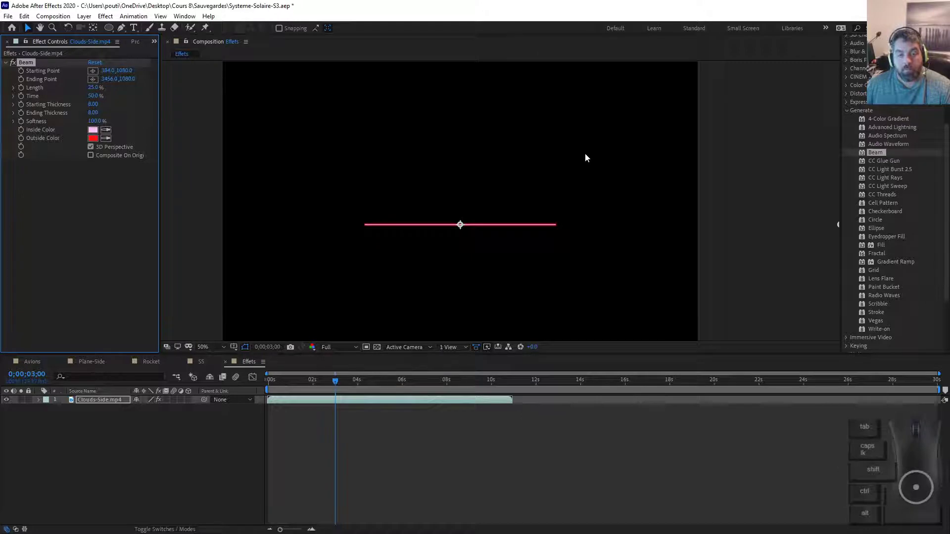
{"action": "key", "text": "ctrl+z"}
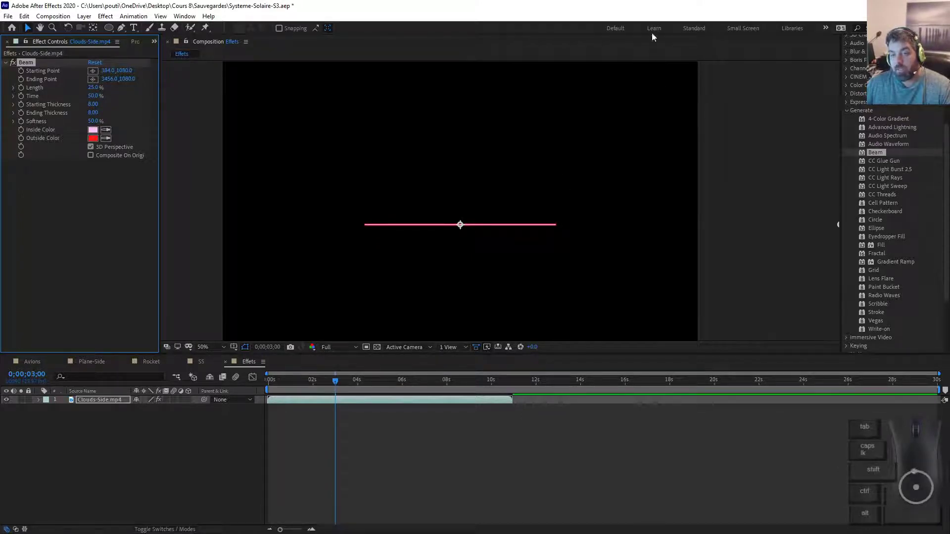
{"action": "key", "text": "ctrl+z"}
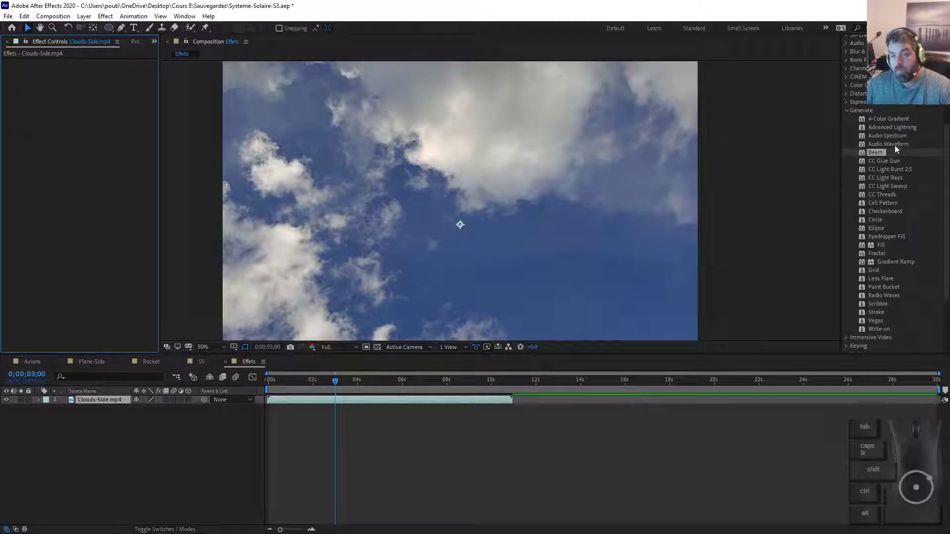
{"action": "left_click_drag", "start_coordinate": [895, 146], "coordinate": [515, 210]}
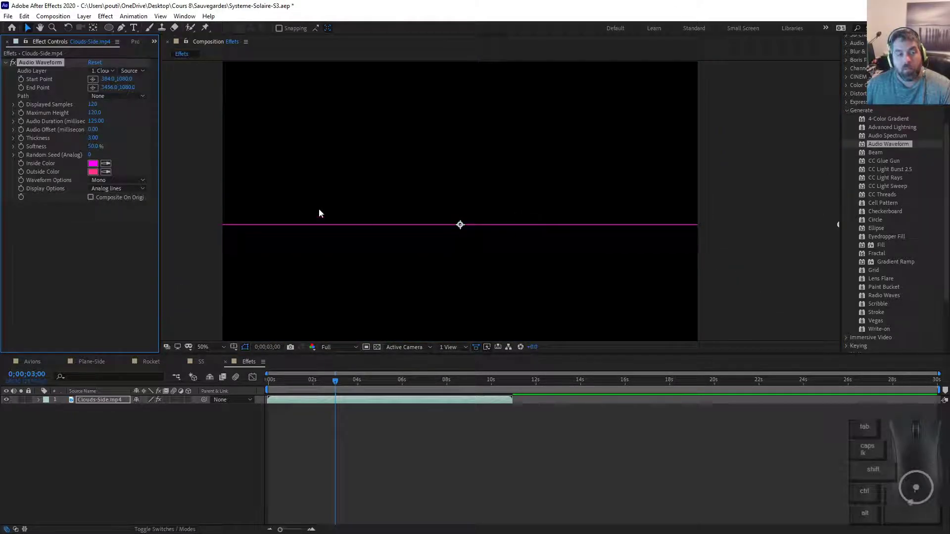
{"action": "key", "text": "ctrl+z"}
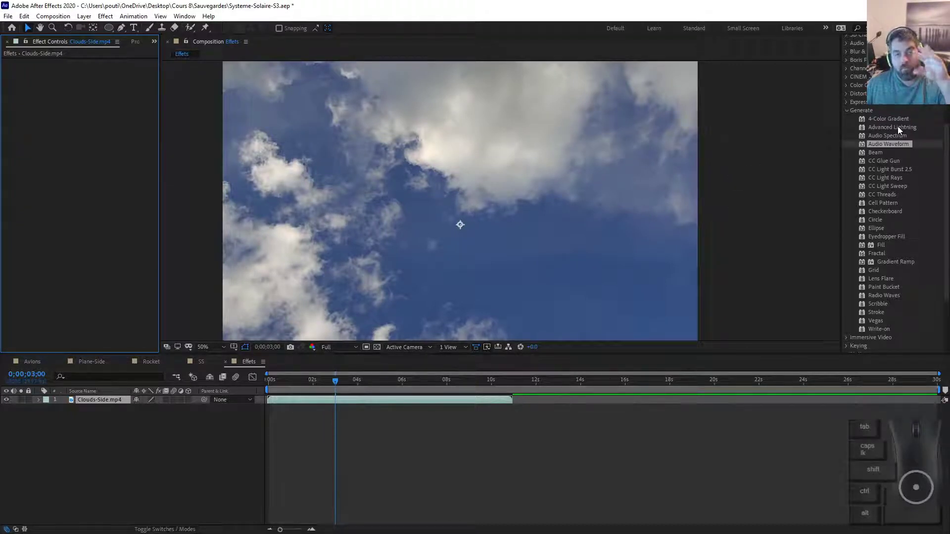
Try Advanced Lightning on Clouds-Side.mp4, look over its Expert Settings and undo the effect
{"action": "left_click_drag", "start_coordinate": [897, 127], "coordinate": [534, 183]}
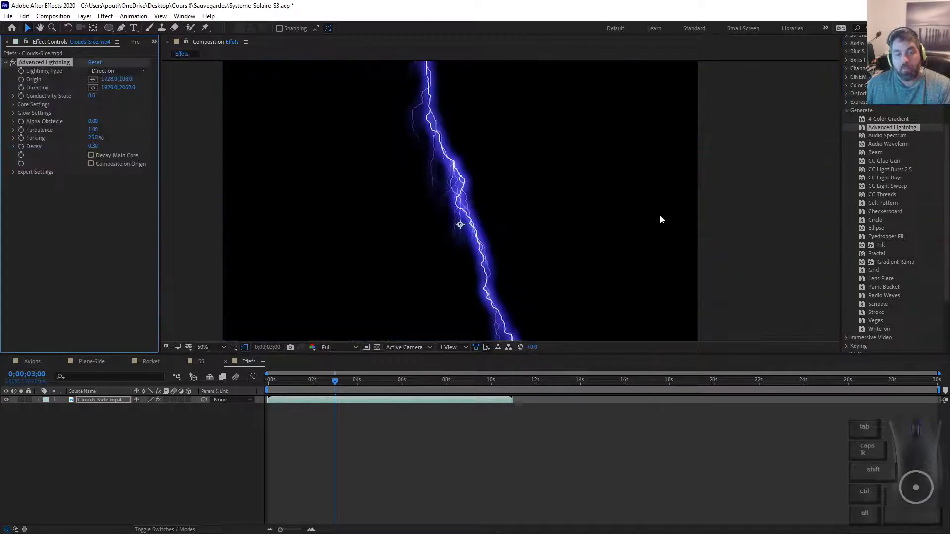
{"action": "scroll", "coordinate": [431, 160], "scroll_direction": "down", "scroll_amount": 2}
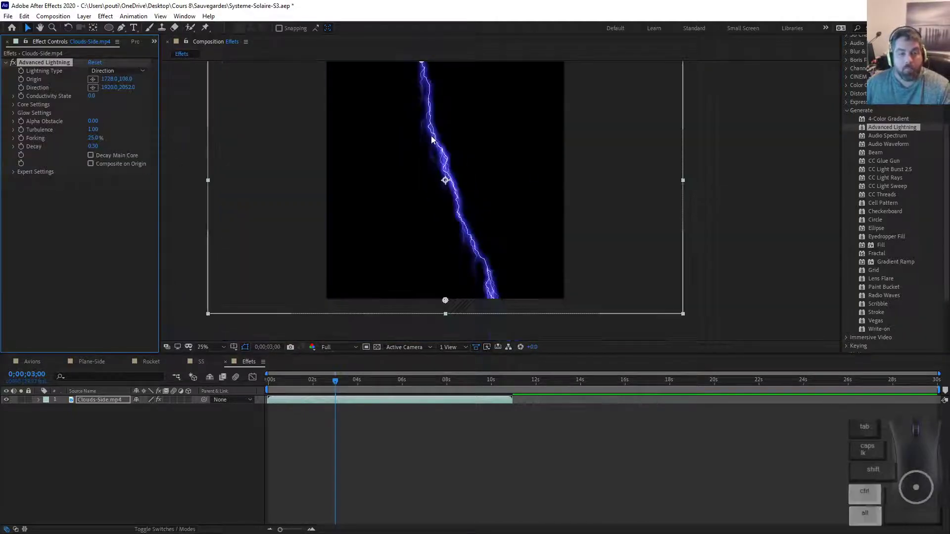
{"action": "scroll", "coordinate": [509, 153], "scroll_direction": "down", "scroll_amount": 2}
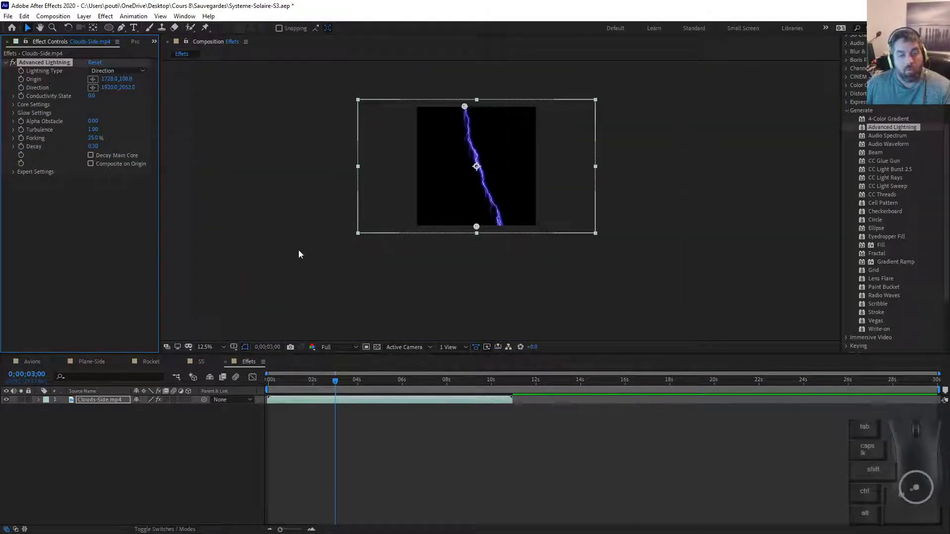
{"action": "scroll", "coordinate": [485, 132], "scroll_direction": "up", "scroll_amount": 1}
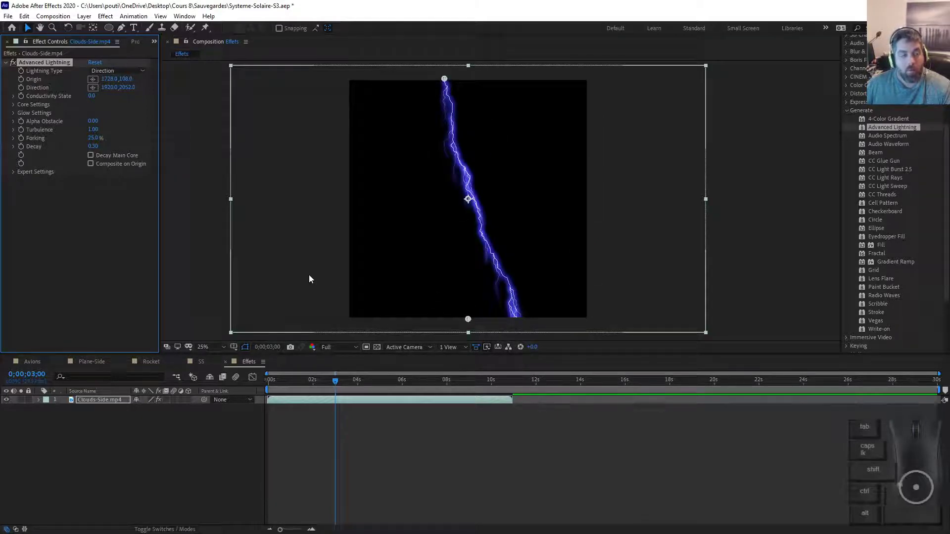
{"action": "left_click", "coordinate": [13, 173]}
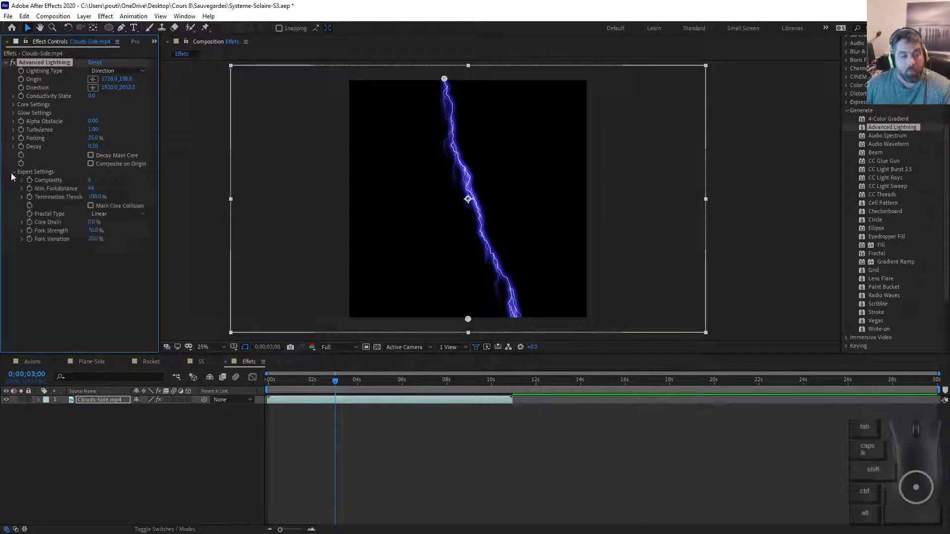
{"action": "left_click", "coordinate": [13, 172]}
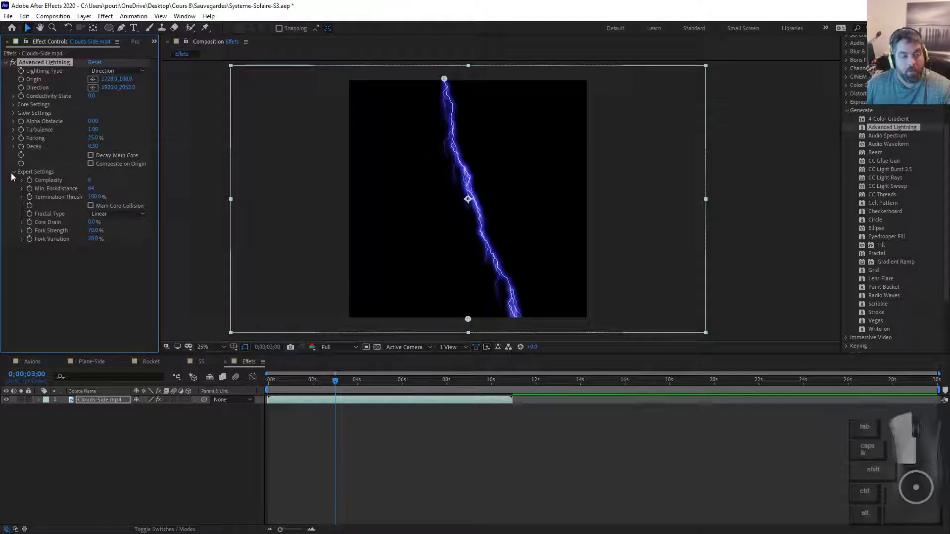
{"action": "key", "text": "ctrl+z"}
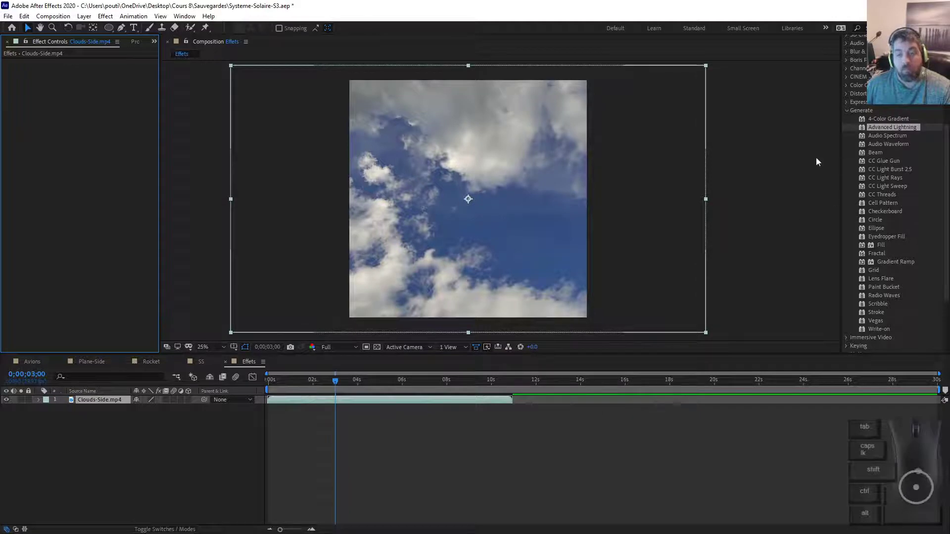
Create a black solid layer named Noir in the Effets composition
{"action": "right_click", "coordinate": [117, 468]}
{"action": "mouse_move", "coordinate": [173, 356]}
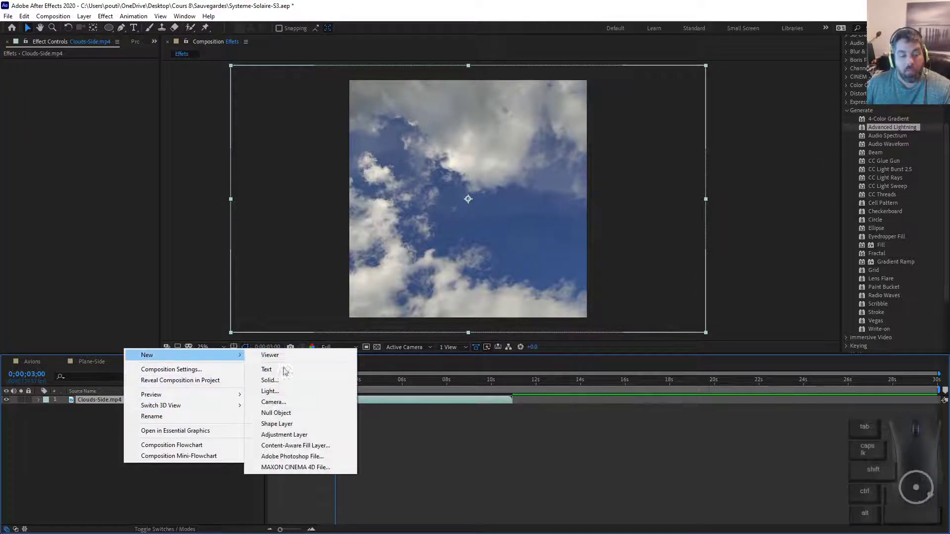
{"action": "left_click", "coordinate": [283, 382]}
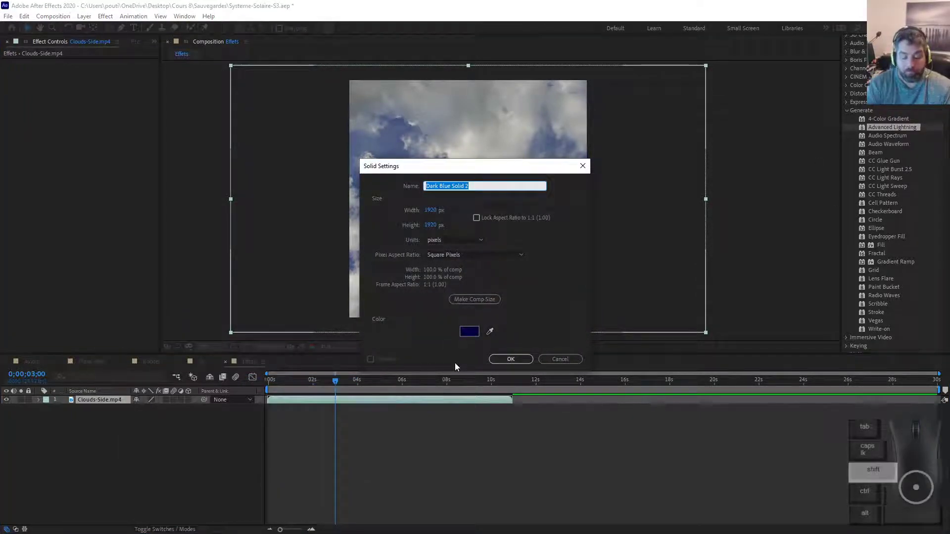
{"action": "type", "text": "Noir"}
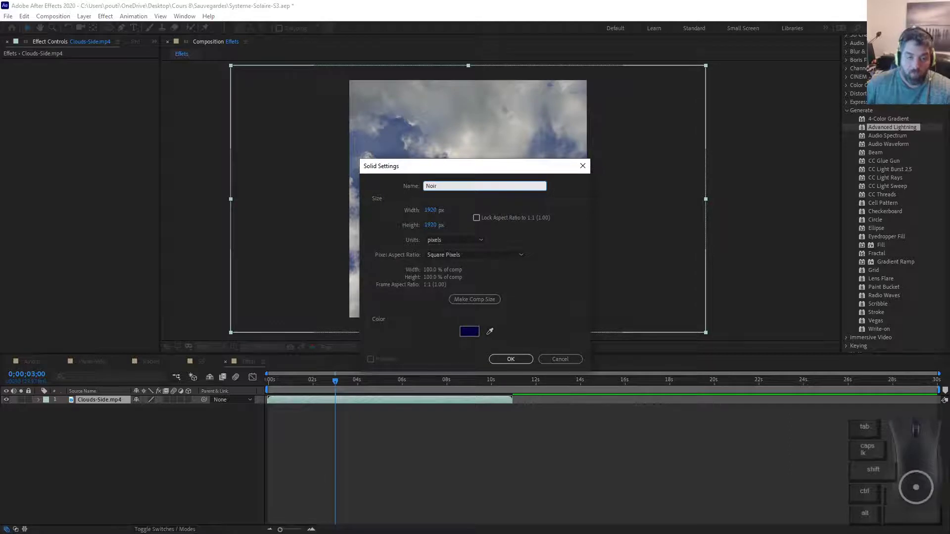
{"action": "left_click", "coordinate": [468, 332]}
{"action": "left_click_drag", "start_coordinate": [153, 275], "coordinate": [84, 357]}
{"action": "left_click", "coordinate": [300, 234]}
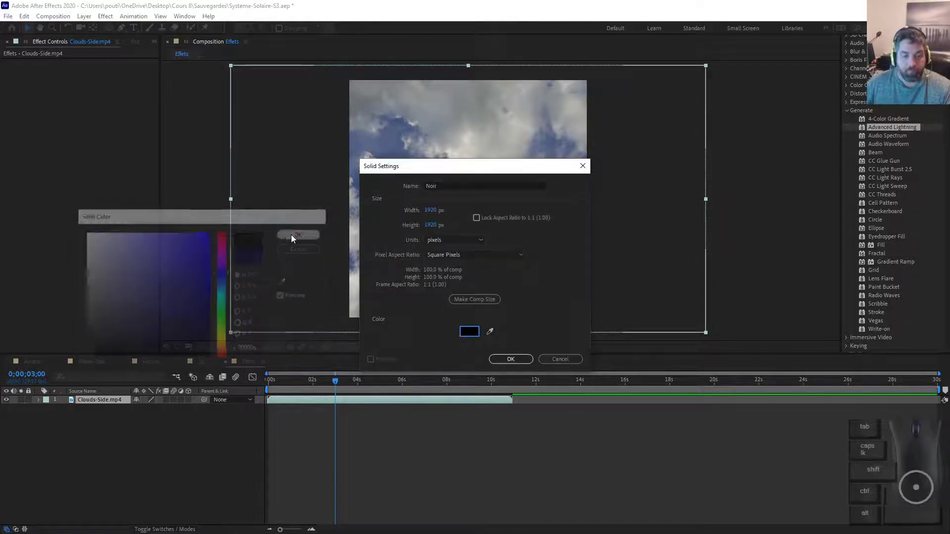
{"action": "left_click", "coordinate": [497, 359]}
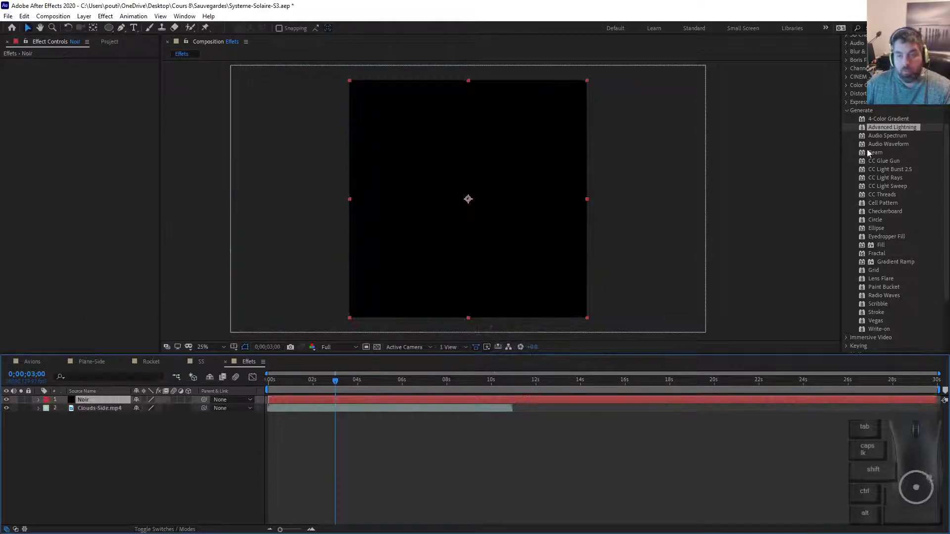
Apply Advanced Lightning to the Noir solid with its origin at about 1336, 140 and direction at about 472, 1668
{"action": "left_click_drag", "start_coordinate": [876, 129], "coordinate": [545, 156]}
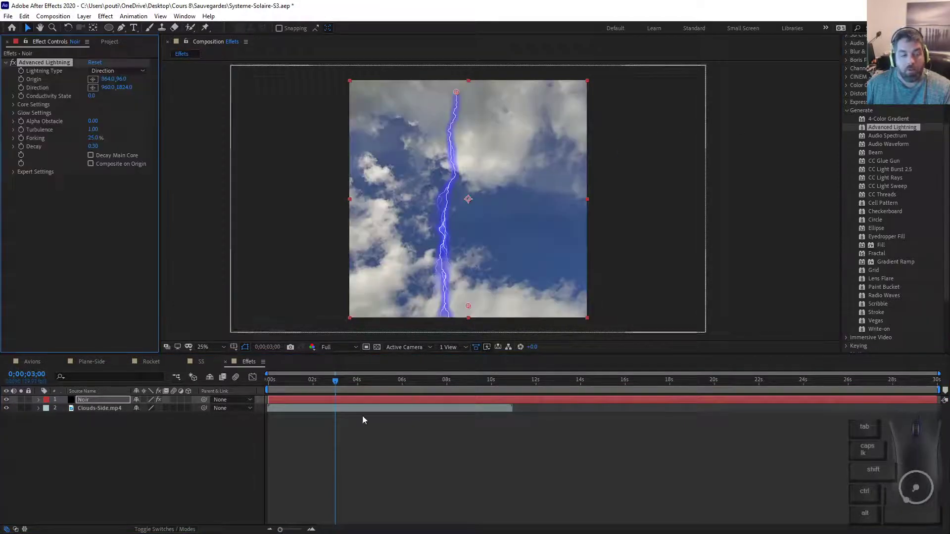
{"action": "left_click_drag", "start_coordinate": [456, 95], "coordinate": [514, 99]}
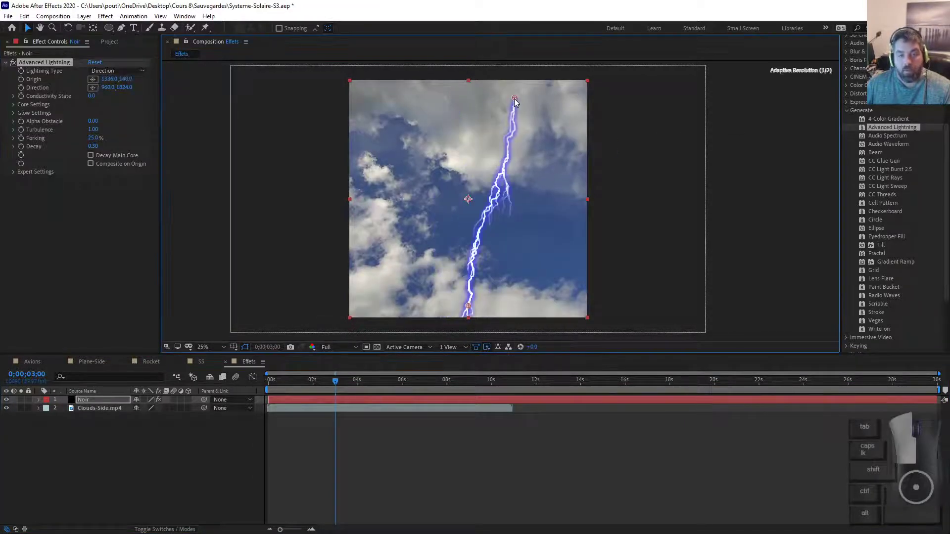
{"action": "left_click_drag", "start_coordinate": [468, 306], "coordinate": [408, 286]}
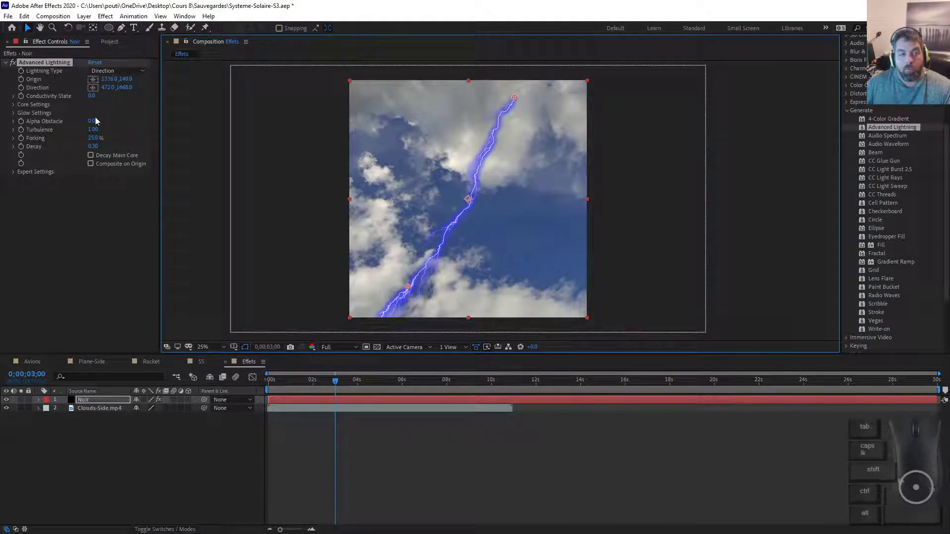
Set the lightning's turbulence to 1.15, decay to about 0.22, complexity to 10 and minimum fork distance to 60
{"action": "left_click_drag", "start_coordinate": [93, 136], "coordinate": [175, 155]}
{"action": "left_click_drag", "start_coordinate": [93, 147], "coordinate": [34, 147]}
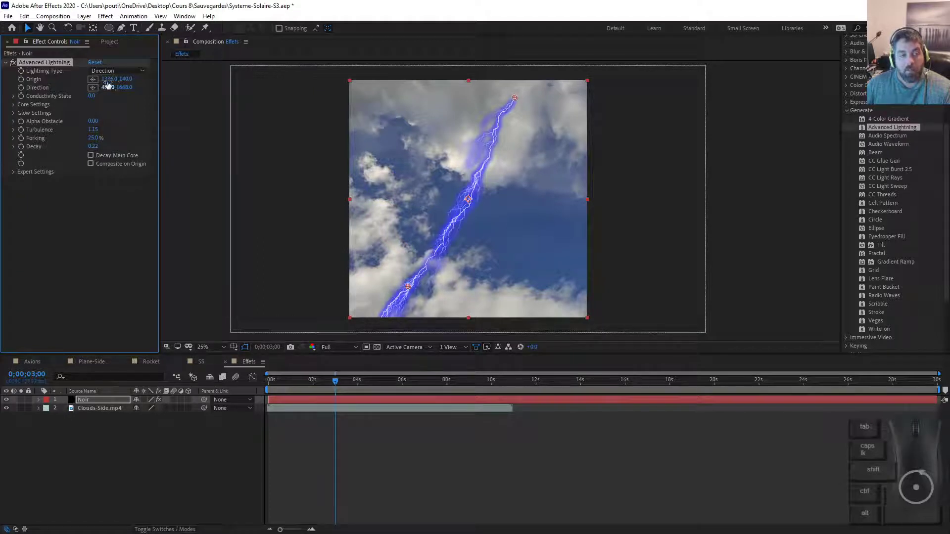
{"action": "left_click", "coordinate": [13, 171]}
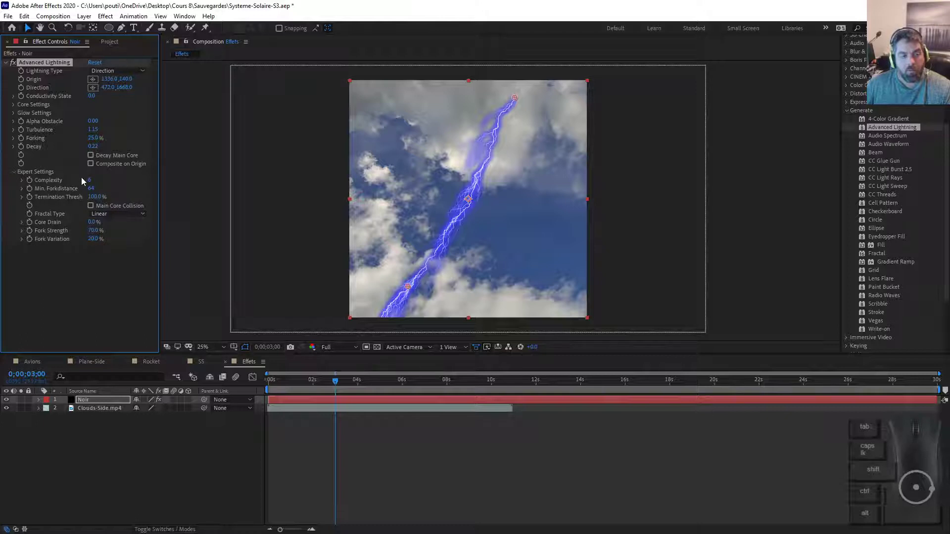
{"action": "left_click", "coordinate": [115, 179]}
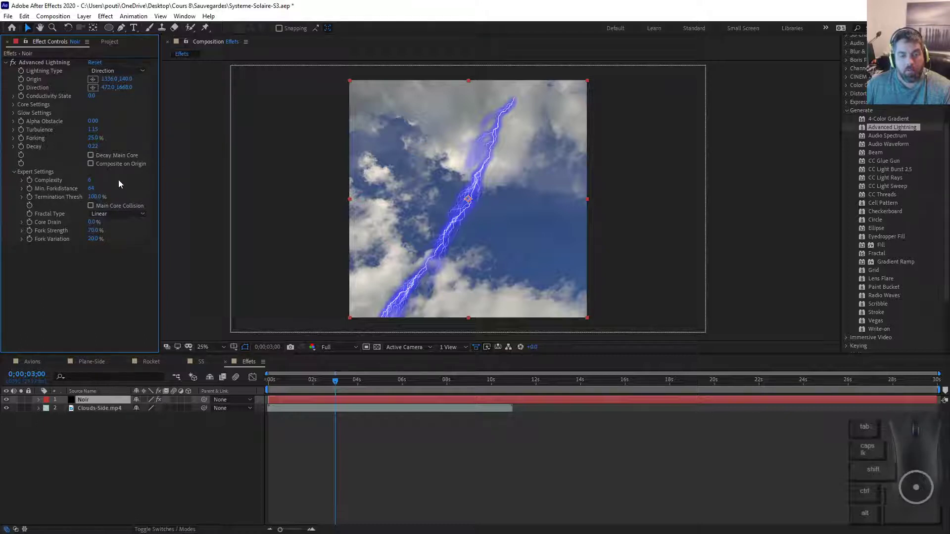
{"action": "left_click_drag", "start_coordinate": [90, 180], "coordinate": [115, 177]}
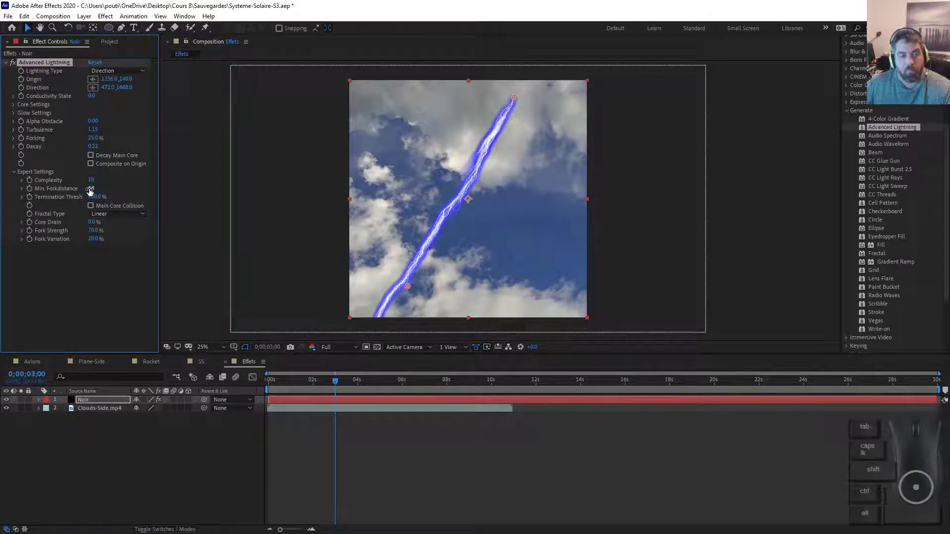
{"action": "left_click_drag", "start_coordinate": [90, 191], "coordinate": [115, 192]}
{"action": "key", "text": "Return"}
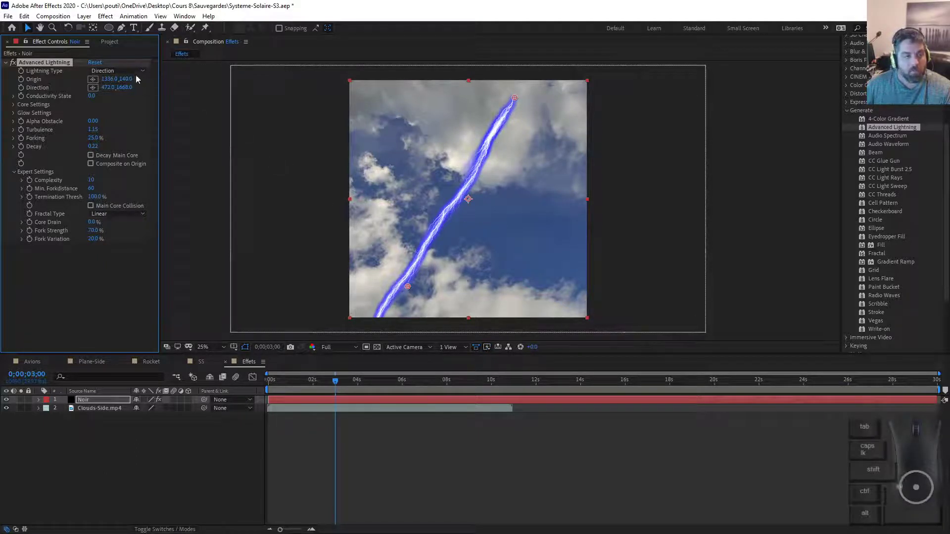
Reposition the lightning's direction point to about 596, 472 and to about 740, 596, checking it at other times in the clip
{"action": "left_click", "coordinate": [124, 87]}
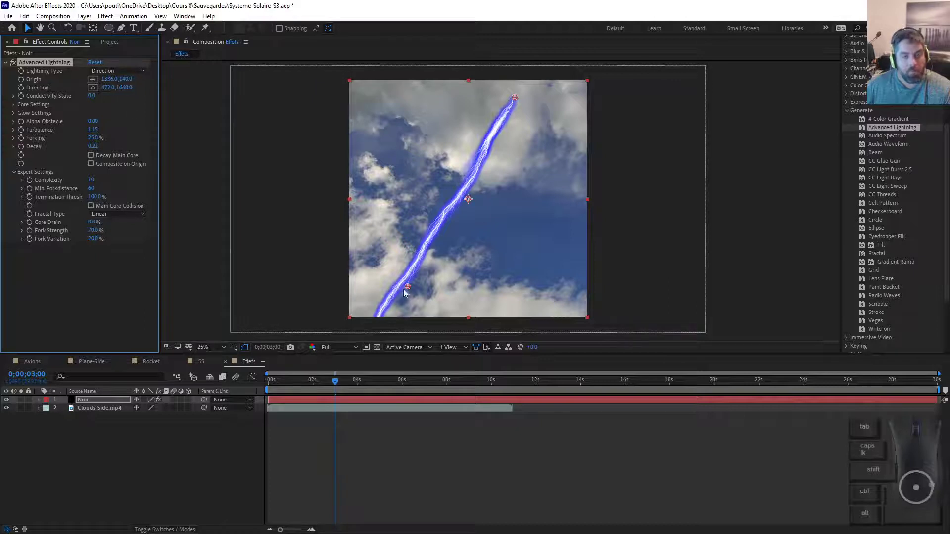
{"action": "left_click_drag", "start_coordinate": [407, 286], "coordinate": [423, 139]}
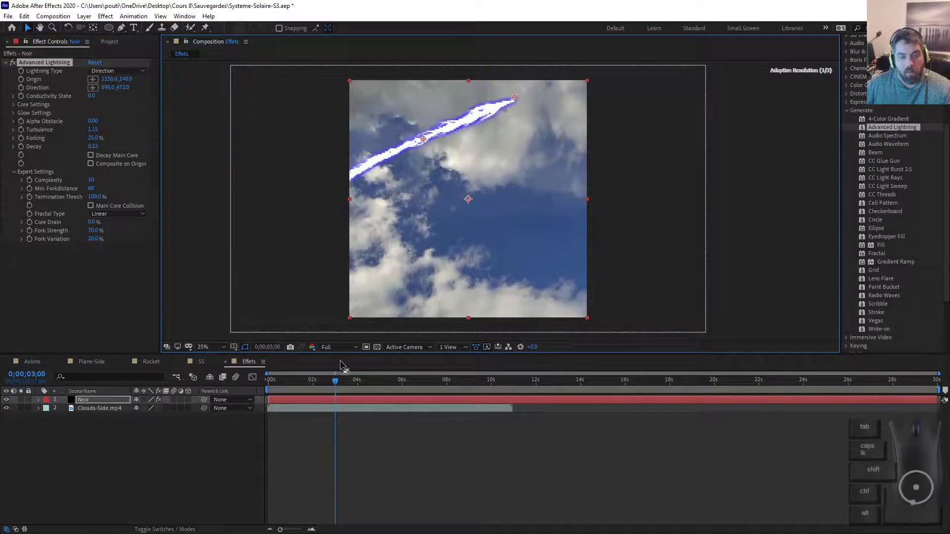
{"action": "left_click_drag", "start_coordinate": [349, 380], "coordinate": [407, 381]}
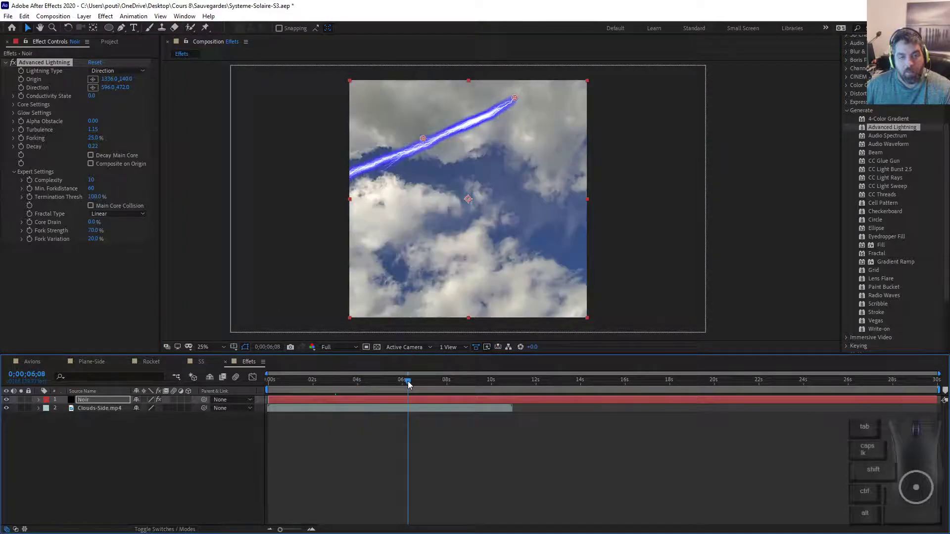
{"action": "left_click", "coordinate": [345, 379]}
{"action": "left_click_drag", "start_coordinate": [422, 139], "coordinate": [440, 154]}
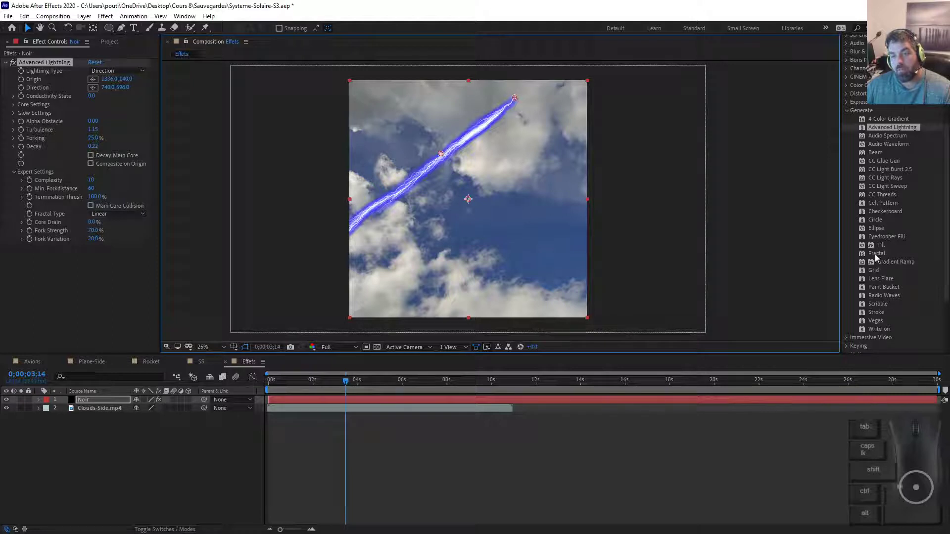
Try the Ellipse effect on the Noir solid, undo it and delete Advanced Lightning from the layer
{"action": "left_click_drag", "start_coordinate": [874, 228], "coordinate": [497, 251]}
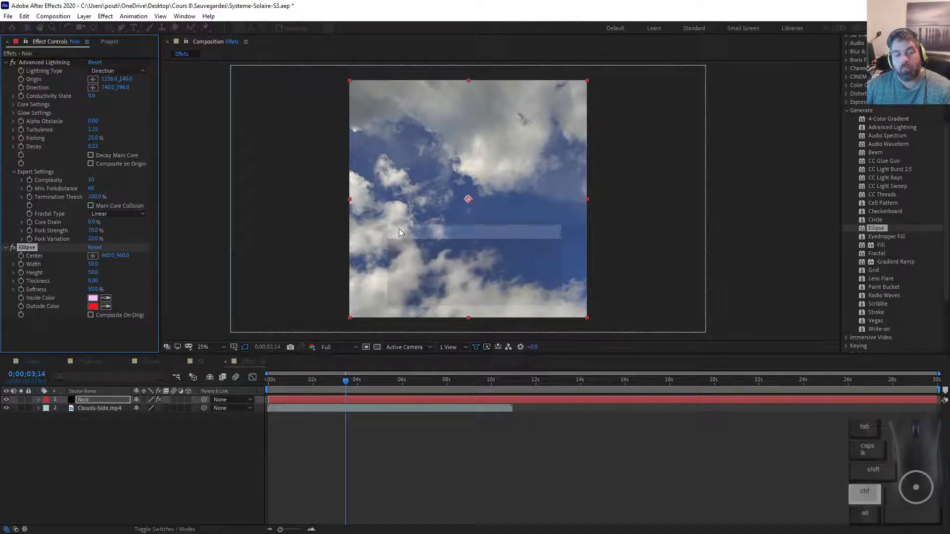
{"action": "key", "text": "ctrl+z"}
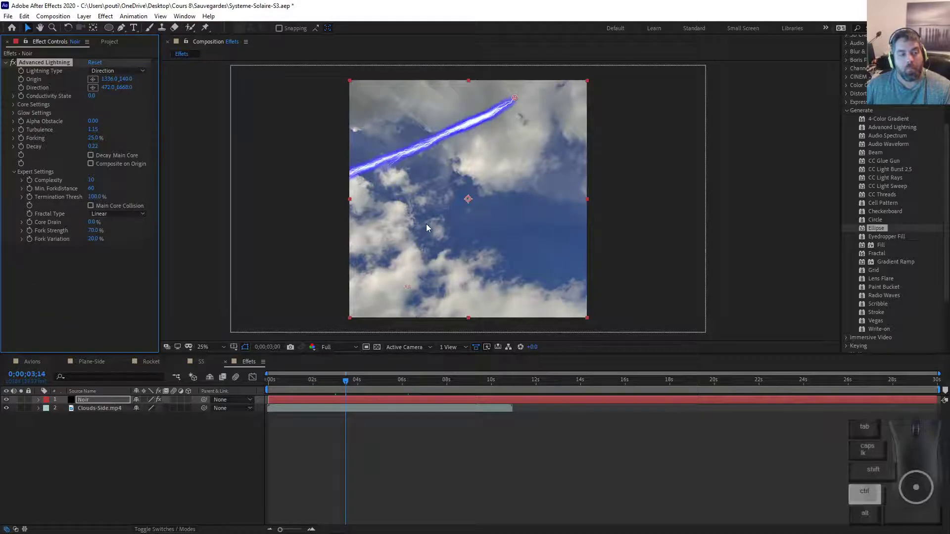
{"action": "key", "text": "ctrl+z"}
{"action": "left_click", "coordinate": [53, 63]}
{"action": "key", "text": "Delete"}
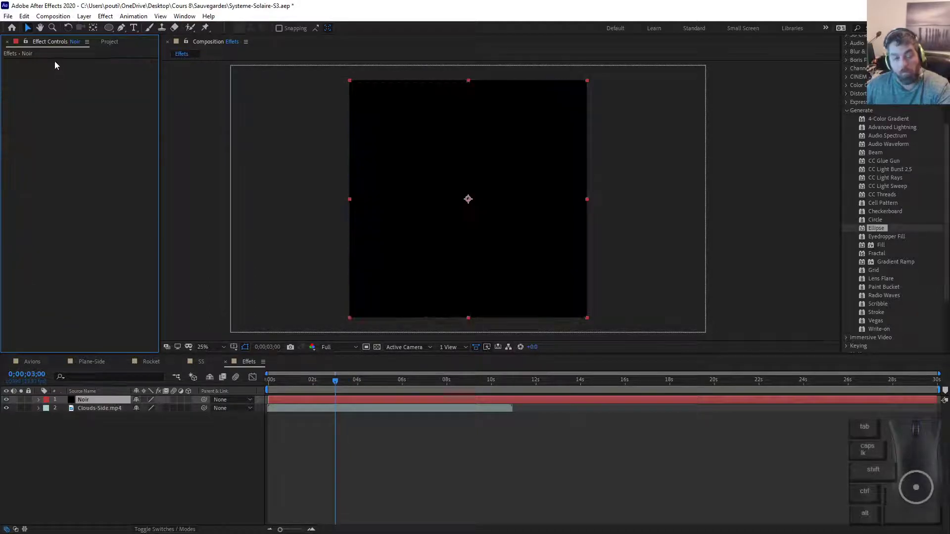
Check the next effect category in the PowerPoint list, switch back to After Effects and hide the Noir layer
{"action": "left_click", "coordinate": [148, 450]}
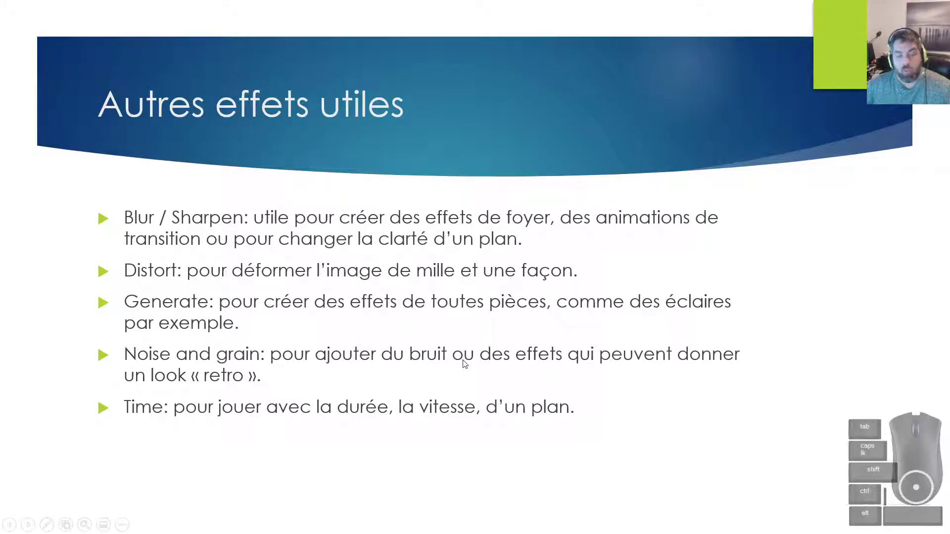
{"action": "key", "text": "alt+Tab"}
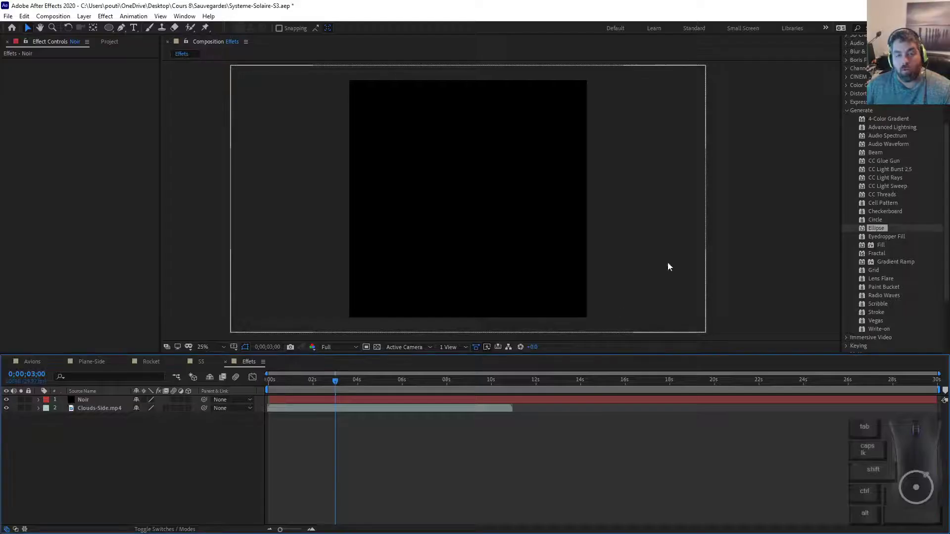
{"action": "left_click", "coordinate": [41, 401]}
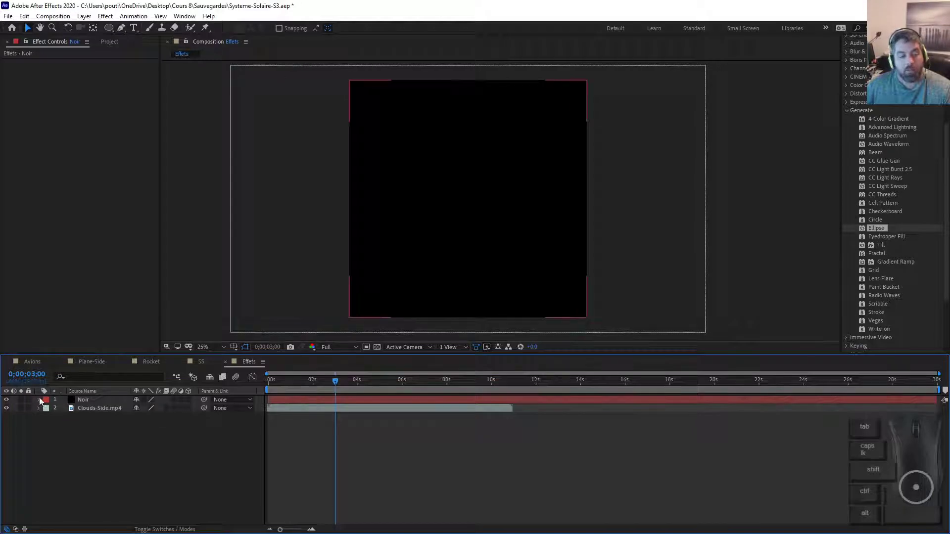
{"action": "left_click", "coordinate": [6, 401]}
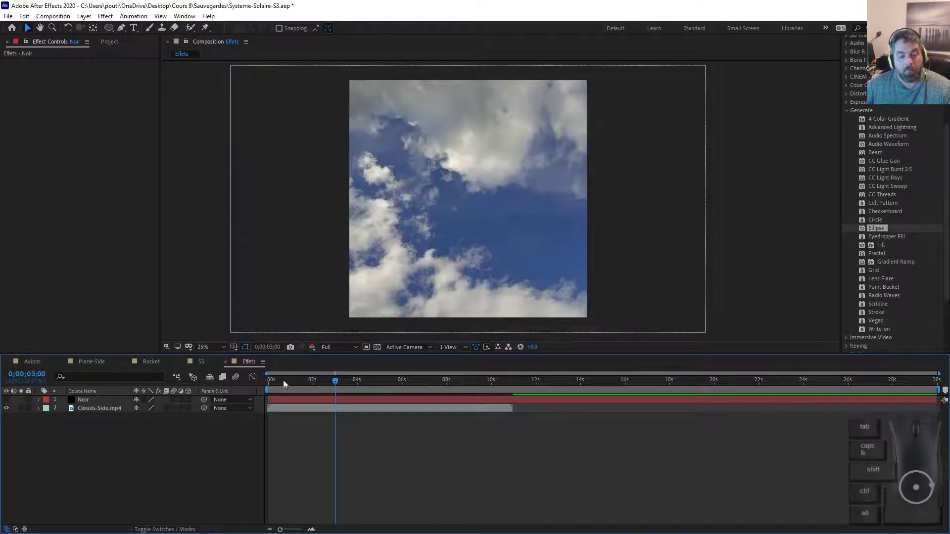
Apply the Add Grain effect from the Noise & Grain category to Clouds-Side.mp4
{"action": "left_click", "coordinate": [847, 111]}
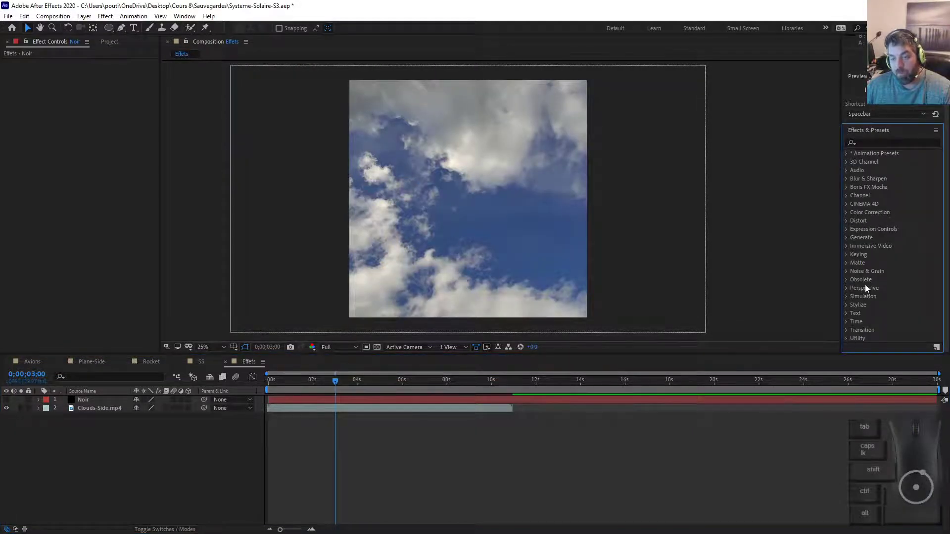
{"action": "left_click", "coordinate": [846, 271]}
{"action": "scroll", "coordinate": [884, 277], "scroll_direction": "down", "scroll_amount": 2}
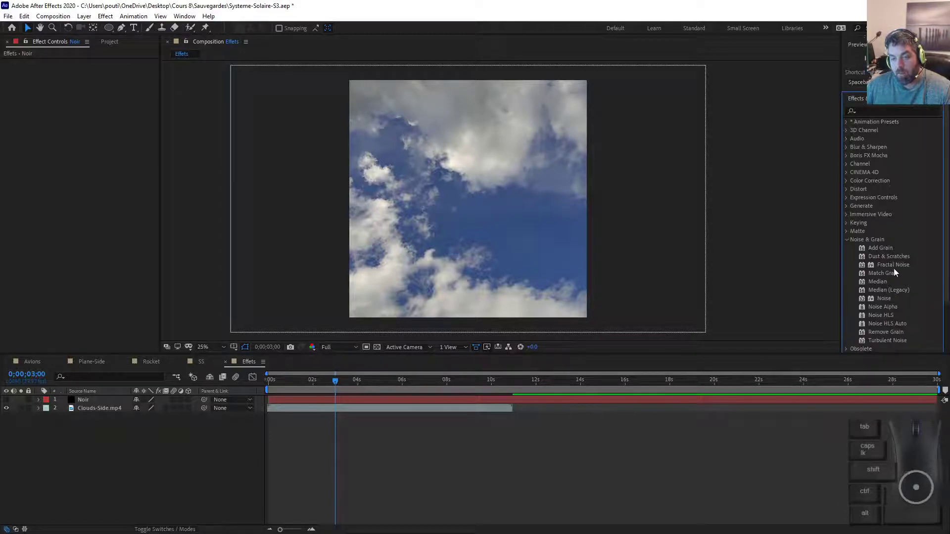
{"action": "left_click_drag", "start_coordinate": [886, 246], "coordinate": [510, 185]}
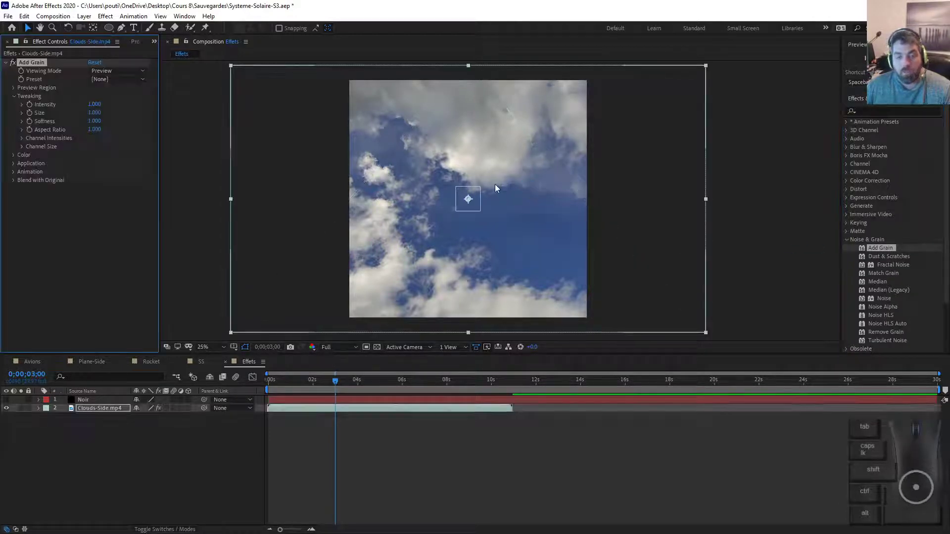
Examine the grain inside the preview region up close and play the composition from the start
{"action": "scroll", "coordinate": [471, 180], "scroll_direction": "up", "scroll_amount": 5}
{"action": "scroll", "coordinate": [470, 180], "scroll_direction": "down", "scroll_amount": 2}
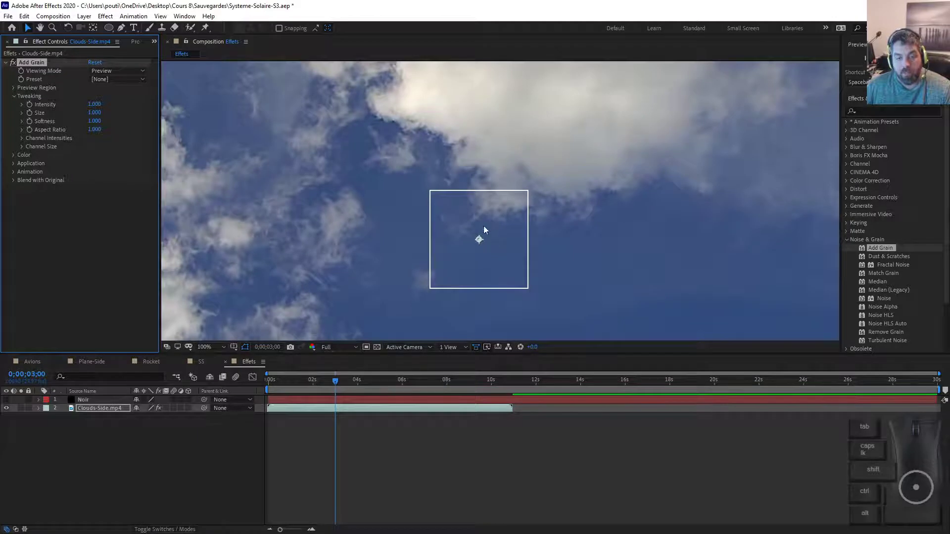
{"action": "left_click_drag", "start_coordinate": [504, 233], "coordinate": [515, 194]}
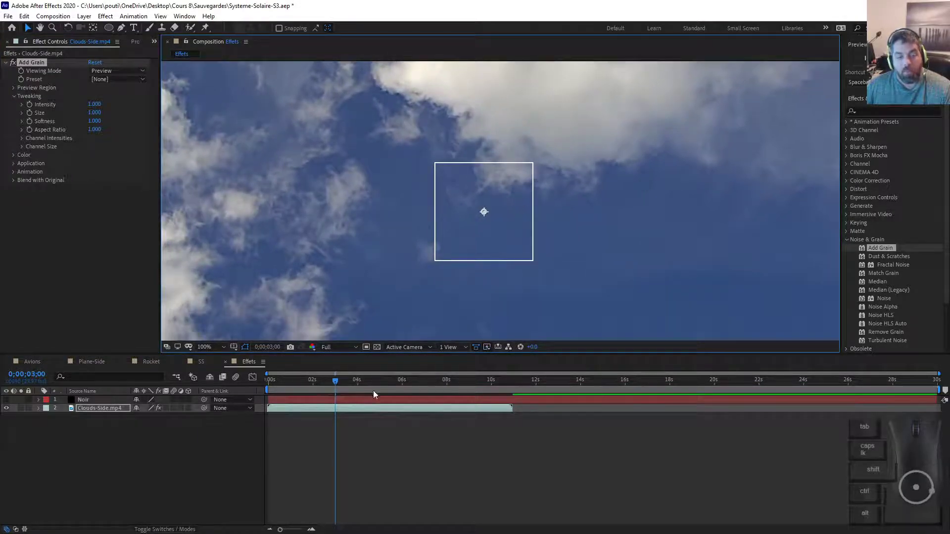
{"action": "left_click", "coordinate": [270, 395]}
{"action": "key", "text": "space"}
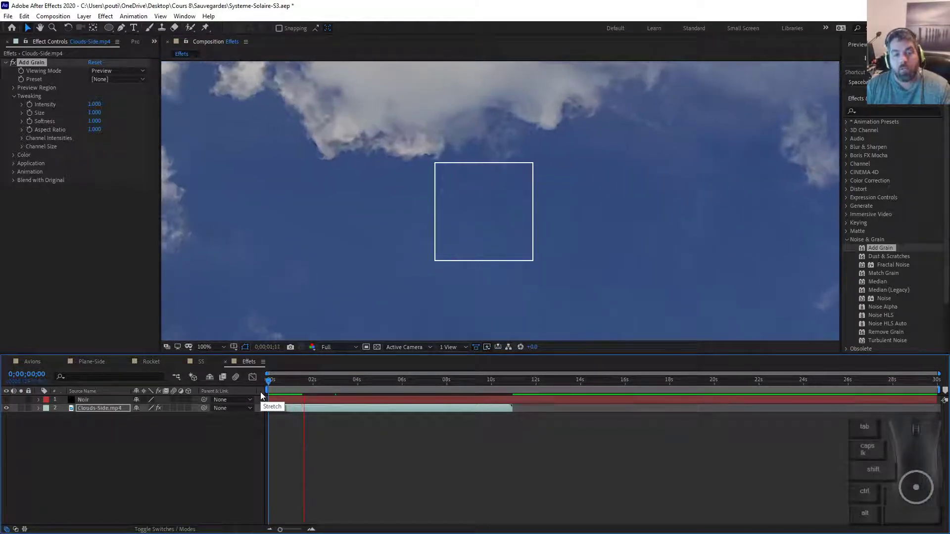
{"action": "key", "text": "space"}
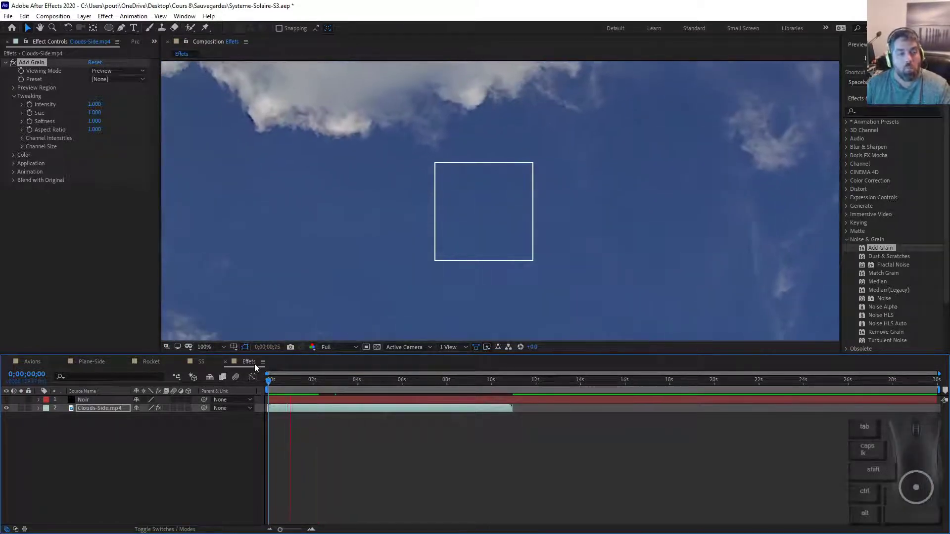
Set Add Grain's Viewing Mode to Final Output and inspect the grain over the whole image
{"action": "left_click", "coordinate": [113, 73]}
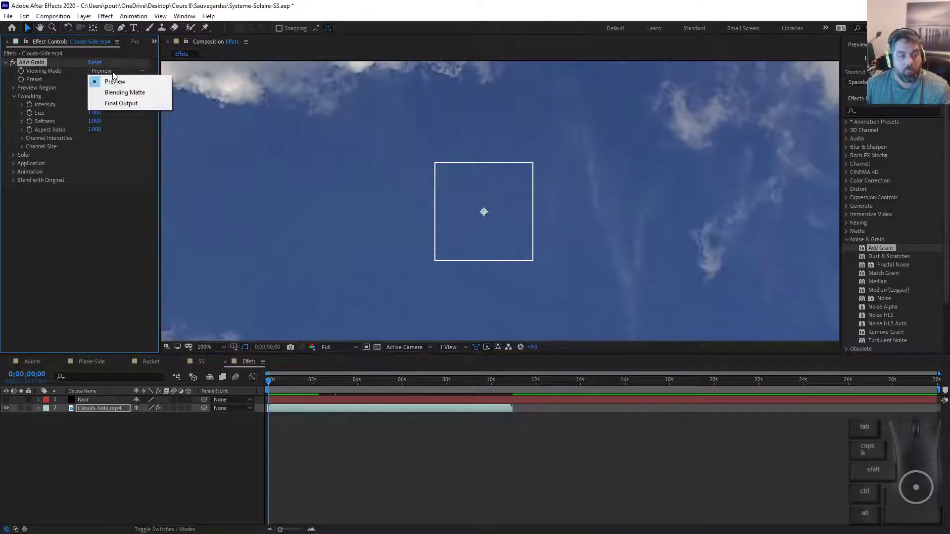
{"action": "left_click", "coordinate": [119, 102]}
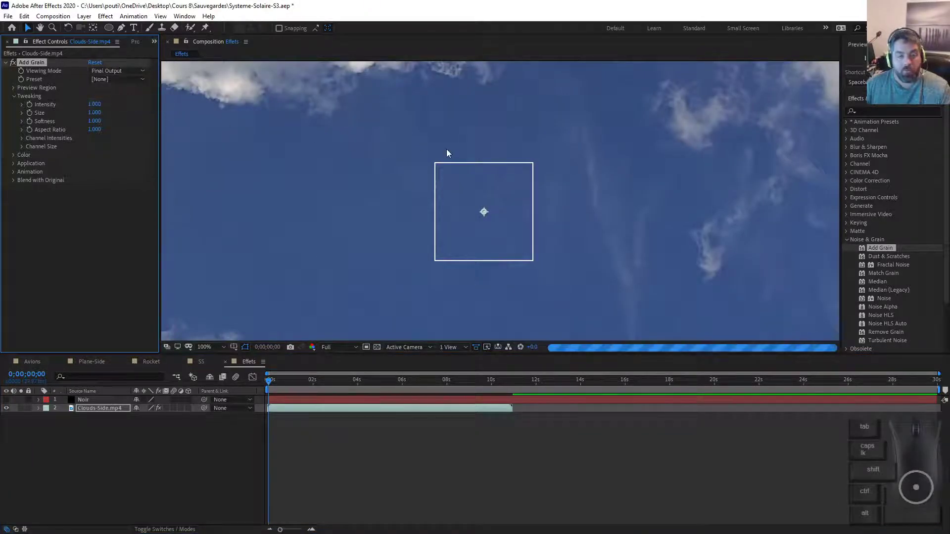
{"action": "scroll", "coordinate": [446, 149], "scroll_direction": "down", "scroll_amount": 2}
{"action": "scroll", "coordinate": [540, 170], "scroll_direction": "down", "scroll_amount": 1}
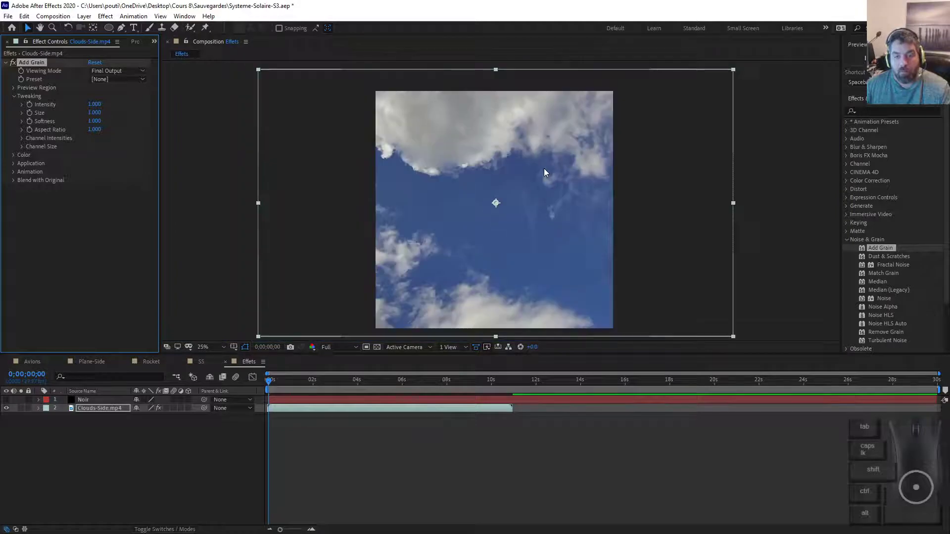
{"action": "scroll", "coordinate": [544, 168], "scroll_direction": "up", "scroll_amount": 1}
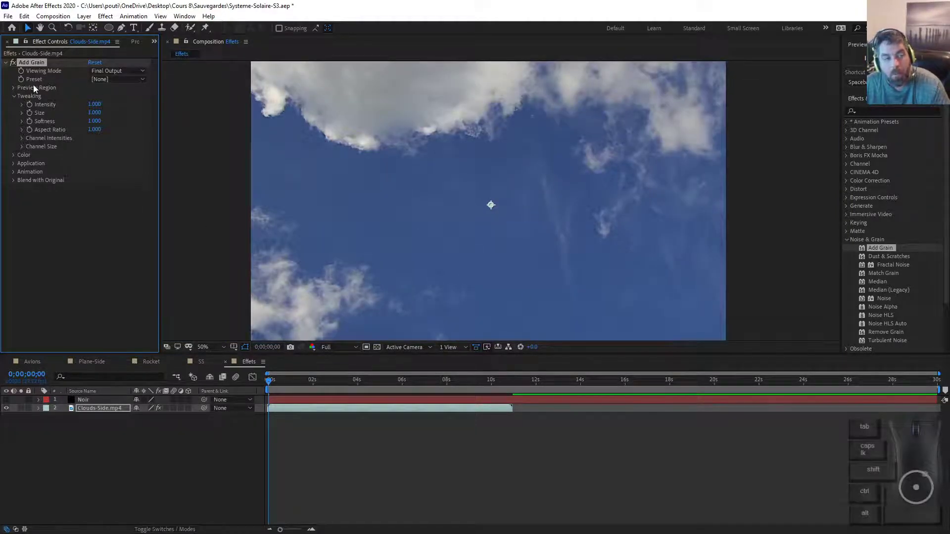
Delete Add Grain from Clouds-Side.mp4, and try Noise HLS on the clip before undoing it
{"action": "left_click", "coordinate": [34, 69]}
{"action": "left_click", "coordinate": [41, 62]}
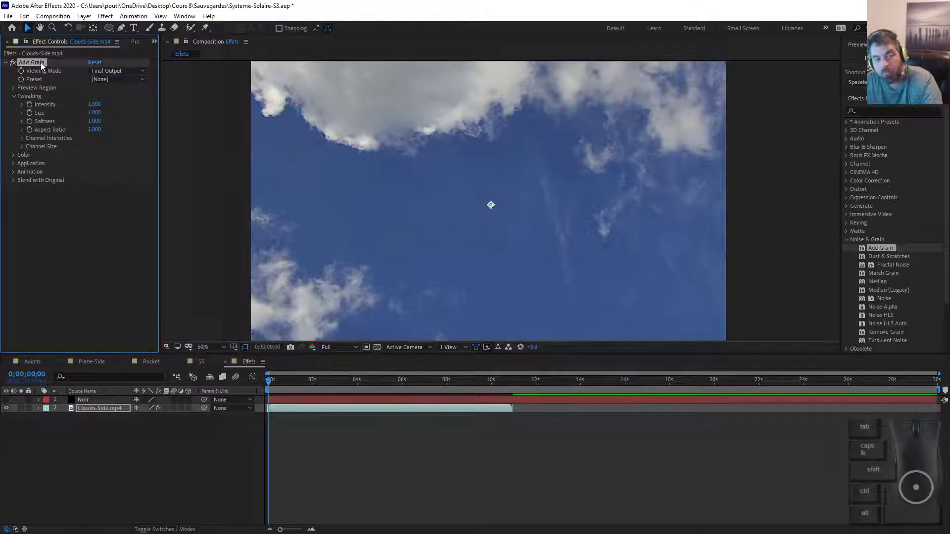
{"action": "key", "text": "Delete"}
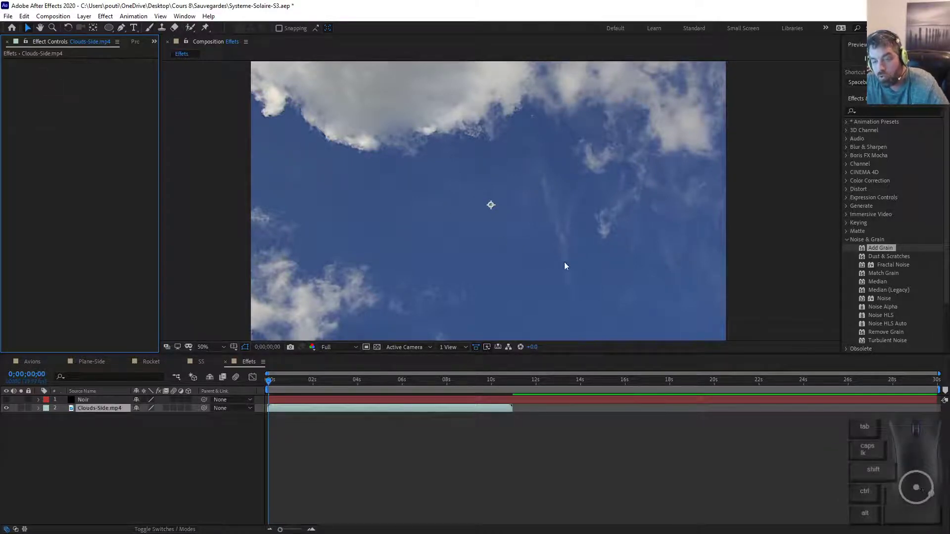
{"action": "left_click_drag", "start_coordinate": [880, 319], "coordinate": [610, 290]}
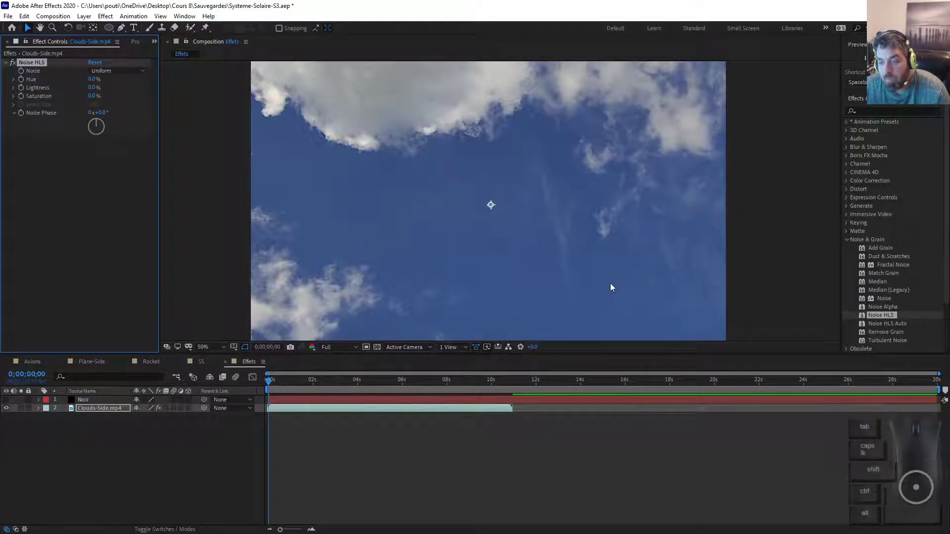
{"action": "key", "text": "ctrl+z"}
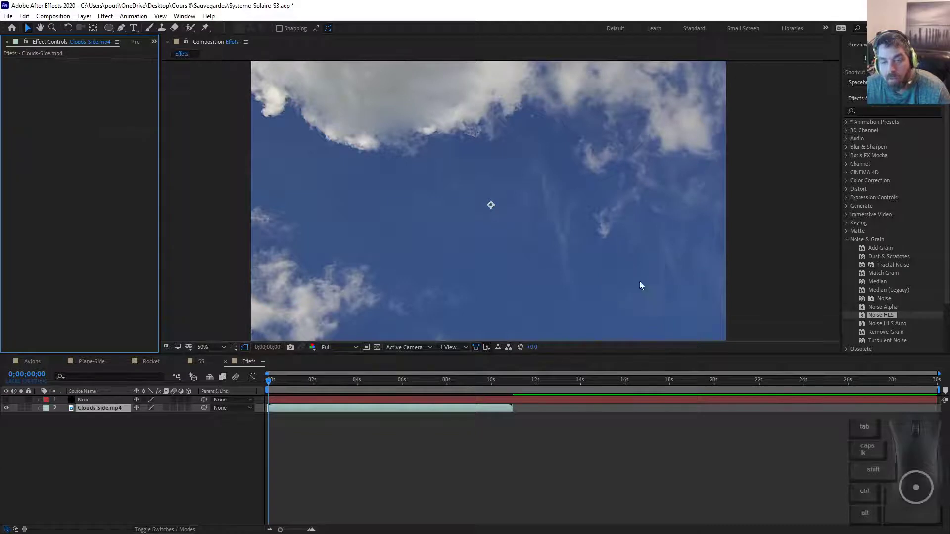
Apply Dust & Scratches to Clouds-Side.mp4 and preview the clip from the start
{"action": "left_click_drag", "start_coordinate": [889, 256], "coordinate": [564, 213]}
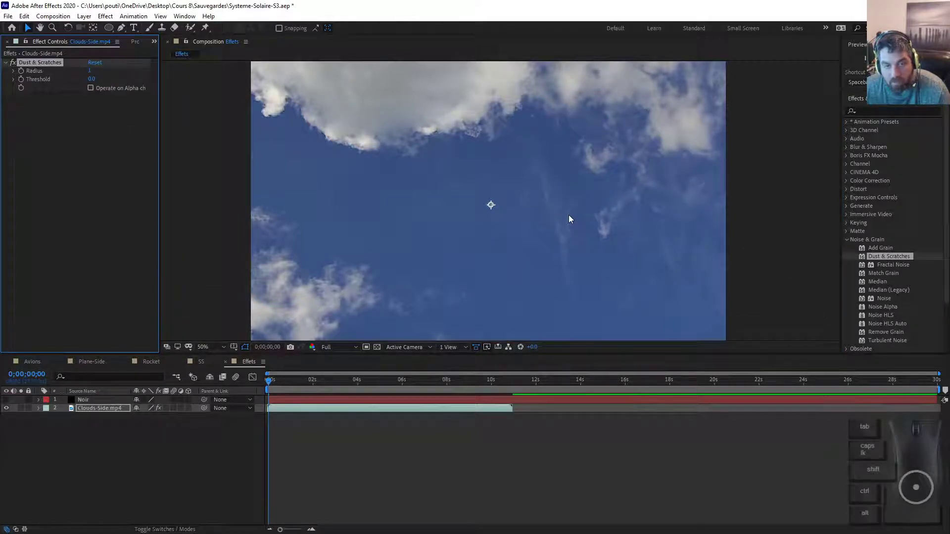
{"action": "scroll", "coordinate": [568, 215], "scroll_direction": "down", "scroll_amount": 2}
{"action": "scroll", "coordinate": [569, 215], "scroll_direction": "up", "scroll_amount": 2}
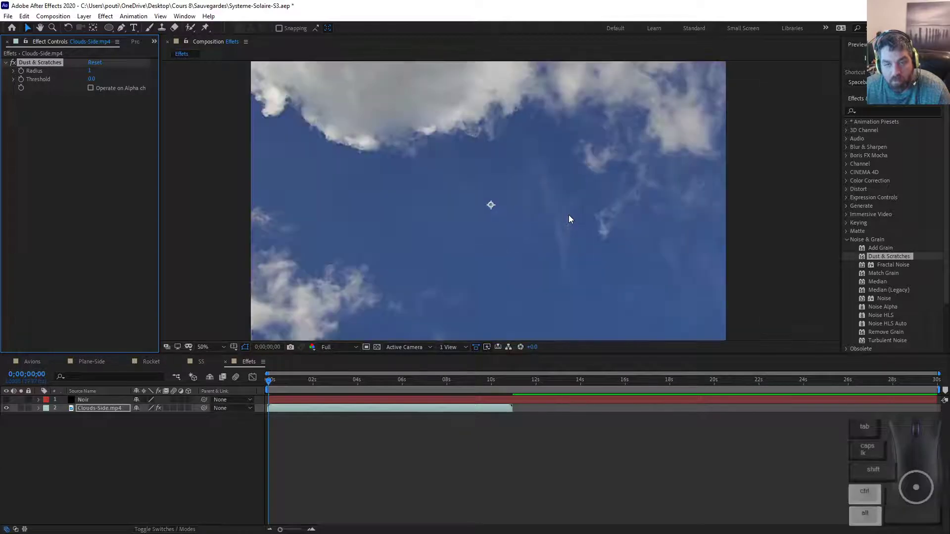
{"action": "scroll", "coordinate": [568, 215], "scroll_direction": "down", "scroll_amount": 3}
{"action": "left_click", "coordinate": [282, 386]}
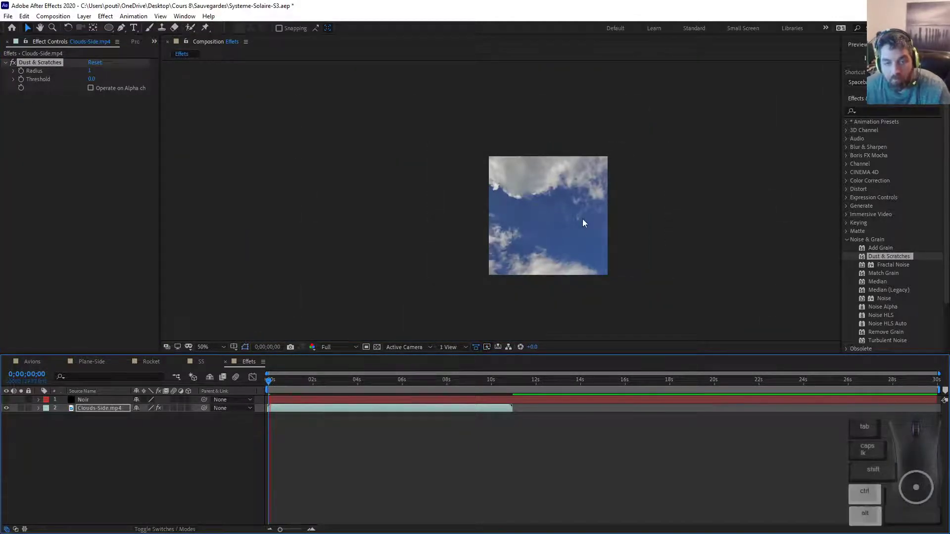
{"action": "scroll", "coordinate": [583, 218], "scroll_direction": "up", "scroll_amount": 2}
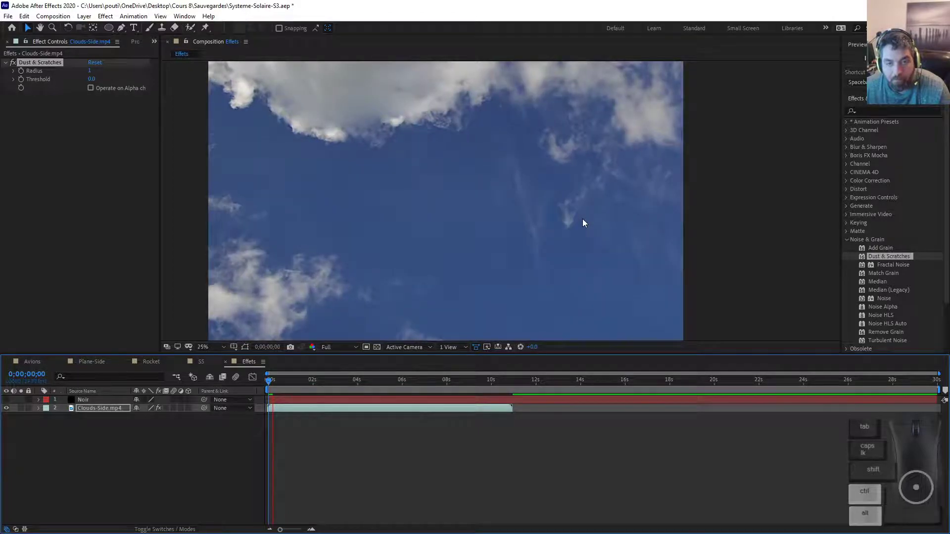
{"action": "scroll", "coordinate": [583, 222], "scroll_direction": "down", "scroll_amount": 1}
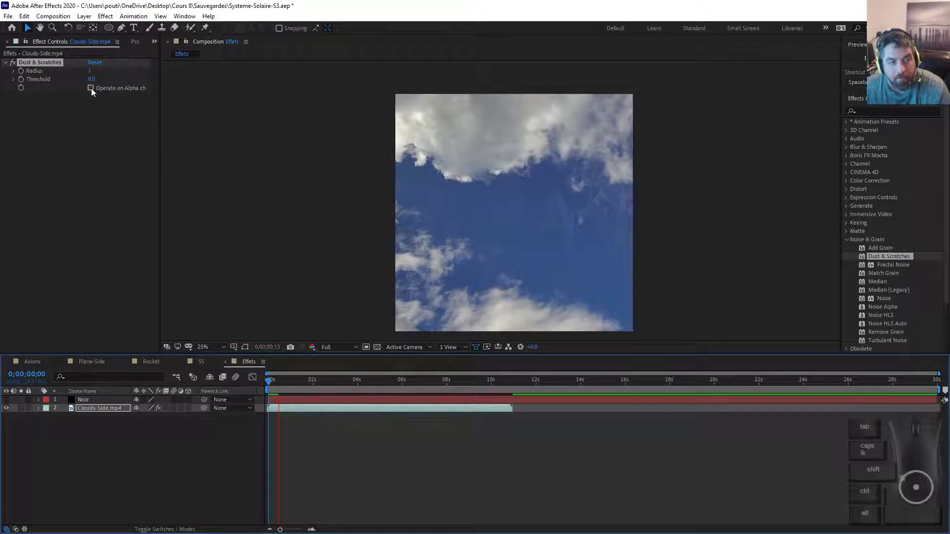
Raise the Dust & Scratches radius well above 100 and check the effect at about 0;00;02;03
{"action": "left_click_drag", "start_coordinate": [90, 71], "coordinate": [158, 75]}
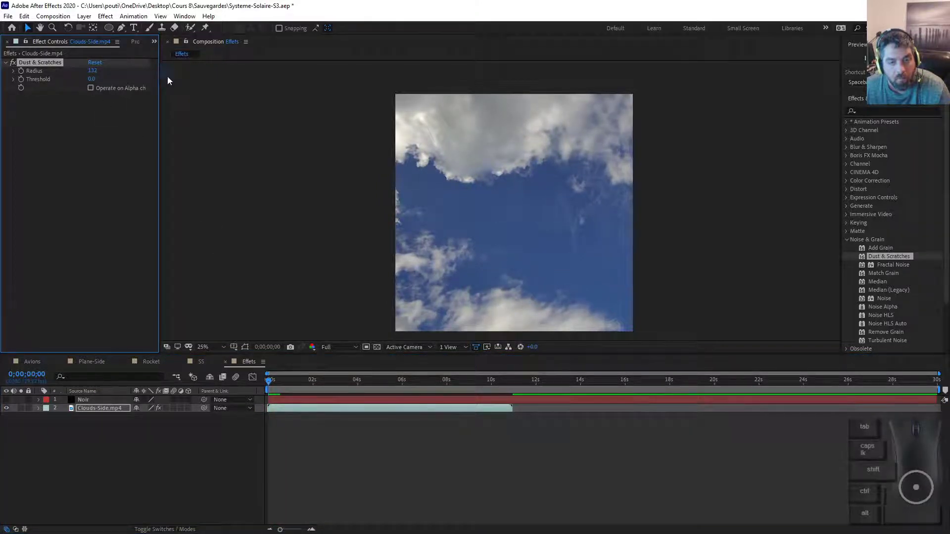
{"action": "left_click", "coordinate": [358, 406]}
{"action": "key", "text": "space"}
{"action": "left_click", "coordinate": [547, 285]}
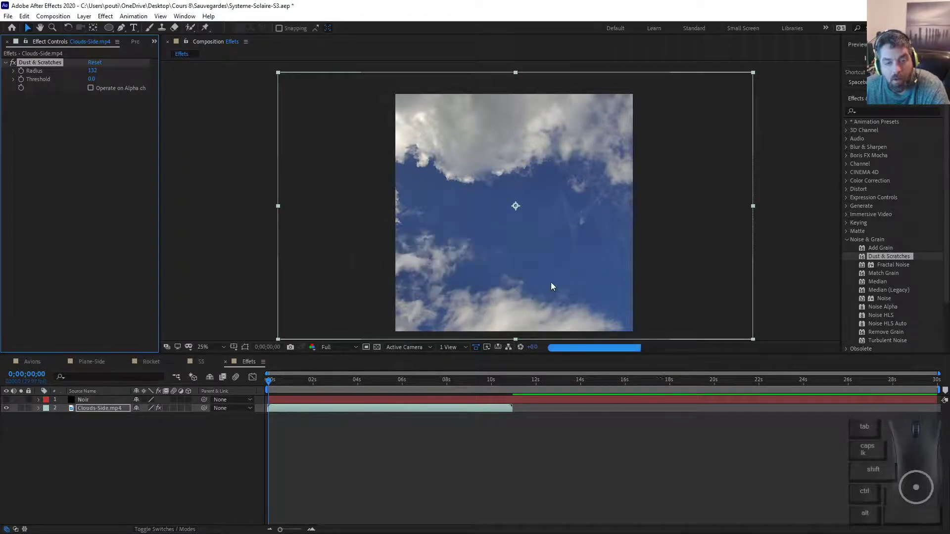
{"action": "left_click_drag", "start_coordinate": [297, 379], "coordinate": [315, 381]}
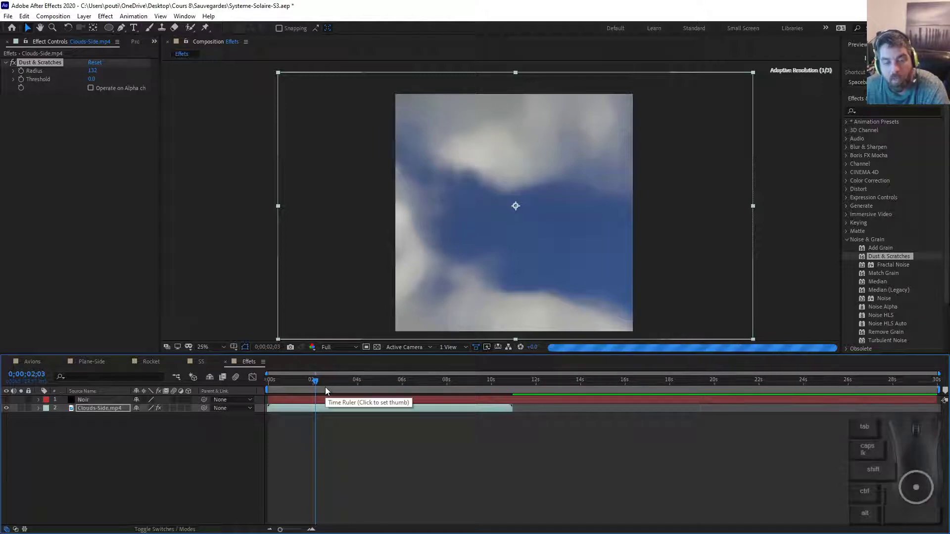
Set the Dust & Scratches radius to 5 on Clouds-Side.mp4
{"action": "left_click", "coordinate": [94, 72]}
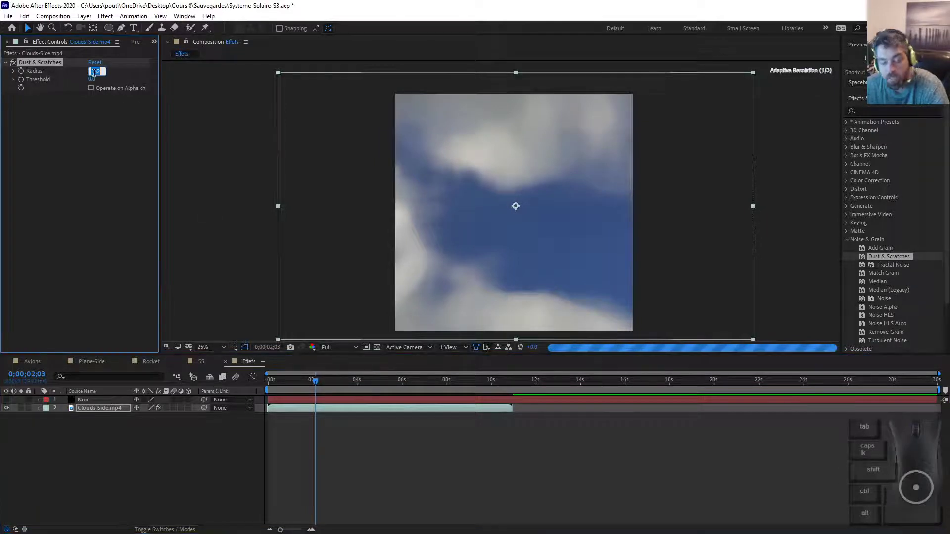
{"action": "type", "text": "5"}
{"action": "key", "text": "Return"}
{"action": "left_click", "coordinate": [106, 266]}
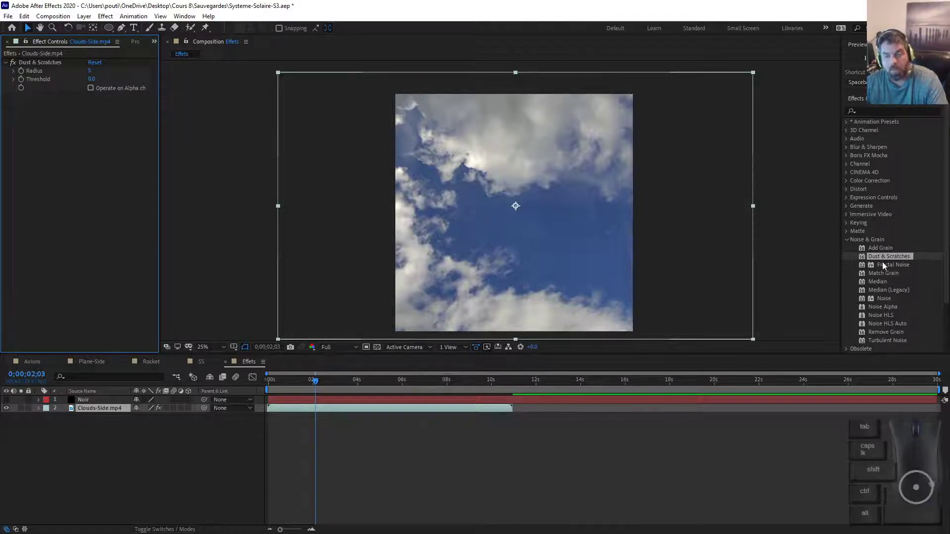
Apply Dust & Scratches to the Noir layer and delete the effect from Clouds-Side.mp4
{"action": "left_click_drag", "start_coordinate": [883, 263], "coordinate": [452, 400]}
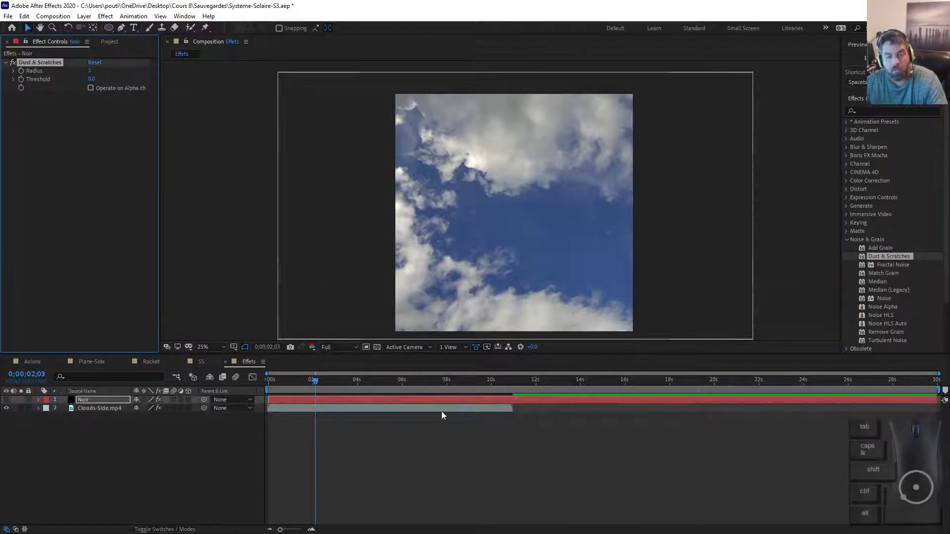
{"action": "left_click", "coordinate": [442, 409]}
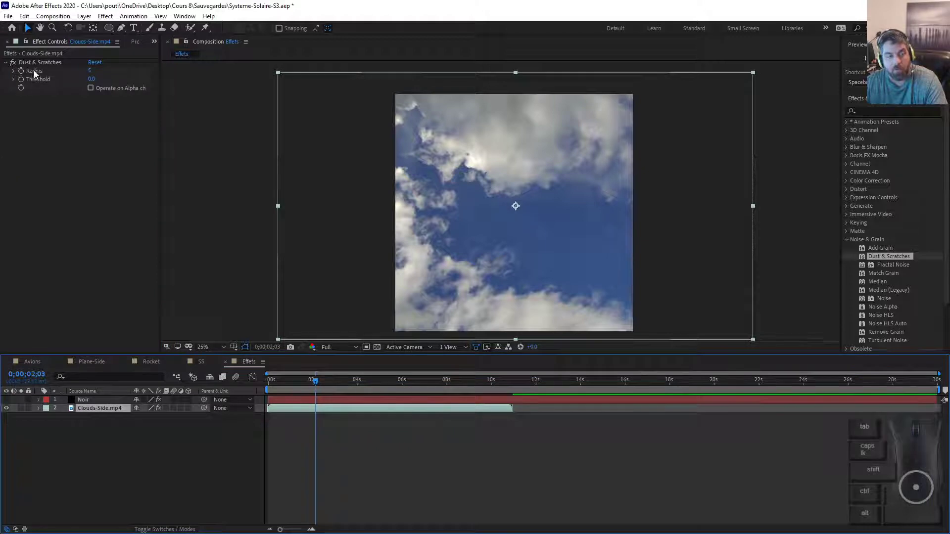
{"action": "left_click", "coordinate": [43, 62]}
{"action": "key", "text": "Delete"}
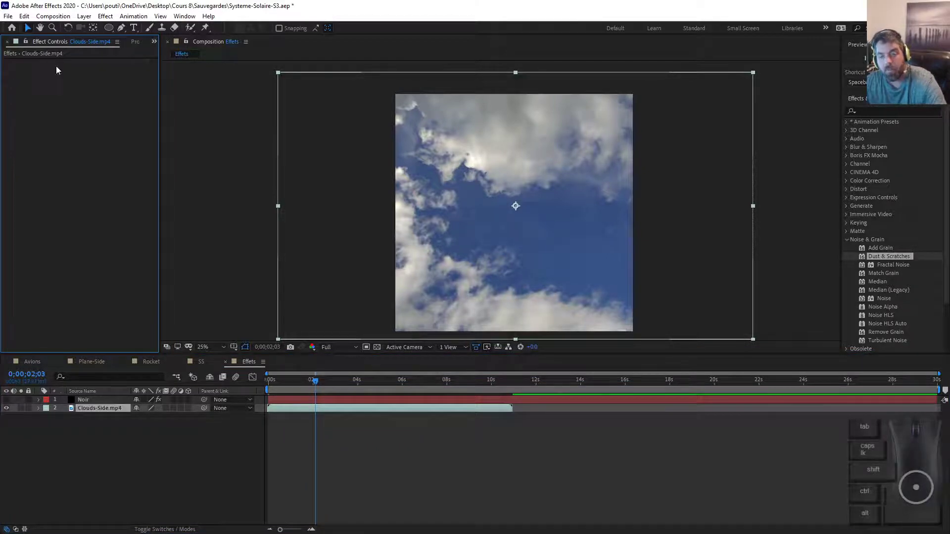
Check the useful-effects list on the PowerPoint slide, and return to After Effects to show the Time effects instead of Noise & Grain
{"action": "key", "text": "alt+Tab"}
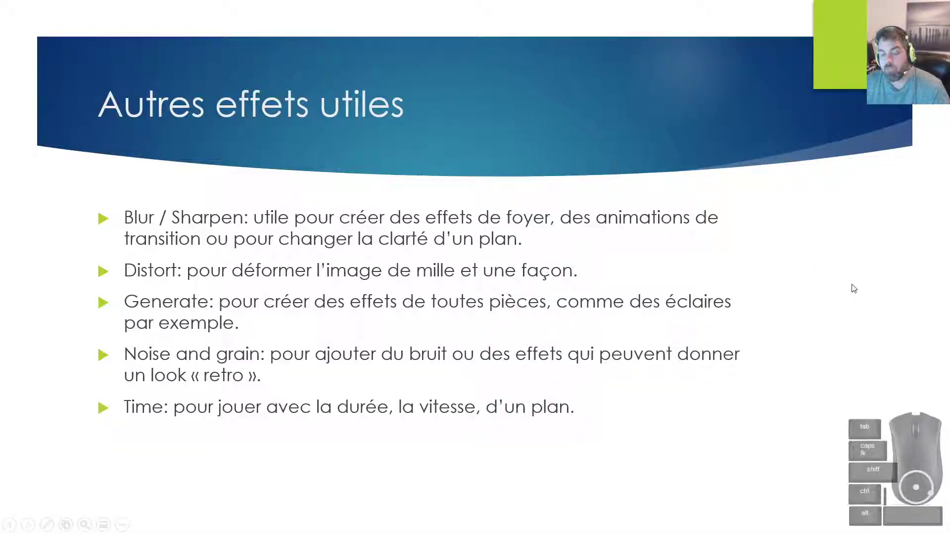
{"action": "key", "text": "alt+Tab"}
{"action": "left_click", "coordinate": [889, 332]}
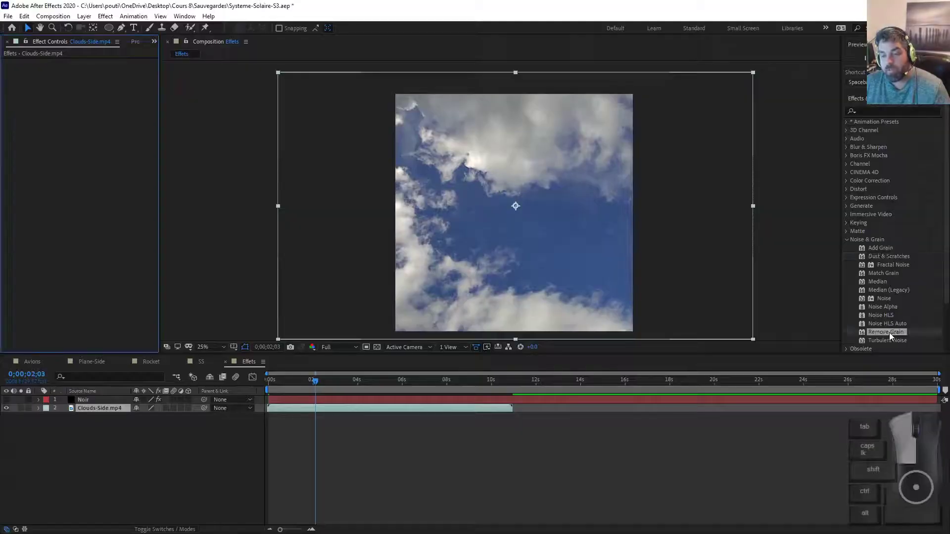
{"action": "key", "text": "alt+Tab"}
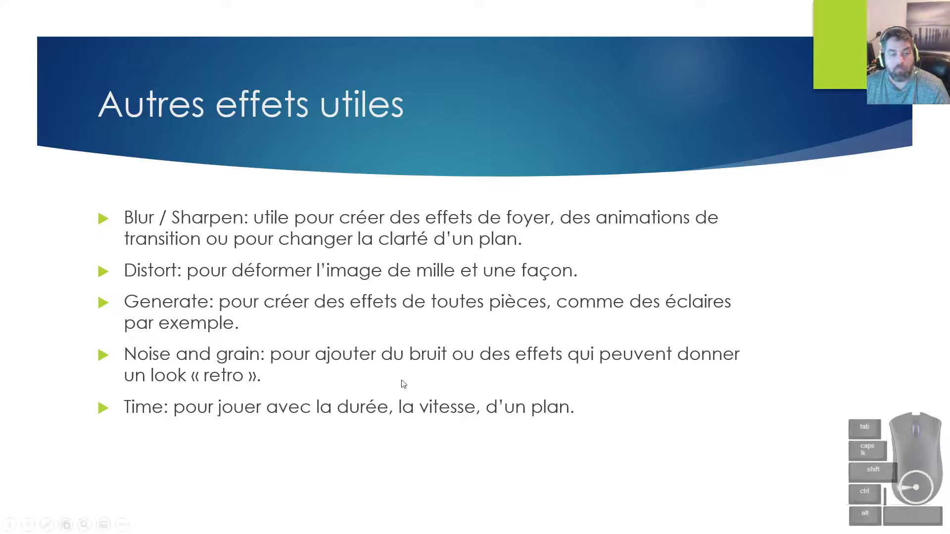
{"action": "key", "text": "alt+Tab"}
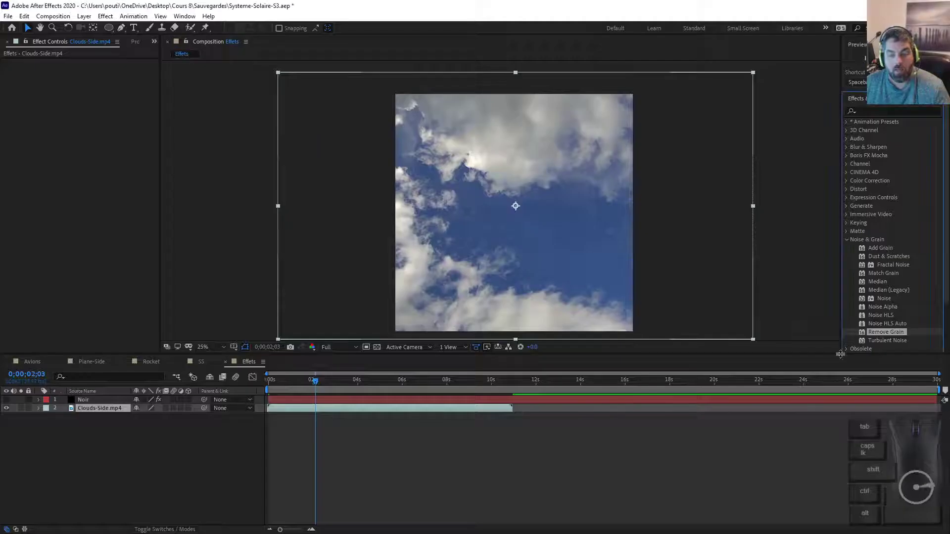
{"action": "left_click", "coordinate": [847, 239]}
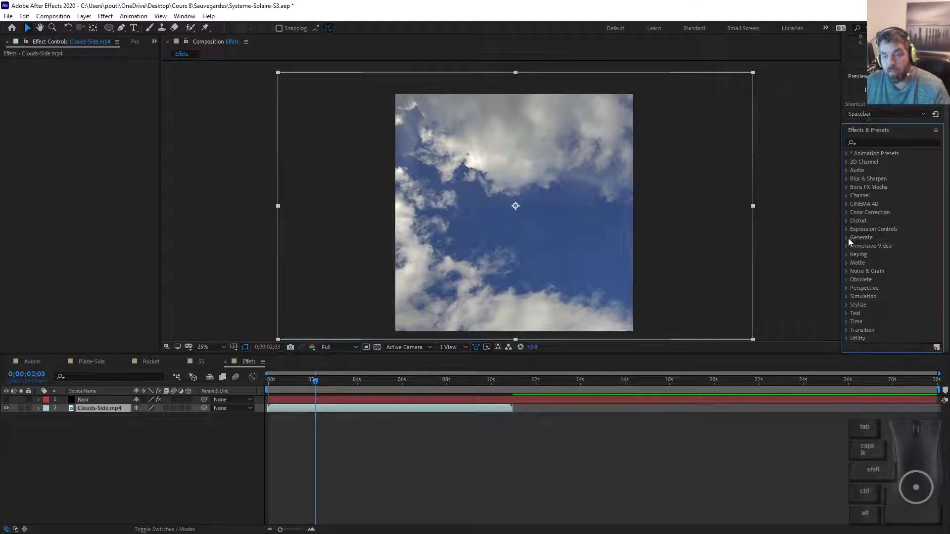
{"action": "left_click", "coordinate": [845, 322]}
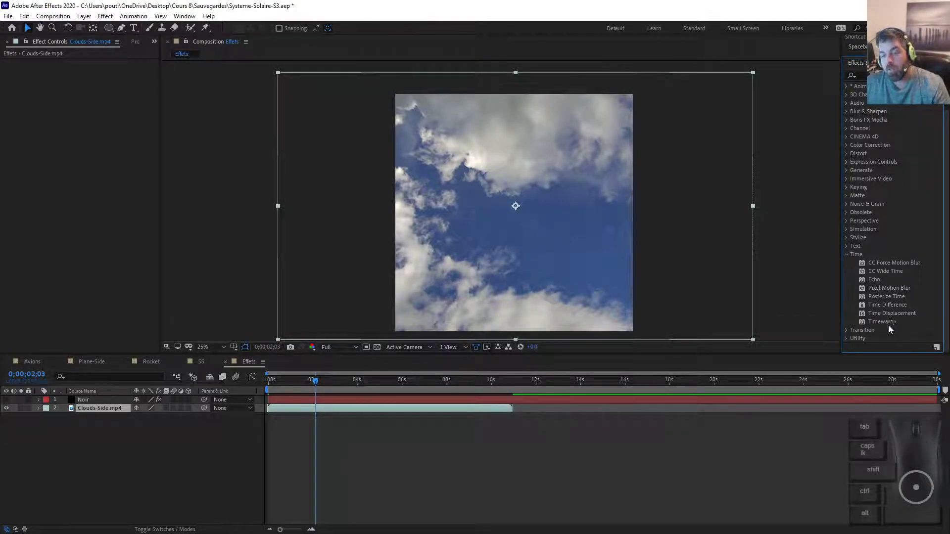
Open the layer commands for Clouds-Side.mp4 in the Effets timeline
{"action": "right_click", "coordinate": [361, 411]}
{"action": "left_click", "coordinate": [358, 410]}
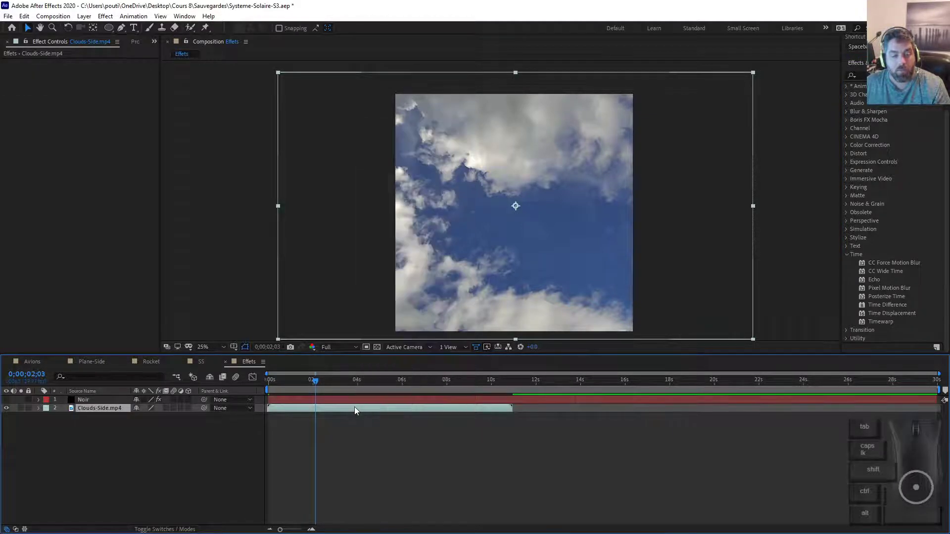
{"action": "right_click", "coordinate": [354, 406]}
{"action": "mouse_move", "coordinate": [429, 260]}
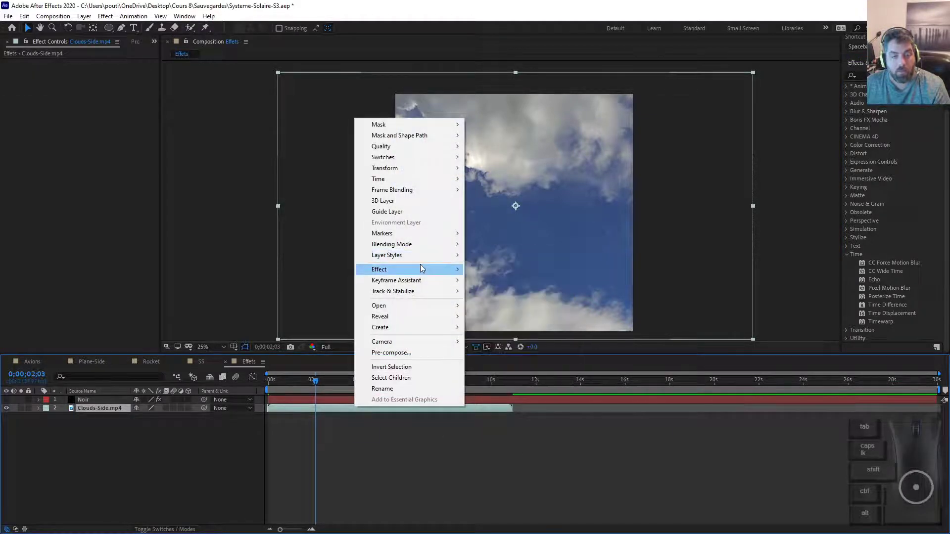
Enable time remapping on the Clouds-Side.mp4 layer and scrub through its first seconds
{"action": "mouse_move", "coordinate": [402, 185]}
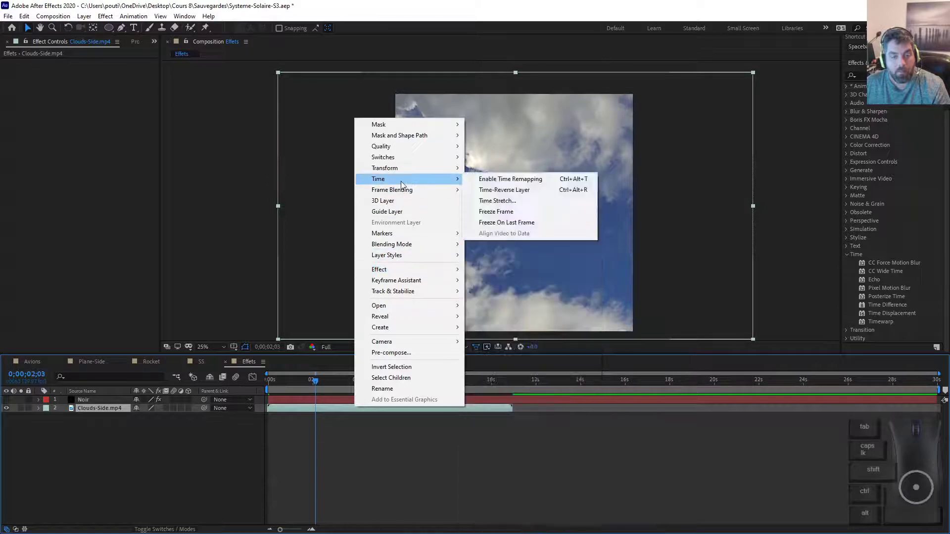
{"action": "left_click", "coordinate": [511, 183]}
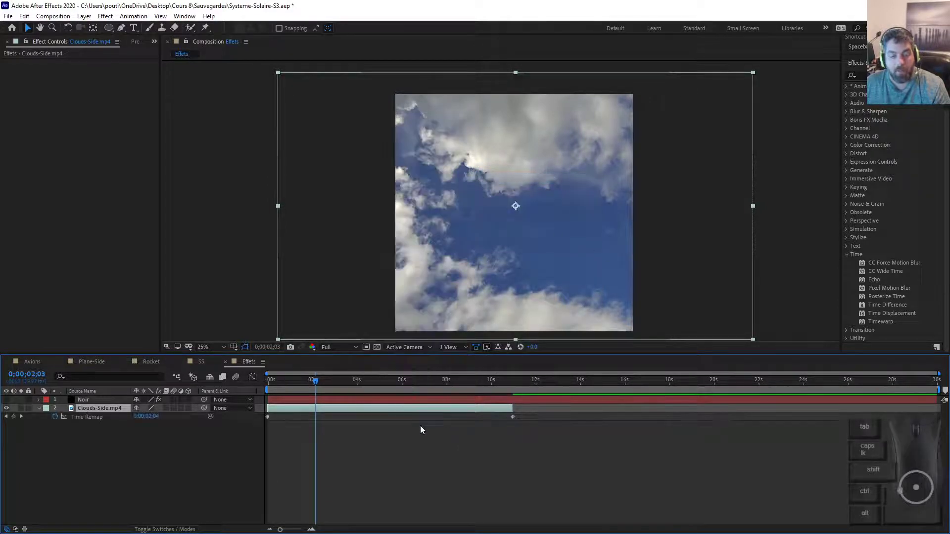
{"action": "left_click_drag", "start_coordinate": [318, 382], "coordinate": [361, 386]}
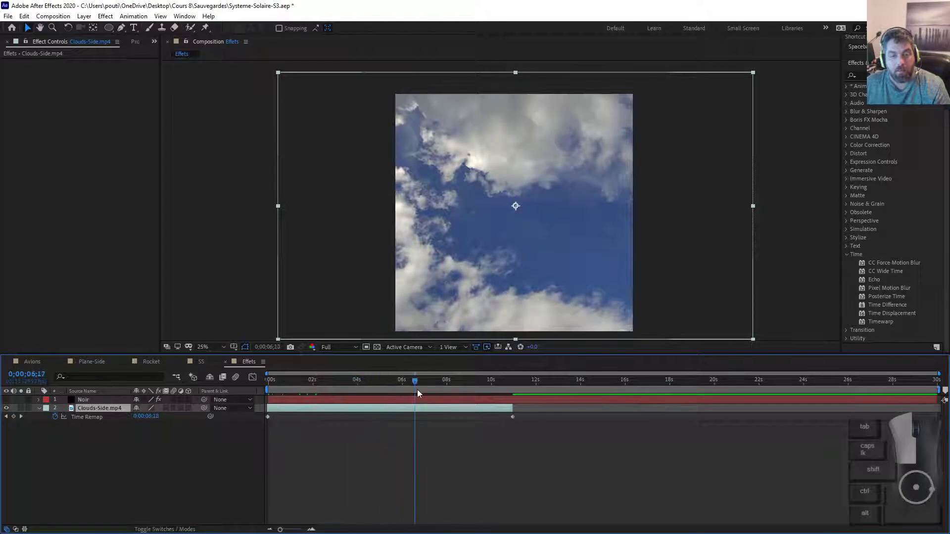
{"action": "left_click_drag", "start_coordinate": [417, 391], "coordinate": [359, 388]}
Delete the Noir layer from the Effets composition and return the playhead to the start of the timeline
{"action": "left_click", "coordinate": [487, 401]}
{"action": "key", "text": "Delete"}
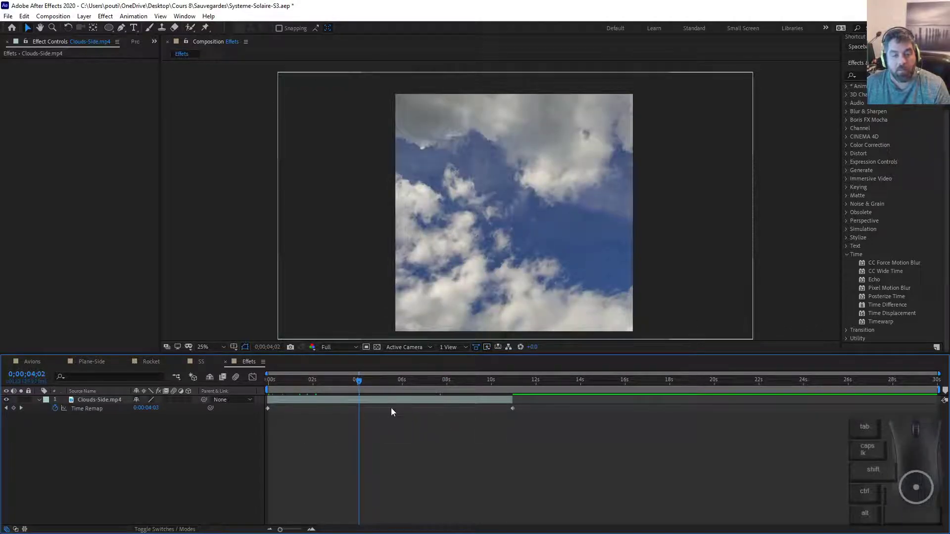
{"action": "left_click", "coordinate": [390, 384]}
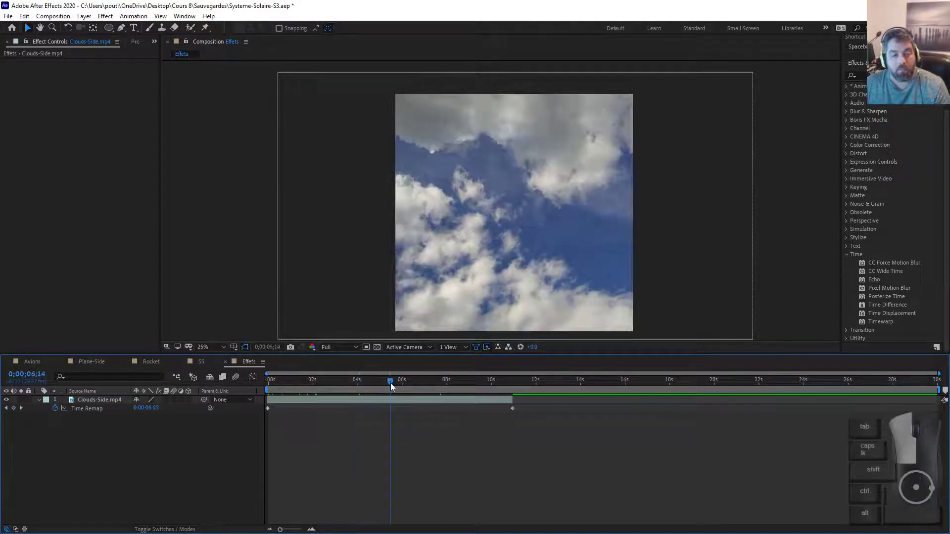
{"action": "left_click_drag", "start_coordinate": [391, 383], "coordinate": [221, 411]}
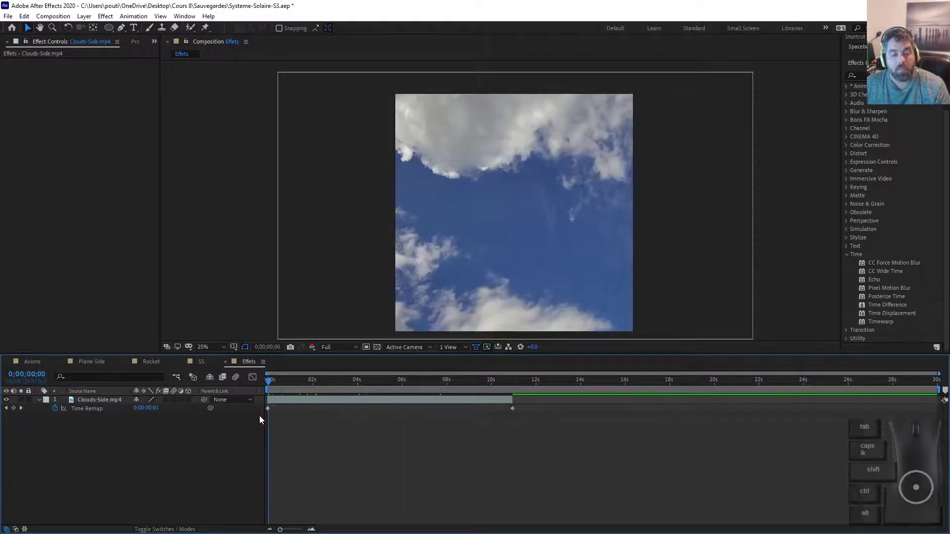
Move the clouds layer's last Time Remap keyframe to about 3.5 s and scrub through the sped-up footage
{"action": "left_click_drag", "start_coordinate": [511, 410], "coordinate": [347, 414]}
{"action": "left_click_drag", "start_coordinate": [281, 384], "coordinate": [330, 391]}
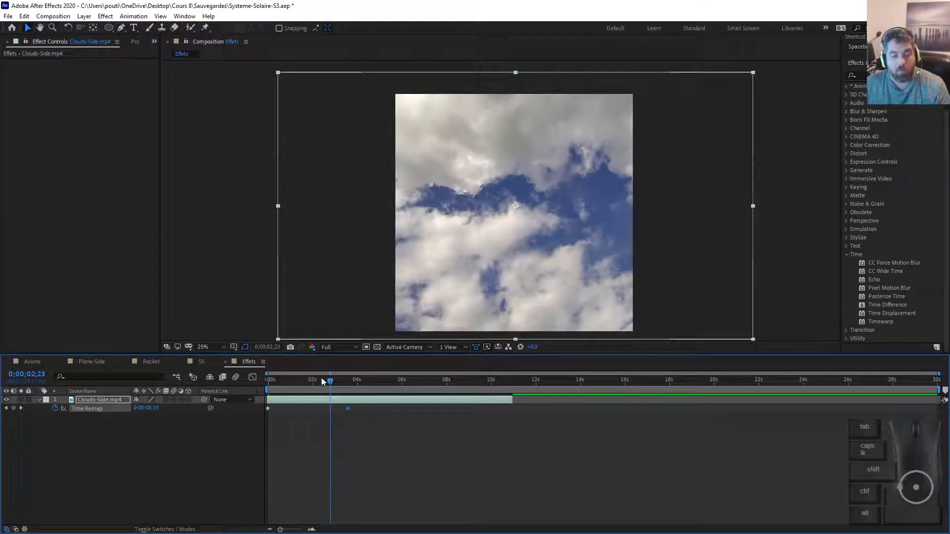
{"action": "left_click_drag", "start_coordinate": [323, 381], "coordinate": [268, 381]}
Move the clouds layer's last Time Remap keyframe to about 23 s, then try extending the layer to match and undo the extension
{"action": "left_click_drag", "start_coordinate": [348, 408], "coordinate": [776, 420]}
{"action": "left_click_drag", "start_coordinate": [292, 382], "coordinate": [403, 382]}
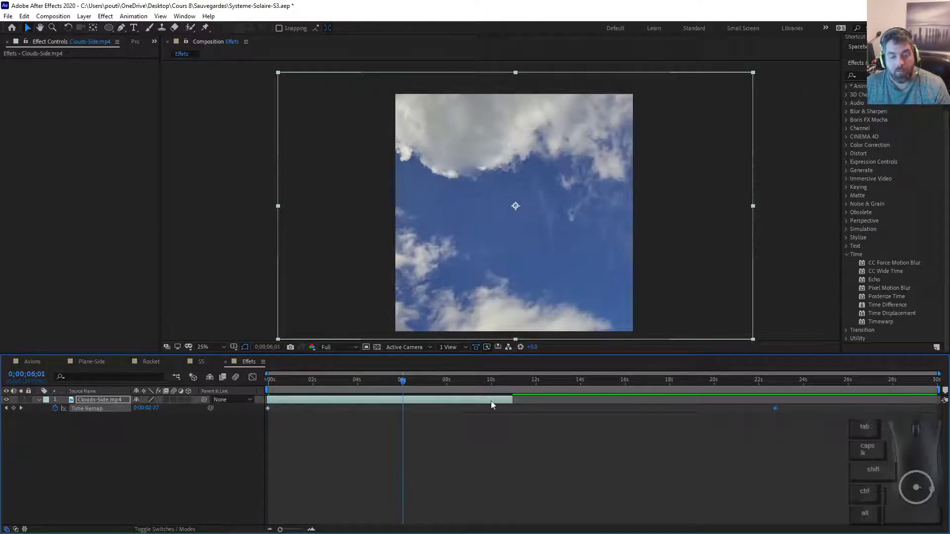
{"action": "left_click_drag", "start_coordinate": [511, 398], "coordinate": [774, 399]}
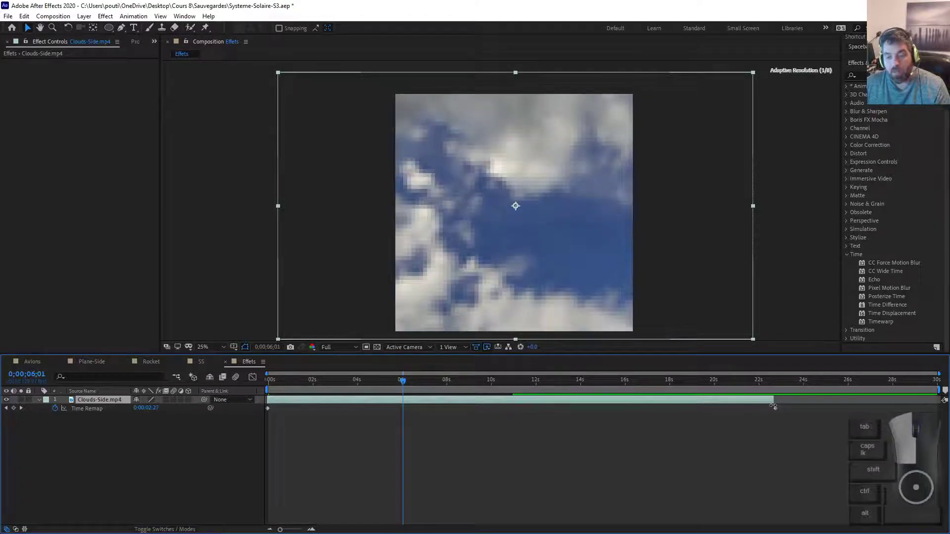
{"action": "left_click", "coordinate": [480, 381]}
{"action": "key", "text": "ctrl+z"}
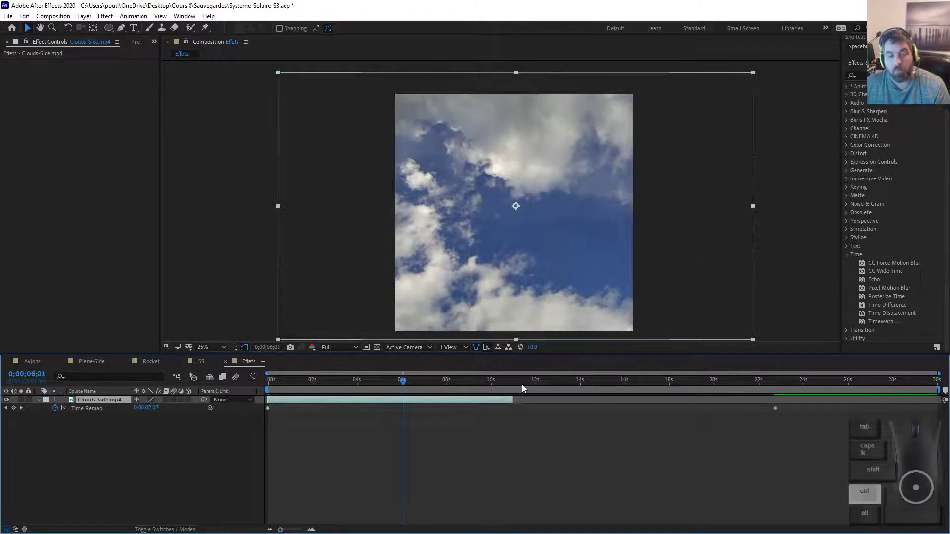
{"action": "left_click", "coordinate": [77, 307]}
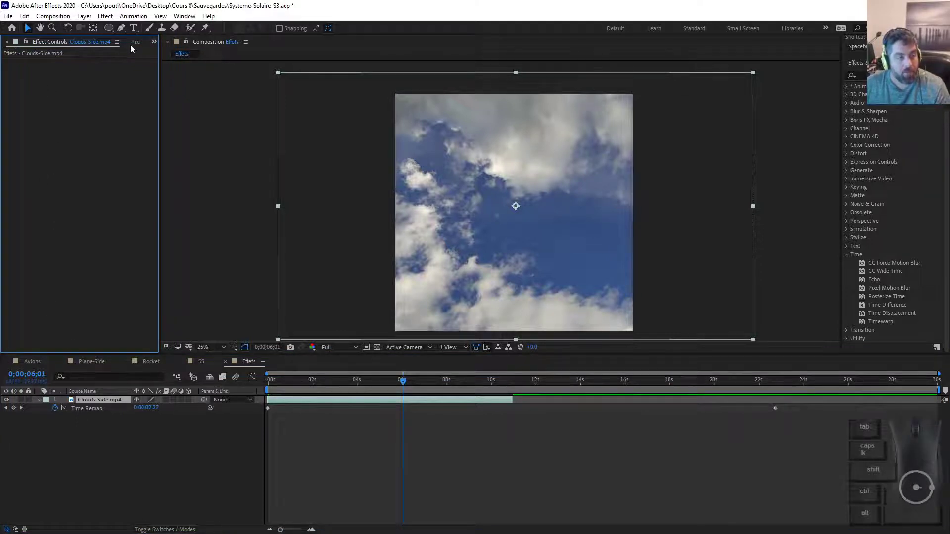
Find Explosion-Simple.mp4 among the project's video files and place it in the Effets composition above the clouds layer
{"action": "left_click", "coordinate": [154, 42]}
{"action": "left_click", "coordinate": [194, 65]}
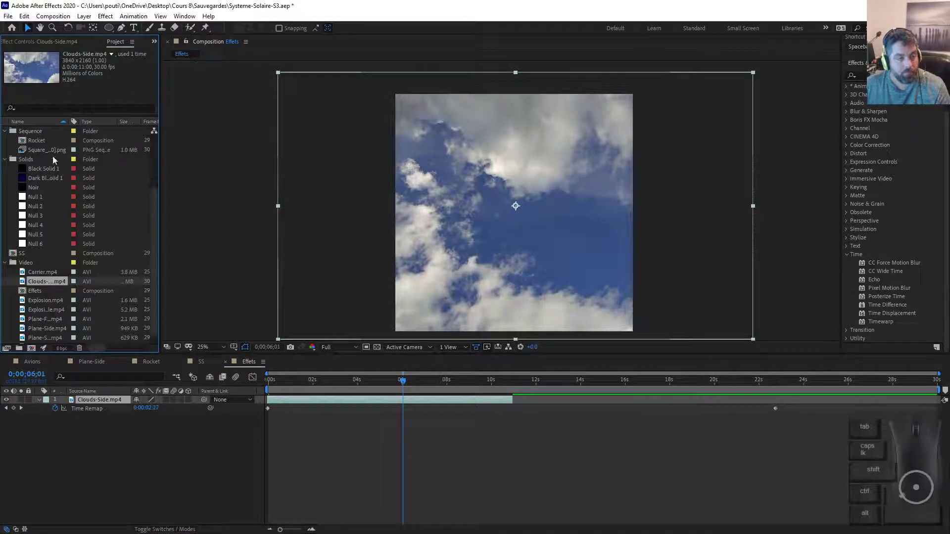
{"action": "scroll", "coordinate": [46, 281], "scroll_direction": "down", "scroll_amount": 1}
{"action": "left_click", "coordinate": [52, 297]}
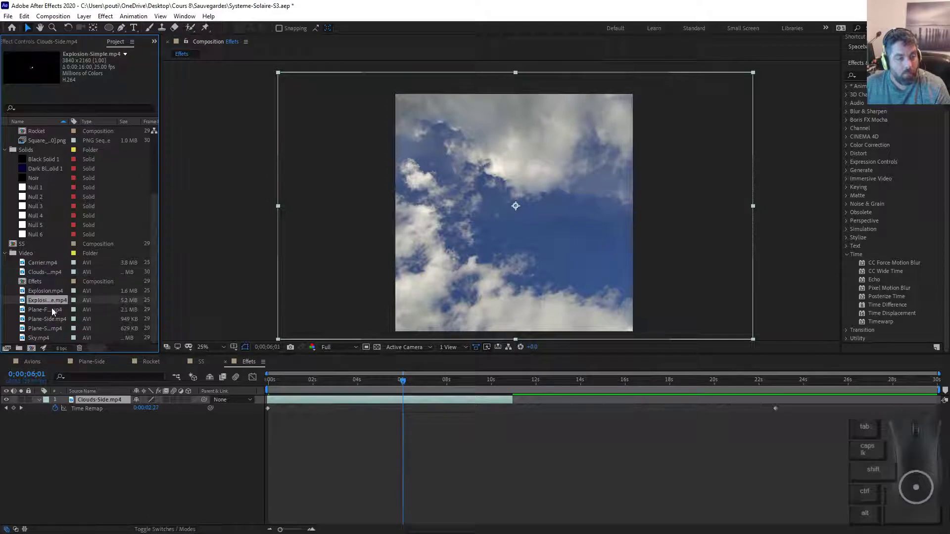
{"action": "left_click", "coordinate": [52, 309]}
{"action": "left_click", "coordinate": [54, 318]}
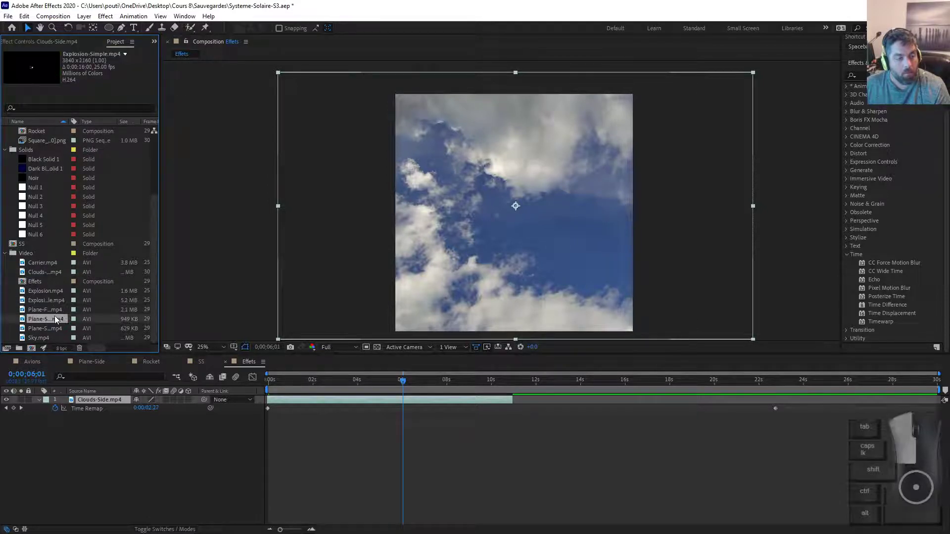
{"action": "left_click", "coordinate": [49, 301]}
{"action": "left_click_drag", "start_coordinate": [49, 301], "coordinate": [449, 257]}
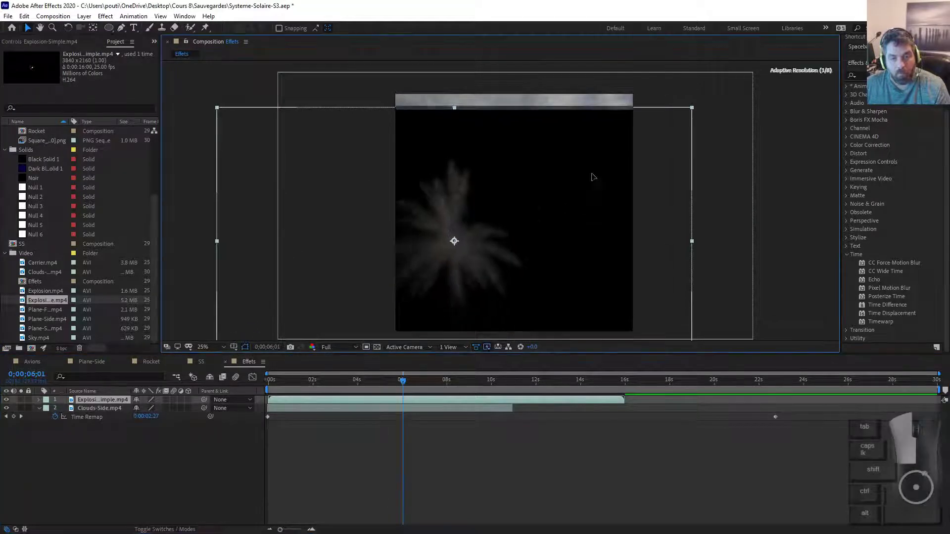
Delete the Clouds-Side.mp4 layer and preview the explosion footage on its own
{"action": "left_click_drag", "start_coordinate": [396, 380], "coordinate": [212, 376]}
{"action": "left_click", "coordinate": [118, 409]}
{"action": "key", "text": "Delete"}
{"action": "key", "text": "space"}
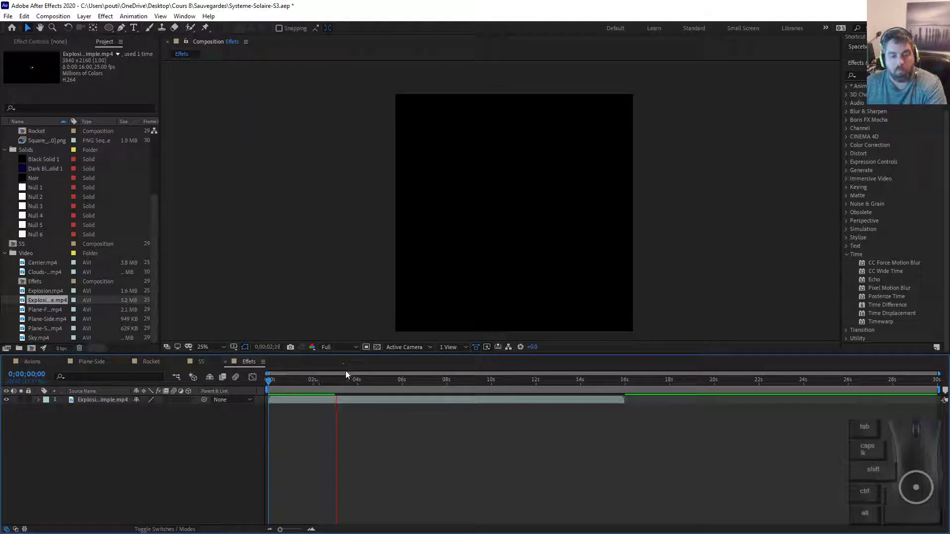
{"action": "left_click", "coordinate": [394, 381]}
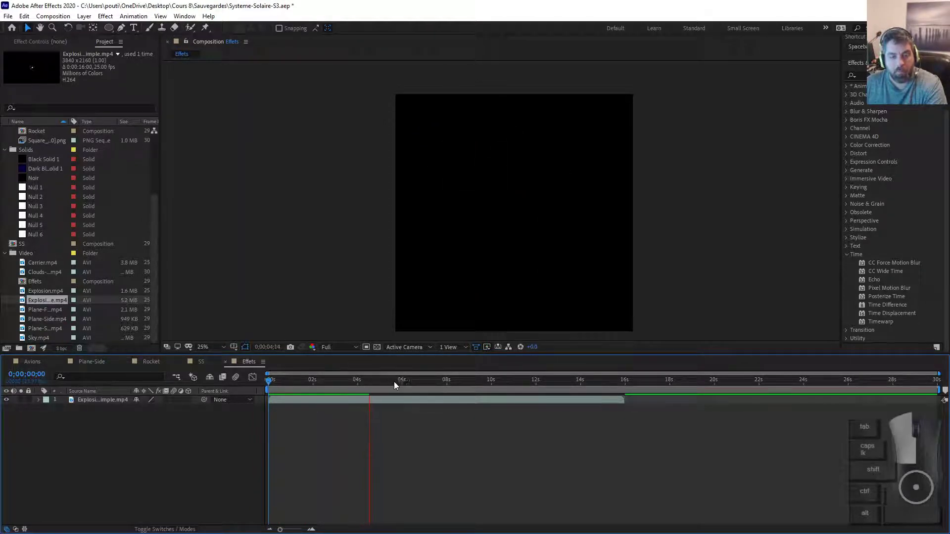
{"action": "mouse_move", "coordinate": [394, 382]}
{"action": "left_mouse_down"}
{"action": "mouse_move", "coordinate": [490, 381]}
{"action": "mouse_move", "coordinate": [404, 377]}
{"action": "left_mouse_up"}
{"action": "key", "text": "space"}
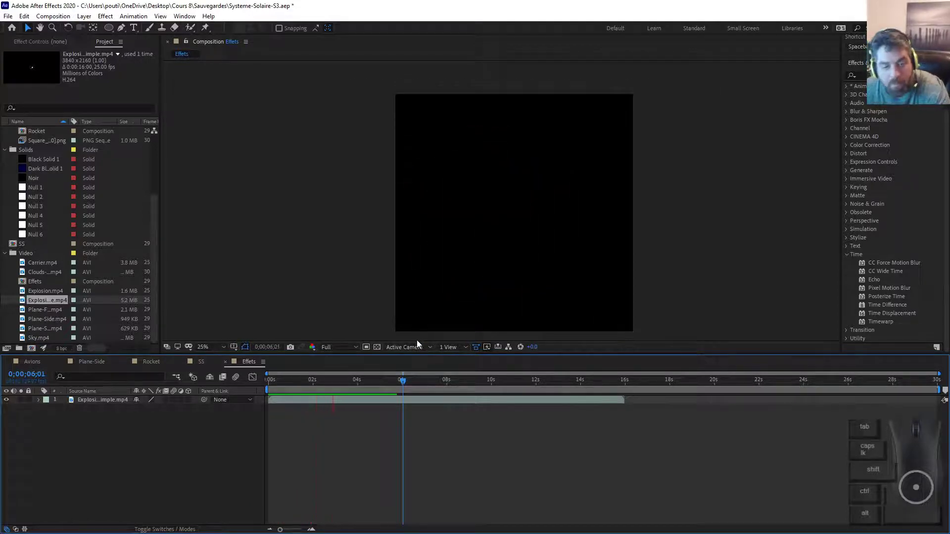
{"action": "key", "text": "space"}
Enable time remapping on the Explosion-Simple.mp4 layer and slow the blast with an extra Time Remap keyframe at about 5 s
{"action": "right_click", "coordinate": [331, 402]}
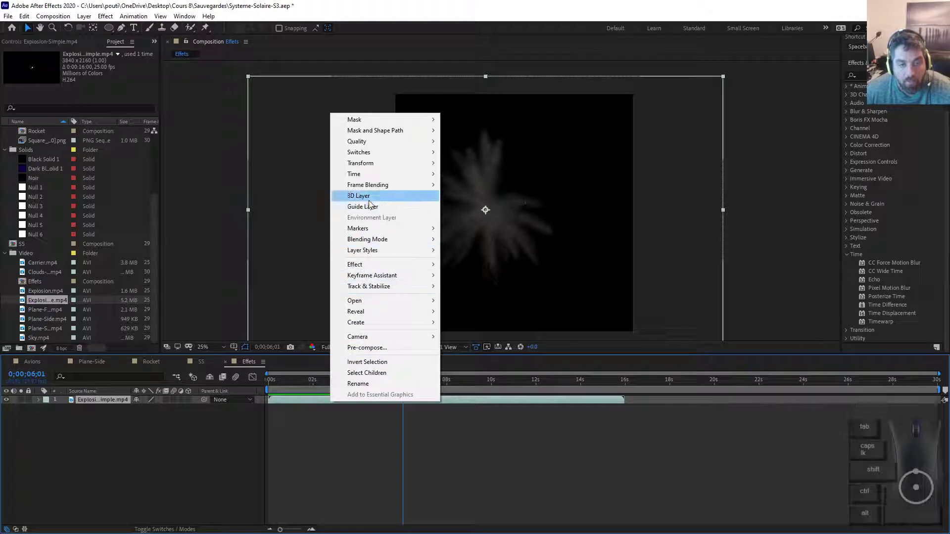
{"action": "mouse_move", "coordinate": [364, 173]}
{"action": "left_click", "coordinate": [487, 174]}
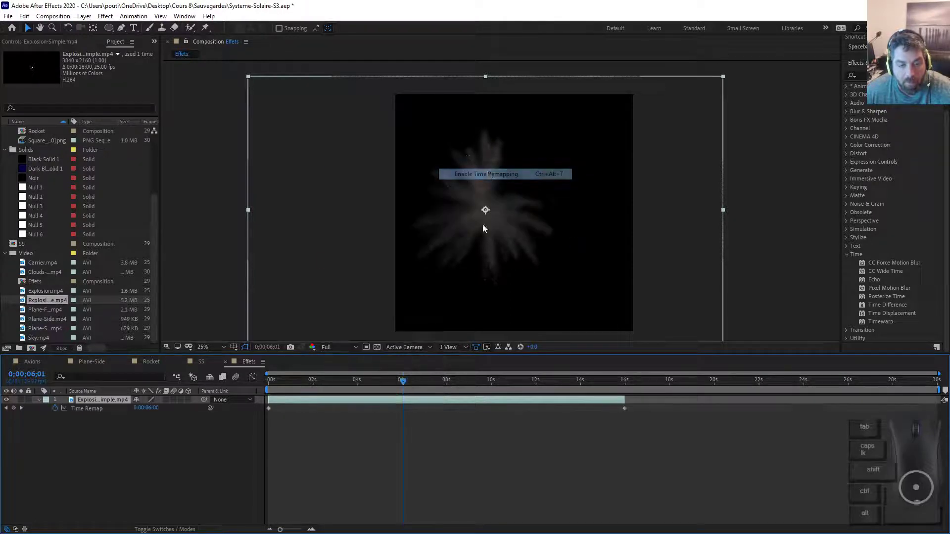
{"action": "left_click_drag", "start_coordinate": [319, 381], "coordinate": [257, 390]}
{"action": "left_click", "coordinate": [14, 408]}
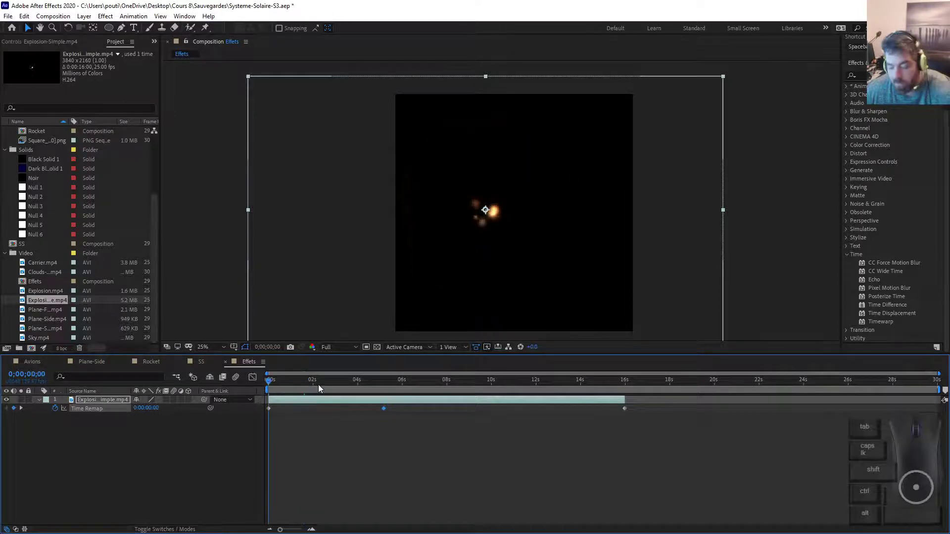
Preview the time-remapped explosion from the start and check the footage's speed around the middle keyframe
{"action": "key", "text": "space"}
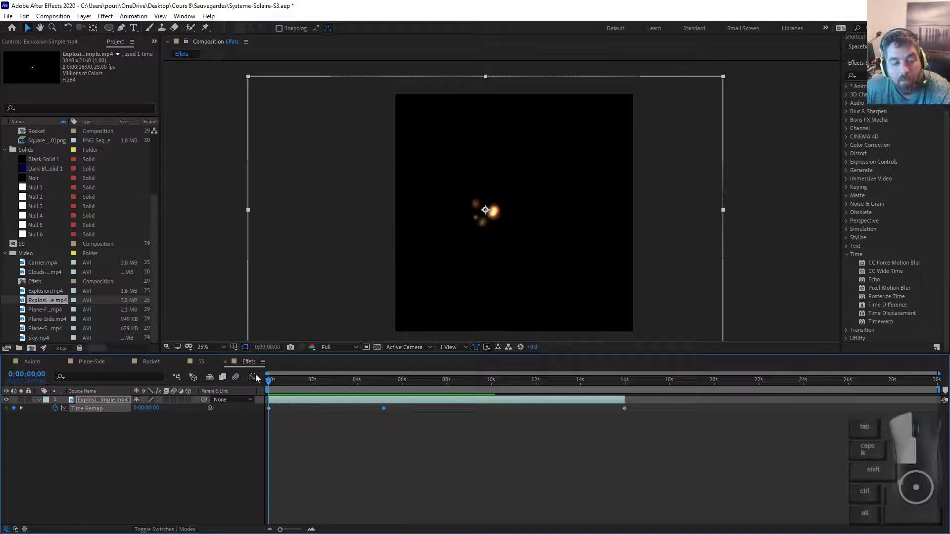
{"action": "left_click", "coordinate": [273, 378]}
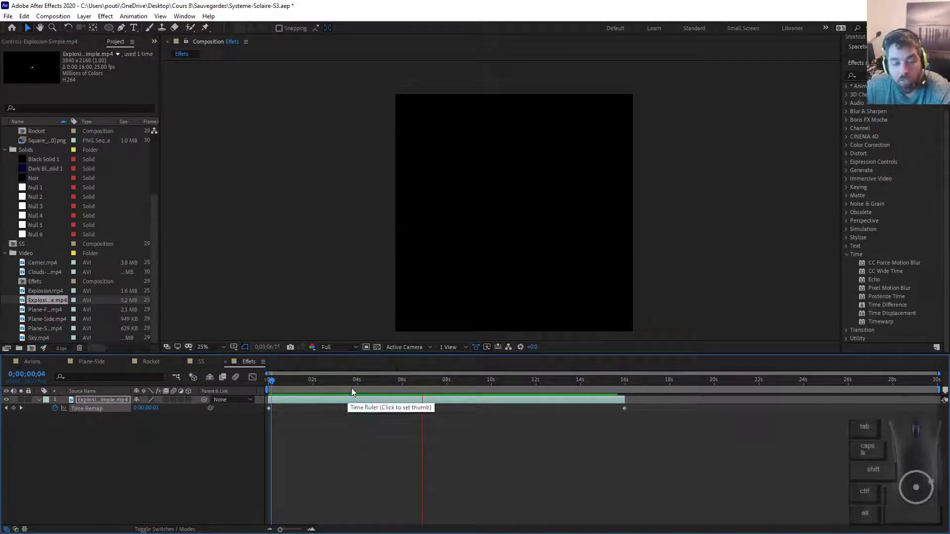
{"action": "left_click", "coordinate": [270, 380]}
{"action": "left_click", "coordinate": [283, 381]}
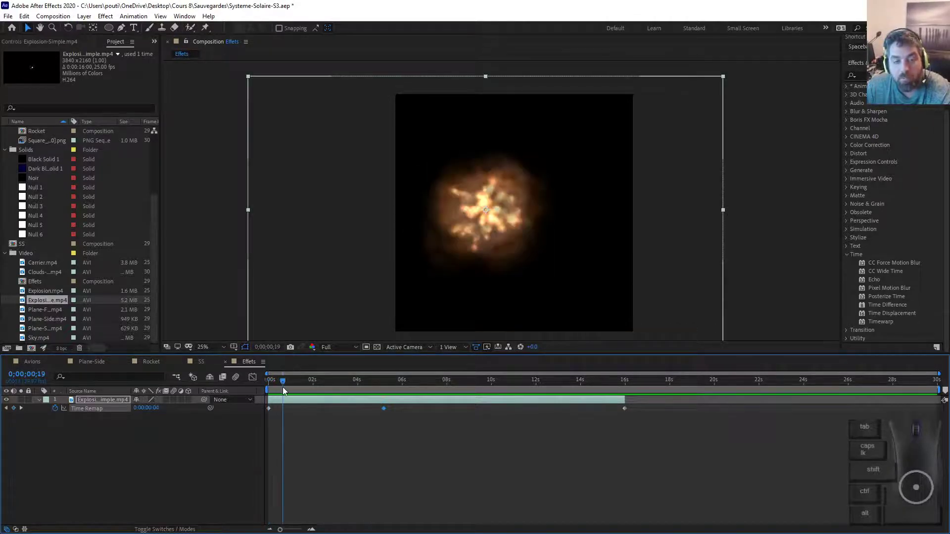
{"action": "key", "text": "space"}
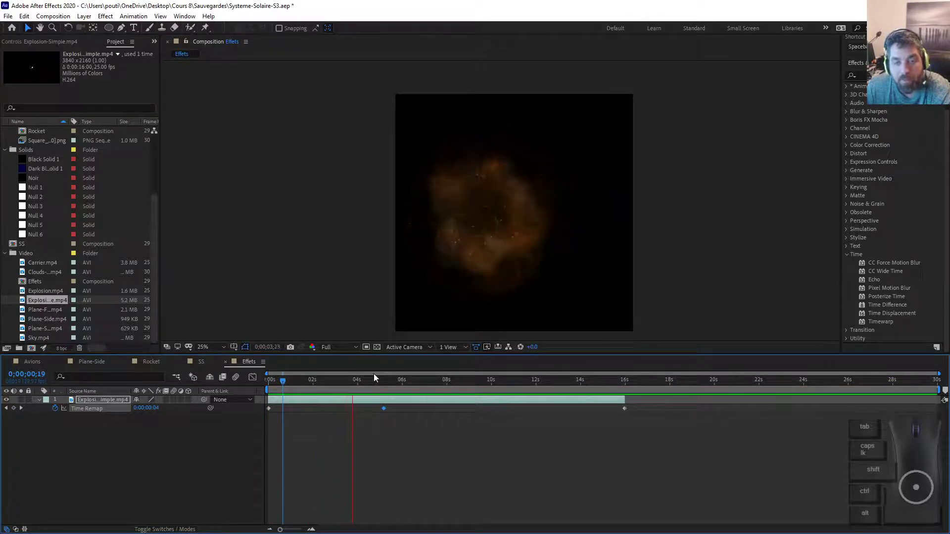
{"action": "left_click_drag", "start_coordinate": [495, 381], "coordinate": [432, 378]}
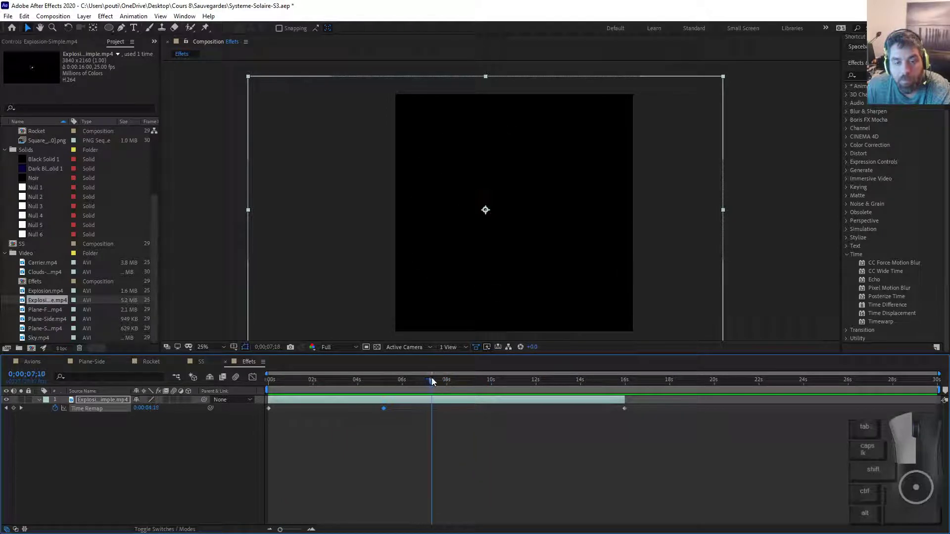
{"action": "key", "text": "space"}
{"action": "left_click", "coordinate": [435, 373]}
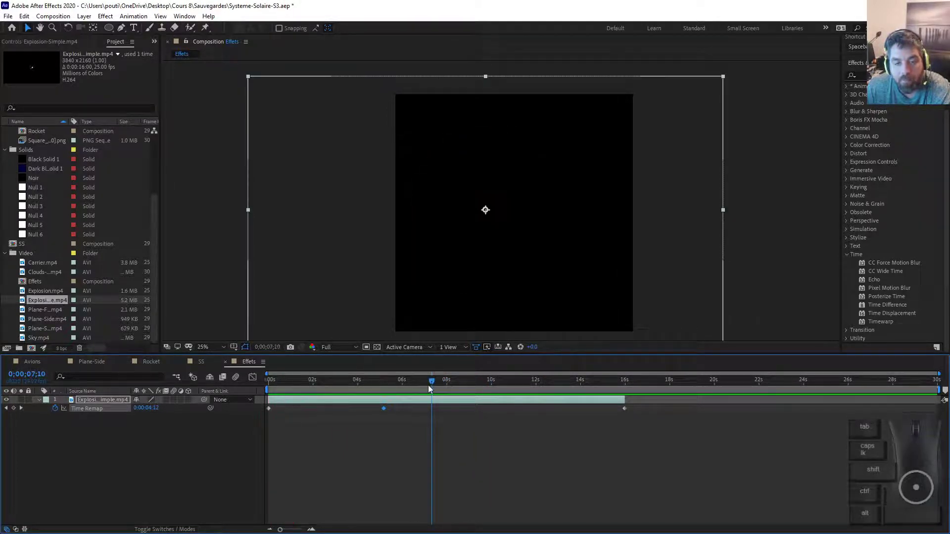
Add Time Remap keyframes to the explosion layer at about 7.5 s and 9.5 s, then preview the varying speed
{"action": "left_click_drag", "start_coordinate": [438, 393], "coordinate": [387, 386]}
{"action": "left_click", "coordinate": [14, 408]}
{"action": "left_click", "coordinate": [14, 408]}
{"action": "left_click", "coordinate": [444, 384]}
{"action": "key", "text": "space"}
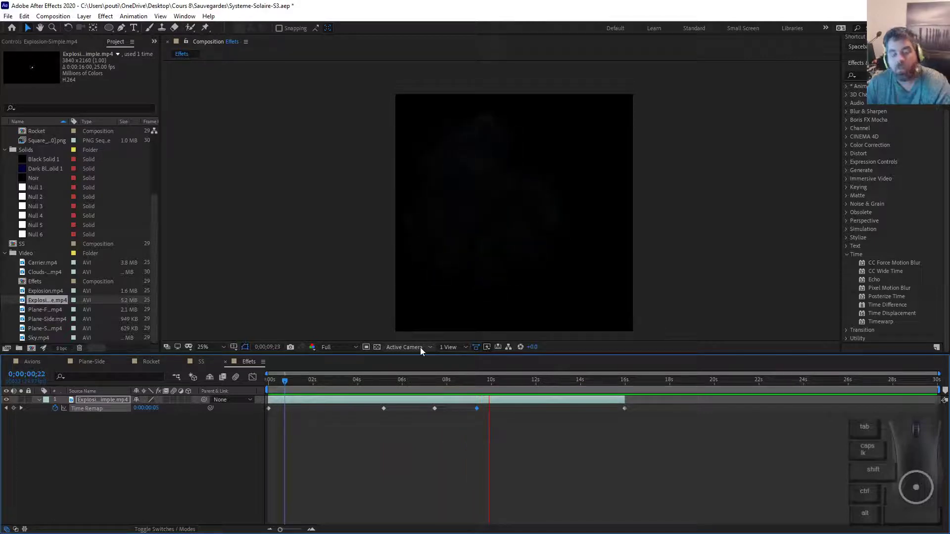
{"action": "left_click", "coordinate": [414, 333]}
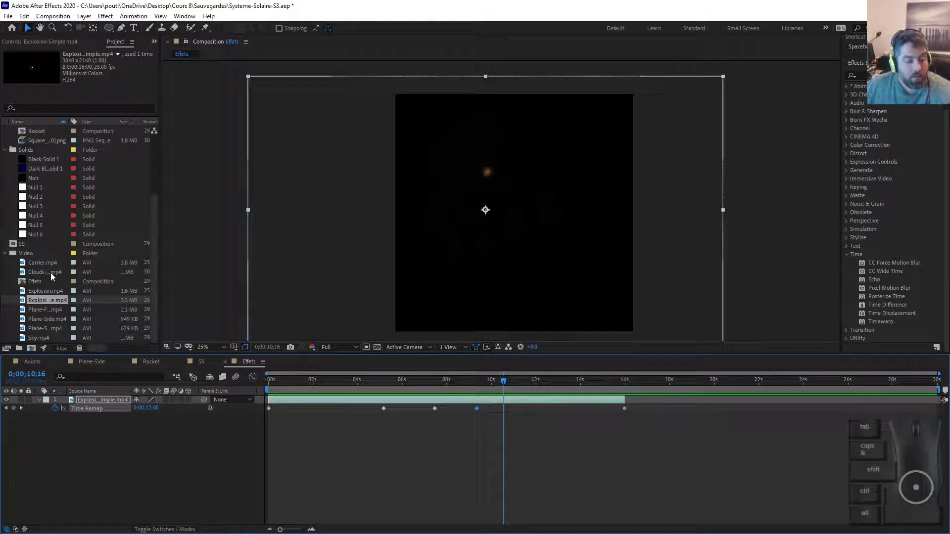
Add Clouds-Side.mp4 beneath the Explosion-Simple.mp4 layer and scrub through the composition's first seconds
{"action": "left_click_drag", "start_coordinate": [51, 272], "coordinate": [93, 419]}
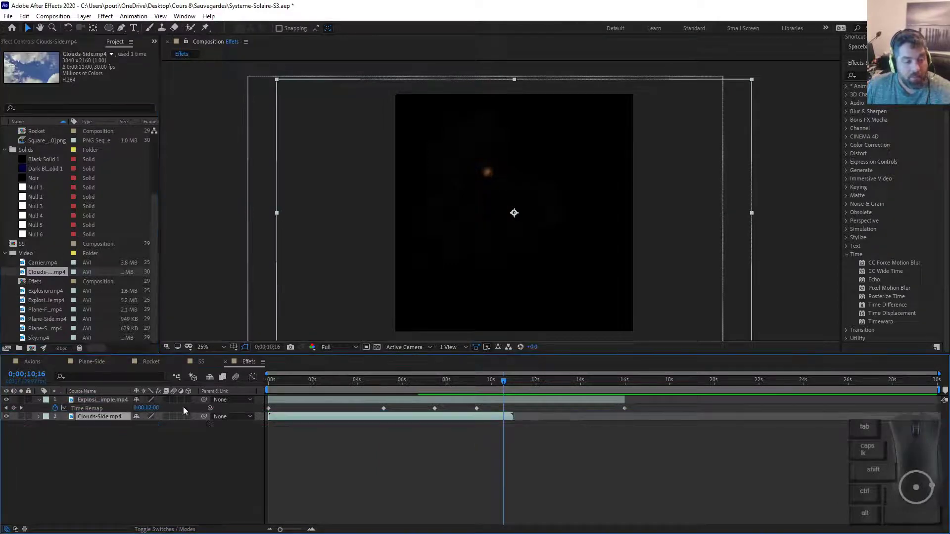
{"action": "left_click", "coordinate": [320, 380]}
{"action": "left_click_drag", "start_coordinate": [320, 380], "coordinate": [414, 380]}
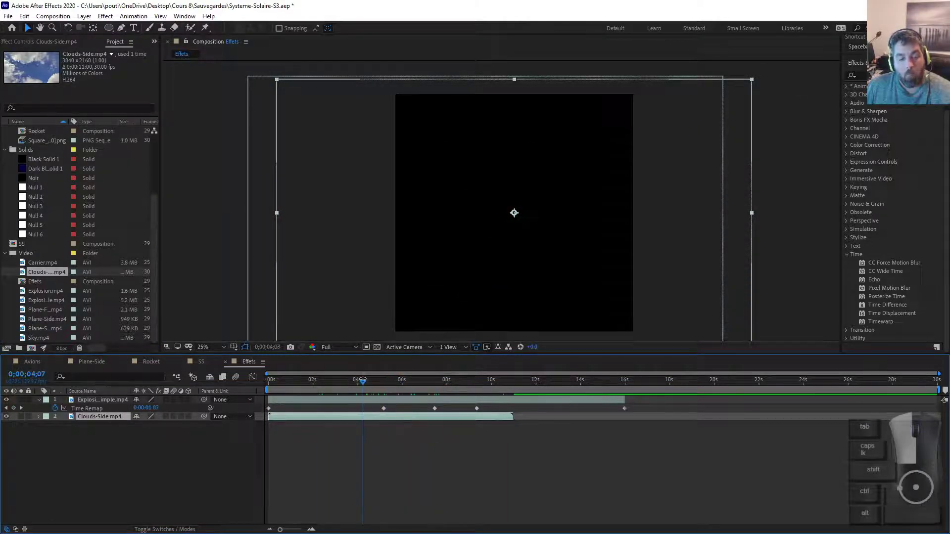
Switch to the presentation, advance to the Correction colorimétrique slide, and return to After Effects
{"action": "key", "text": "alt+Tab"}
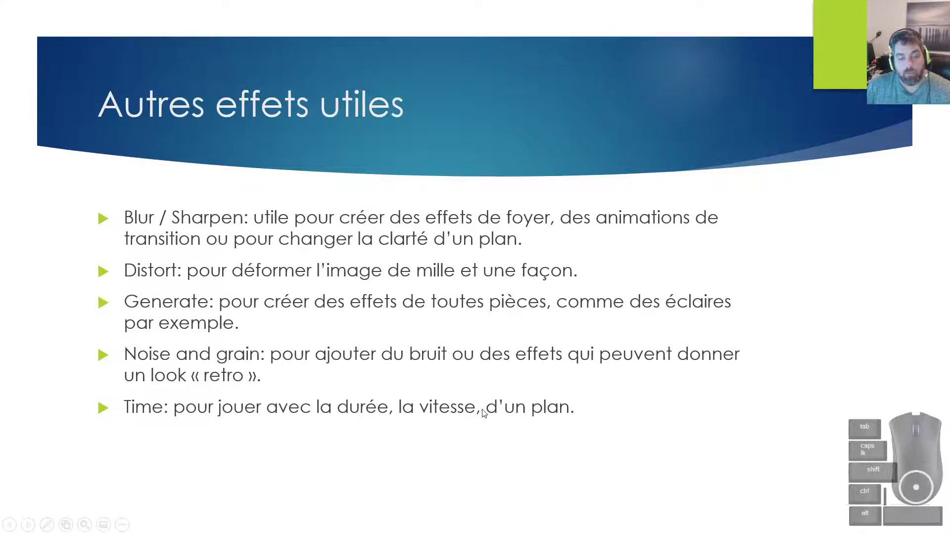
{"action": "scroll", "coordinate": [484, 413], "scroll_direction": "down", "scroll_amount": 1}
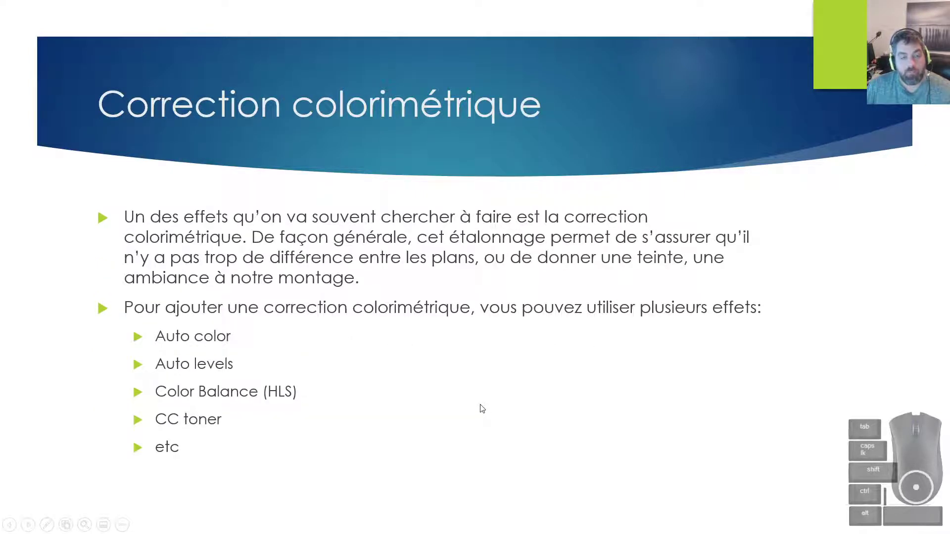
{"action": "key", "text": "alt+Tab"}
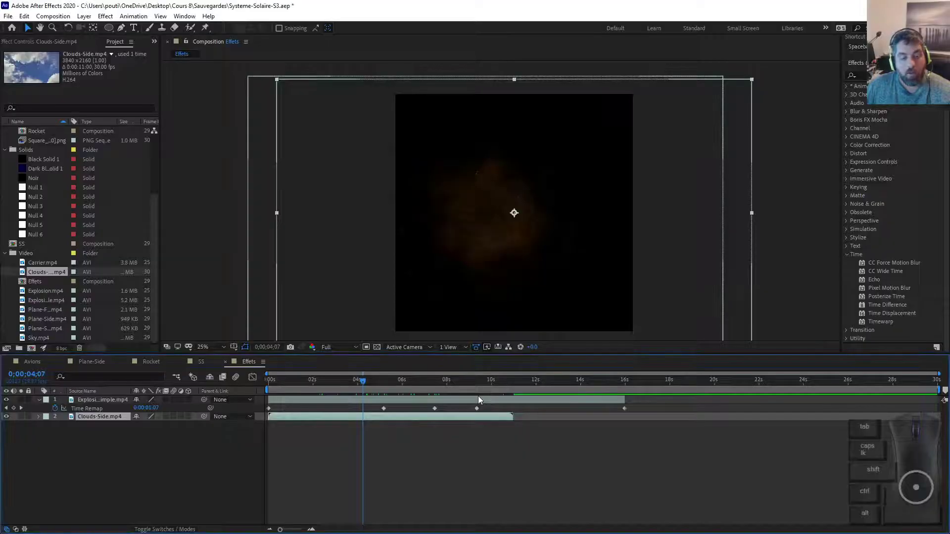
Expand the Transfer Controls pane of the Effets composition so the layers' Mode and TrkMat columns are displayed
{"action": "left_click", "coordinate": [16, 530]}
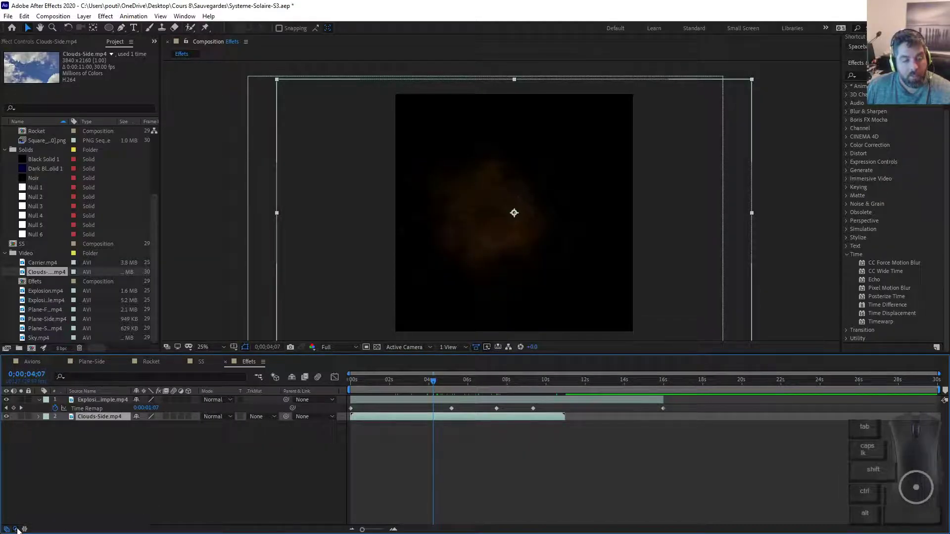
{"action": "left_click", "coordinate": [16, 529]}
{"action": "left_click", "coordinate": [16, 530]}
{"action": "left_click", "coordinate": [16, 529]}
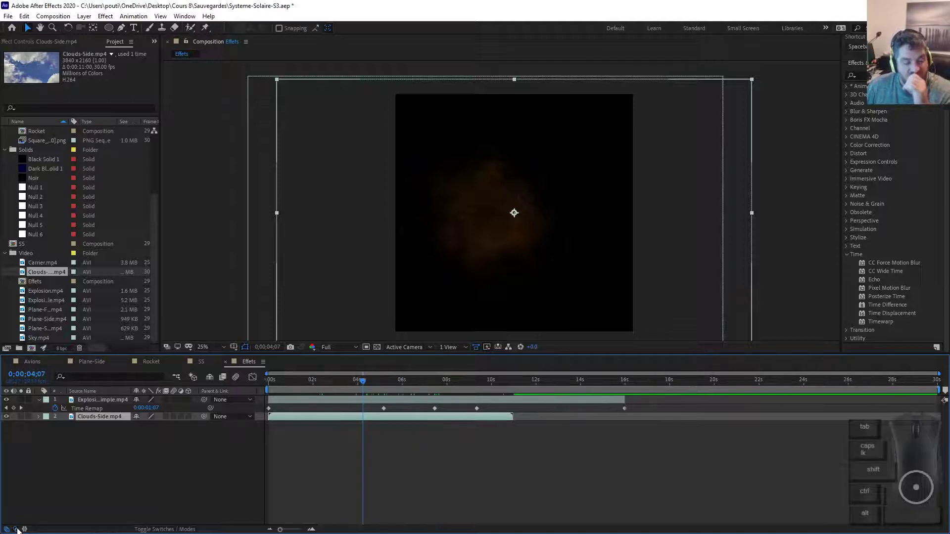
{"action": "left_click", "coordinate": [16, 529]}
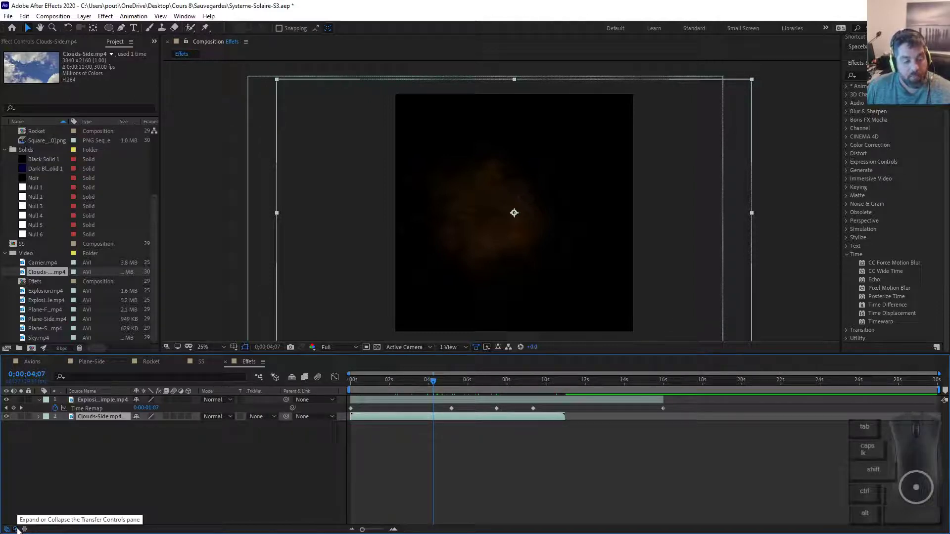
{"action": "left_click", "coordinate": [17, 529]}
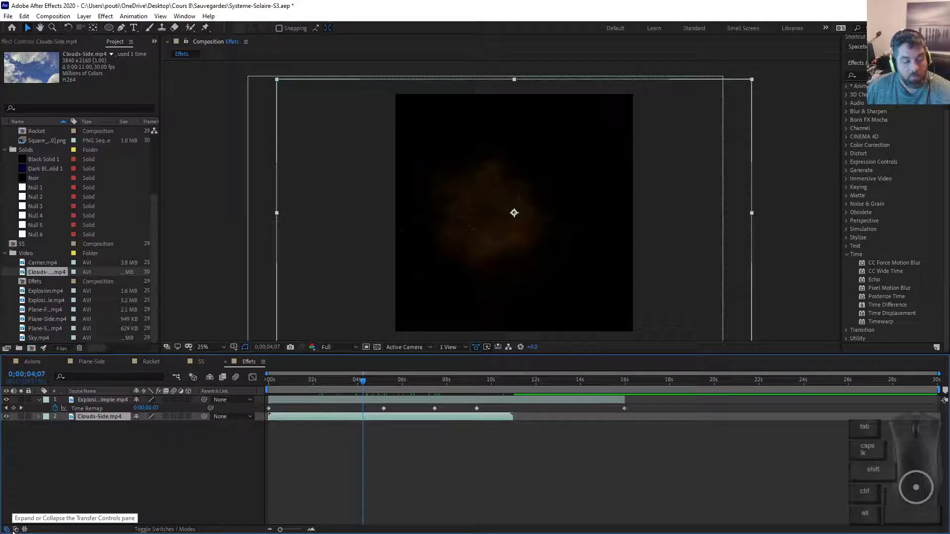
{"action": "left_click", "coordinate": [17, 530]}
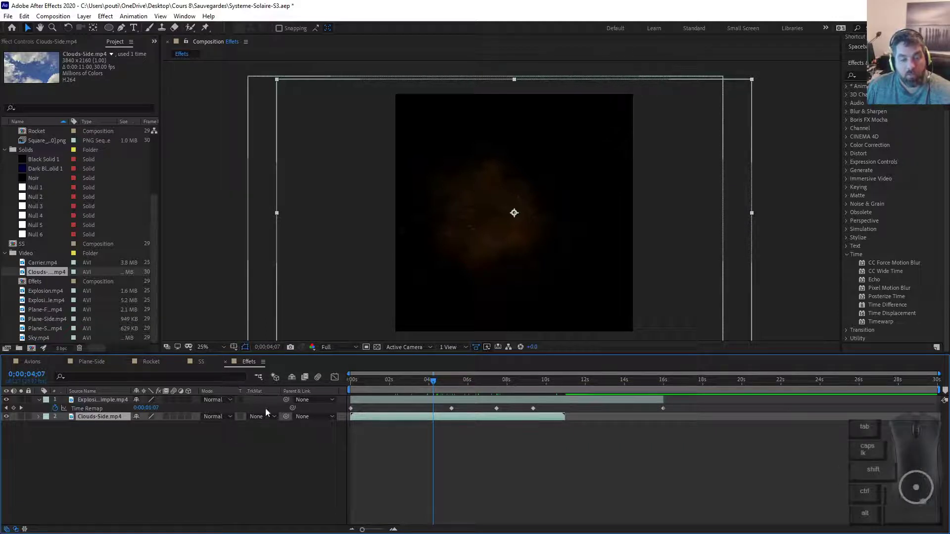
Browse the blending modes available for the Explosion-Simple.mp4 layer
{"action": "left_click", "coordinate": [230, 399]}
{"action": "key", "text": "Escape"}
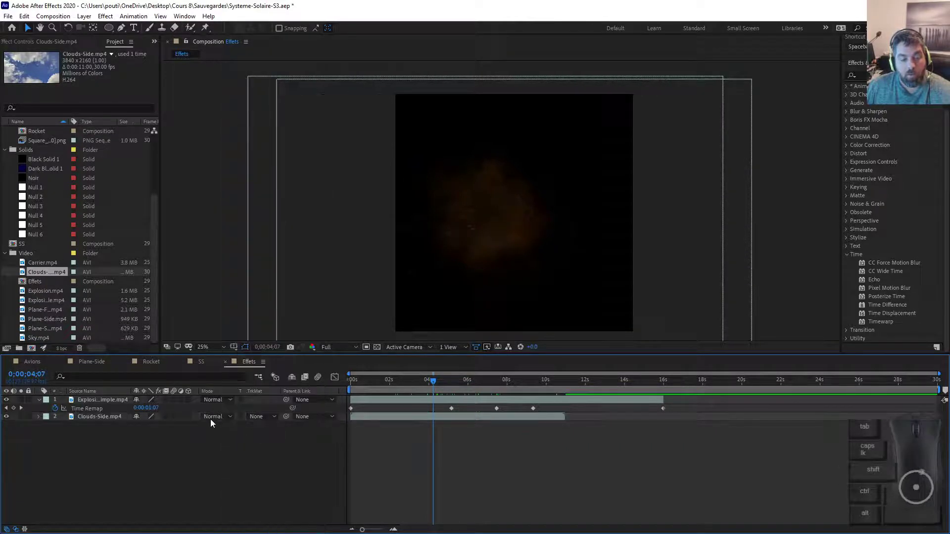
{"action": "left_click", "coordinate": [219, 402]}
{"action": "left_click", "coordinate": [213, 407]}
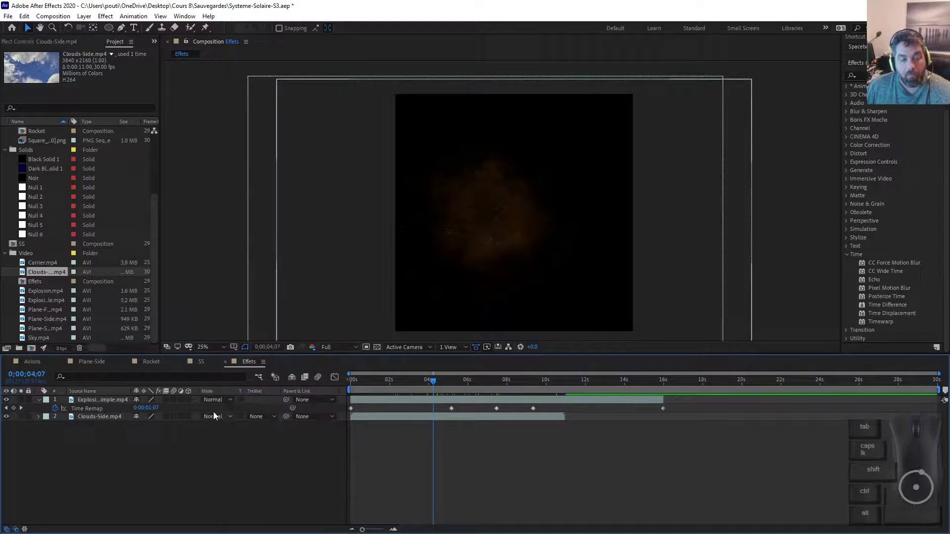
{"action": "left_click", "coordinate": [216, 416]}
{"action": "left_click", "coordinate": [171, 443]}
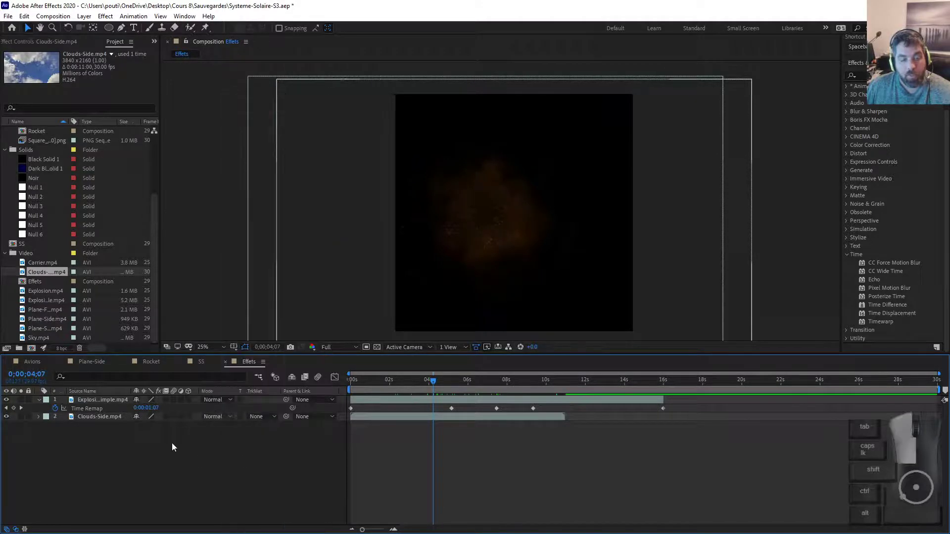
{"action": "left_click", "coordinate": [219, 400]}
{"action": "key", "text": "Down"}
{"action": "key", "text": "Down"}
{"action": "key", "text": "Down"}
{"action": "key", "text": "Down"}
{"action": "key", "text": "Down"}
{"action": "key", "text": "Down"}
{"action": "key", "text": "Down"}
{"action": "key", "text": "Down"}
{"action": "key", "text": "Down"}
{"action": "key", "text": "Down"}
{"action": "key", "text": "Down"}
{"action": "key", "text": "Down"}
{"action": "key", "text": "Down"}
{"action": "key", "text": "Down"}
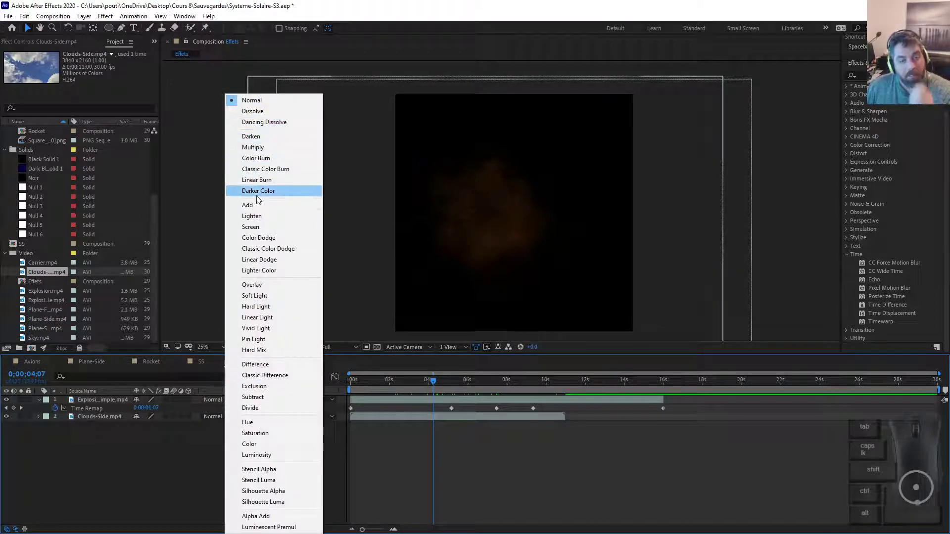
Try the Darken blending mode on the Explosion-Simple.mp4 layer, and replace it with Add
{"action": "left_click", "coordinate": [103, 402]}
{"action": "left_click", "coordinate": [105, 401]}
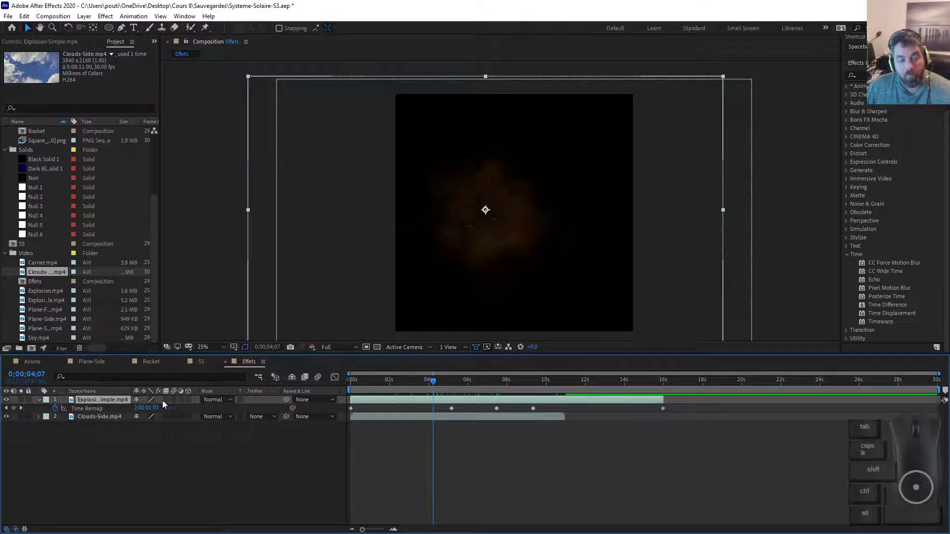
{"action": "left_click", "coordinate": [223, 400]}
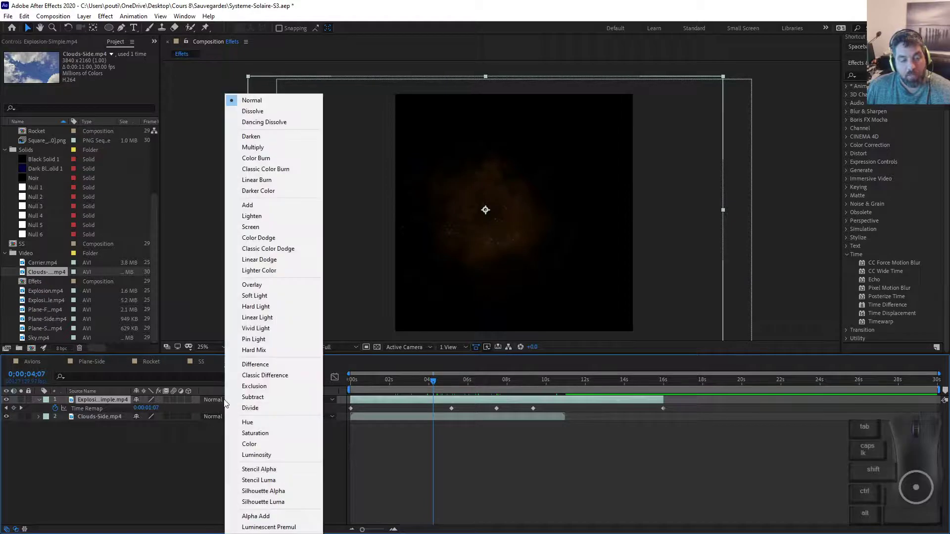
{"action": "left_click", "coordinate": [250, 138]}
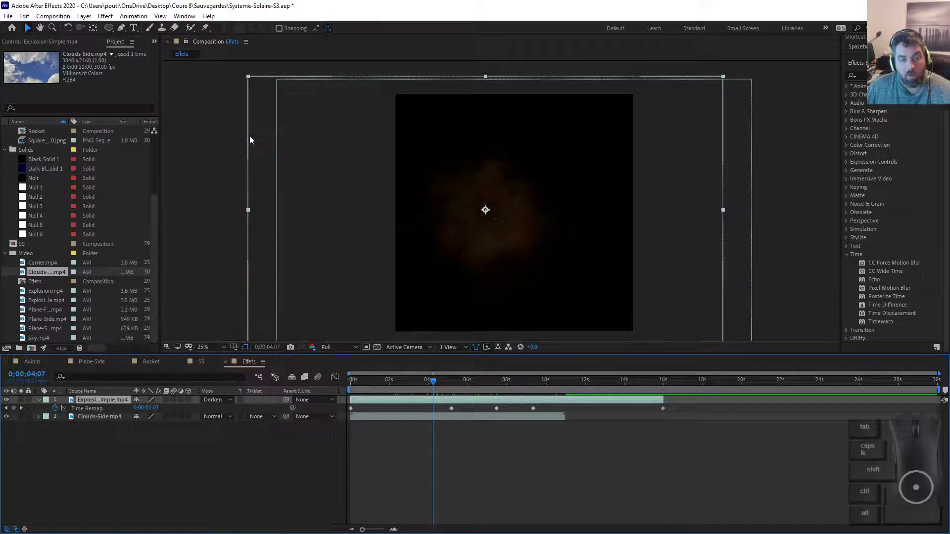
{"action": "left_click", "coordinate": [222, 399]}
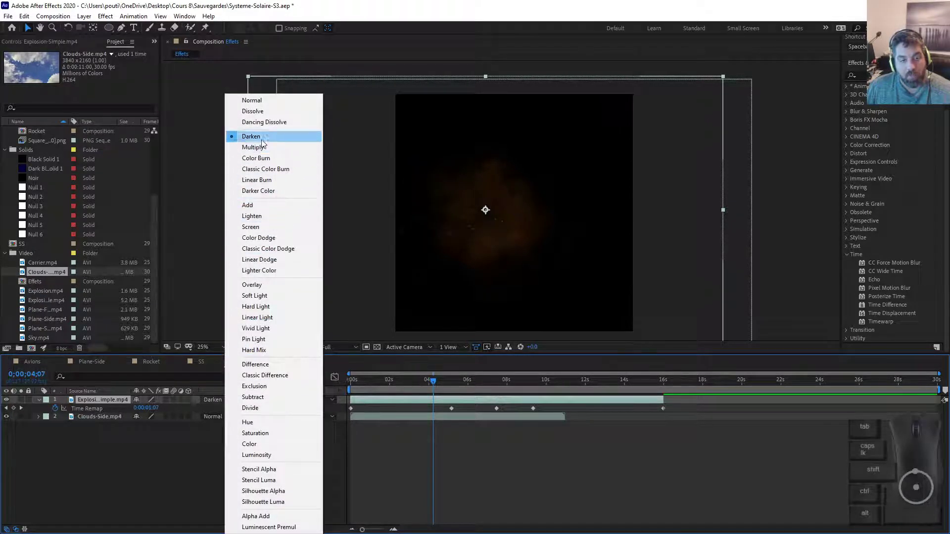
{"action": "left_click", "coordinate": [249, 205]}
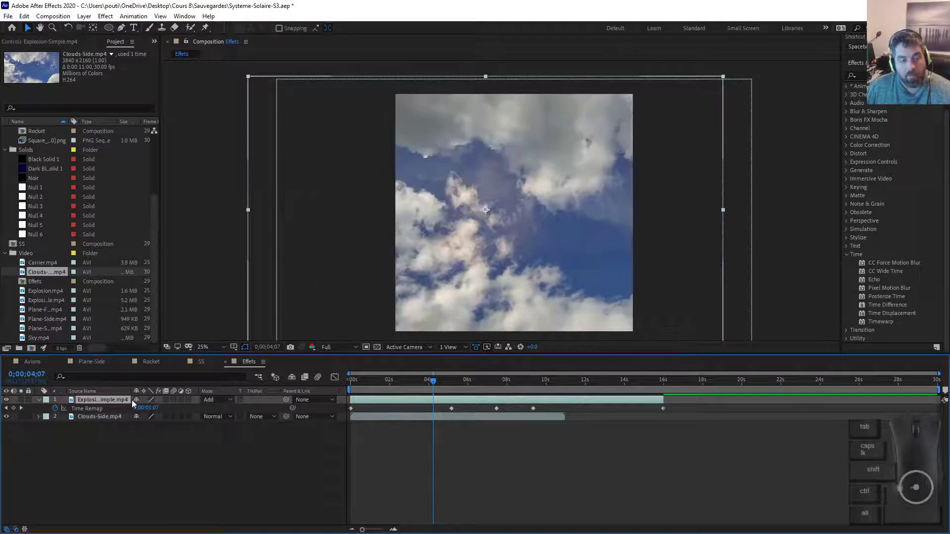
Preview the explosion blended over the clouds from the start of the composition
{"action": "left_click_drag", "start_coordinate": [433, 379], "coordinate": [344, 382]}
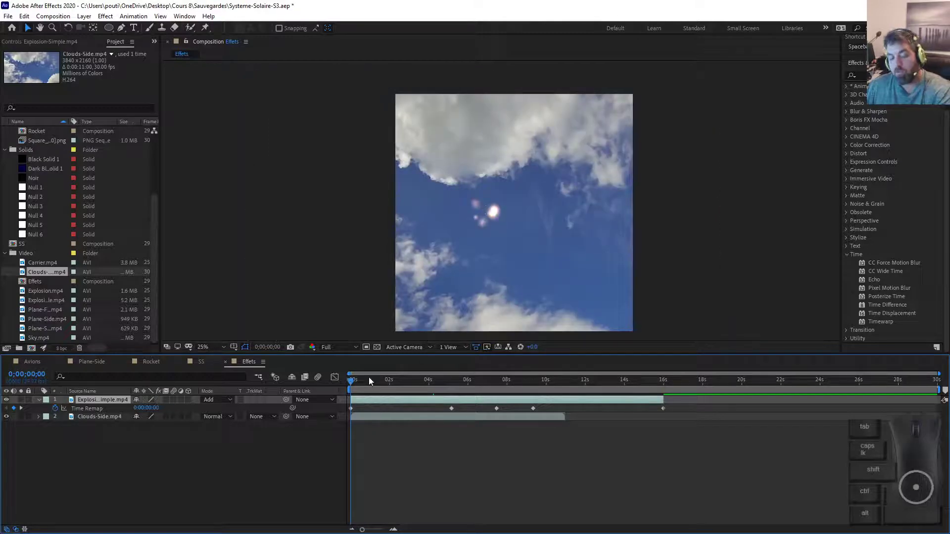
{"action": "key", "text": "space"}
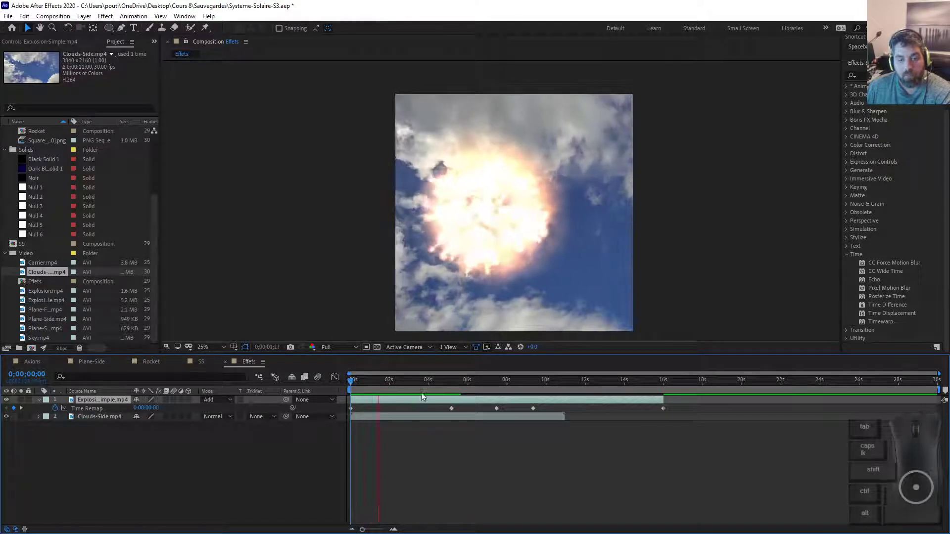
{"action": "key", "text": "space"}
Set the composition's preview resolution to Quarter and play the explosion and clouds composite from the start
{"action": "left_click", "coordinate": [337, 347]}
{"action": "left_click", "coordinate": [339, 404]}
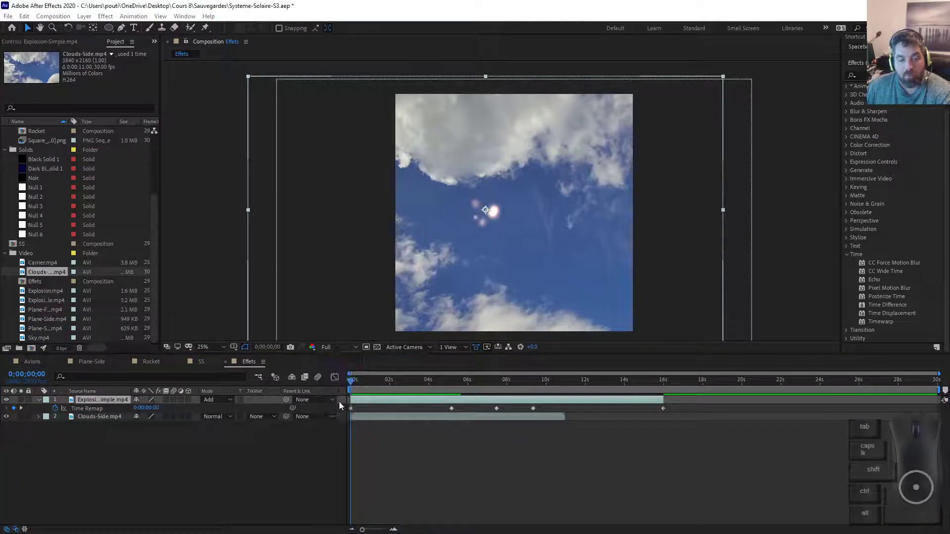
{"action": "left_click", "coordinate": [390, 391]}
{"action": "key", "text": "space"}
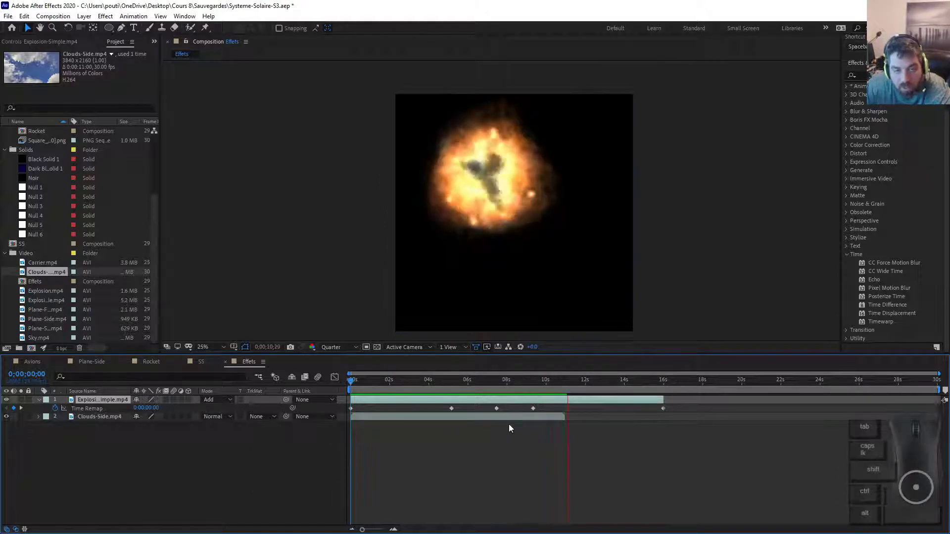
{"action": "key", "text": "space"}
{"action": "key", "text": "space"}
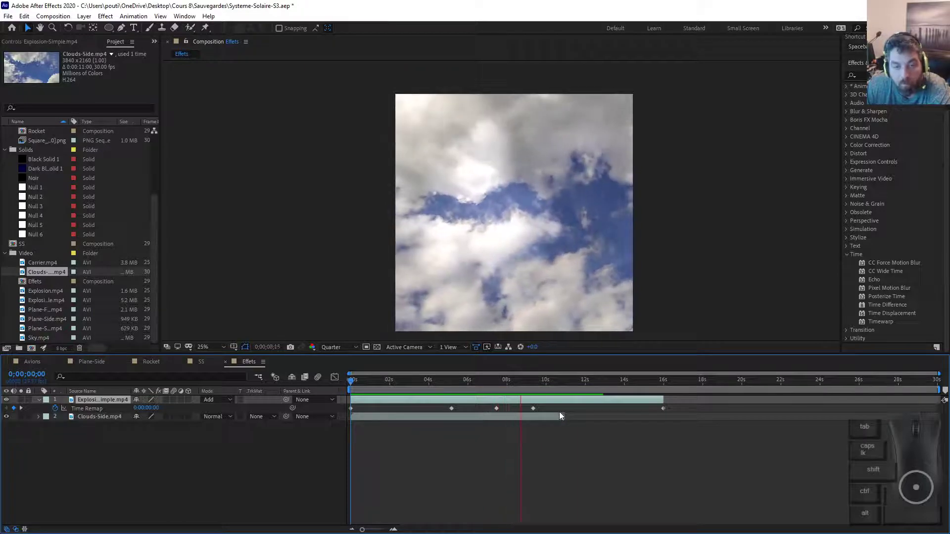
{"action": "key", "text": "space"}
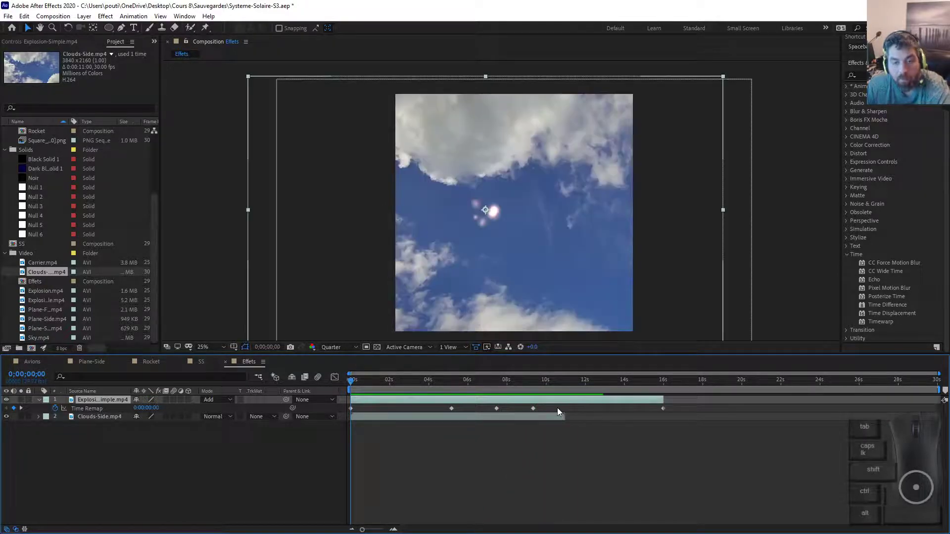
Switch to the presentation to consult the Correction colorimétrique slide, and return to After Effects
{"action": "key", "text": "alt+Tab"}
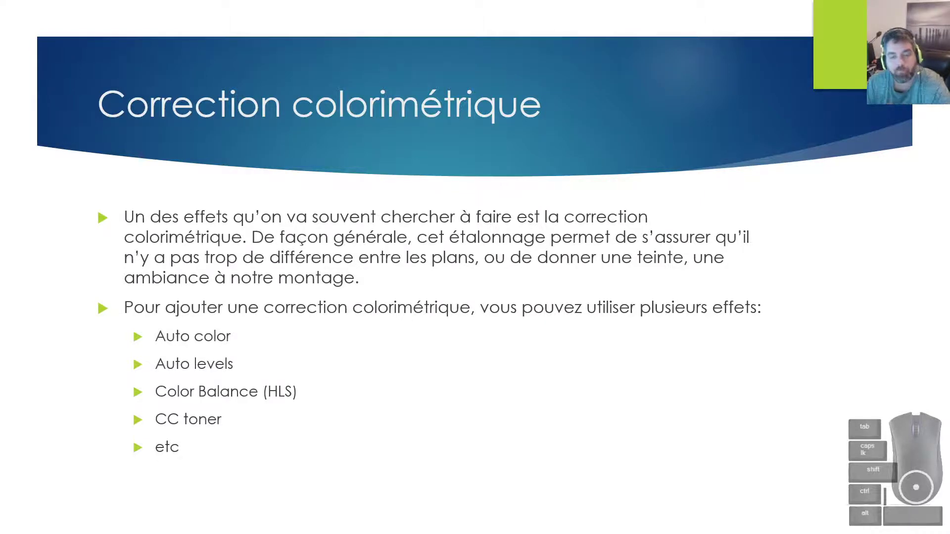
{"action": "key", "text": "alt+Tab"}
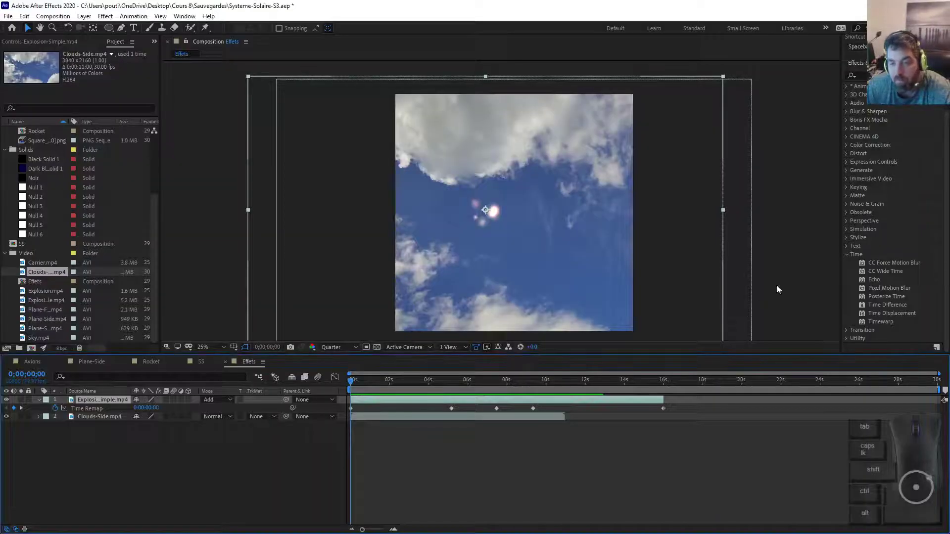
Apply the Color Balance (HLS) color correction effect to the Clouds-Side.mp4 layer and set its Saturation to -100
{"action": "left_click", "coordinate": [847, 254]}
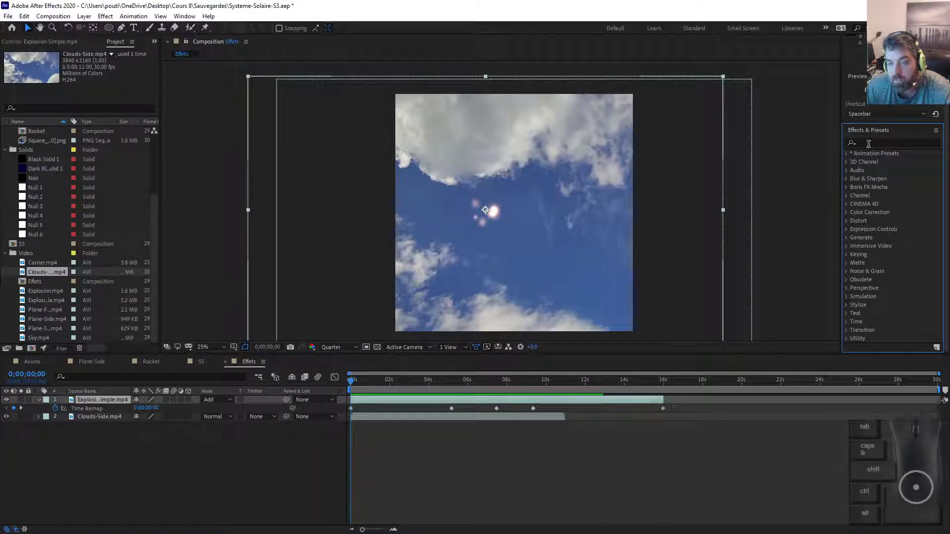
{"action": "left_click", "coordinate": [870, 141]}
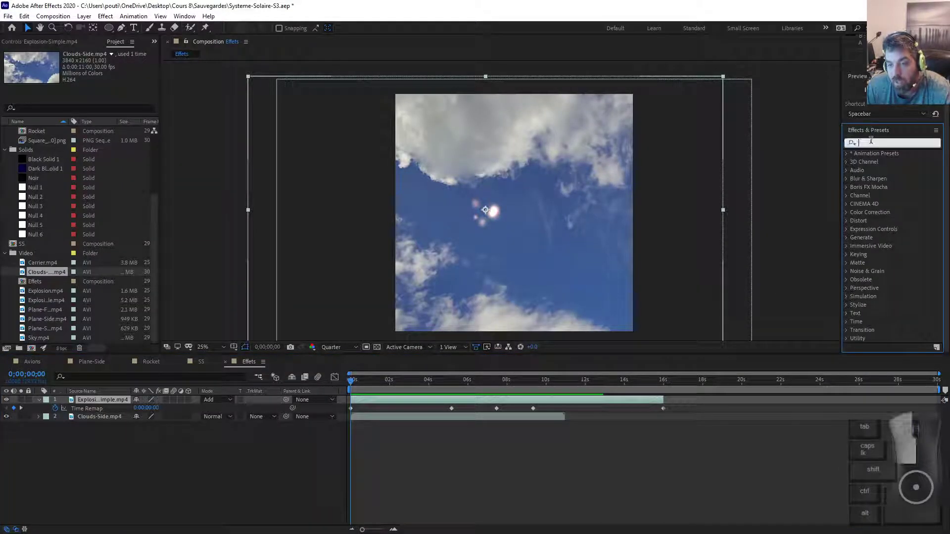
{"action": "left_click", "coordinate": [845, 213]}
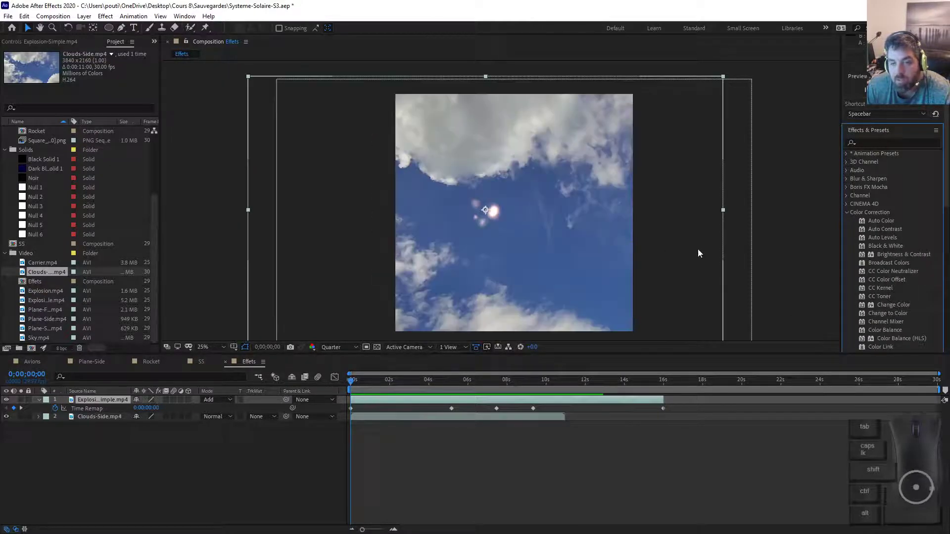
{"action": "left_click_drag", "start_coordinate": [638, 253], "coordinate": [624, 237]}
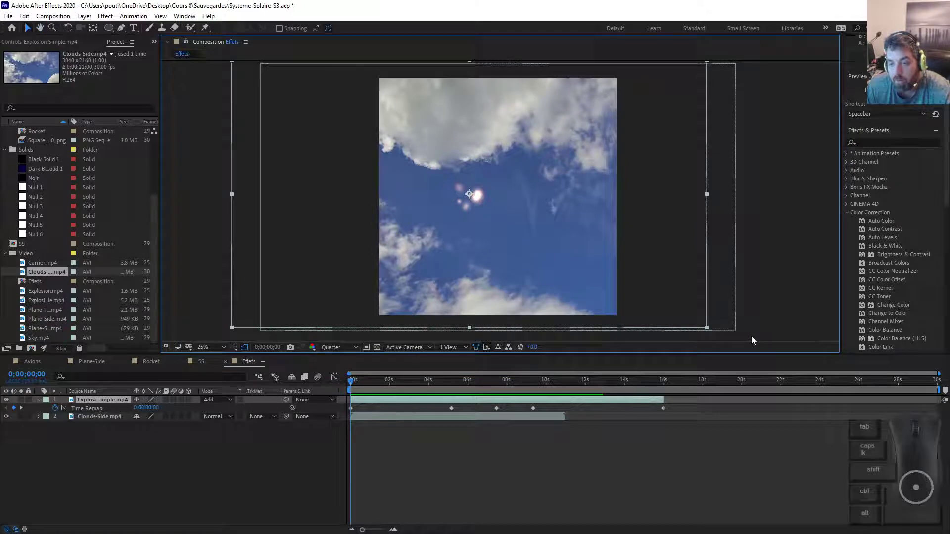
{"action": "left_click_drag", "start_coordinate": [883, 339], "coordinate": [495, 421]}
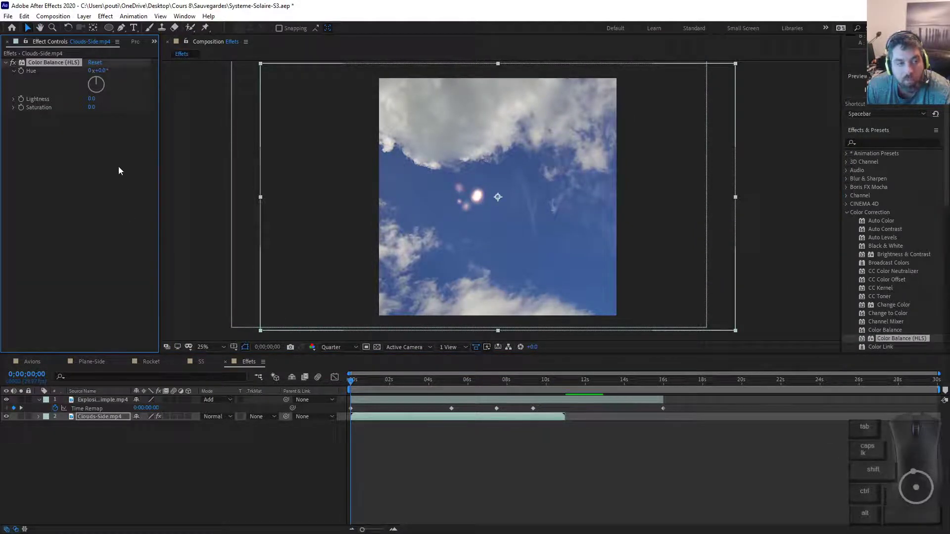
{"action": "left_click_drag", "start_coordinate": [93, 107], "coordinate": [12, 115]}
Copy the Clouds-Side.mp4 layer's effects and paste them onto the Explosion-Simple.mp4 layer
{"action": "left_click", "coordinate": [405, 405]}
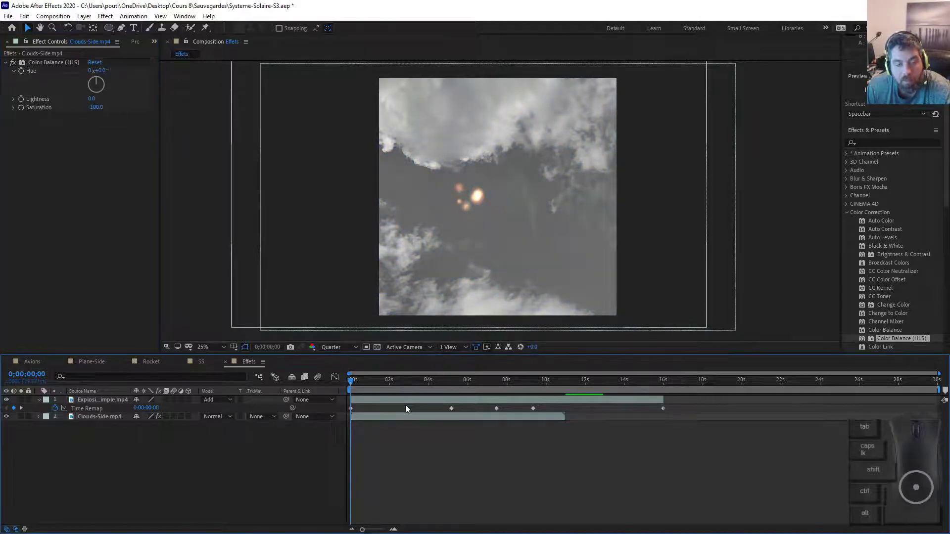
{"action": "left_click", "coordinate": [405, 400]}
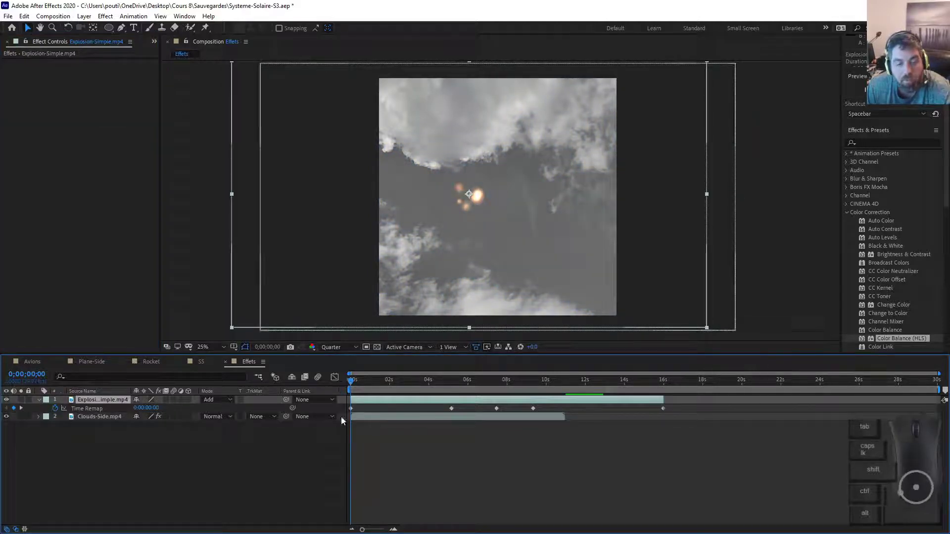
{"action": "left_click", "coordinate": [40, 417]}
{"action": "left_click", "coordinate": [62, 426]}
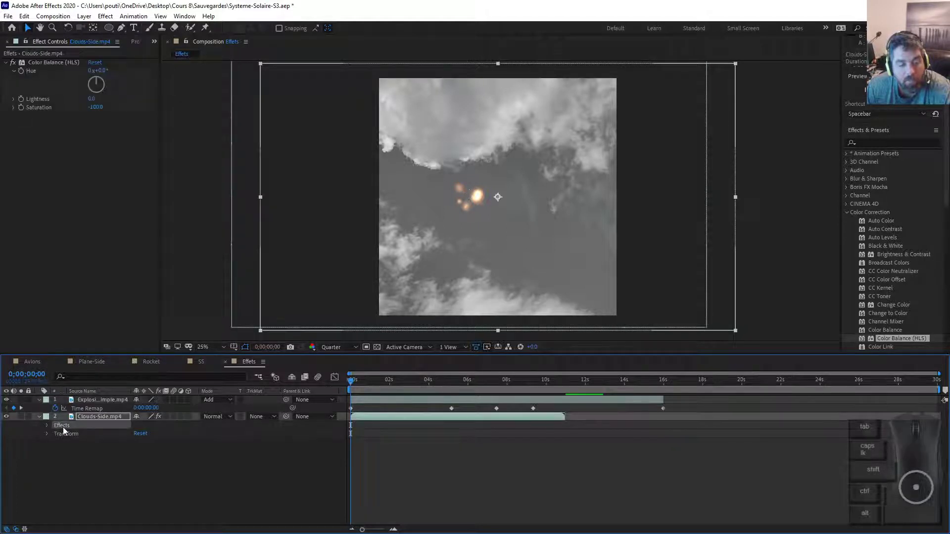
{"action": "key", "text": "ctrl+c"}
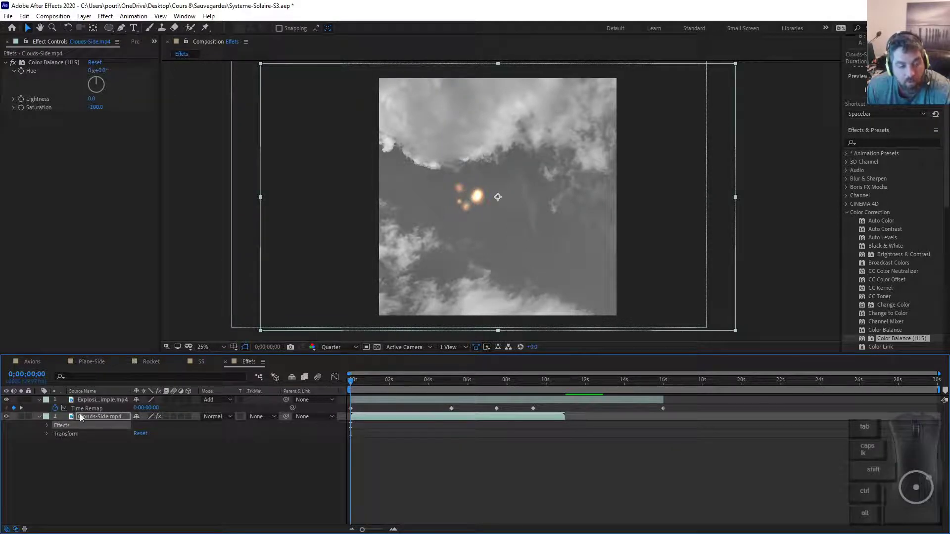
{"action": "left_click", "coordinate": [103, 399]}
{"action": "key", "text": "ctrl+v"}
Scrub through the desaturated composite's first seconds and preview it from the start, stopping at about 1.5 s
{"action": "left_click_drag", "start_coordinate": [352, 379], "coordinate": [447, 379]}
{"action": "key", "text": "Home"}
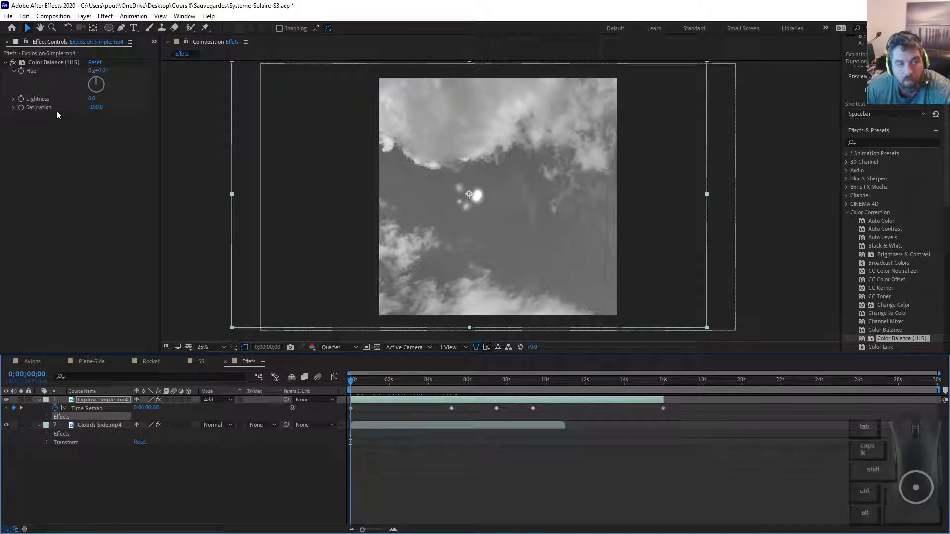
{"action": "mouse_move", "coordinate": [352, 380]}
{"action": "left_mouse_down"}
{"action": "mouse_move", "coordinate": [515, 384]}
{"action": "mouse_move", "coordinate": [351, 382]}
{"action": "left_mouse_up"}
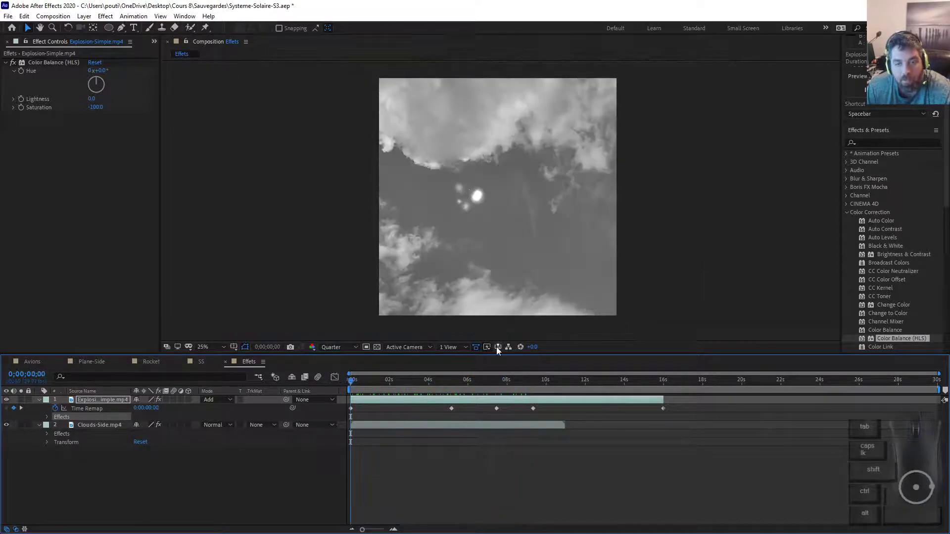
{"action": "key", "text": "space"}
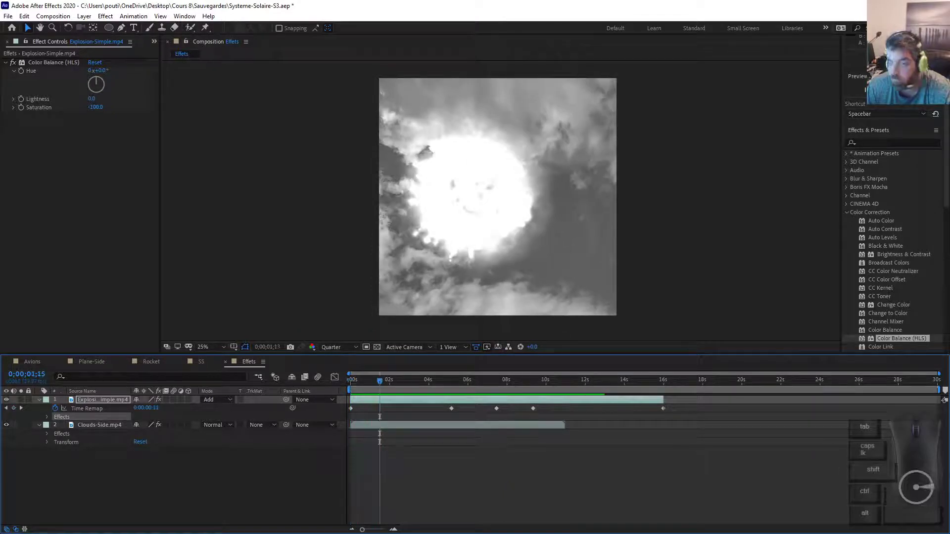
{"action": "key", "text": "space"}
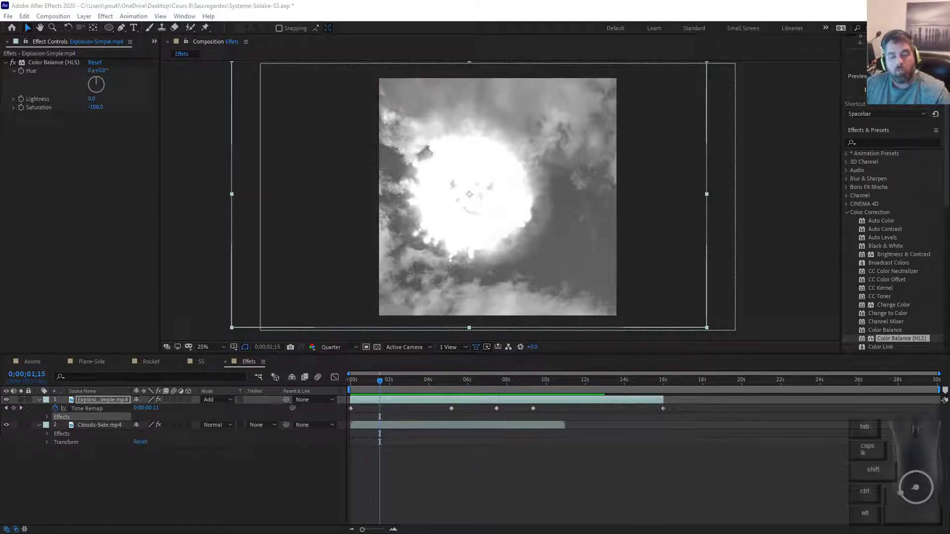
Switch to the presentation, advance to the Les calques d'ajustement slide to read it, and return to After Effects
{"action": "key", "text": "alt+Tab"}
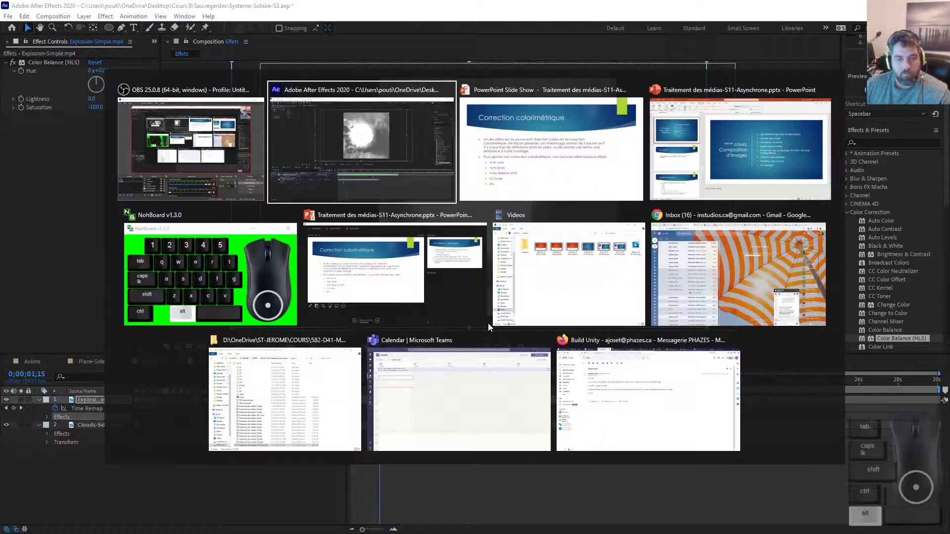
{"action": "key", "text": "alt+Tab"}
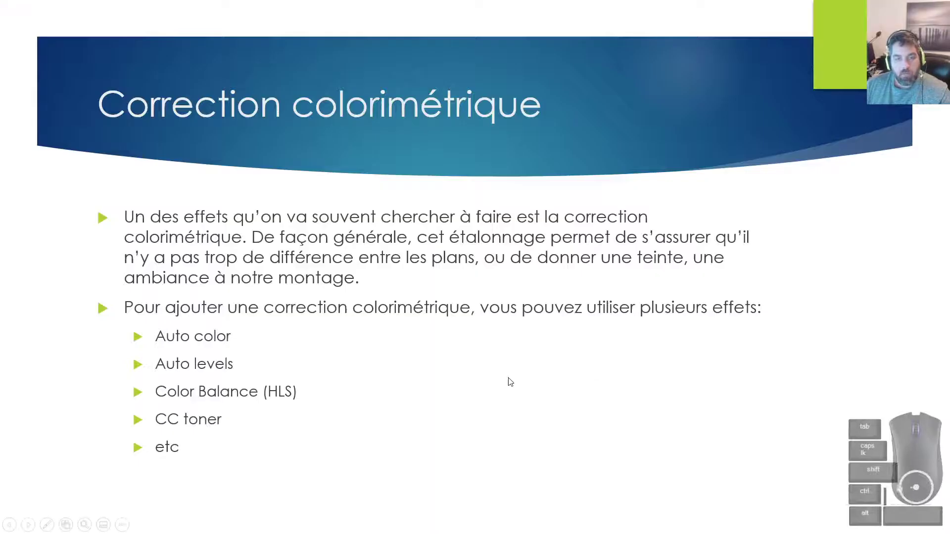
{"action": "left_click", "coordinate": [507, 381]}
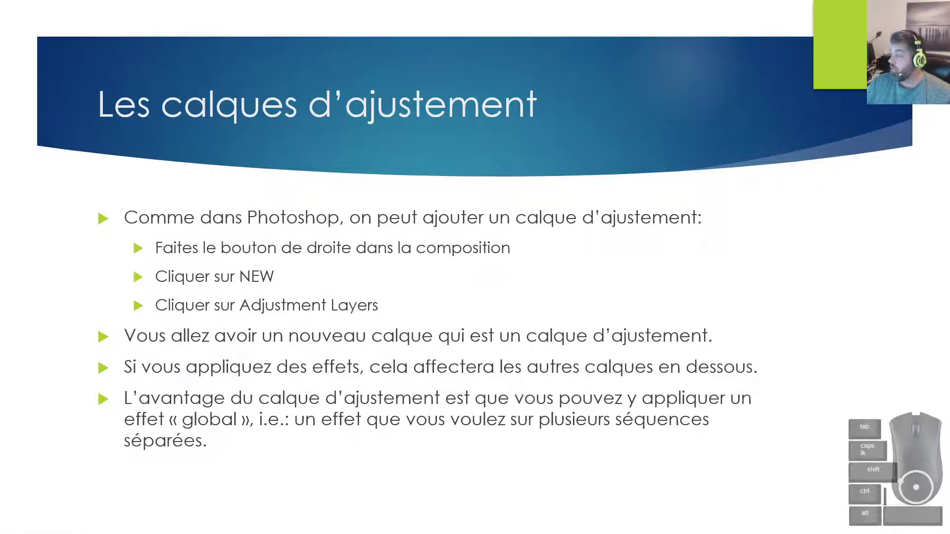
{"action": "key", "text": "alt+Tab"}
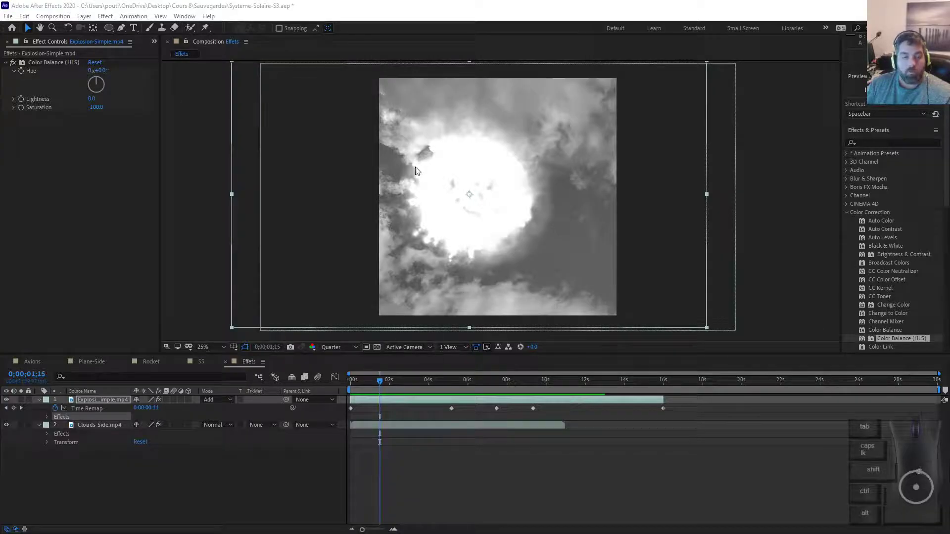
Remove the Color Balance (HLS) effect from the Explosion-Simple.mp4 layer
{"action": "left_click", "coordinate": [84, 477]}
{"action": "left_click", "coordinate": [104, 401]}
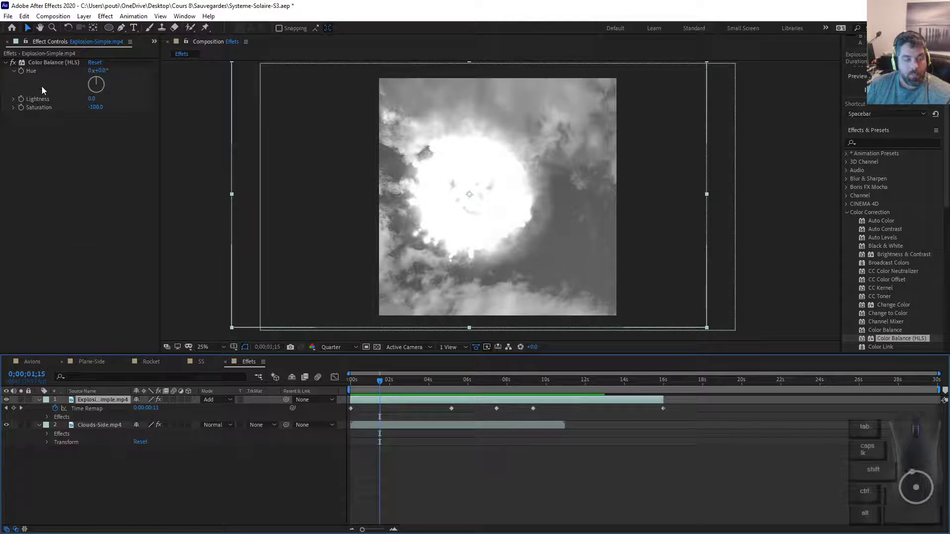
{"action": "left_click", "coordinate": [45, 64]}
{"action": "key", "text": "Delete"}
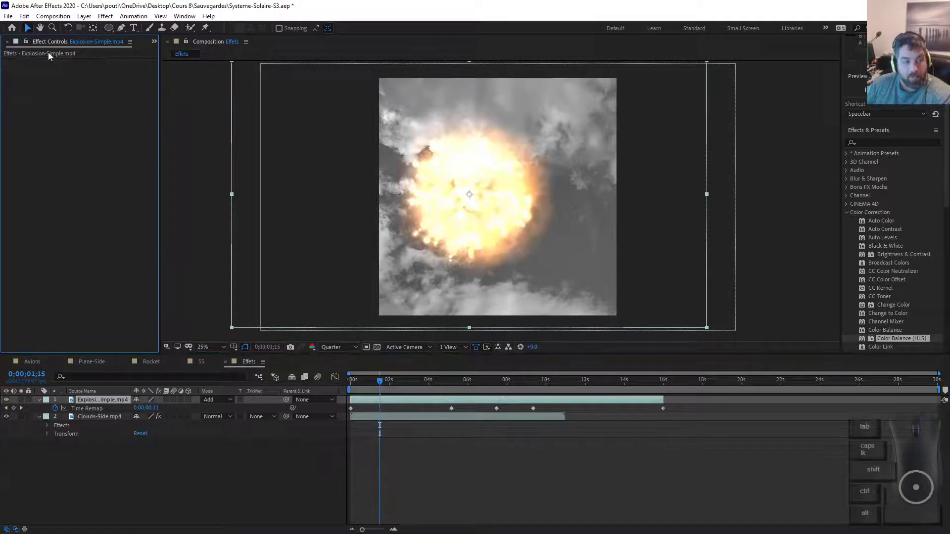
Toggle the Color Balance (HLS) effect on the Clouds-Side.mp4 layer off and on repeatedly to compare the clouds with and without it
{"action": "left_click", "coordinate": [96, 416]}
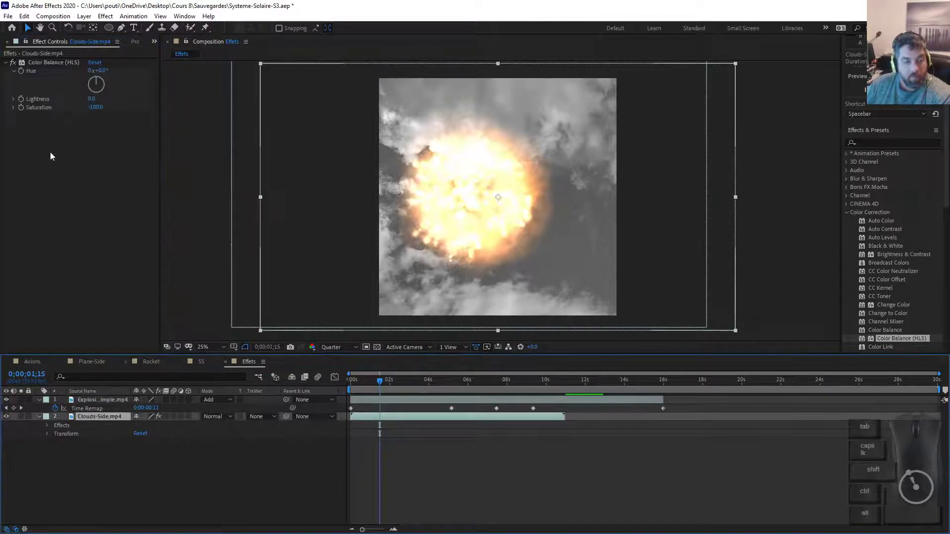
{"action": "left_click", "coordinate": [12, 63]}
{"action": "left_click", "coordinate": [13, 64]}
{"action": "left_click", "coordinate": [13, 63]}
{"action": "left_click", "coordinate": [13, 64]}
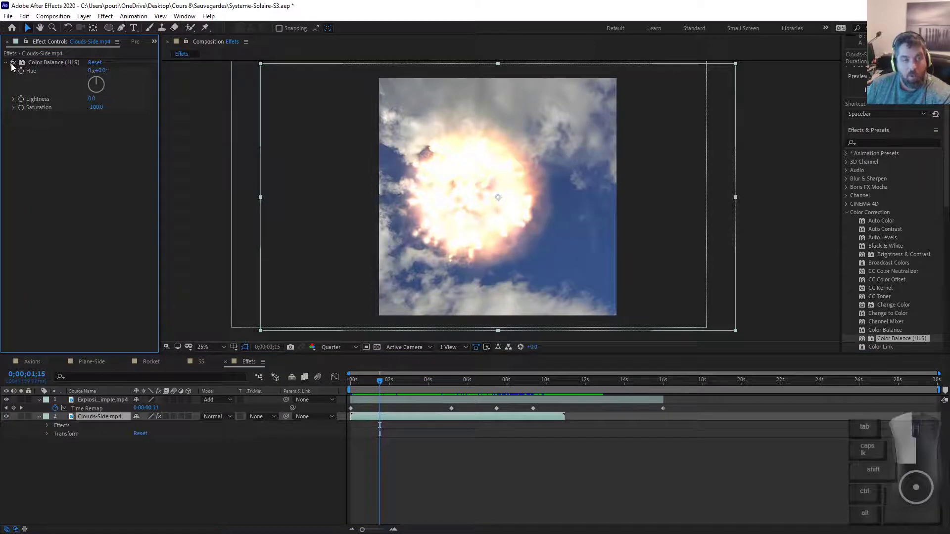
{"action": "left_click", "coordinate": [13, 64]}
{"action": "left_click", "coordinate": [13, 63]}
{"action": "left_click", "coordinate": [13, 63]}
{"action": "left_click", "coordinate": [13, 63]}
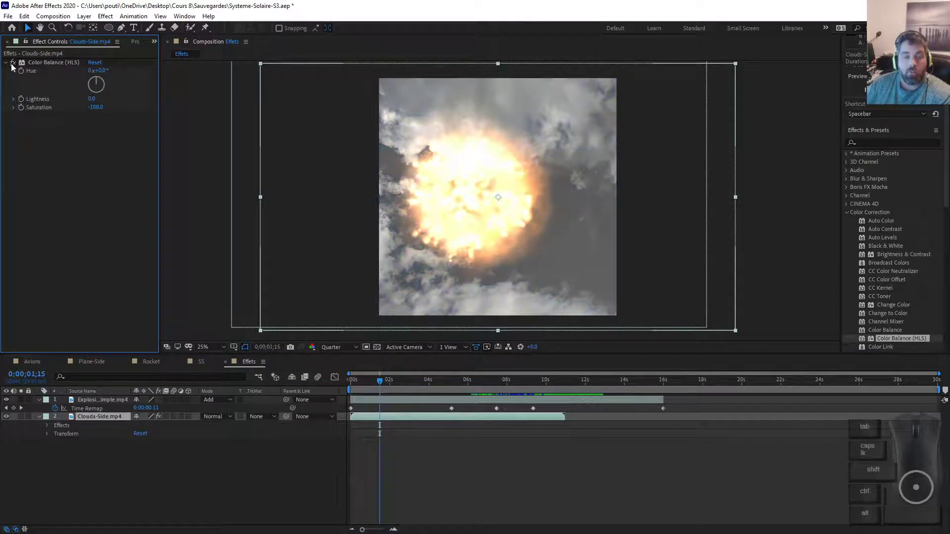
{"action": "left_click", "coordinate": [13, 63]}
{"action": "left_click", "coordinate": [12, 63]}
{"action": "left_click", "coordinate": [13, 63]}
{"action": "left_click", "coordinate": [13, 64]}
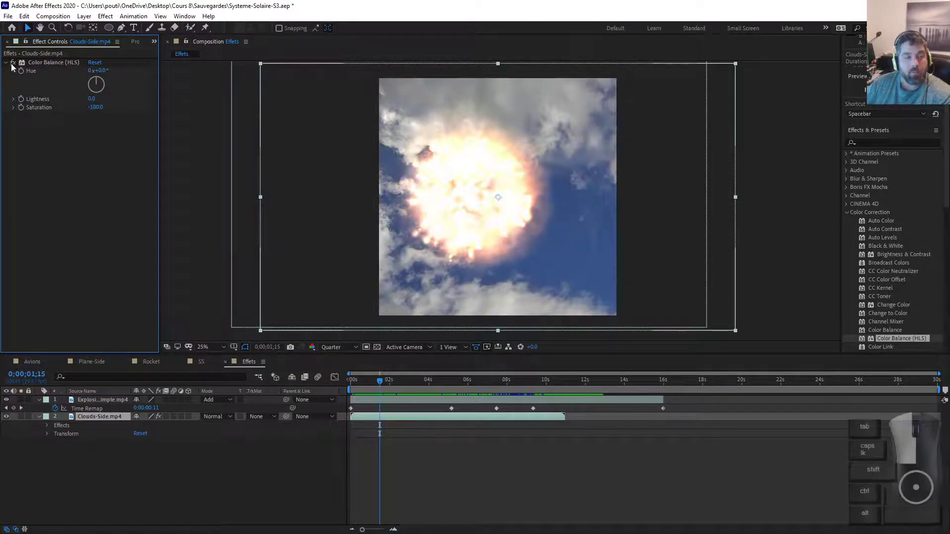
{"action": "left_click", "coordinate": [13, 64]}
{"action": "left_click", "coordinate": [13, 63]}
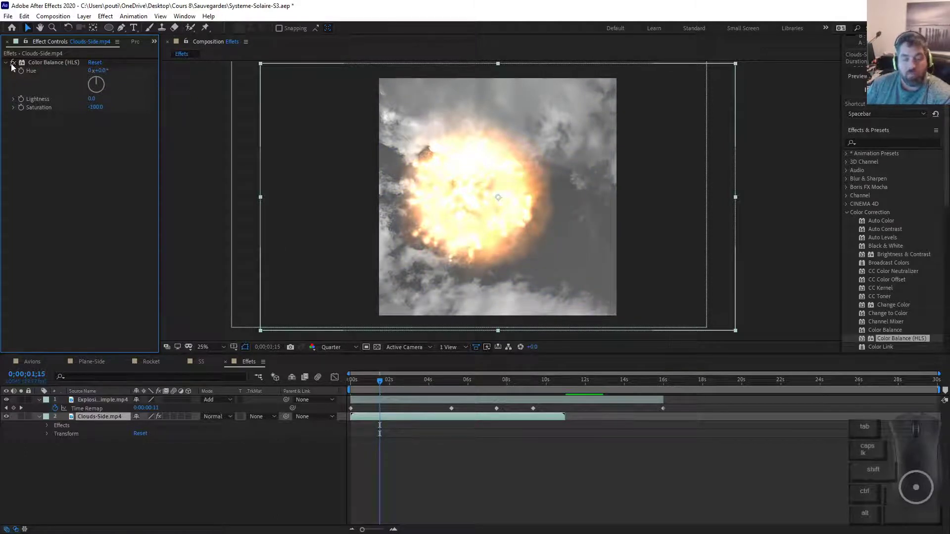
{"action": "left_click", "coordinate": [13, 63]}
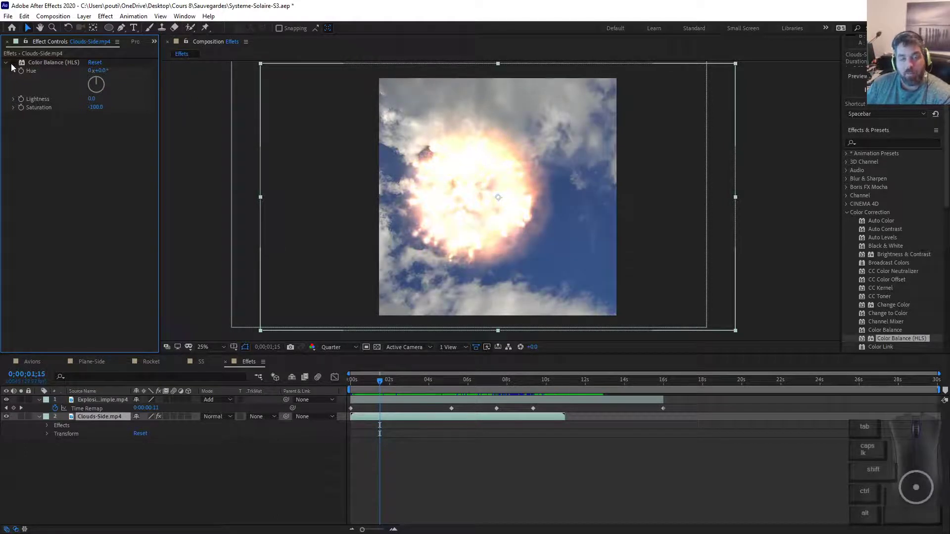
{"action": "left_click", "coordinate": [13, 63]}
{"action": "left_click", "coordinate": [13, 63]}
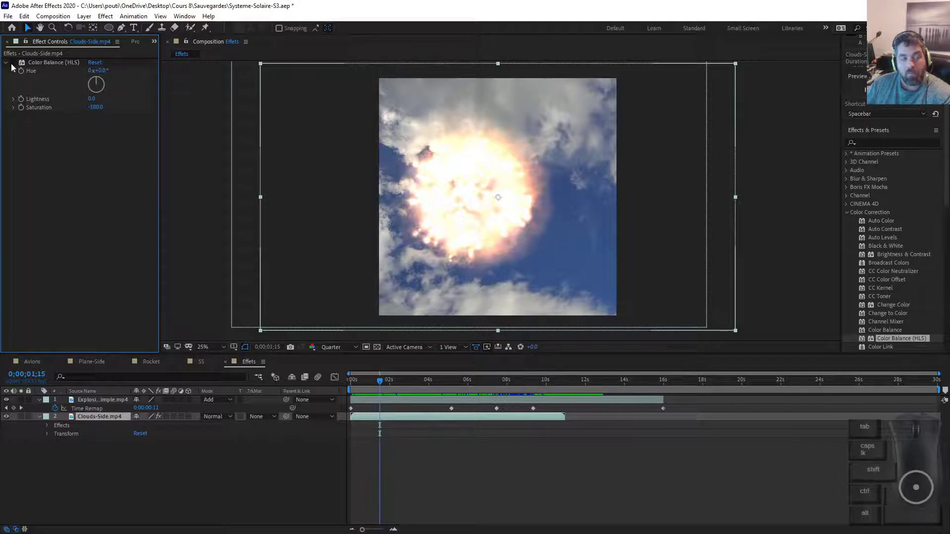
Delete all effects from the Clouds-Side.mp4 layer
{"action": "left_click", "coordinate": [56, 428]}
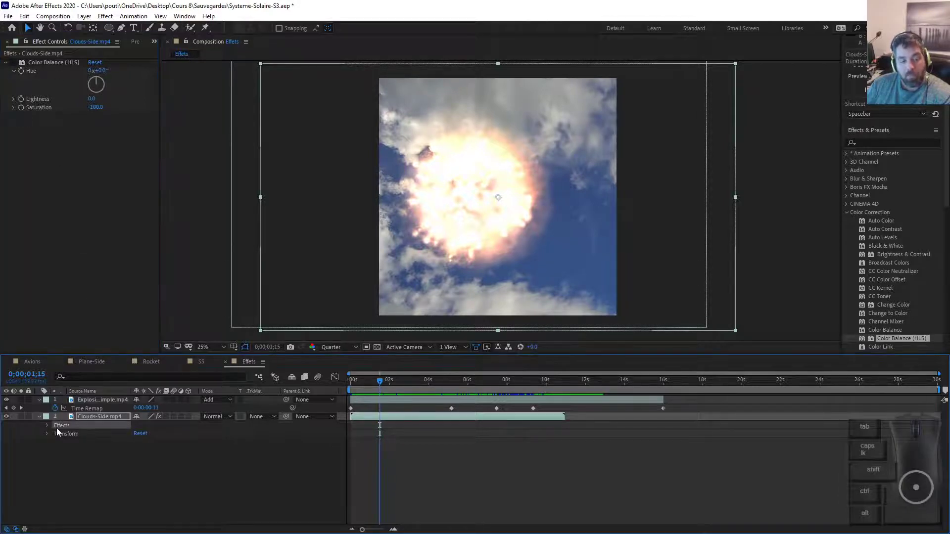
{"action": "key", "text": "Delete"}
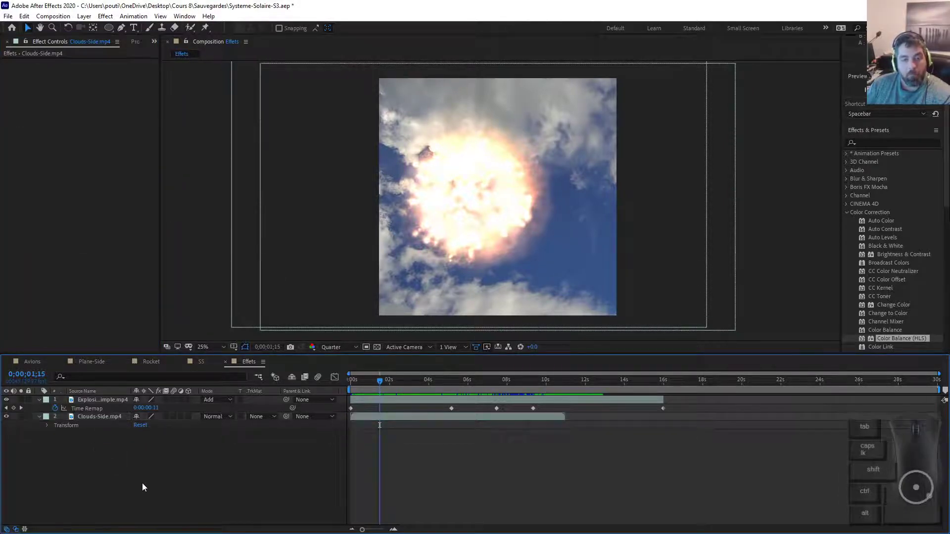
Add a new adjustment layer to the Effets composition and rename it B&W
{"action": "right_click", "coordinate": [155, 455]}
{"action": "left_click", "coordinate": [163, 475]}
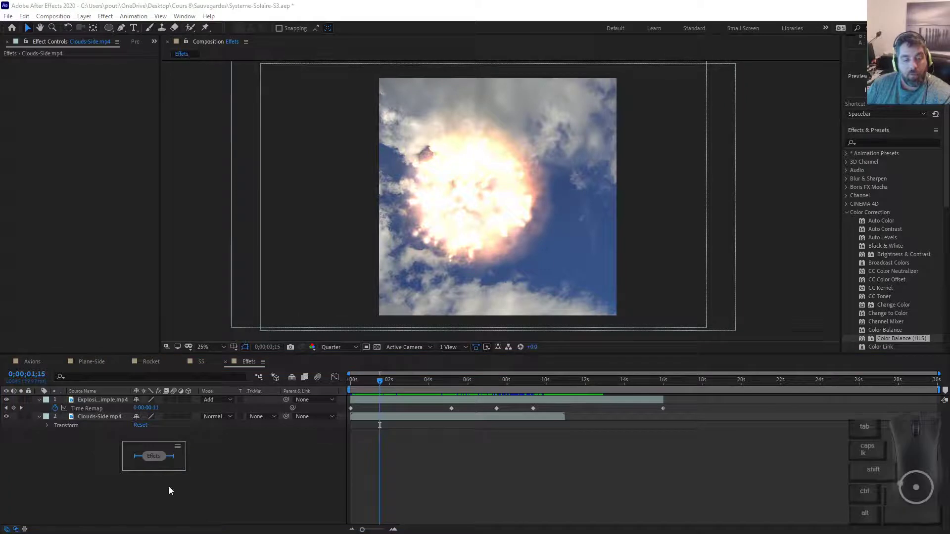
{"action": "right_click", "coordinate": [75, 447]}
{"action": "mouse_move", "coordinate": [197, 334]}
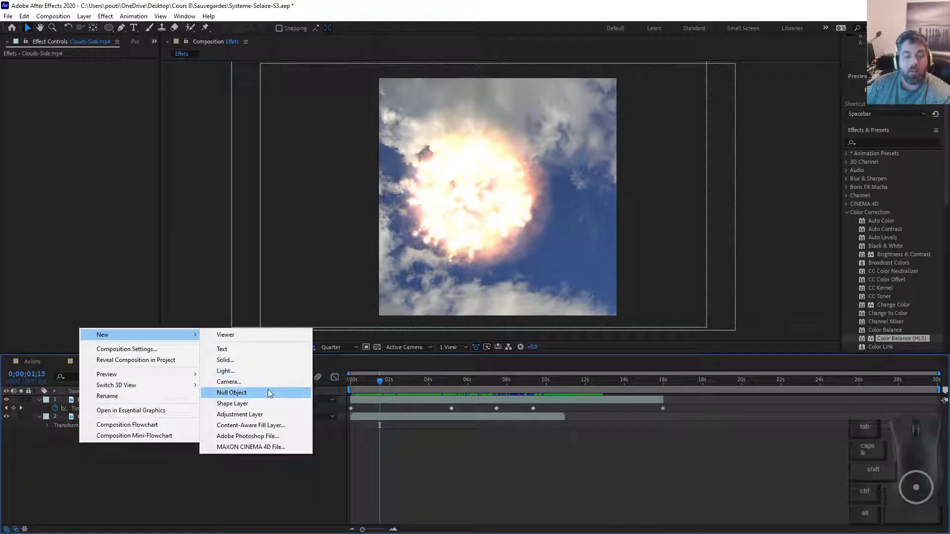
{"action": "left_click", "coordinate": [242, 415]}
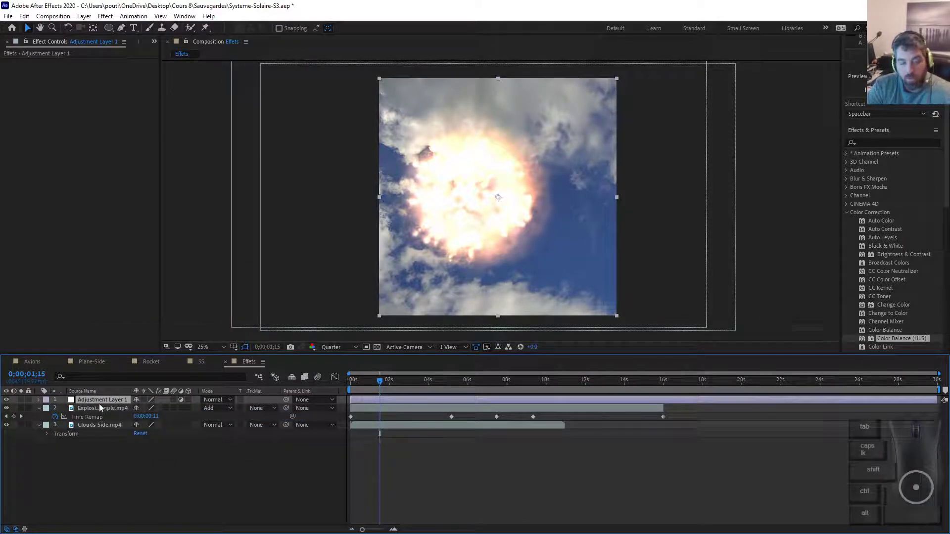
{"action": "key", "text": "Return"}
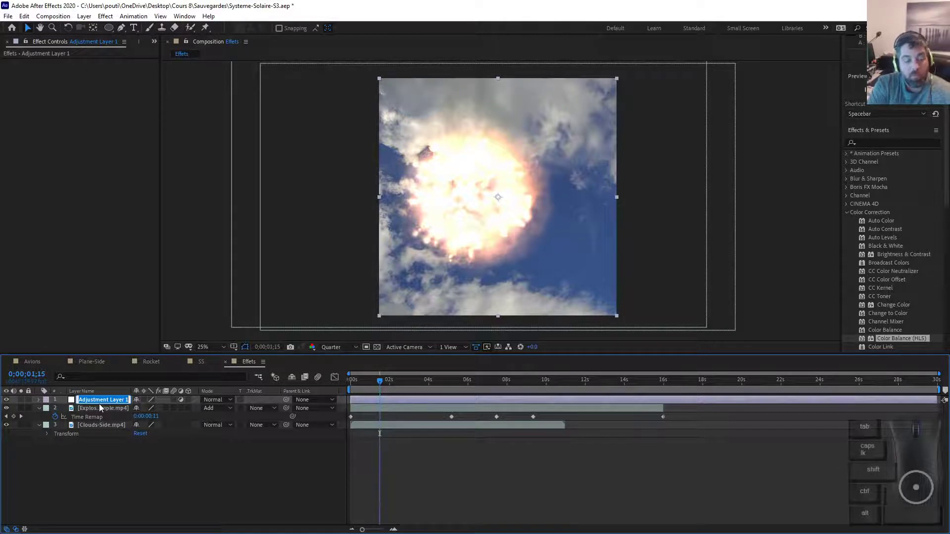
{"action": "key", "text": "shift"}
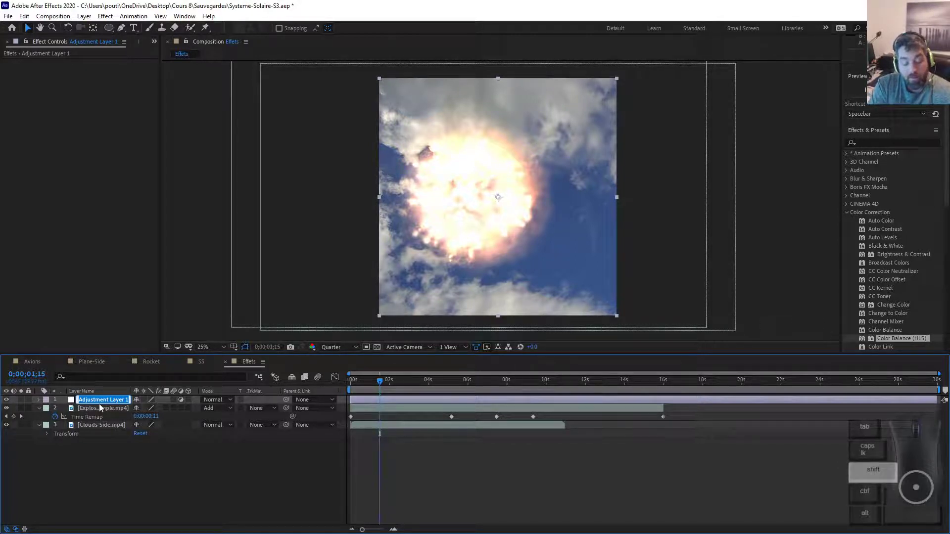
{"action": "type", "text": "B&W"}
{"action": "key", "text": "Return"}
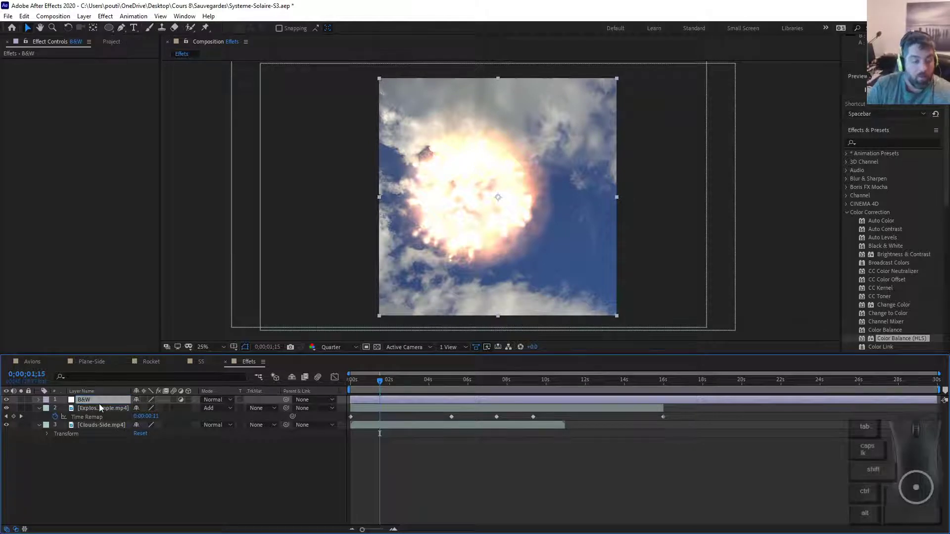
Apply the Color Balance (HLS) effect to the B&W adjustment layer and set its Saturation to -100
{"action": "left_click", "coordinate": [304, 473]}
{"action": "left_click", "coordinate": [109, 400]}
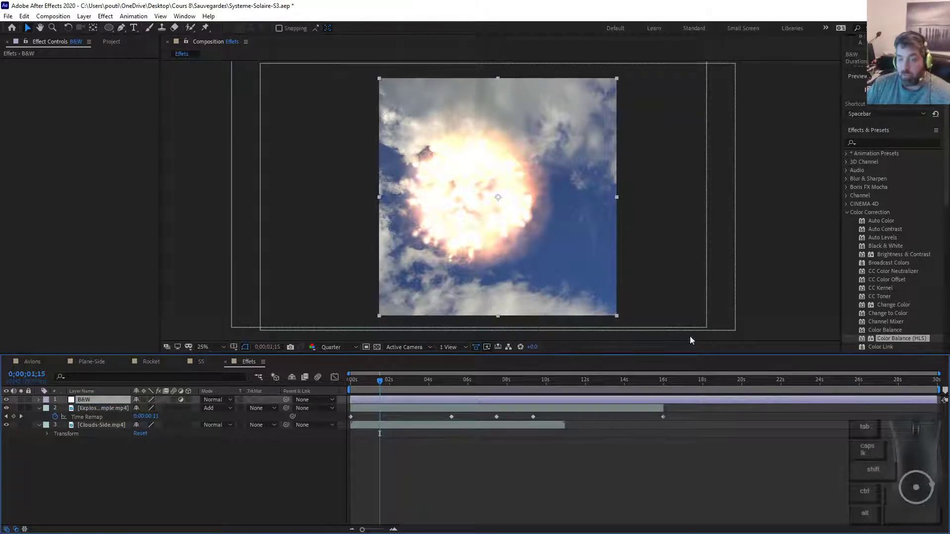
{"action": "scroll", "coordinate": [920, 330], "scroll_direction": "down", "scroll_amount": 2}
{"action": "left_click_drag", "start_coordinate": [913, 308], "coordinate": [106, 402]}
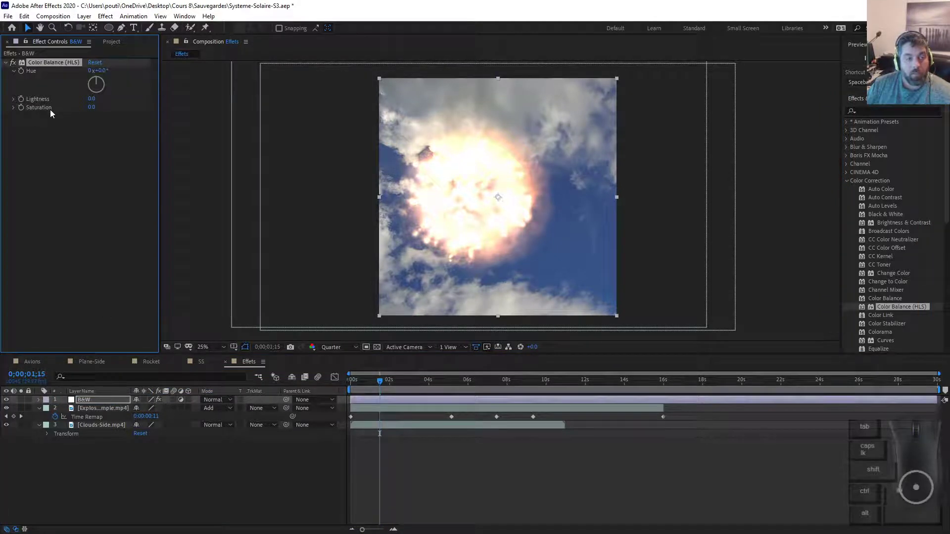
{"action": "type", "text": "-100"}
{"action": "key", "text": "Return"}
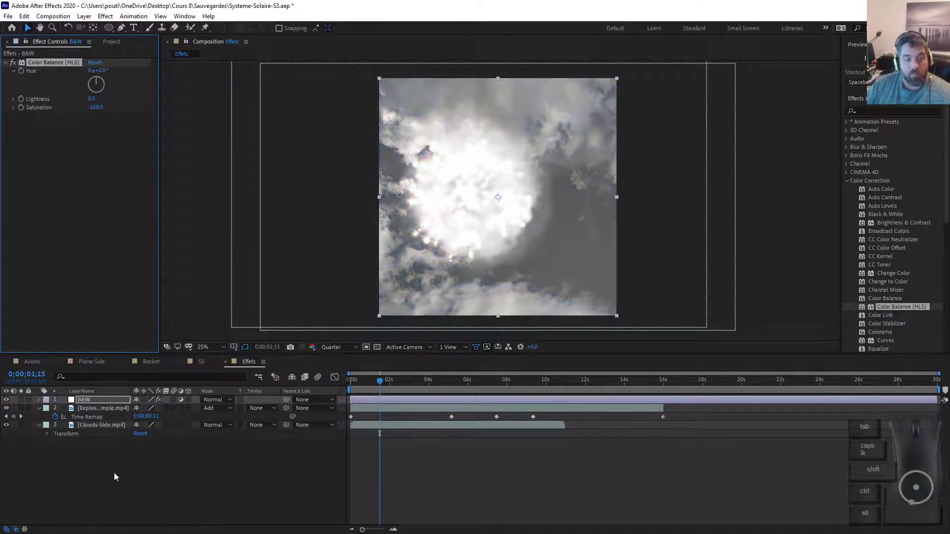
Check the explosion and clouds layers beneath the B&W adjustment layer, collapse the explosion layer's properties, and preview the composite from the start
{"action": "left_click", "coordinate": [114, 473]}
{"action": "left_click", "coordinate": [93, 413]}
{"action": "left_click", "coordinate": [93, 425]}
{"action": "left_click", "coordinate": [105, 437]}
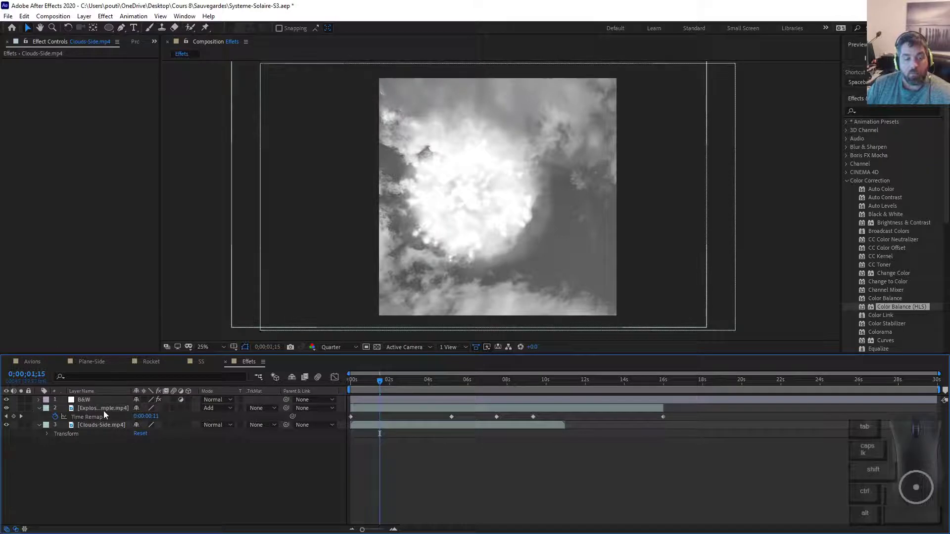
{"action": "left_click", "coordinate": [40, 409]}
{"action": "left_click", "coordinate": [103, 410]}
{"action": "left_click", "coordinate": [114, 440]}
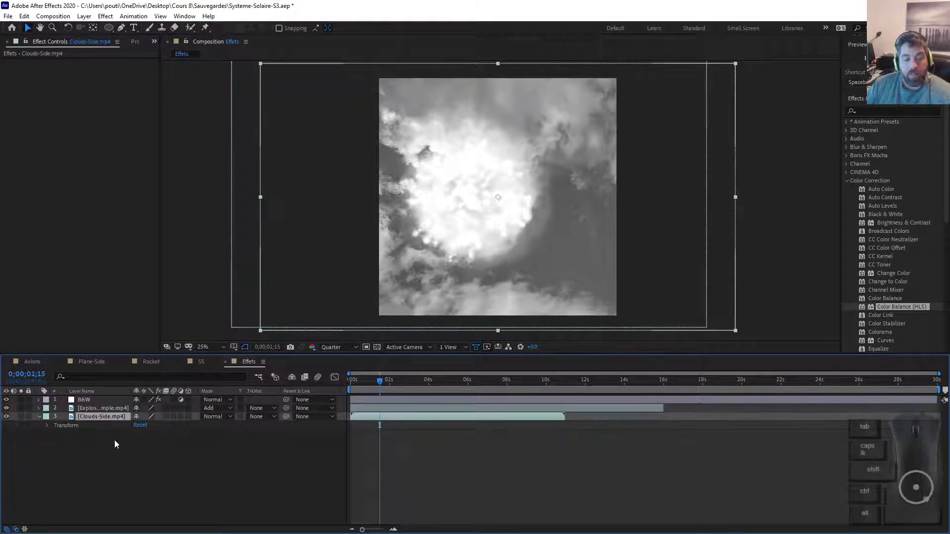
{"action": "left_click", "coordinate": [109, 417]}
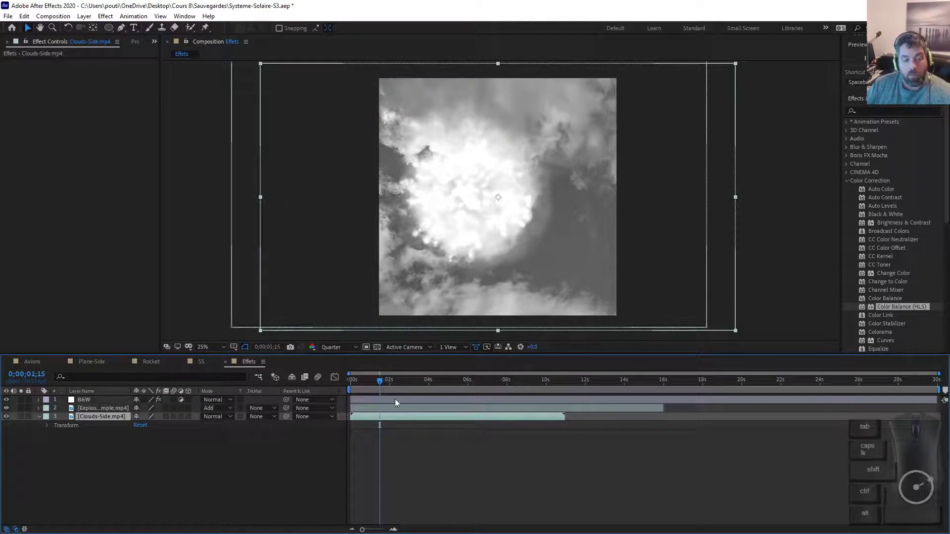
{"action": "left_click", "coordinate": [371, 380]}
{"action": "key", "text": "space"}
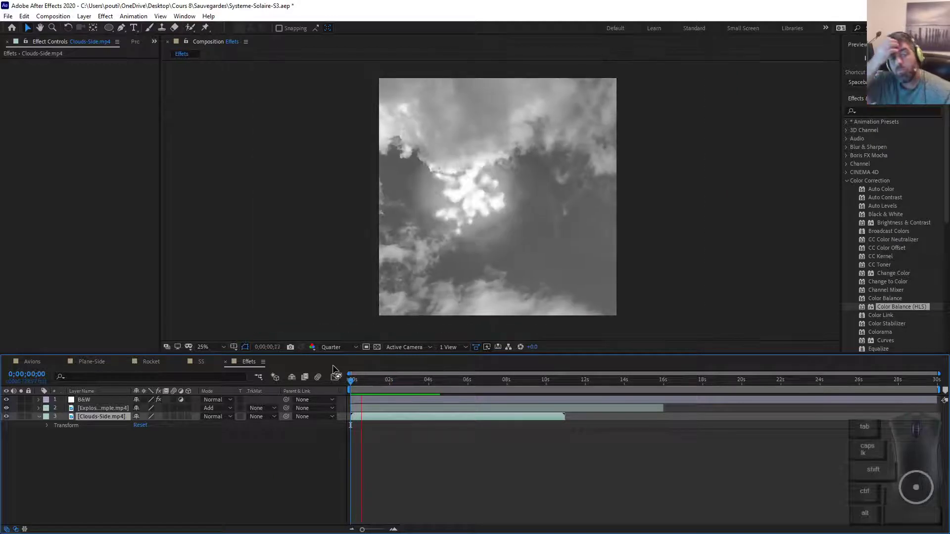
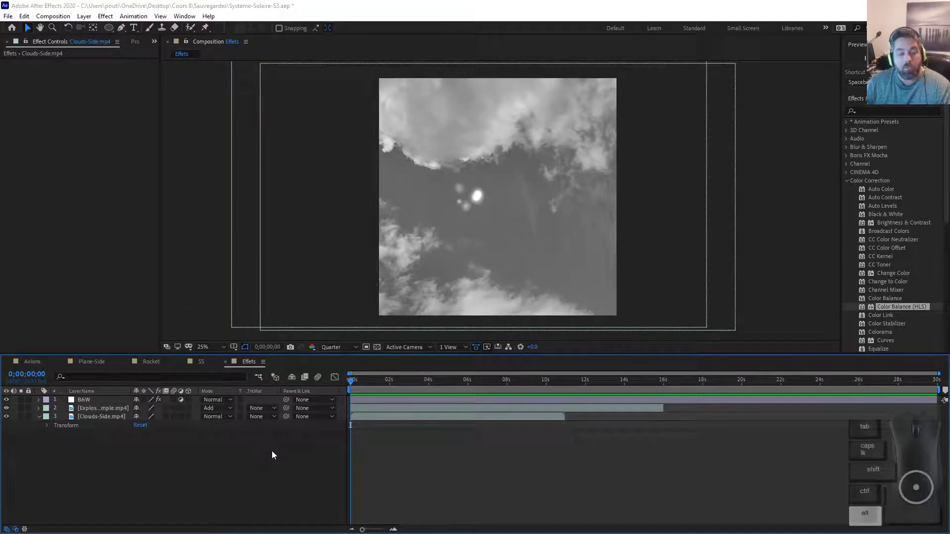
Switch to the presentation to consult the Les MATTES (suite) slide, and return to After Effects
{"action": "key", "text": "alt+Tab"}
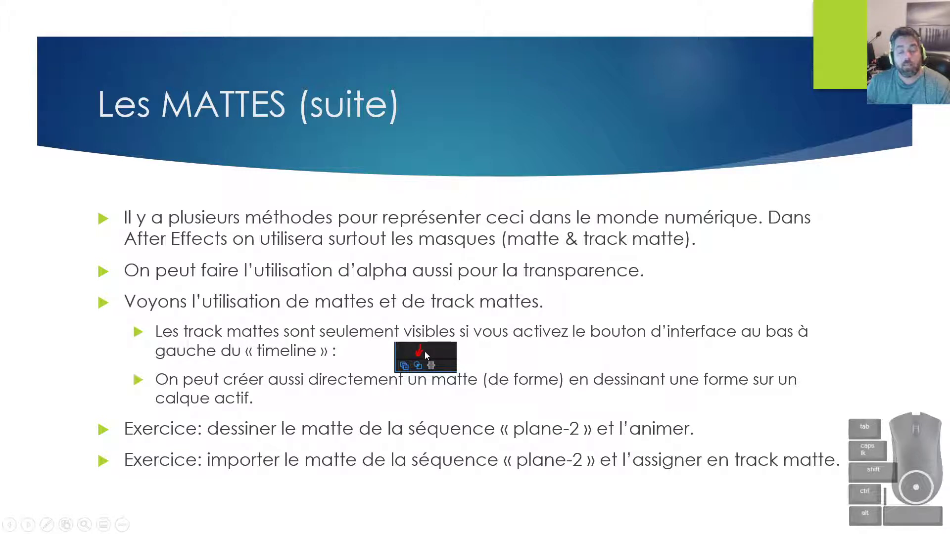
{"action": "key", "text": "alt+Tab"}
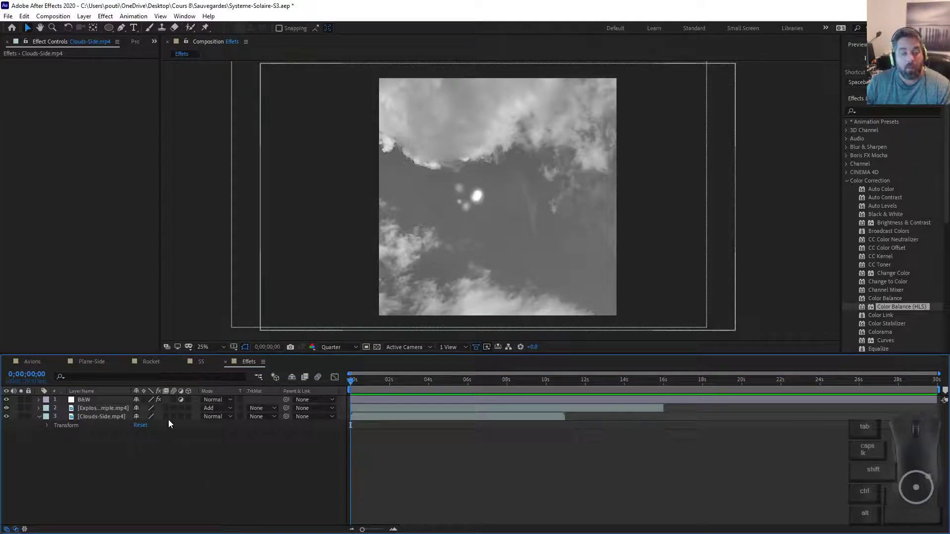
{"action": "left_click", "coordinate": [102, 418]}
{"action": "left_click", "coordinate": [111, 431]}
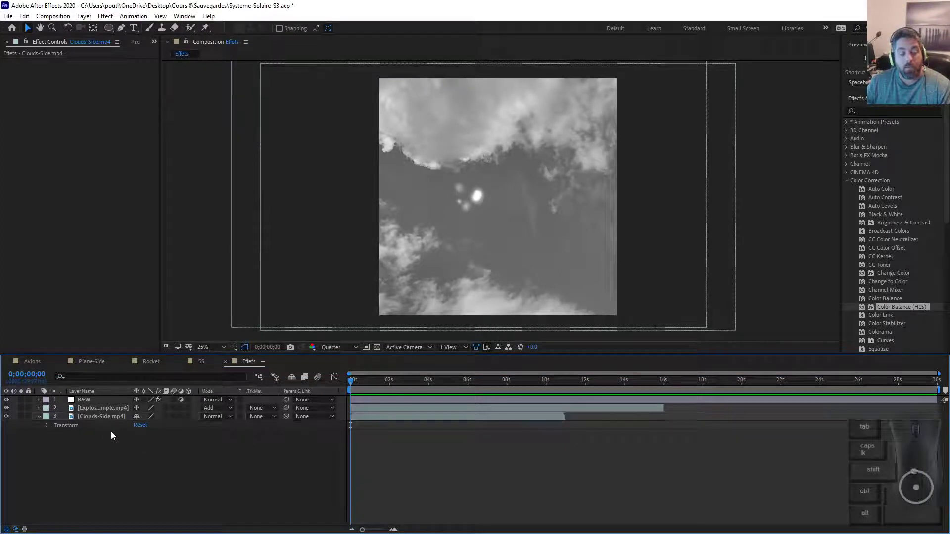
{"action": "left_click", "coordinate": [115, 419]}
{"action": "left_click", "coordinate": [104, 443]}
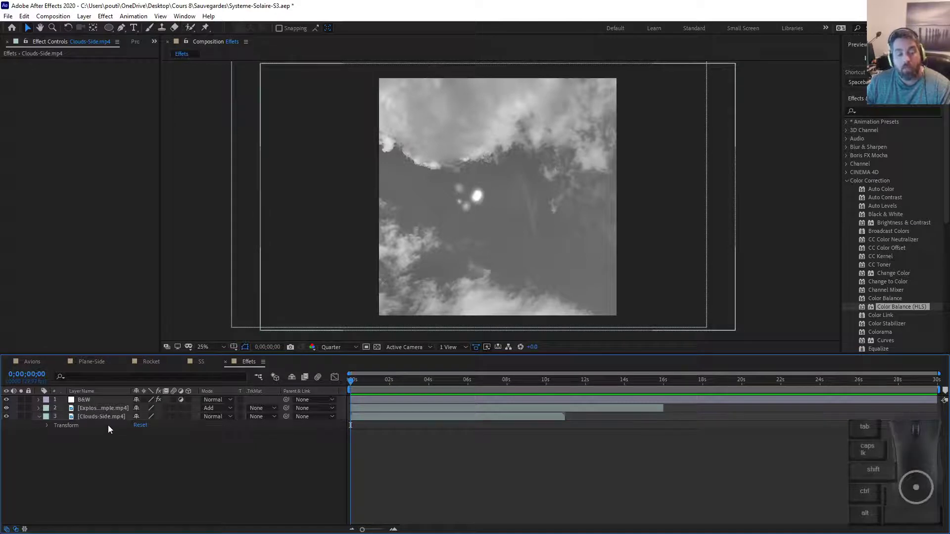
{"action": "left_click", "coordinate": [110, 418]}
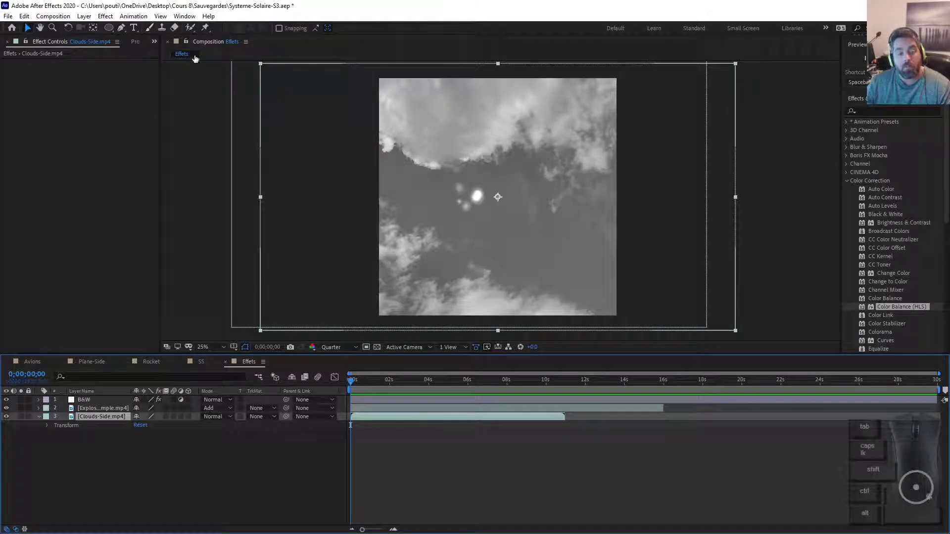
{"action": "left_click", "coordinate": [221, 431]}
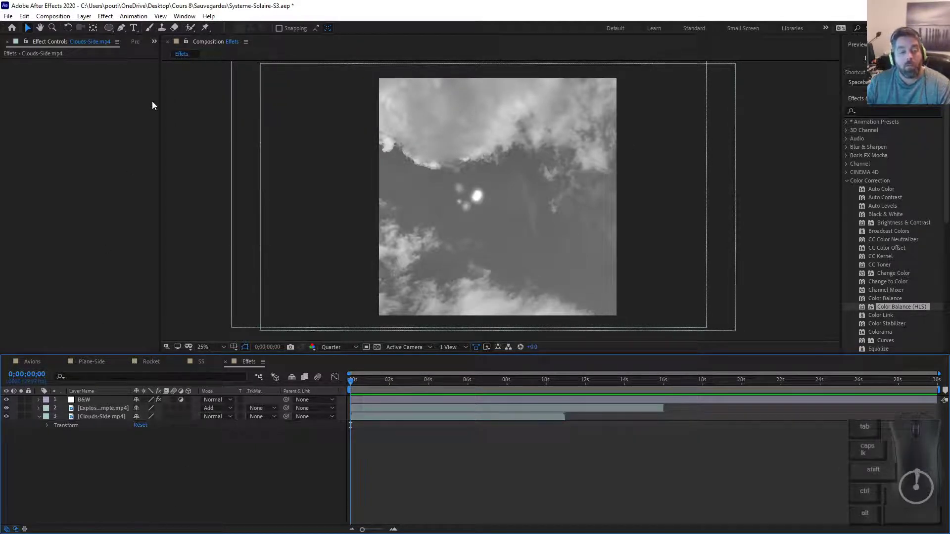
Draw a closed curved freeform shape with the Pen tool beside the explosion while no layer is selected
{"action": "left_click", "coordinate": [149, 27]}
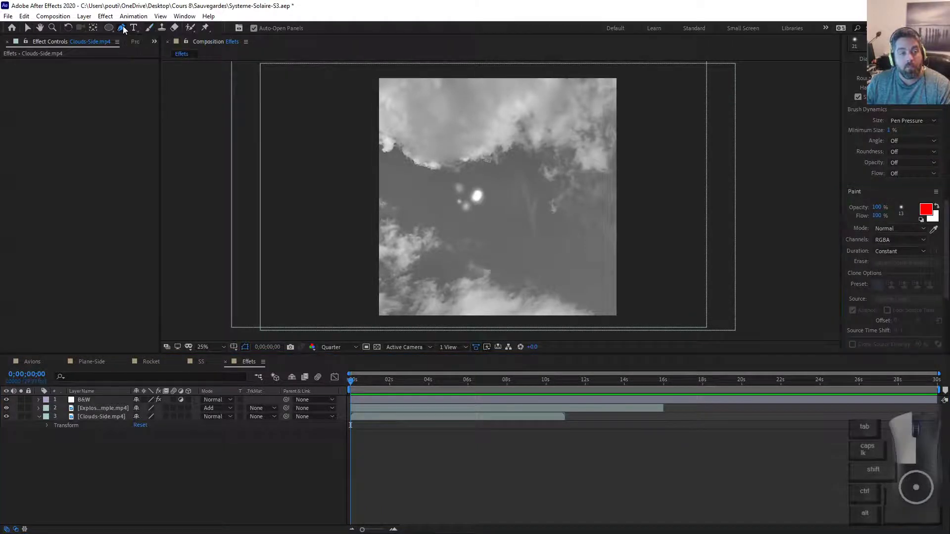
{"action": "left_click", "coordinate": [121, 28]}
{"action": "left_click", "coordinate": [543, 149]}
{"action": "left_click_drag", "start_coordinate": [564, 275], "coordinate": [577, 276]}
{"action": "left_click_drag", "start_coordinate": [600, 207], "coordinate": [597, 190]}
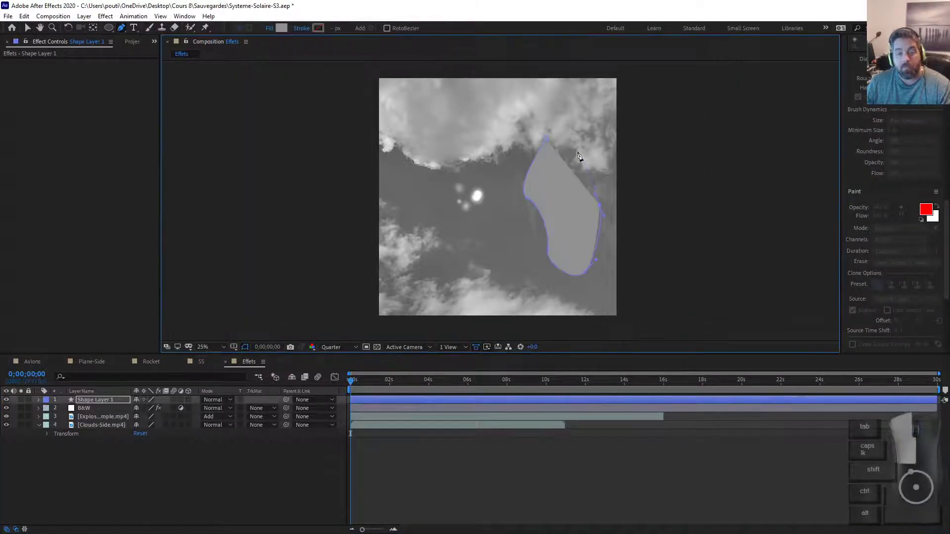
{"action": "left_click_drag", "start_coordinate": [580, 152], "coordinate": [592, 160]}
{"action": "left_click", "coordinate": [546, 142]}
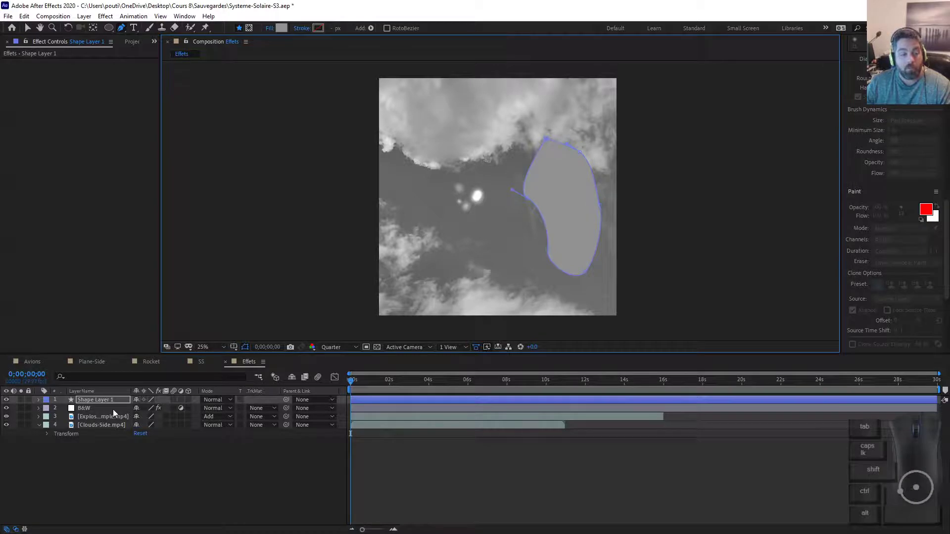
Undo the drawn points of the freeform shape path
{"action": "key", "text": "ctrl+z"}
{"action": "key", "text": "ctrl+z"}
{"action": "key", "text": "ctrl+z"}
{"action": "key", "text": "ctrl+z"}
{"action": "key", "text": "ctrl+z"}
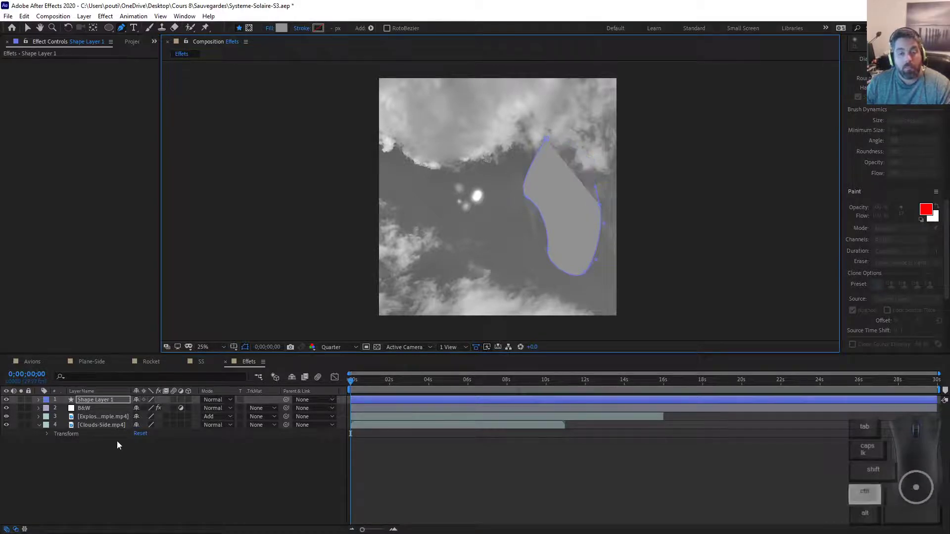
{"action": "key", "text": "ctrl+z"}
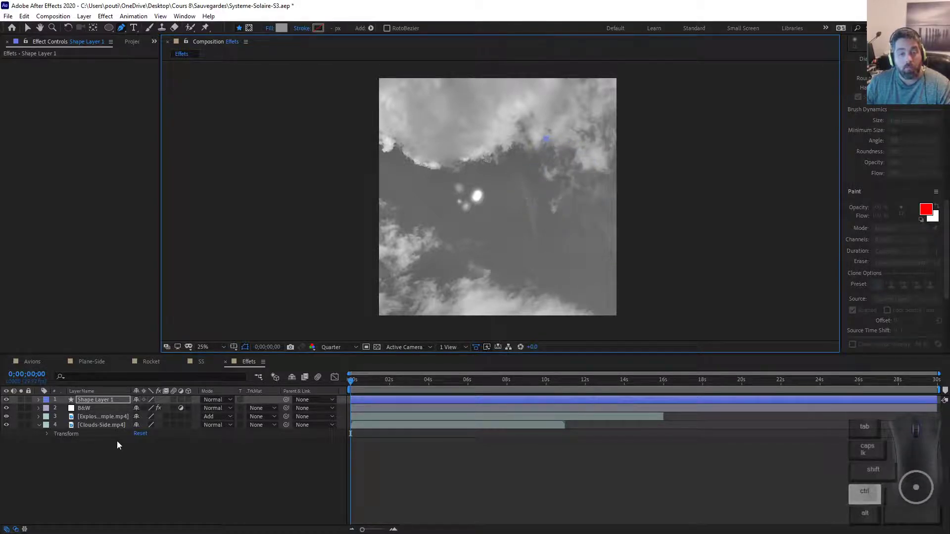
{"action": "key", "text": "ctrl+z"}
Draw a closed freeform mask with the Pen tool on the Clouds-Side.mp4 layer, enclosing a tall area beside the explosion
{"action": "left_click", "coordinate": [108, 425]}
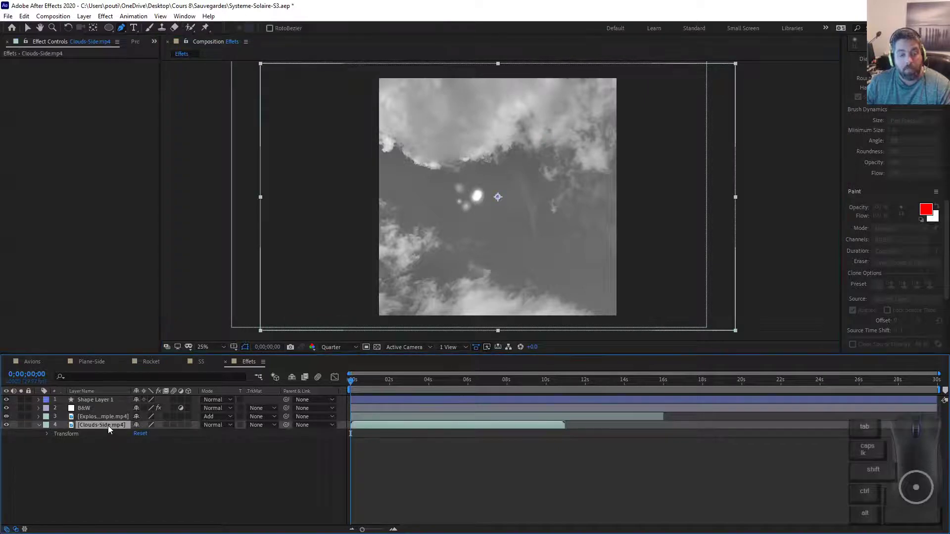
{"action": "left_click", "coordinate": [533, 122]}
{"action": "left_click", "coordinate": [502, 145]}
{"action": "left_click", "coordinate": [513, 185]}
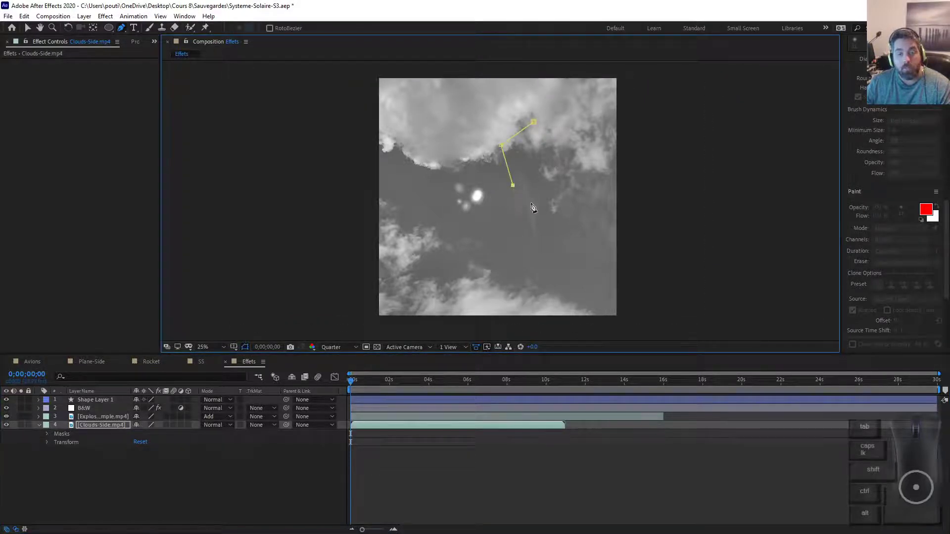
{"action": "left_click_drag", "start_coordinate": [520, 234], "coordinate": [513, 244]}
{"action": "left_click", "coordinate": [505, 287]}
{"action": "left_click_drag", "start_coordinate": [552, 295], "coordinate": [565, 290]}
{"action": "left_click", "coordinate": [581, 278]}
{"action": "left_click", "coordinate": [592, 216]}
{"action": "left_click", "coordinate": [589, 167]}
{"action": "left_click", "coordinate": [597, 142]}
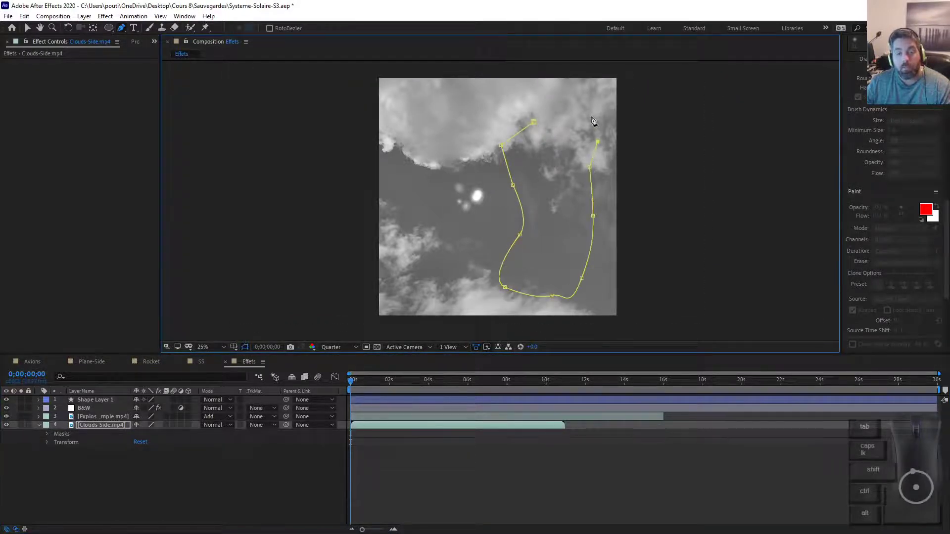
{"action": "left_click", "coordinate": [591, 117]}
{"action": "left_click", "coordinate": [533, 122]}
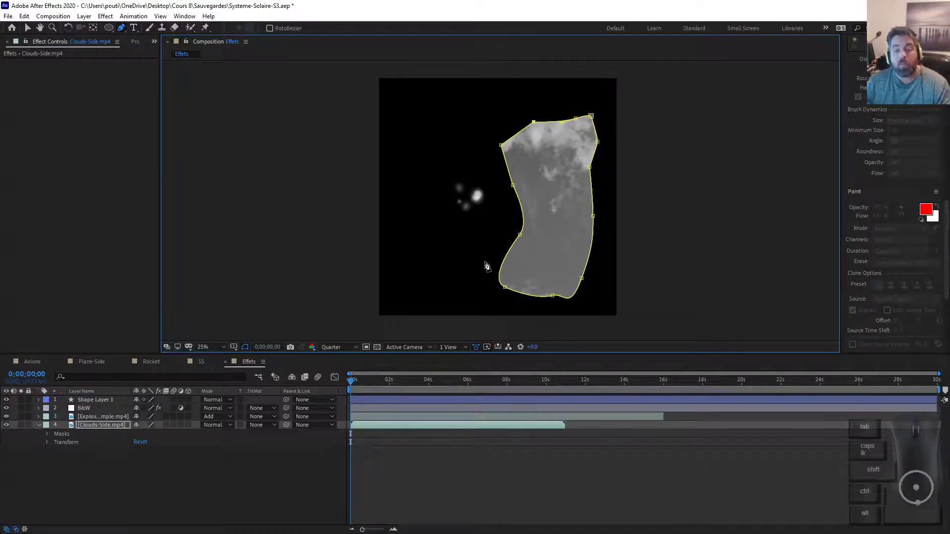
Reveal the properties of Mask 1 on the Clouds-Side.mp4 layer and set a Mask Path keyframe at 0 seconds
{"action": "left_click", "coordinate": [46, 435]}
{"action": "left_click", "coordinate": [46, 438]}
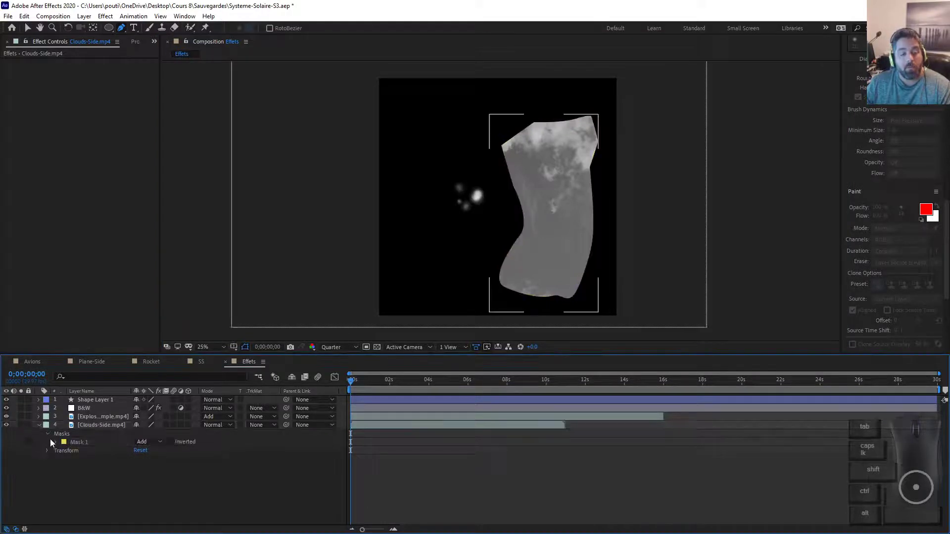
{"action": "left_click", "coordinate": [56, 441]}
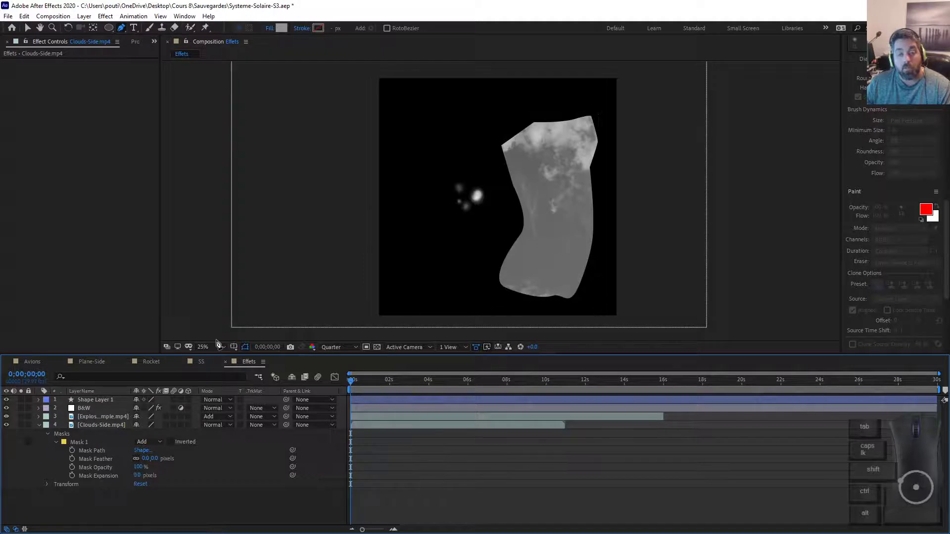
{"action": "left_click", "coordinate": [72, 451]}
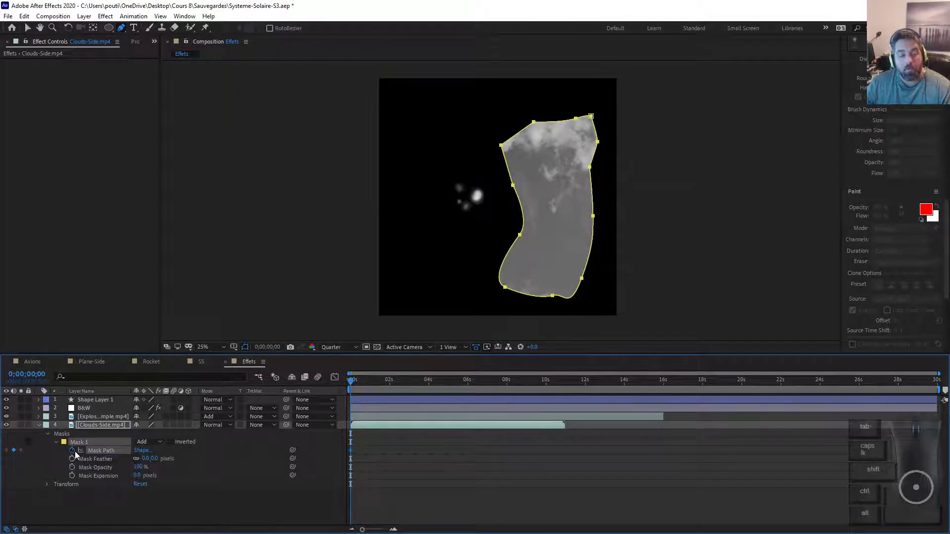
At about 3 seconds, pull the mask's upper-left vertex toward the frame's upper-left corner, and scrub through the mask animation back to the start
{"action": "left_click", "coordinate": [28, 28]}
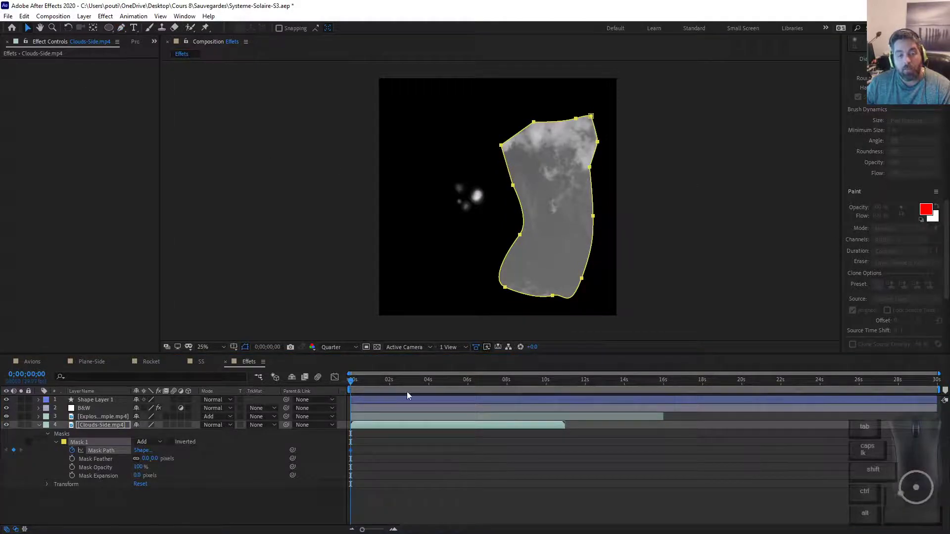
{"action": "left_click_drag", "start_coordinate": [407, 391], "coordinate": [410, 385]}
{"action": "left_click", "coordinate": [524, 145]}
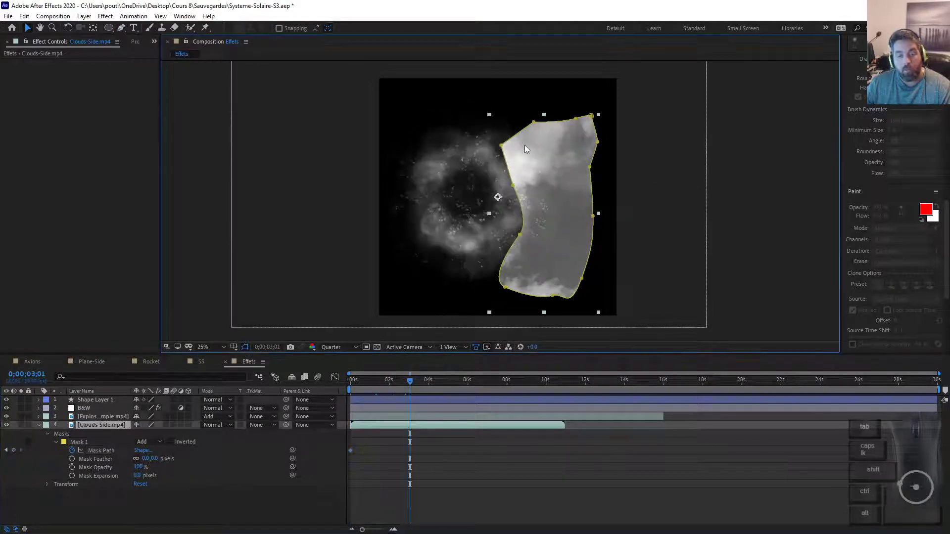
{"action": "left_click", "coordinate": [501, 145]}
{"action": "left_click_drag", "start_coordinate": [502, 146], "coordinate": [419, 117]}
{"action": "left_click_drag", "start_coordinate": [396, 379], "coordinate": [237, 395]}
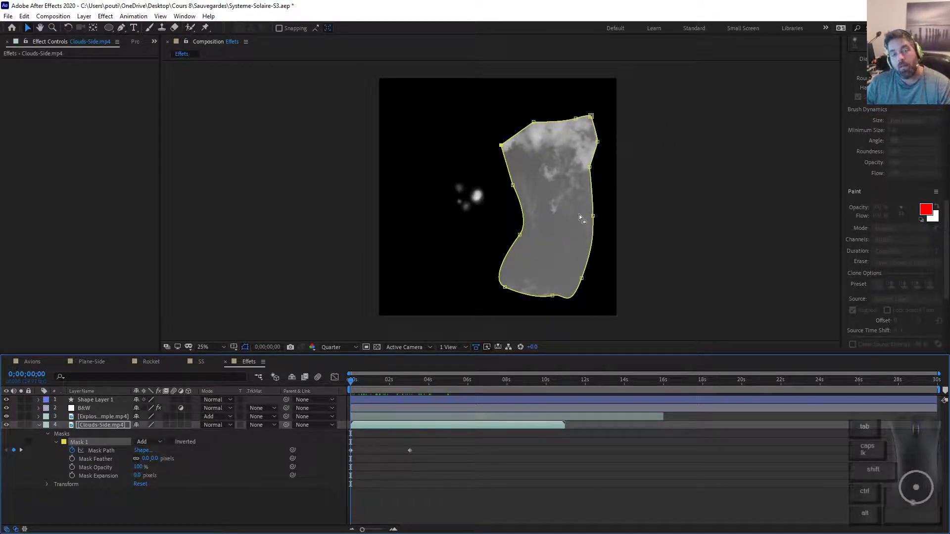
{"action": "left_click_drag", "start_coordinate": [356, 379], "coordinate": [140, 415]}
Switch to the presentation to reread the Les MATTES (suite) slide, and return to After Effects
{"action": "key", "text": "alt+Tab"}
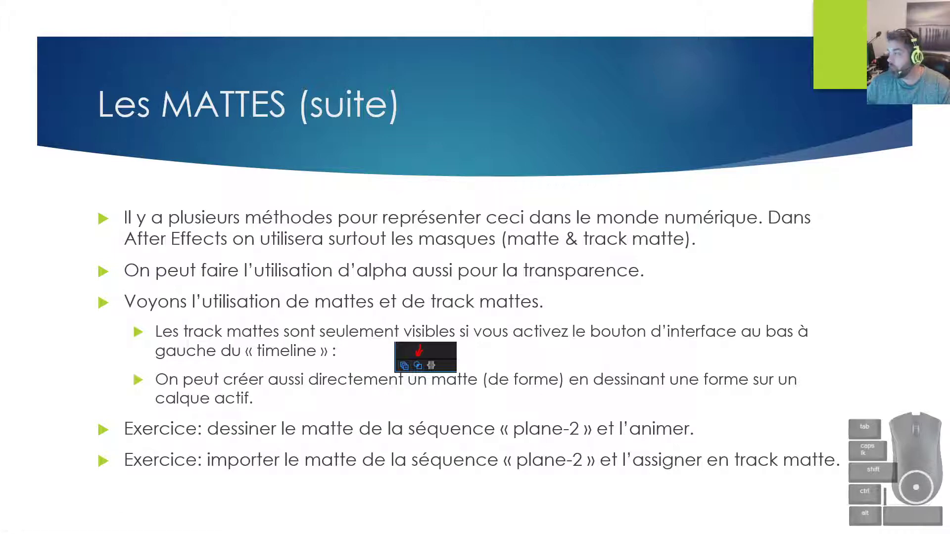
{"action": "key", "text": "alt+Tab"}
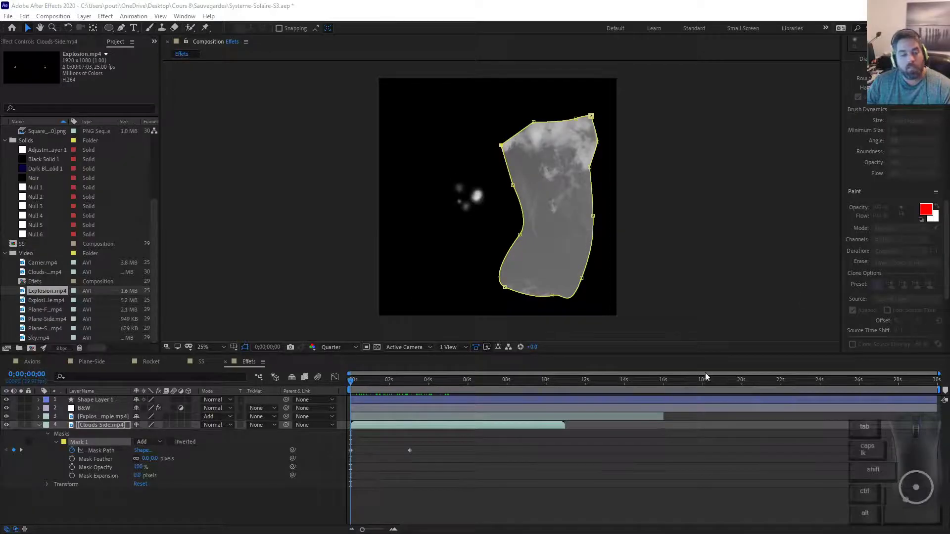
Delete Mask 1 from the Clouds-Side.mp4 layer
{"action": "left_click", "coordinate": [100, 446]}
{"action": "left_click", "coordinate": [99, 443]}
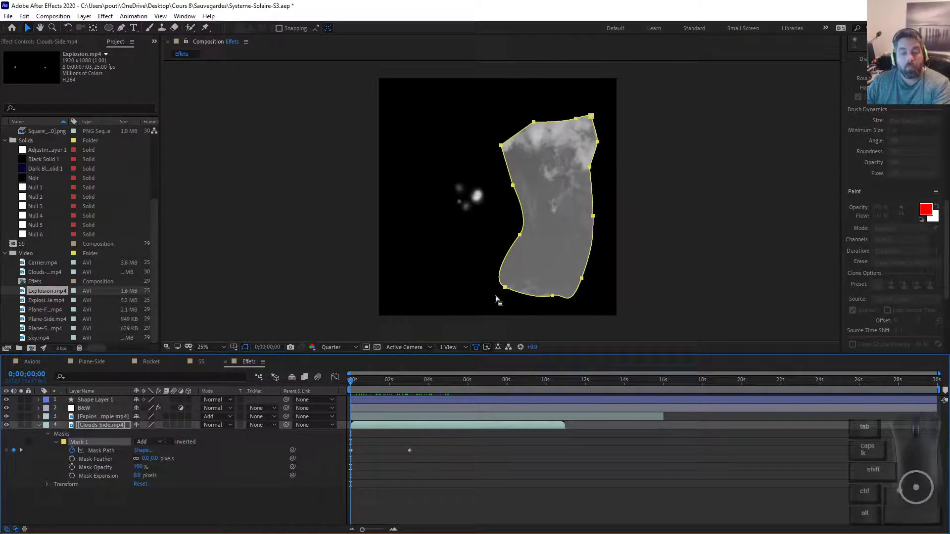
{"action": "key", "text": "Delete"}
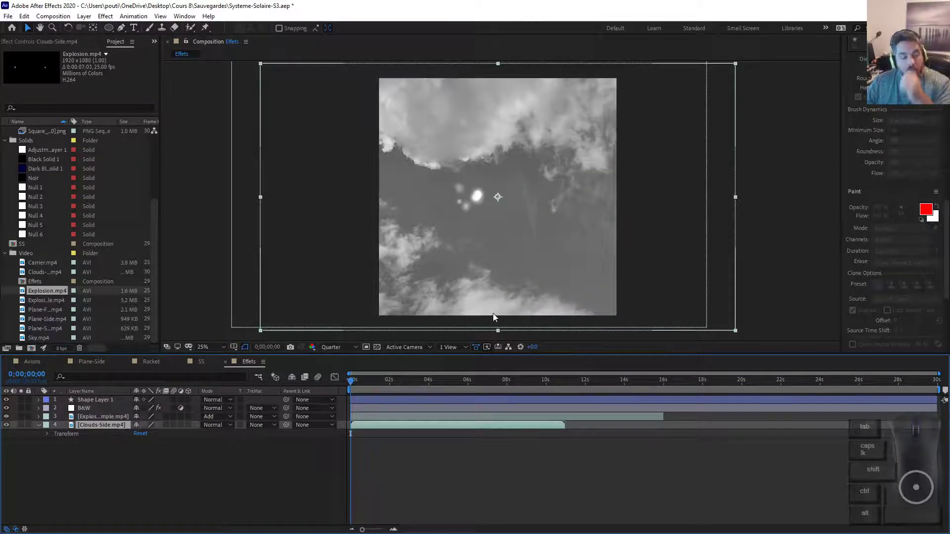
{"action": "left_click", "coordinate": [225, 512]}
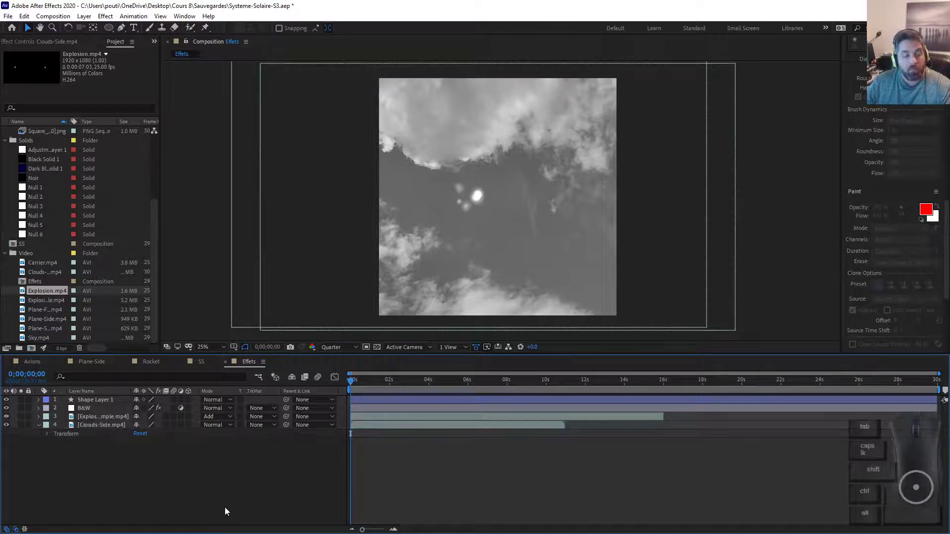
{"action": "left_click", "coordinate": [121, 27]}
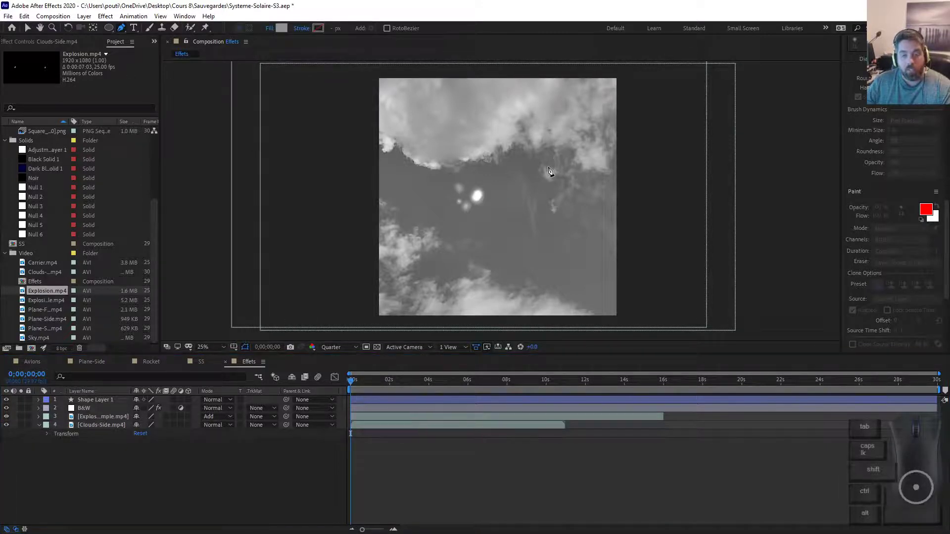
{"action": "left_click", "coordinate": [192, 465]}
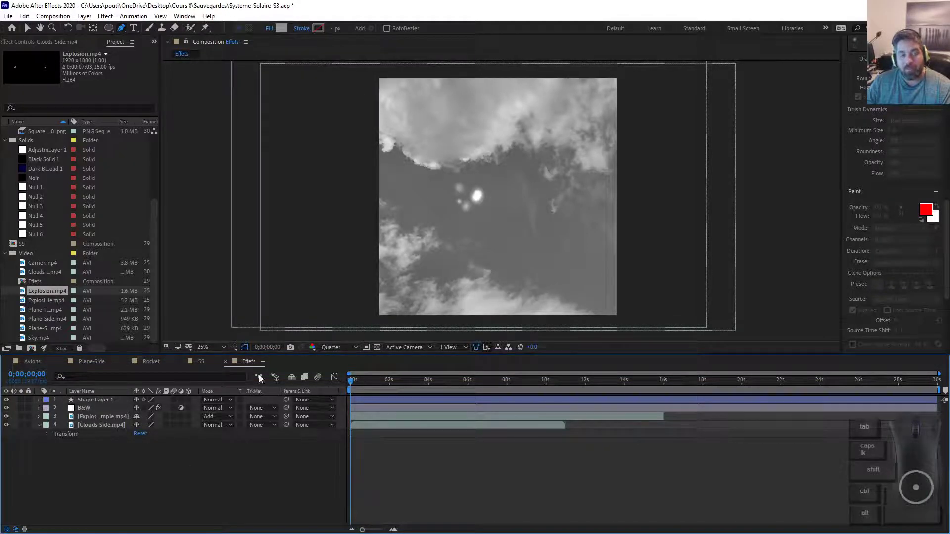
Add Explosion.mp4 to the Effets composition directly above Clouds-Side.mp4, and hide the Explosion-Simple.mp4 layer
{"action": "left_click_drag", "start_coordinate": [44, 290], "coordinate": [81, 421]}
{"action": "left_click", "coordinate": [84, 409]}
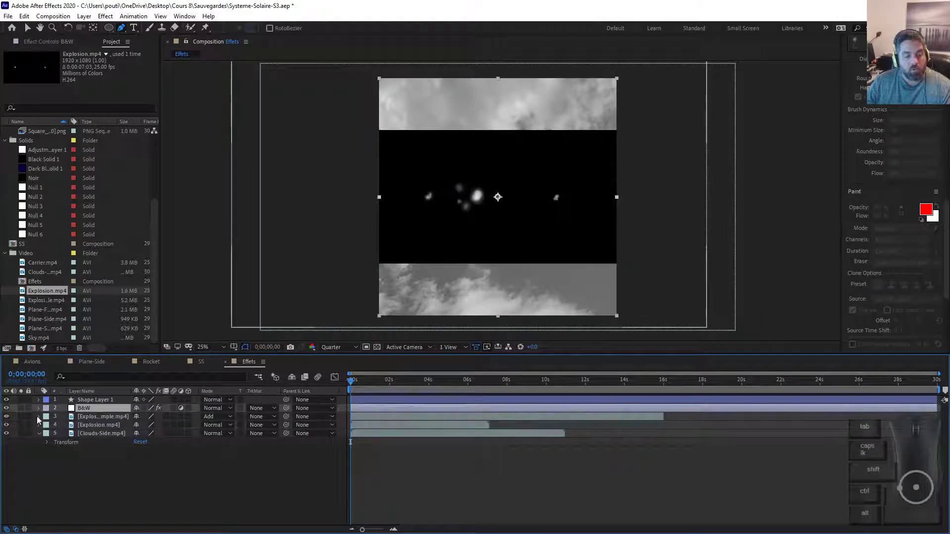
{"action": "left_click", "coordinate": [6, 417]}
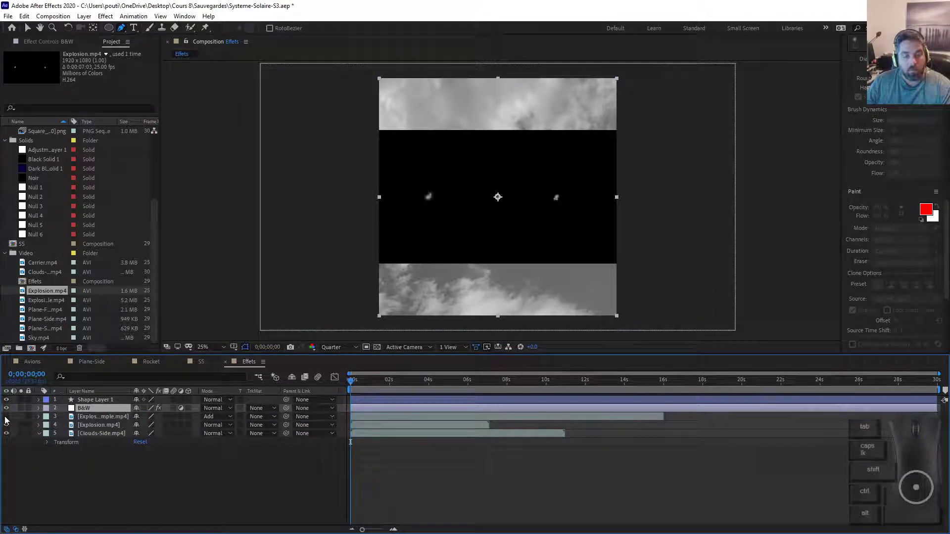
{"action": "left_click", "coordinate": [98, 424]}
{"action": "left_click", "coordinate": [99, 416]}
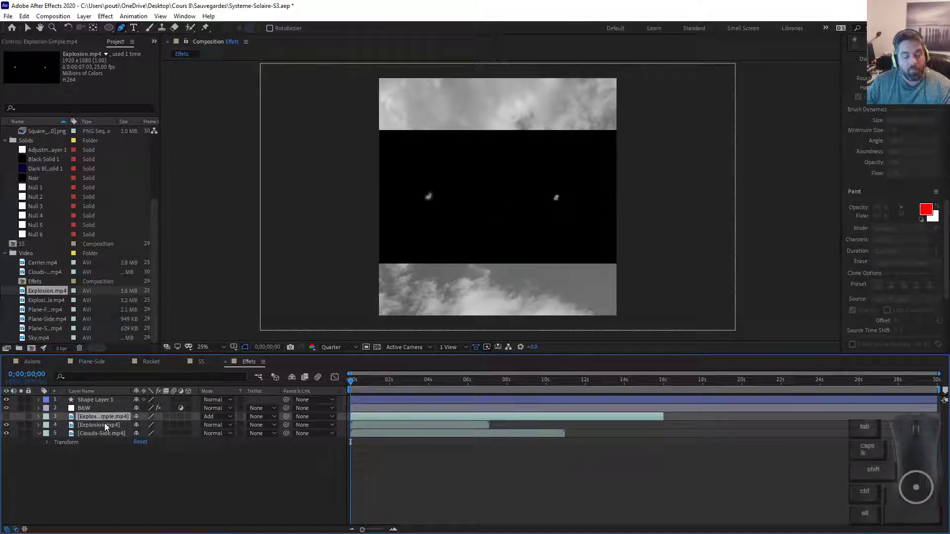
{"action": "left_click", "coordinate": [104, 425]}
{"action": "scroll", "coordinate": [569, 188], "scroll_direction": "up", "scroll_amount": 2}
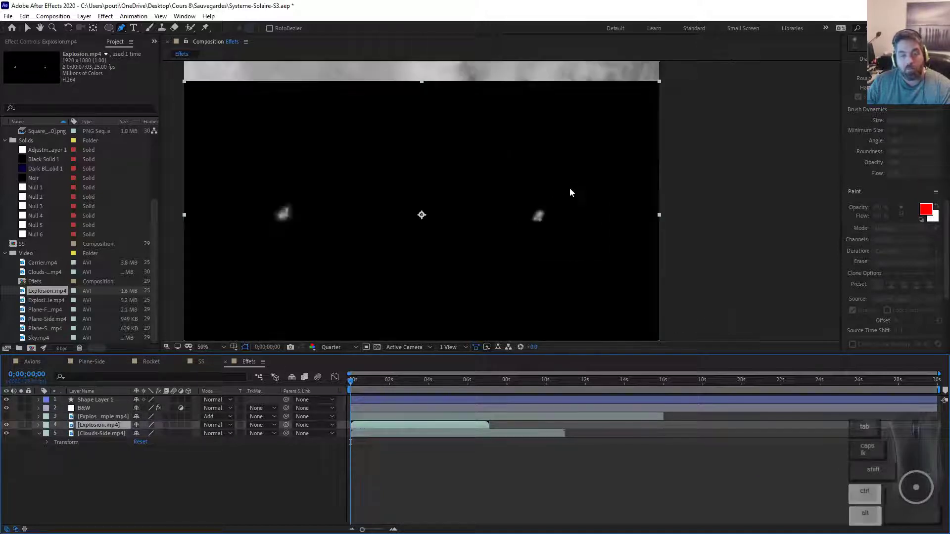
{"action": "scroll", "coordinate": [569, 188], "scroll_direction": "down", "scroll_amount": 2}
{"action": "key", "text": "F2"}
Hide the B&W adjustment layer and delete the leftover Shape Layer 1
{"action": "left_click", "coordinate": [4, 401]}
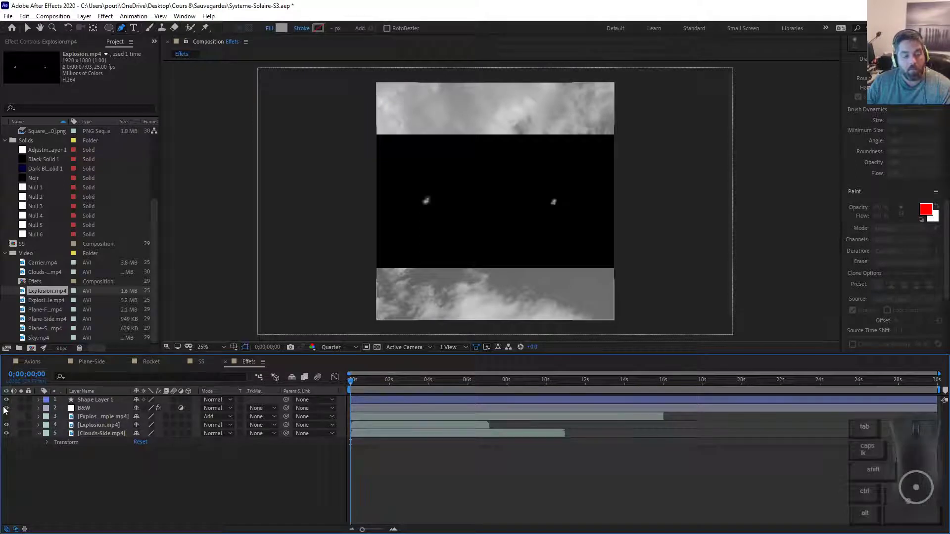
{"action": "left_click", "coordinate": [7, 409]}
{"action": "left_click", "coordinate": [90, 403]}
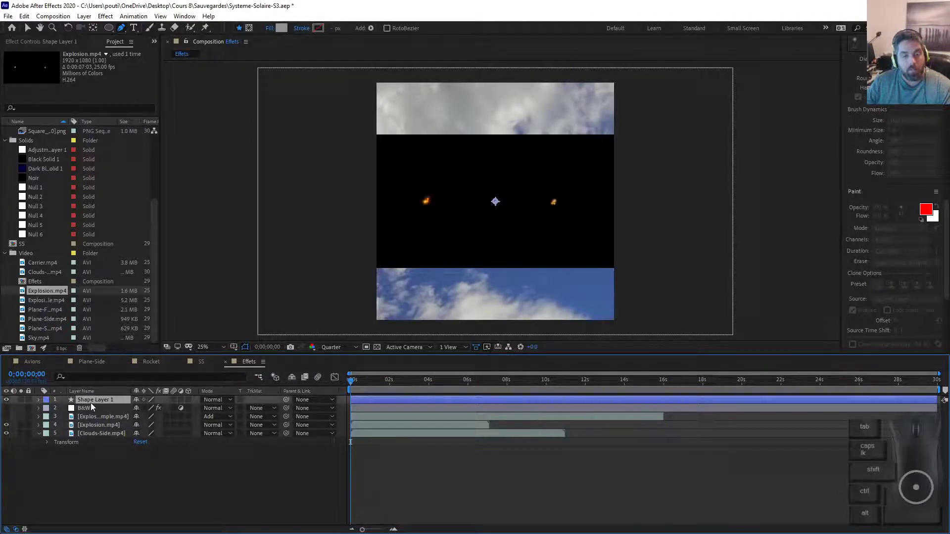
{"action": "left_click_drag", "start_coordinate": [362, 388], "coordinate": [382, 395]}
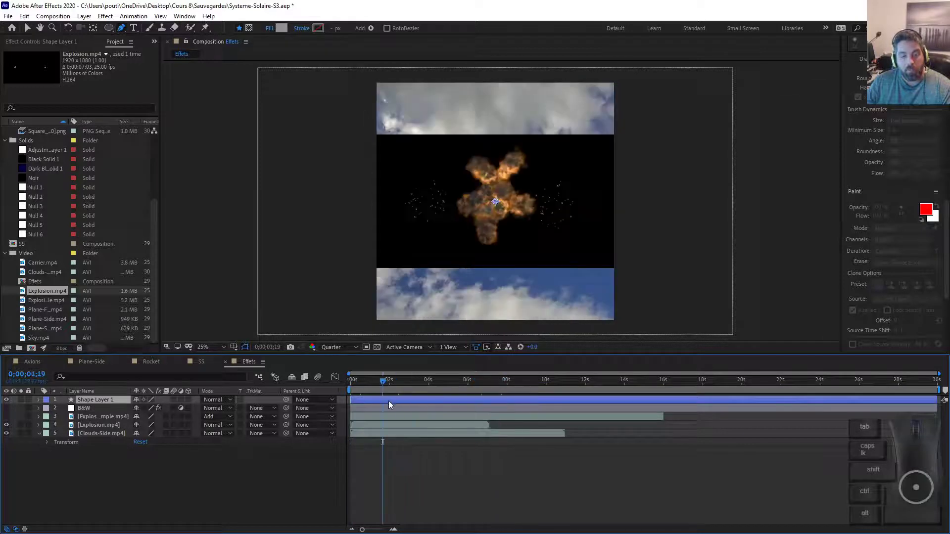
{"action": "key", "text": "Delete"}
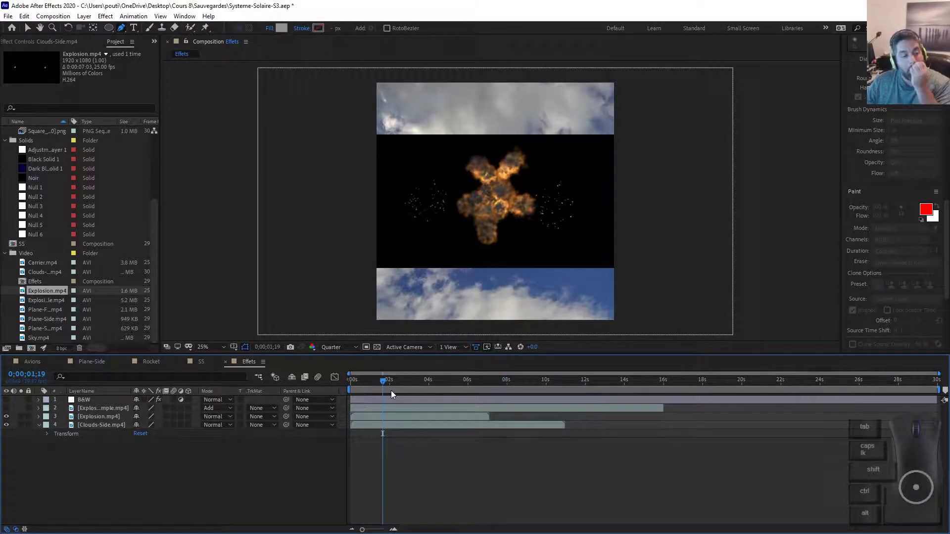
Return to the start of the timeline and delete the B&W and Explosion-Simple.mp4 layers
{"action": "left_click", "coordinate": [388, 383]}
{"action": "key", "text": "Home"}
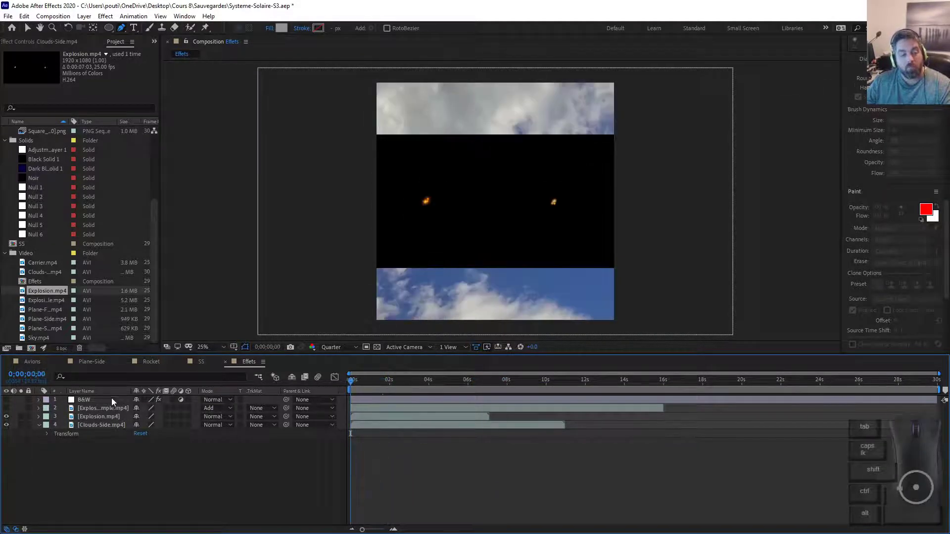
{"action": "left_click", "coordinate": [111, 399]}
{"action": "left_click", "coordinate": [103, 405], "text": "ctrl"}
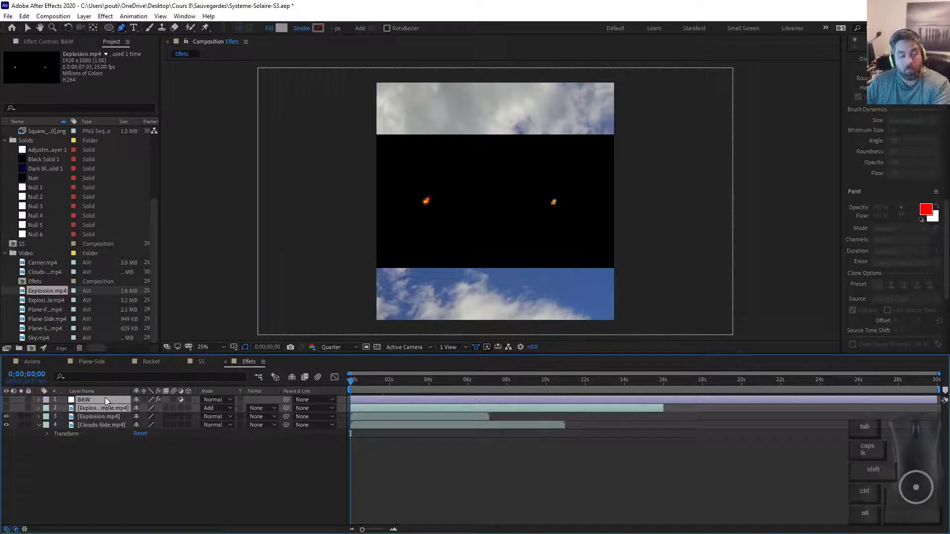
{"action": "key", "text": "Delete"}
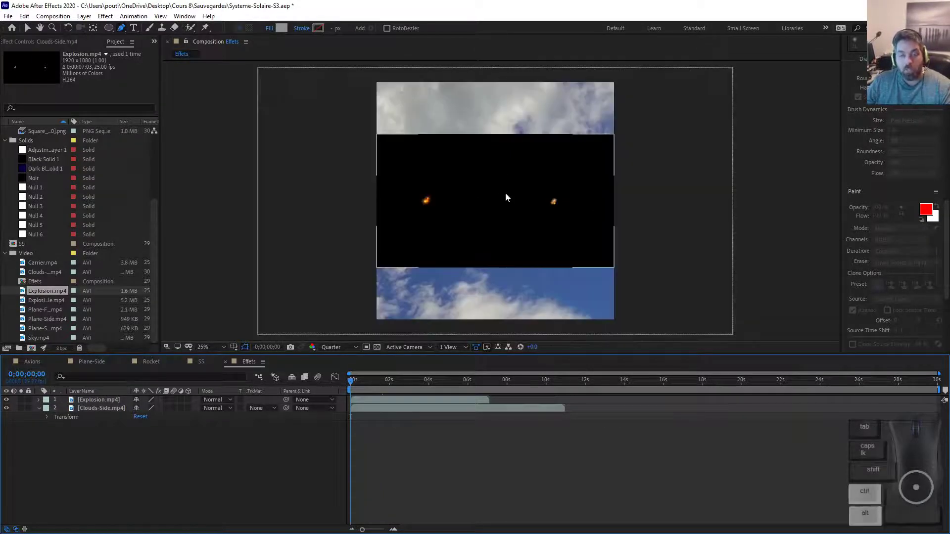
Move the playhead to about 1 second and set the Explosion.mp4 layer's blending mode to Add
{"action": "mouse_move", "coordinate": [358, 384]}
{"action": "left_mouse_down"}
{"action": "mouse_move", "coordinate": [419, 394]}
{"action": "mouse_move", "coordinate": [360, 388]}
{"action": "mouse_move", "coordinate": [384, 388]}
{"action": "mouse_move", "coordinate": [372, 388]}
{"action": "left_mouse_up"}
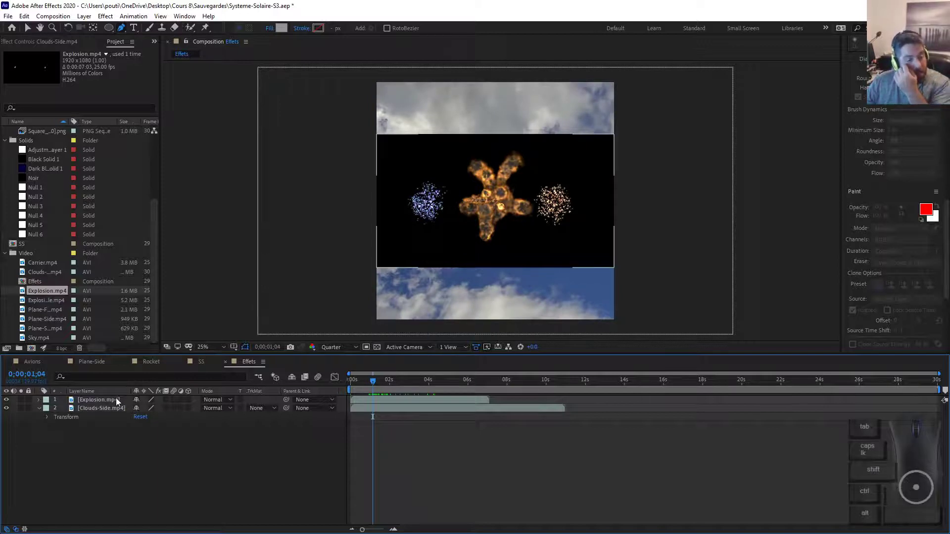
{"action": "left_click", "coordinate": [116, 400]}
{"action": "left_click", "coordinate": [225, 400]}
{"action": "left_click", "coordinate": [257, 206]}
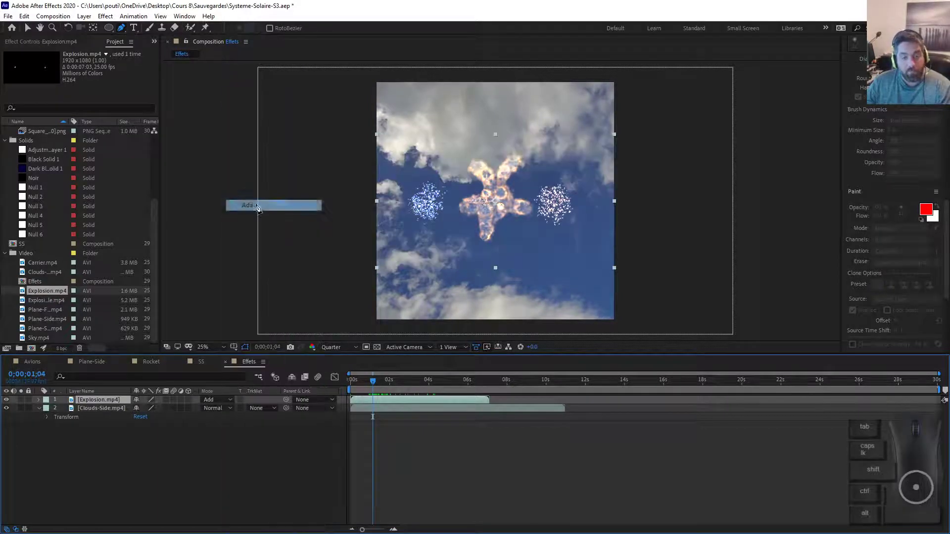
Preview the Add-blended explosions over the clouds during the first second, ending at 0;00;00;25
{"action": "mouse_move", "coordinate": [373, 386]}
{"action": "left_mouse_down"}
{"action": "mouse_move", "coordinate": [396, 393]}
{"action": "mouse_move", "coordinate": [320, 384]}
{"action": "mouse_move", "coordinate": [371, 390]}
{"action": "left_mouse_up"}
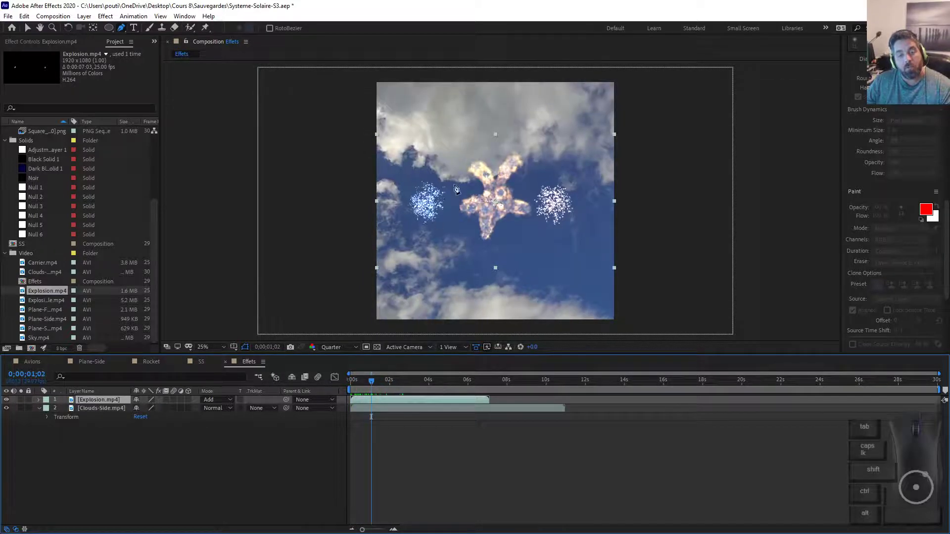
{"action": "scroll", "coordinate": [399, 197], "scroll_direction": "up", "scroll_amount": 2}
{"action": "scroll", "coordinate": [402, 192], "scroll_direction": "up", "scroll_amount": 2}
{"action": "scroll", "coordinate": [417, 209], "scroll_direction": "down", "scroll_amount": 2}
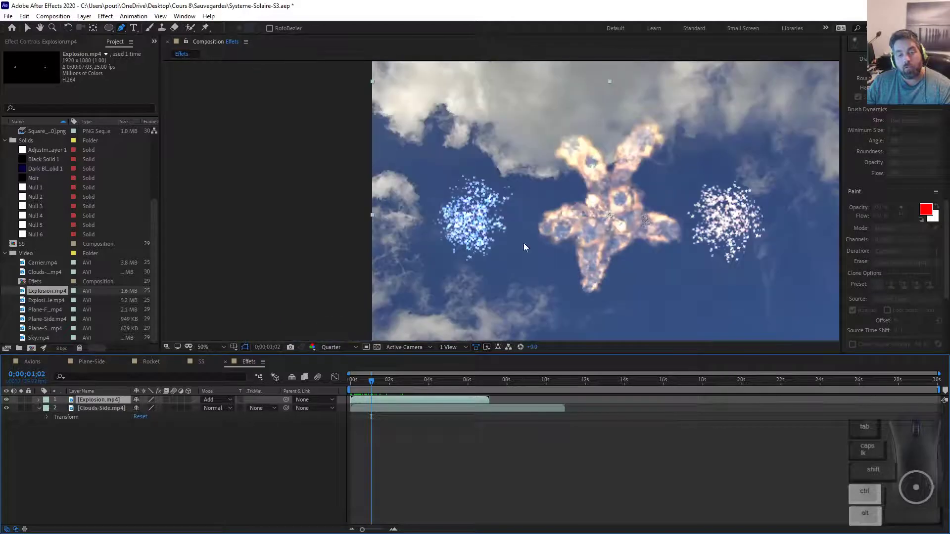
{"action": "mouse_move", "coordinate": [371, 380]}
{"action": "left_mouse_down"}
{"action": "mouse_move", "coordinate": [445, 386]}
{"action": "mouse_move", "coordinate": [313, 384]}
{"action": "mouse_move", "coordinate": [359, 384]}
{"action": "left_mouse_up"}
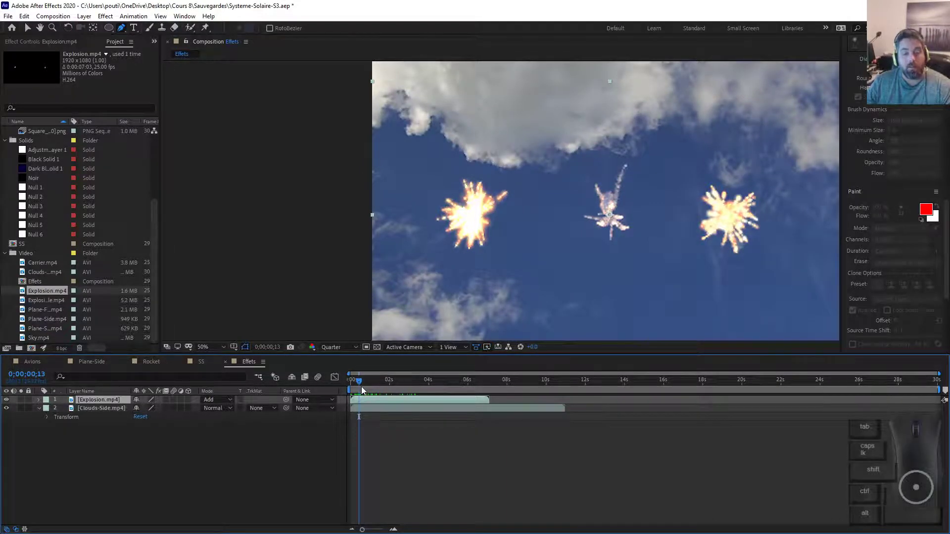
{"action": "mouse_move", "coordinate": [361, 387]}
{"action": "left_mouse_down"}
{"action": "mouse_move", "coordinate": [349, 384]}
{"action": "mouse_move", "coordinate": [366, 388]}
{"action": "left_mouse_up"}
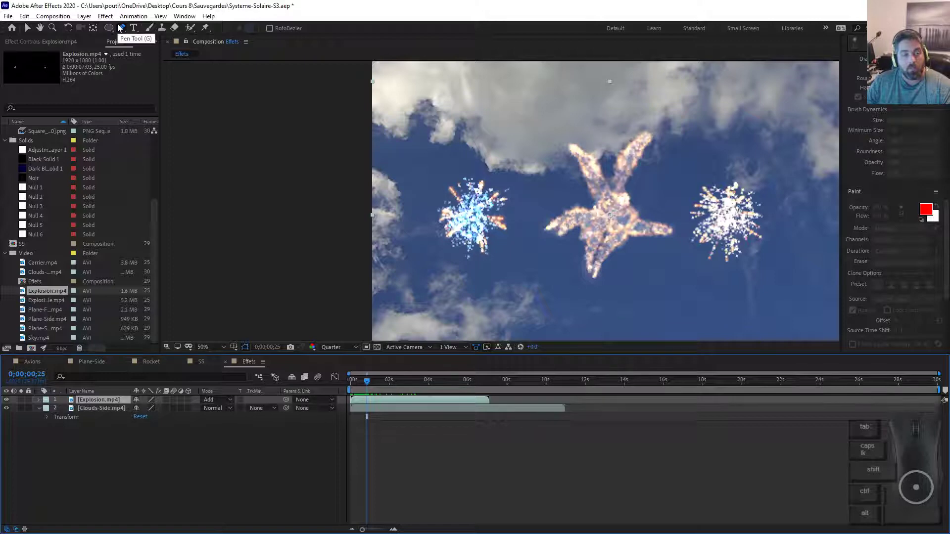
Draw a closed Pen tool mask on the Explosion.mp4 layer around the leftmost explosion
{"action": "left_click", "coordinate": [110, 403]}
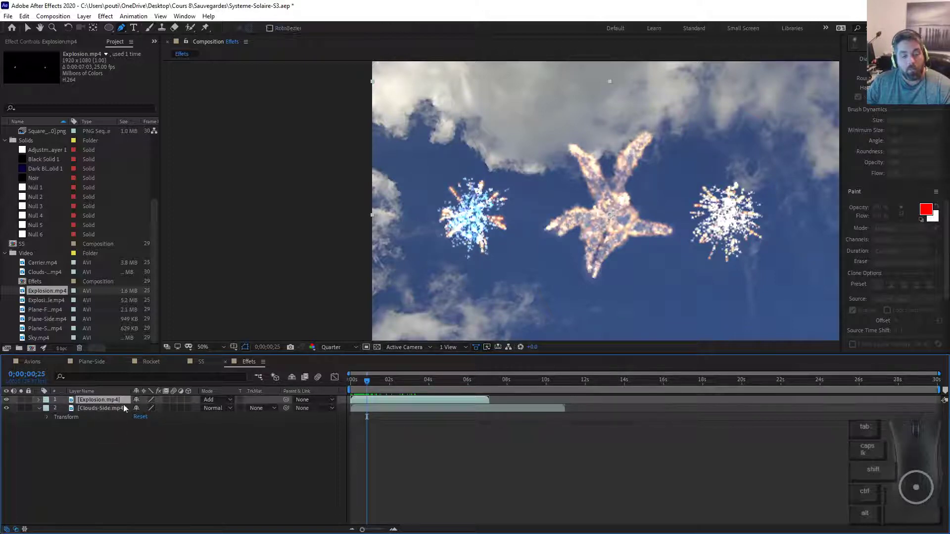
{"action": "left_click", "coordinate": [451, 268]}
{"action": "left_click_drag", "start_coordinate": [513, 270], "coordinate": [537, 171]}
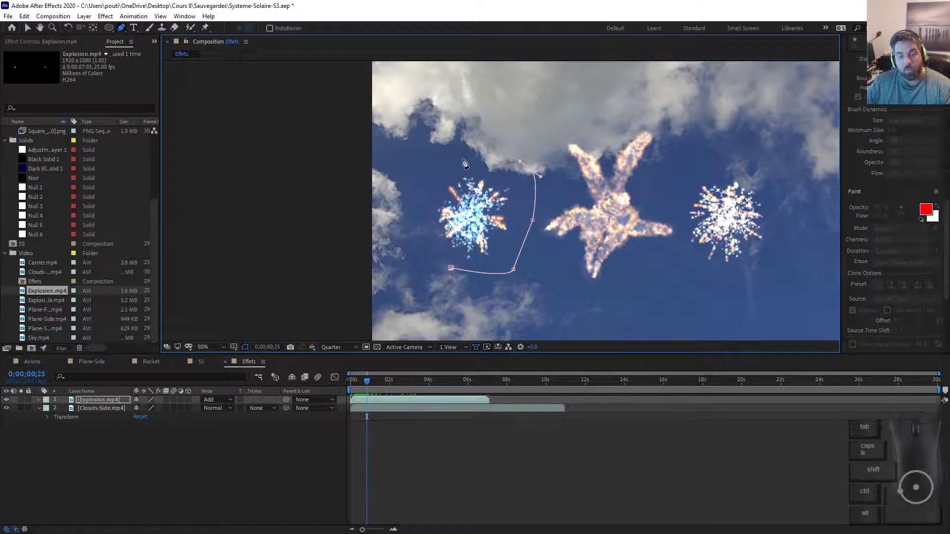
{"action": "left_click", "coordinate": [460, 157]}
{"action": "left_click", "coordinate": [419, 195]}
{"action": "left_click", "coordinate": [450, 269]}
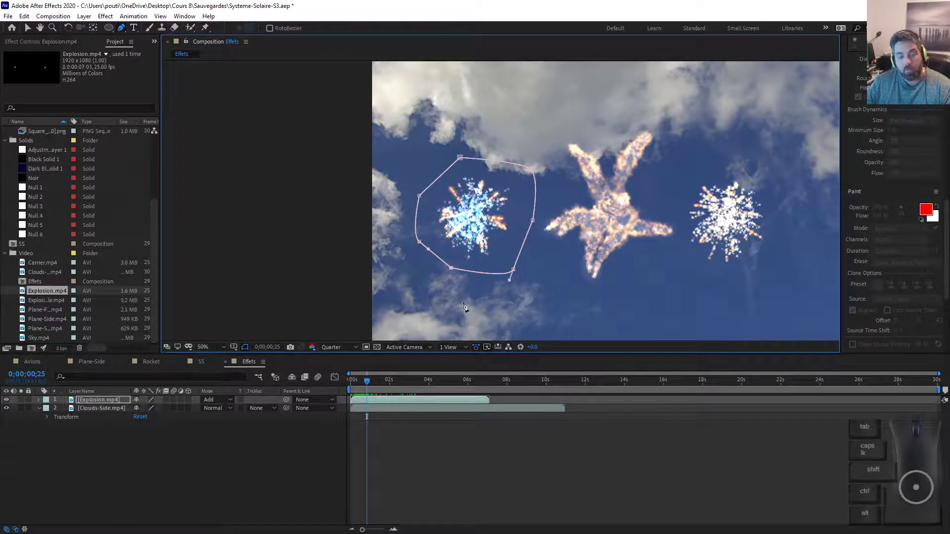
Reveal the Explosion.mp4 layer's masks and pull the mask's right-hand vertex slightly inward at 0;00;01;26
{"action": "left_click", "coordinate": [39, 399]}
{"action": "left_click", "coordinate": [47, 409]}
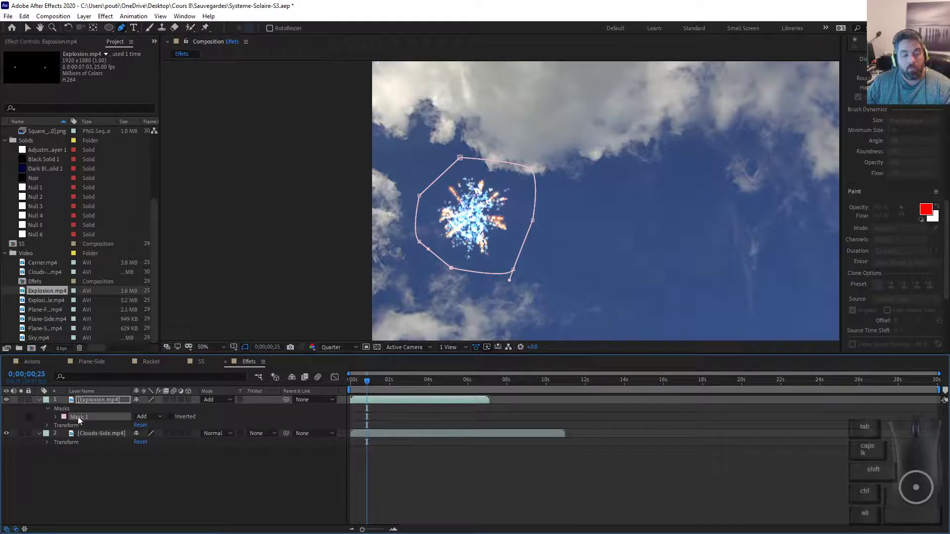
{"action": "mouse_move", "coordinate": [378, 379]}
{"action": "left_mouse_down"}
{"action": "mouse_move", "coordinate": [409, 380]}
{"action": "mouse_move", "coordinate": [343, 385]}
{"action": "mouse_move", "coordinate": [387, 385]}
{"action": "left_mouse_up"}
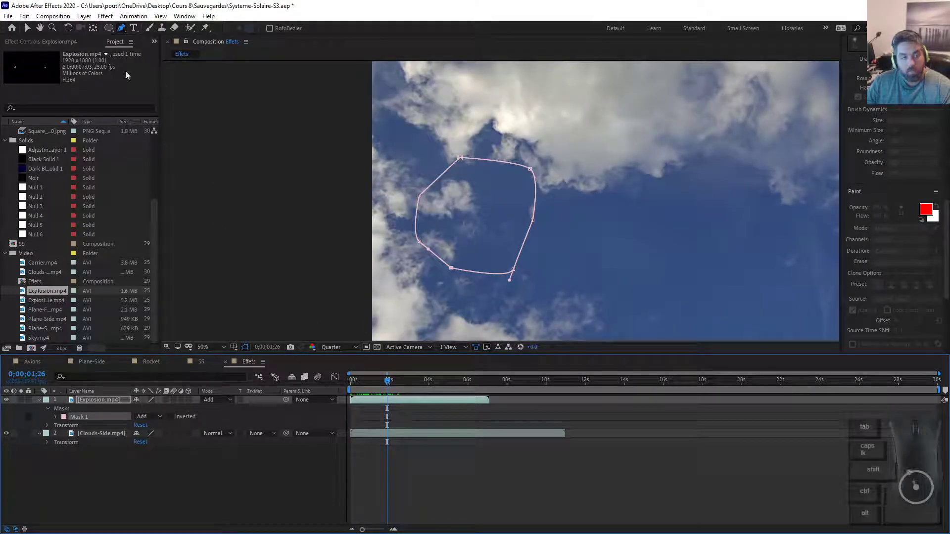
{"action": "left_click", "coordinate": [27, 28]}
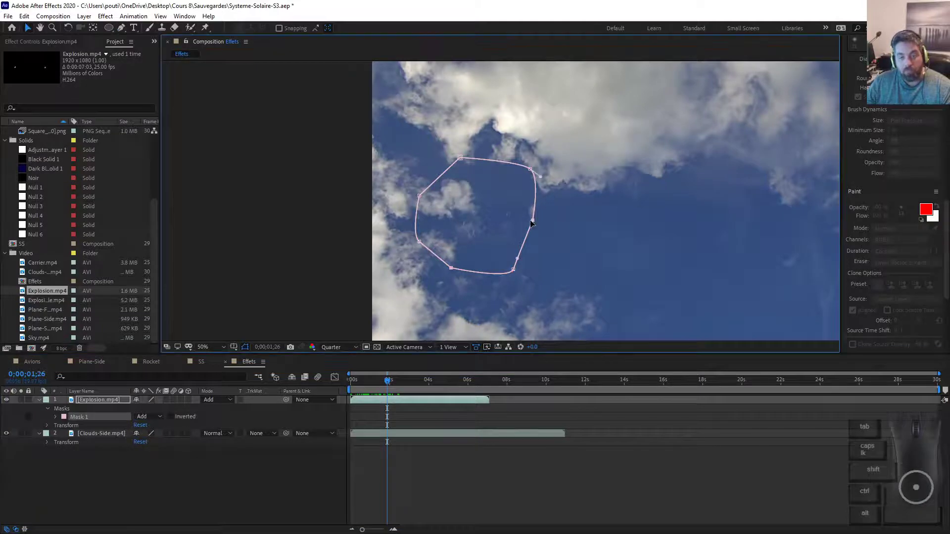
{"action": "left_click_drag", "start_coordinate": [532, 220], "coordinate": [522, 216]}
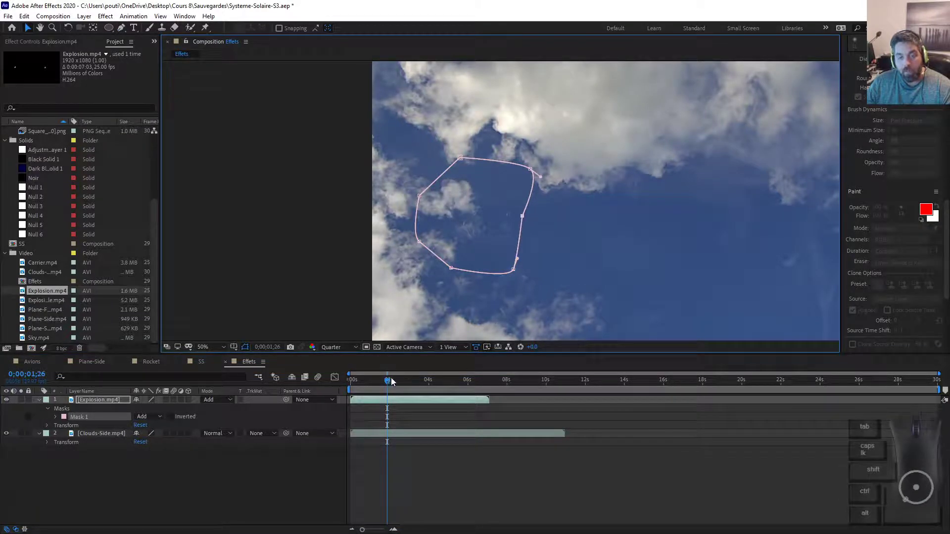
Move the Explosion.mp4 layer right so the leftmost explosion sits near the composition's centre, previewing the result from the start
{"action": "left_click_drag", "start_coordinate": [392, 381], "coordinate": [374, 396]}
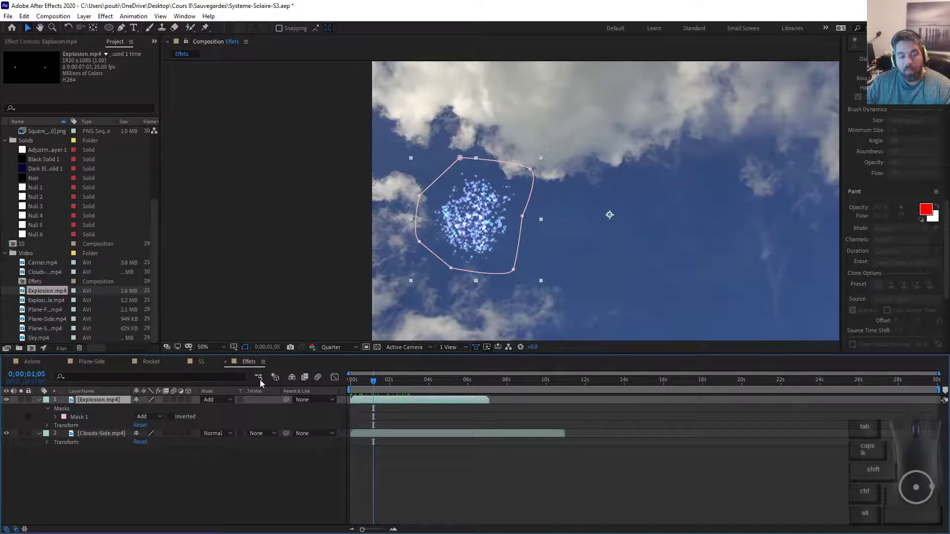
{"action": "left_click_drag", "start_coordinate": [499, 224], "coordinate": [624, 214]}
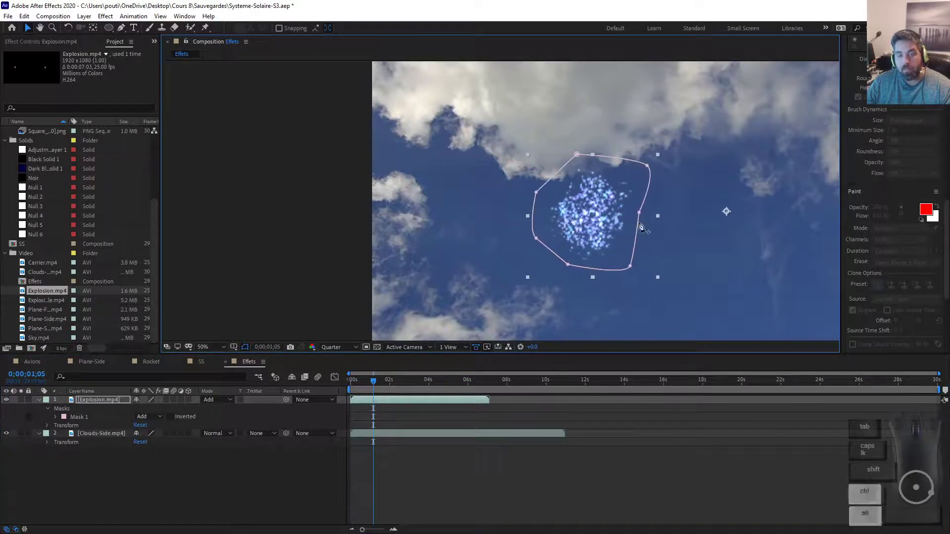
{"action": "scroll", "coordinate": [643, 230], "scroll_direction": "down", "scroll_amount": 4}
{"action": "scroll", "coordinate": [644, 230], "scroll_direction": "up", "scroll_amount": 1}
{"action": "left_click_drag", "start_coordinate": [375, 379], "coordinate": [477, 376]}
{"action": "left_click", "coordinate": [334, 376]}
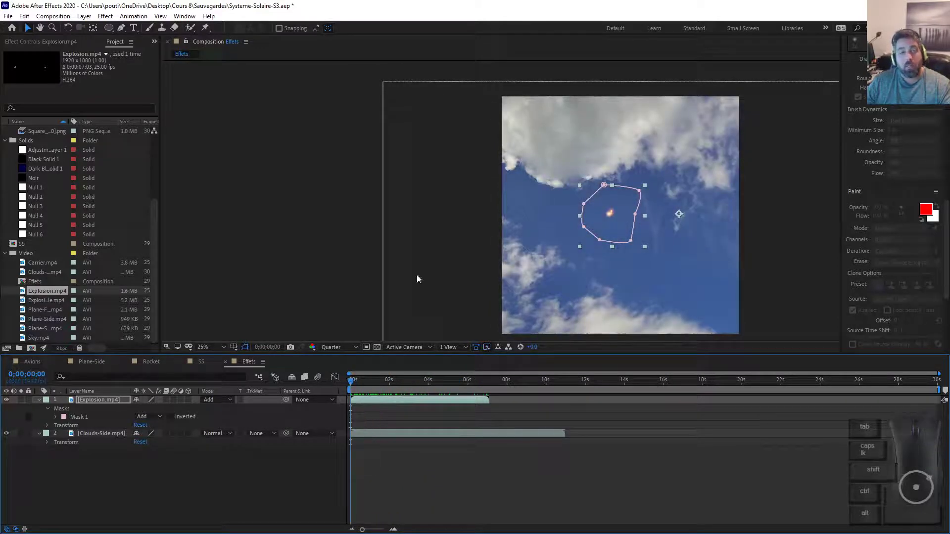
Delete the mask from the Explosion.mp4 layer
{"action": "left_click", "coordinate": [61, 461]}
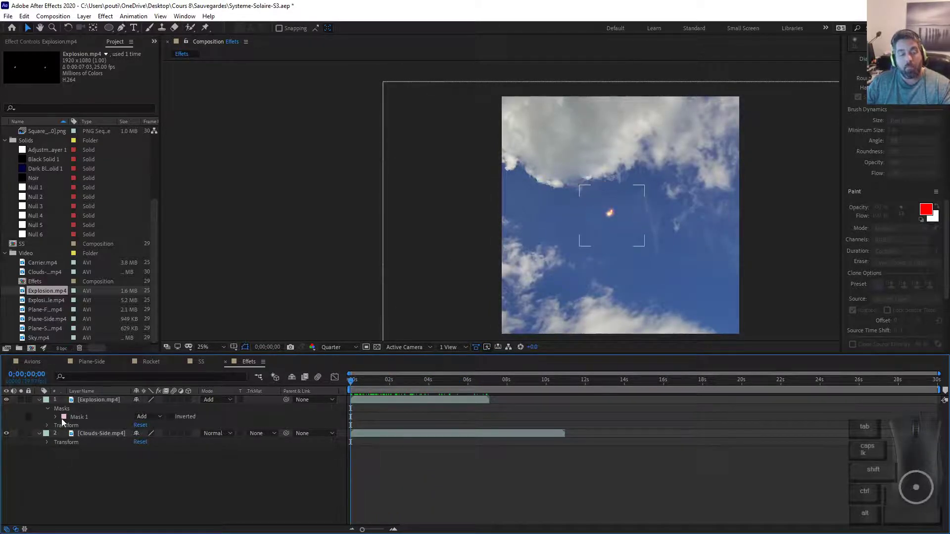
{"action": "left_click", "coordinate": [65, 410]}
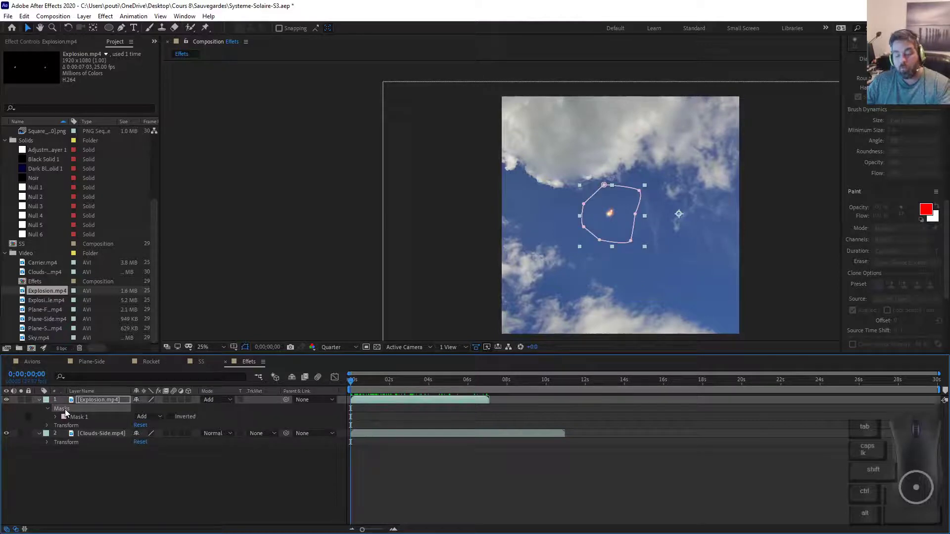
{"action": "key", "text": "Delete"}
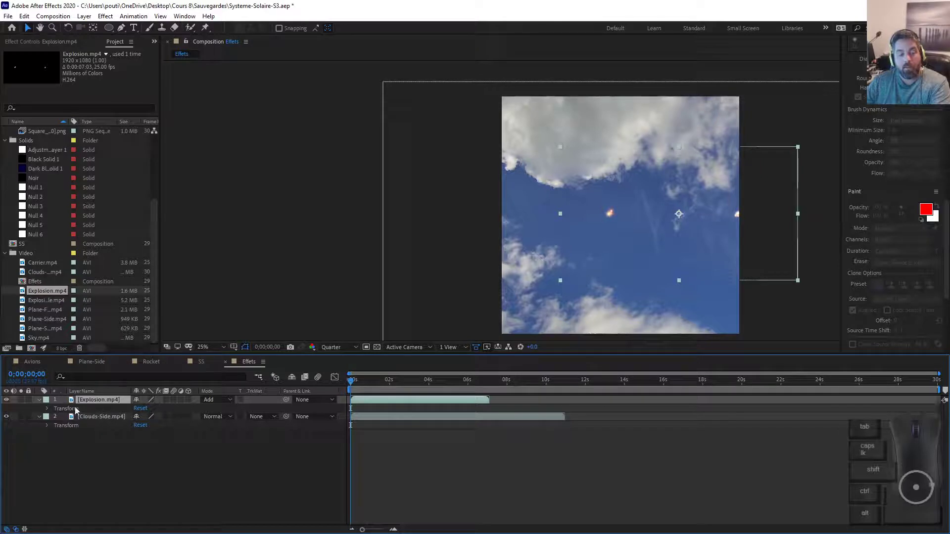
At 0;00;00;26, draw a closed polygon with the Pen tool around the leftmost explosion as a separate shape layer
{"action": "mouse_move", "coordinate": [352, 382]}
{"action": "left_mouse_down"}
{"action": "mouse_move", "coordinate": [379, 387]}
{"action": "mouse_move", "coordinate": [366, 388]}
{"action": "left_mouse_up"}
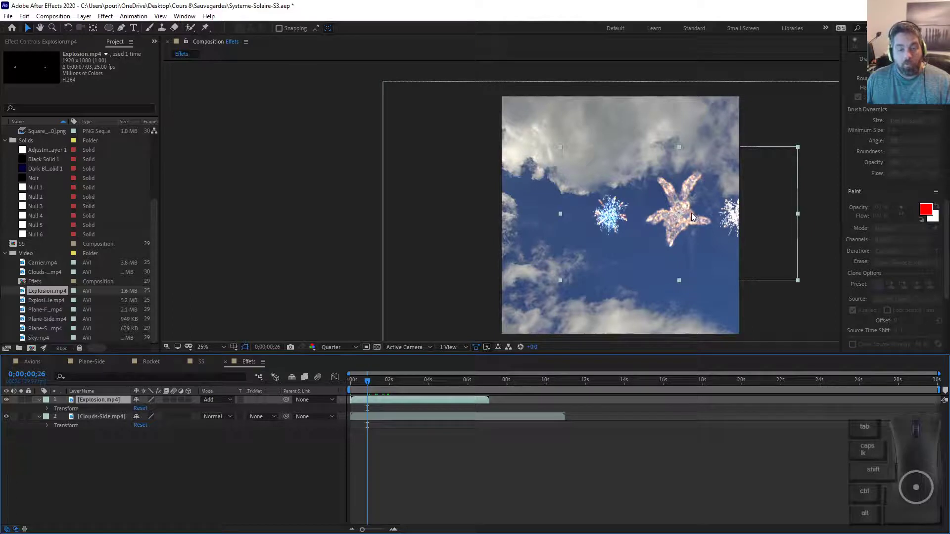
{"action": "left_click", "coordinate": [197, 456]}
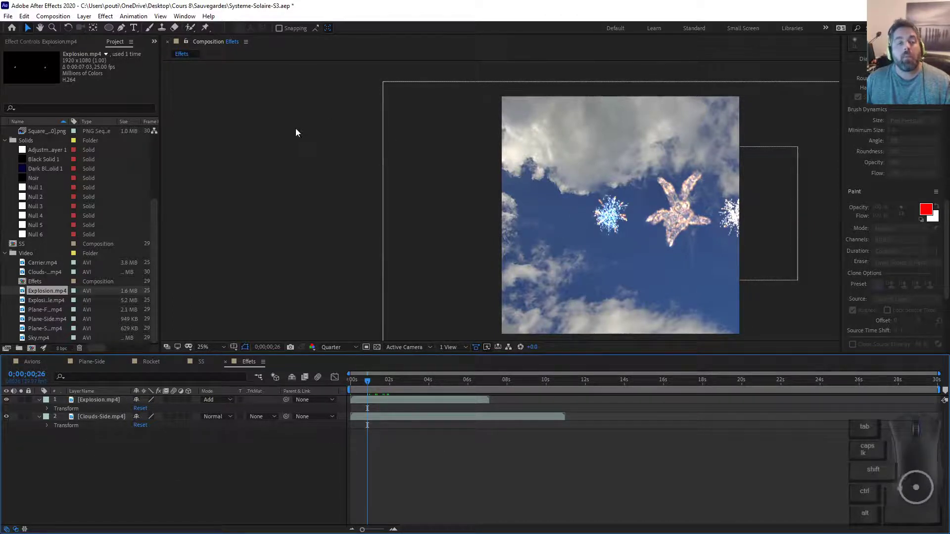
{"action": "left_click", "coordinate": [121, 27]}
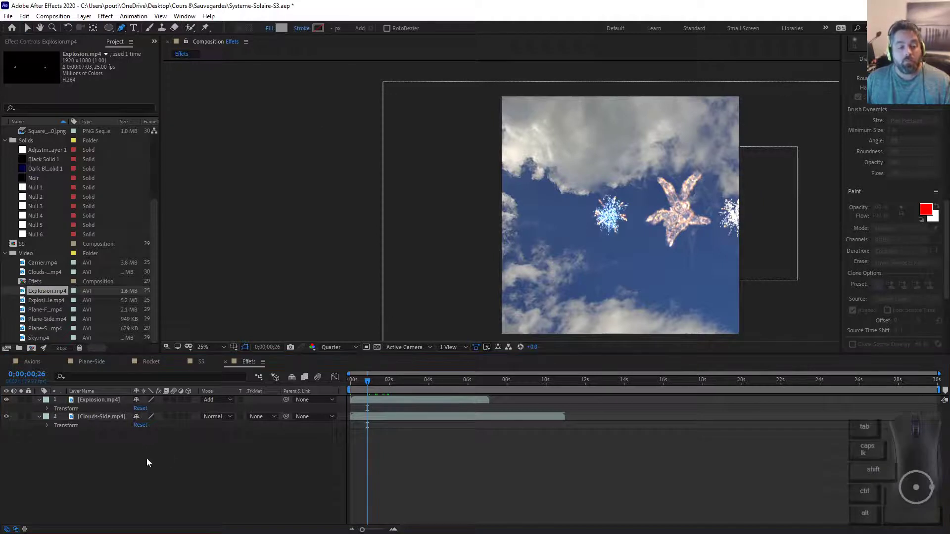
{"action": "left_click", "coordinate": [596, 185]}
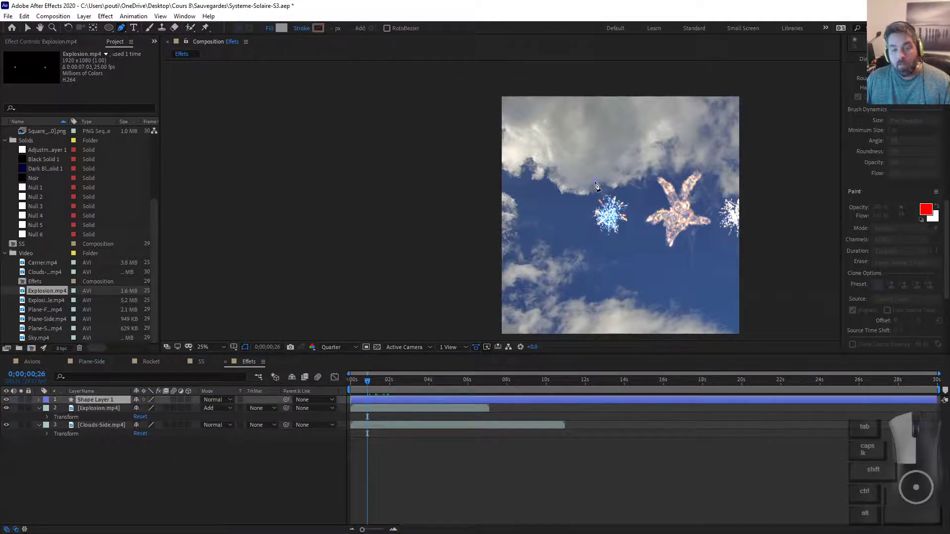
{"action": "left_click", "coordinate": [574, 208]}
{"action": "left_click", "coordinate": [588, 245]}
{"action": "left_click", "coordinate": [624, 246]}
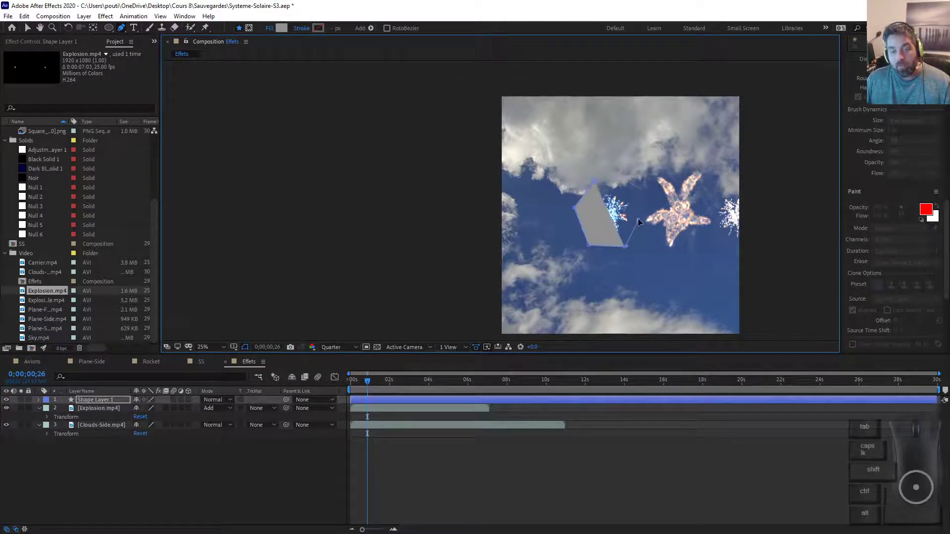
{"action": "left_click", "coordinate": [638, 219]}
{"action": "left_click", "coordinate": [633, 188]}
Rename the new polygon shape layer as Mask and set its fill to white
{"action": "left_click", "coordinate": [103, 400]}
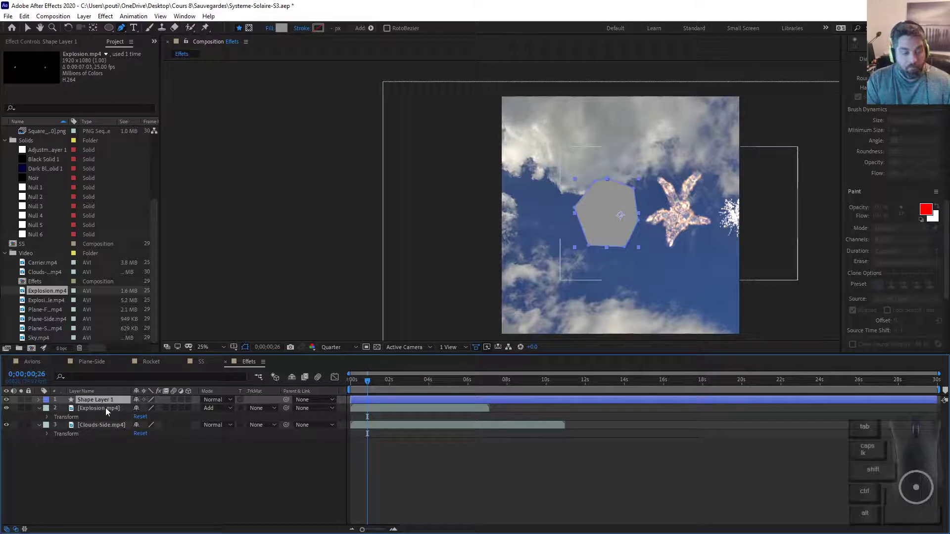
{"action": "key", "text": "Return"}
{"action": "type", "text": "Maak"}
{"action": "key", "text": "Return"}
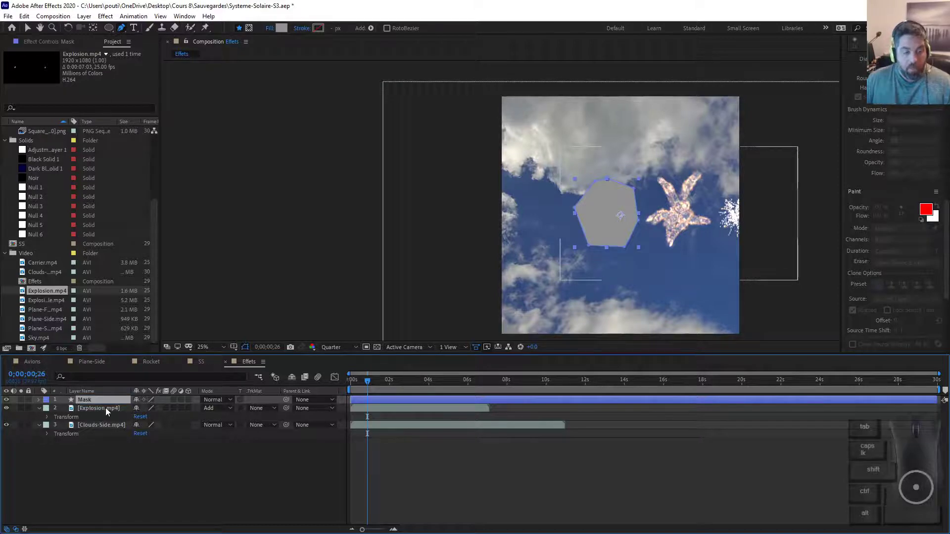
{"action": "left_click", "coordinate": [277, 27]}
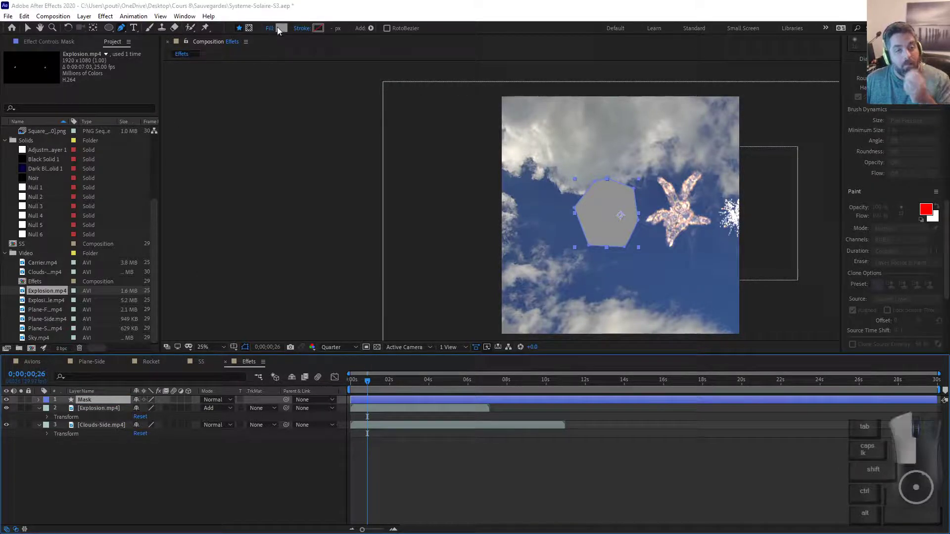
{"action": "left_click", "coordinate": [86, 228]}
{"action": "left_click", "coordinate": [301, 234]}
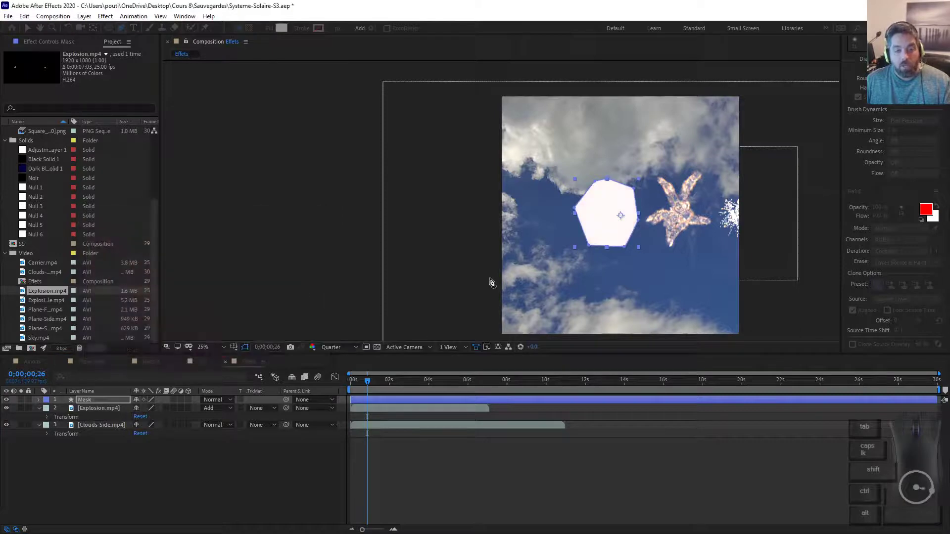
Set the Explosion.mp4 layer's track matte to Alpha Matte "Mask"
{"action": "scroll", "coordinate": [638, 217], "scroll_direction": "up", "scroll_amount": 2}
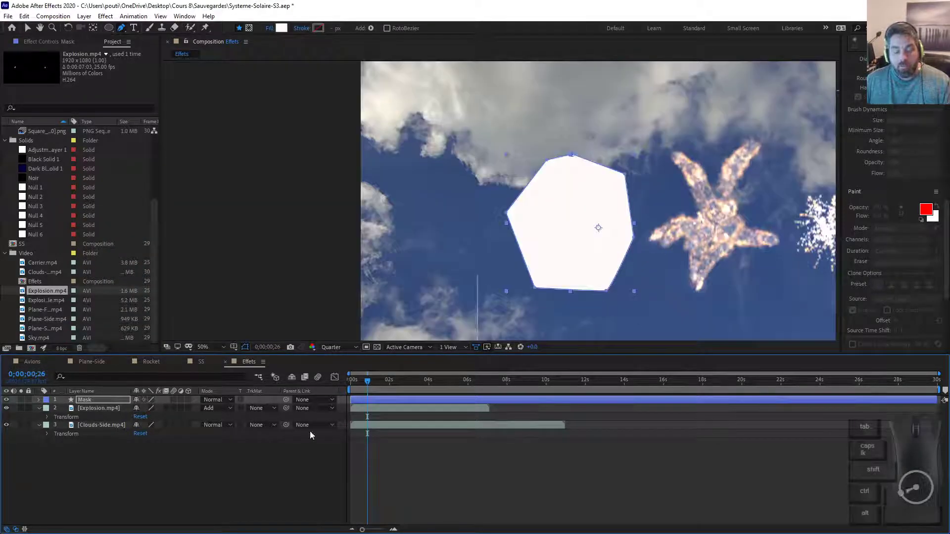
{"action": "left_click", "coordinate": [144, 480]}
{"action": "left_click", "coordinate": [88, 401]}
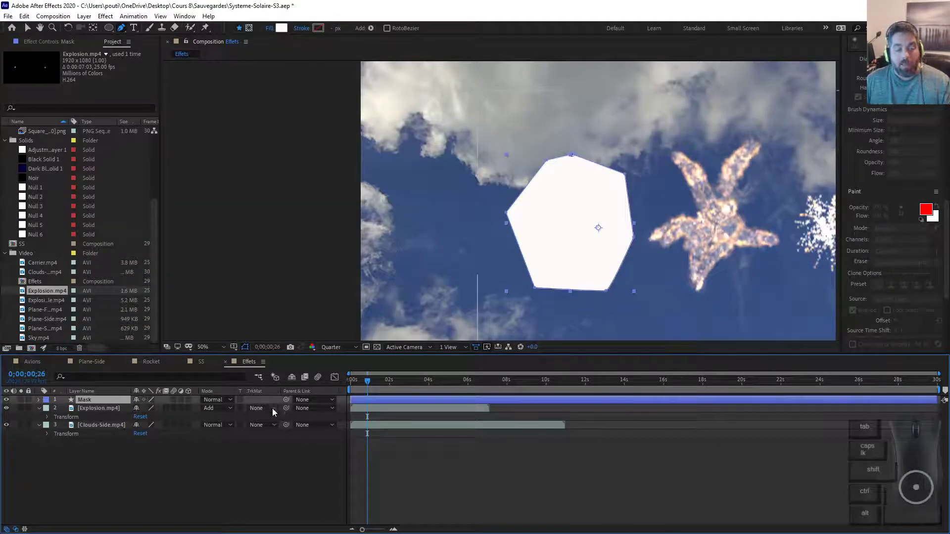
{"action": "key", "text": "F2"}
{"action": "left_click", "coordinate": [98, 408]}
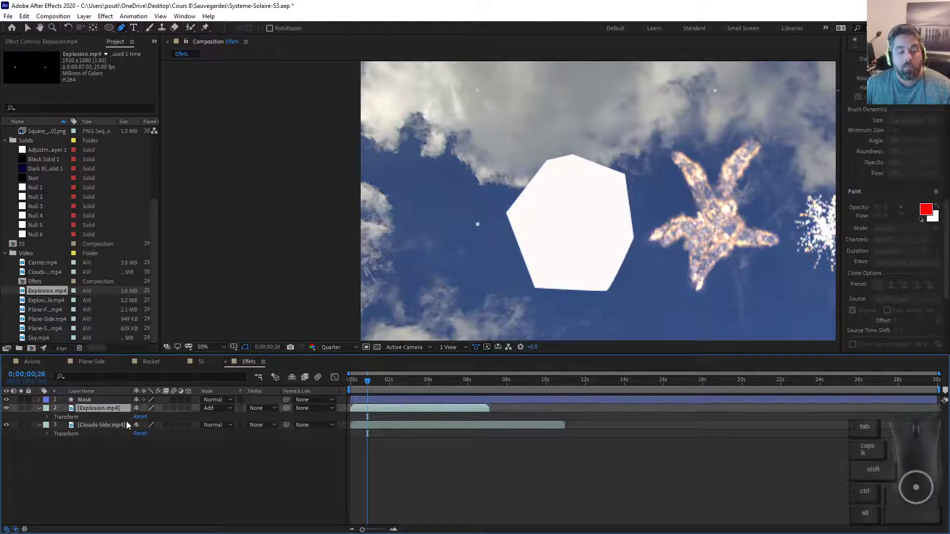
{"action": "left_click", "coordinate": [93, 398]}
{"action": "left_click", "coordinate": [97, 409]}
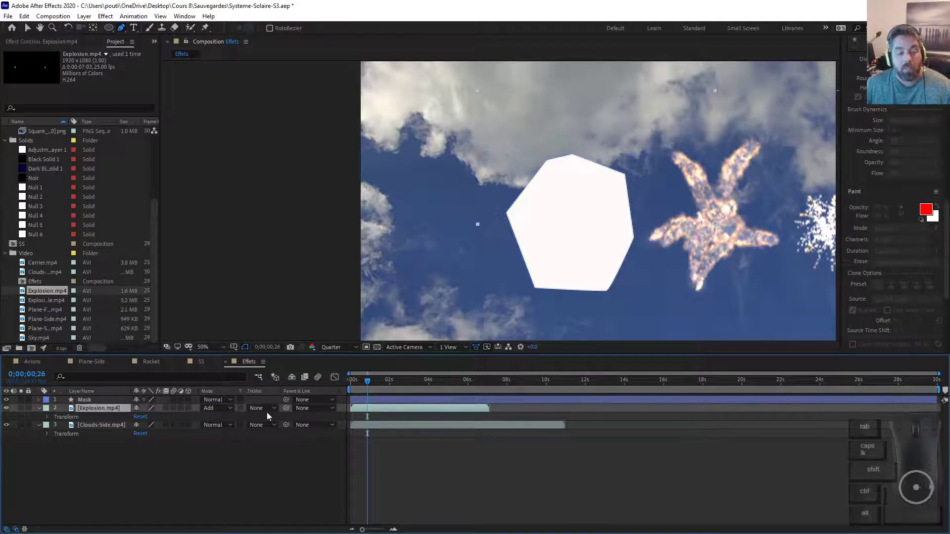
{"action": "left_click", "coordinate": [269, 408]}
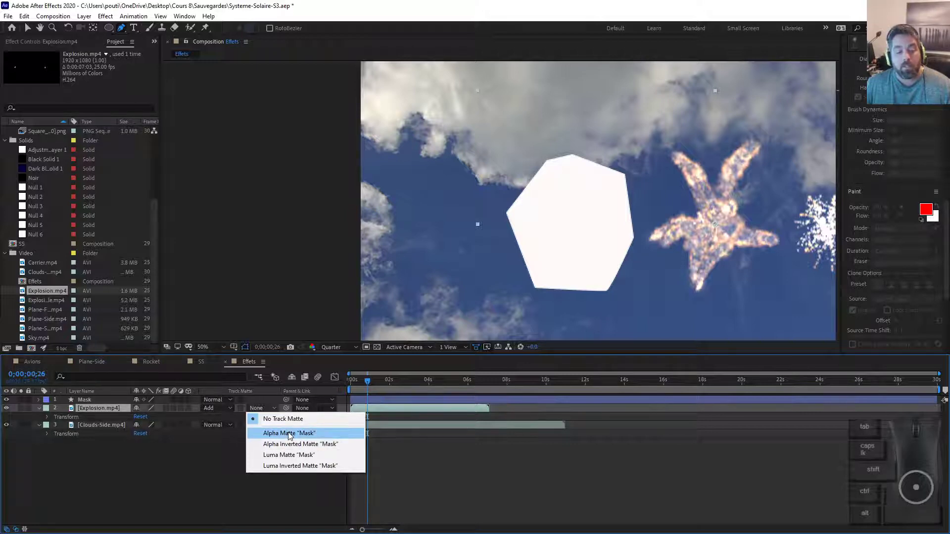
{"action": "left_click", "coordinate": [316, 434]}
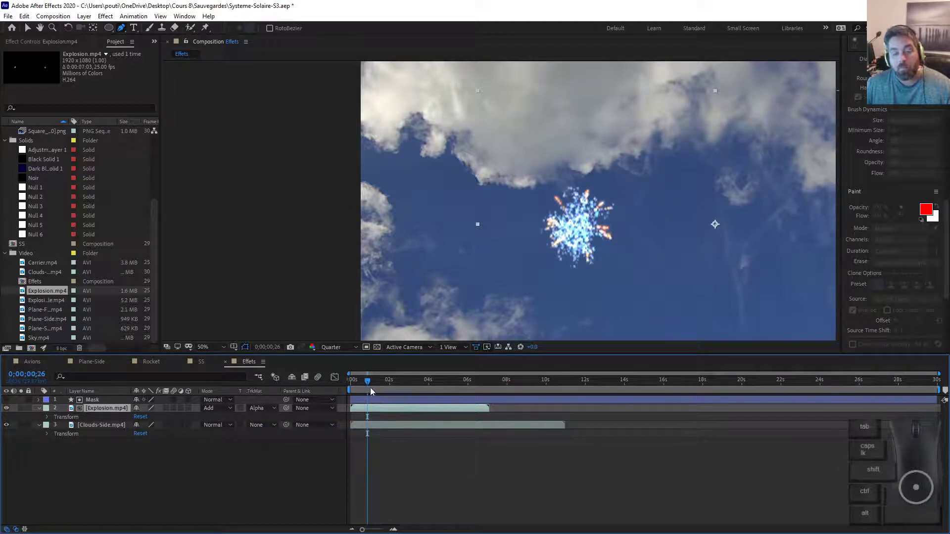
Check the matted explosion back to the start of the timeline, then undo the alpha matte on Explosion.mp4
{"action": "mouse_move", "coordinate": [370, 387]}
{"action": "left_mouse_down"}
{"action": "mouse_move", "coordinate": [418, 384]}
{"action": "mouse_move", "coordinate": [364, 383]}
{"action": "mouse_move", "coordinate": [340, 399]}
{"action": "mouse_move", "coordinate": [363, 385]}
{"action": "mouse_move", "coordinate": [388, 387]}
{"action": "mouse_move", "coordinate": [328, 382]}
{"action": "left_mouse_up"}
{"action": "left_click", "coordinate": [103, 400]}
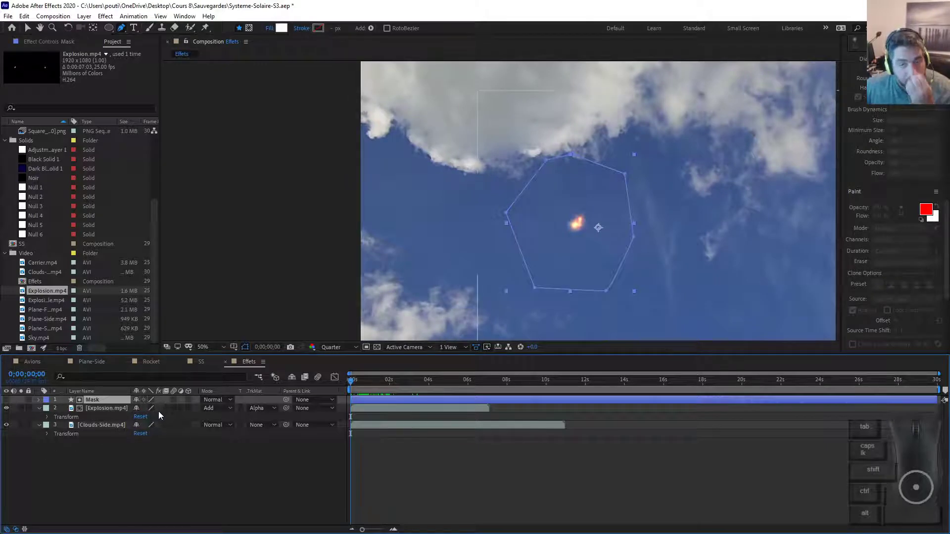
{"action": "left_click", "coordinate": [123, 458]}
{"action": "left_click", "coordinate": [116, 403]}
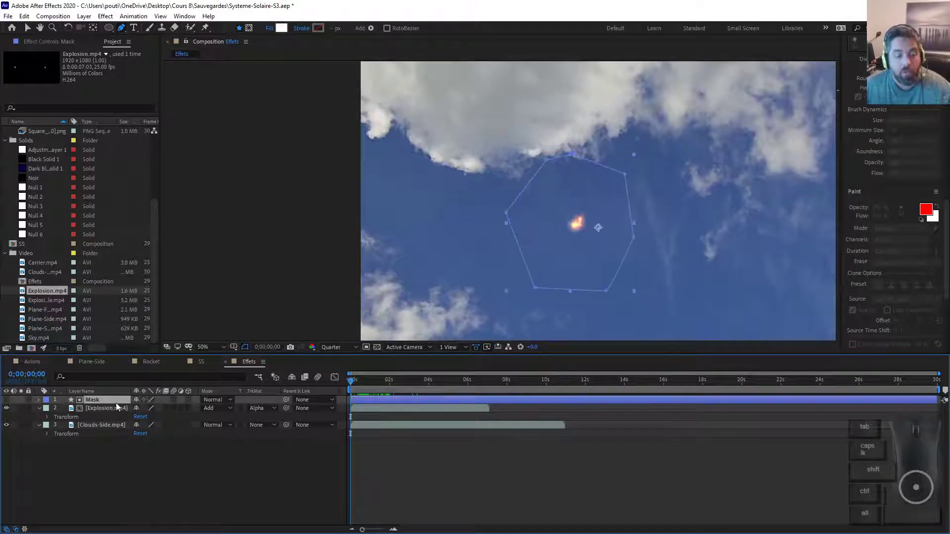
{"action": "left_click", "coordinate": [123, 403], "text": "ctrl"}
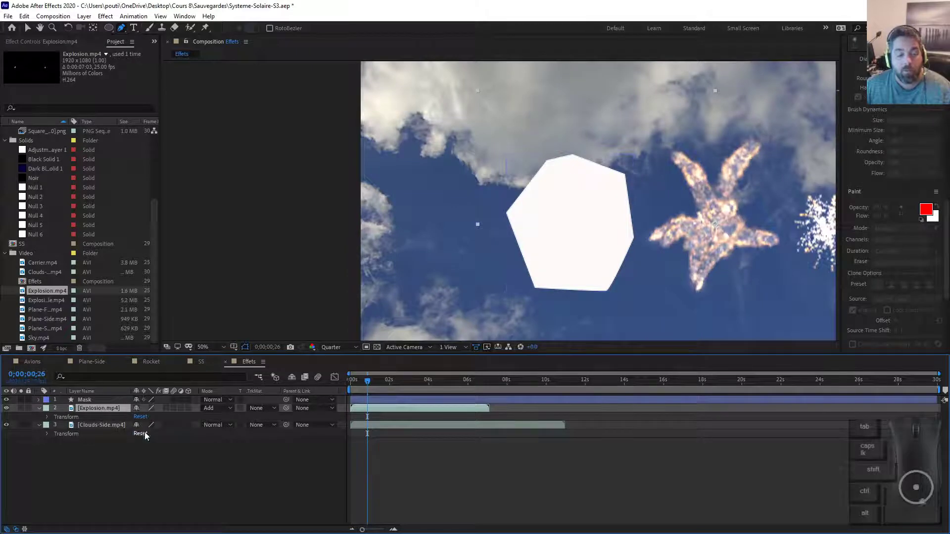
Delete the Mask shape layer from the Effets composition
{"action": "left_click", "coordinate": [598, 227]}
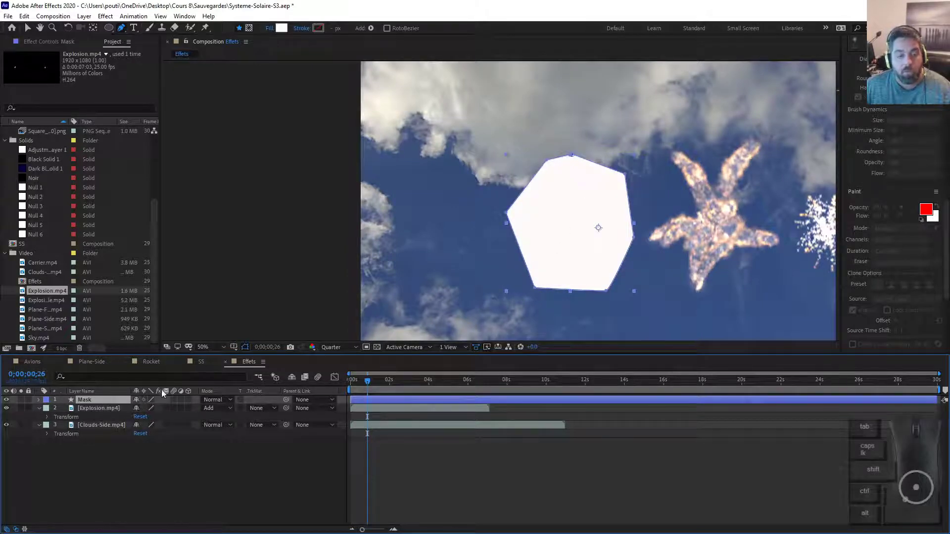
{"action": "left_click", "coordinate": [182, 491]}
{"action": "left_click", "coordinate": [381, 403]}
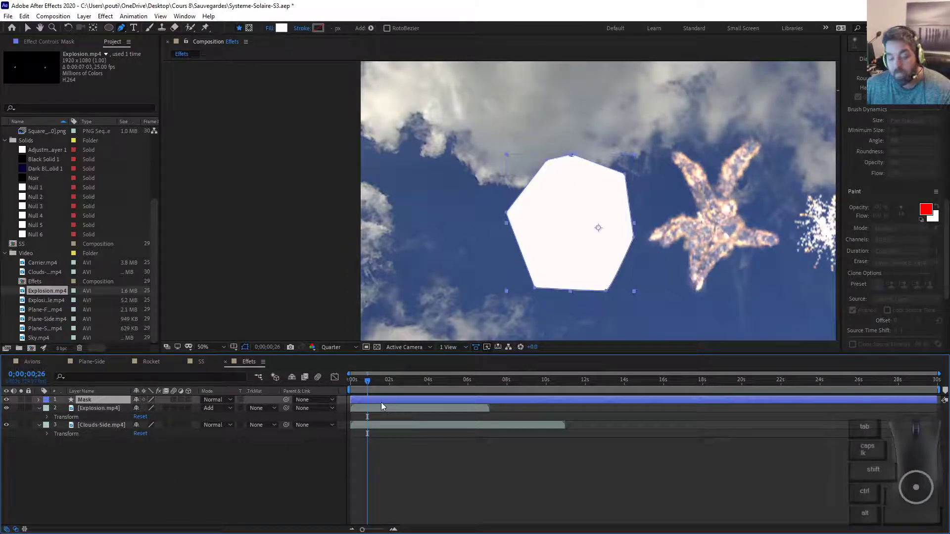
{"action": "key", "text": "Delete"}
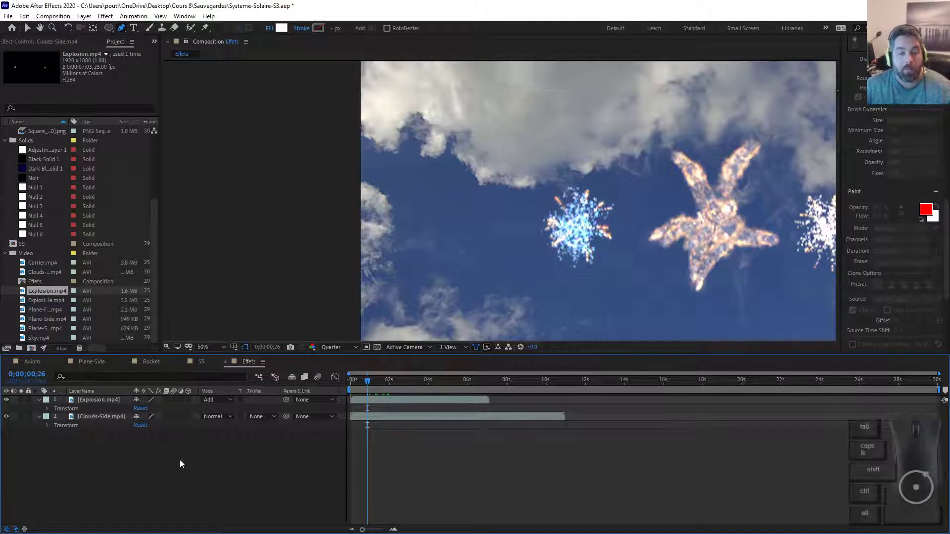
At 0;00;00;15, draw a closed seven-point mask with the Pen tool on the Explosion.mp4 layer around the leftmost explosion
{"action": "left_click", "coordinate": [117, 400]}
{"action": "mouse_move", "coordinate": [367, 381]}
{"action": "left_mouse_down"}
{"action": "mouse_move", "coordinate": [428, 385]}
{"action": "mouse_move", "coordinate": [340, 389]}
{"action": "mouse_move", "coordinate": [376, 382]}
{"action": "mouse_move", "coordinate": [361, 384]}
{"action": "left_mouse_up"}
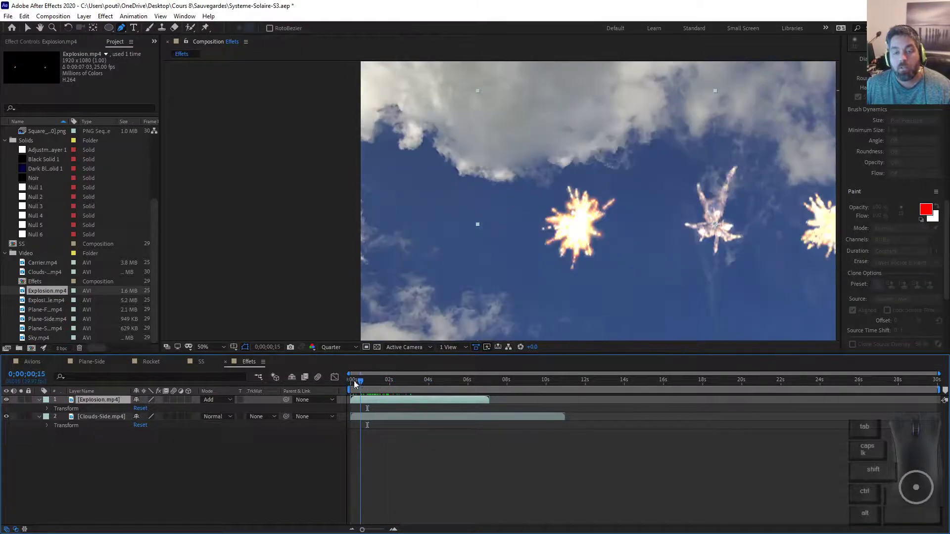
{"action": "left_click", "coordinate": [40, 400]}
{"action": "left_click", "coordinate": [39, 401]}
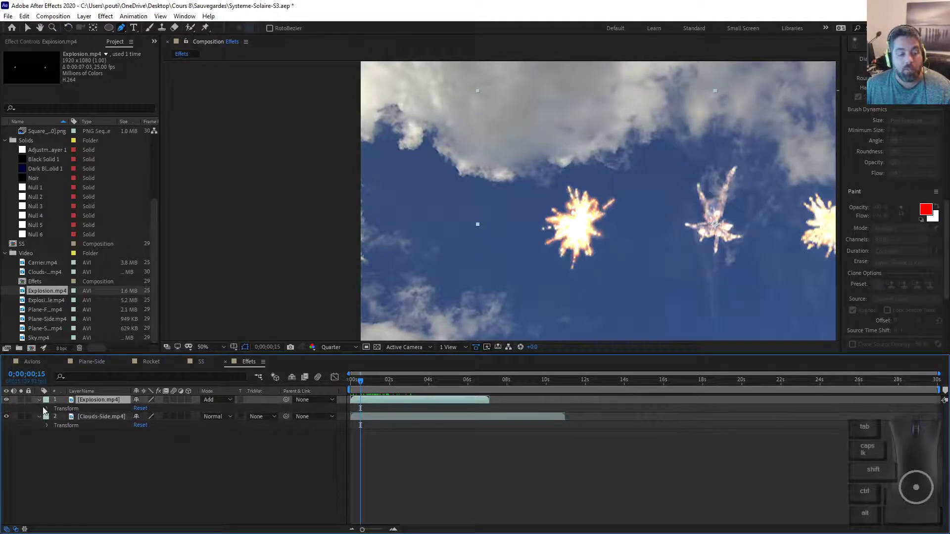
{"action": "left_click", "coordinate": [47, 409]}
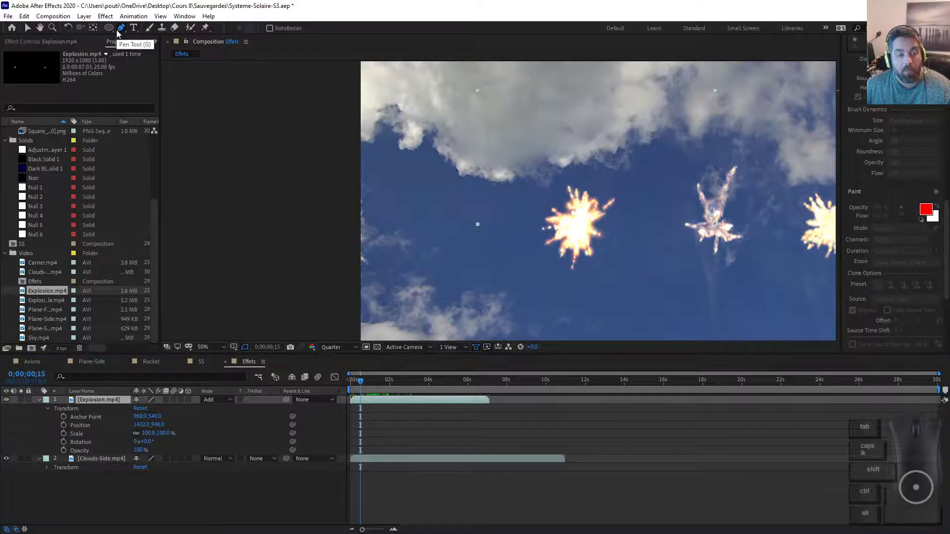
{"action": "left_click", "coordinate": [540, 164]}
{"action": "left_click", "coordinate": [489, 236]}
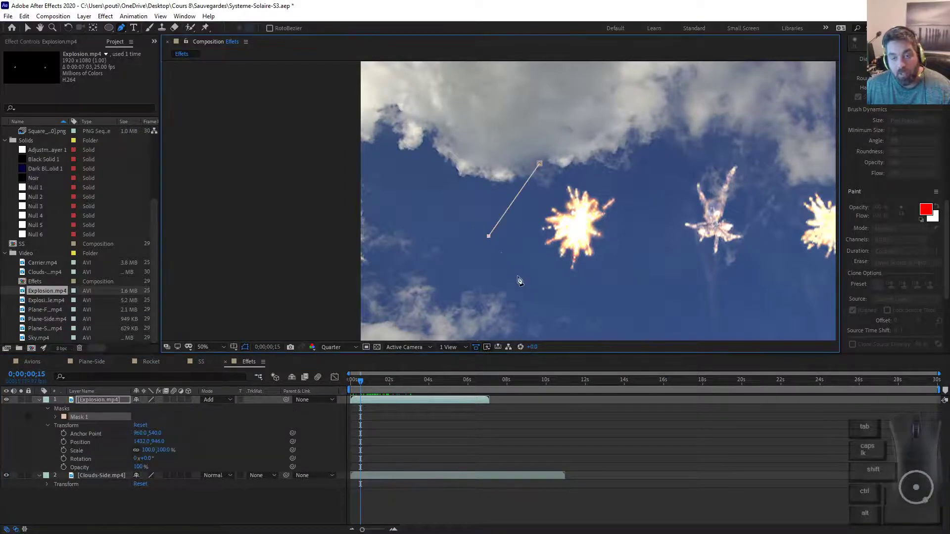
{"action": "left_click", "coordinate": [543, 292]}
{"action": "left_click", "coordinate": [605, 296]}
{"action": "left_click", "coordinate": [635, 248]}
{"action": "left_click", "coordinate": [649, 185]}
{"action": "left_click", "coordinate": [585, 155]}
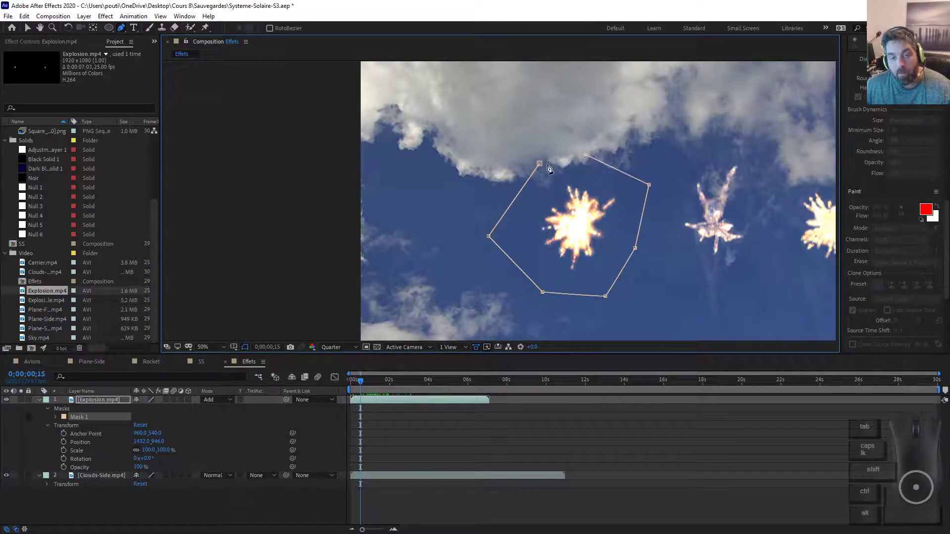
{"action": "left_click", "coordinate": [539, 164]}
At 0;00;02;07, pull the mask's two rightmost points inward to exclude the neighbouring explosion, and check the result back to the timeline start
{"action": "left_click_drag", "start_coordinate": [361, 381], "coordinate": [393, 382]}
{"action": "key", "text": "v"}
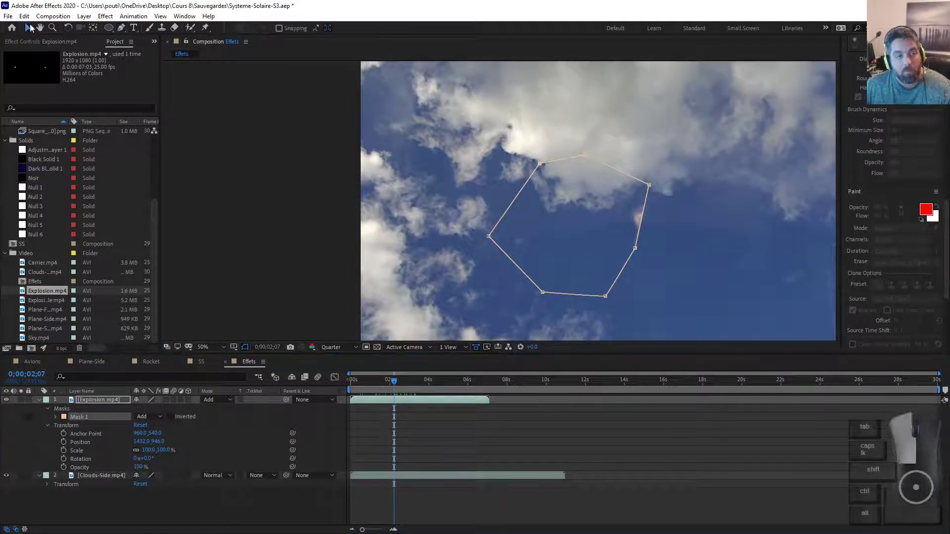
{"action": "left_click", "coordinate": [609, 246]}
{"action": "left_click_drag", "start_coordinate": [635, 249], "coordinate": [620, 246]}
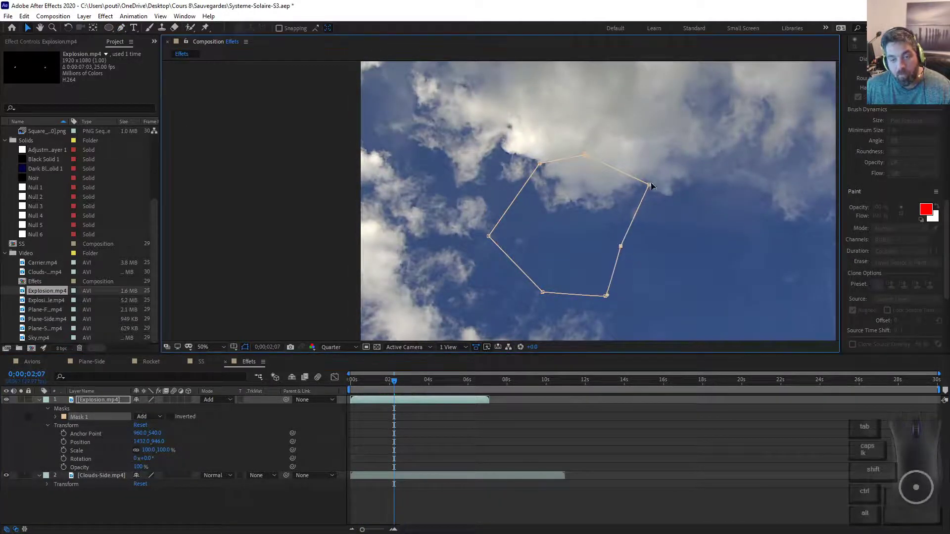
{"action": "left_click_drag", "start_coordinate": [649, 185], "coordinate": [626, 188]}
{"action": "left_click", "coordinate": [360, 380]}
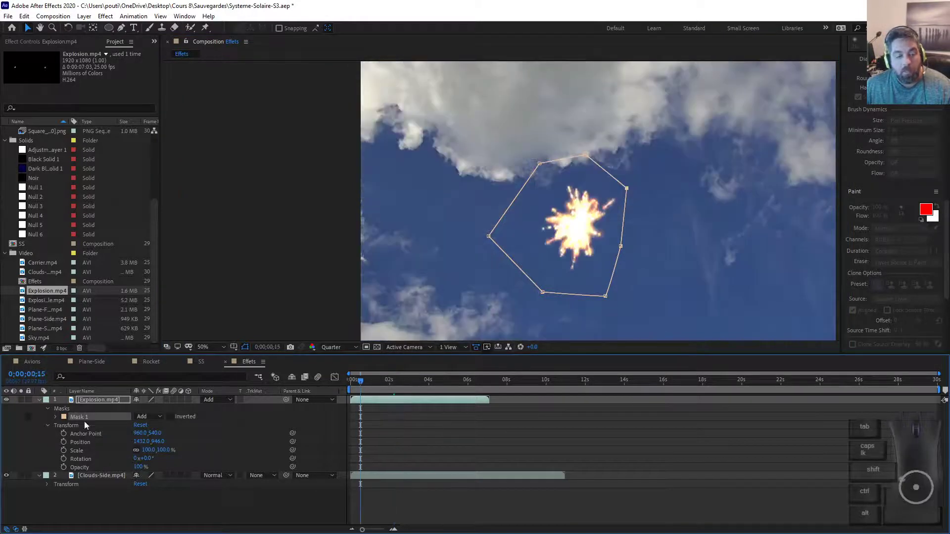
{"action": "mouse_move", "coordinate": [370, 384]}
{"action": "left_mouse_down"}
{"action": "mouse_move", "coordinate": [455, 390]}
{"action": "mouse_move", "coordinate": [317, 382]}
{"action": "mouse_move", "coordinate": [391, 389]}
{"action": "mouse_move", "coordinate": [363, 391]}
{"action": "mouse_move", "coordinate": [374, 391]}
{"action": "left_mouse_up"}
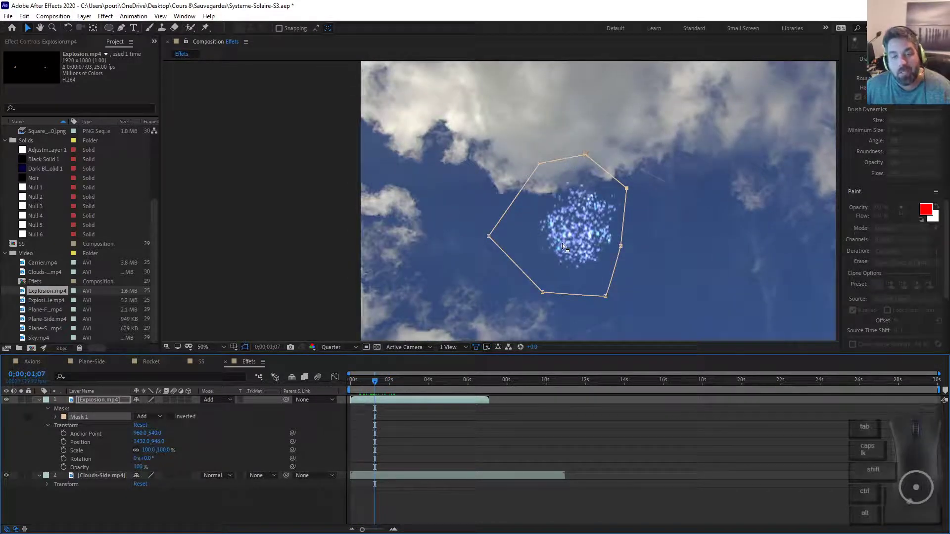
{"action": "left_click_drag", "start_coordinate": [386, 379], "coordinate": [349, 383]}
Create a full-size solid layer coloured pure red (FF0000)
{"action": "right_click", "coordinate": [142, 512]}
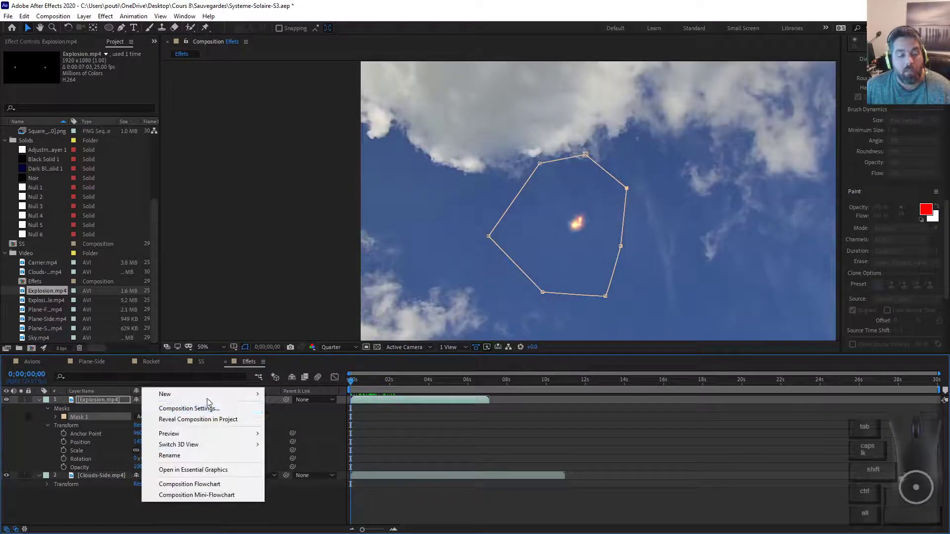
{"action": "mouse_move", "coordinate": [210, 395]}
{"action": "left_click", "coordinate": [308, 419]}
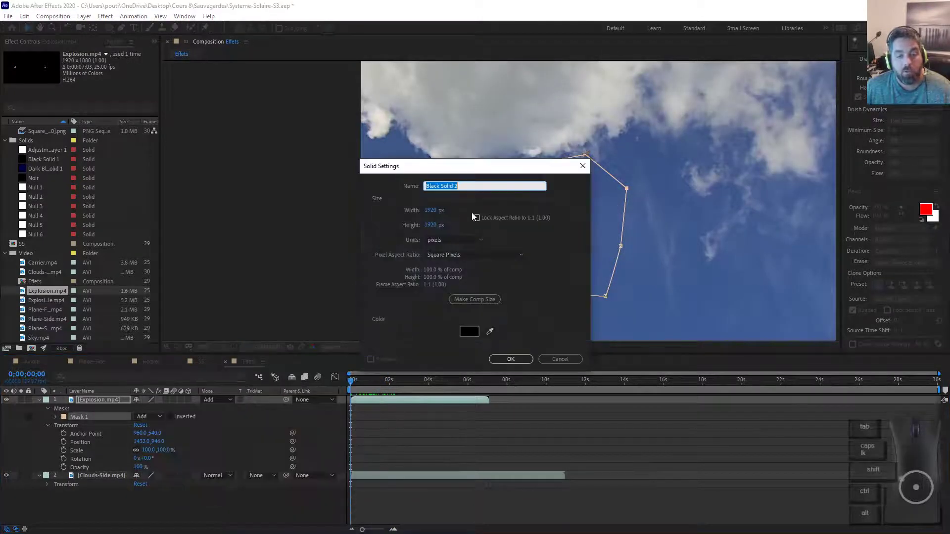
{"action": "left_click", "coordinate": [469, 331]}
{"action": "left_click", "coordinate": [204, 237]}
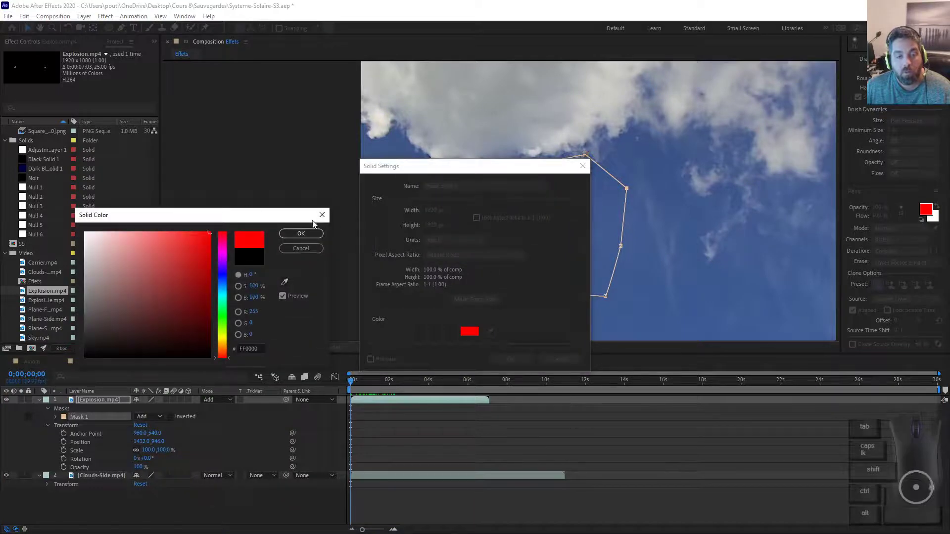
{"action": "left_click", "coordinate": [297, 226]}
{"action": "left_click", "coordinate": [514, 361]}
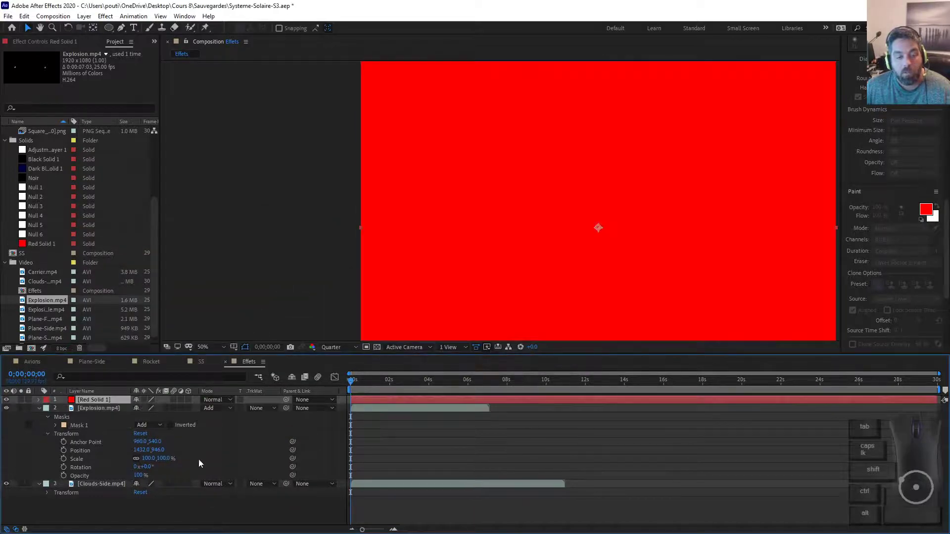
Move the Explosion.mp4 layer above the red solid and collapse its properties
{"action": "left_click", "coordinate": [93, 408]}
{"action": "key", "text": "ctrl+]"}
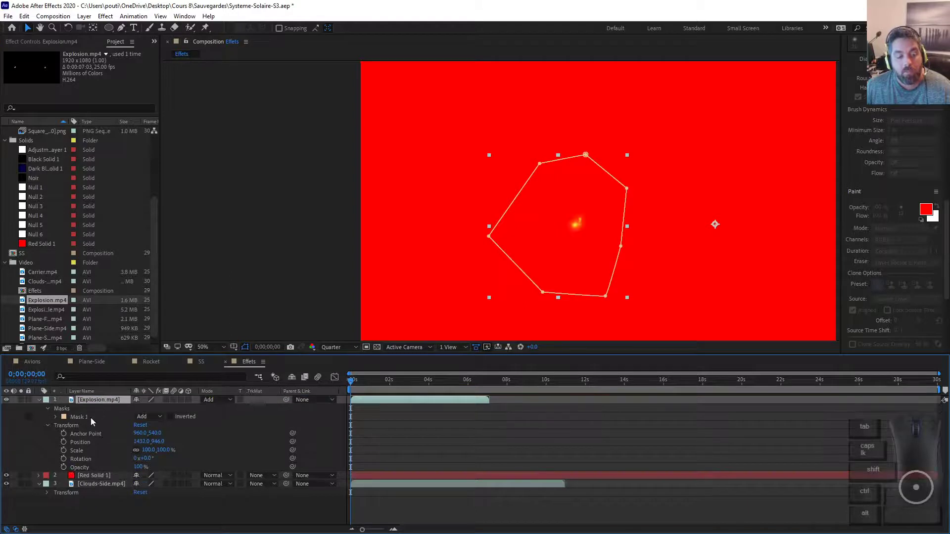
{"action": "left_click", "coordinate": [39, 400]}
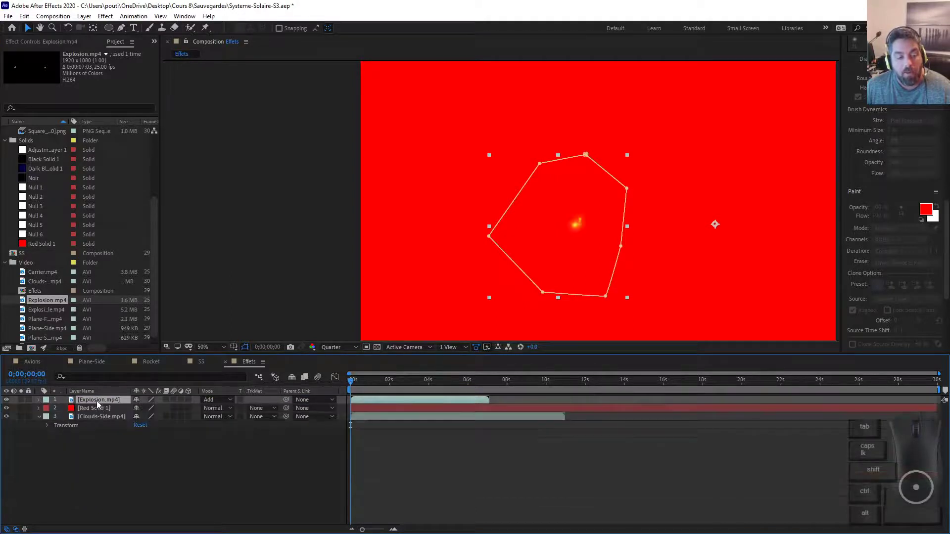
Preview the masked explosion over the red solid and set the Explosion.mp4 layer's blending mode to Normal
{"action": "left_click_drag", "start_coordinate": [363, 381], "coordinate": [254, 386]}
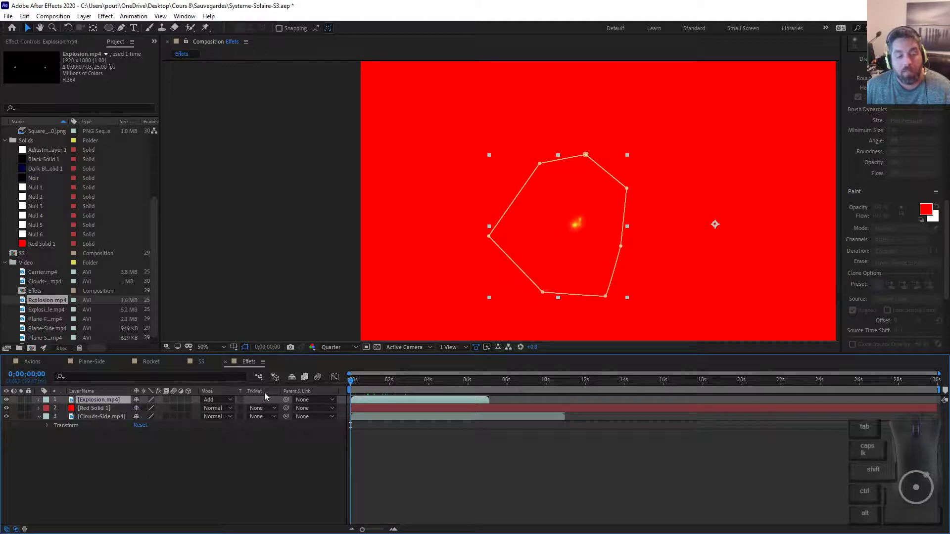
{"action": "left_click", "coordinate": [128, 460]}
{"action": "left_click", "coordinate": [112, 408]}
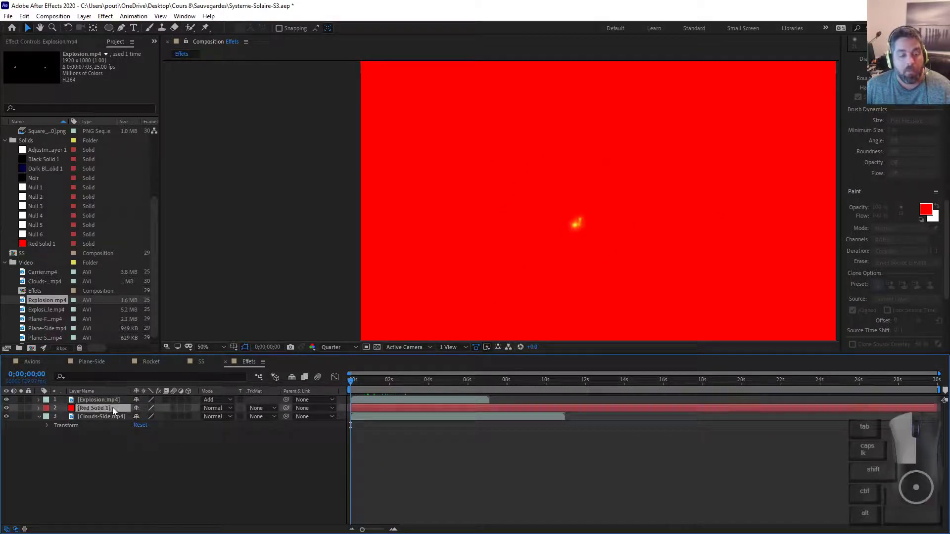
{"action": "left_click", "coordinate": [111, 408]}
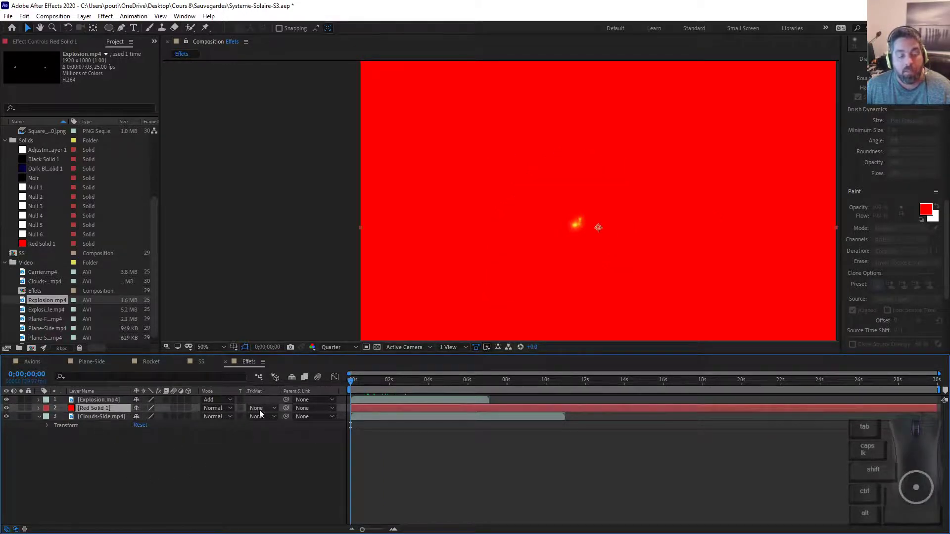
{"action": "left_click", "coordinate": [113, 400]}
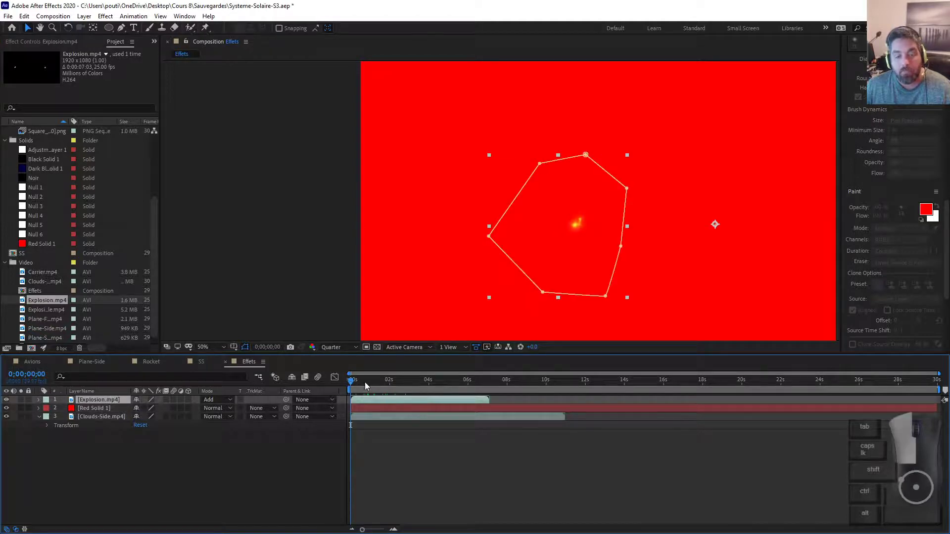
{"action": "mouse_move", "coordinate": [364, 382]}
{"action": "left_mouse_down"}
{"action": "mouse_move", "coordinate": [396, 382]}
{"action": "mouse_move", "coordinate": [350, 382]}
{"action": "left_mouse_up"}
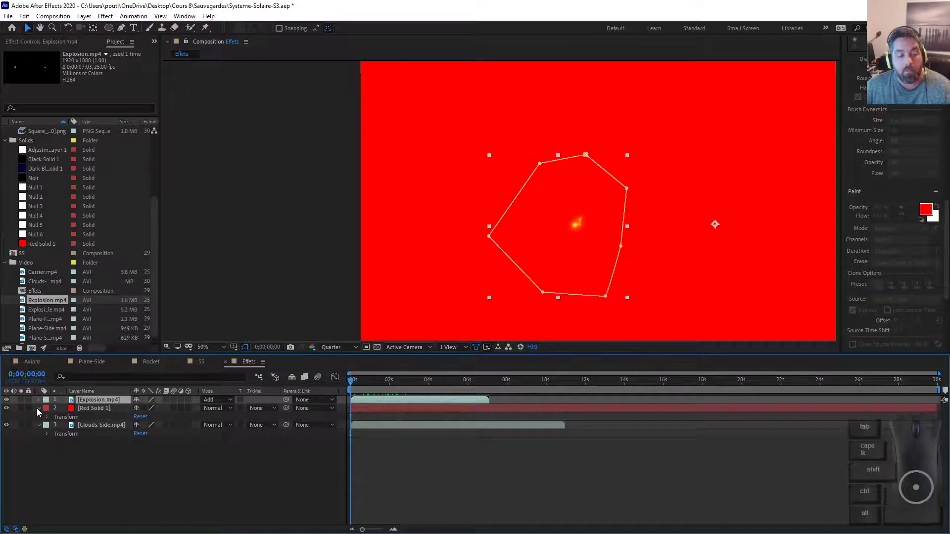
{"action": "left_click", "coordinate": [217, 400]}
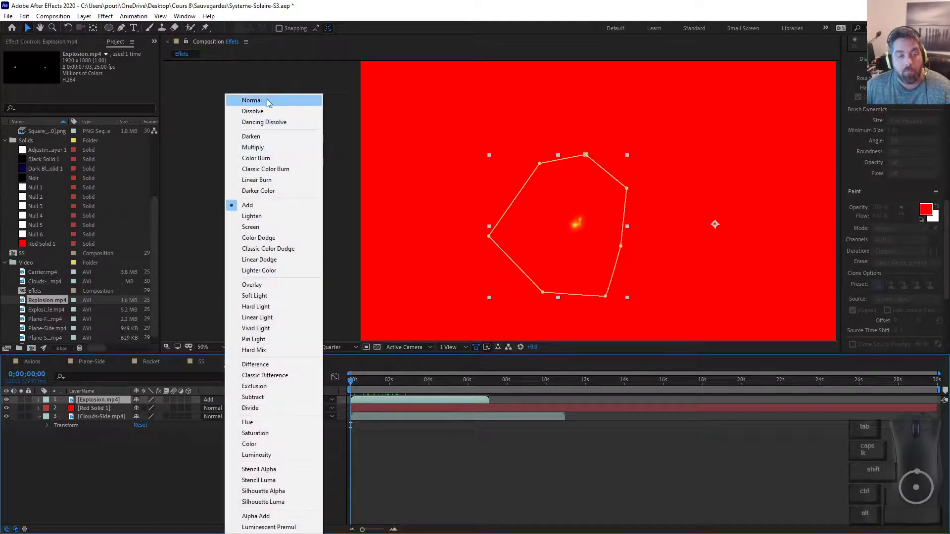
{"action": "left_click", "coordinate": [297, 100]}
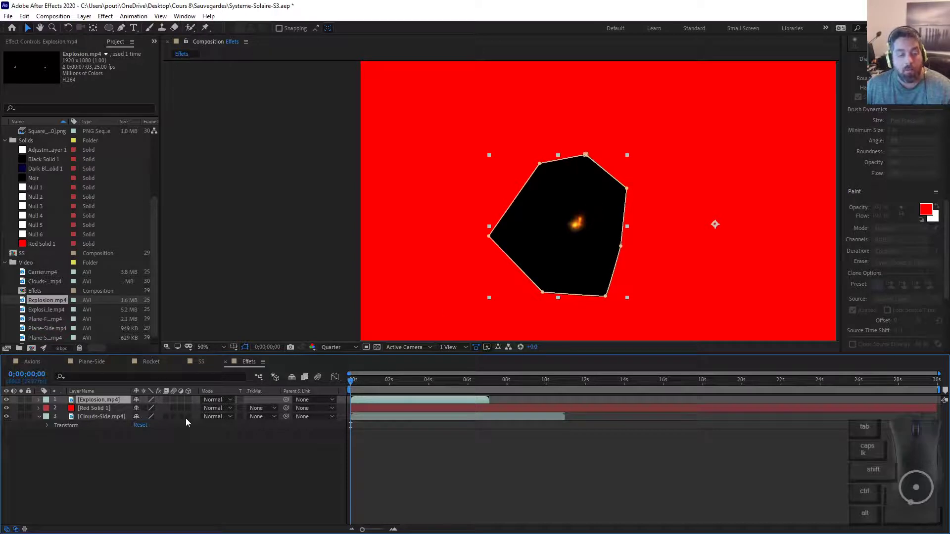
Set the red solid's track matte to Alpha Matte "[Explosion.mp4]" and check the result along the timeline
{"action": "left_click", "coordinate": [108, 410]}
{"action": "left_click", "coordinate": [258, 409]}
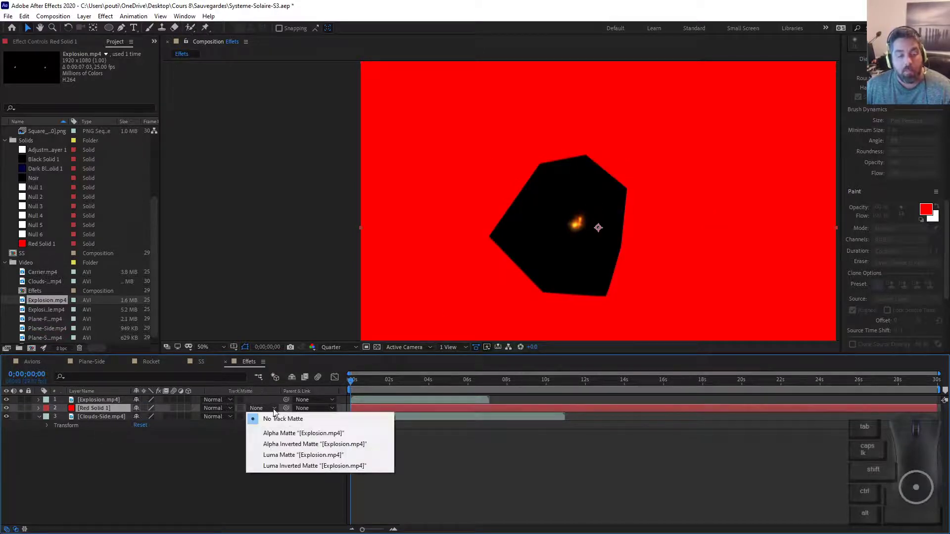
{"action": "left_click", "coordinate": [291, 434]}
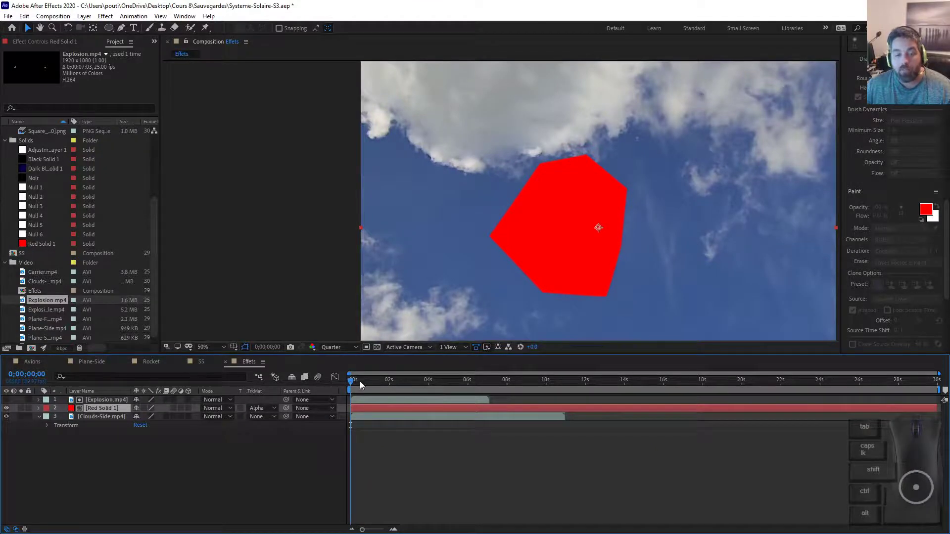
{"action": "left_click_drag", "start_coordinate": [360, 380], "coordinate": [384, 387]}
{"action": "left_click", "coordinate": [39, 400]}
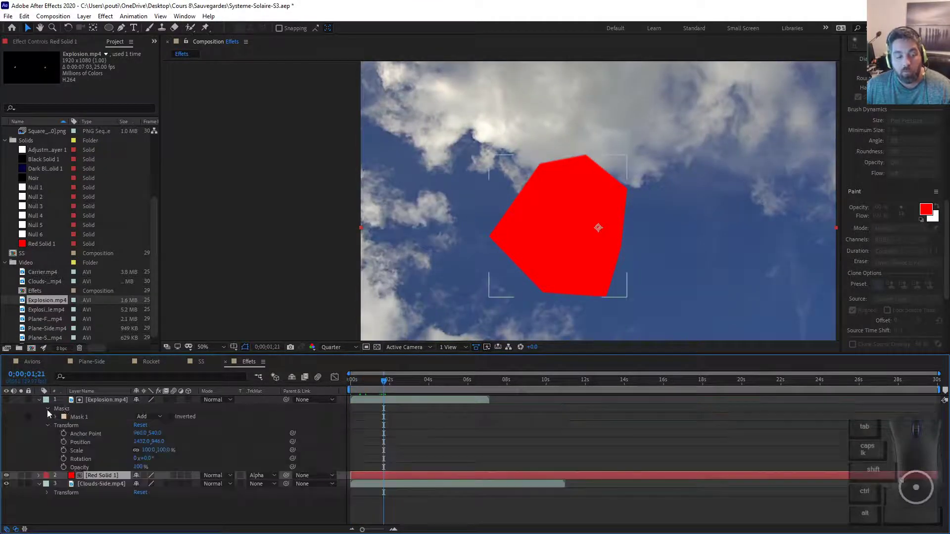
{"action": "left_click", "coordinate": [40, 399]}
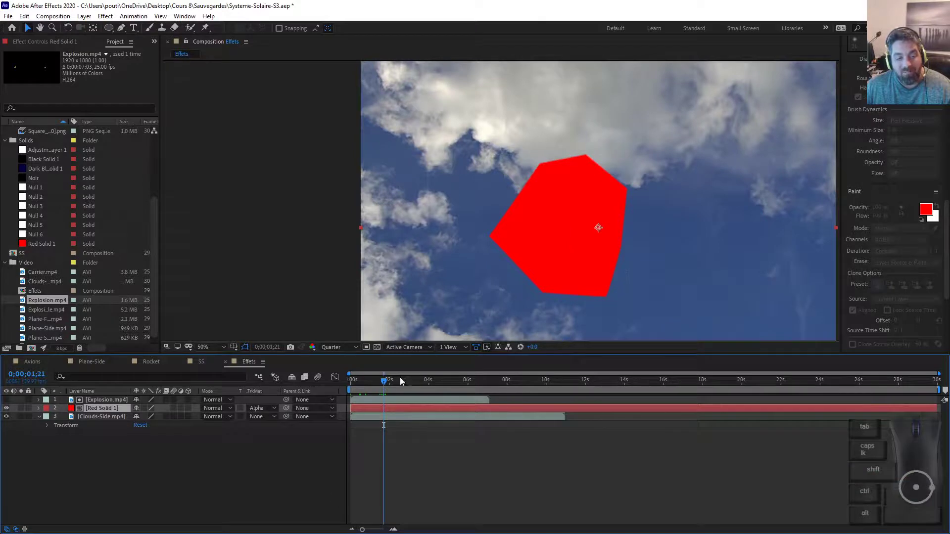
{"action": "left_click_drag", "start_coordinate": [400, 380], "coordinate": [267, 401]}
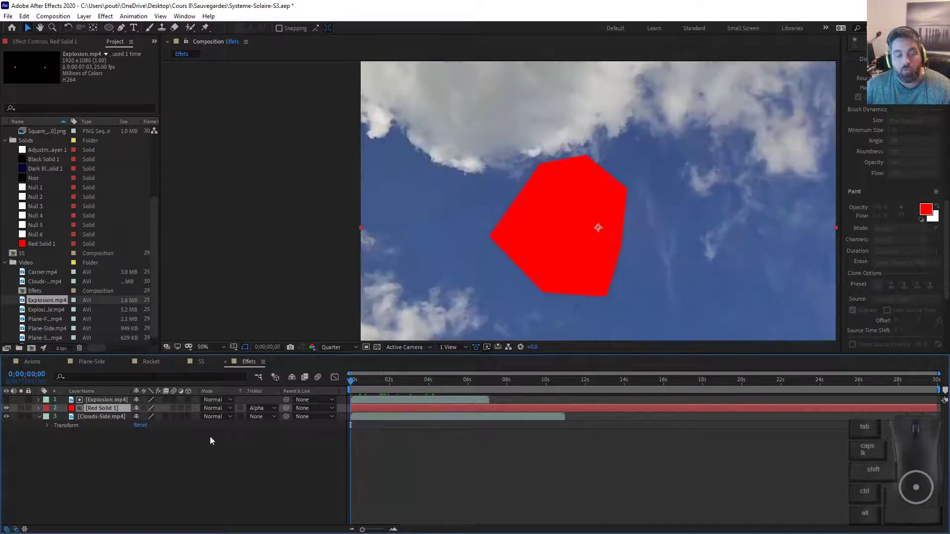
Switch the red solid's track matte to Luma Matte "[Explosion.mp4]" and show the Explosion.mp4 layer again, examining it at 0;00;01;02
{"action": "left_click", "coordinate": [266, 408]}
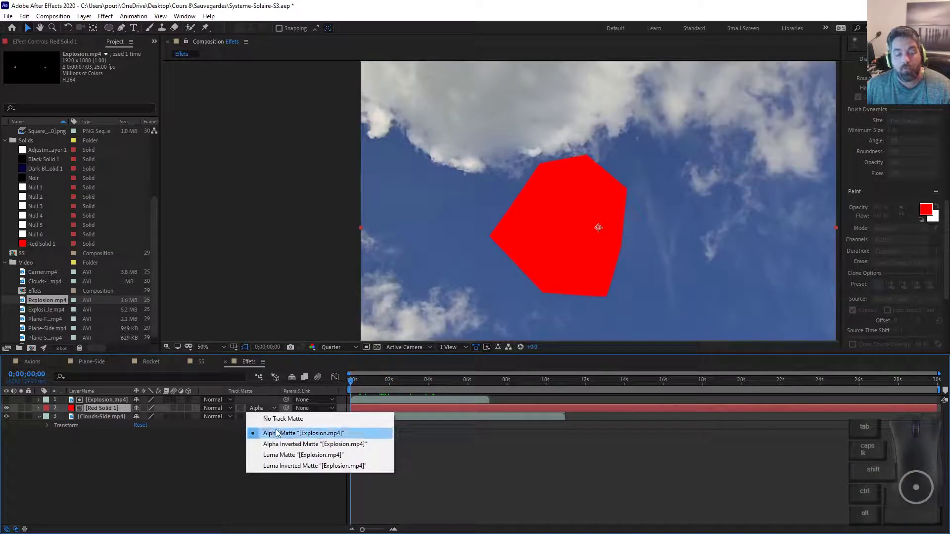
{"action": "left_click", "coordinate": [295, 455]}
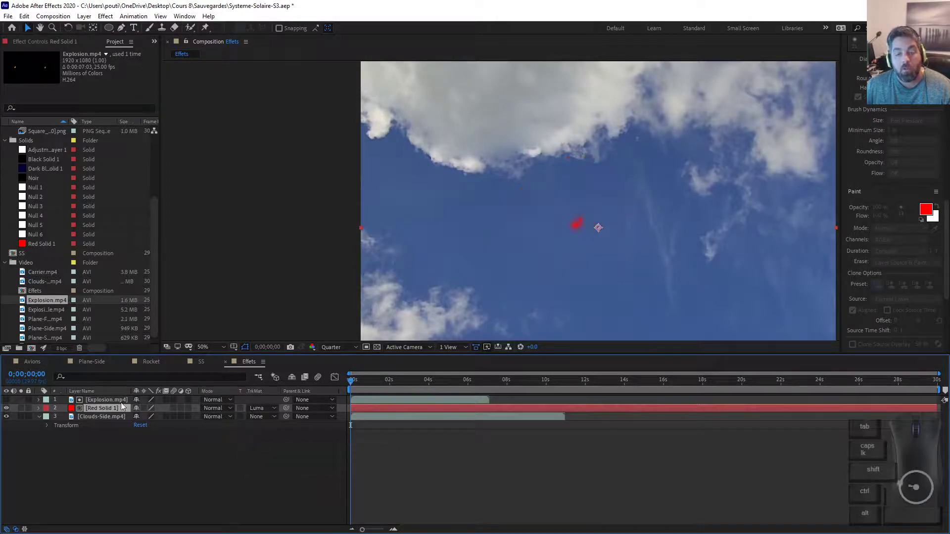
{"action": "left_click", "coordinate": [7, 407]}
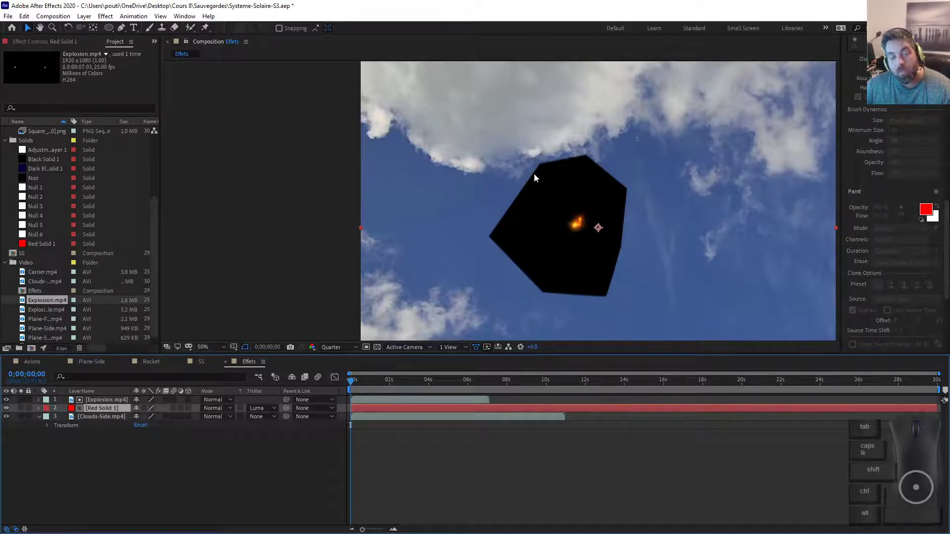
{"action": "mouse_move", "coordinate": [387, 382]}
{"action": "left_mouse_down"}
{"action": "mouse_move", "coordinate": [406, 383]}
{"action": "mouse_move", "coordinate": [371, 383]}
{"action": "left_mouse_up"}
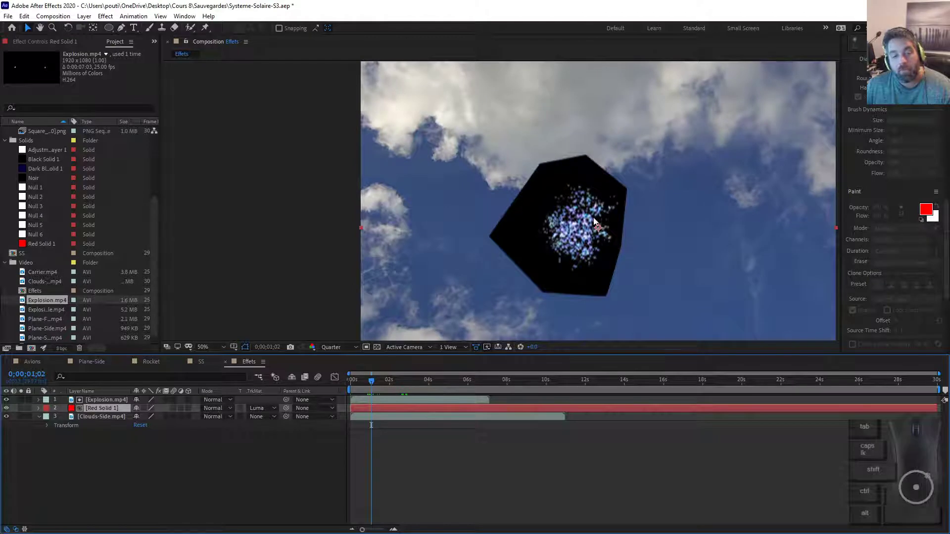
Keep the red solid's track matte on Luma Matte "[Explosion.mp4]", hide the Explosion.mp4 layer and check the result along the timeline, ending at 0;00;00;00
{"action": "left_click", "coordinate": [265, 410]}
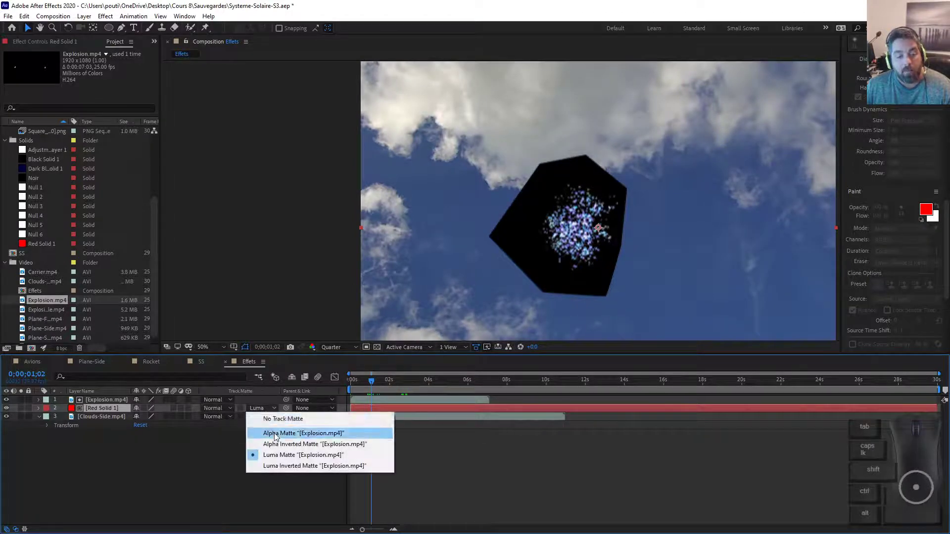
{"action": "left_click", "coordinate": [277, 452]}
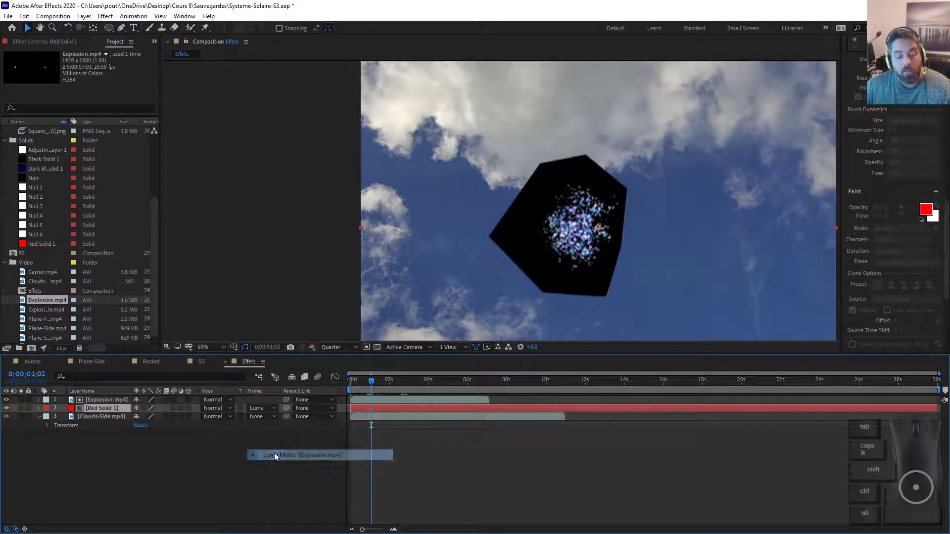
{"action": "left_click", "coordinate": [7, 400]}
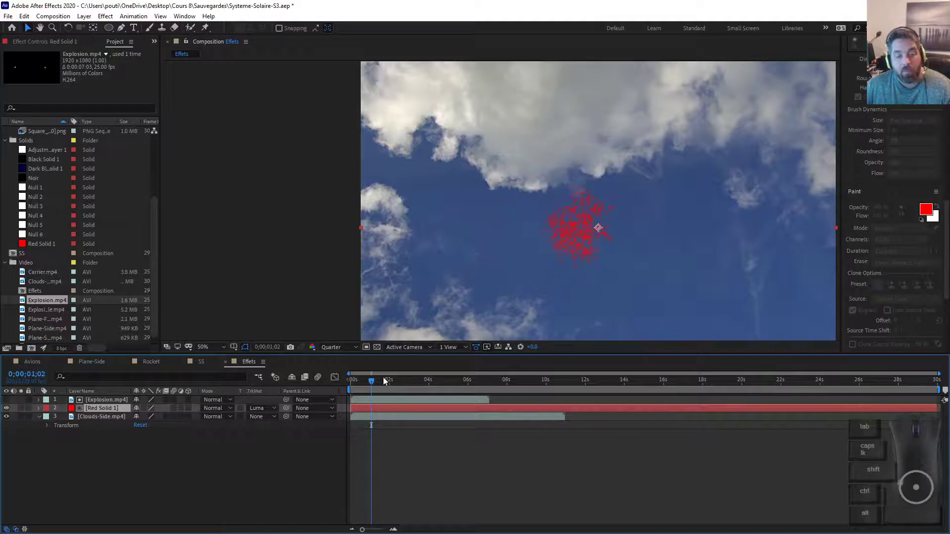
{"action": "mouse_move", "coordinate": [383, 377]}
{"action": "left_mouse_down"}
{"action": "mouse_move", "coordinate": [402, 387]}
{"action": "mouse_move", "coordinate": [366, 385]}
{"action": "mouse_move", "coordinate": [378, 384]}
{"action": "left_mouse_up"}
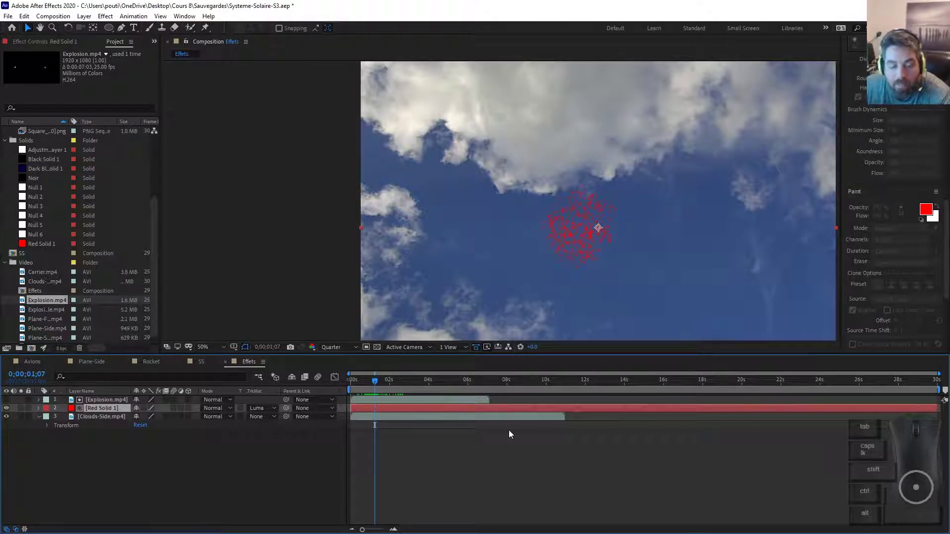
{"action": "left_click_drag", "start_coordinate": [369, 382], "coordinate": [348, 384]}
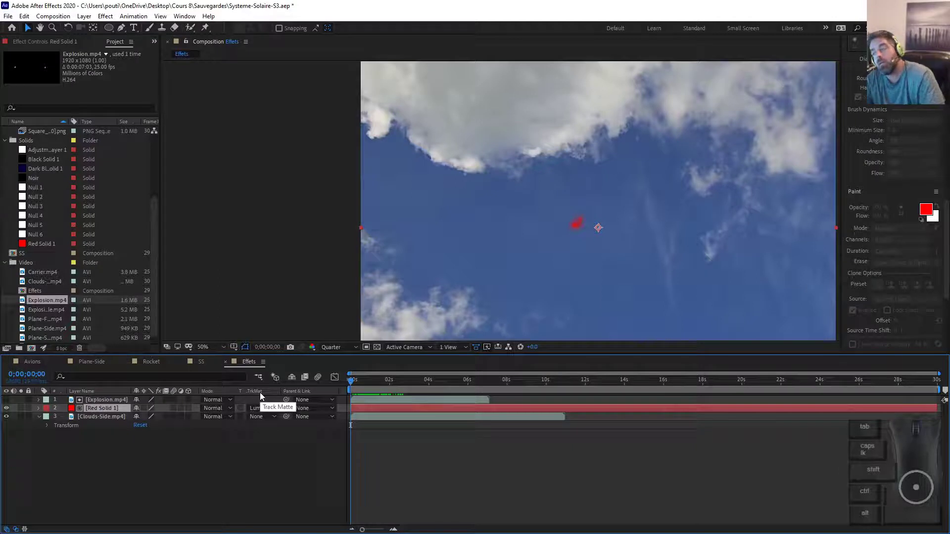
Expand the Explosion.mp4 layer, select Mask 1 to examine its outline over the sky, and collapse the layer again
{"action": "left_click", "coordinate": [37, 400]}
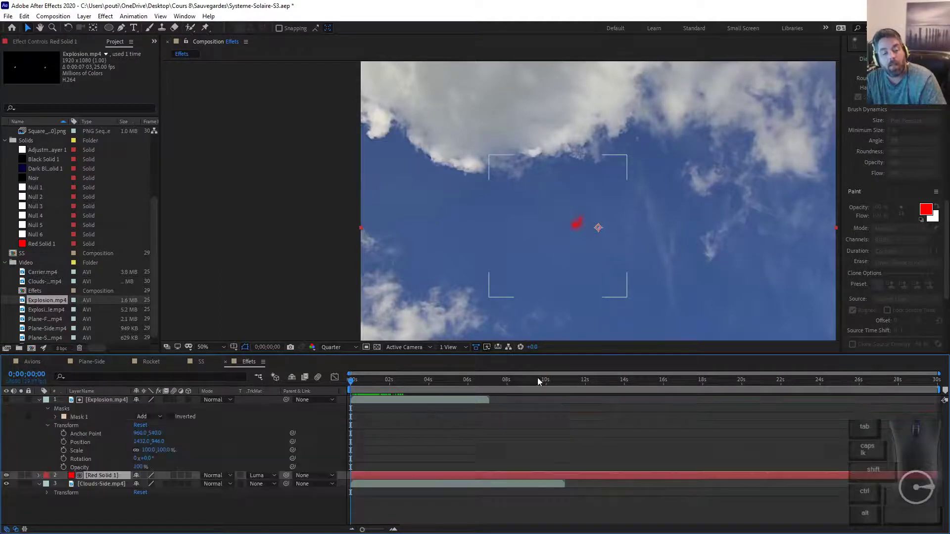
{"action": "left_click", "coordinate": [79, 417]}
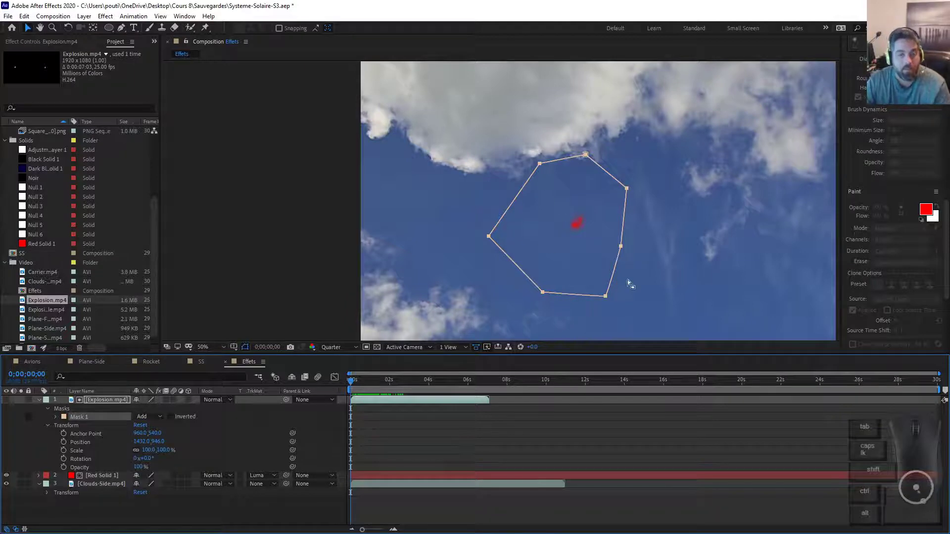
{"action": "left_click", "coordinate": [39, 399]}
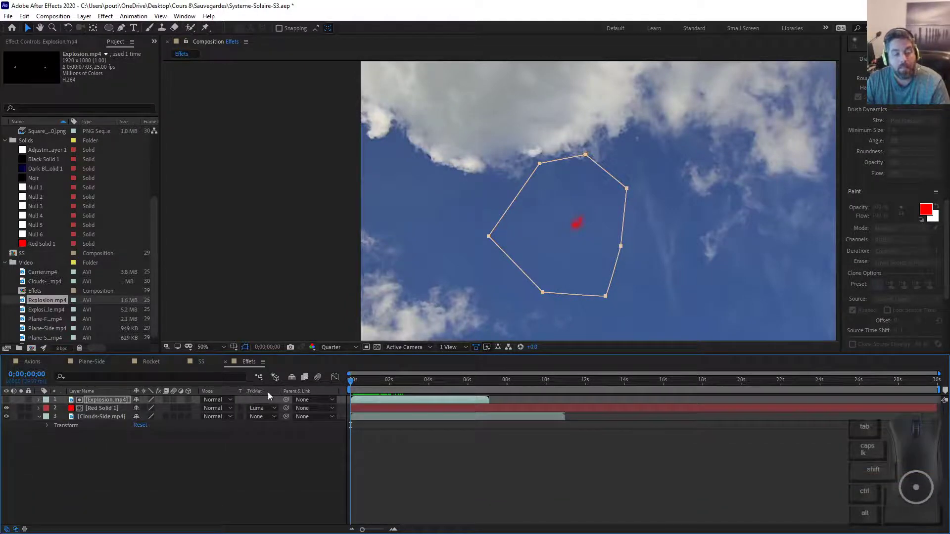
Review the track matte options of the red solid, keeping Luma Matte "[Explosion.mp4]"
{"action": "left_click", "coordinate": [260, 407]}
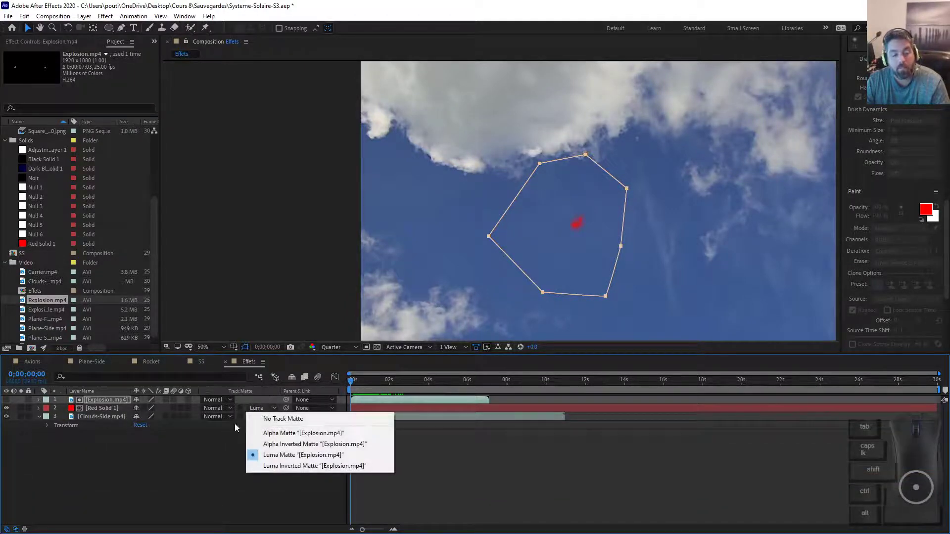
{"action": "left_click", "coordinate": [235, 428]}
{"action": "left_click", "coordinate": [258, 408]}
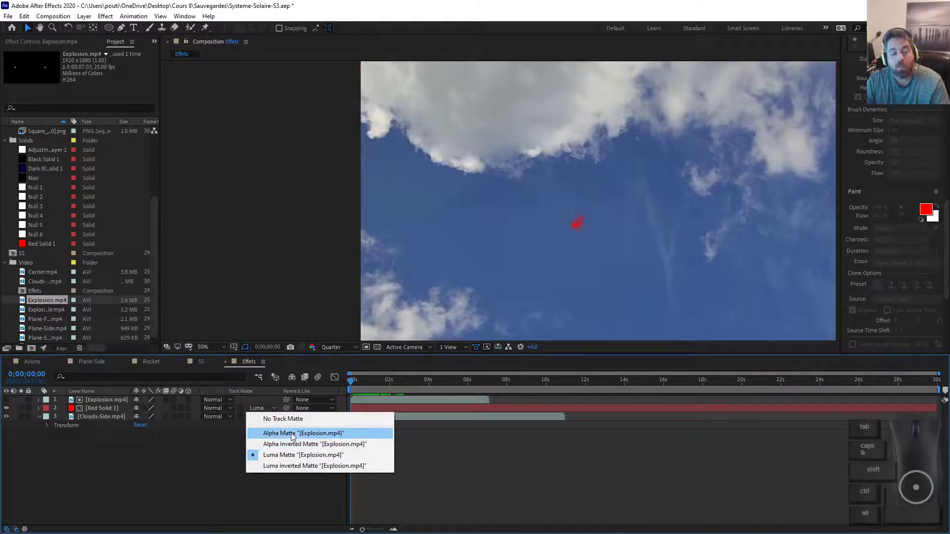
{"action": "left_click", "coordinate": [287, 454]}
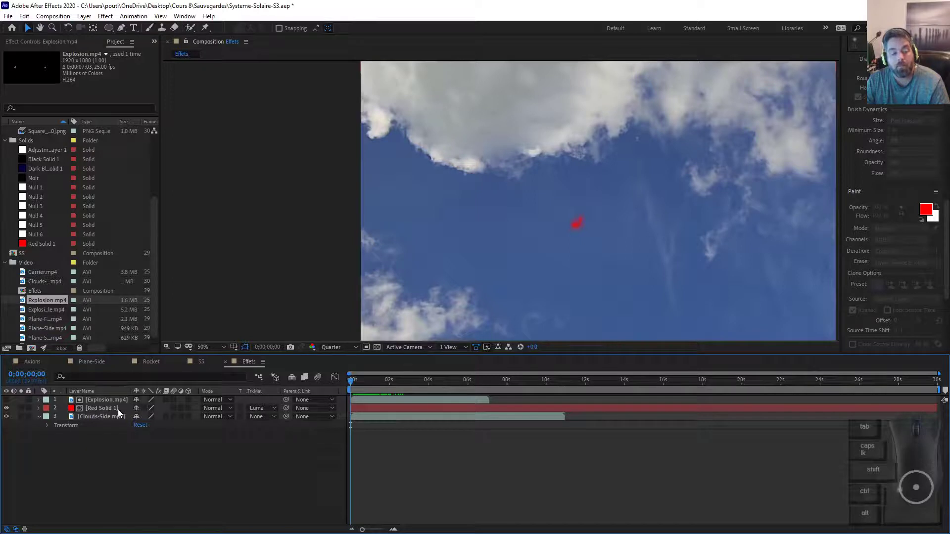
Insert Carrier.mp4 as a layer between Explosion.mp4 and the red solid to see how it affects the track matte
{"action": "left_click", "coordinate": [97, 399]}
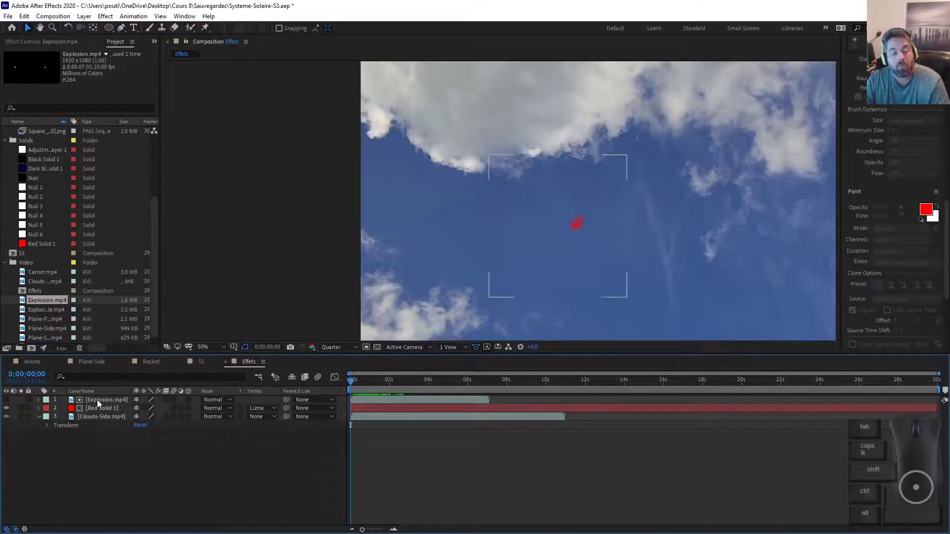
{"action": "left_click_drag", "start_coordinate": [103, 398], "coordinate": [107, 409]}
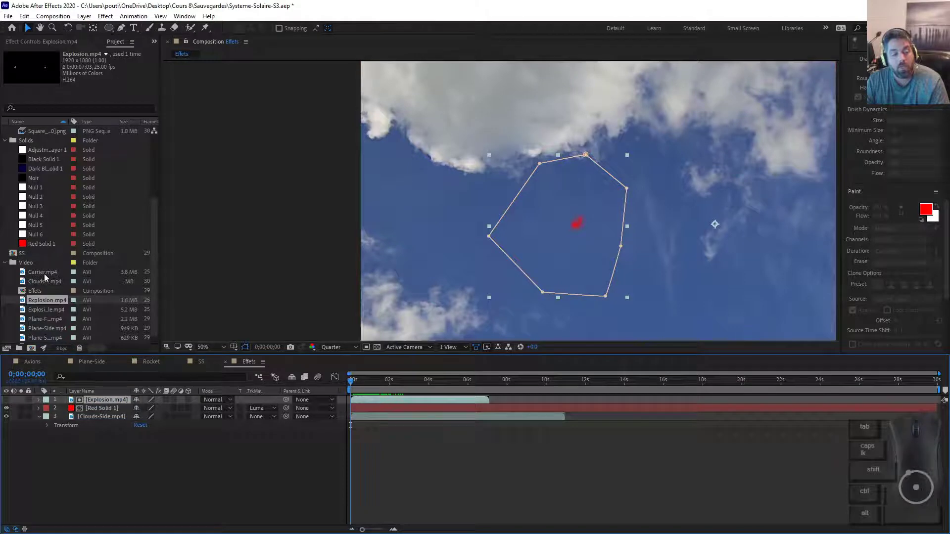
{"action": "left_click_drag", "start_coordinate": [45, 278], "coordinate": [103, 405]}
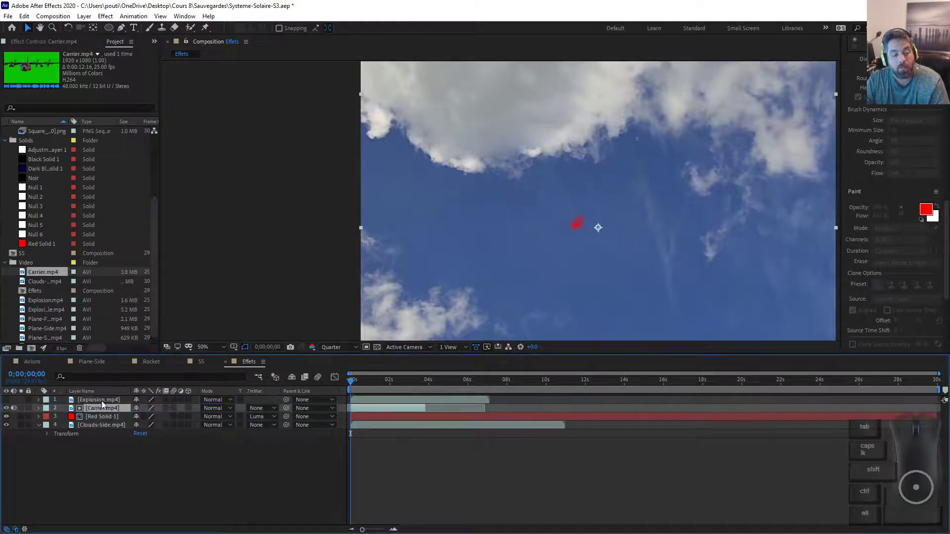
{"action": "left_click", "coordinate": [176, 416]}
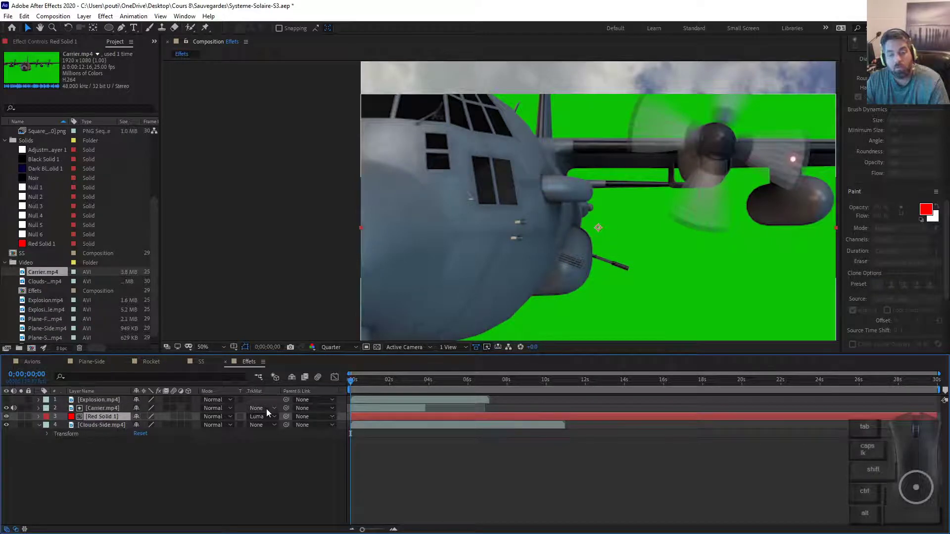
Place Explosion.mp4 directly above the red solid, hide the Carrier.mp4 layer and check the luma matte at 0;00;01;06
{"action": "left_click", "coordinate": [102, 408]}
{"action": "left_click_drag", "start_coordinate": [103, 400], "coordinate": [104, 412]}
{"action": "left_click", "coordinate": [112, 416]}
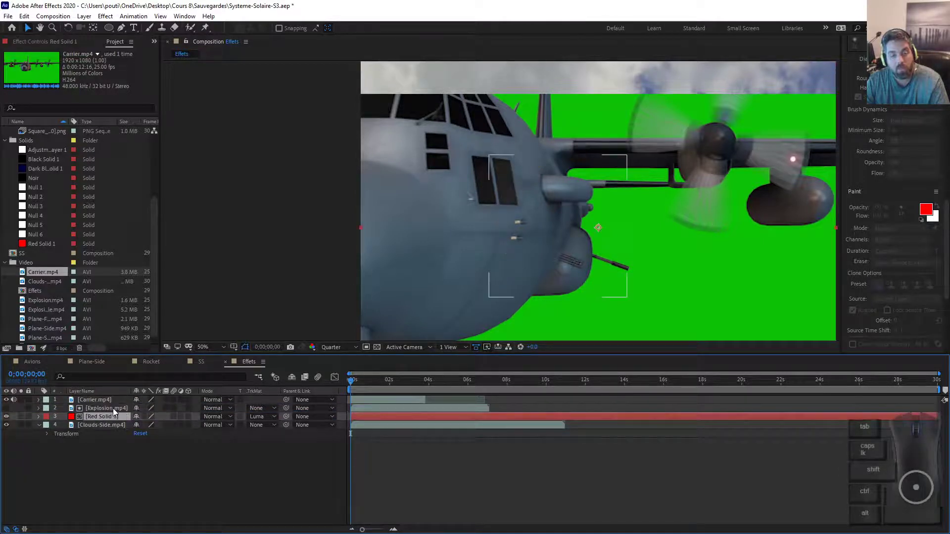
{"action": "left_click", "coordinate": [113, 408]}
{"action": "left_click", "coordinate": [90, 401]}
{"action": "left_click", "coordinate": [7, 400]}
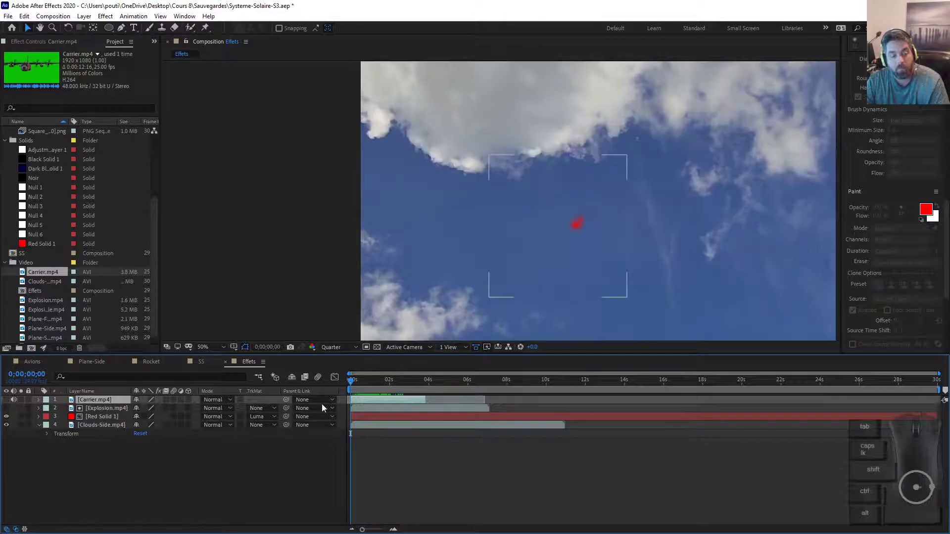
{"action": "mouse_move", "coordinate": [358, 383]}
{"action": "left_mouse_down"}
{"action": "mouse_move", "coordinate": [393, 388]}
{"action": "mouse_move", "coordinate": [373, 387]}
{"action": "left_mouse_up"}
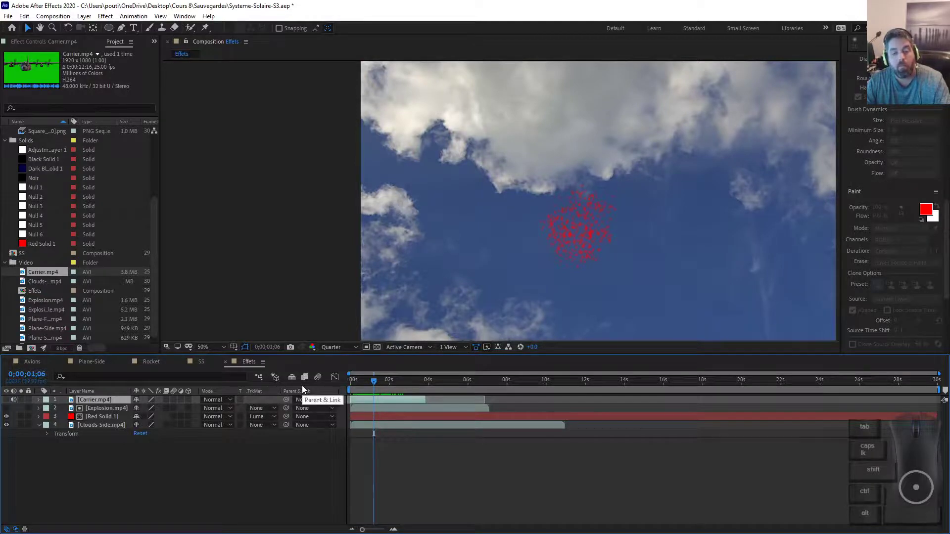
Switch to the PowerPoint slide show, advance to the "LES « MASKS »" slide and return to After Effects
{"action": "key", "text": "alt+Tab"}
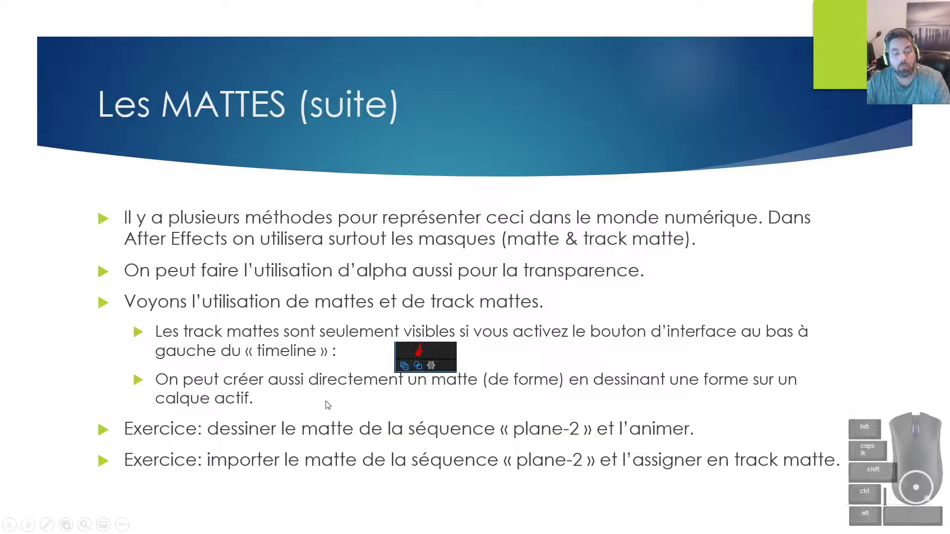
{"action": "left_click", "coordinate": [303, 433]}
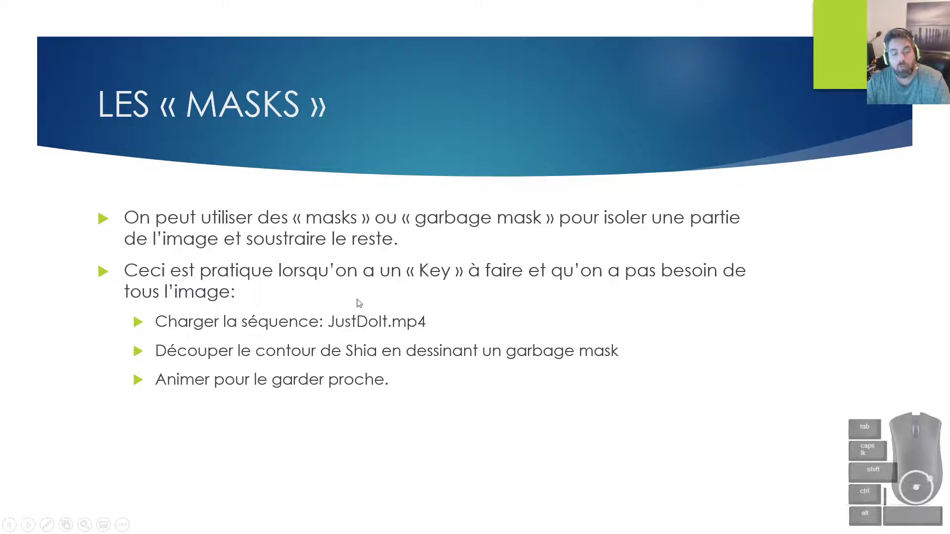
{"action": "key", "text": "alt+Tab"}
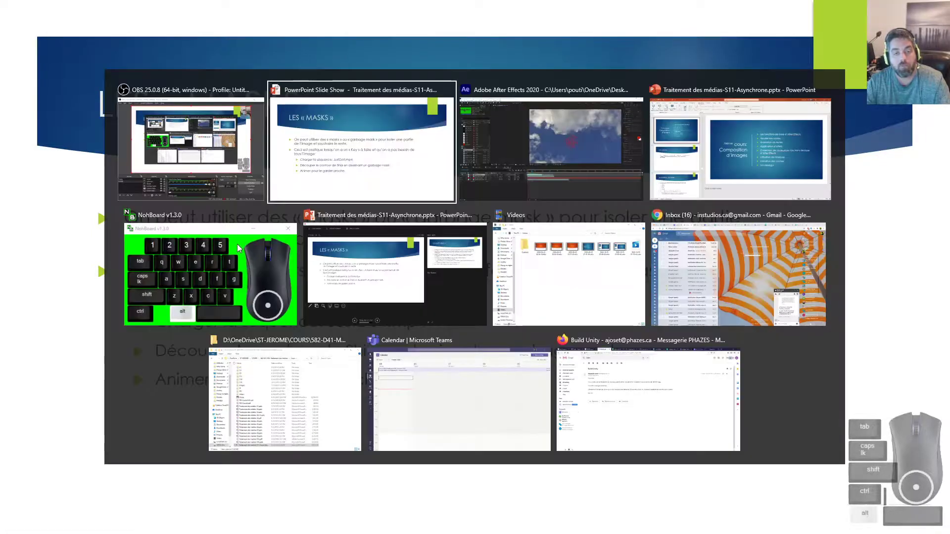
Examine the thumbnails of the clips in the project's Video folder to find a plane clip for the mask exercise
{"action": "left_click", "coordinate": [53, 281]}
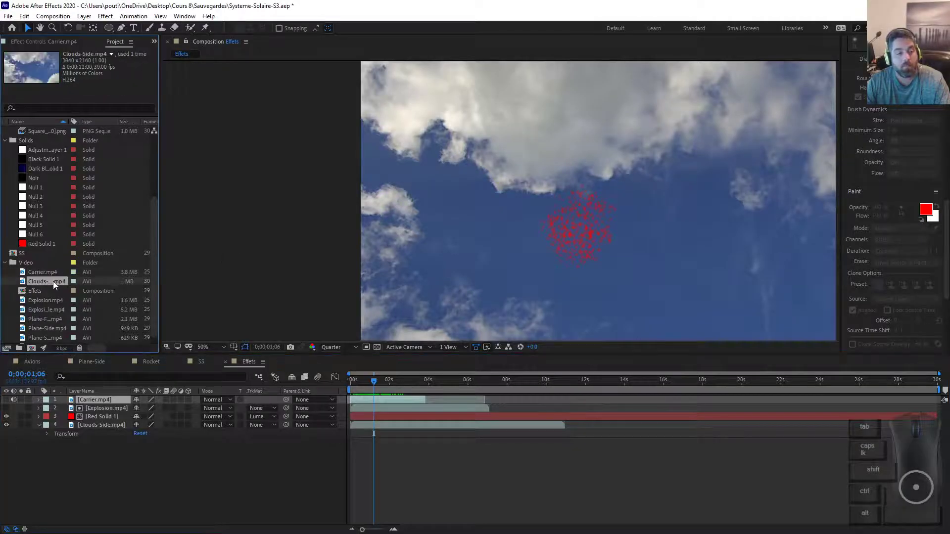
{"action": "left_click", "coordinate": [49, 273]}
{"action": "left_click", "coordinate": [44, 283]}
{"action": "left_click", "coordinate": [48, 301]}
{"action": "left_click", "coordinate": [43, 311]}
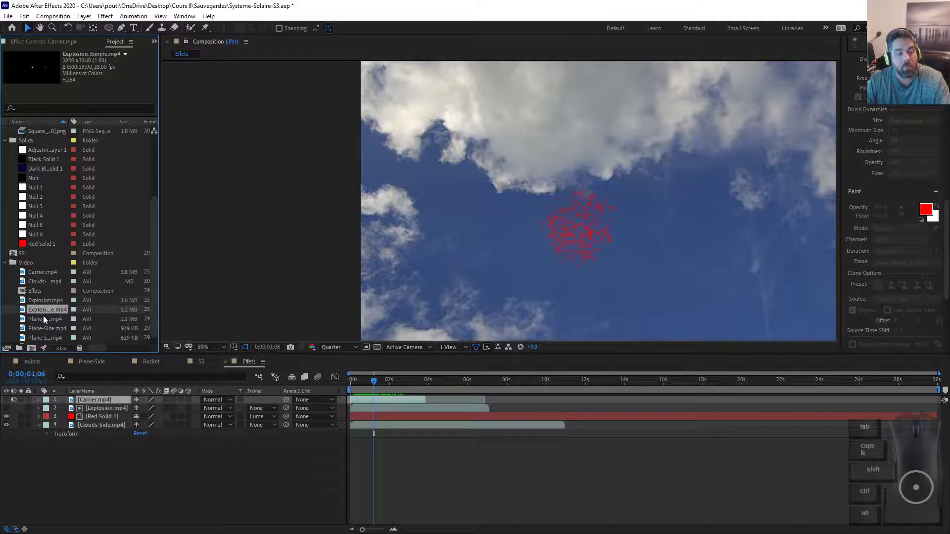
{"action": "left_click", "coordinate": [37, 320]}
{"action": "scroll", "coordinate": [43, 307], "scroll_direction": "down", "scroll_amount": 1}
{"action": "left_click", "coordinate": [46, 319]}
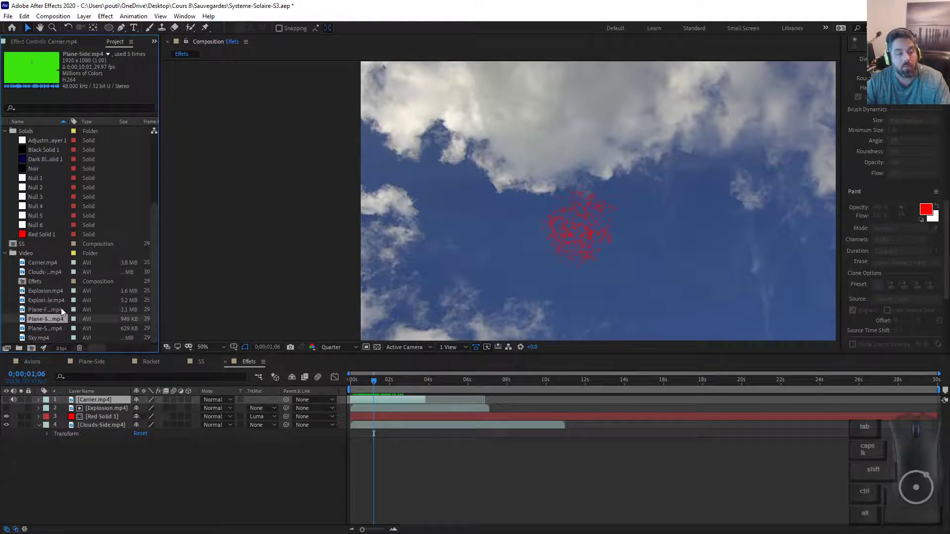
{"action": "left_click", "coordinate": [48, 326]}
{"action": "left_click", "coordinate": [42, 337]}
{"action": "left_click", "coordinate": [45, 328]}
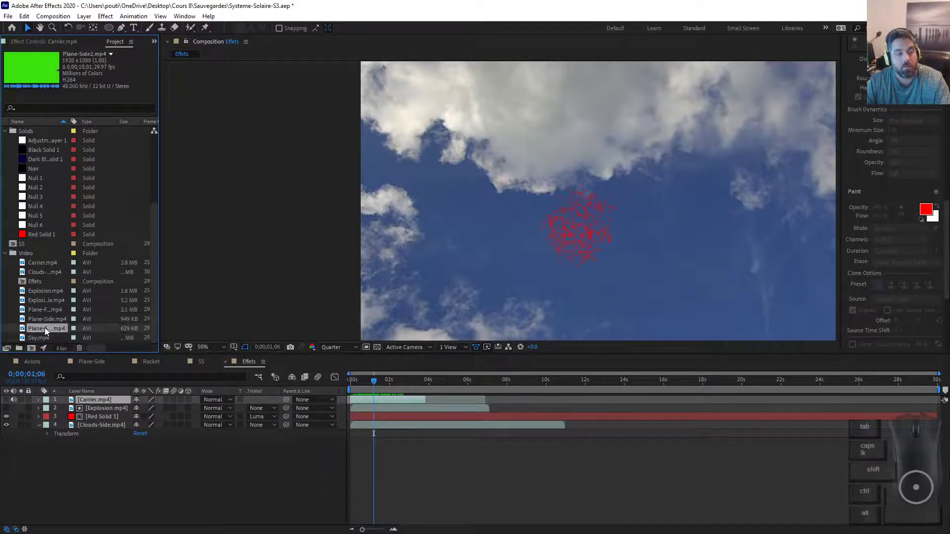
{"action": "left_click", "coordinate": [46, 310]}
{"action": "left_click", "coordinate": [51, 317]}
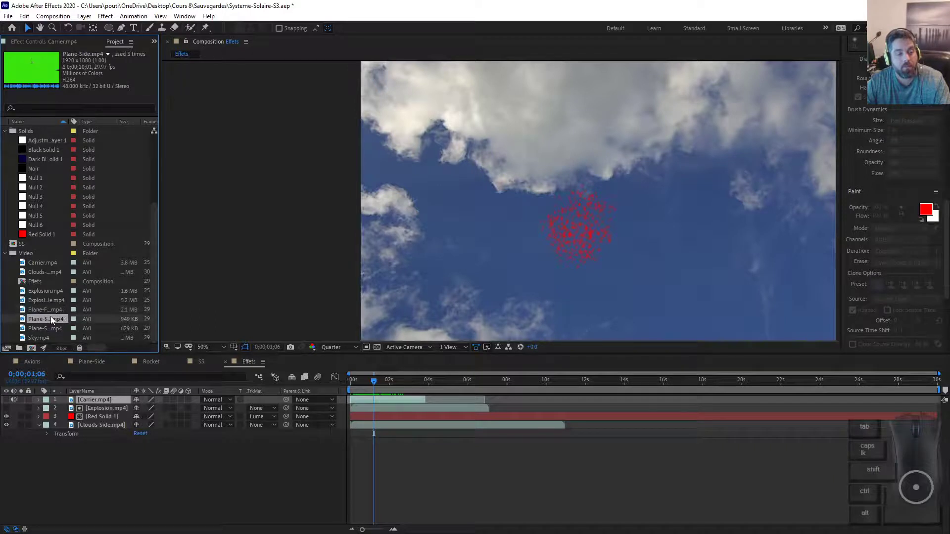
{"action": "left_click", "coordinate": [53, 311]}
{"action": "left_click", "coordinate": [54, 317]}
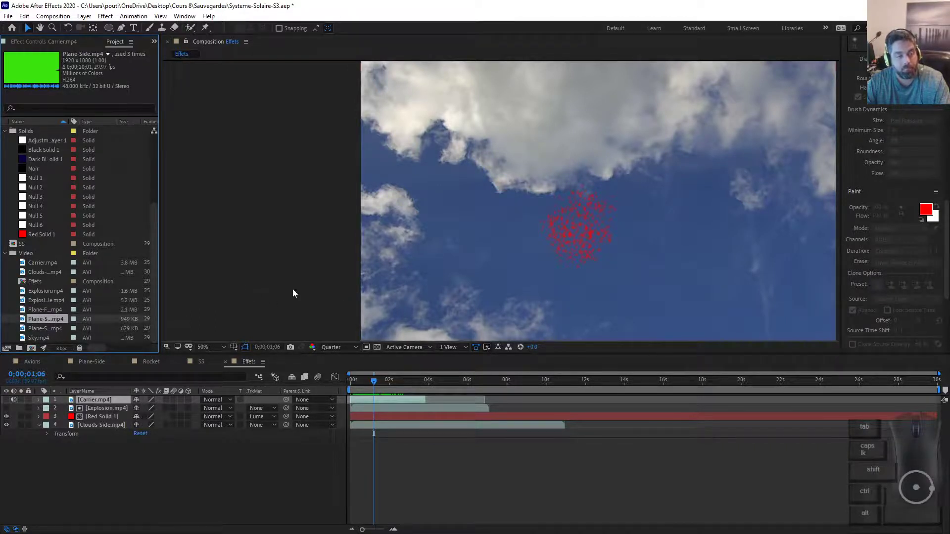
{"action": "left_click", "coordinate": [49, 274]}
{"action": "left_click", "coordinate": [44, 265]}
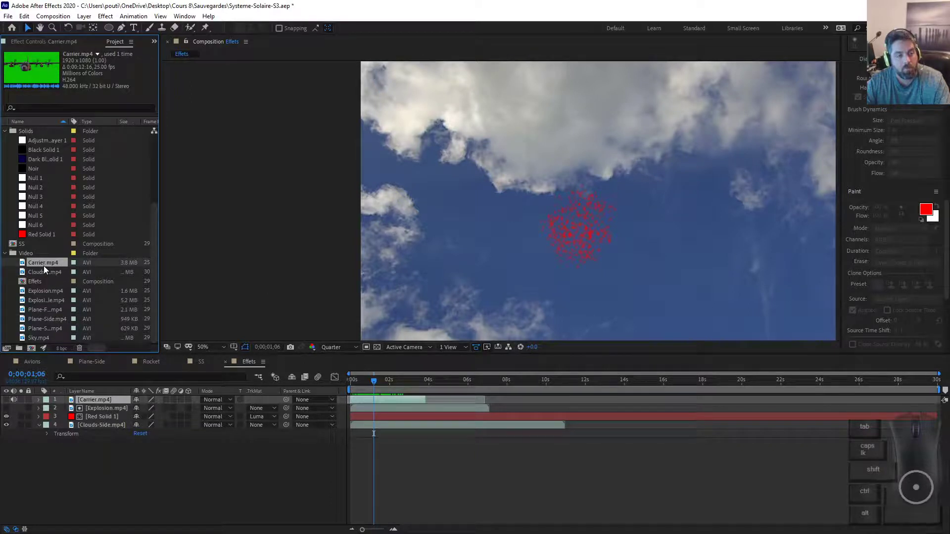
{"action": "left_click", "coordinate": [51, 275]}
{"action": "left_click", "coordinate": [50, 291]}
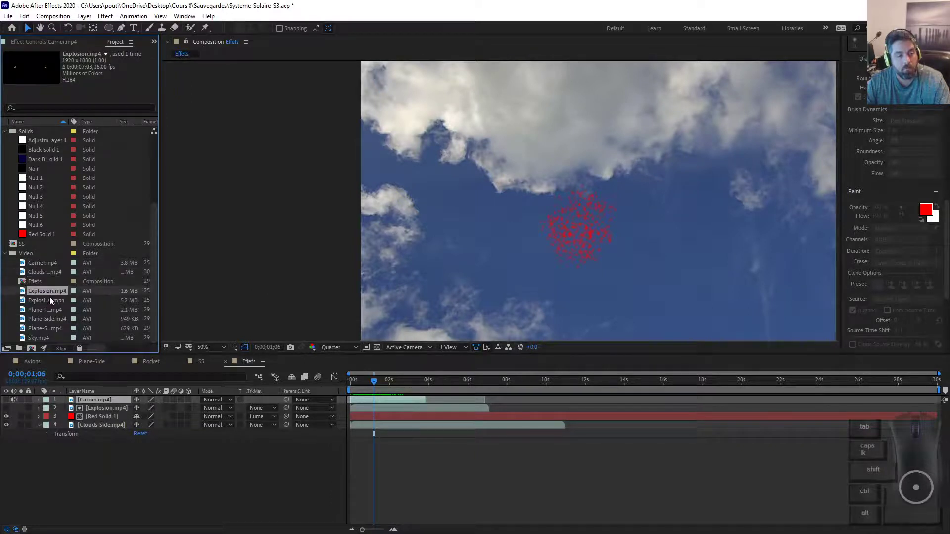
{"action": "left_click", "coordinate": [52, 301]}
{"action": "left_click", "coordinate": [45, 308]}
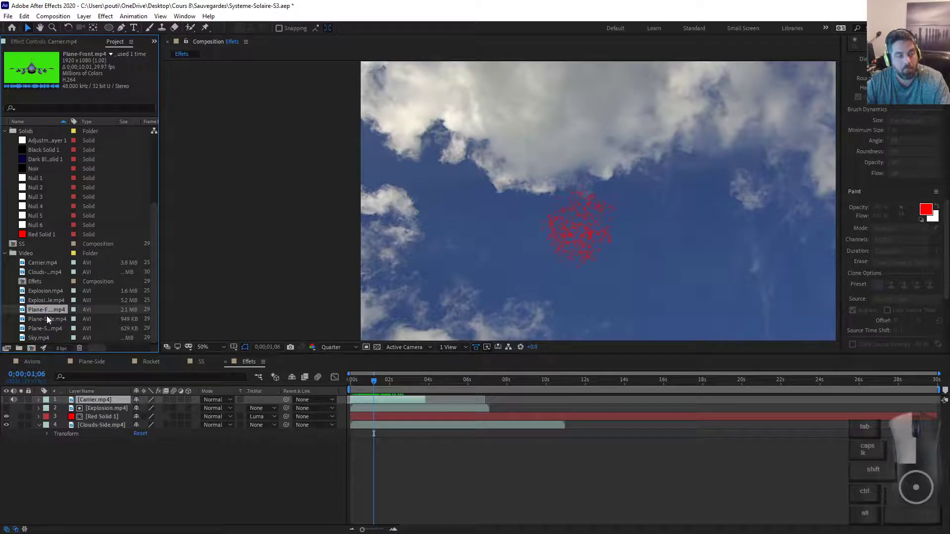
{"action": "left_click", "coordinate": [46, 316]}
{"action": "left_click", "coordinate": [46, 327]}
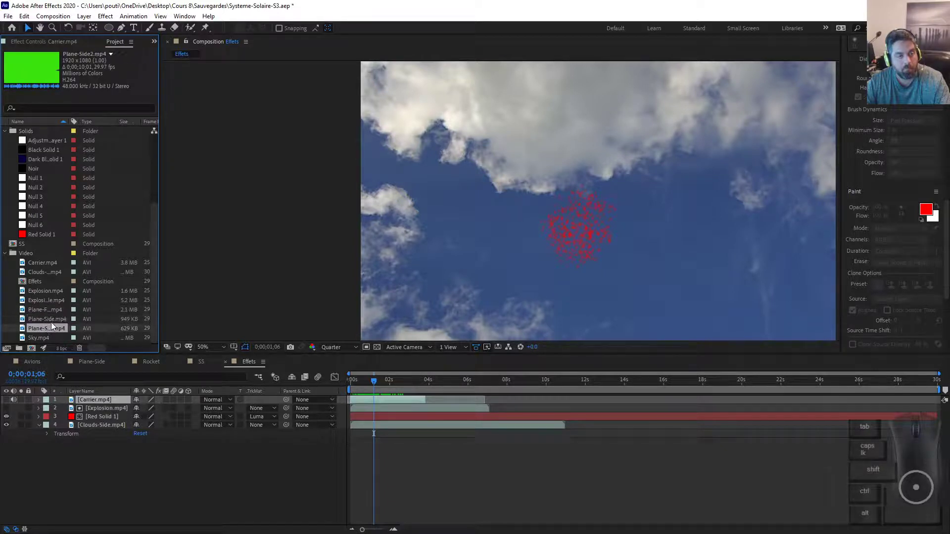
Add Plane-Side2.mp4 as the top layer of the Effets composition and scrub through the plane's pass over the green background
{"action": "left_click_drag", "start_coordinate": [58, 330], "coordinate": [97, 398]}
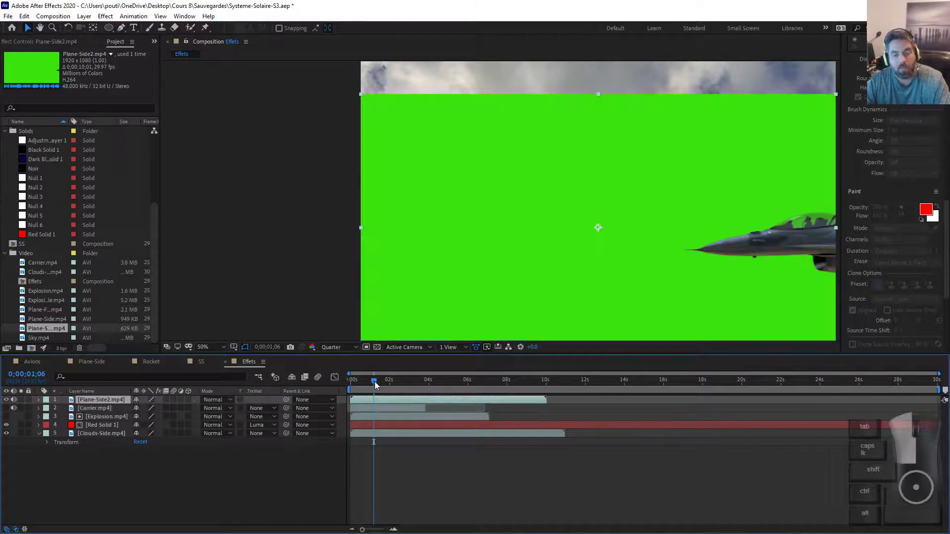
{"action": "left_click_drag", "start_coordinate": [374, 384], "coordinate": [411, 386]}
{"action": "scroll", "coordinate": [545, 265], "scroll_direction": "down", "scroll_amount": 2}
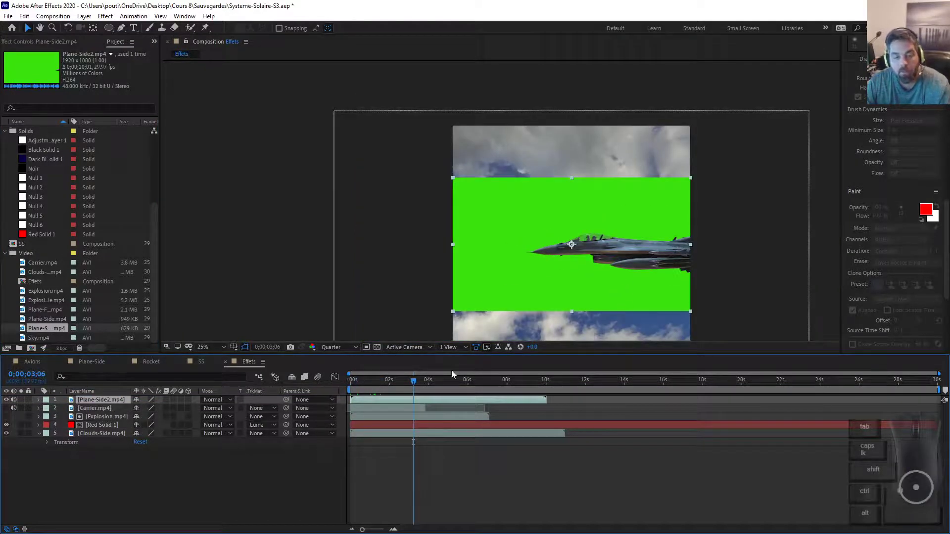
{"action": "left_click_drag", "start_coordinate": [452, 374], "coordinate": [377, 402]}
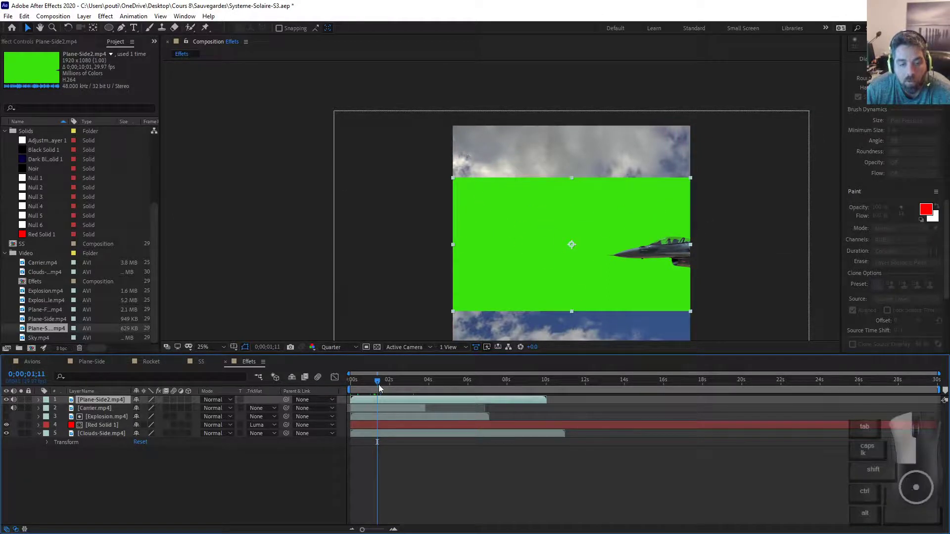
At 0;00;04;19, draw a closed Pen mask loosely around the whole plane on the Plane-Side2.mp4 layer
{"action": "left_click_drag", "start_coordinate": [377, 380], "coordinate": [338, 383]}
{"action": "left_click", "coordinate": [36, 400]}
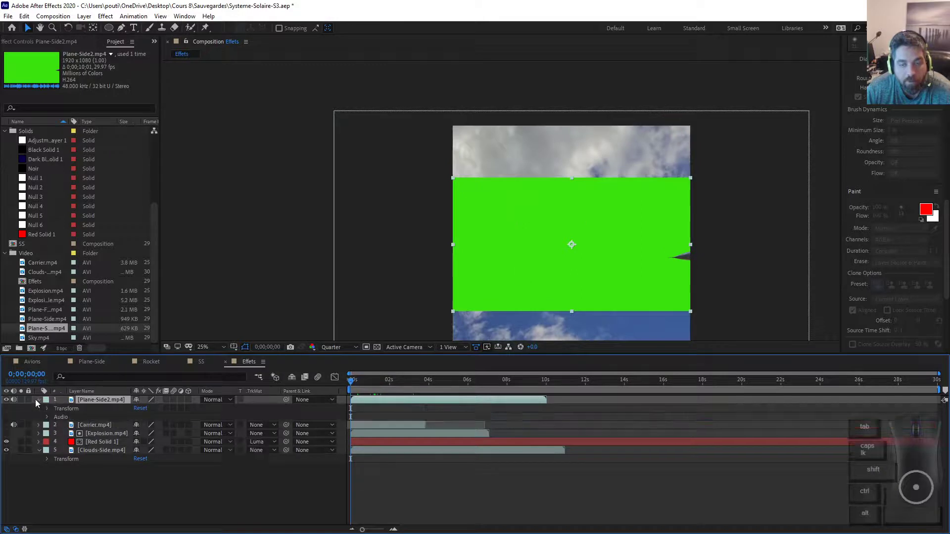
{"action": "left_click_drag", "start_coordinate": [350, 380], "coordinate": [441, 388]}
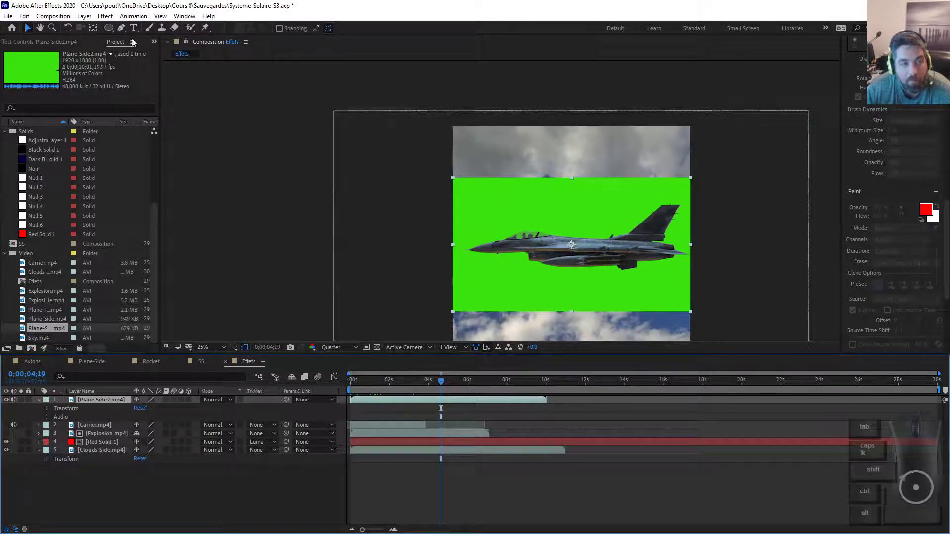
{"action": "left_click", "coordinate": [122, 27]}
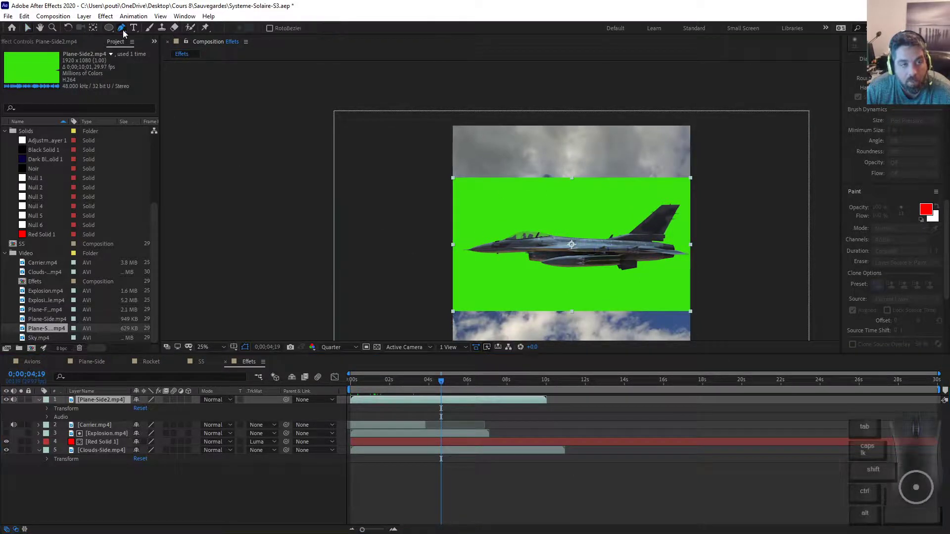
{"action": "left_click", "coordinate": [455, 248]}
{"action": "left_click", "coordinate": [510, 224]}
{"action": "left_click", "coordinate": [548, 223]}
{"action": "left_click", "coordinate": [593, 229]}
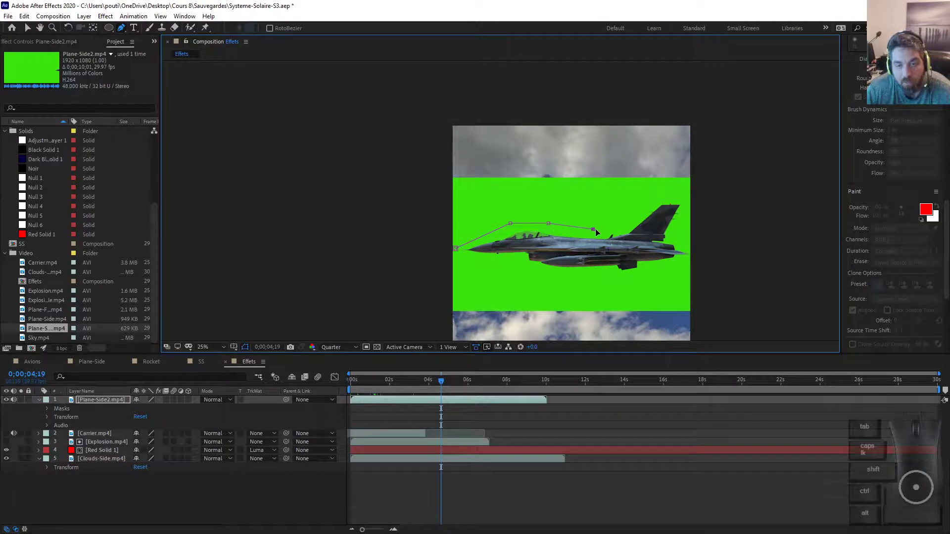
{"action": "left_click", "coordinate": [634, 215]}
{"action": "left_click", "coordinate": [663, 196]}
{"action": "left_click", "coordinate": [690, 202]}
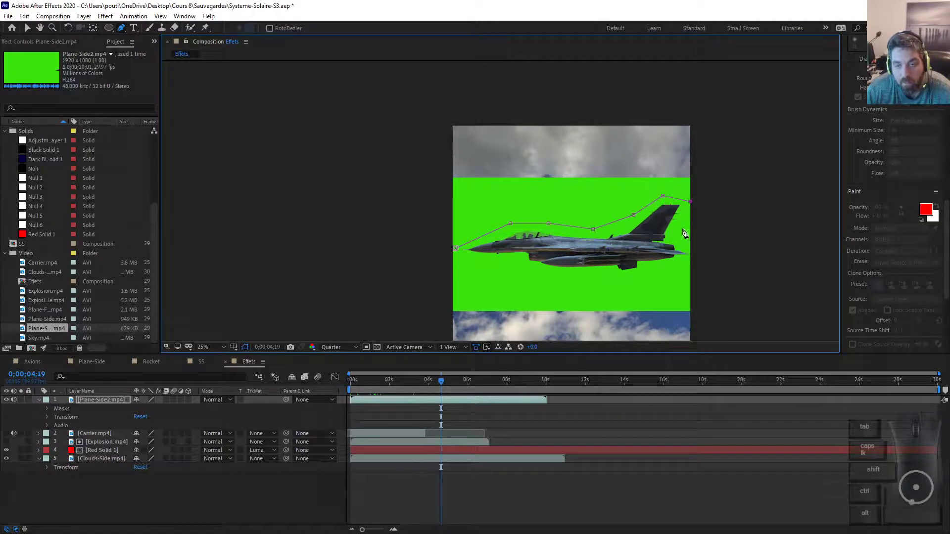
{"action": "left_click", "coordinate": [697, 256]}
{"action": "left_click", "coordinate": [672, 272]}
{"action": "left_click", "coordinate": [632, 281]}
{"action": "left_click", "coordinate": [556, 276]}
{"action": "left_click", "coordinate": [488, 266]}
{"action": "left_click", "coordinate": [458, 256]}
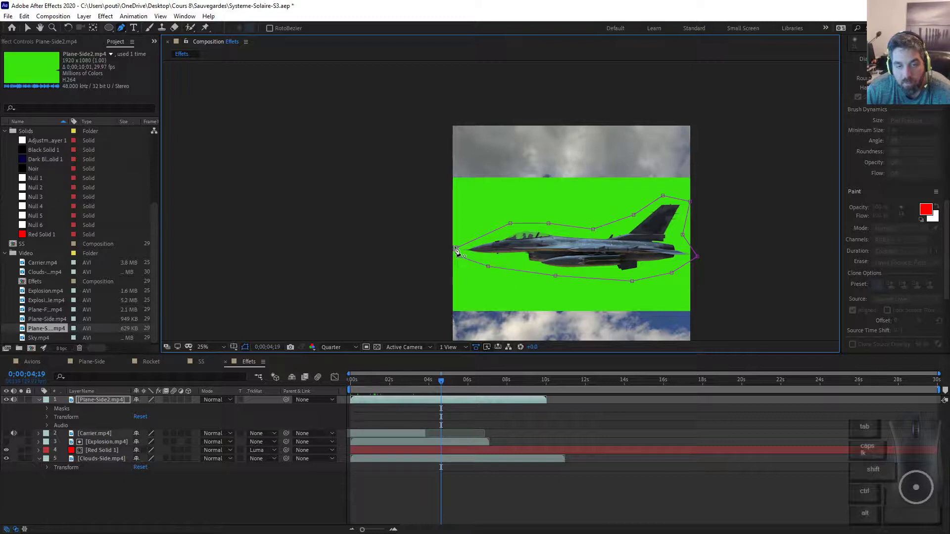
{"action": "left_click", "coordinate": [455, 248]}
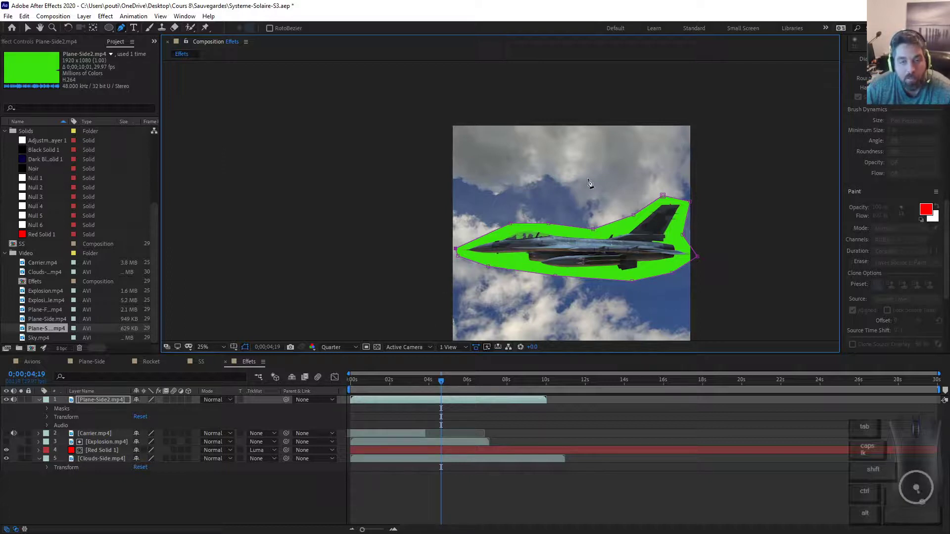
Start keyframing Mask 1's path at 0;00;04;19, and at 0;00;00;00 shift the whole mask horizontally so it surrounds only the plane's incoming nose
{"action": "left_click", "coordinate": [28, 28]}
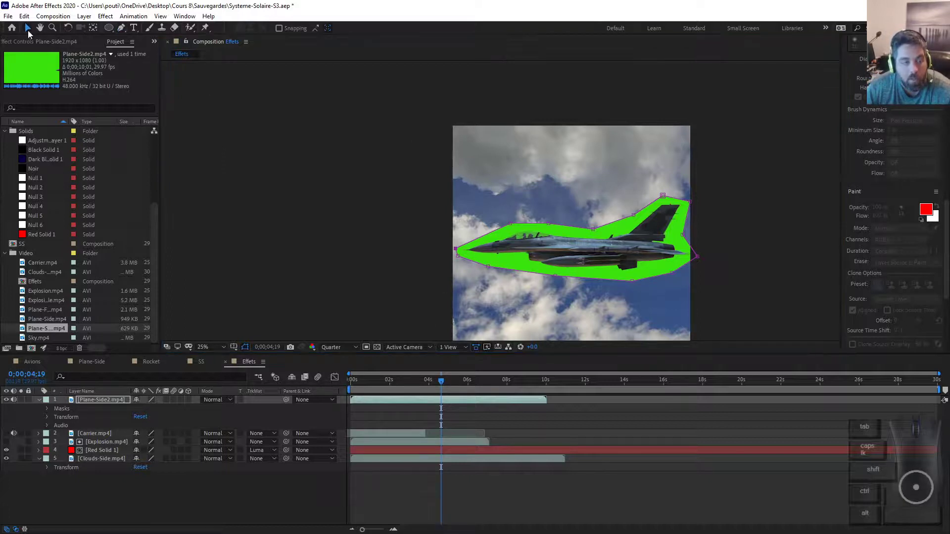
{"action": "left_click", "coordinate": [47, 408]}
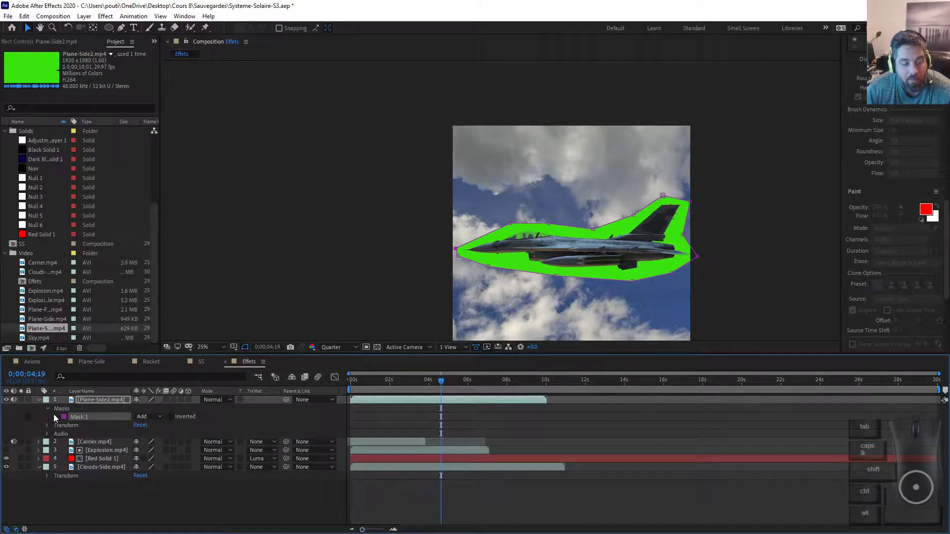
{"action": "left_click", "coordinate": [55, 417]}
{"action": "left_click", "coordinate": [72, 425]}
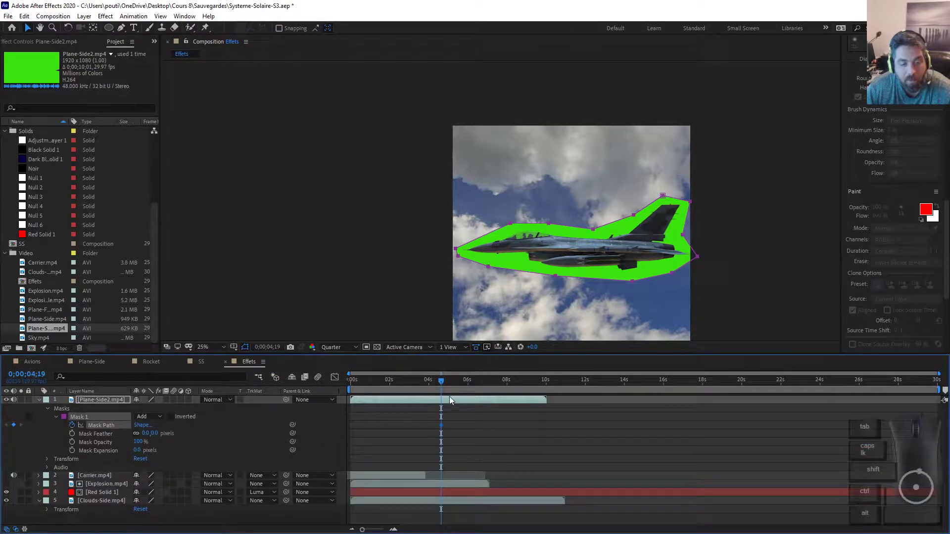
{"action": "left_click_drag", "start_coordinate": [418, 385], "coordinate": [323, 385]}
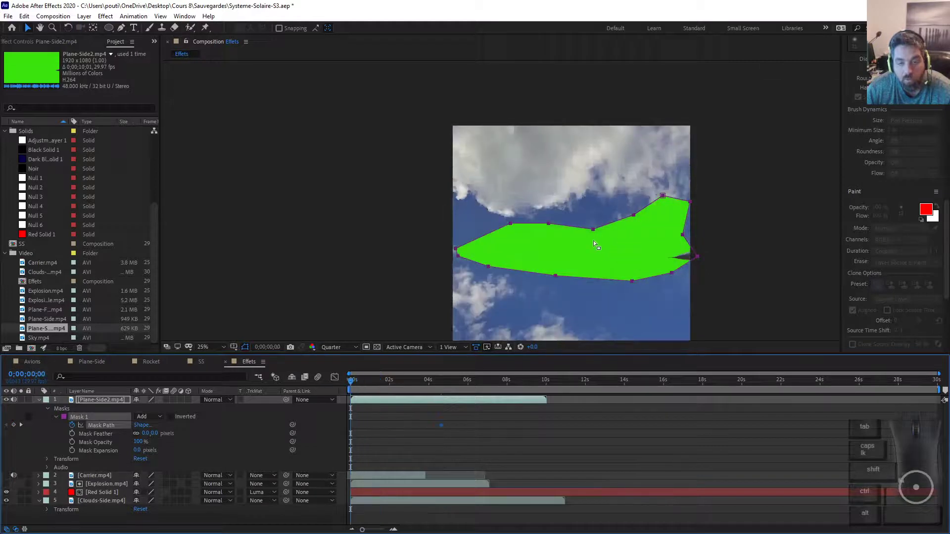
{"action": "left_click_drag", "start_coordinate": [593, 230], "coordinate": [785, 238]}
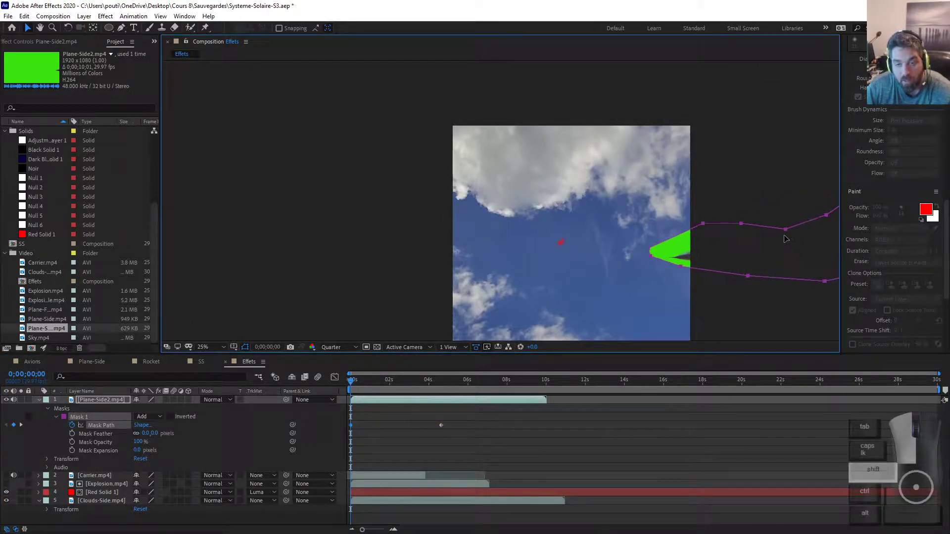
At 0;00;10;00, shift the whole Mask 1 path out of the frame on the side where the plane exits
{"action": "left_click_drag", "start_coordinate": [351, 381], "coordinate": [546, 390]}
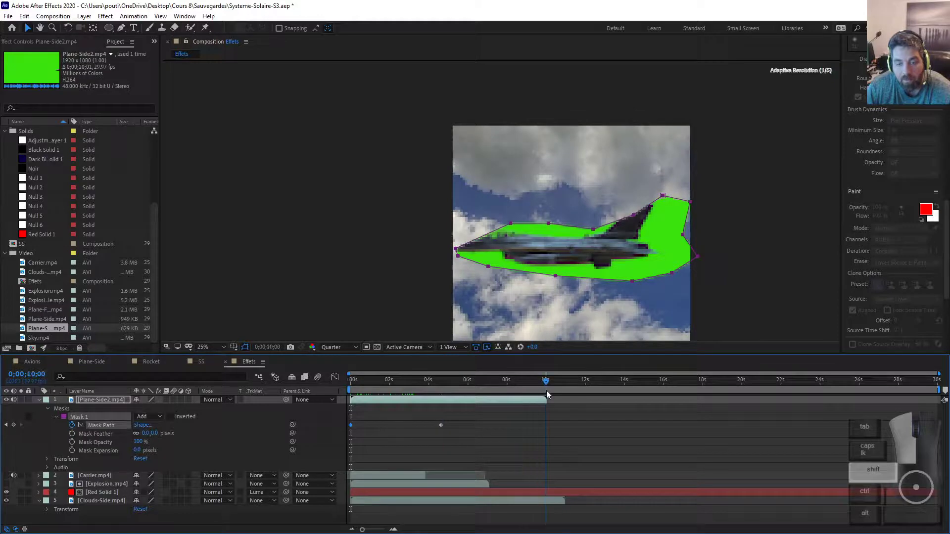
{"action": "left_click", "coordinate": [643, 260]}
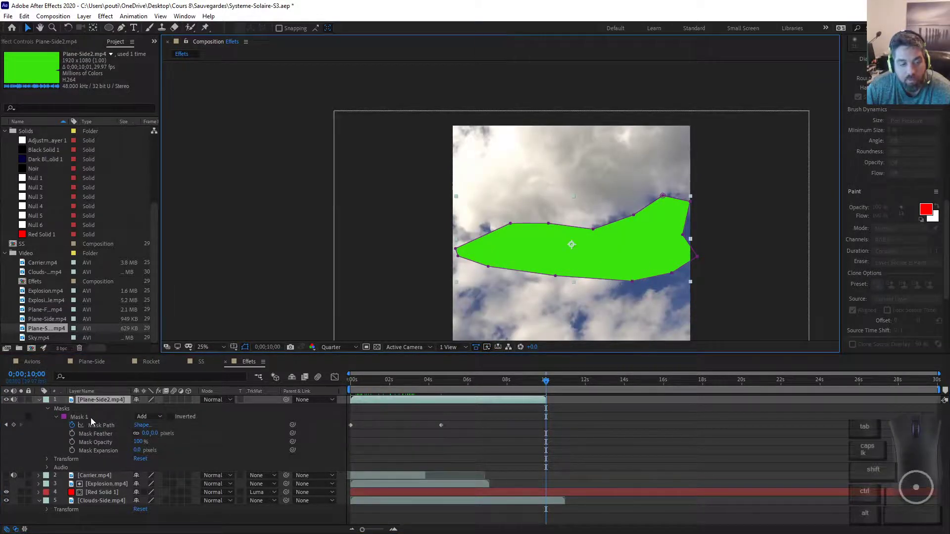
{"action": "left_click", "coordinate": [101, 425]}
{"action": "left_click_drag", "start_coordinate": [631, 281], "coordinate": [389, 281]}
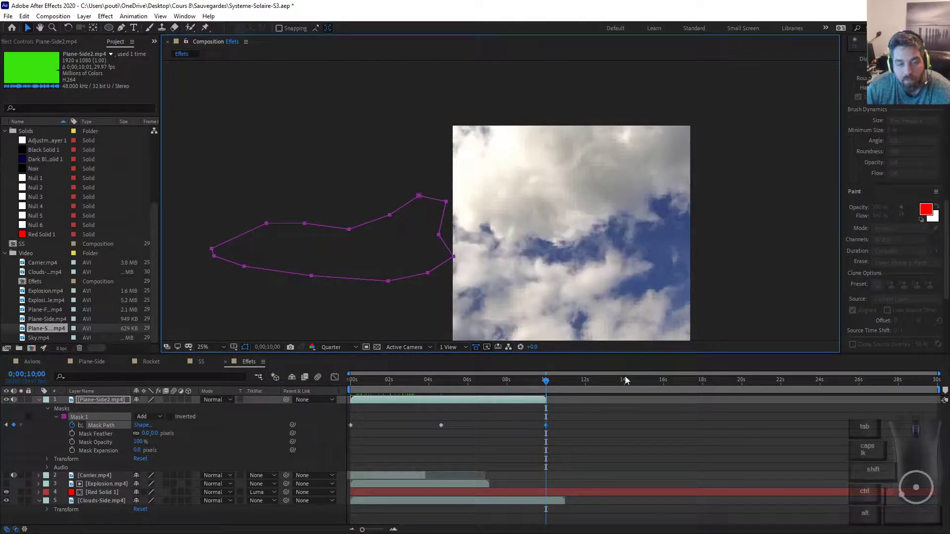
At 0;00;09;00, nudge the whole mask path slightly upward to centre it on the plane's tail, and check the fit at 0;00;07;02
{"action": "left_click_drag", "start_coordinate": [548, 383], "coordinate": [529, 383]}
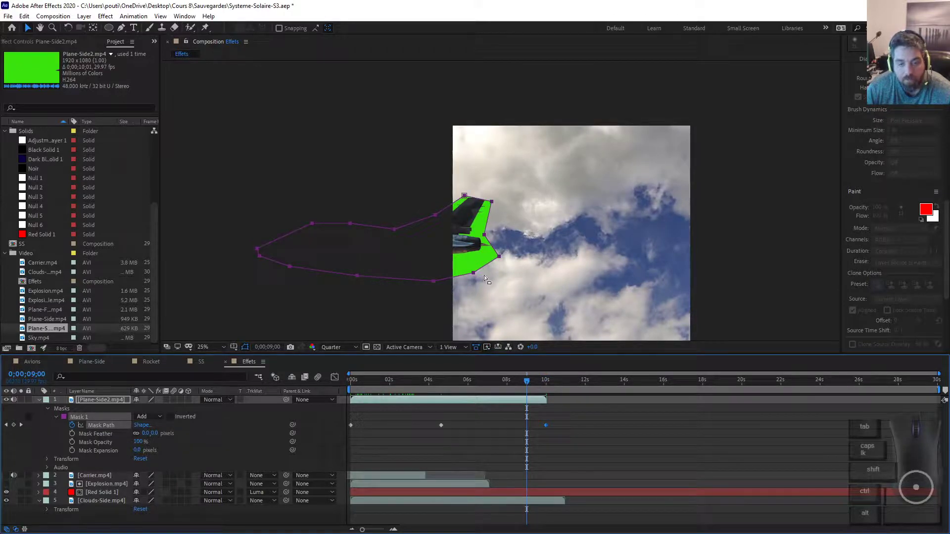
{"action": "left_click_drag", "start_coordinate": [471, 273], "coordinate": [475, 263]}
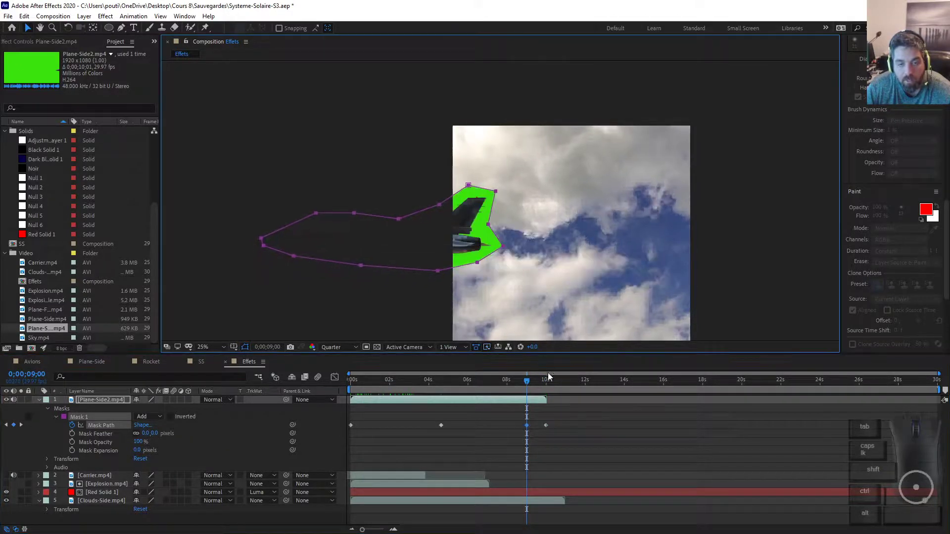
{"action": "left_click_drag", "start_coordinate": [528, 379], "coordinate": [488, 380]}
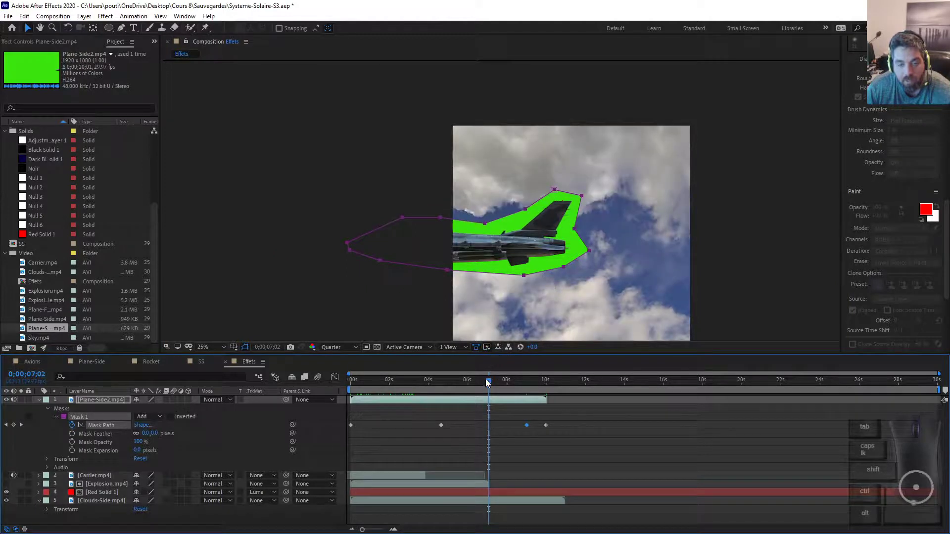
Play the animated mask from the start of the composition and scrub to 0;00;04;05 to check how it follows the plane
{"action": "left_click_drag", "start_coordinate": [486, 381], "coordinate": [339, 390]}
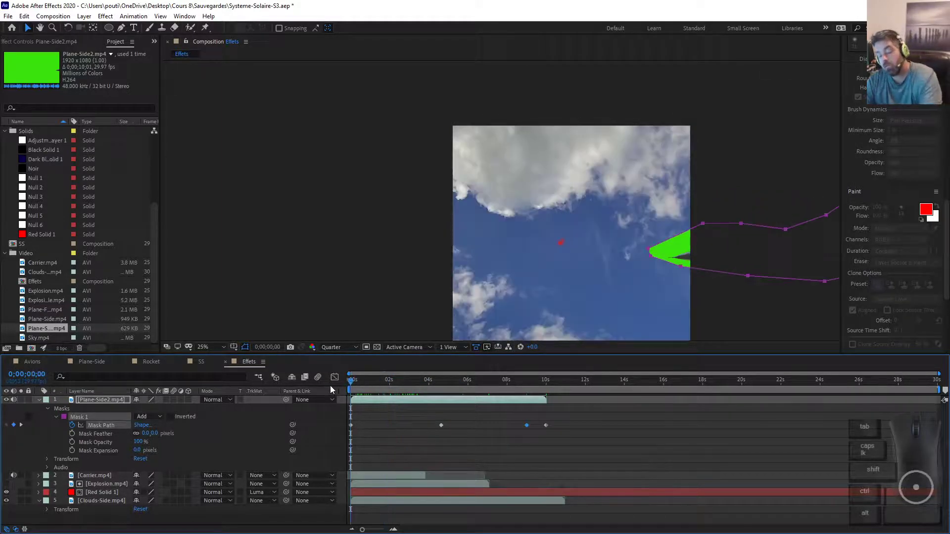
{"action": "key", "text": "space"}
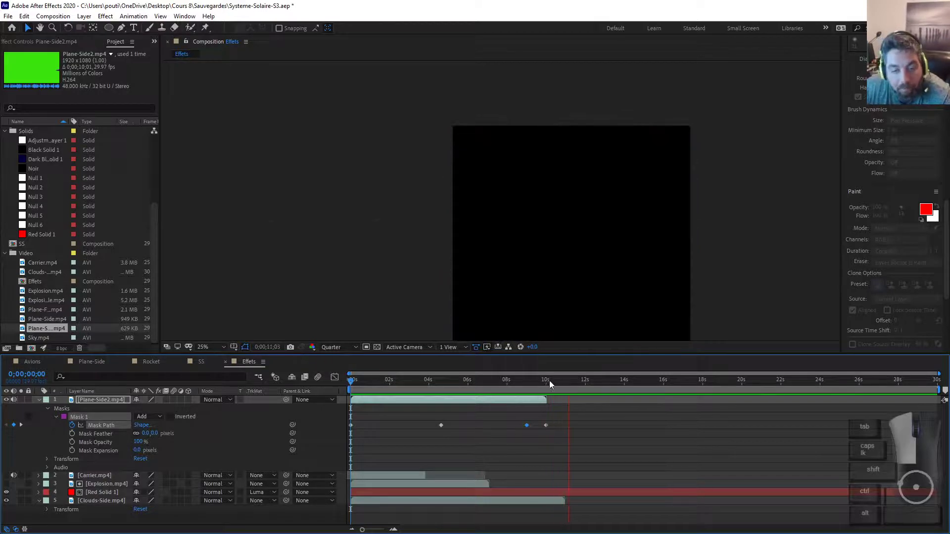
{"action": "left_click_drag", "start_coordinate": [549, 381], "coordinate": [376, 380]}
{"action": "left_click_drag", "start_coordinate": [358, 382], "coordinate": [399, 381]}
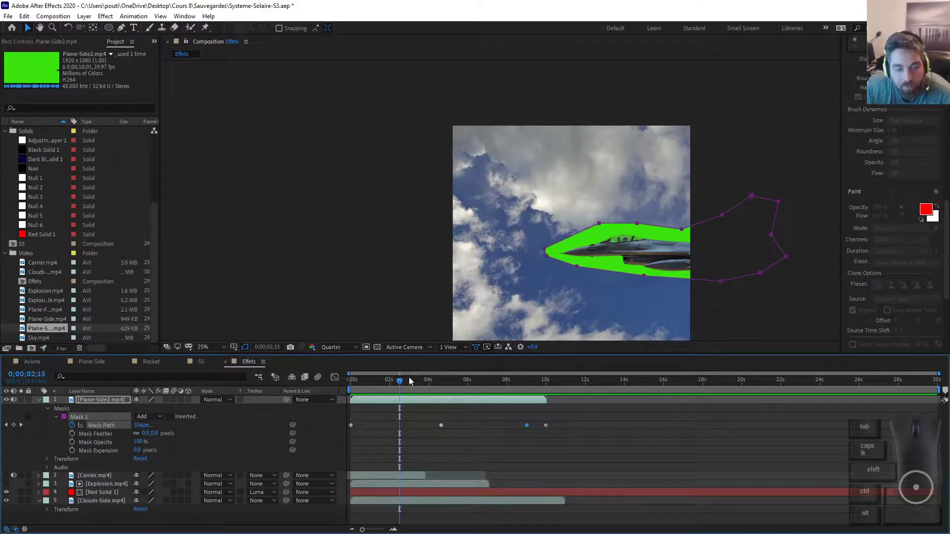
{"action": "left_click_drag", "start_coordinate": [401, 380], "coordinate": [432, 378]}
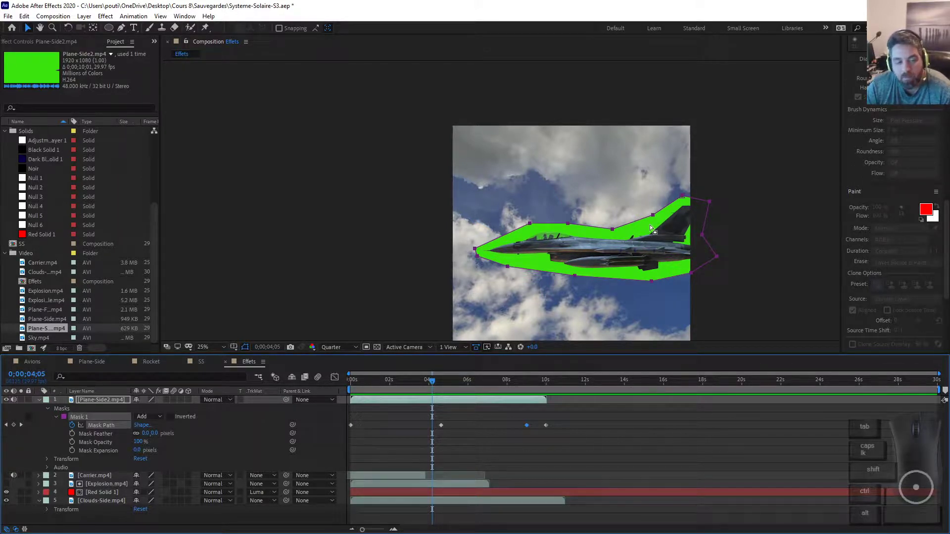
Try the Darken and Classic Color Burn blending modes on the masked Plane-Side2.mp4 layer
{"action": "left_click", "coordinate": [217, 400]}
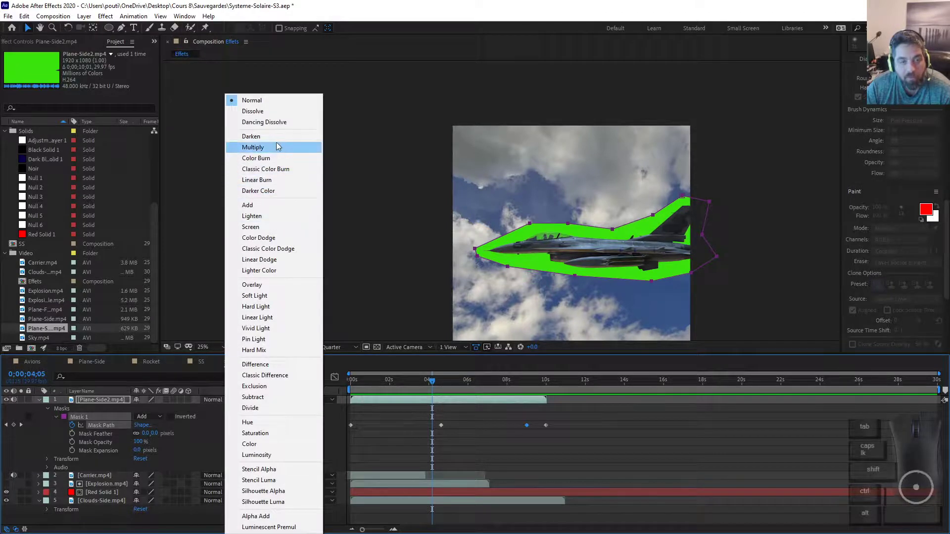
{"action": "left_click", "coordinate": [276, 137]}
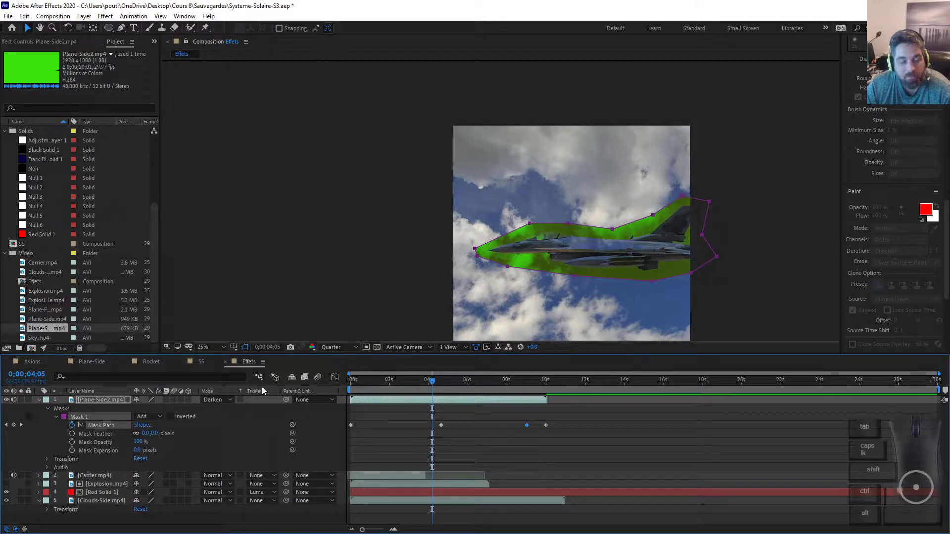
{"action": "left_click", "coordinate": [226, 400]}
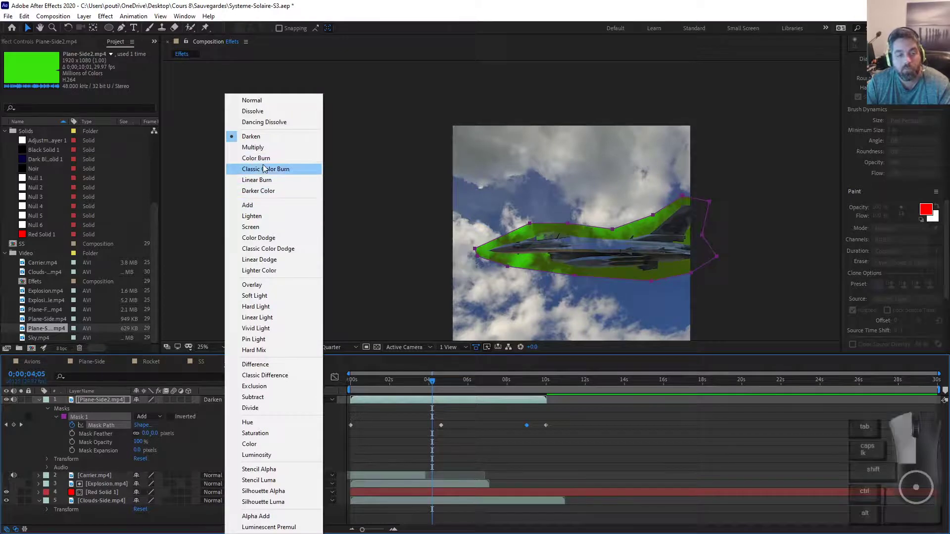
{"action": "left_click", "coordinate": [265, 170]}
Cycle the Plane-Side2.mp4 layer forward and back through blending modes such as Linear Burn, Lighter Color and Add
{"action": "left_click", "coordinate": [99, 401]}
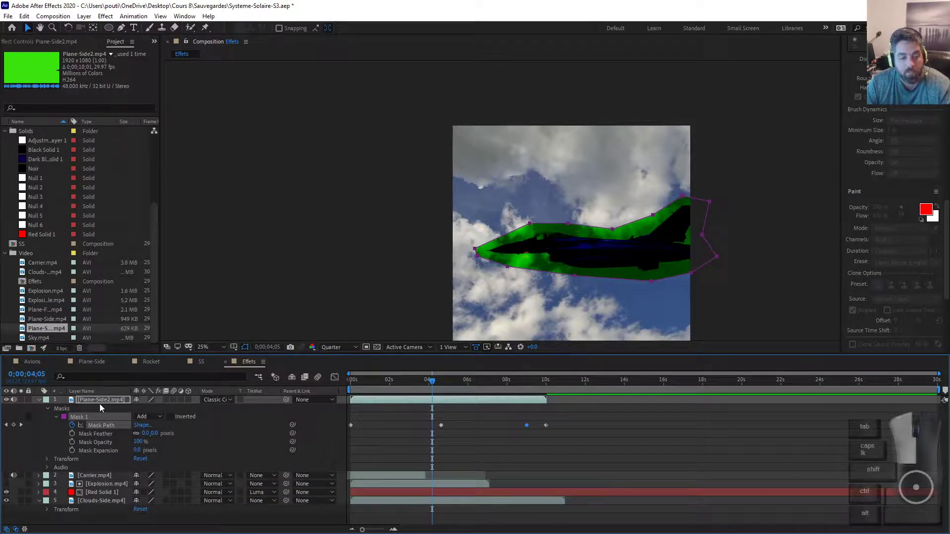
{"action": "key", "text": "shift+equal"}
{"action": "key", "text": "shift+equal"}
{"action": "key", "text": "shift+equal"}
{"action": "key", "text": "shift+equal"}
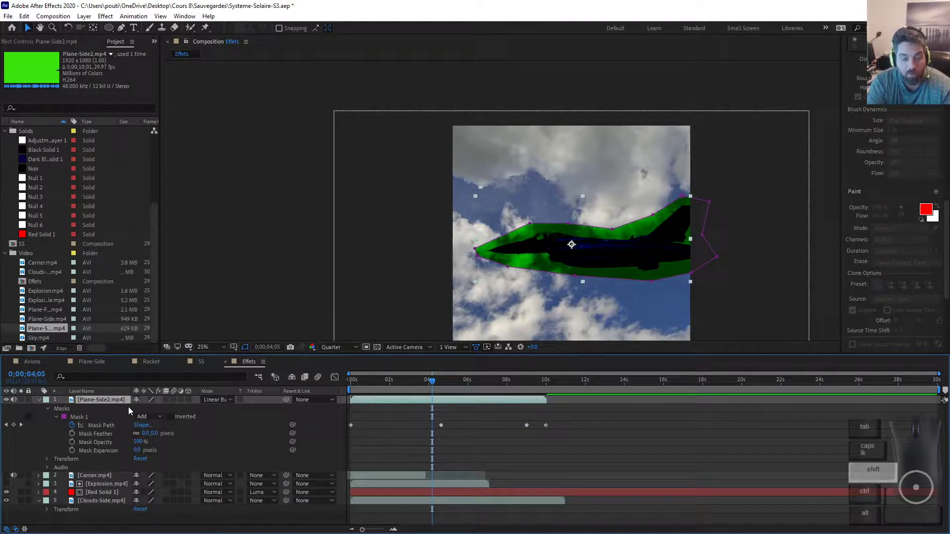
{"action": "key", "text": "shift+minus"}
{"action": "key", "text": "shift+minus"}
{"action": "key", "text": "shift+minus"}
{"action": "key", "text": "shift+minus"}
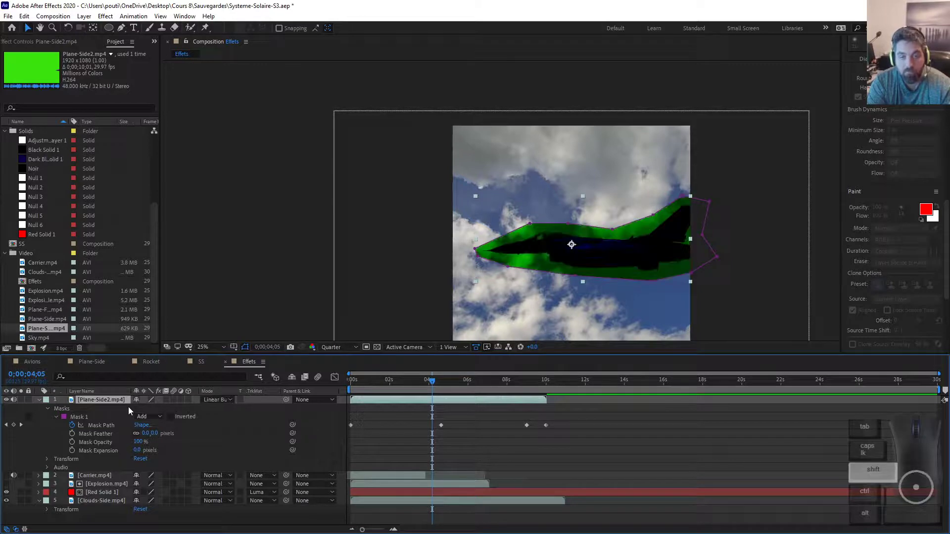
{"action": "key", "text": "shift+equal"}
{"action": "key", "text": "shift+equal"}
{"action": "key", "text": "shift+equal"}
{"action": "key", "text": "shift+equal"}
{"action": "key", "text": "shift+equal"}
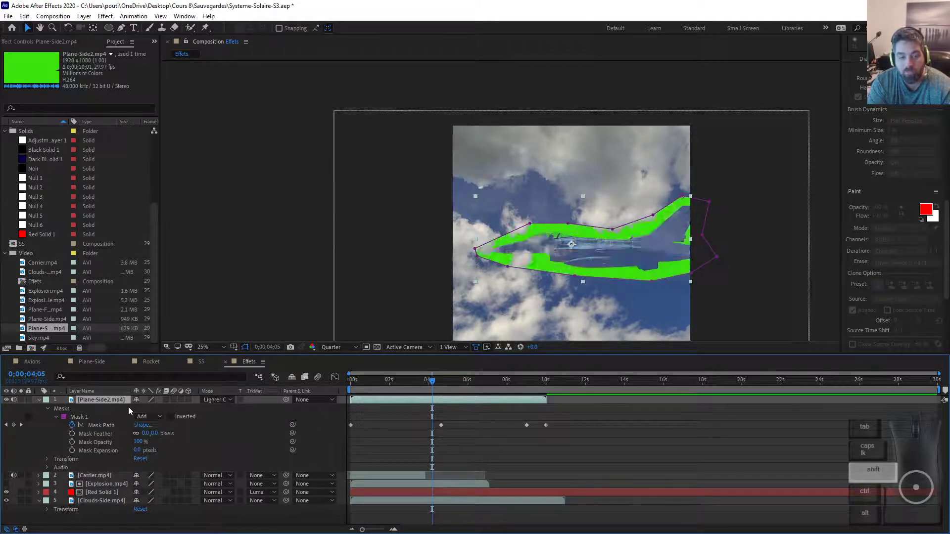
{"action": "key", "text": "shift+minus"}
{"action": "key", "text": "shift+minus"}
{"action": "key", "text": "shift+minus"}
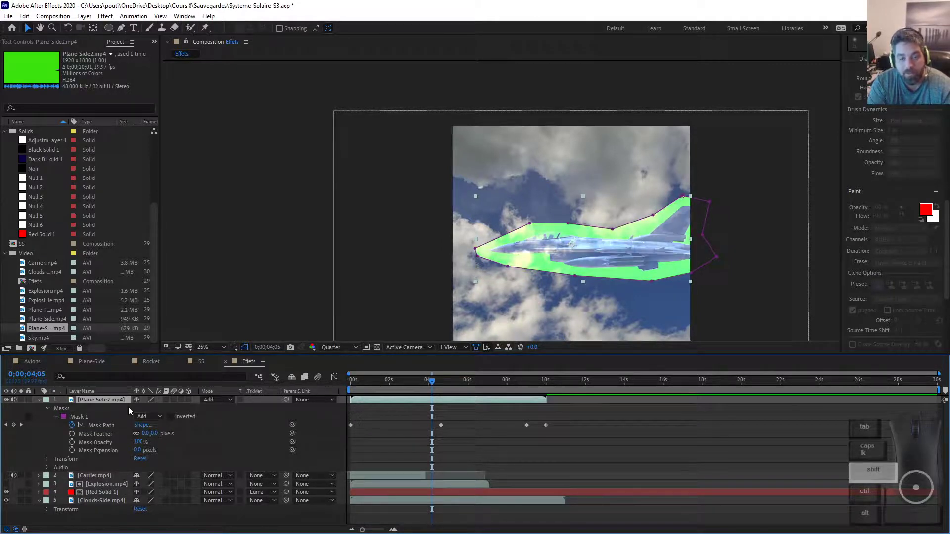
Try the Subtract blending mode on the Plane-Side2.mp4 layer and restore its mode to Normal
{"action": "left_click", "coordinate": [228, 400]}
{"action": "left_click", "coordinate": [274, 182]}
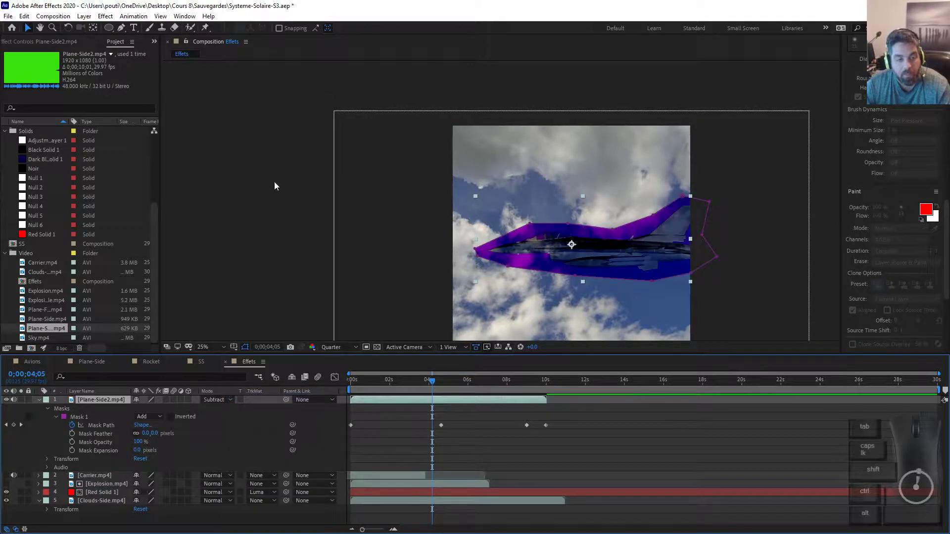
{"action": "left_click", "coordinate": [229, 397]}
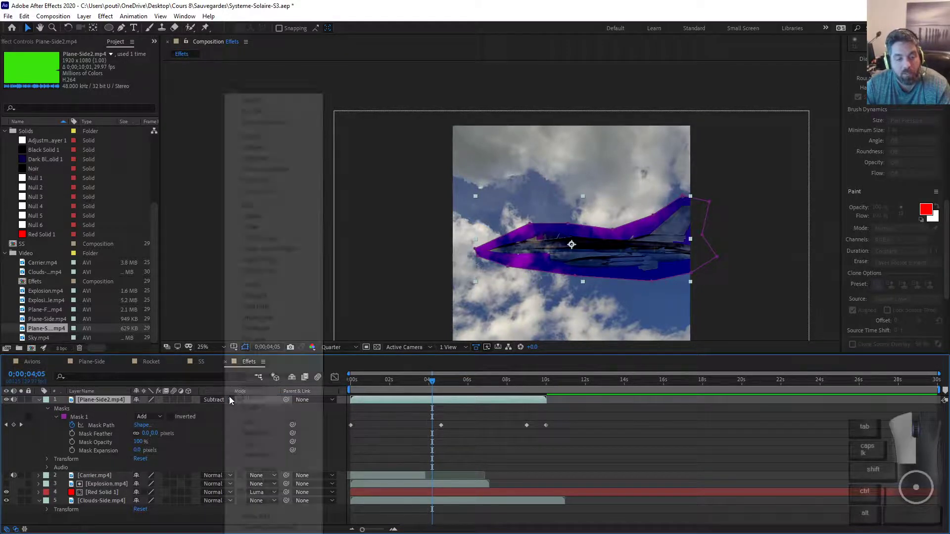
{"action": "left_click", "coordinate": [257, 99]}
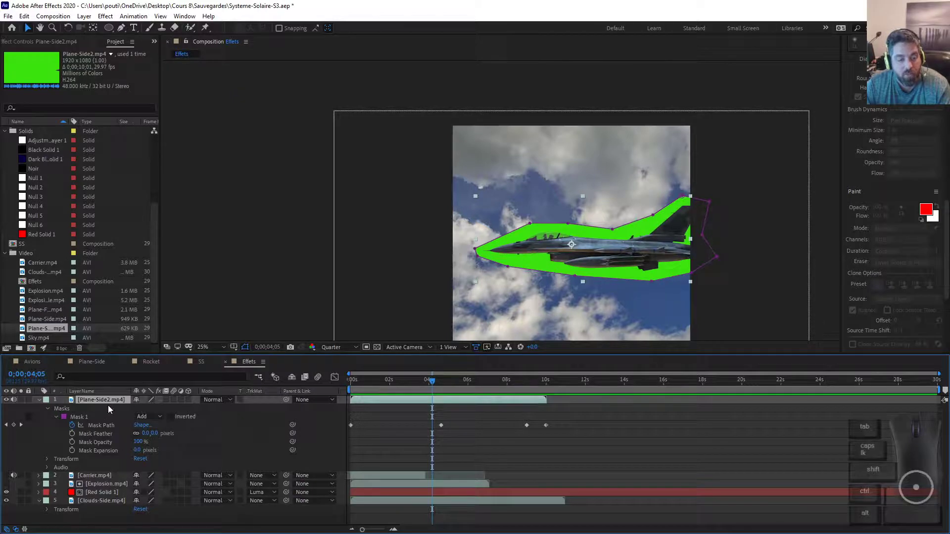
Duplicate the masked Plane-Side2.mp4 layer and try the copy as an Alpha Matte and a Luma Matte for the original layer
{"action": "left_click", "coordinate": [109, 402]}
{"action": "key", "text": "ctrl+d"}
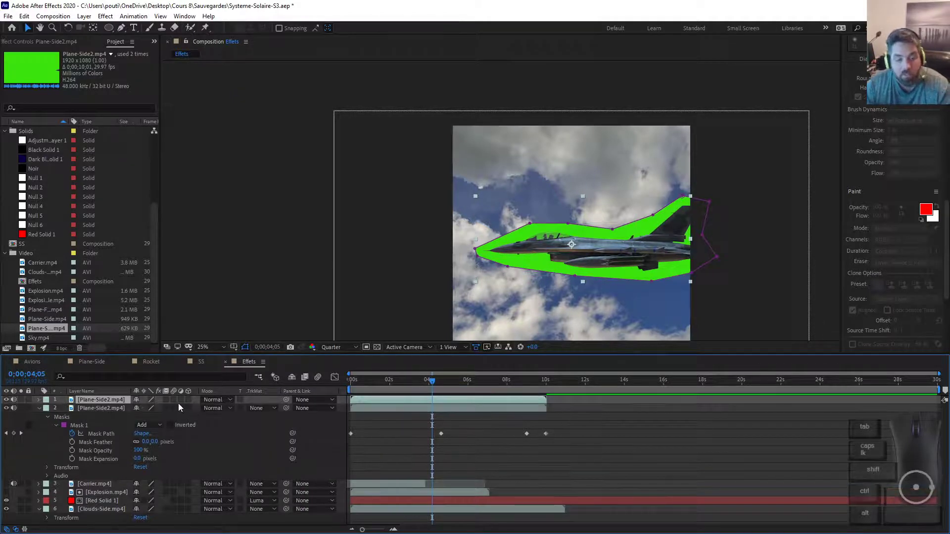
{"action": "left_click", "coordinate": [256, 409]}
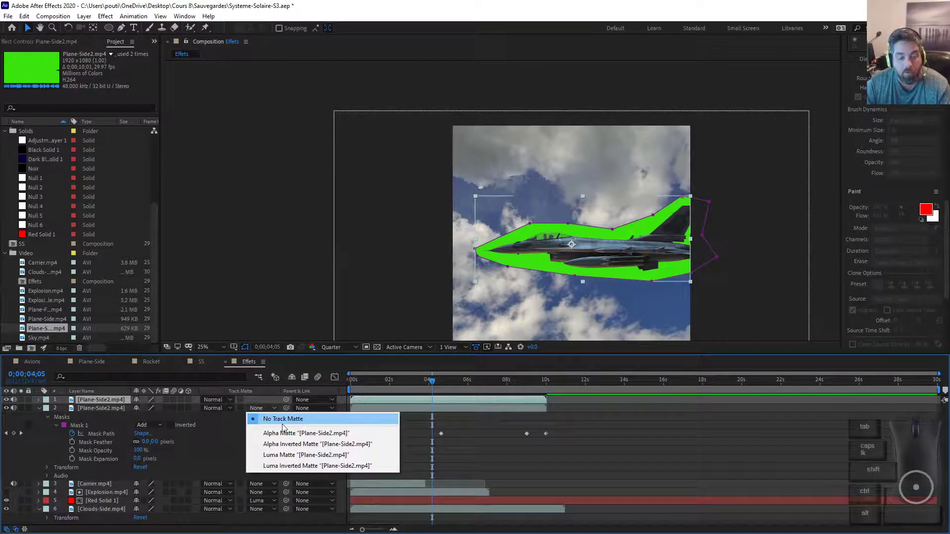
{"action": "left_click", "coordinate": [281, 432]}
{"action": "left_click", "coordinate": [272, 408]}
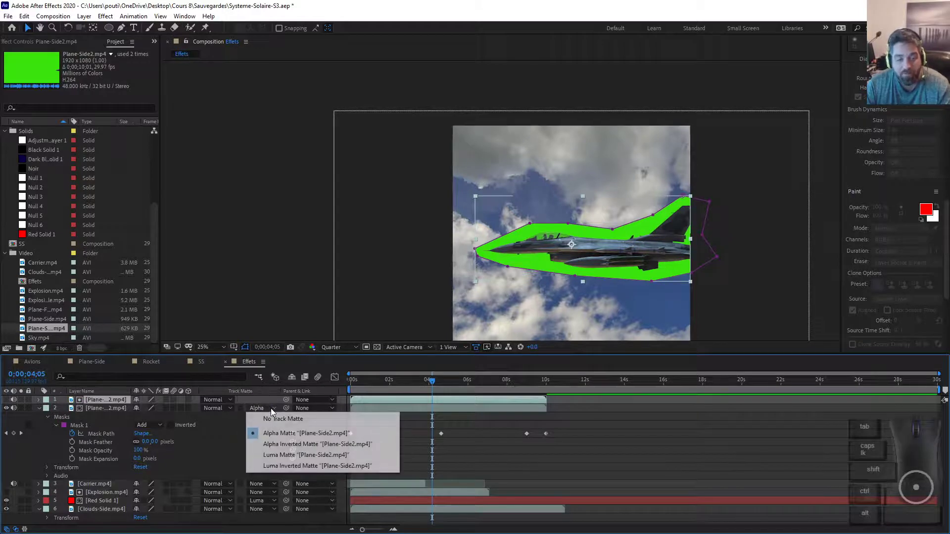
{"action": "left_click", "coordinate": [284, 454]}
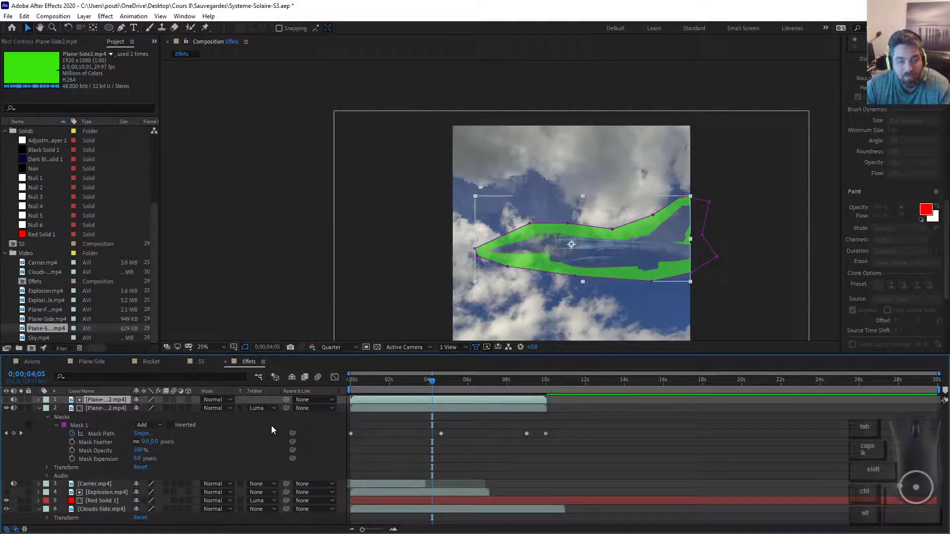
Try the Luma Inverted Matte on the lower Plane-Side2.mp4 layer and remove the duplicate together with its track matte
{"action": "left_click", "coordinate": [268, 410]}
{"action": "left_click", "coordinate": [297, 462]}
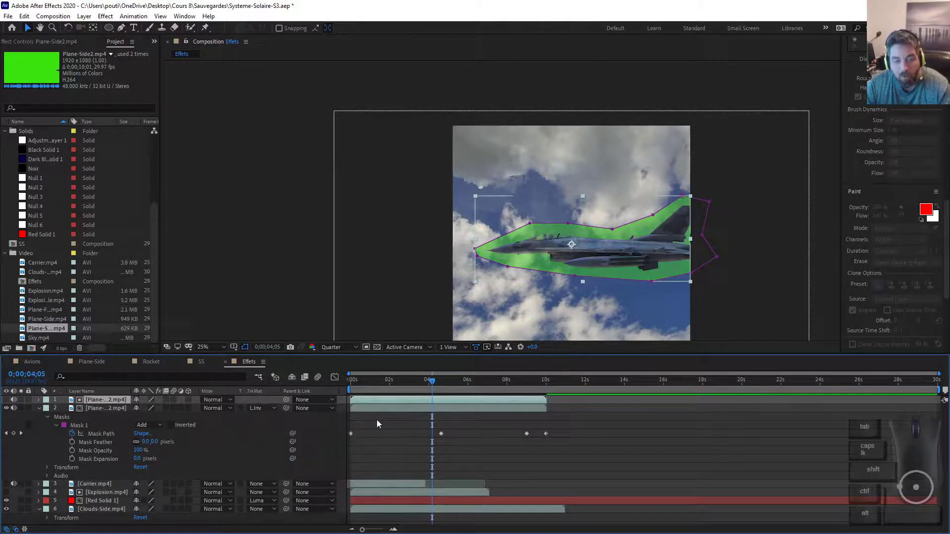
{"action": "key", "text": "ctrl+z"}
{"action": "key", "text": "Delete"}
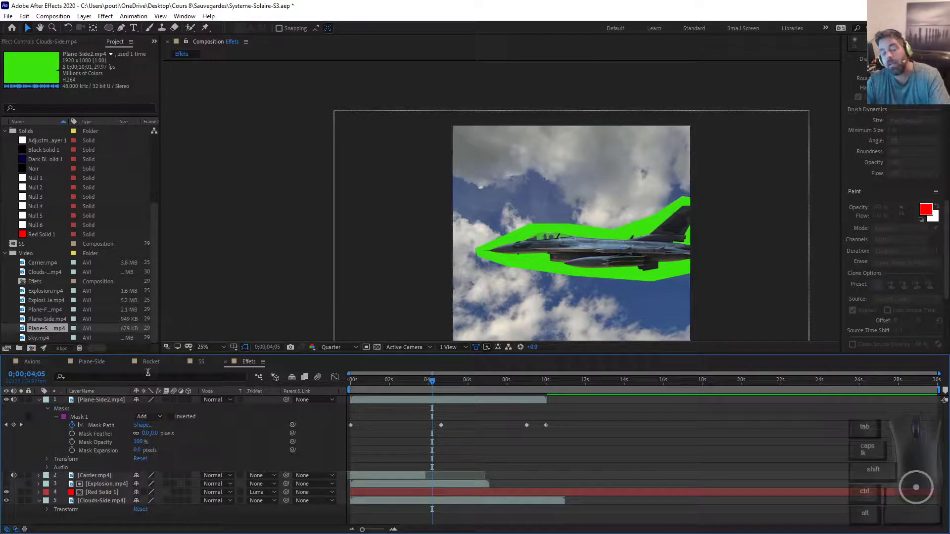
Switch to the PowerPoint slideshow and show the slide explaining keying
{"action": "left_click", "coordinate": [132, 400]}
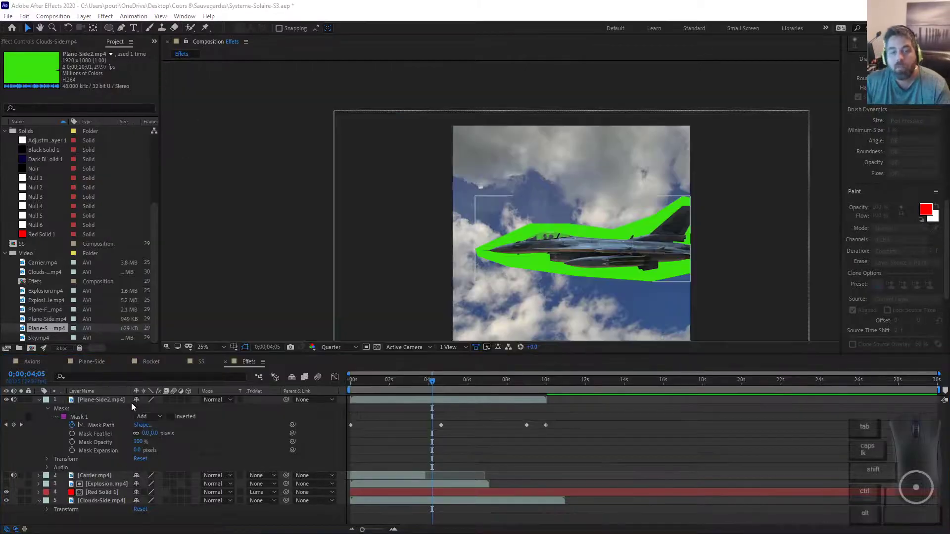
{"action": "key", "text": "alt+Tab"}
{"action": "left_click", "coordinate": [367, 421]}
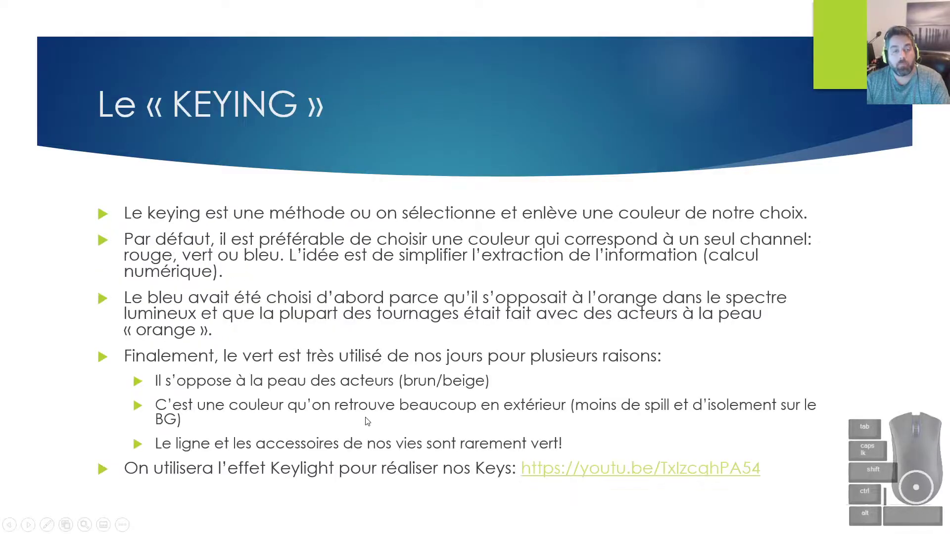